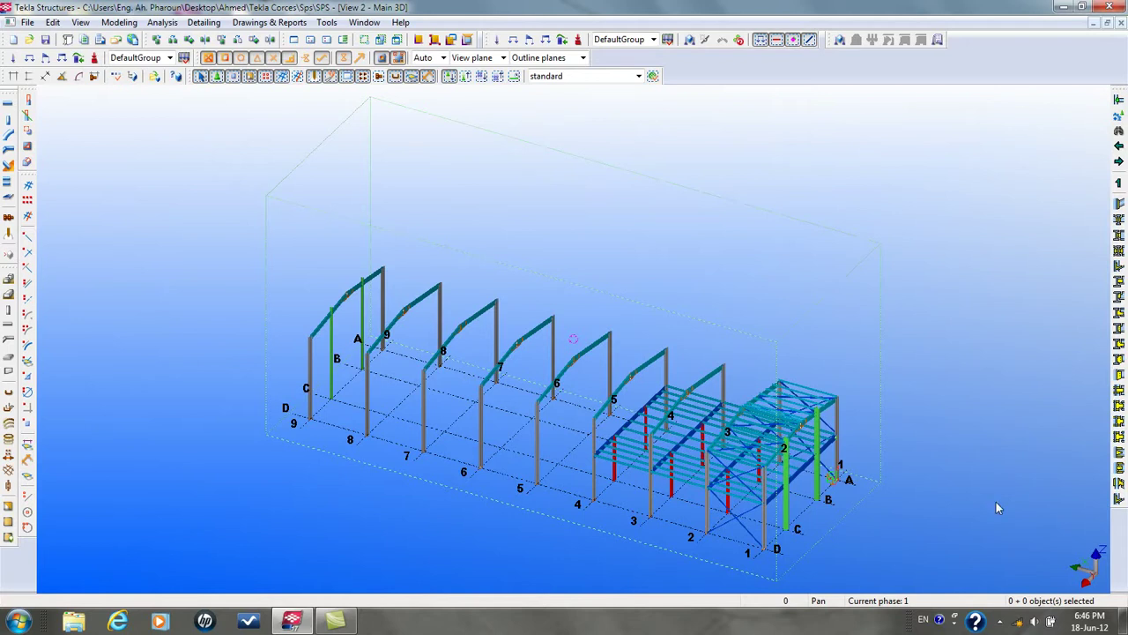
Examine the HI and PHI user-size I profiles in the profile catalog for the steel beam's properties
double_click(8, 103)
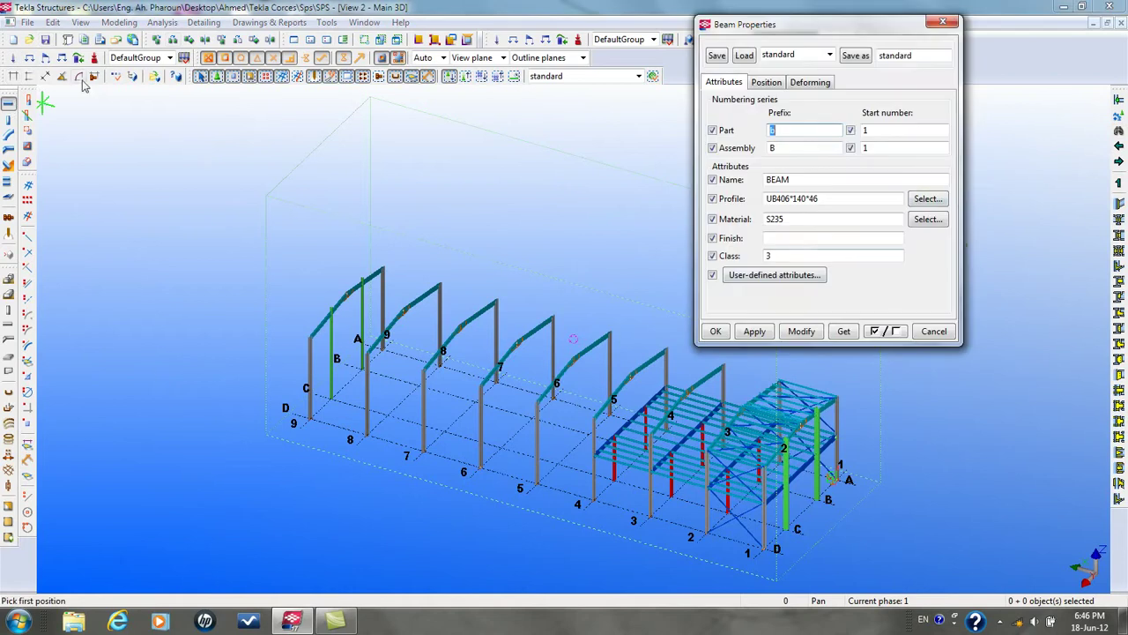
left_click(925, 199)
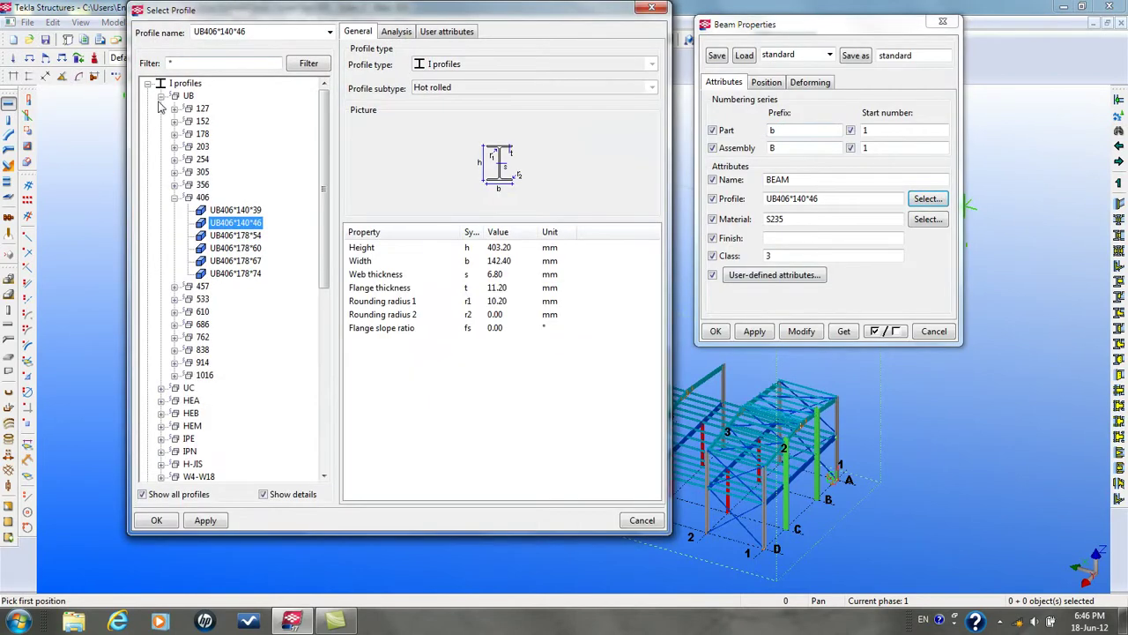
left_click(161, 96)
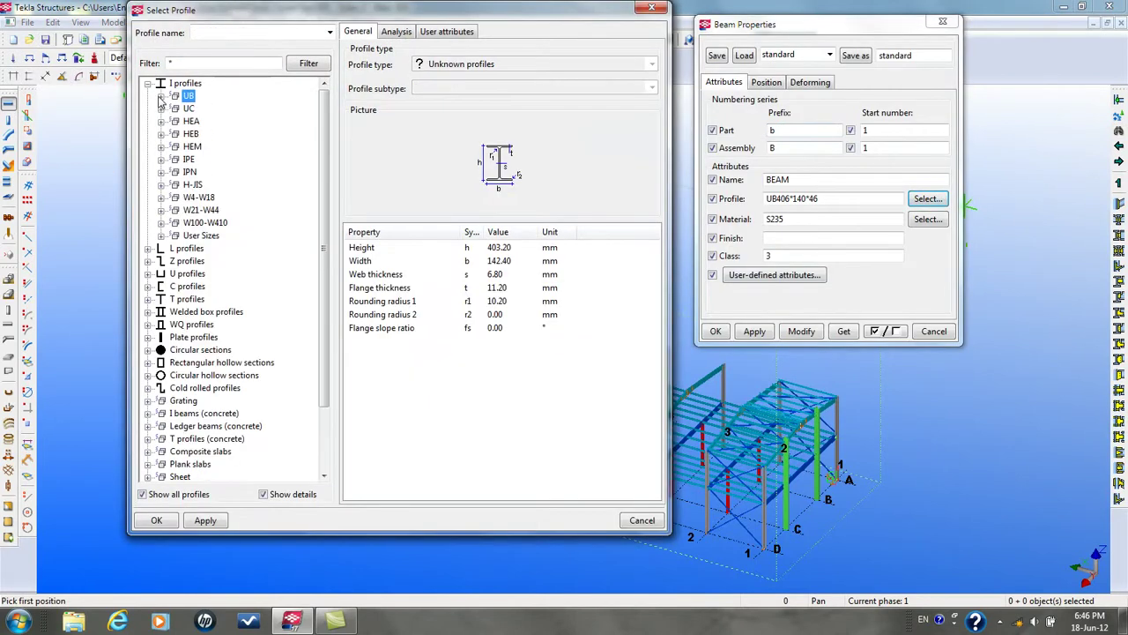
left_click(162, 236)
left_click(200, 250)
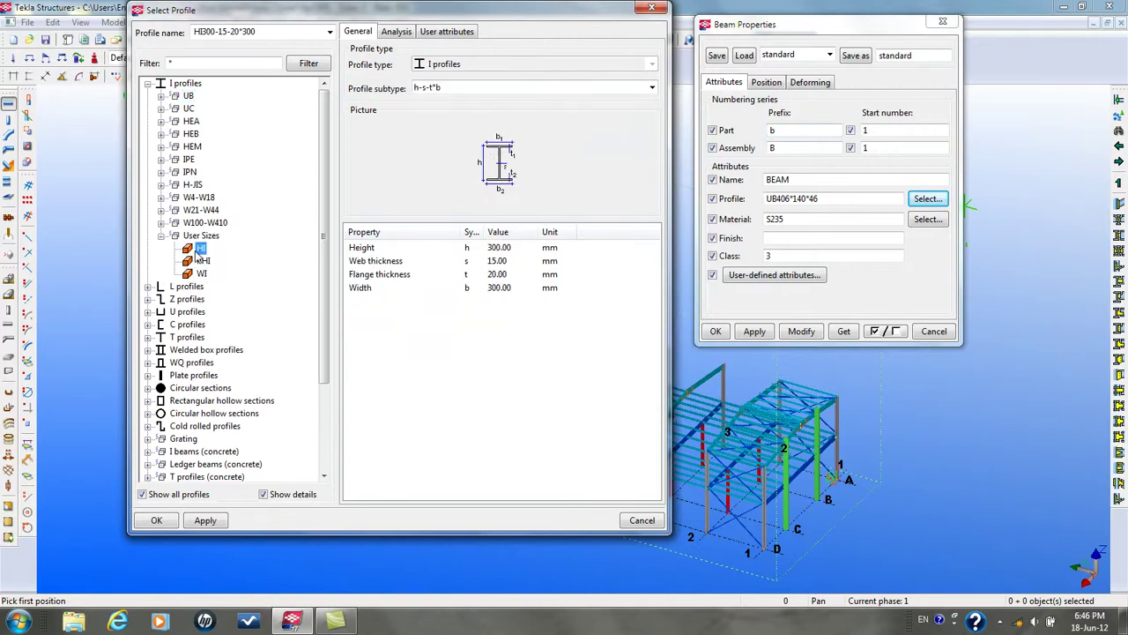
left_click(204, 261)
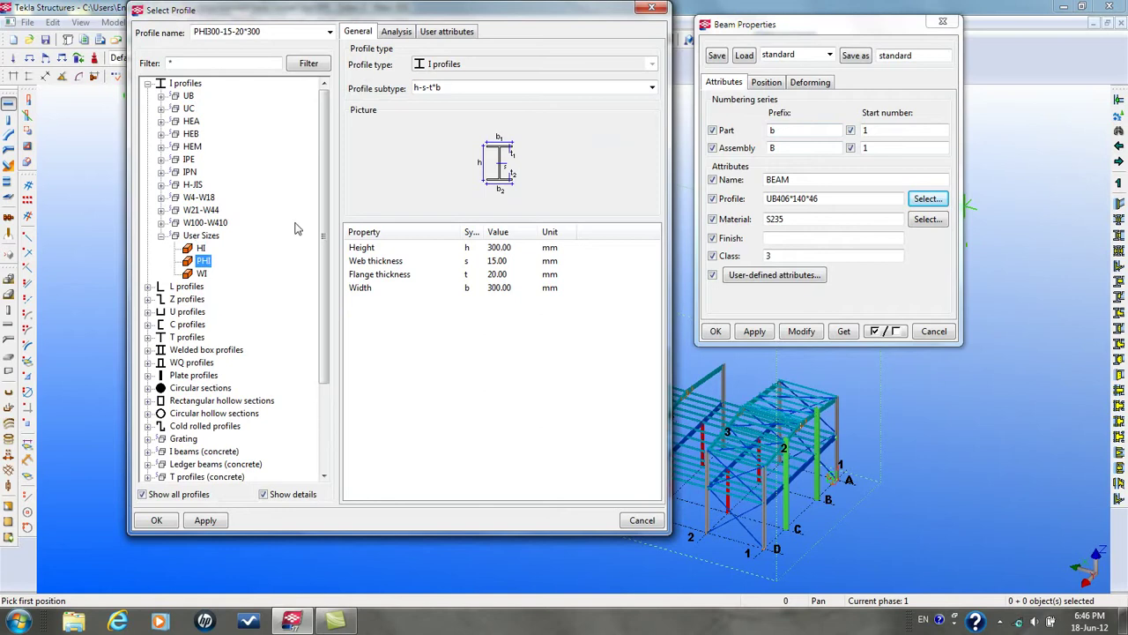
left_click(198, 248)
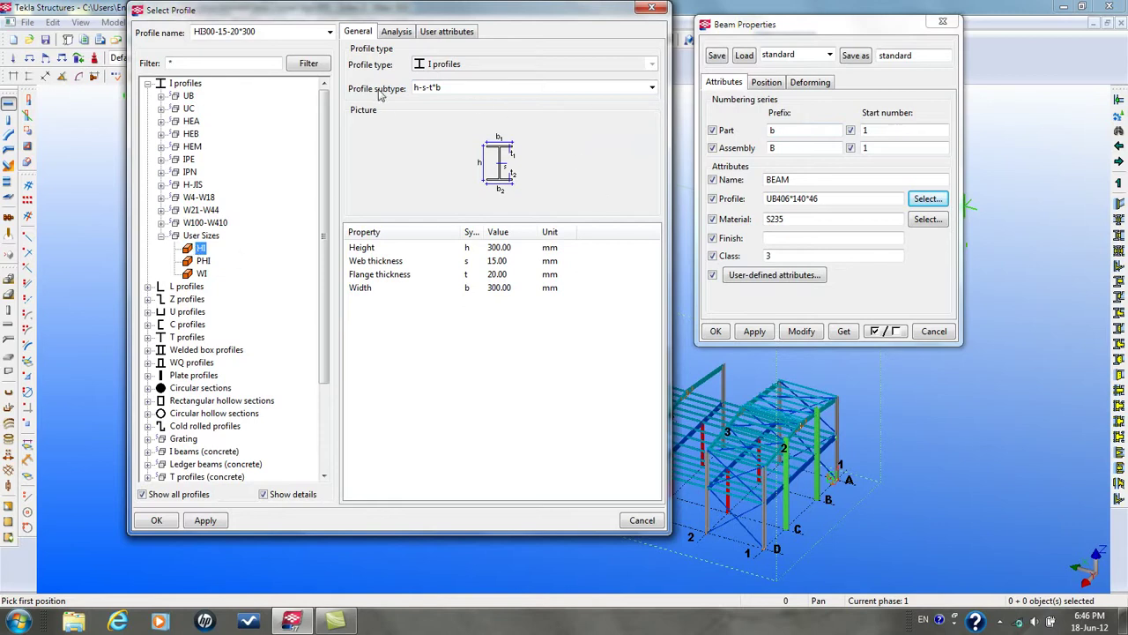
Preview the h1-h2-s-t1*b1-t2*b2 subtype of the PHI profile, and leave the beam command without applying it
left_click(557, 88)
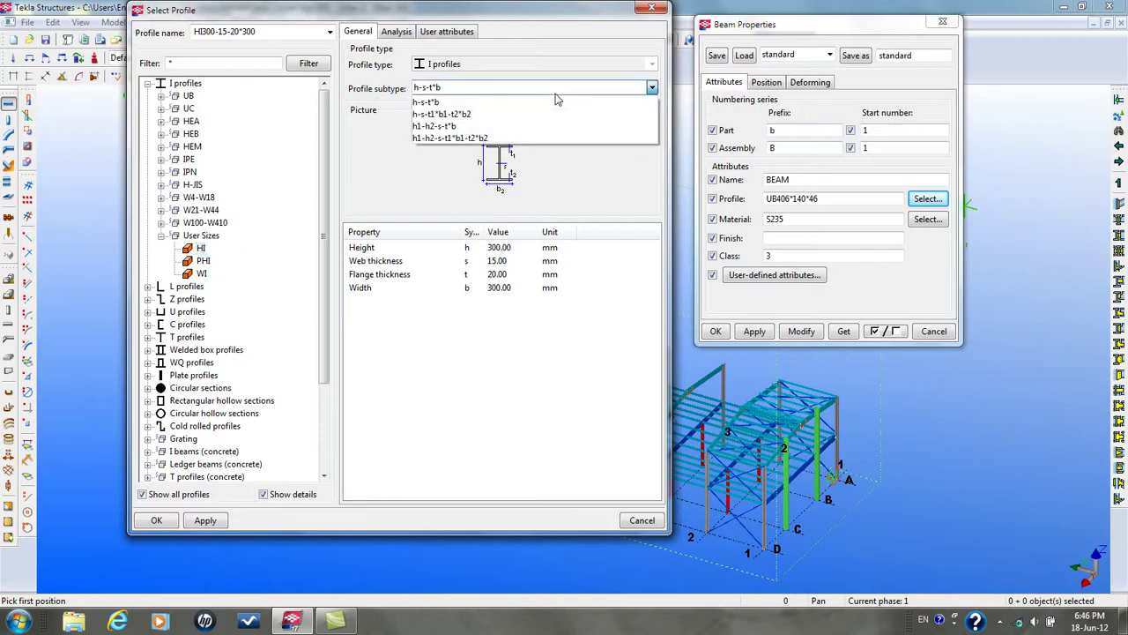
left_click(467, 138)
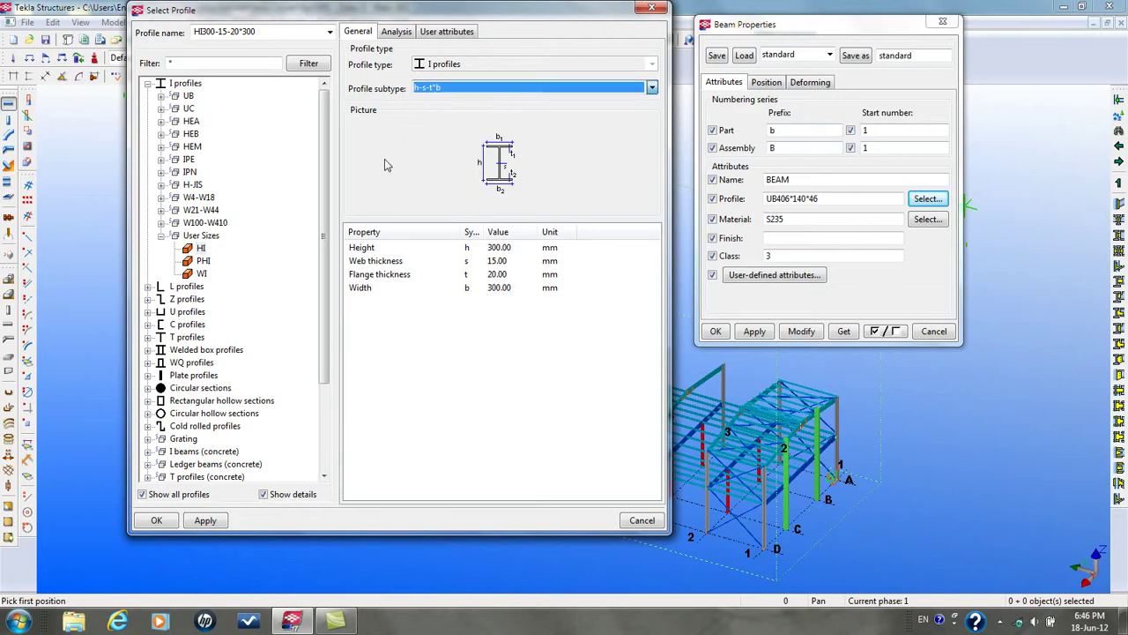
left_click(202, 262)
left_click(527, 89)
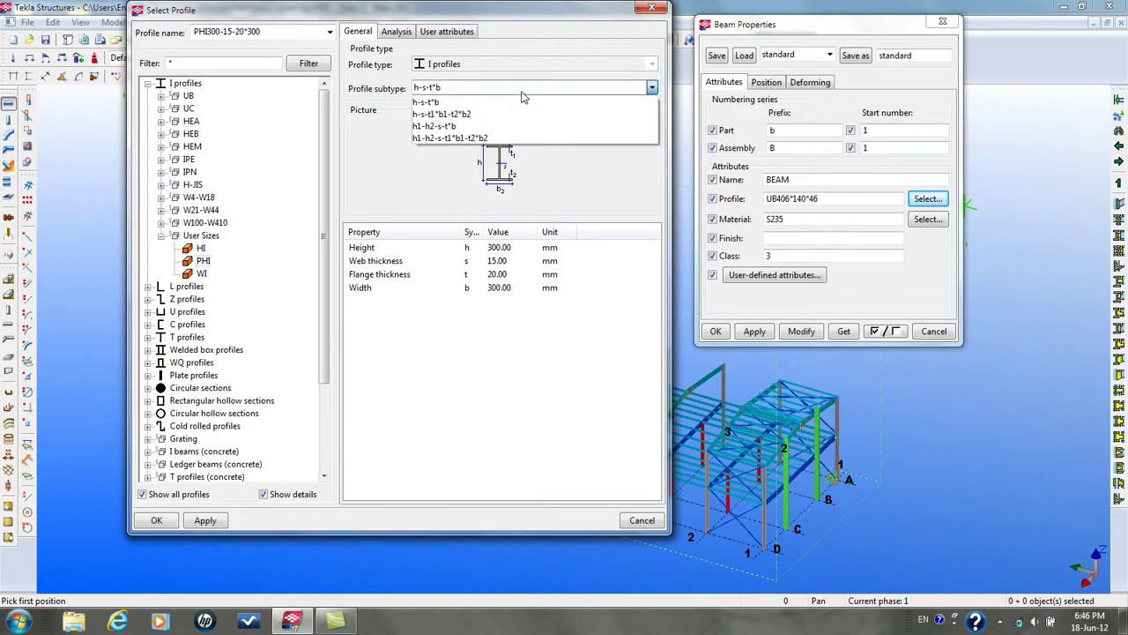
left_click(516, 138)
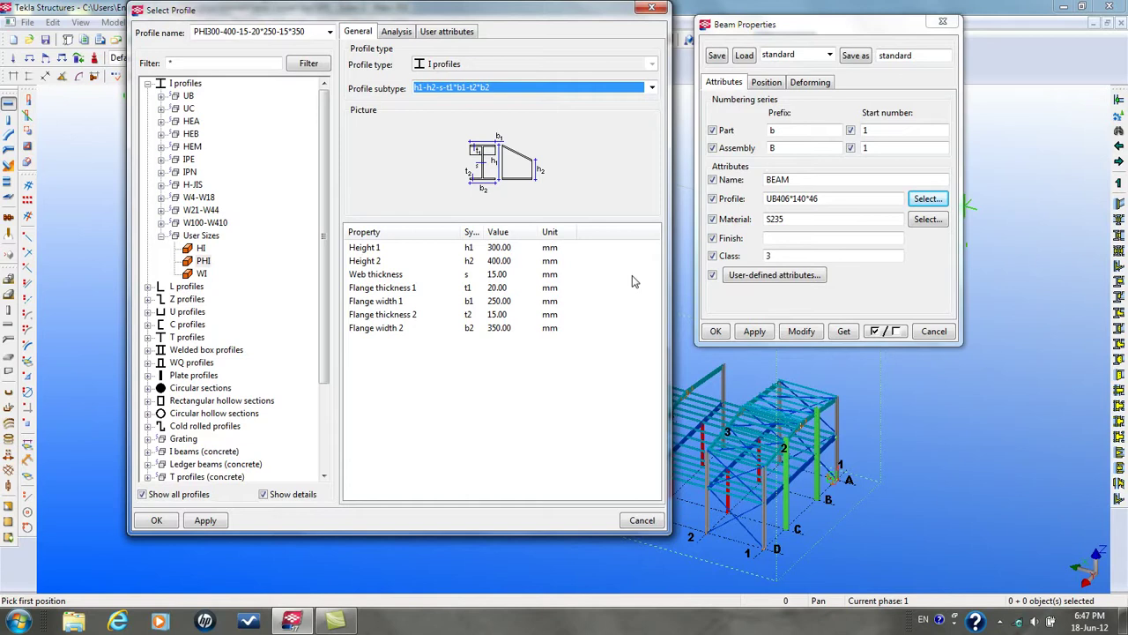
left_click(652, 8)
left_click(942, 21)
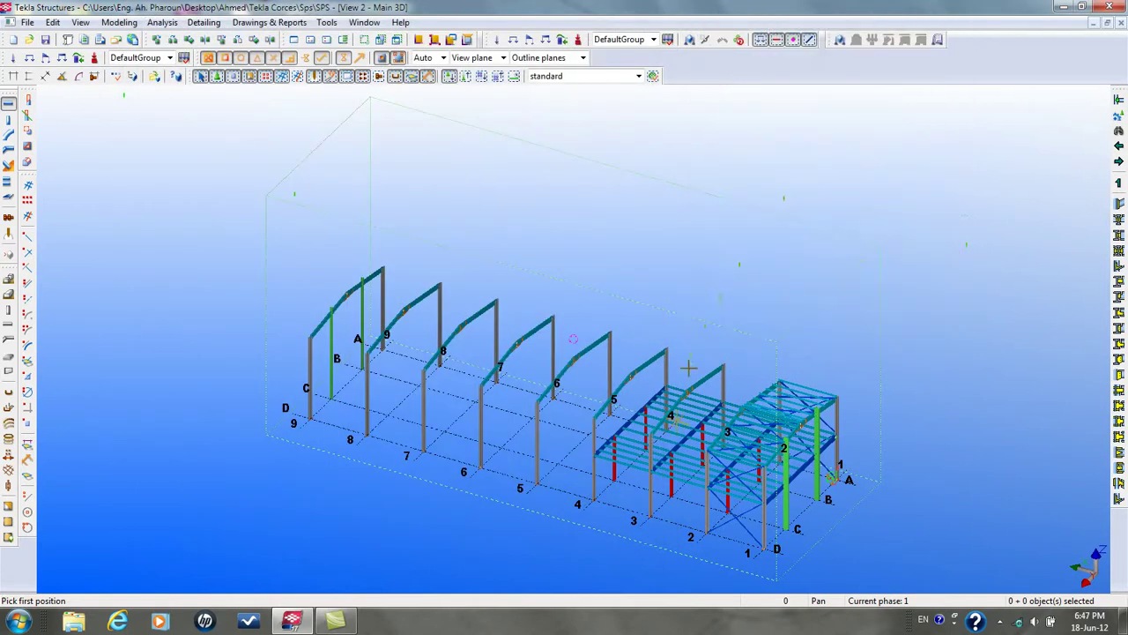
key("Escape")
Search the component catalog for "tap"
key("ctrl+f")
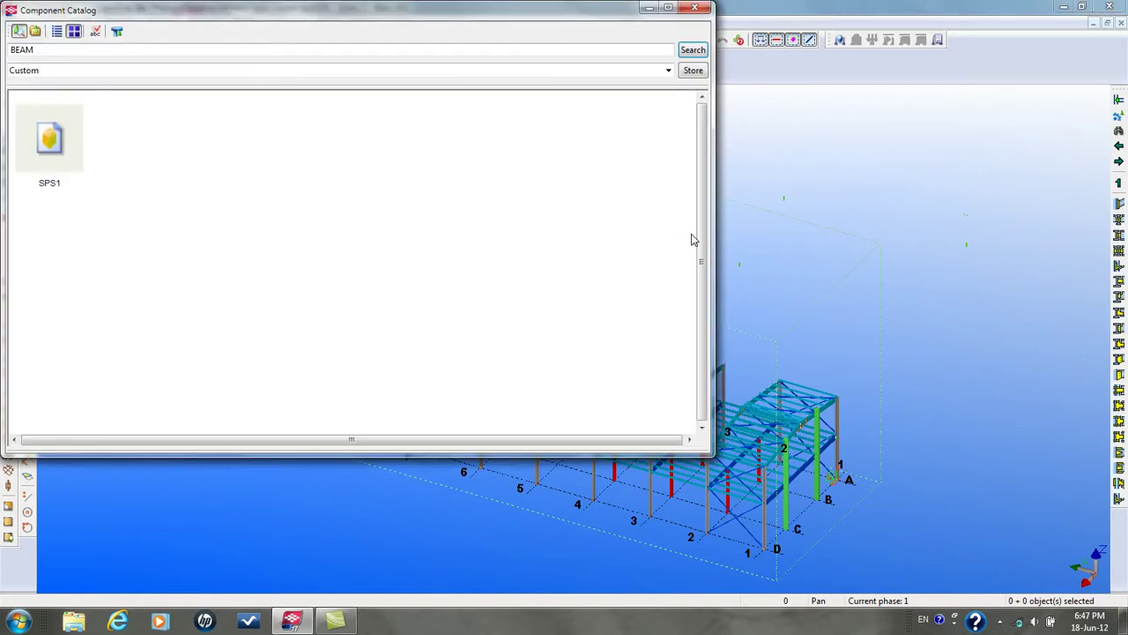
left_click(75, 50)
key("BackSpace")
key("BackSpace")
key("BackSpace")
key("BackSpace")
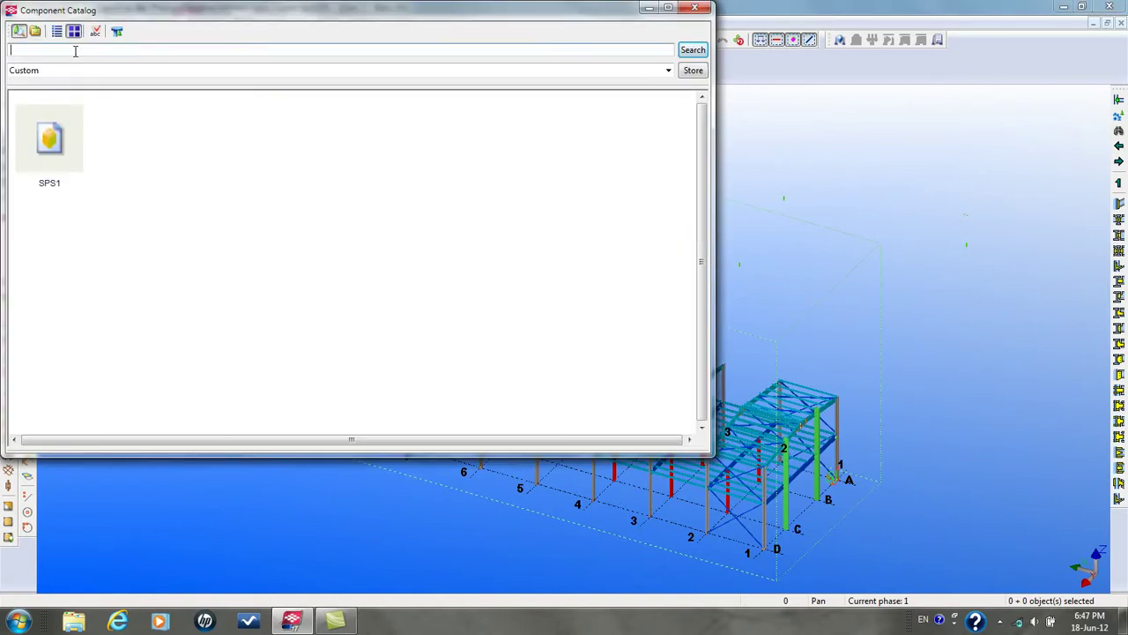
type("tap")
key("Return")
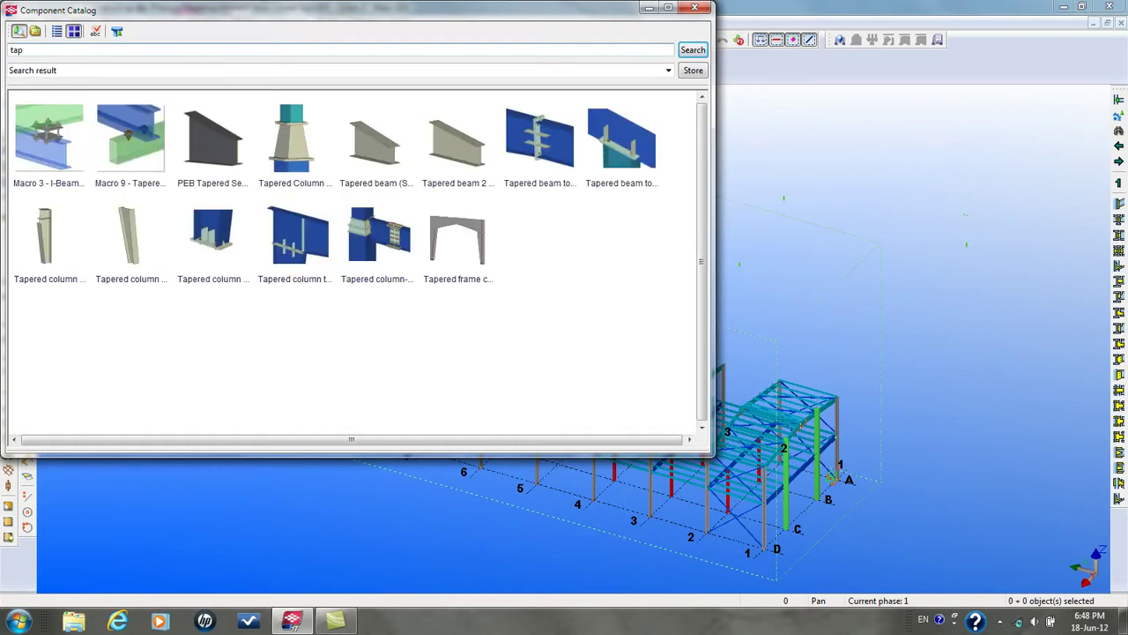
Examine the picture and parts settings of the PEB Tapered Section (S94) component
double_click(216, 170)
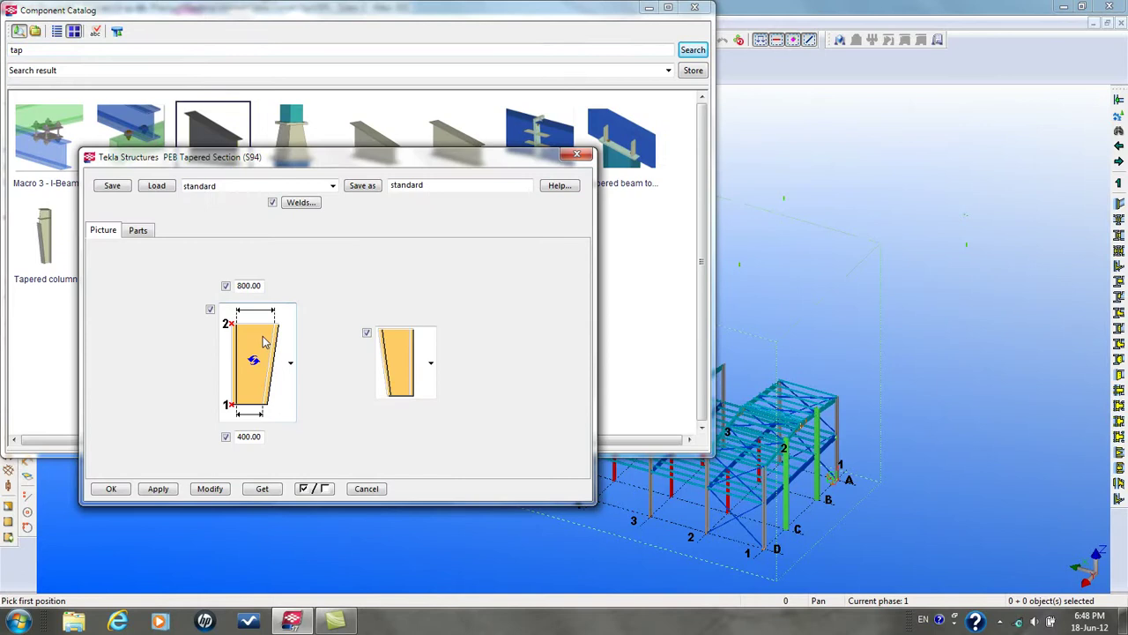
left_click(144, 237)
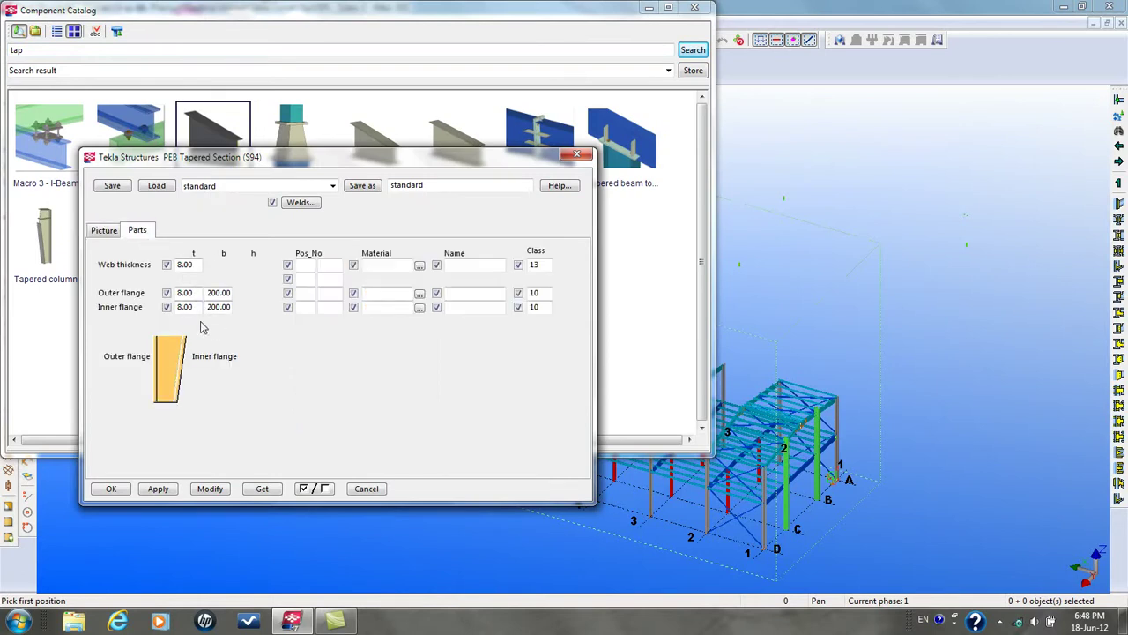
left_click(576, 155)
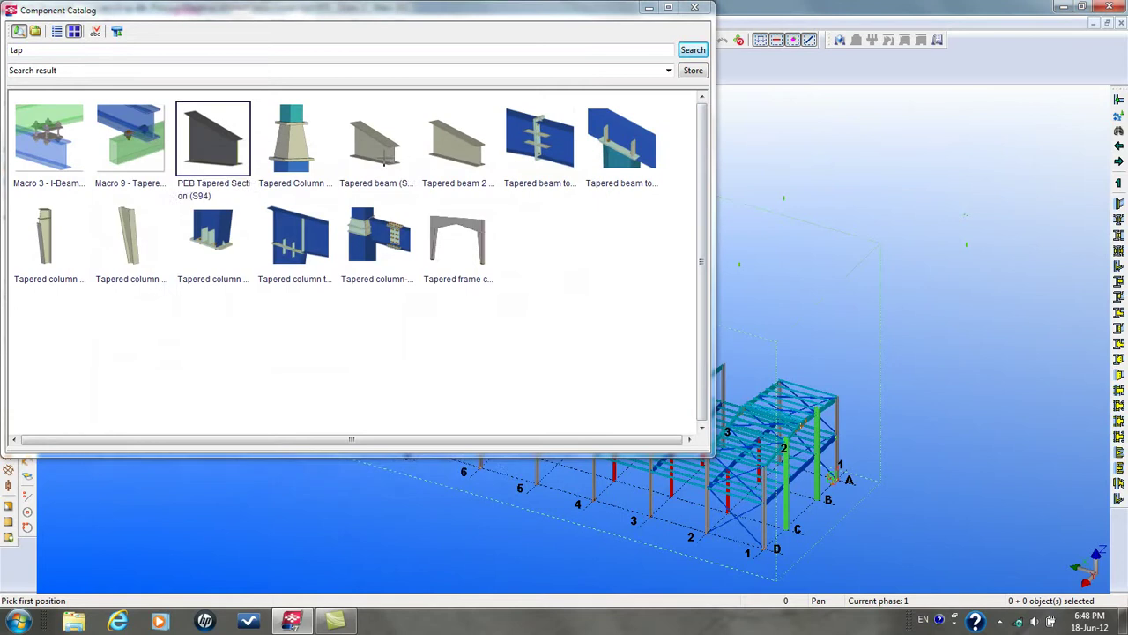
Examine the parts and parameters settings of the Tapered beam (S98) component
left_click(383, 164)
double_click(383, 164)
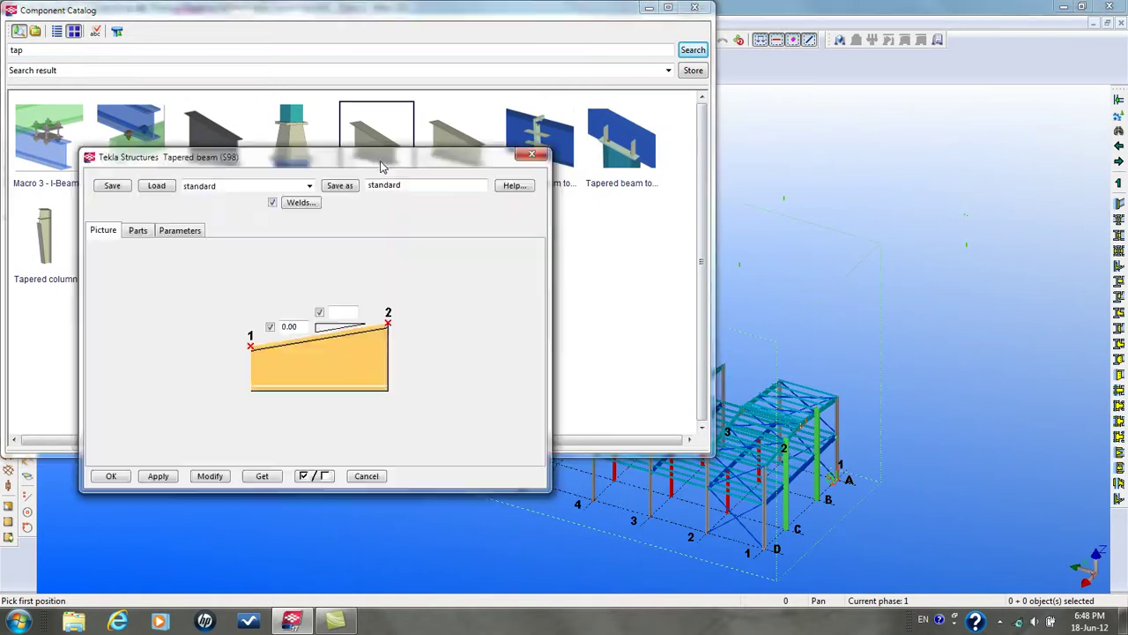
left_click(141, 231)
left_click(181, 231)
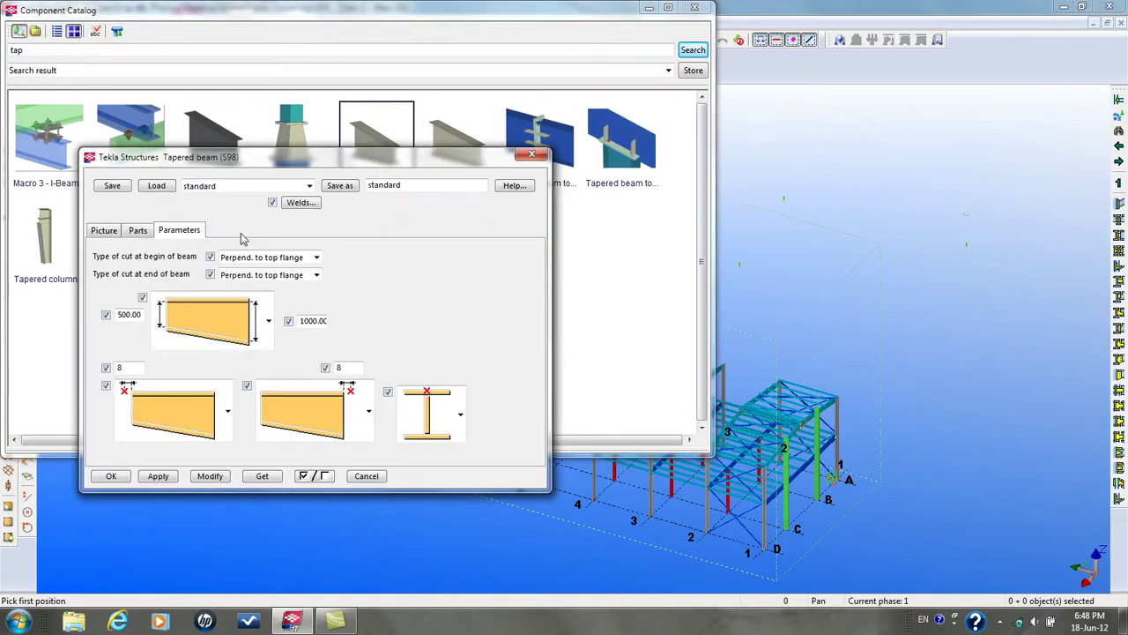
left_click(532, 155)
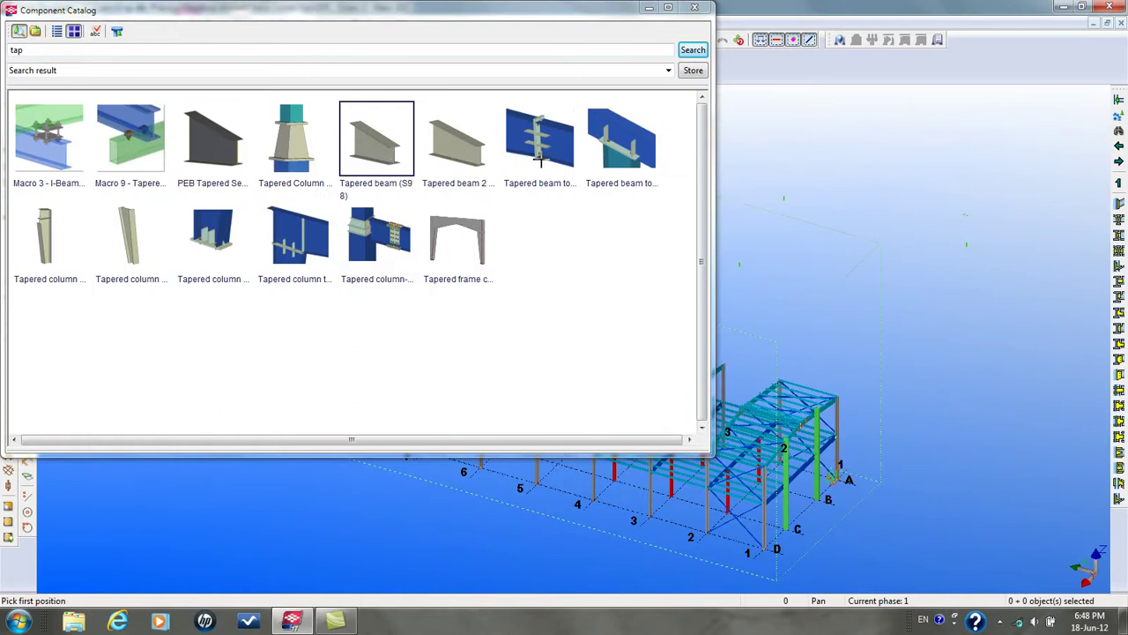
Examine the settings of the Tapered beam to tapered beam (200) and Tapered beam to tapered column (197) connections
left_click(541, 159)
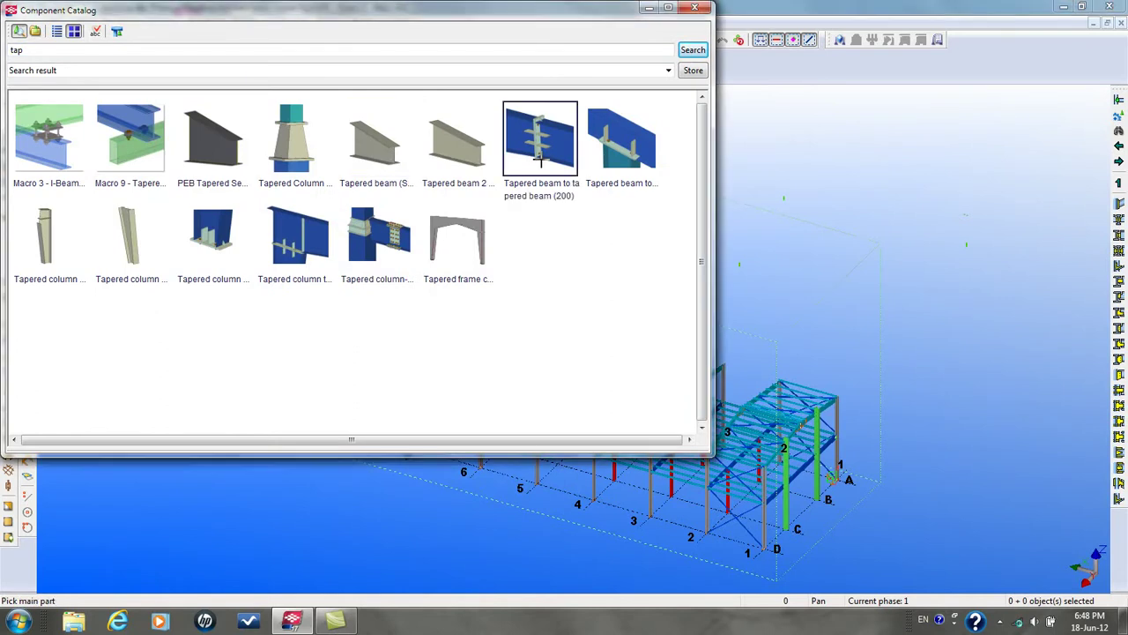
double_click(542, 158)
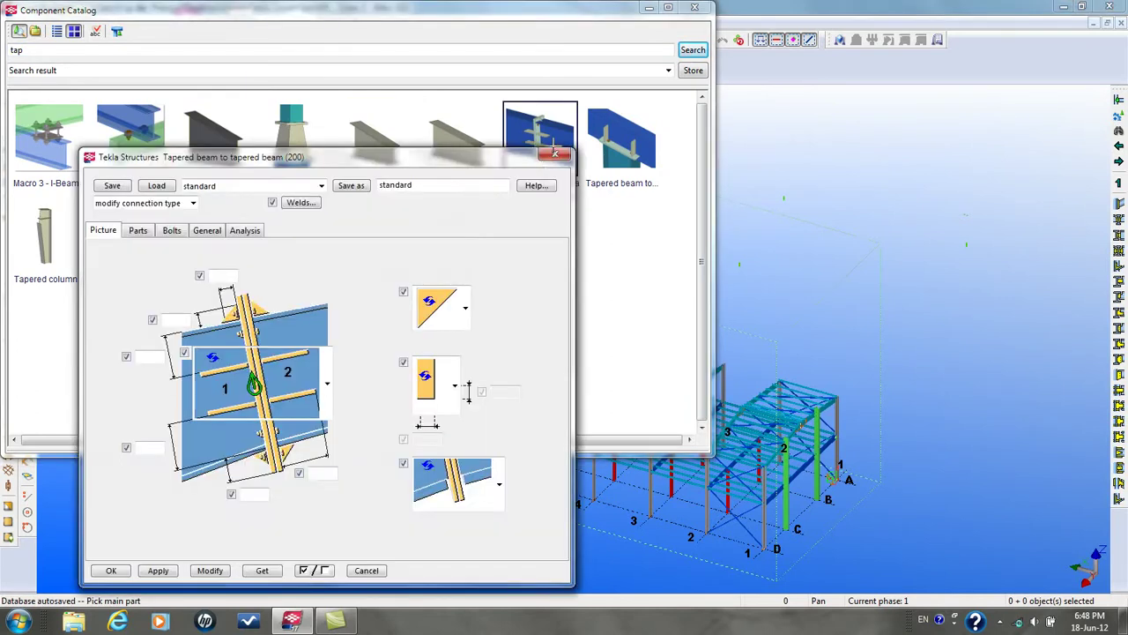
left_click(564, 156)
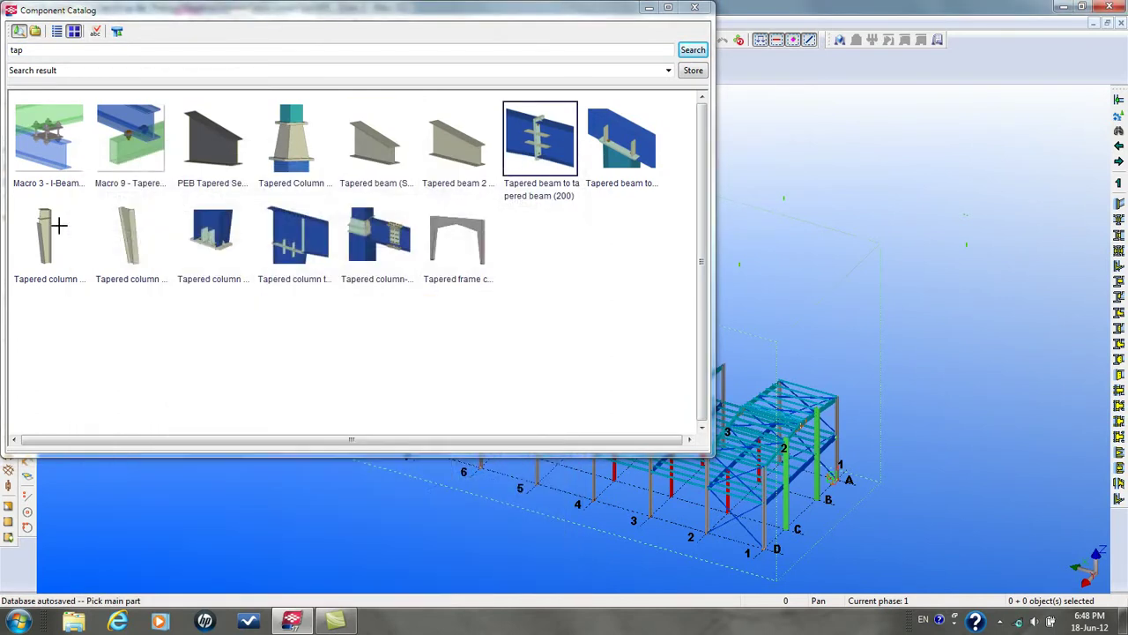
left_click(646, 156)
double_click(646, 156)
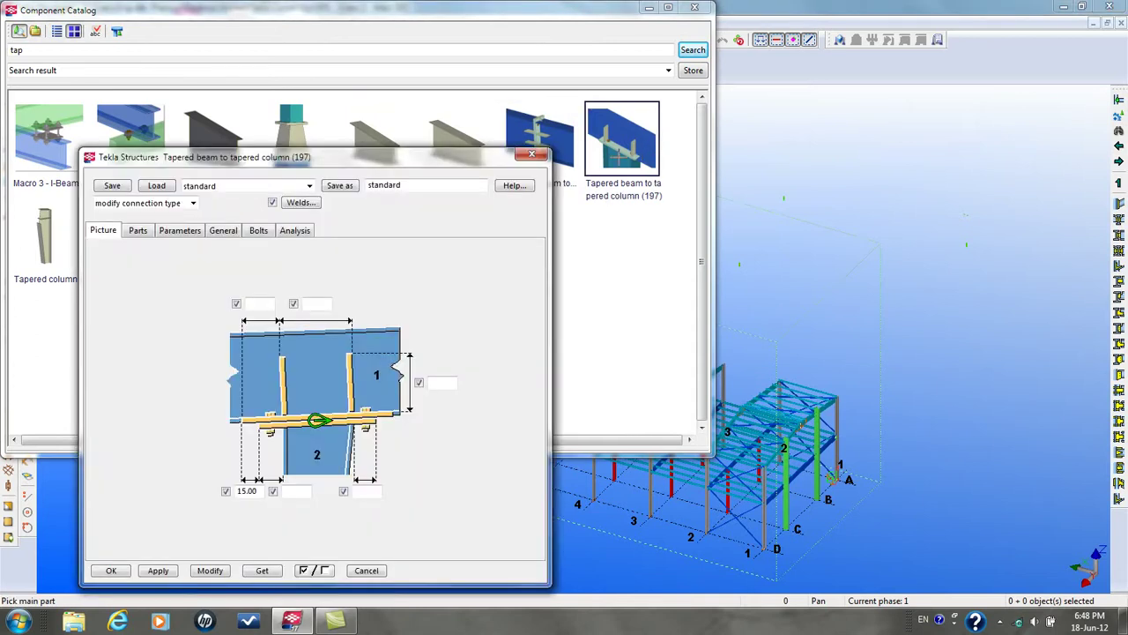
left_click(532, 155)
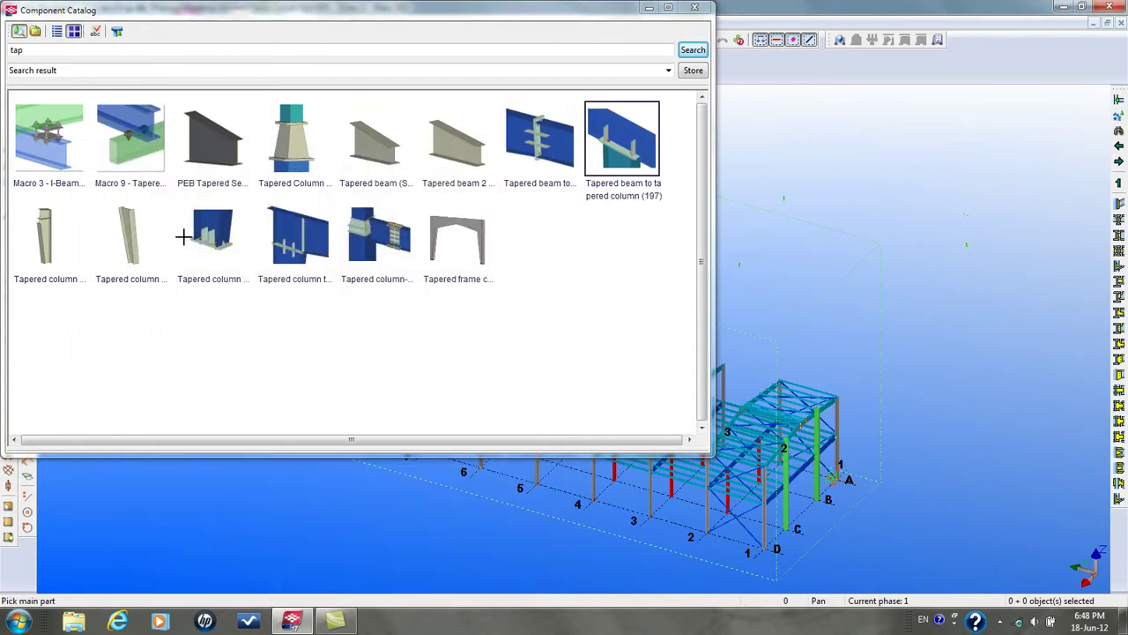
Examine the settings of the Tapered column base plate (1068) and Tapered column 2 (S44) components
left_click(214, 229)
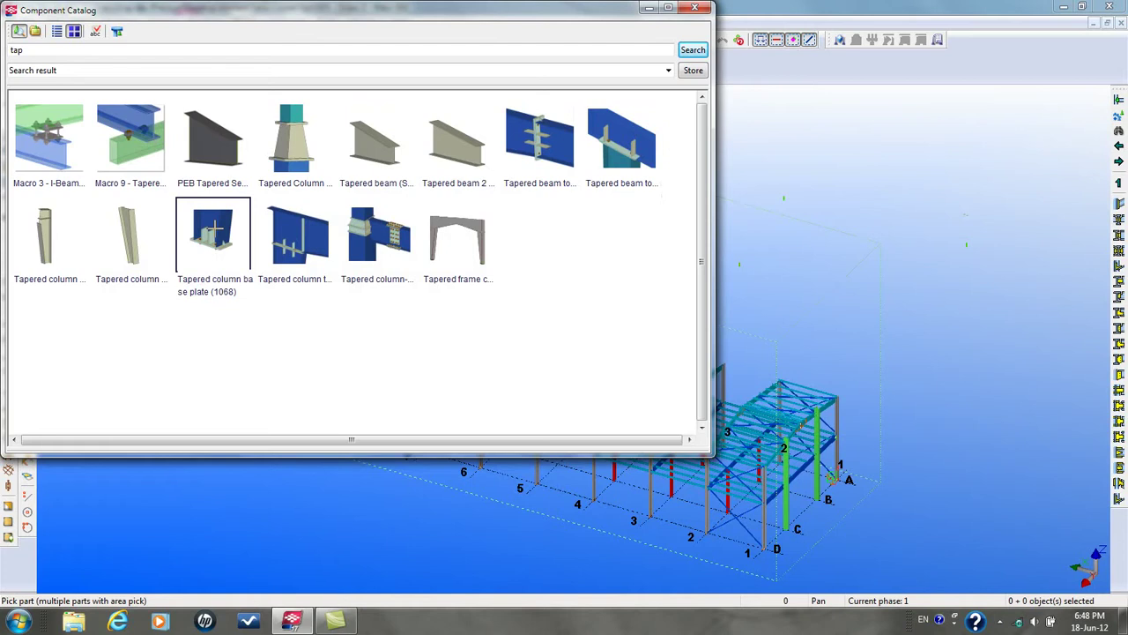
double_click(215, 228)
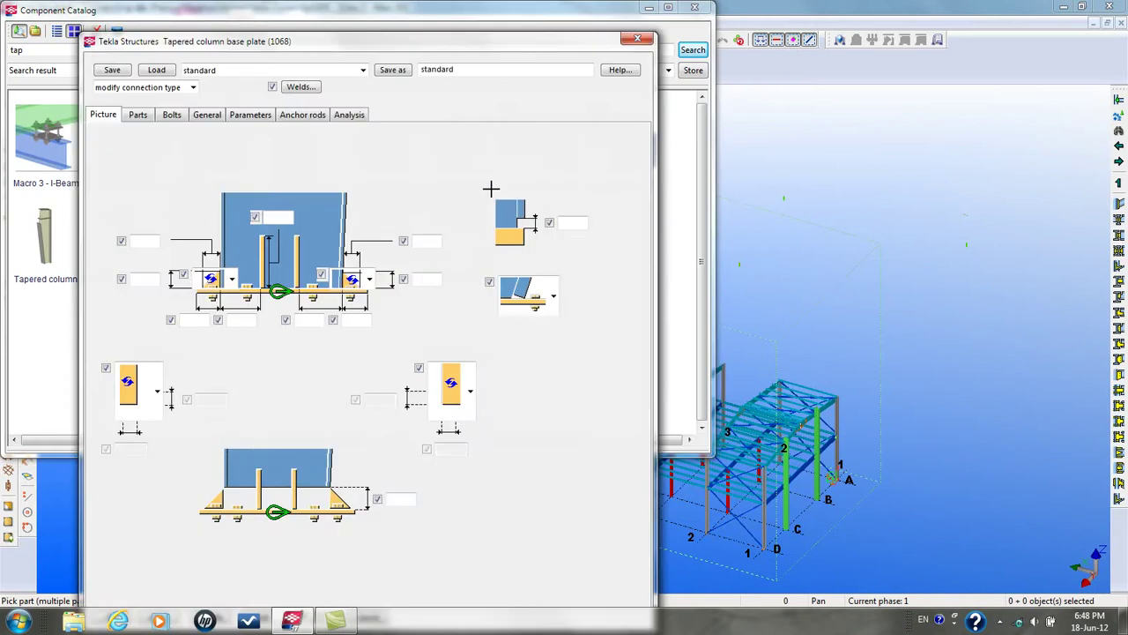
left_click(635, 40)
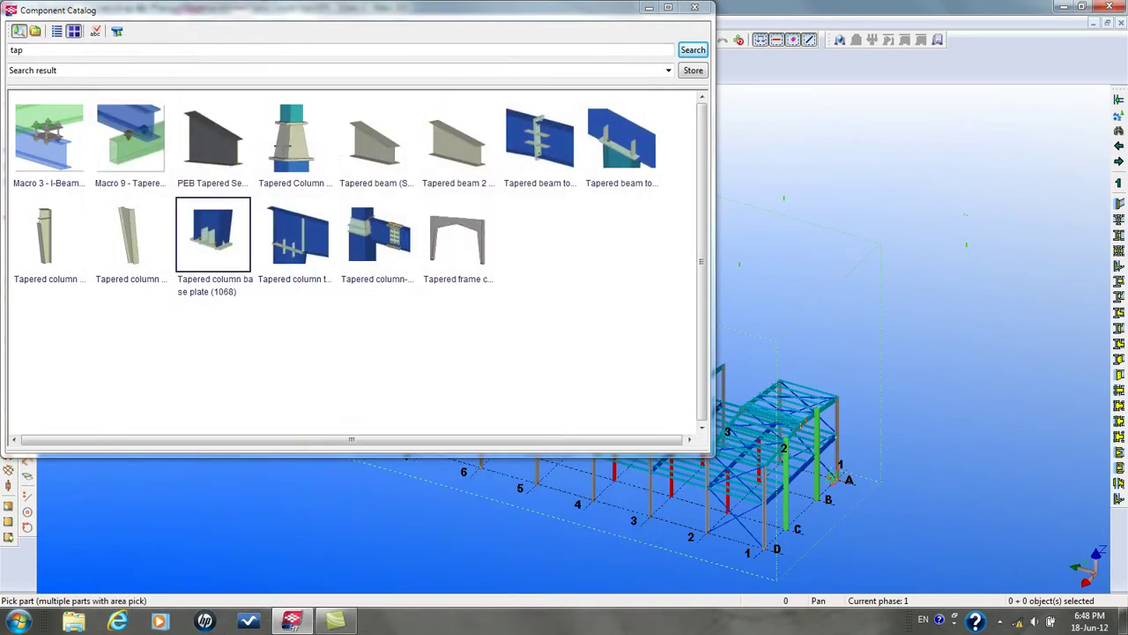
double_click(126, 233)
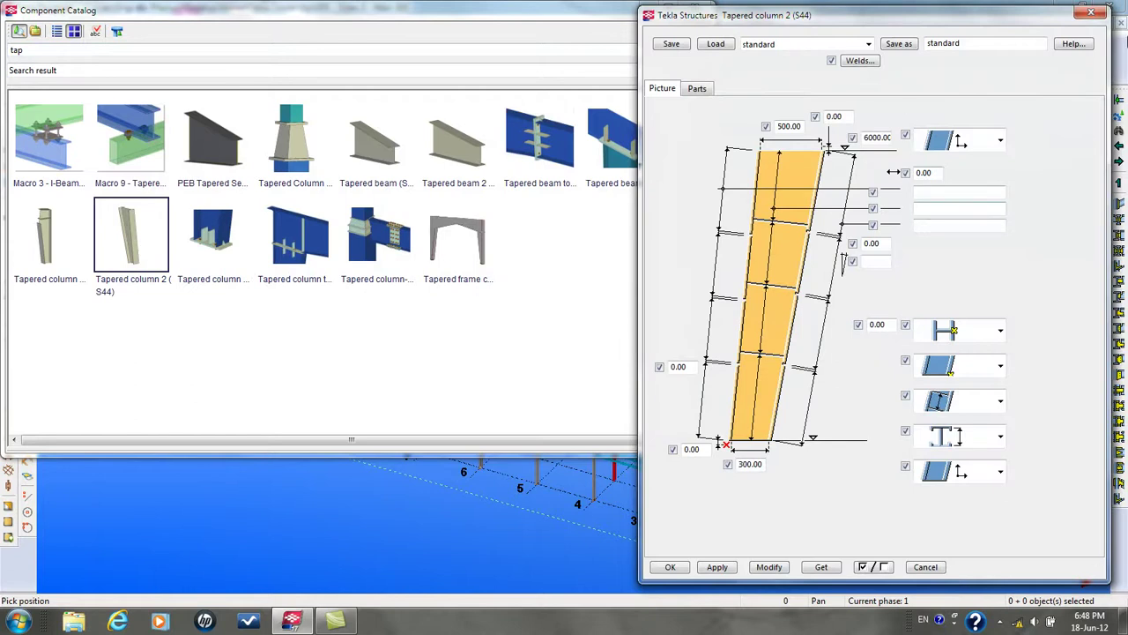
left_click(1091, 14)
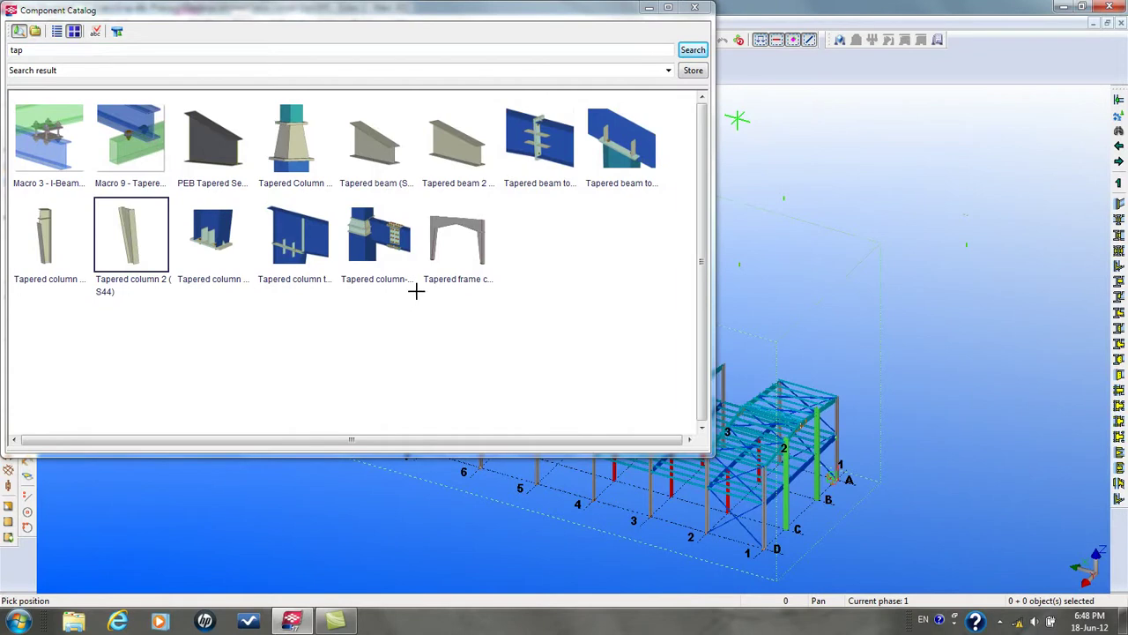
Place a Tapered frame comonor (S53) with its standard settings just outside the building near grid intersection A-1
left_click(457, 232)
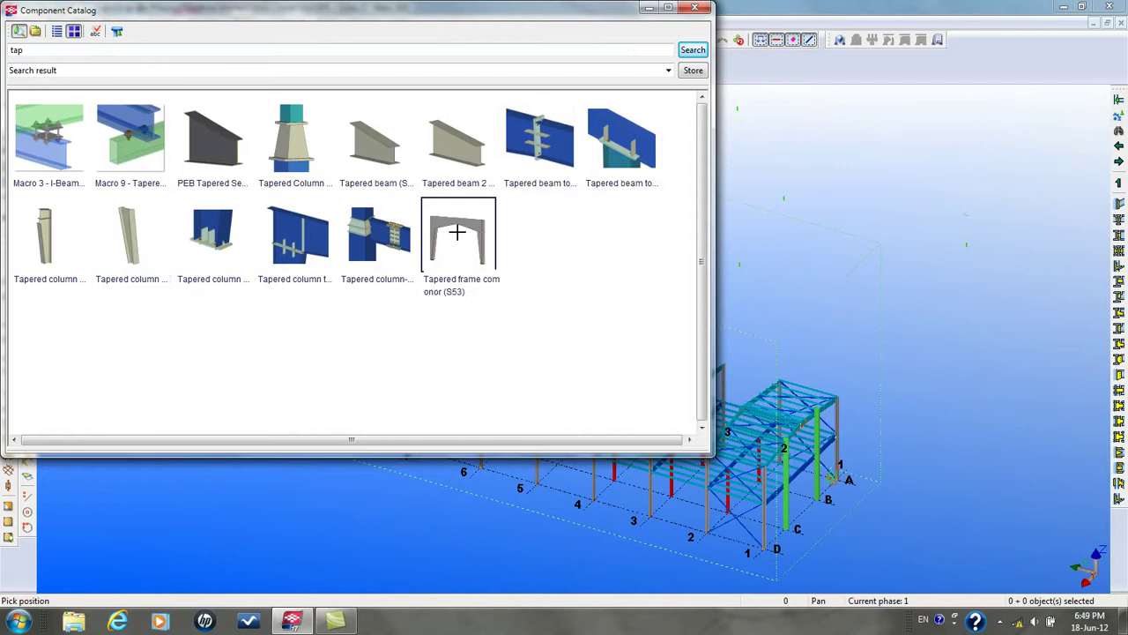
double_click(456, 232)
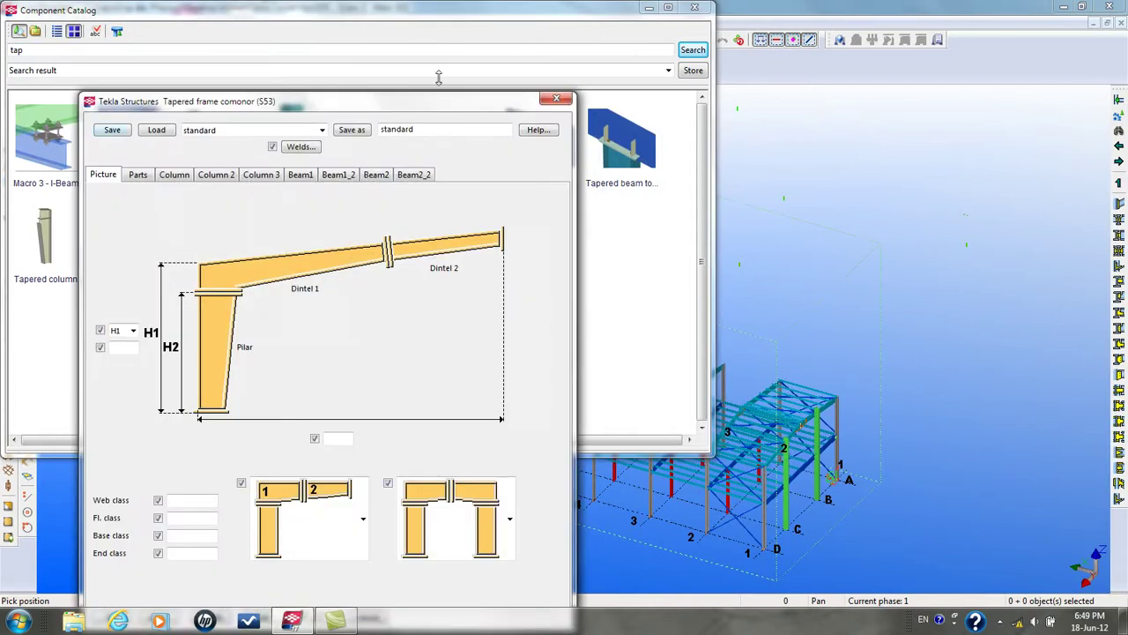
left_click_drag(427, 103, 455, 10)
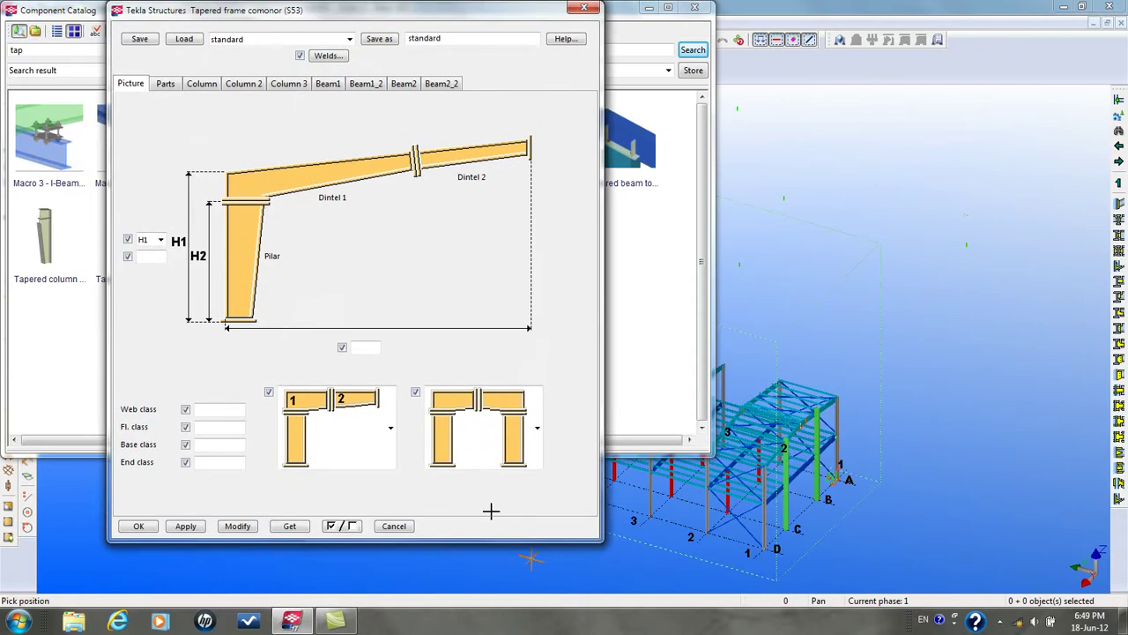
left_click(237, 526)
left_click(183, 528)
left_click(138, 527)
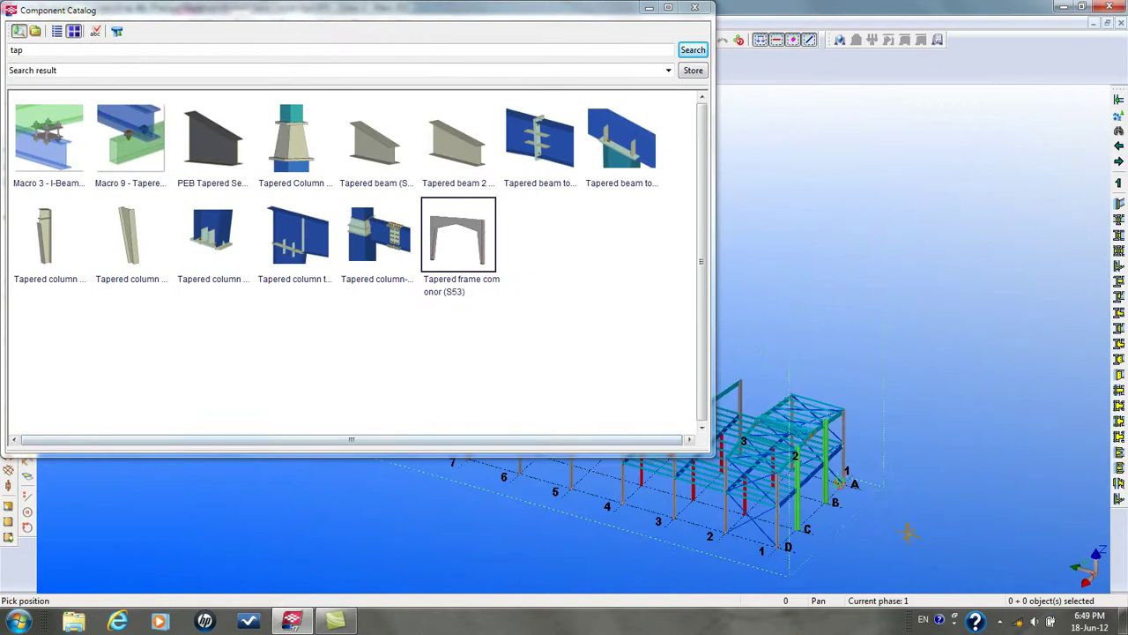
middle_click_drag(908, 531, 842, 404)
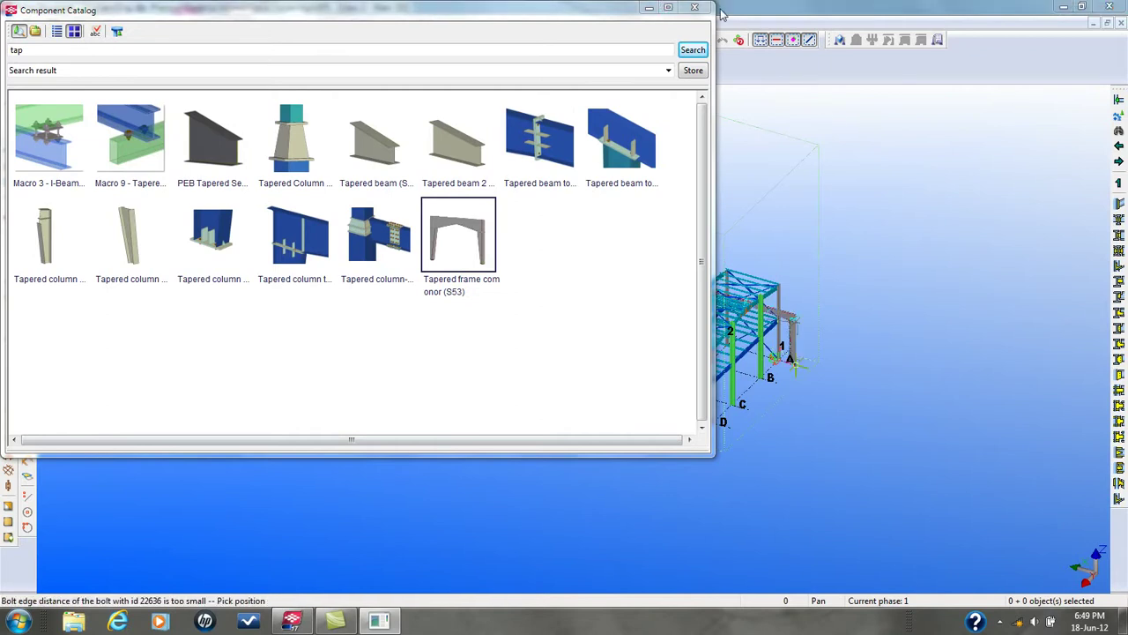
Set the roof slope of Beam1 and Beam2 in the placed tapered frame component to 10% and modify the frame
left_click(695, 8)
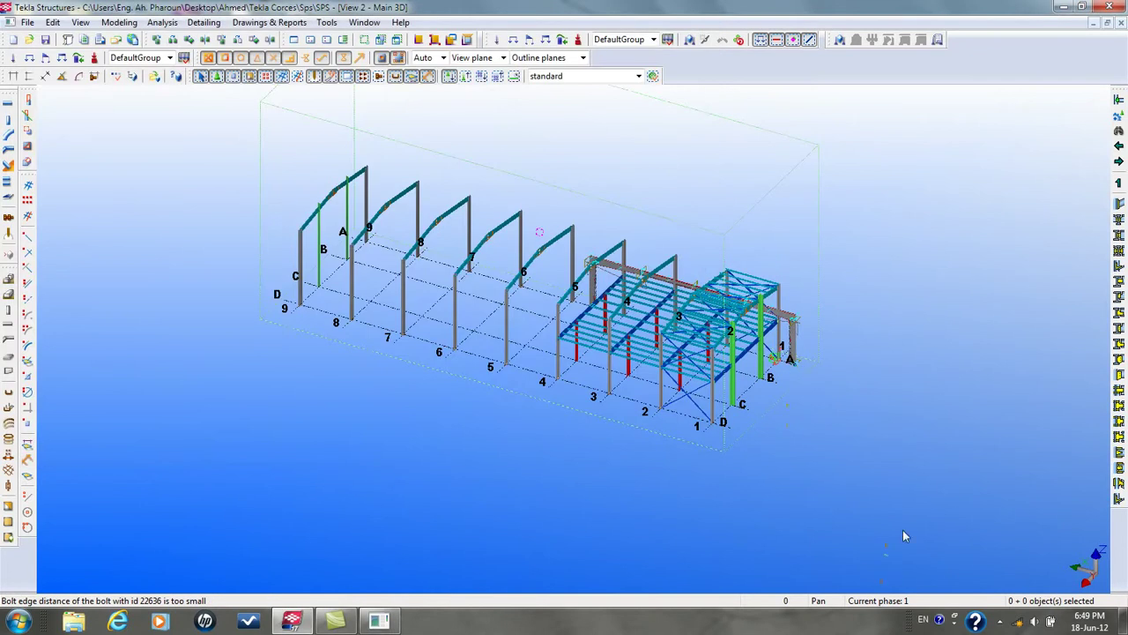
scroll(798, 330, "up", 5)
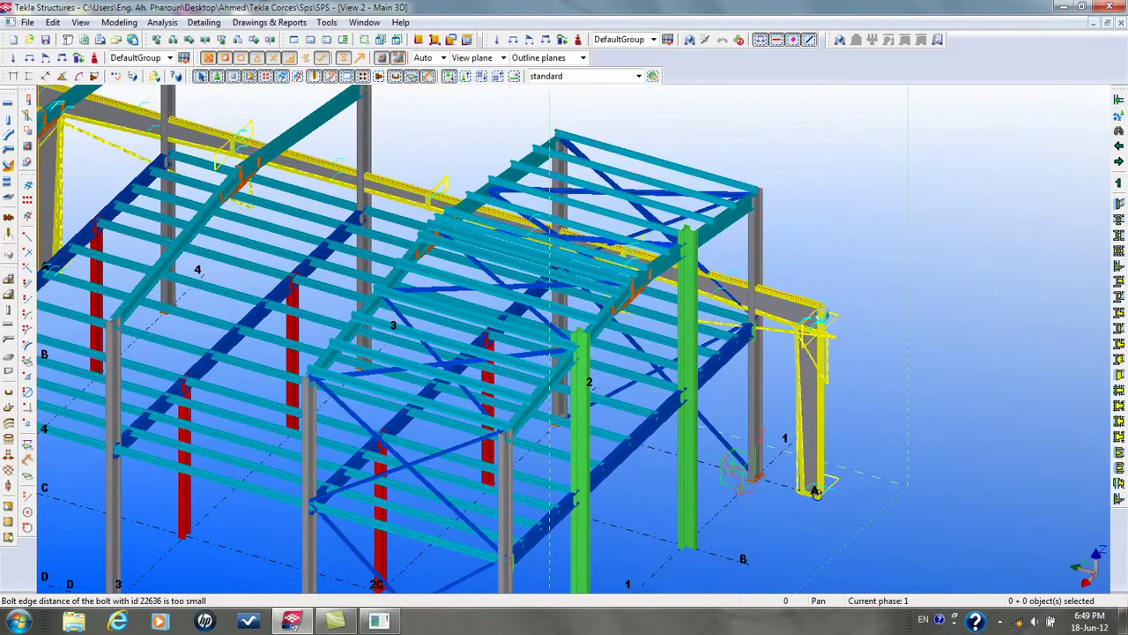
left_click(816, 490)
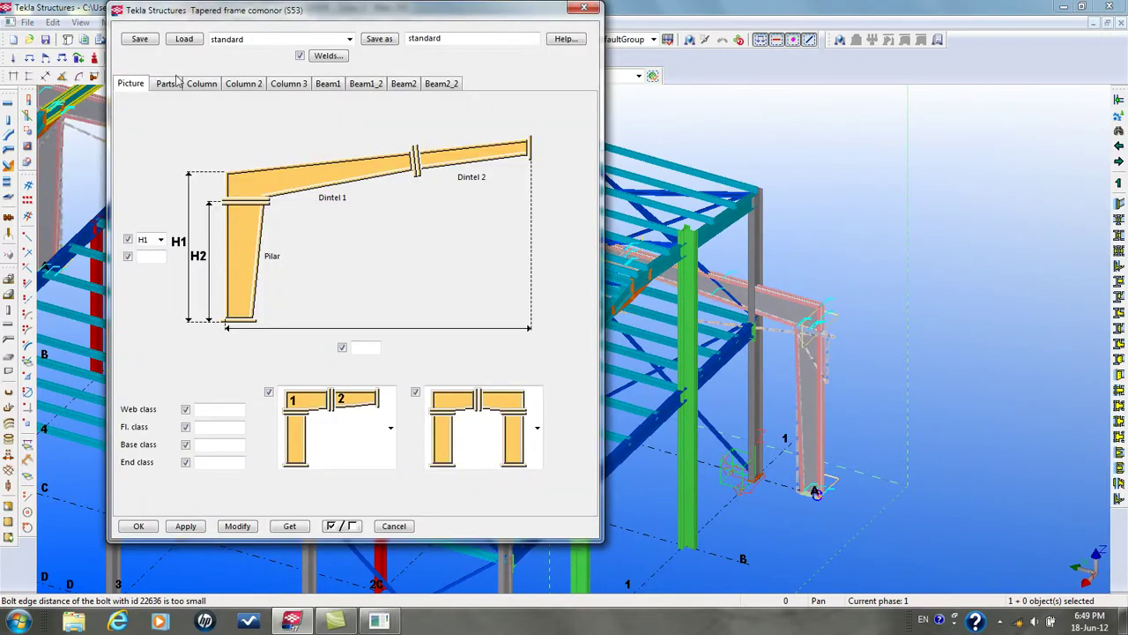
left_click(165, 84)
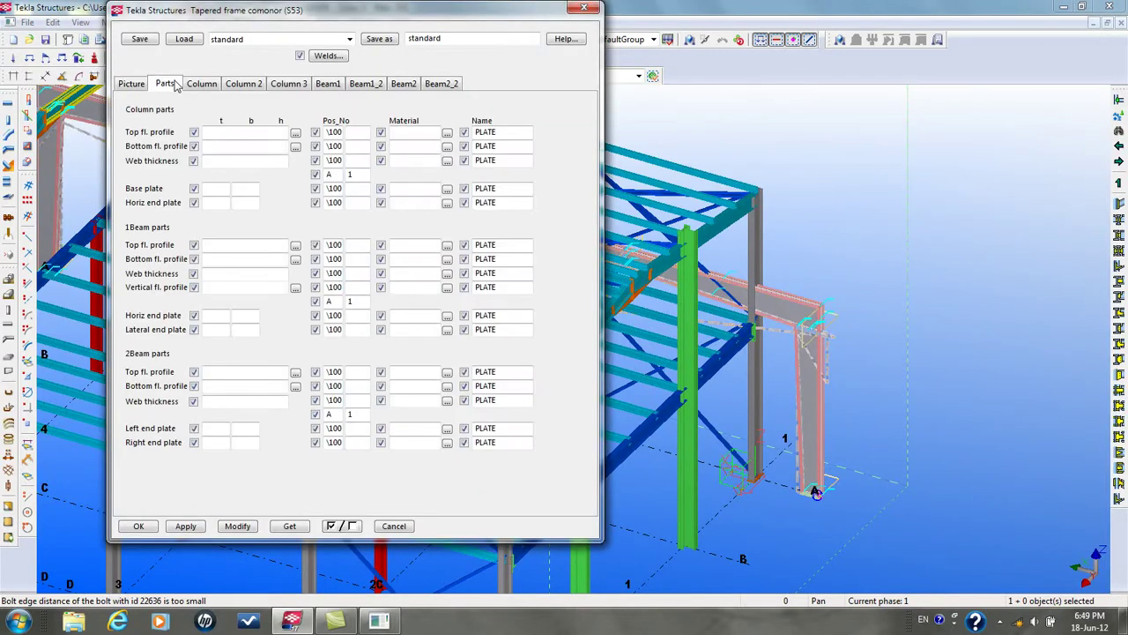
left_click(199, 84)
left_click(331, 84)
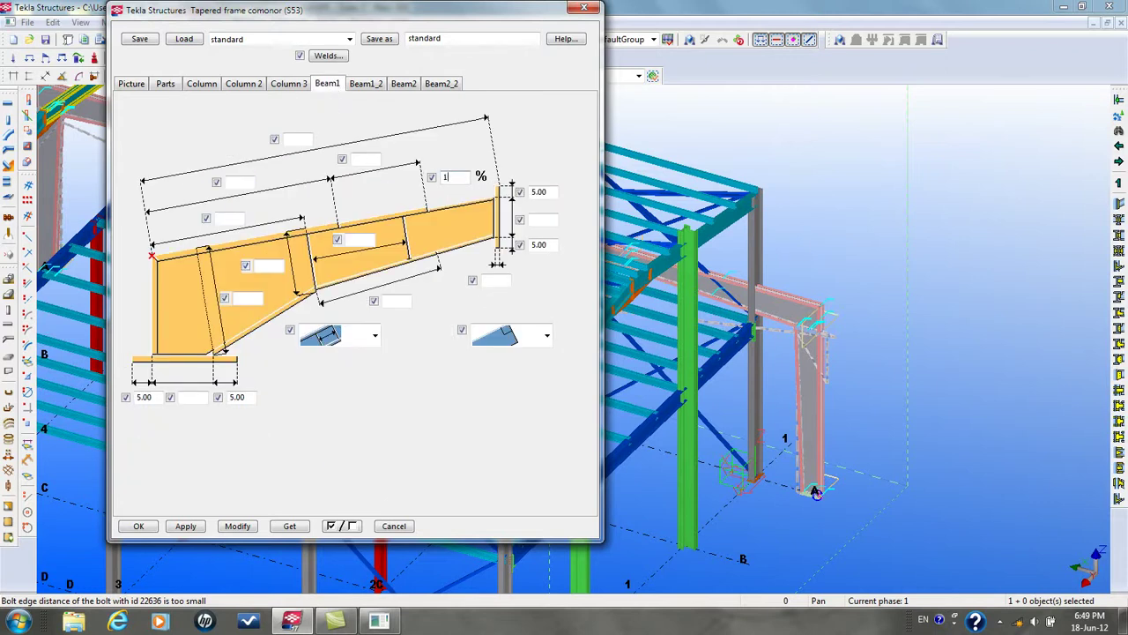
left_click(403, 84)
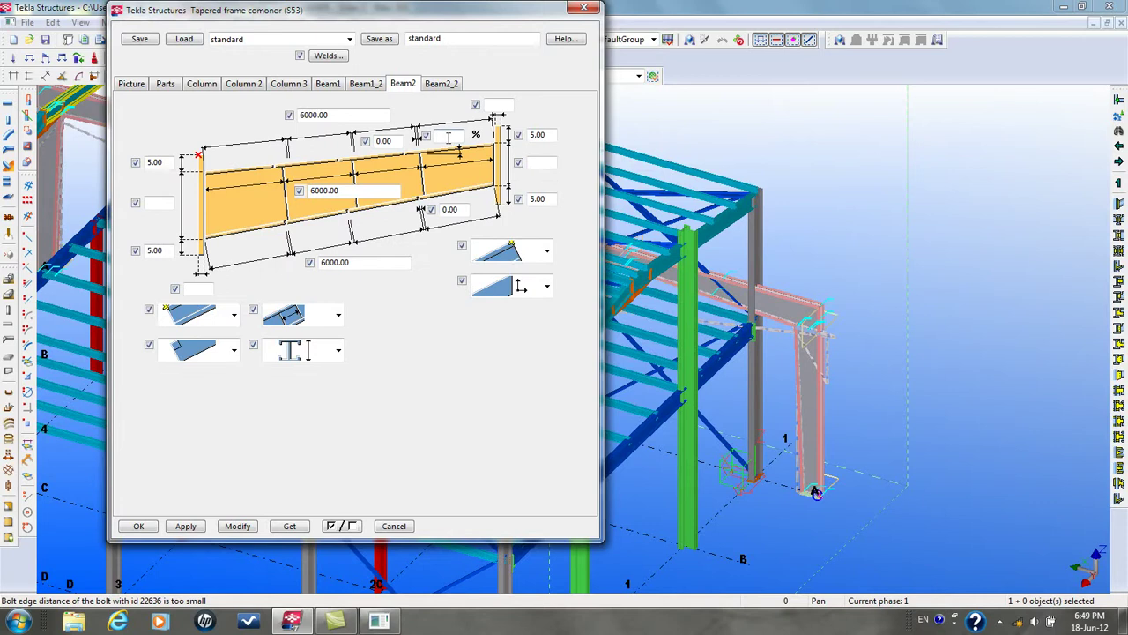
left_click(238, 525)
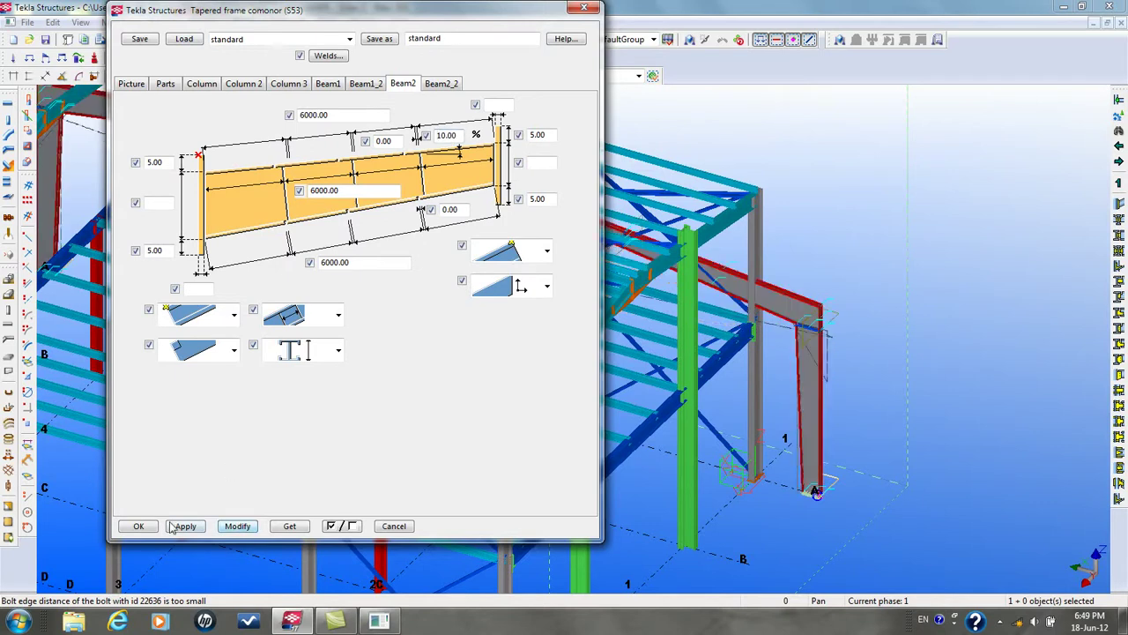
left_click(138, 526)
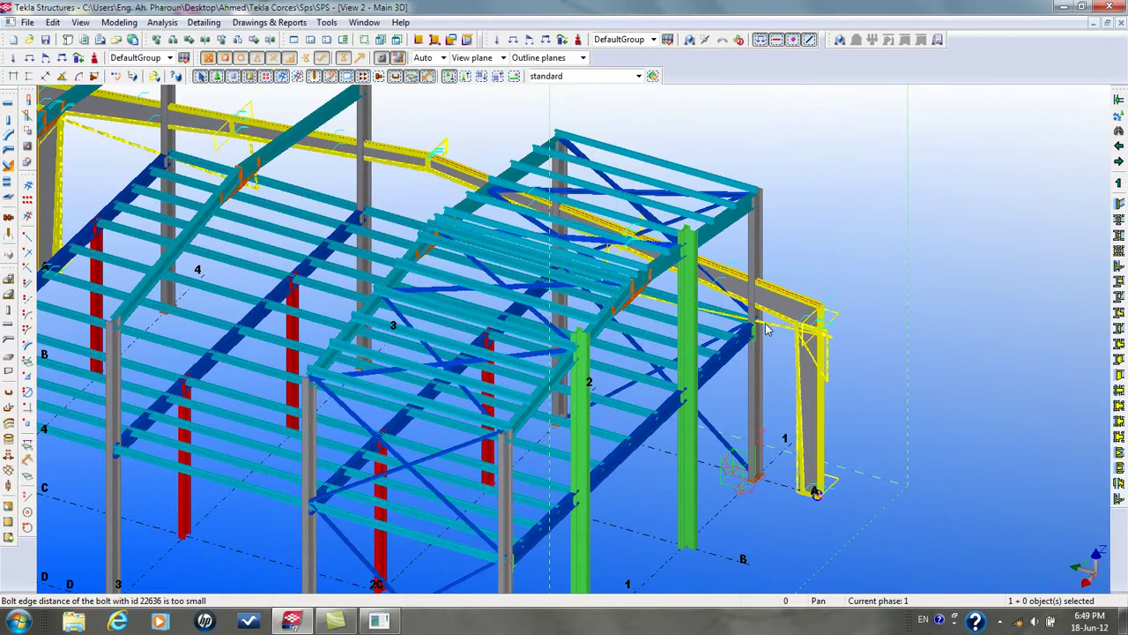
Examine the parts, column geometry, base plate bolt and column end plate bolt settings of the placed tapered frame
left_click(763, 327)
middle_click_drag(819, 328, 371, 348, "ctrl")
scroll(688, 271, "up", 5)
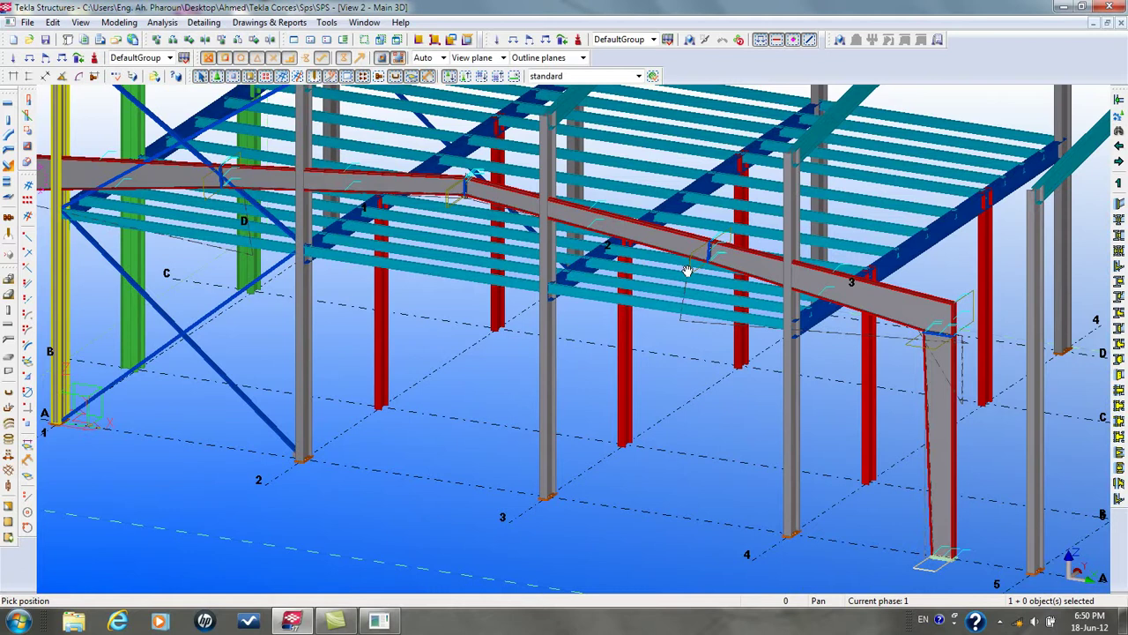
left_click(647, 232, "alt")
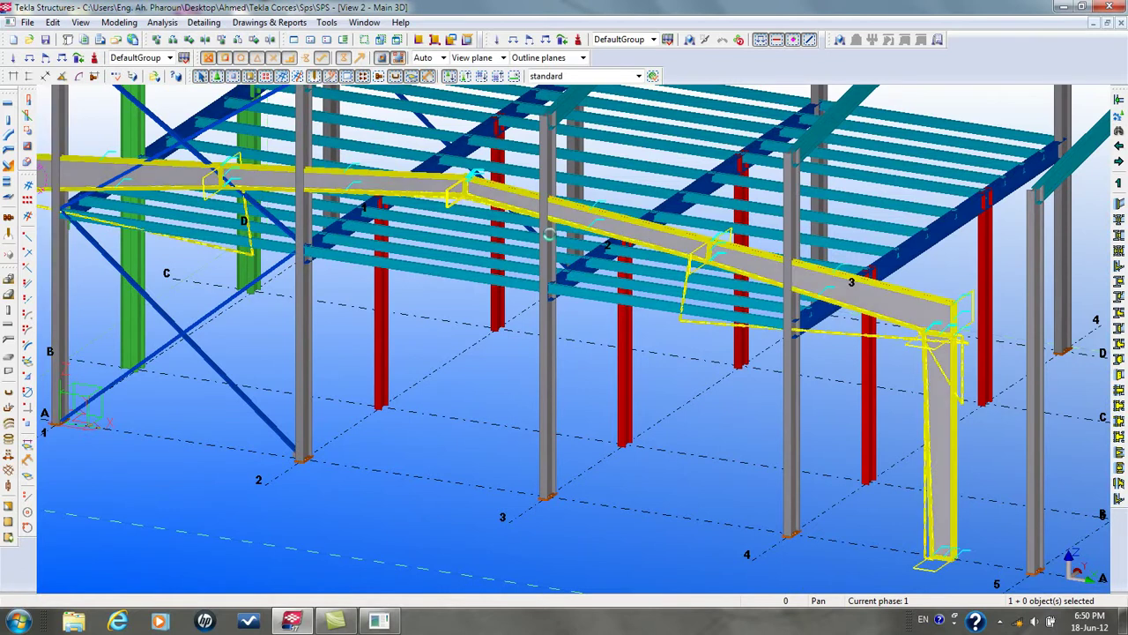
double_click(527, 232)
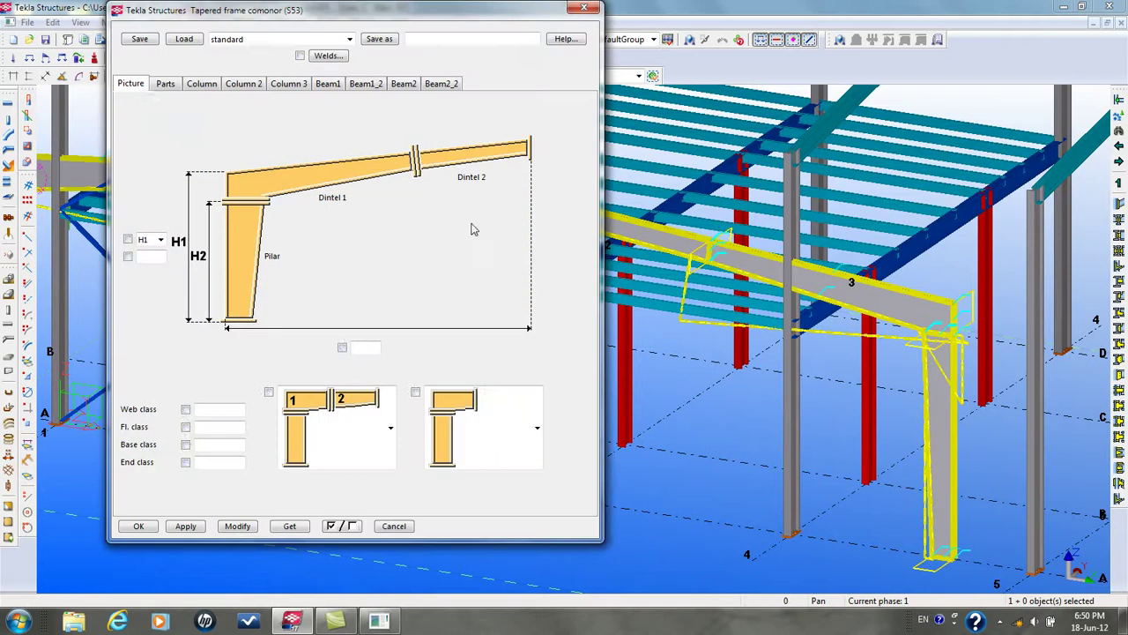
left_click(165, 84)
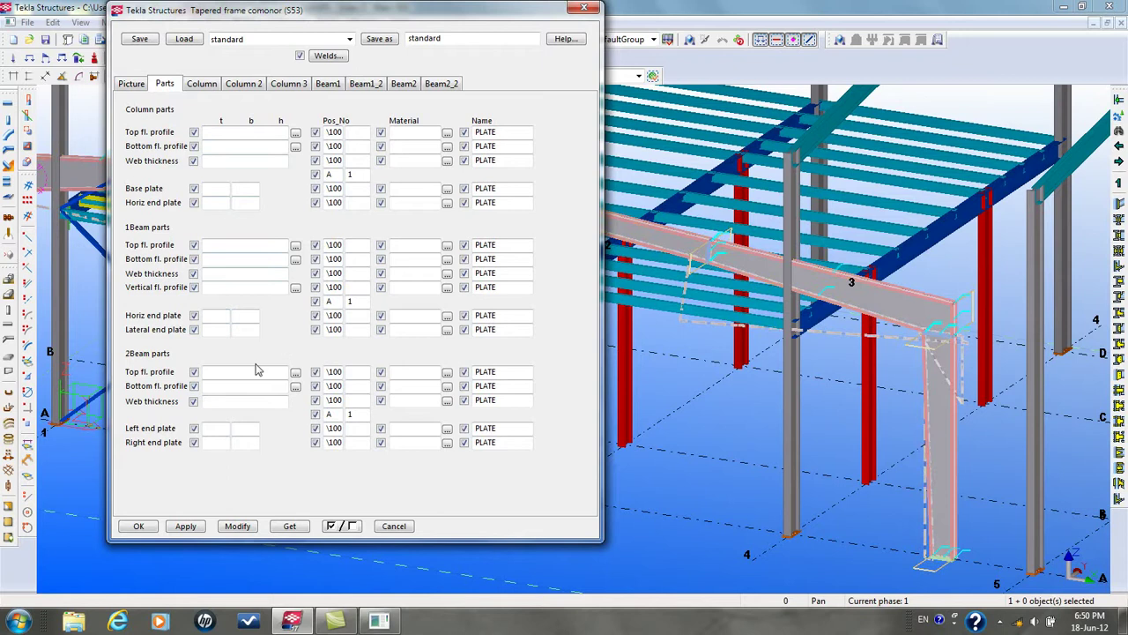
left_click(202, 84)
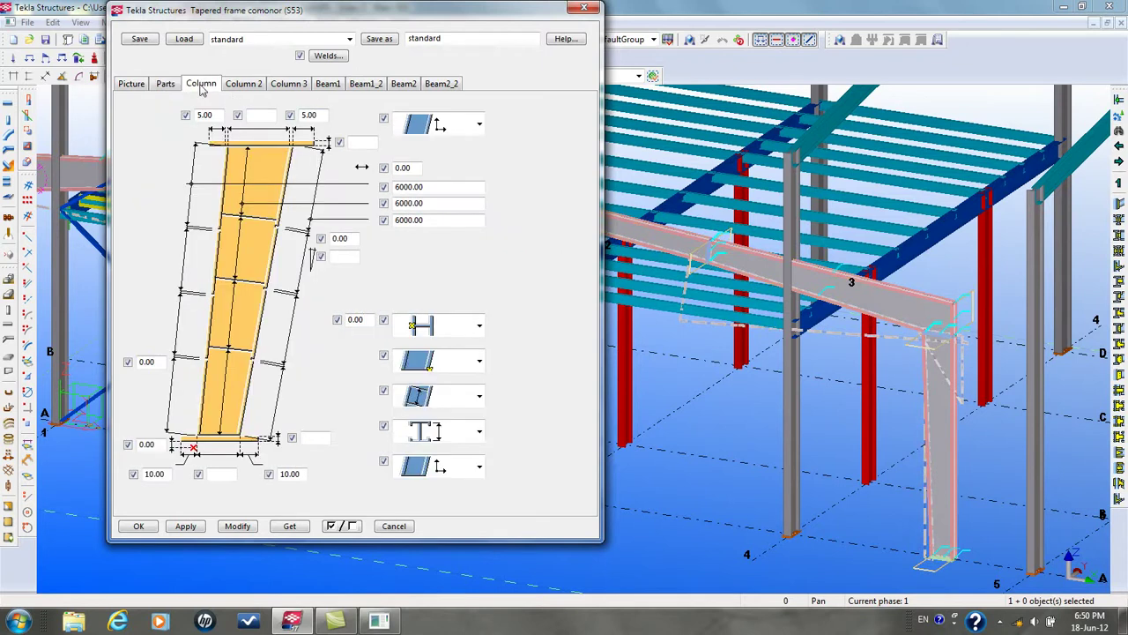
left_click(255, 84)
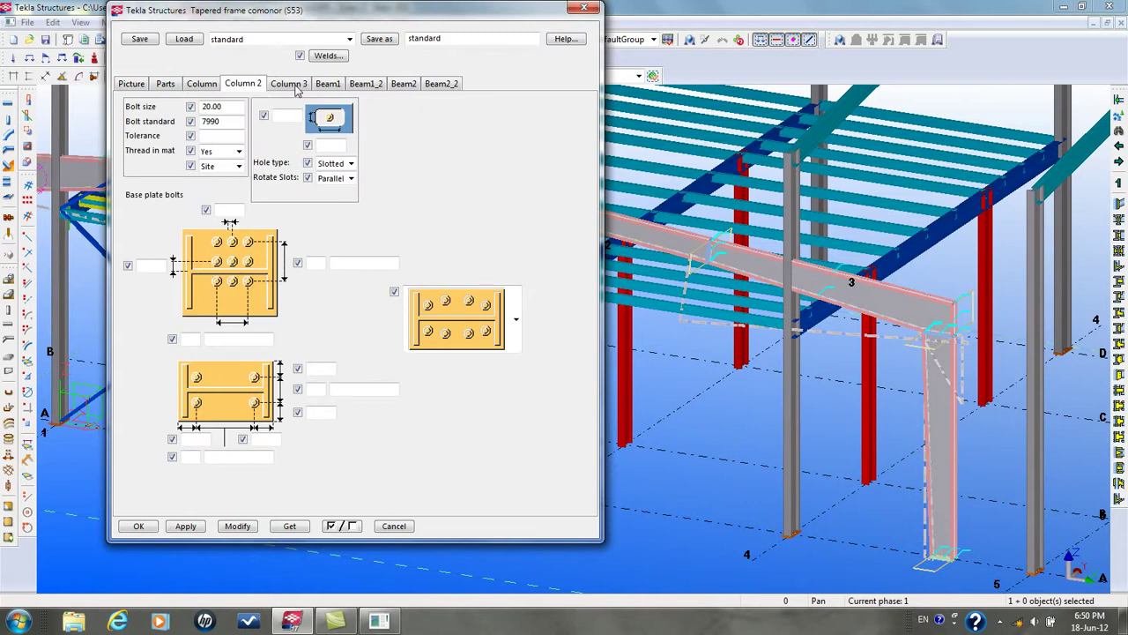
left_click(291, 85)
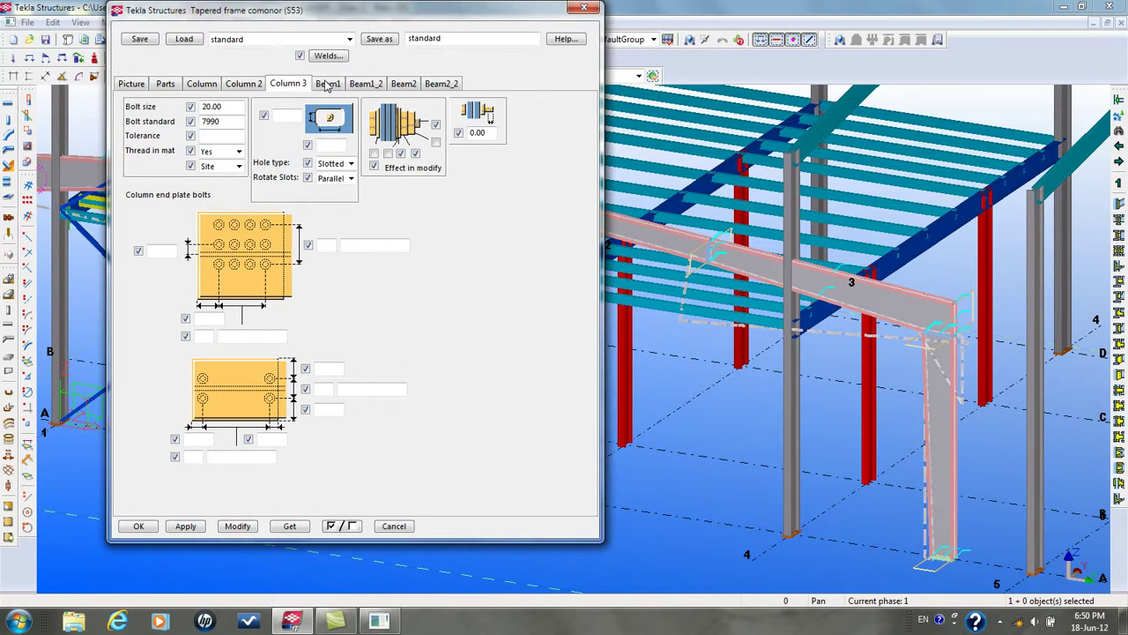
Examine the Beam1 and Beam2 geometry and bolt settings of the tapered frame, then close its properties
left_click(328, 85)
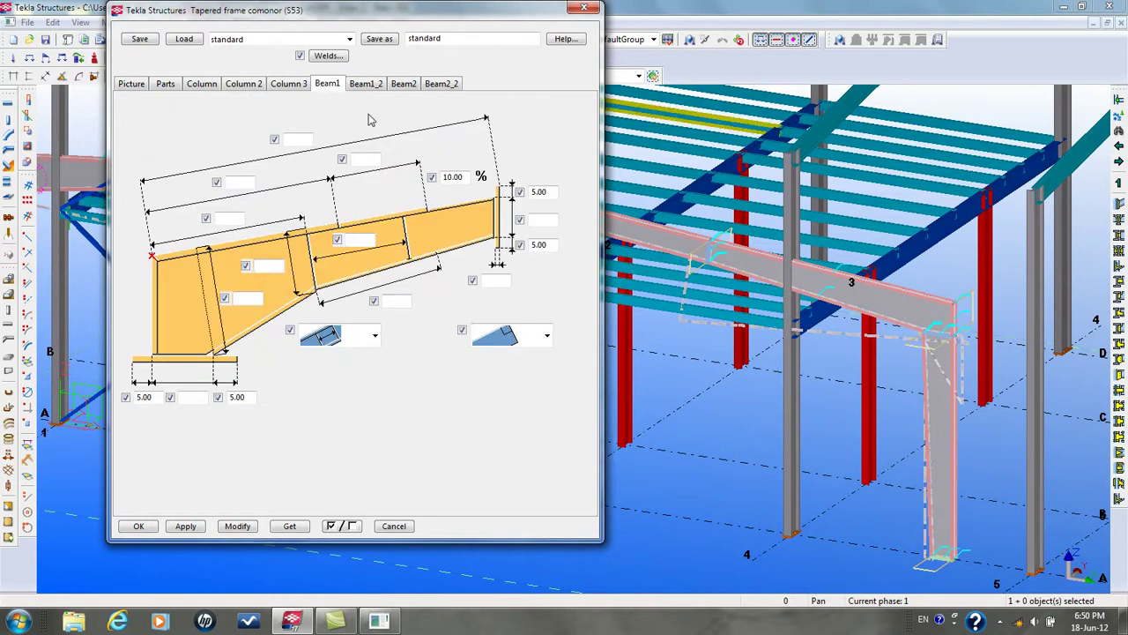
left_click(365, 85)
left_click(403, 84)
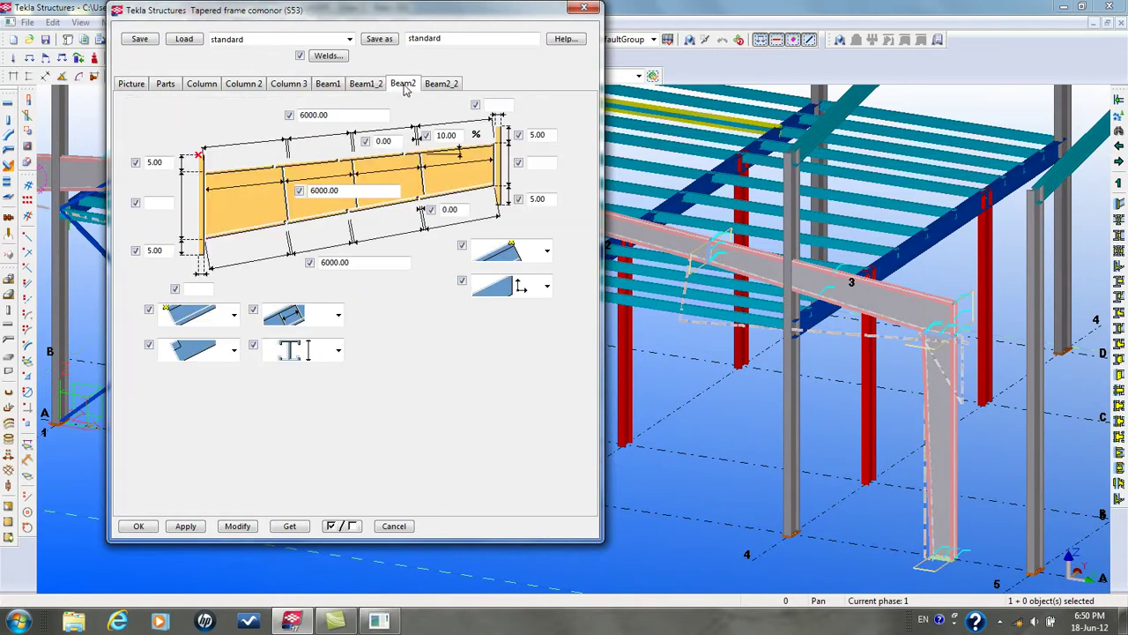
left_click(441, 85)
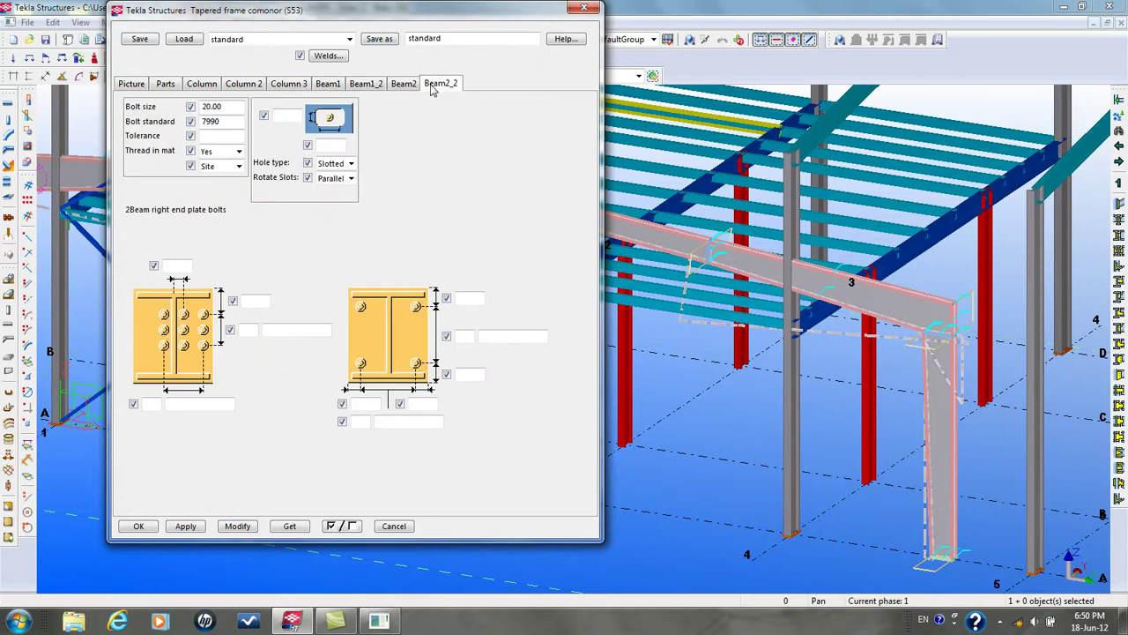
left_click(583, 8)
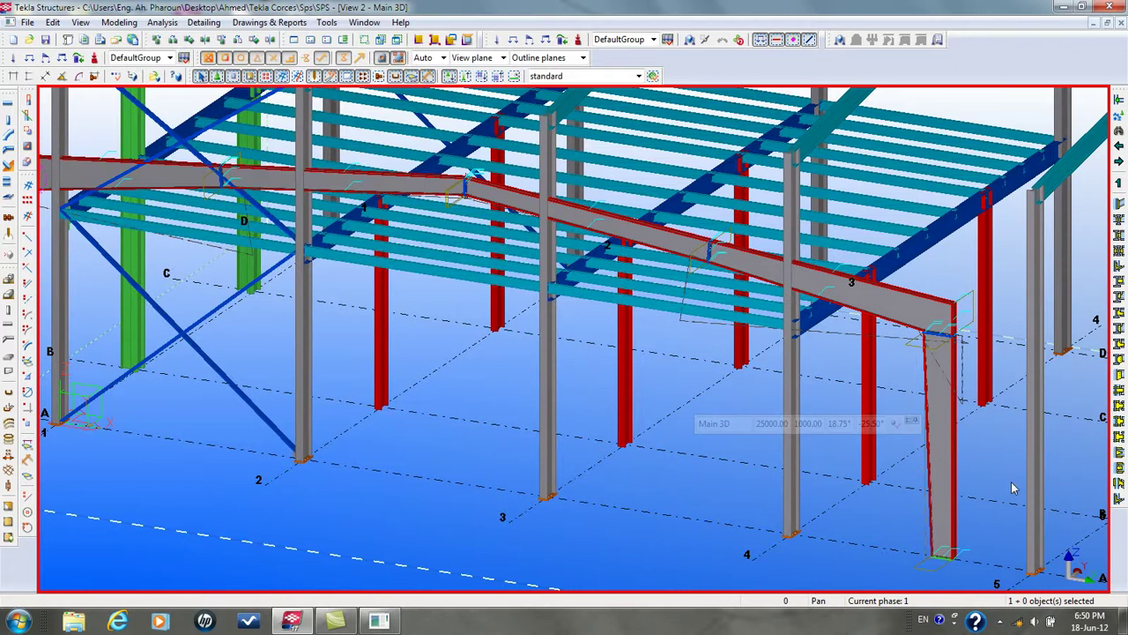
Explode the tapered frame component into separate parts
left_click(965, 465)
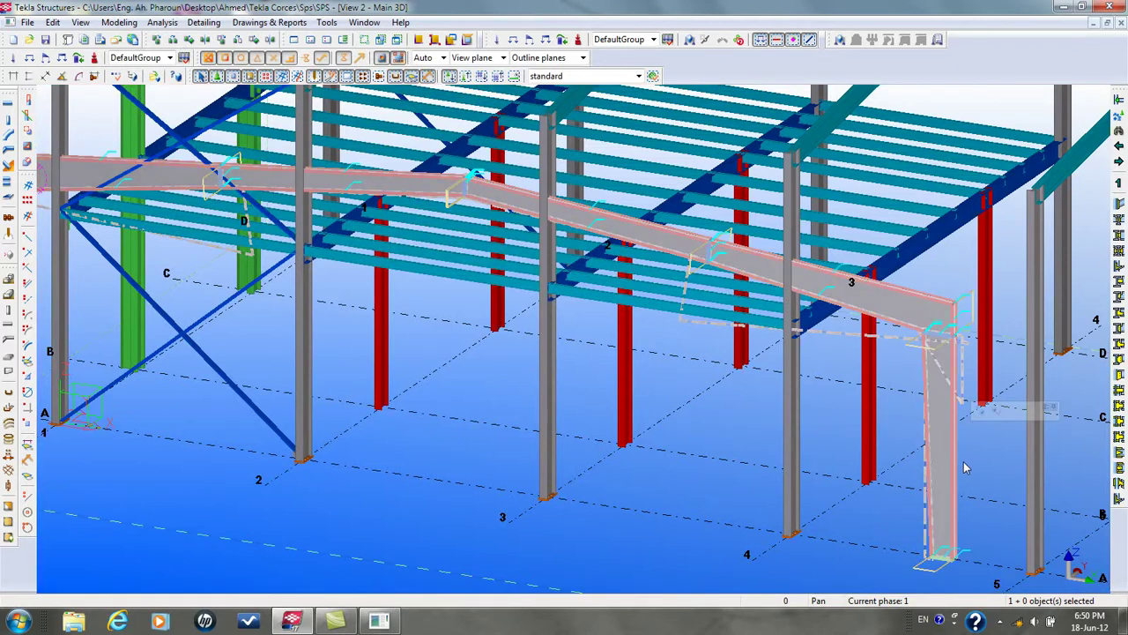
right_click(940, 455)
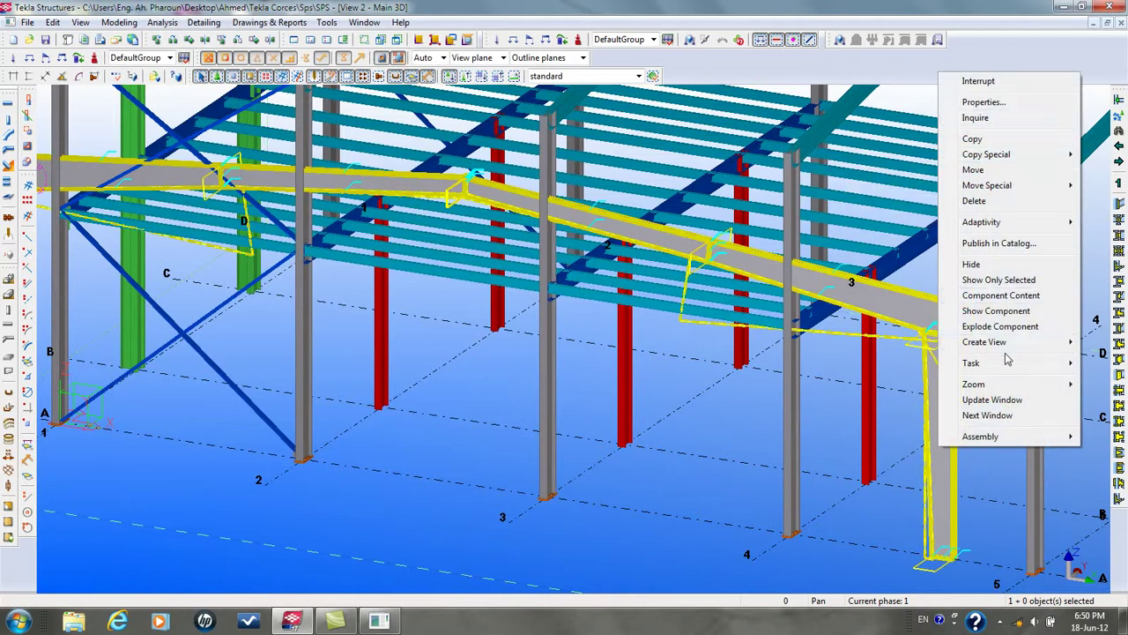
left_click(1001, 326)
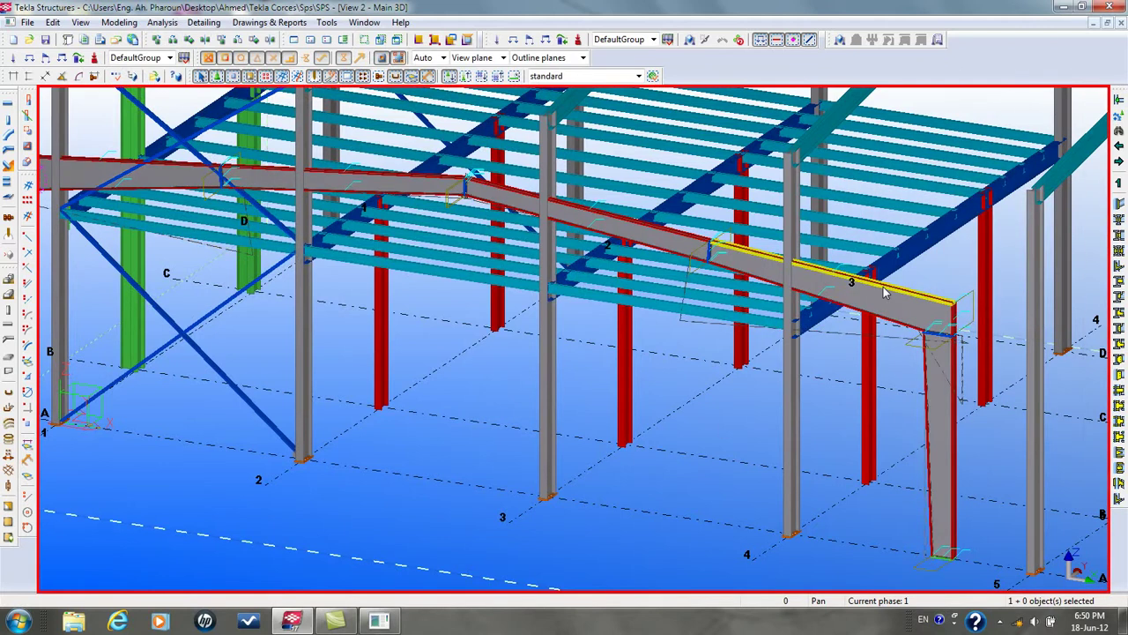
Remove the tapered frame from the model
left_click(901, 316)
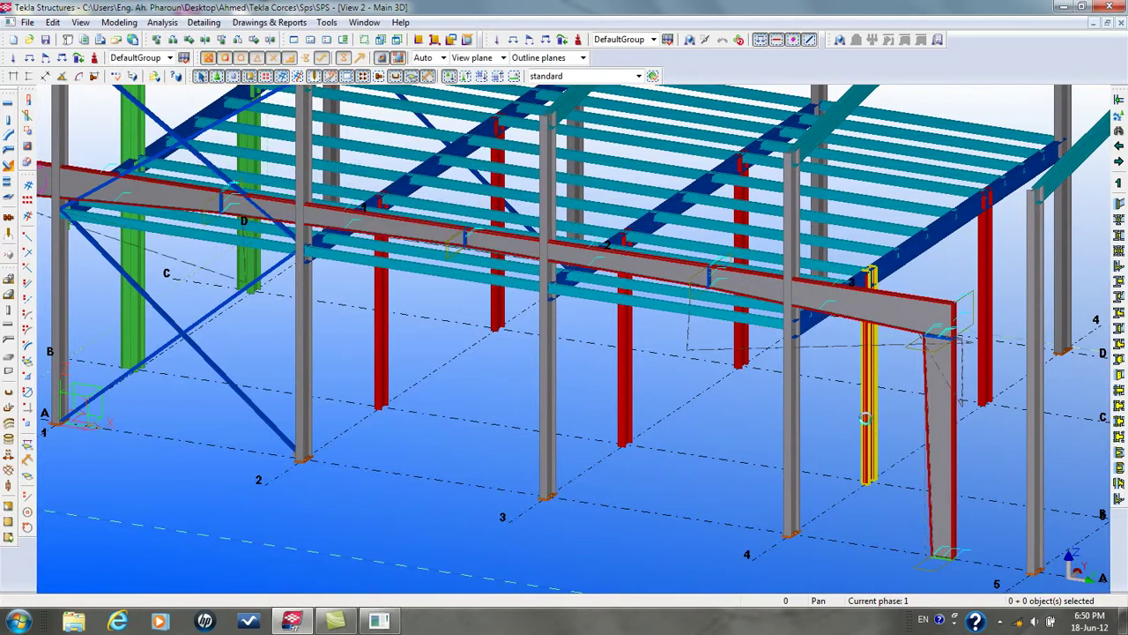
key("Delete")
left_click(680, 482)
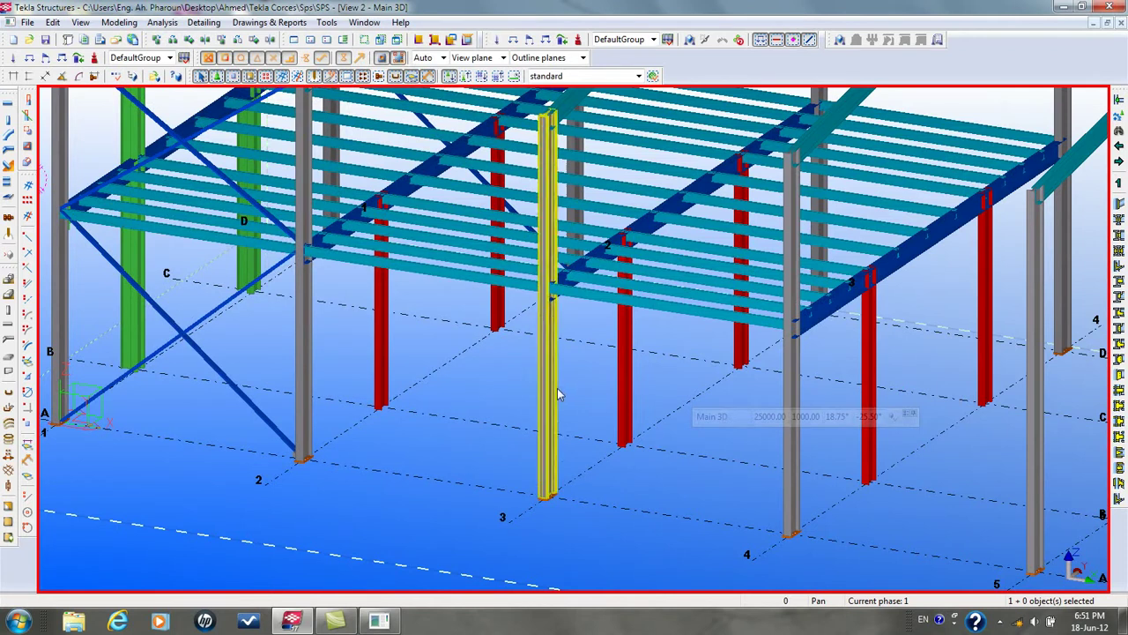
Search the component catalog for "eave" to find a connection for the portal frames' column-to-rafter joints
scroll(619, 424, "down", 5)
scroll(401, 589, "up", 2)
middle_click_drag(401, 589, 650, 525, "ctrl")
scroll(649, 526, "up", 5)
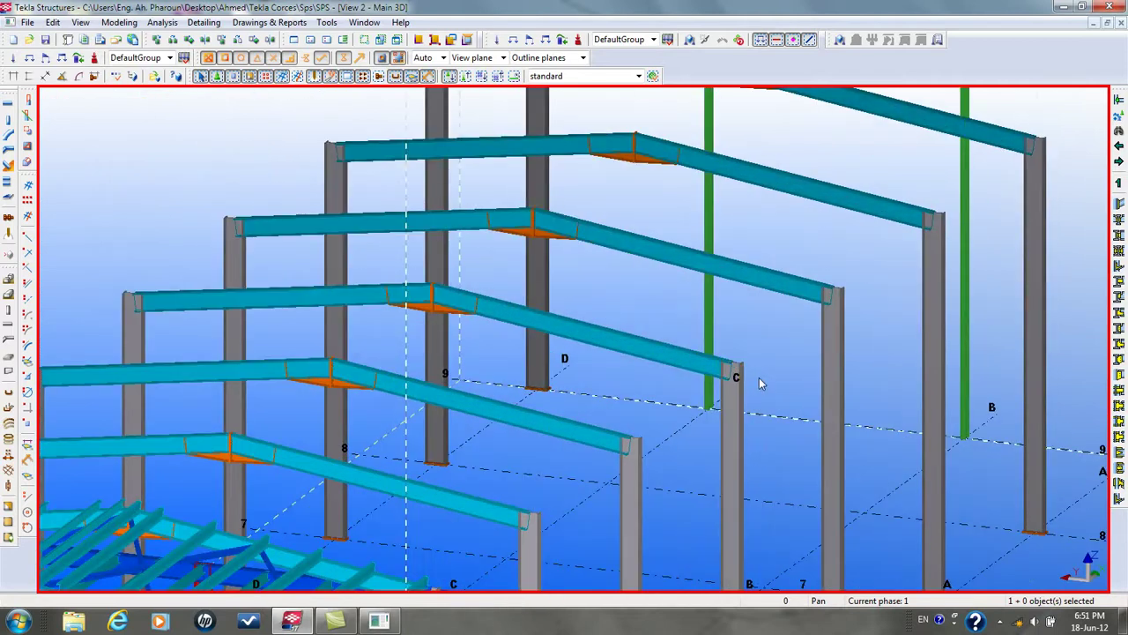
key("ctrl+f")
left_click(23, 49)
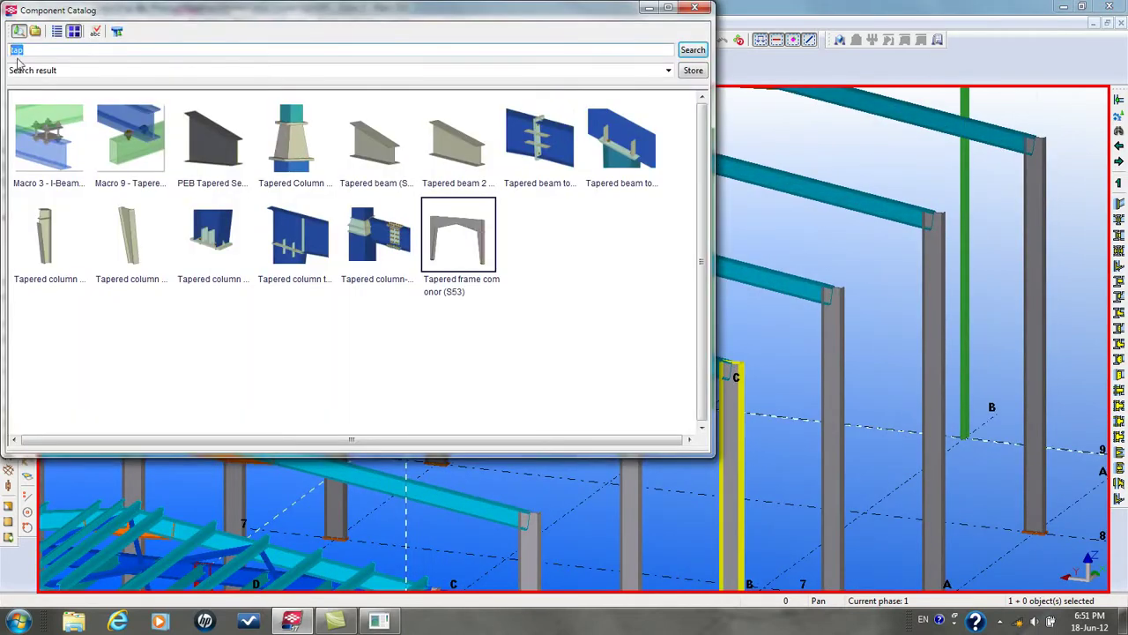
key("BackSpace")
type("eave")
key("Return")
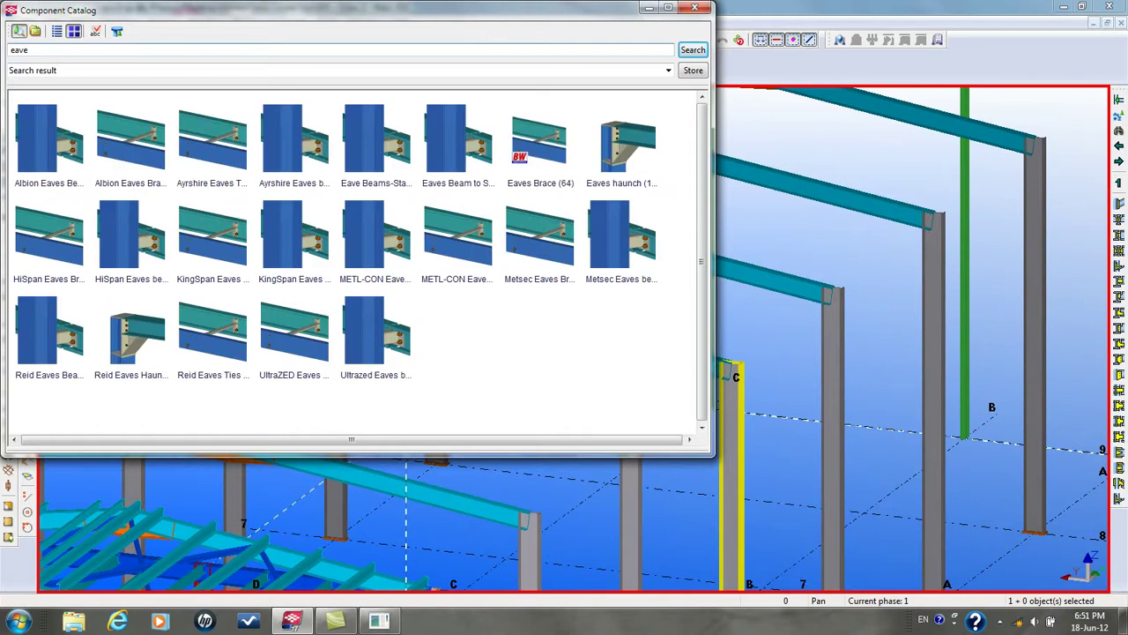
Apply the Eaves haunch (102) connection between a portal frame column and its rafter, and close the catalog
double_click(622, 141)
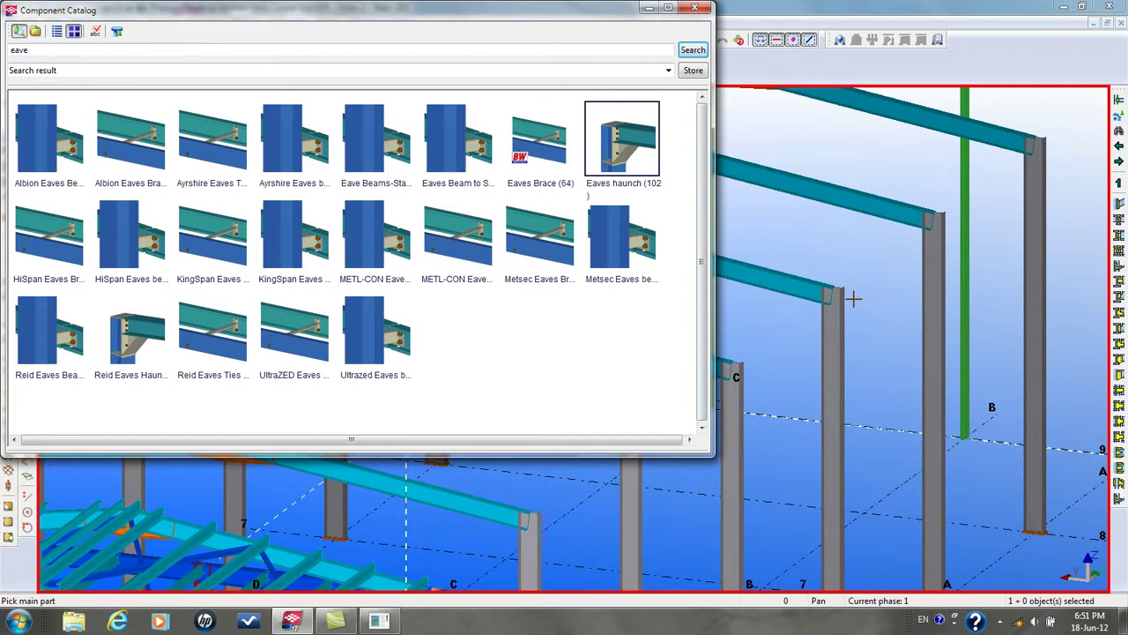
scroll(854, 300, "up", 5)
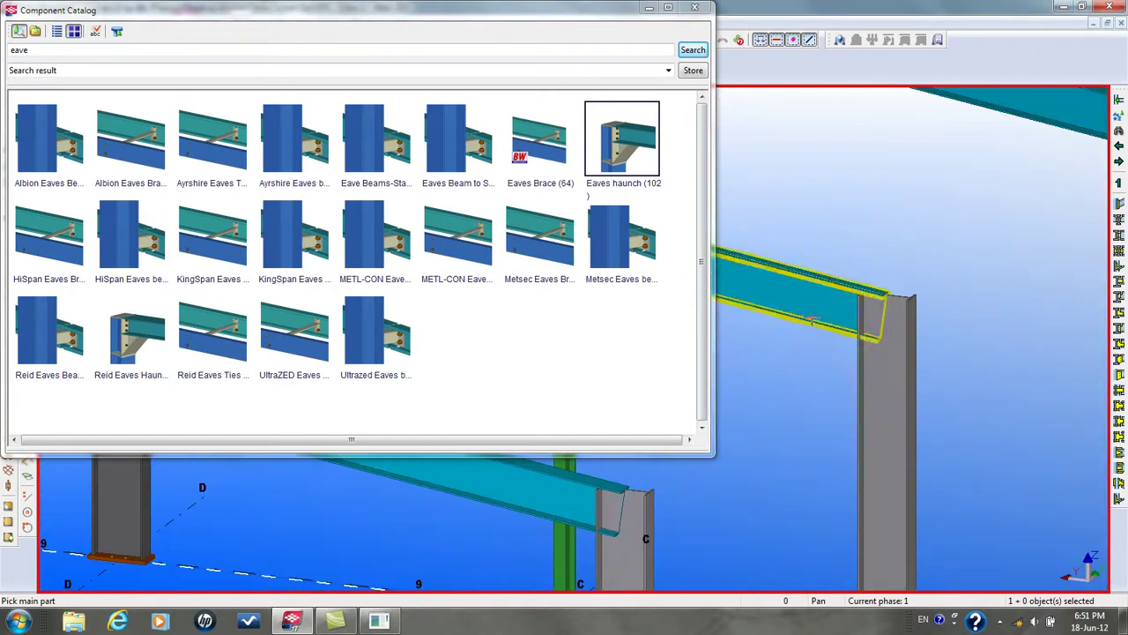
scroll(854, 375, "up", 1)
left_click(861, 380)
left_click(832, 290)
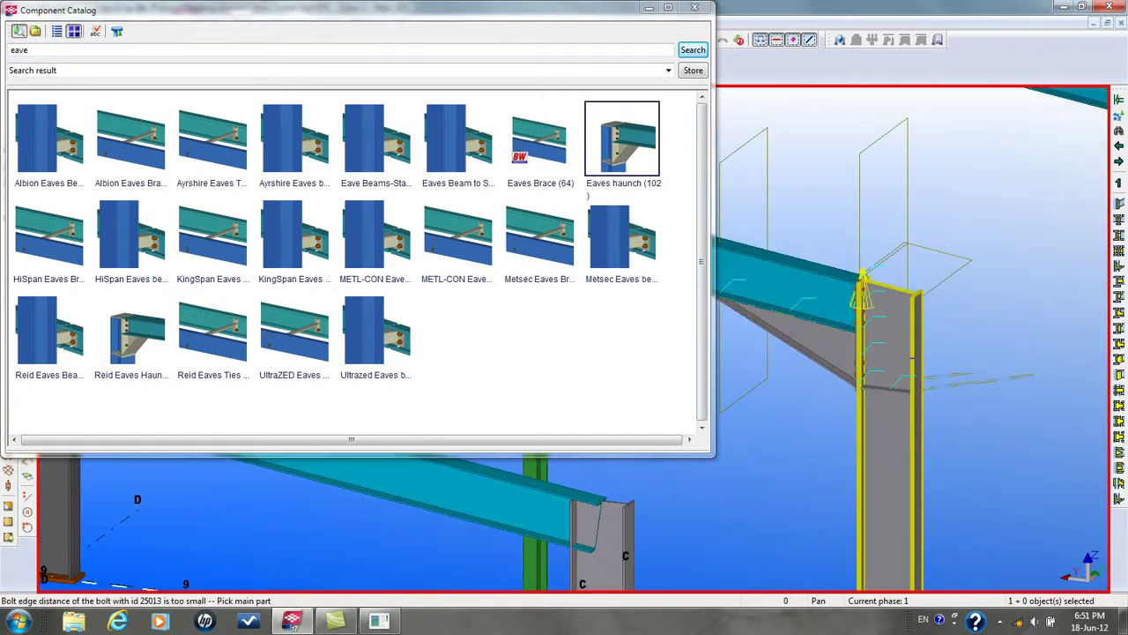
left_click(695, 7)
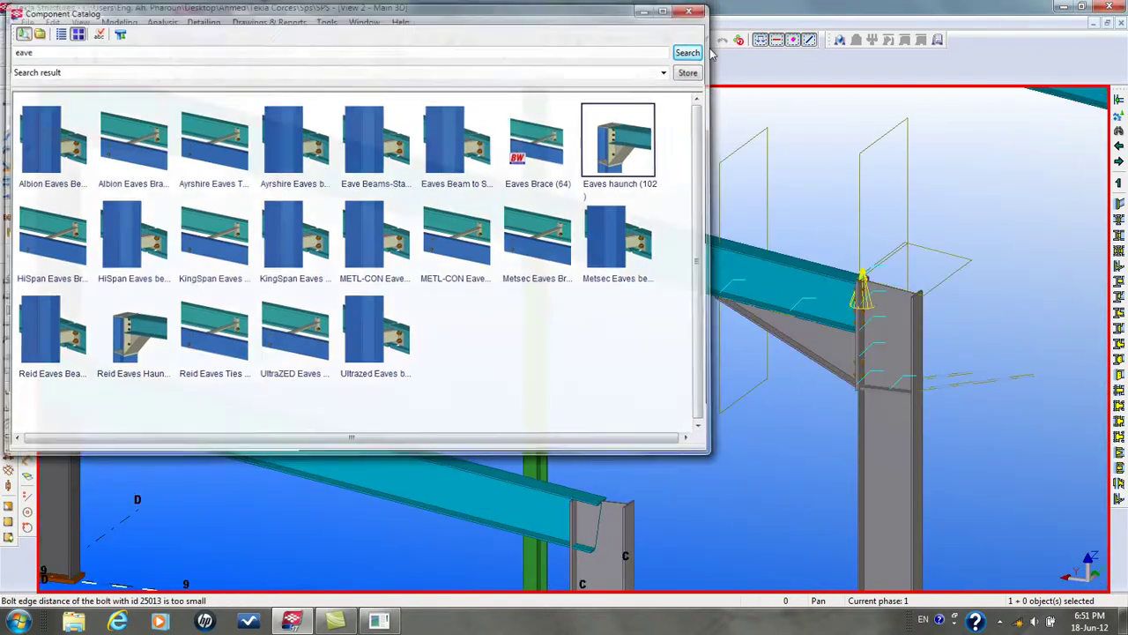
Add a cap plate centred on top of the column in the Eaves haunch (102) connection and update the joint
scroll(916, 231, "up", 4)
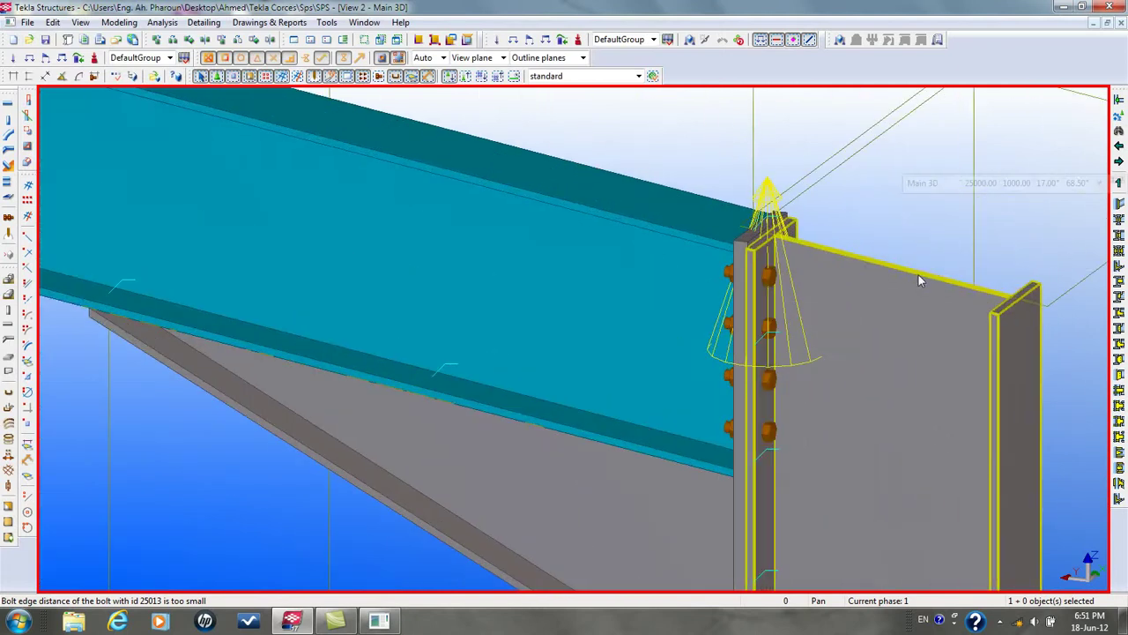
scroll(569, 465, "down", 2)
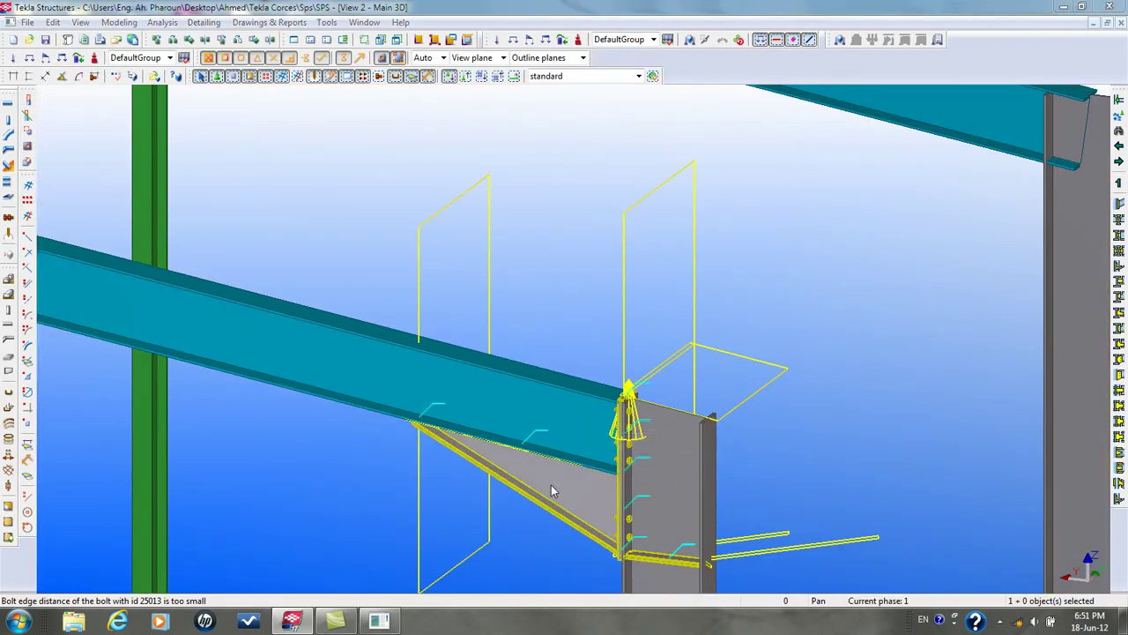
double_click(568, 514)
left_click_drag(844, 26, 337, 10)
middle_click_drag(727, 311, 887, 306)
left_click(179, 86)
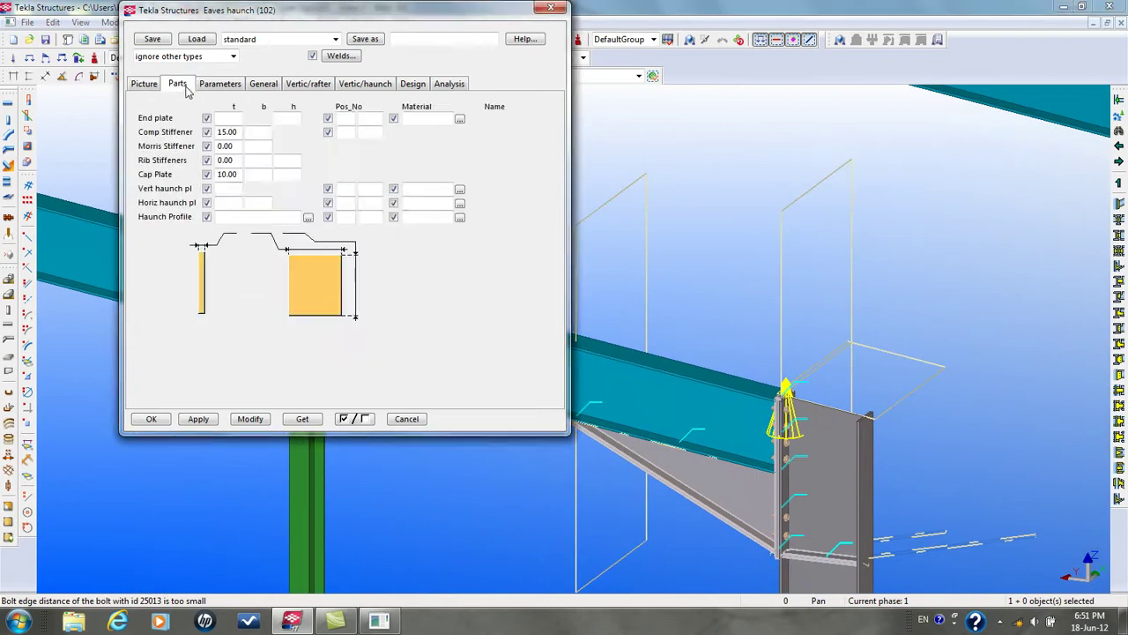
left_click(216, 85)
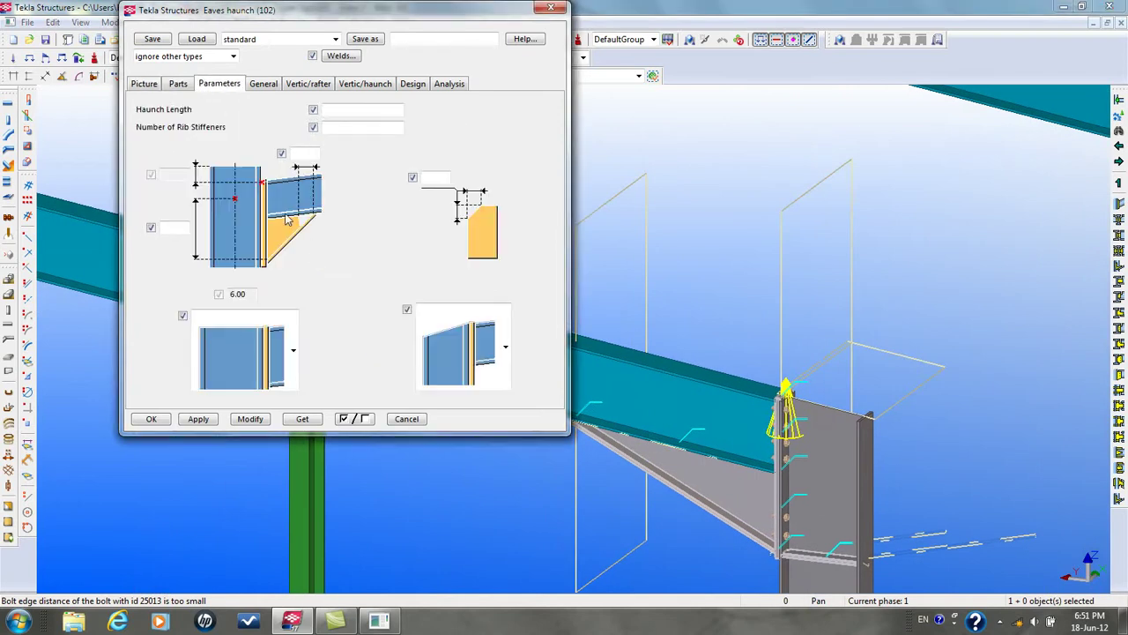
left_click(294, 374)
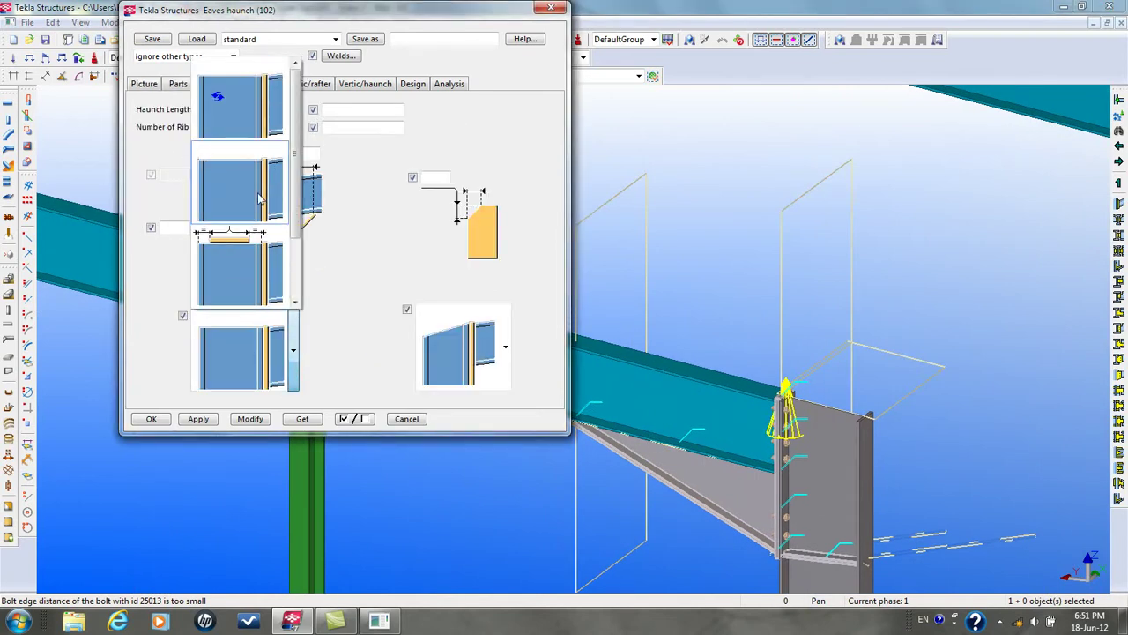
left_click(242, 269)
left_click(247, 418)
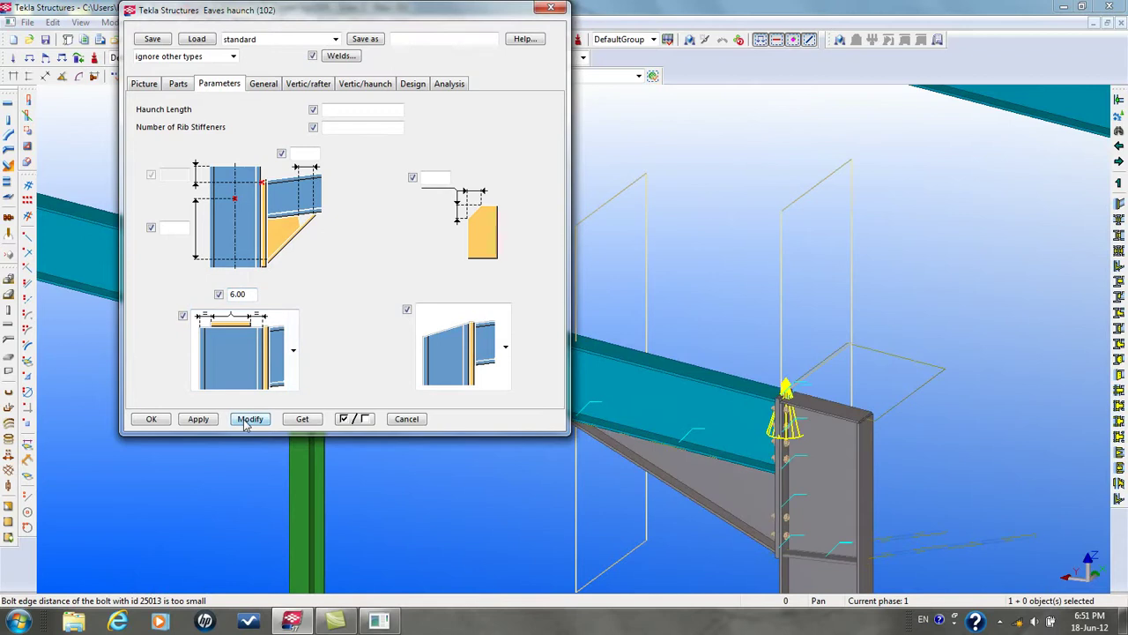
Examine the cap plate, bolts and haunch of the modified eaves joint from both sides of the column
scroll(727, 481, "up", 5)
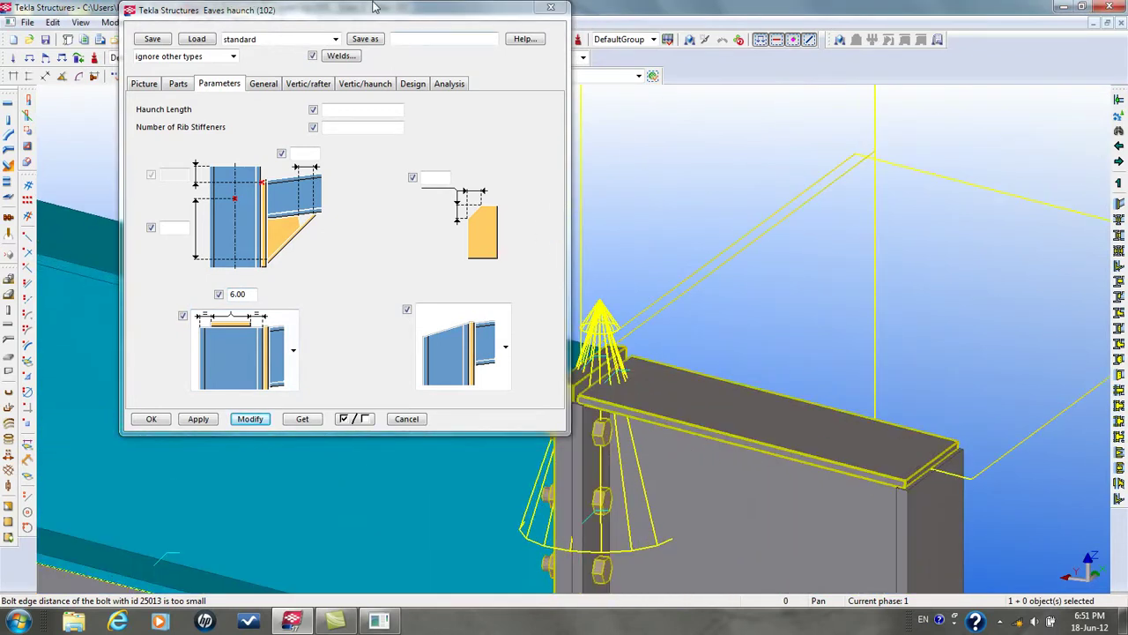
left_click_drag(408, 18, 372, 47)
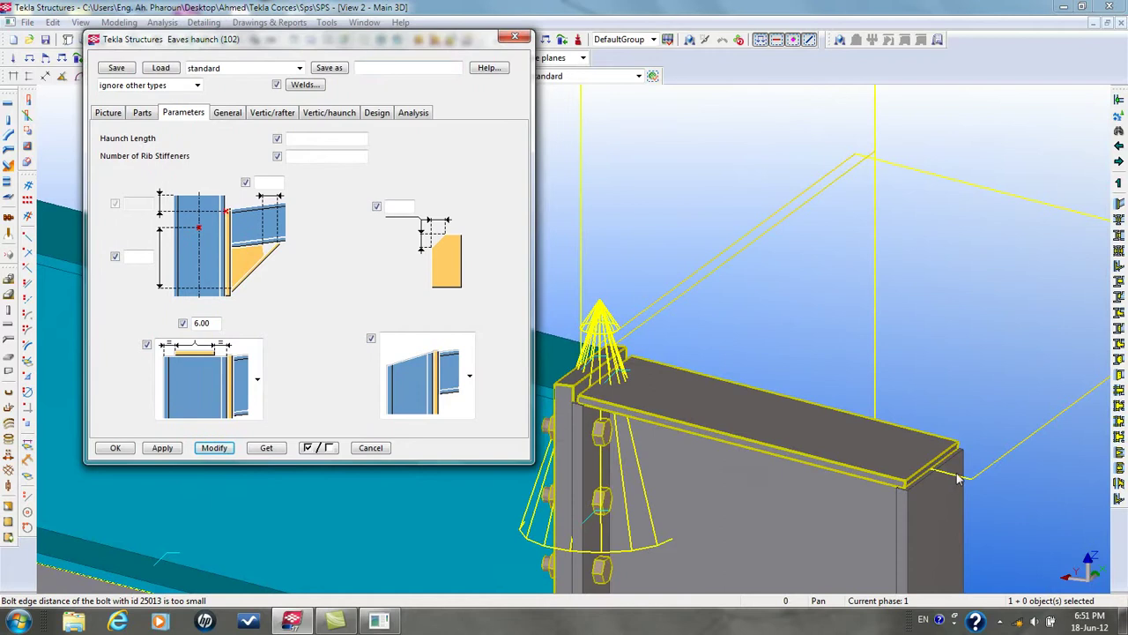
middle_click_drag(880, 493, 908, 406)
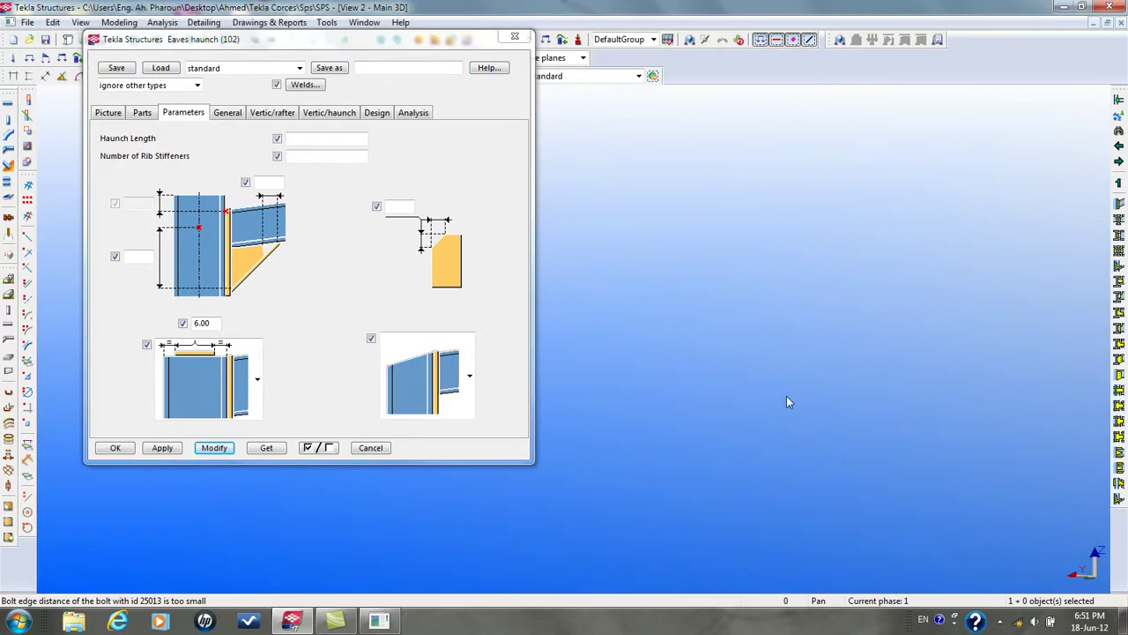
scroll(744, 397, "down", 6)
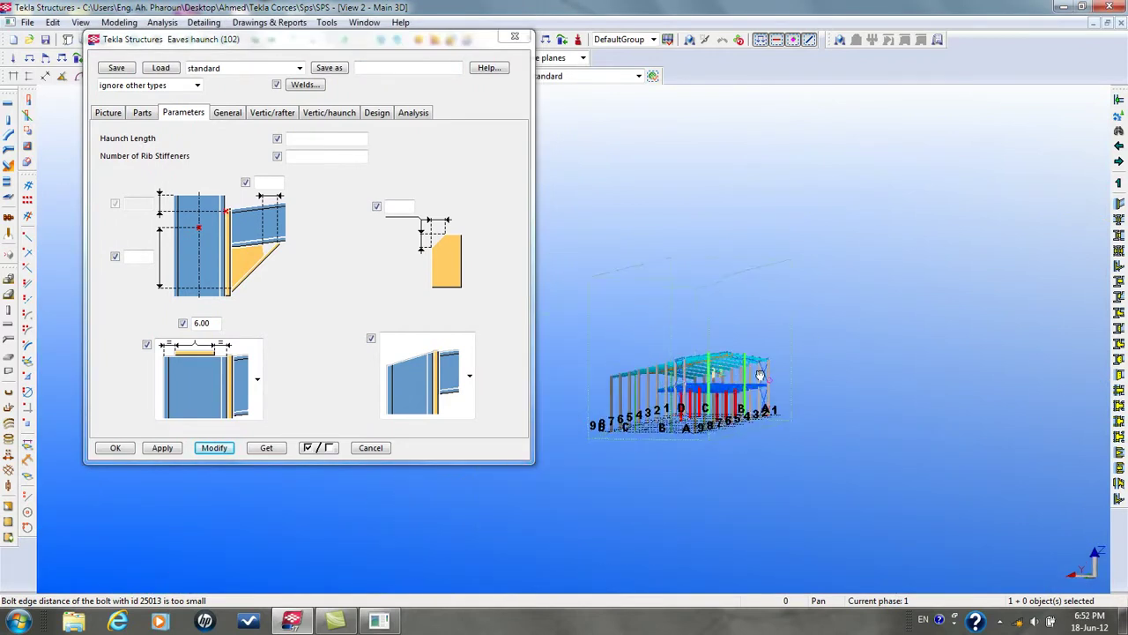
scroll(907, 424, "up", 10)
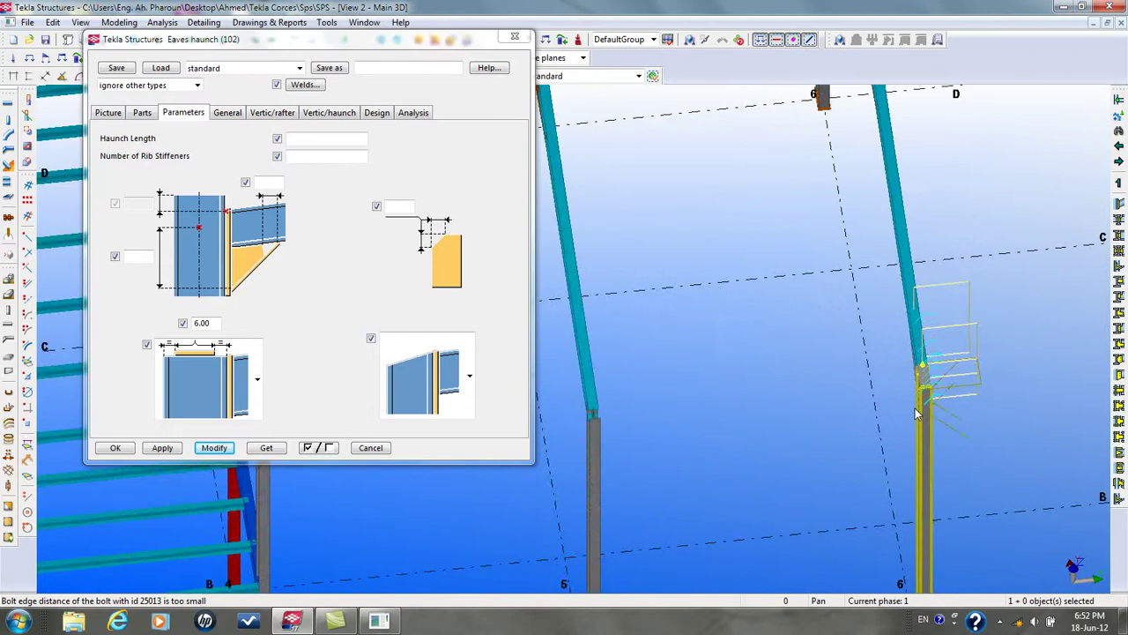
scroll(917, 345, "up", 5)
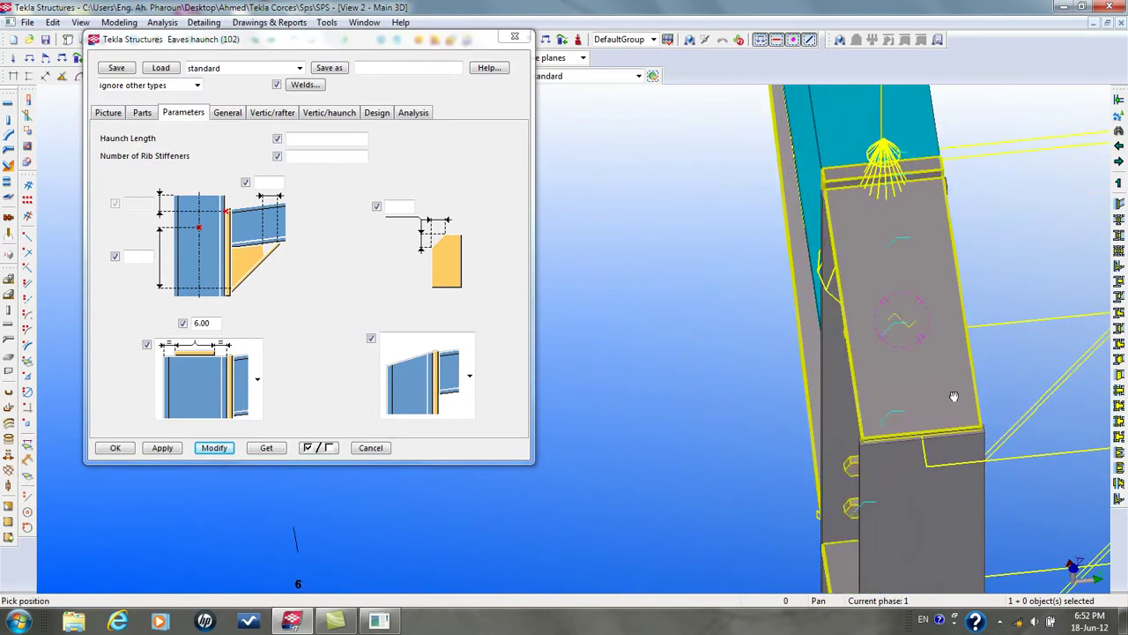
middle_click_drag(951, 396, 798, 485, "ctrl")
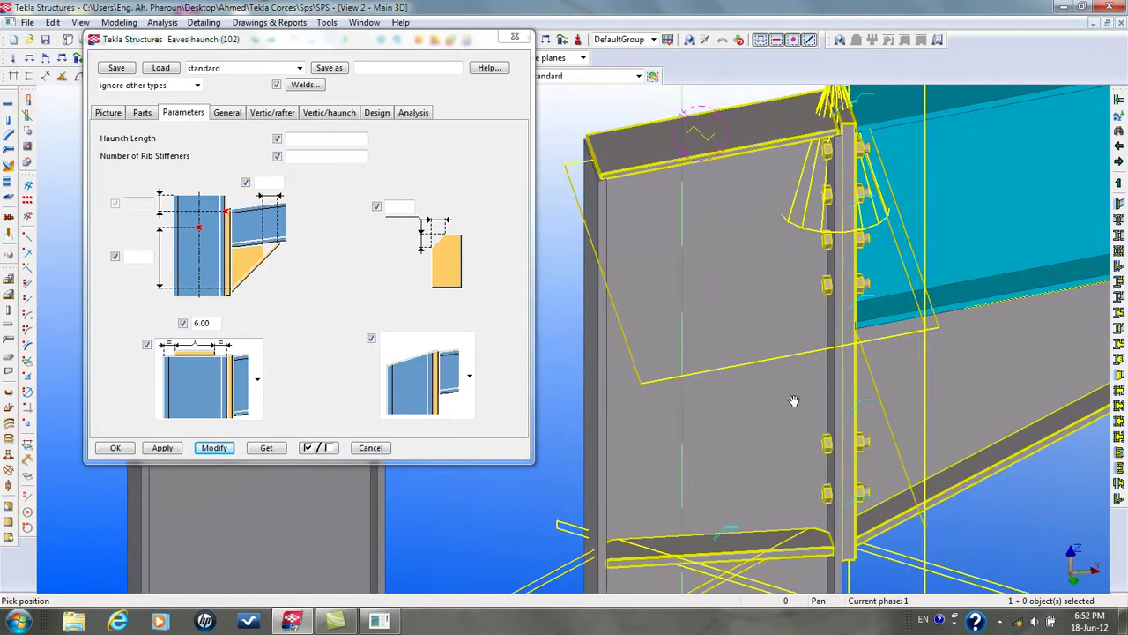
Set the gap between the column flange and the end plate to 10 mm in the eaves haunch connection
left_click(107, 113)
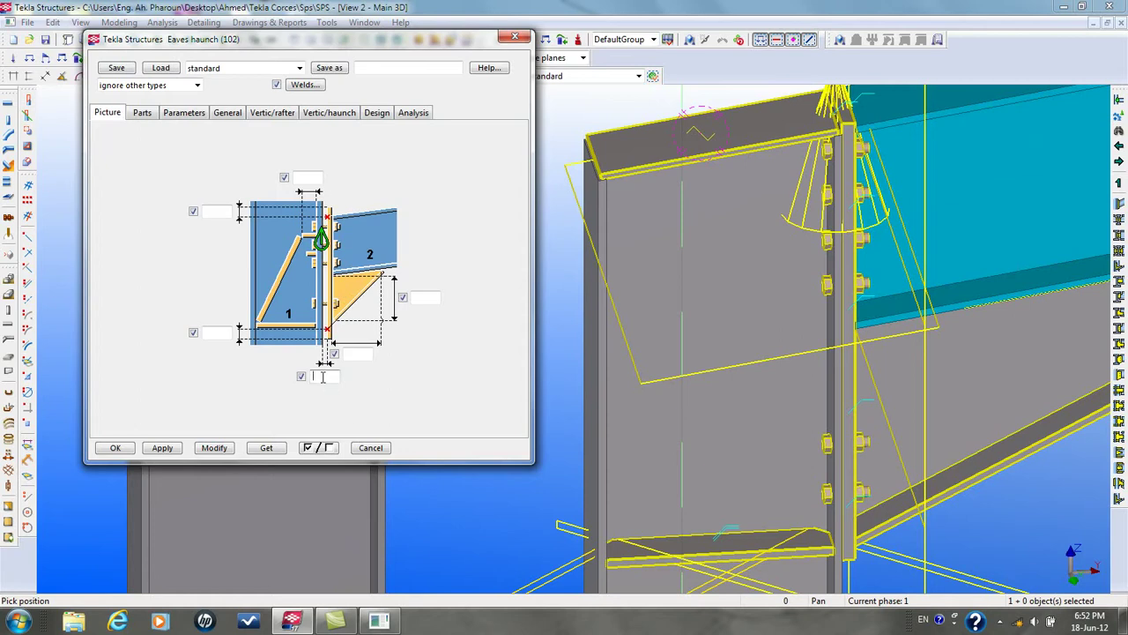
type("10.00")
left_click(212, 448)
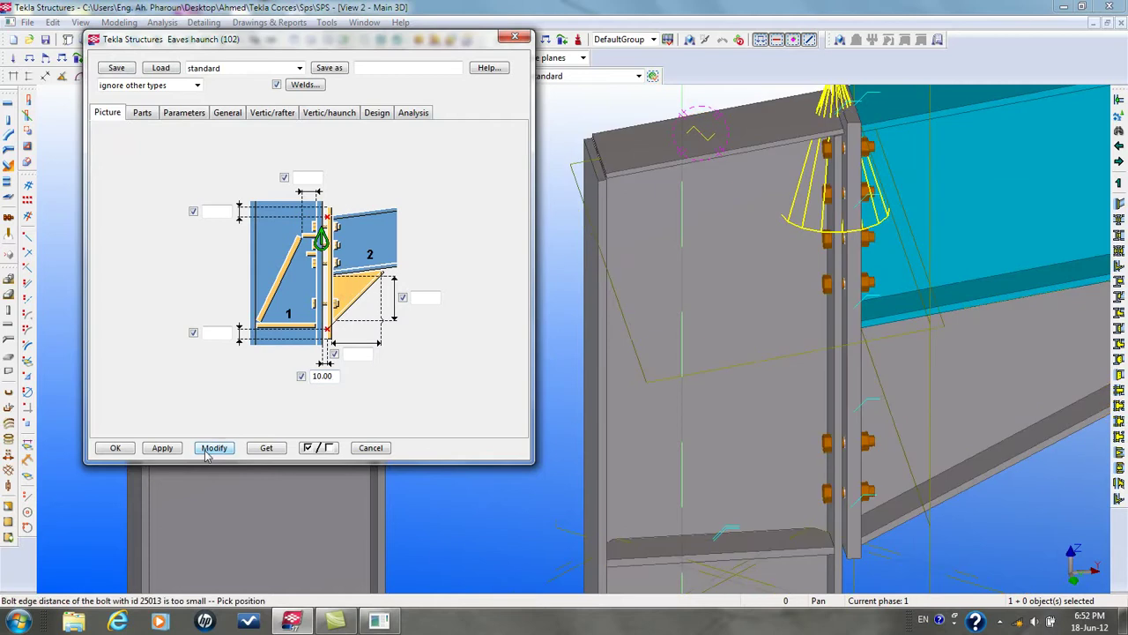
Review the eaves haunch connection's part, parameter, bolt, design and analysis settings, and close its properties
left_click(141, 112)
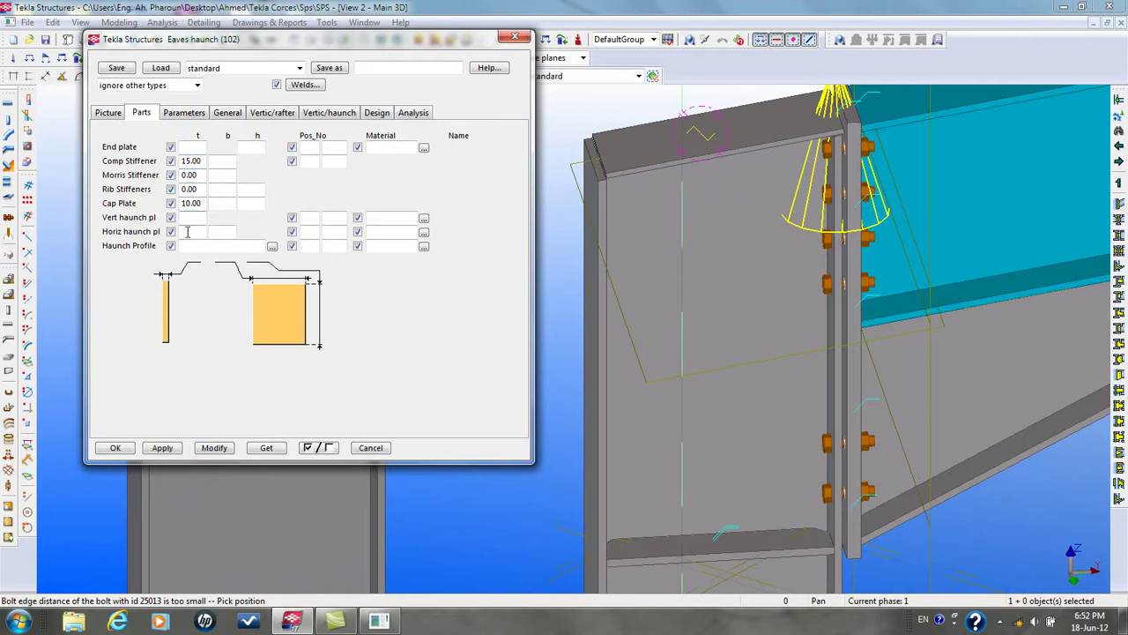
left_click(186, 117)
left_click(143, 113)
left_click(181, 115)
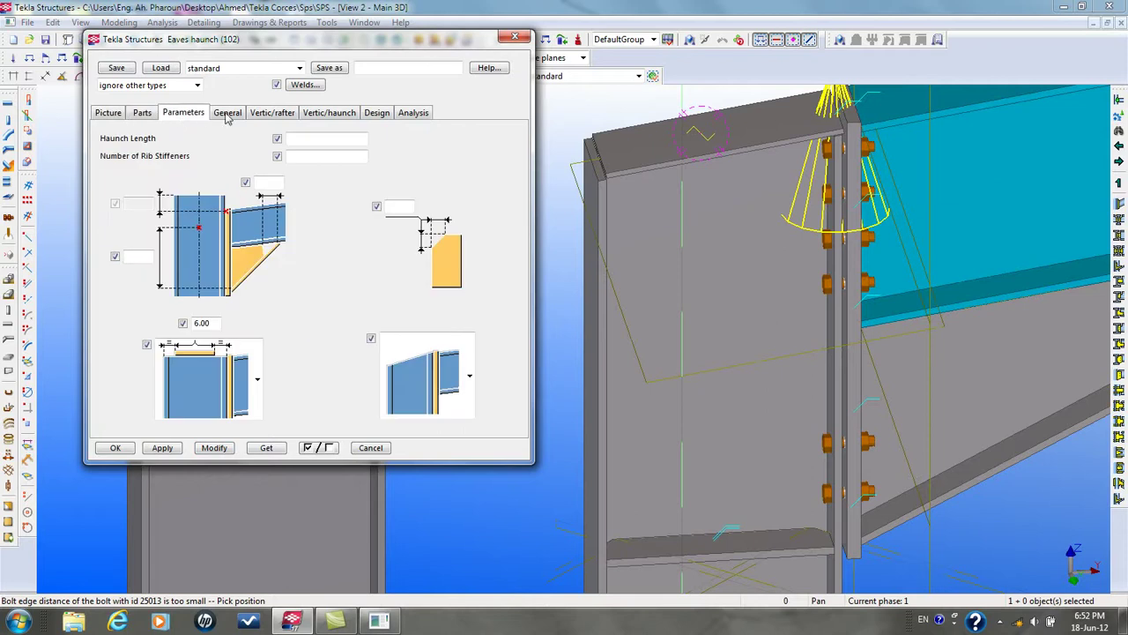
left_click(226, 118)
left_click(265, 115)
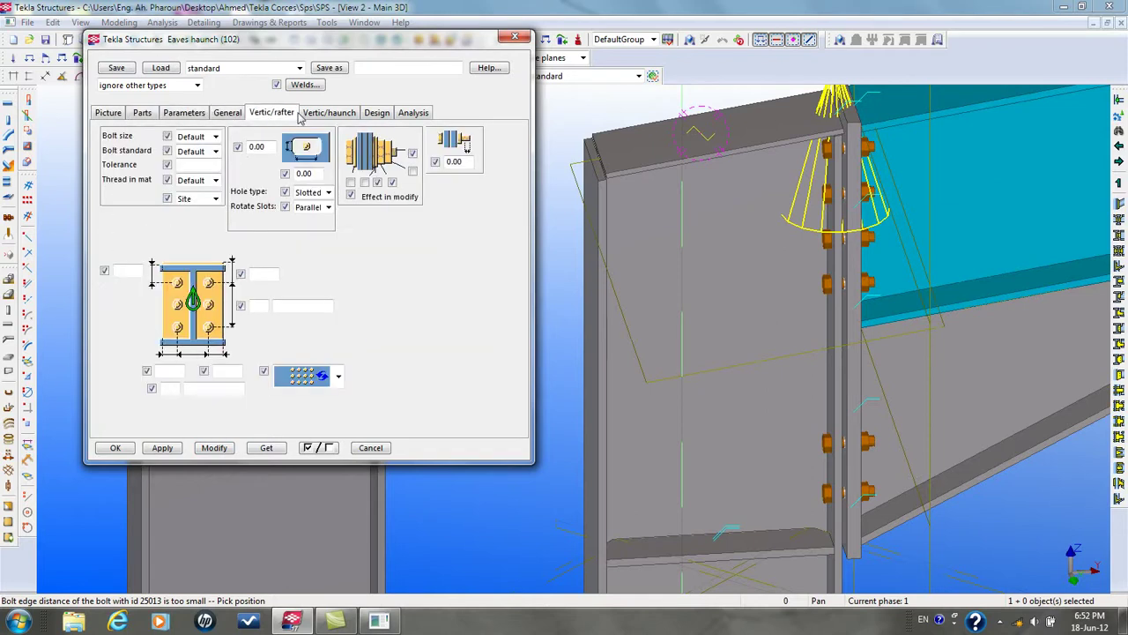
left_click(333, 115)
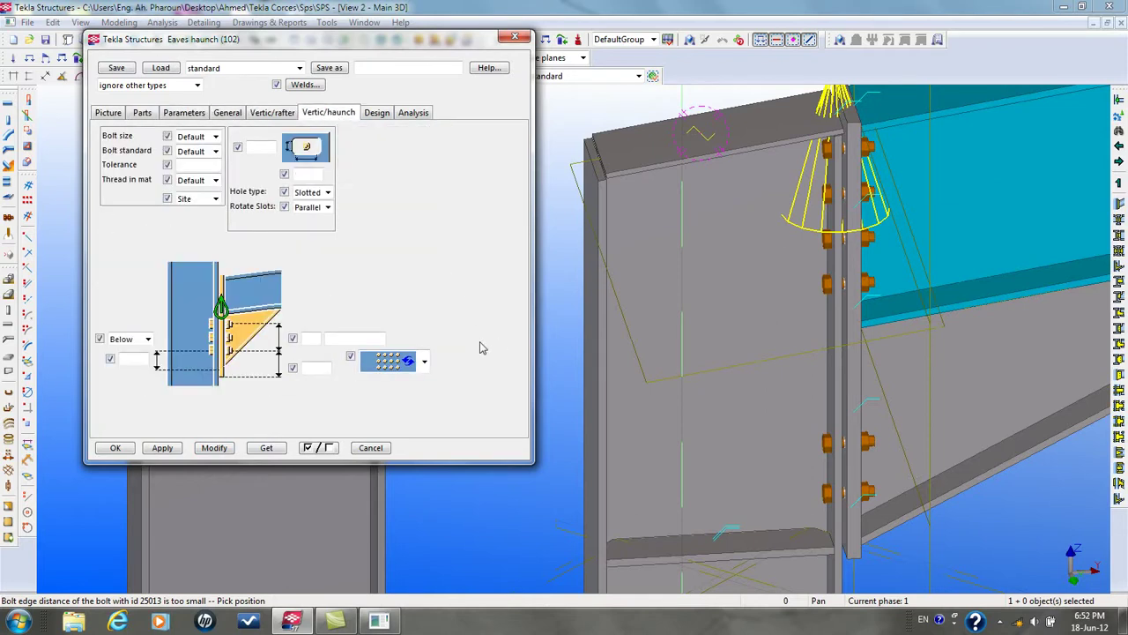
left_click(377, 115)
left_click(418, 116)
left_click(109, 115)
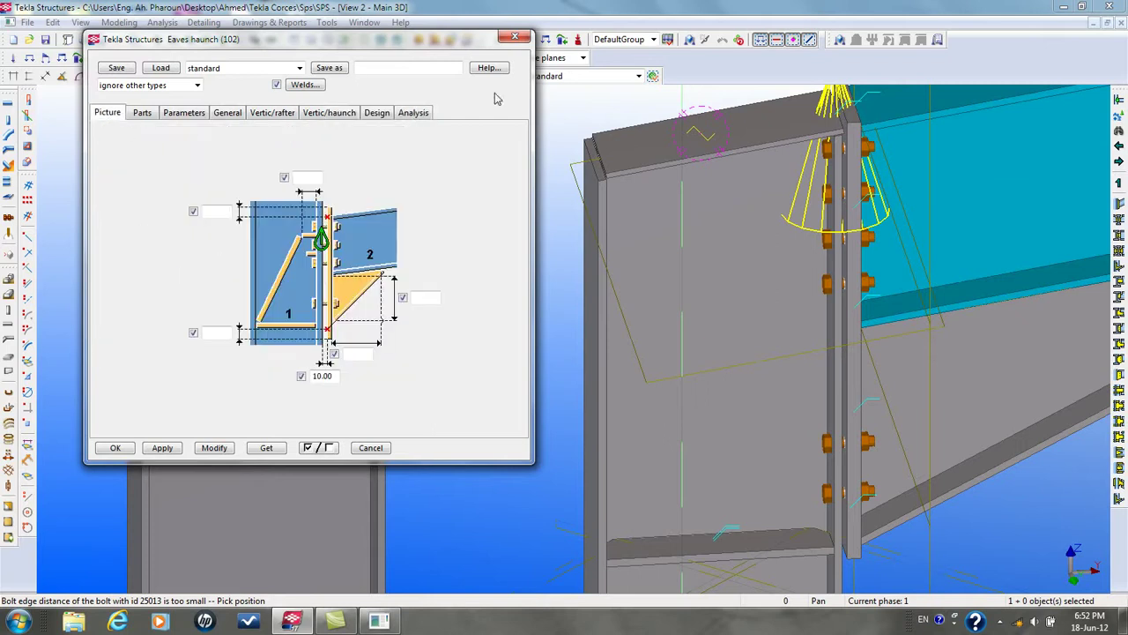
left_click(515, 36)
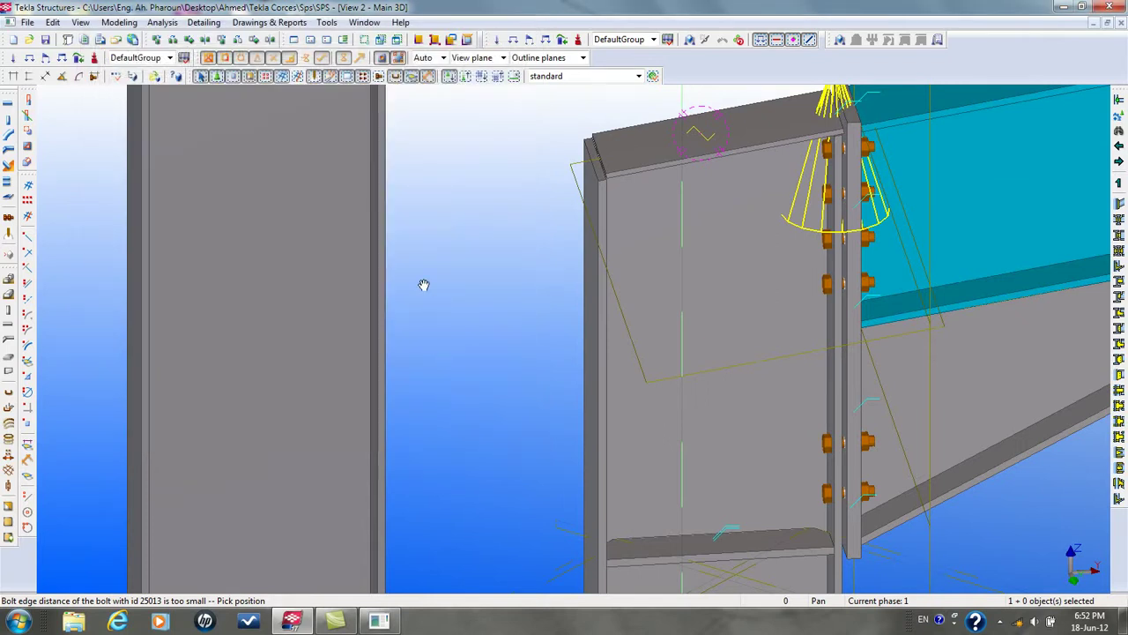
key("Escape")
Search the component catalog for "end" to find an end plate connection
key("ctrl+f")
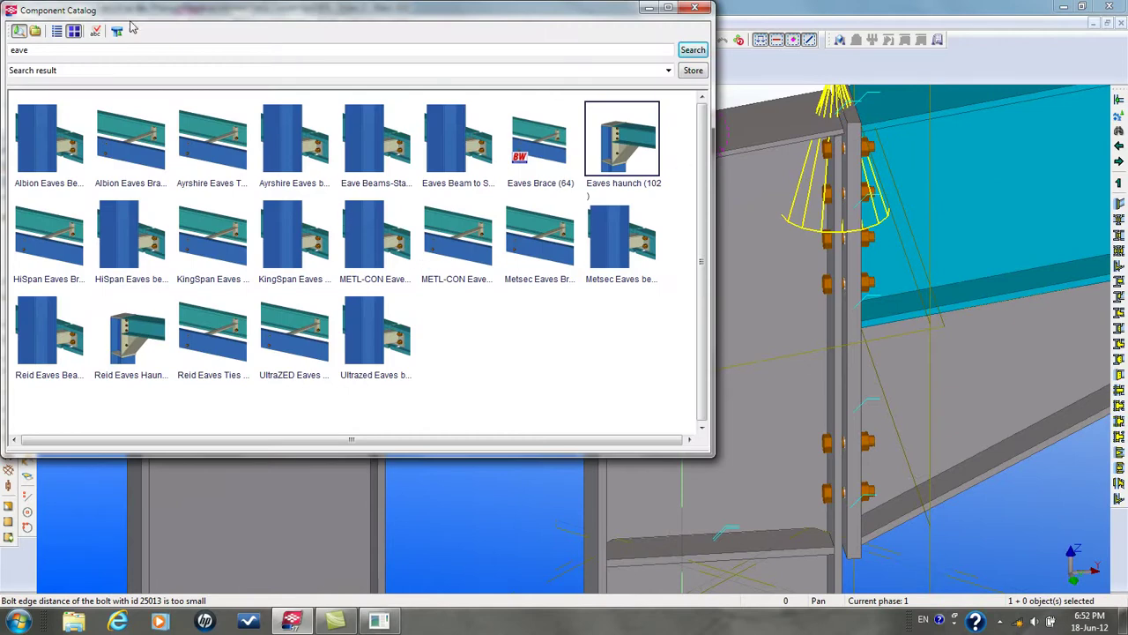
double_click(67, 49)
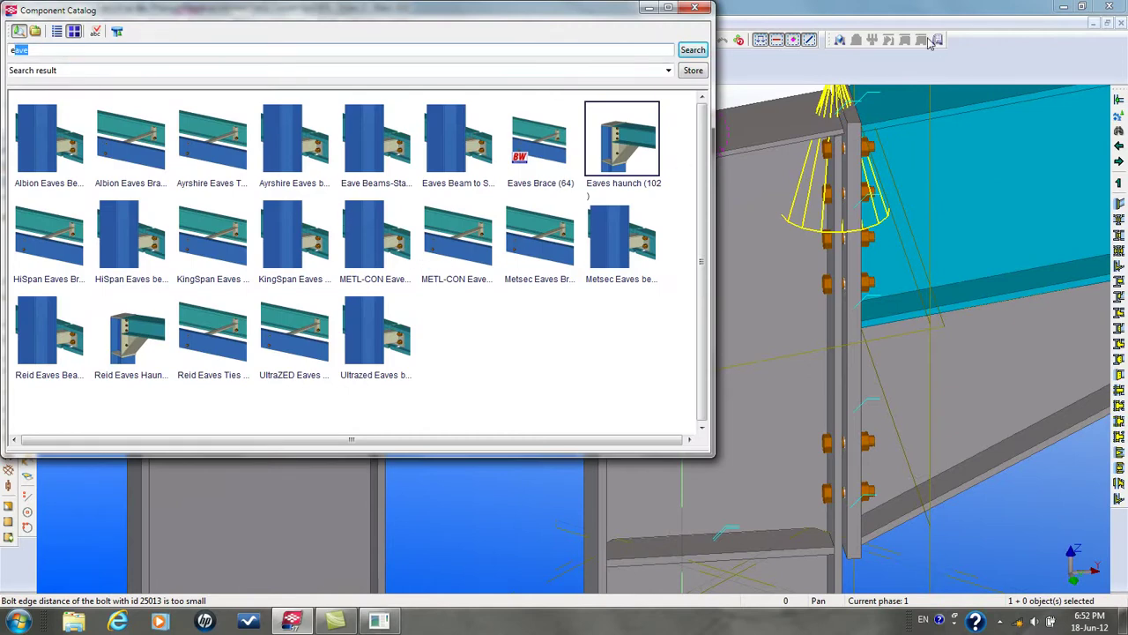
type("en")
key("Return")
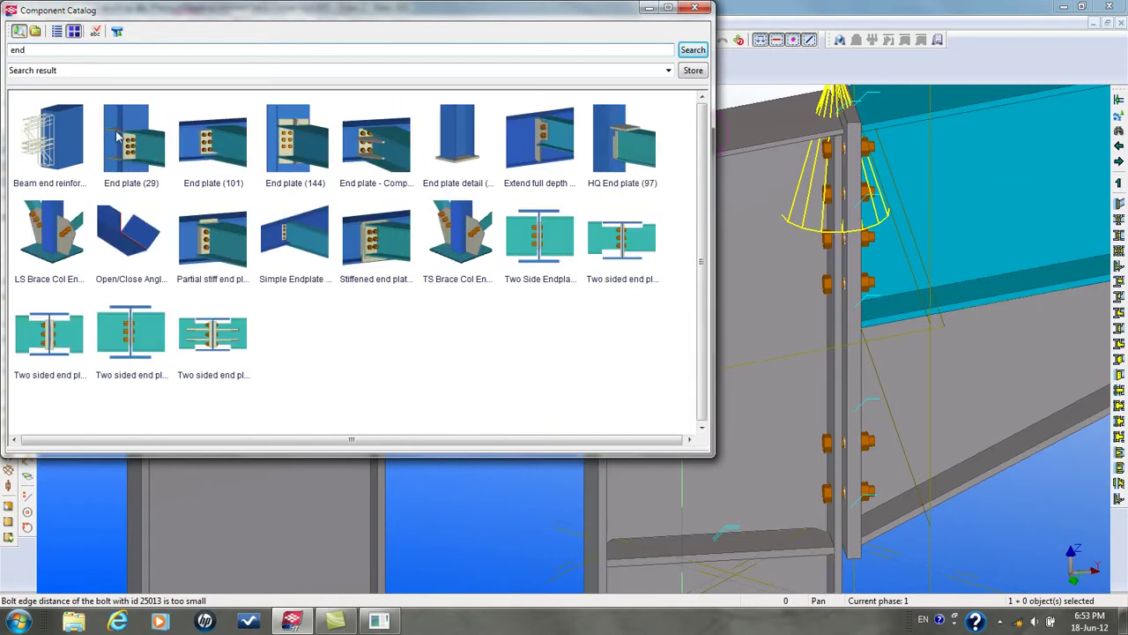
Apply the End plate (144) connection between another portal frame column and its rafter
double_click(151, 143)
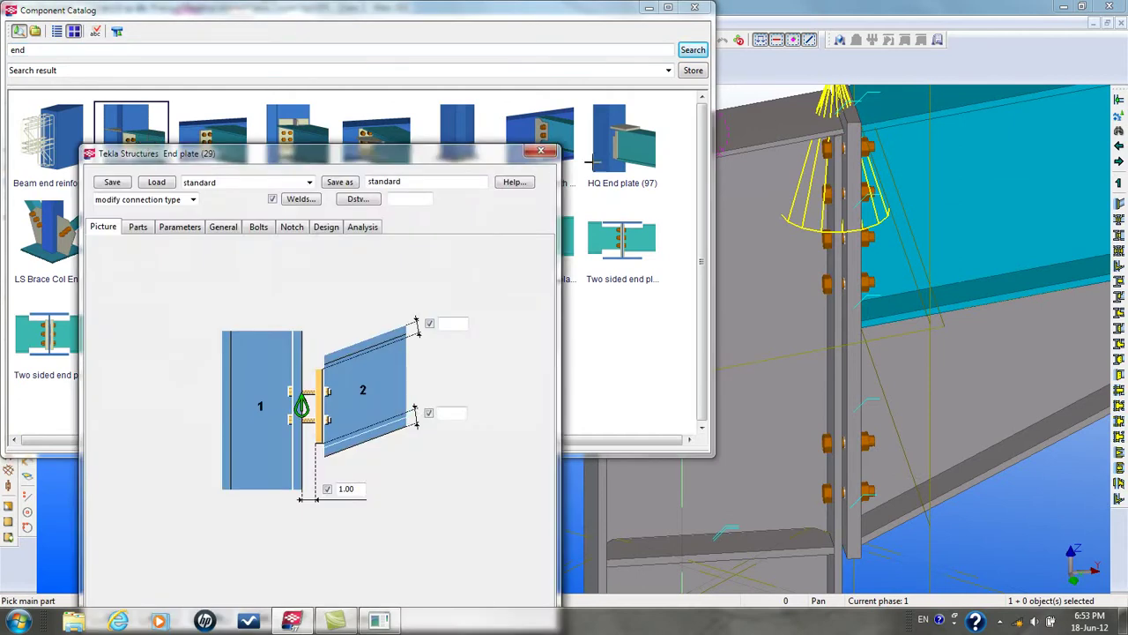
left_click(541, 150)
left_click(284, 144)
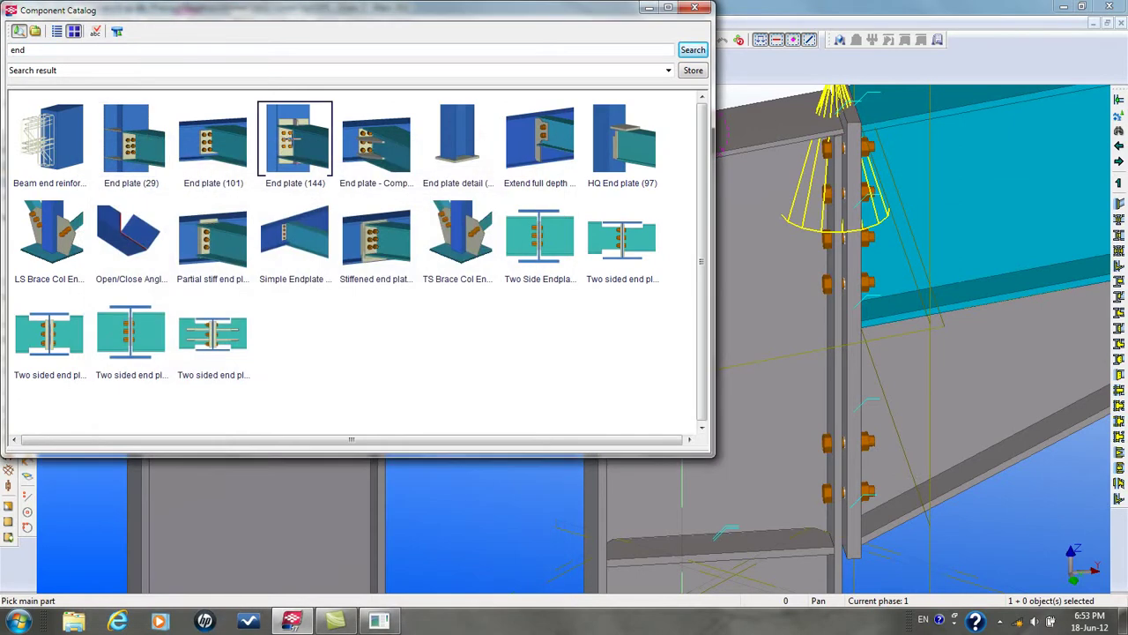
double_click(297, 137)
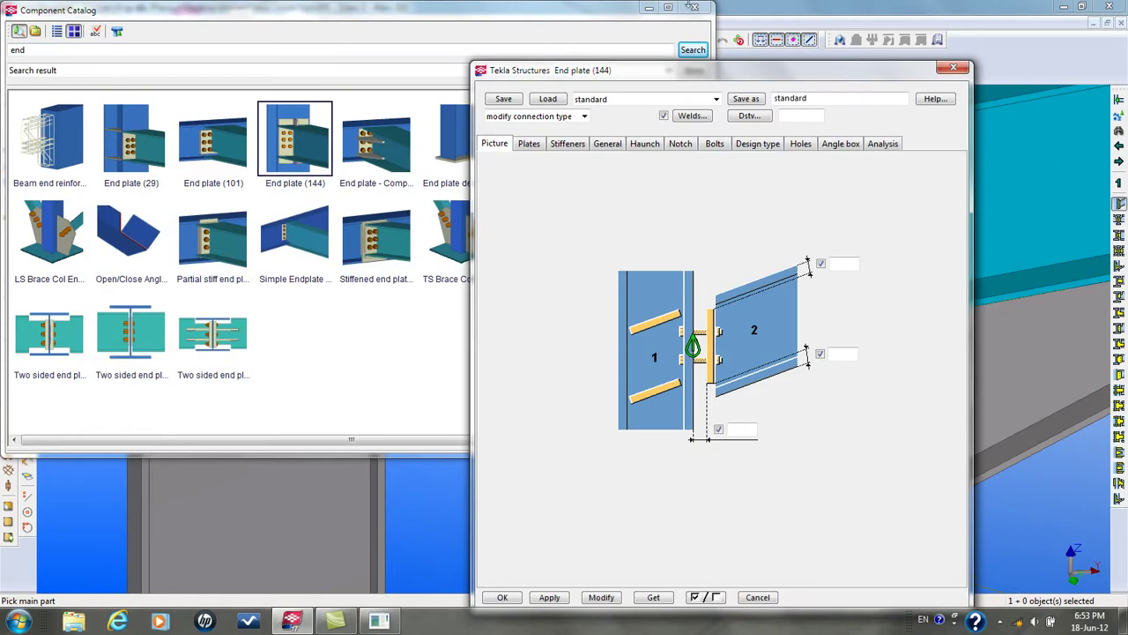
left_click(649, 7)
scroll(291, 415, "down", 5)
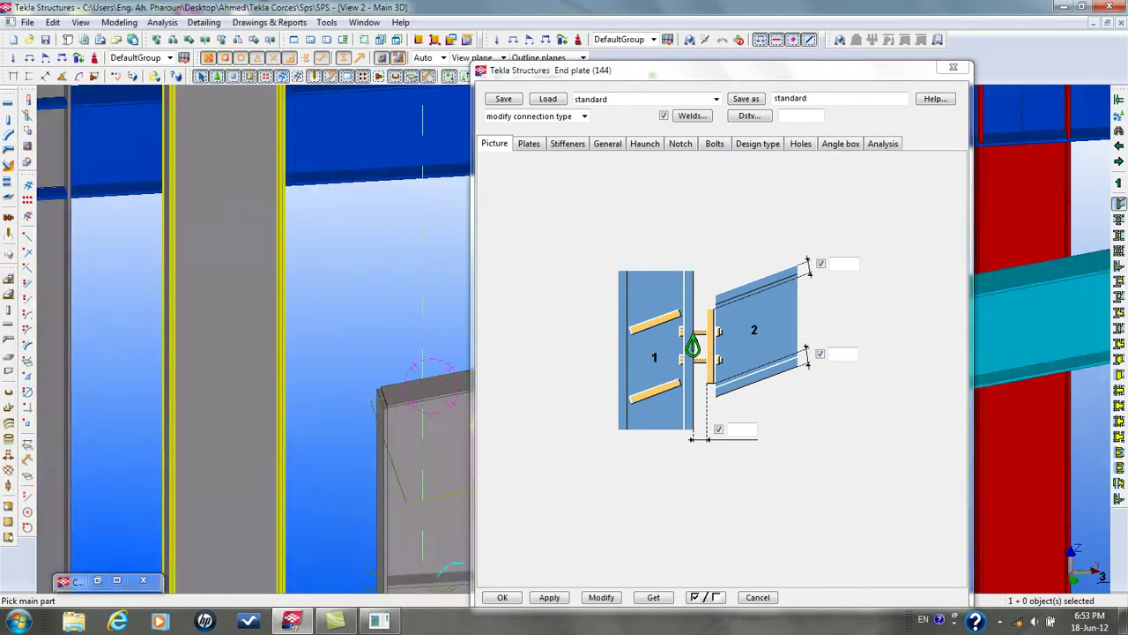
middle_click_drag(264, 155, 288, 303)
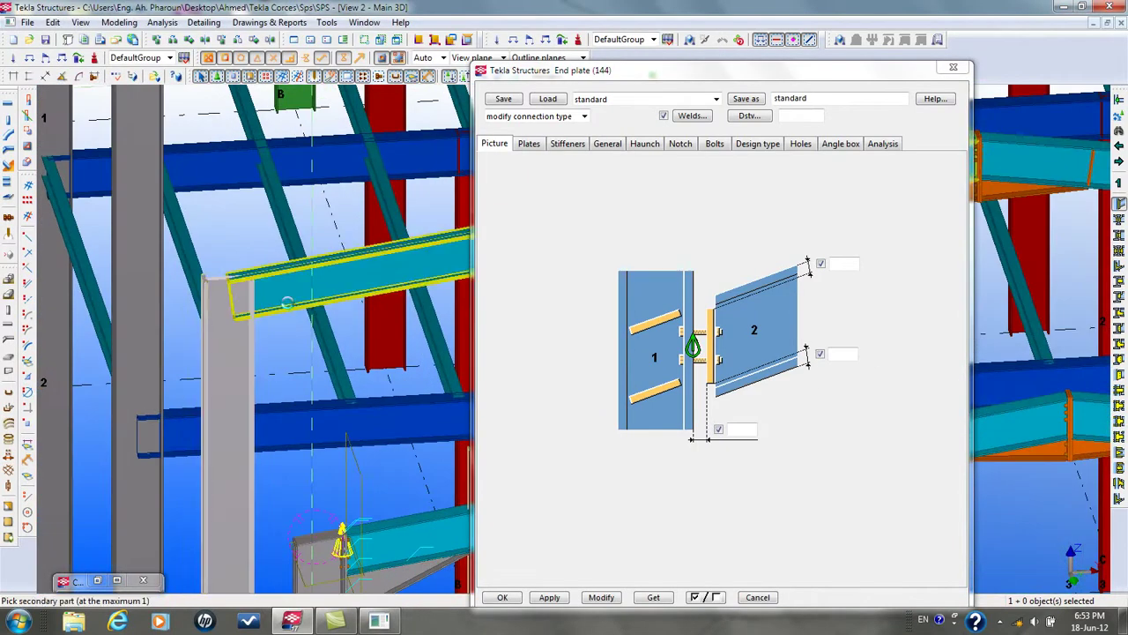
scroll(265, 291, "up", 6)
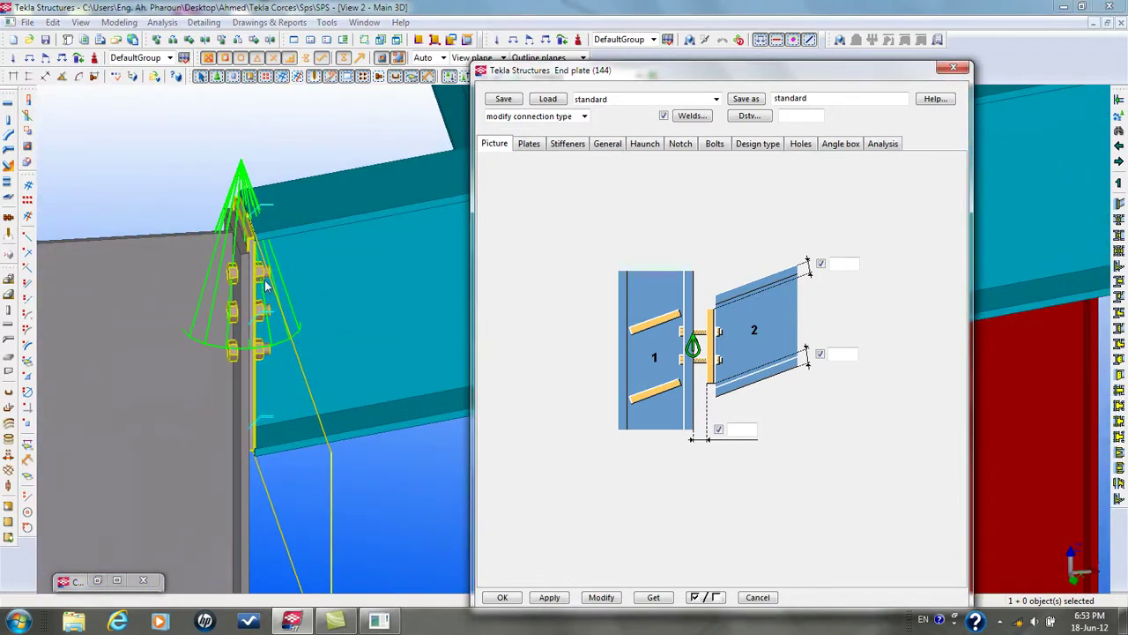
Set the thickness of both the end plate and fitting plate 1 to 20 mm in the End plate (144) connection
left_click(530, 144)
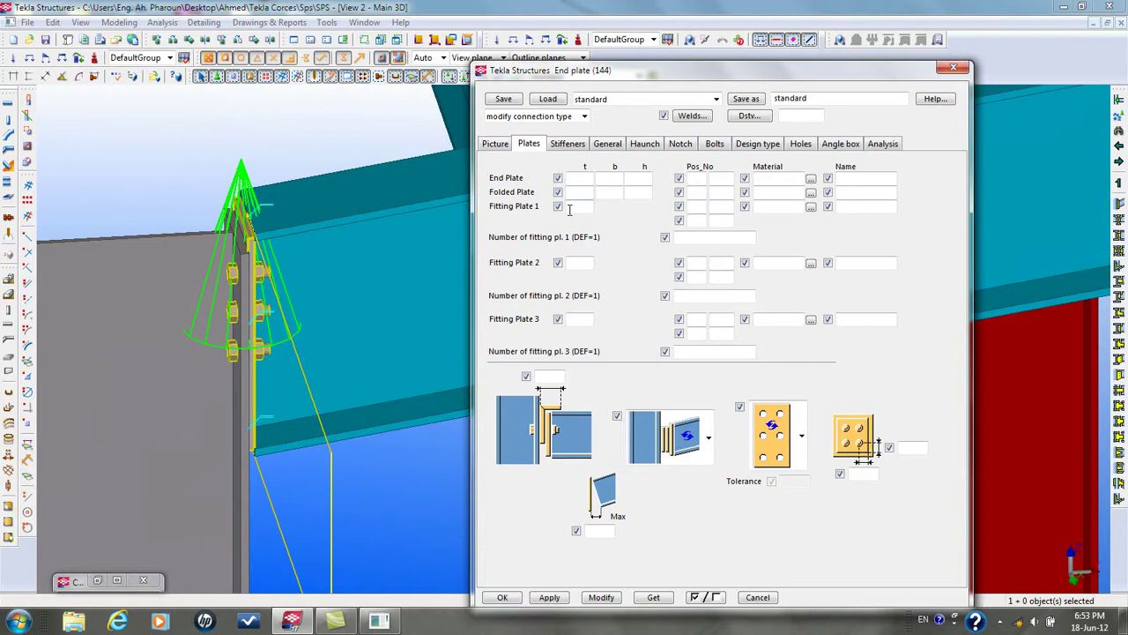
left_click(496, 144)
left_click(531, 145)
left_click(228, 359)
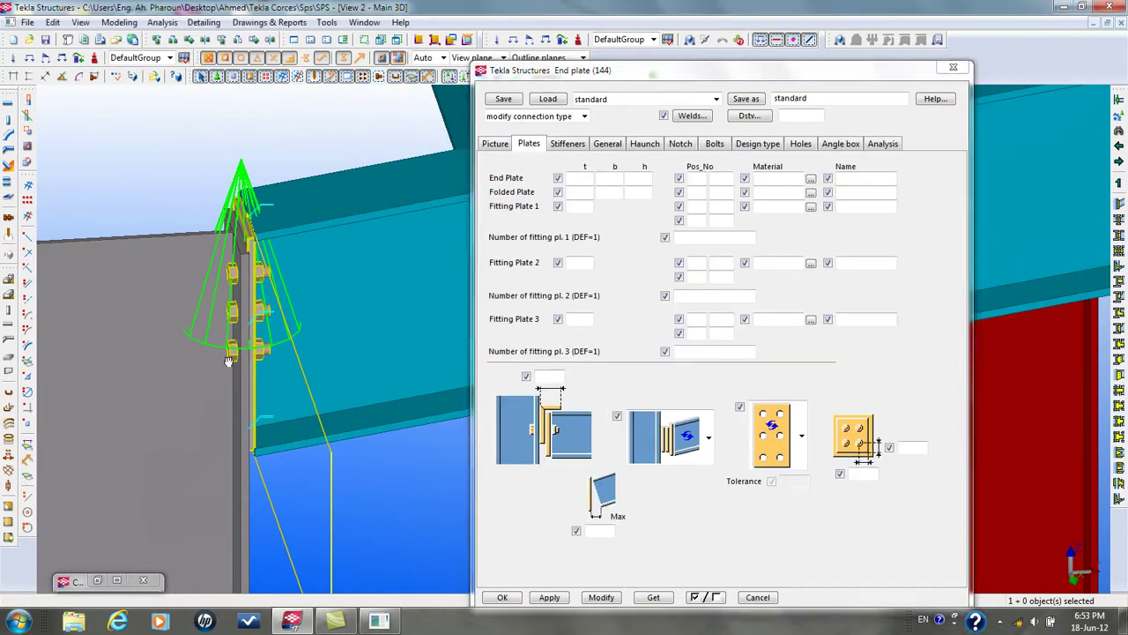
scroll(228, 359, "up", 5)
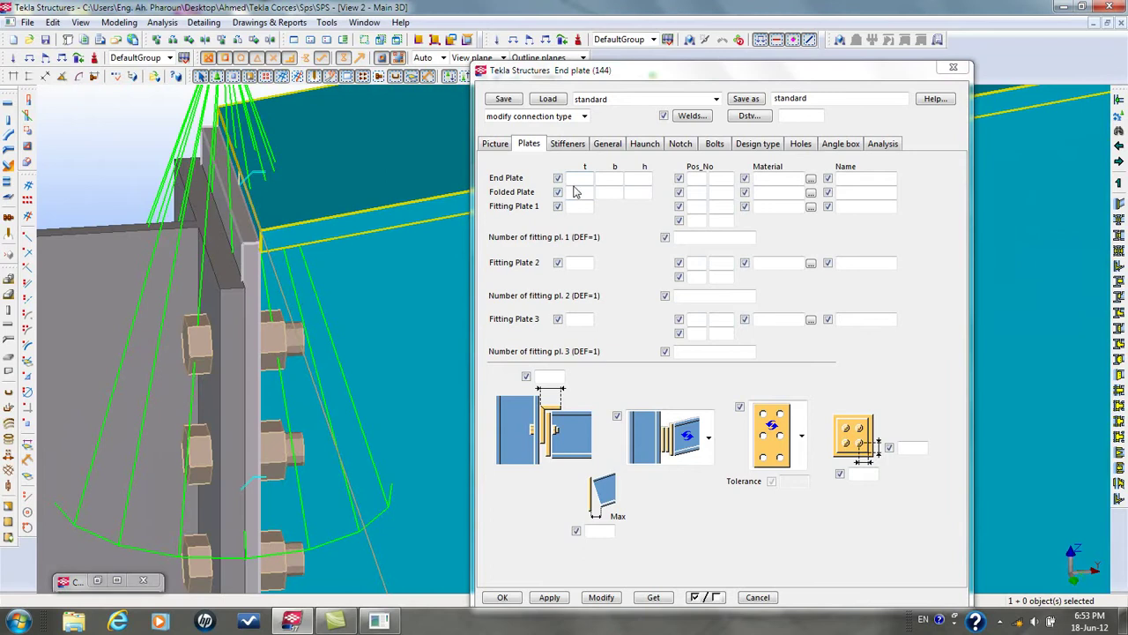
left_click(575, 177)
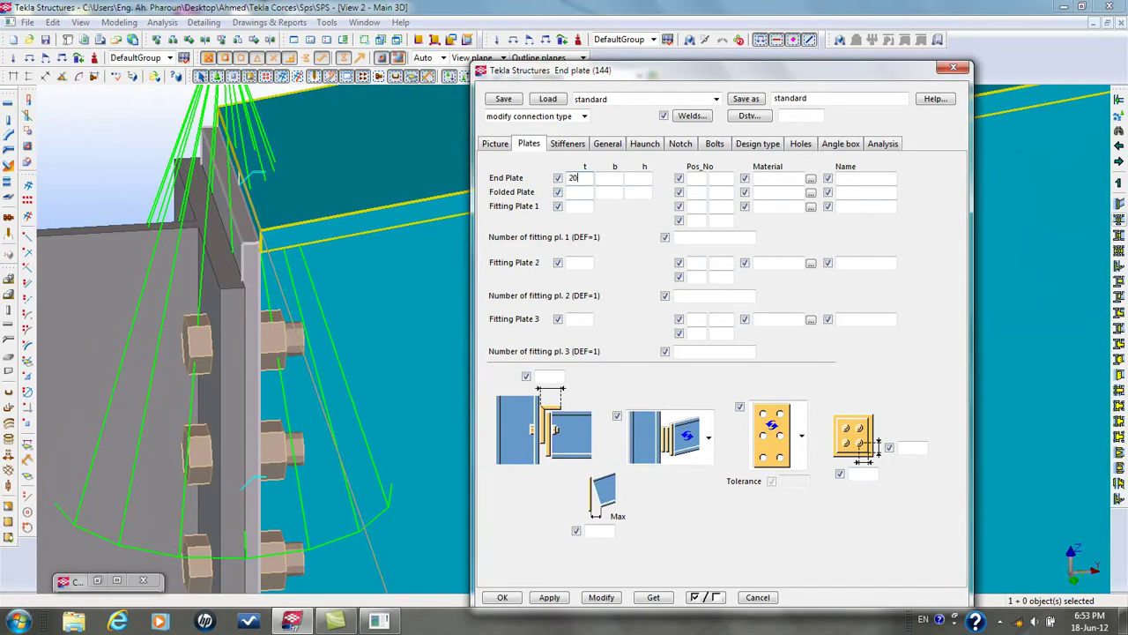
left_click(602, 597)
left_click(579, 206)
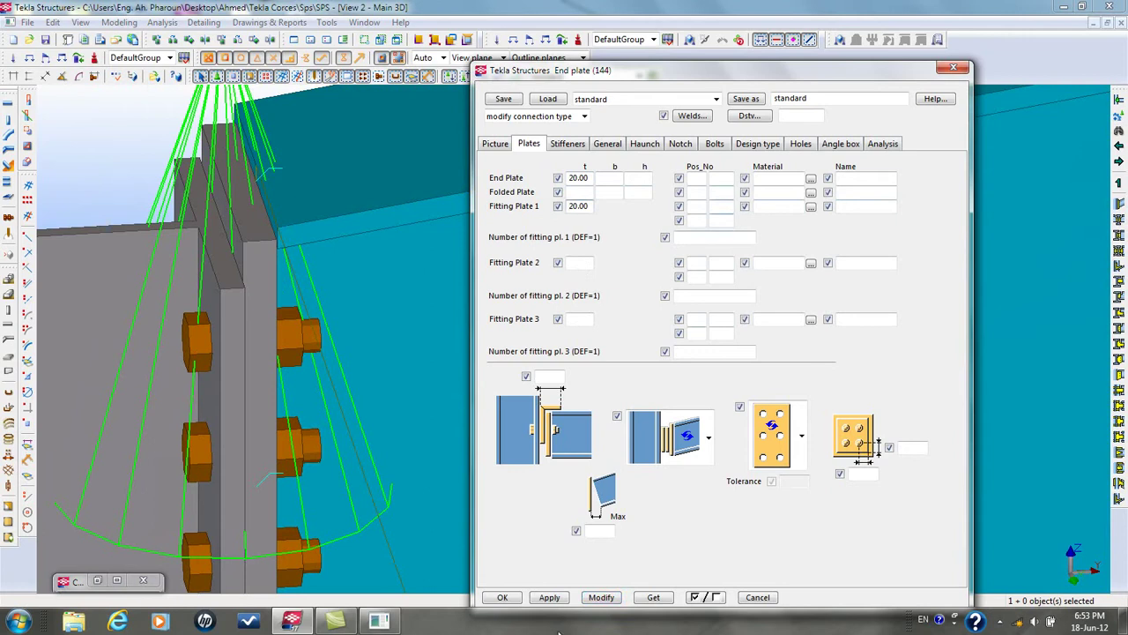
Apply the plate thicknesses to the End plate (144) connection and set the gap between column and end plate to -15 mm
left_click(591, 600)
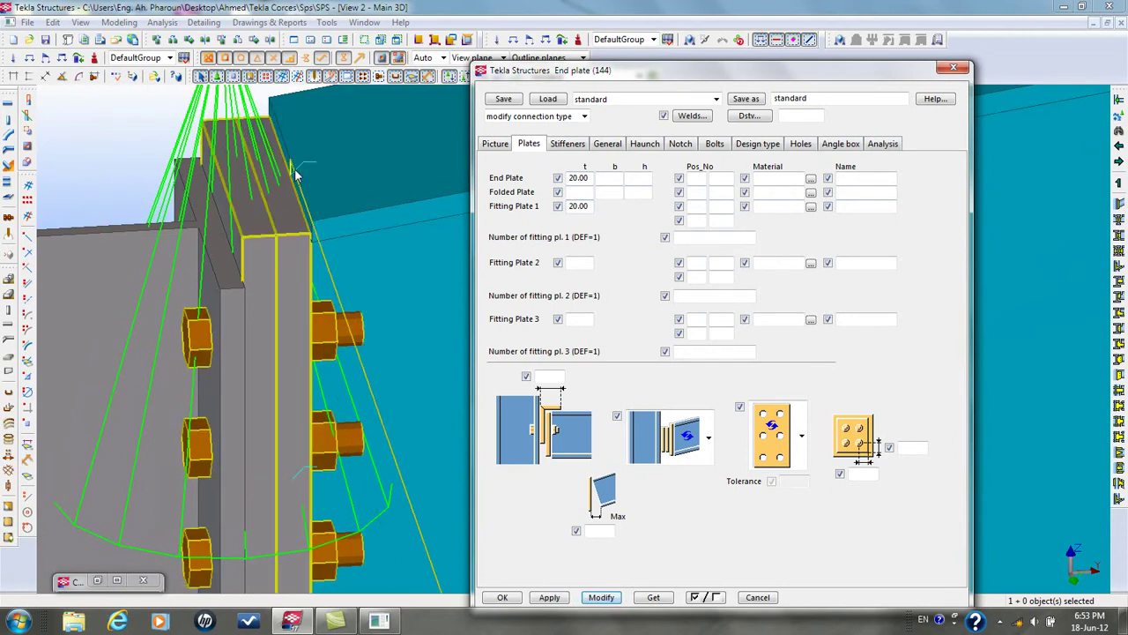
left_click(501, 146)
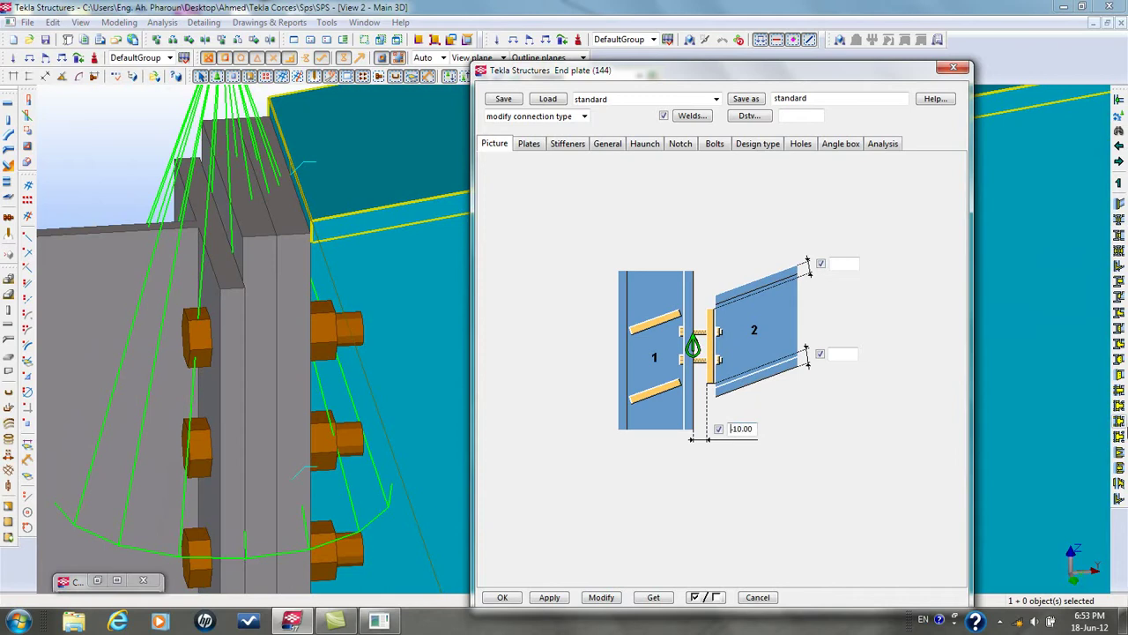
left_click(606, 598)
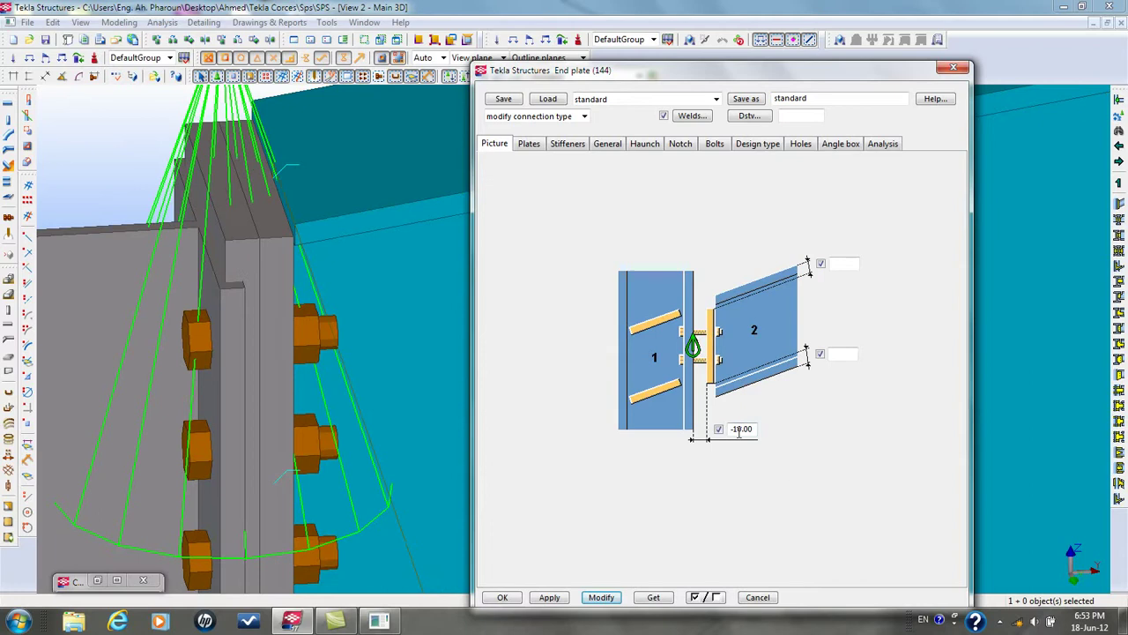
left_click_drag(735, 429, 855, 436)
type("-15.00")
left_click(601, 598)
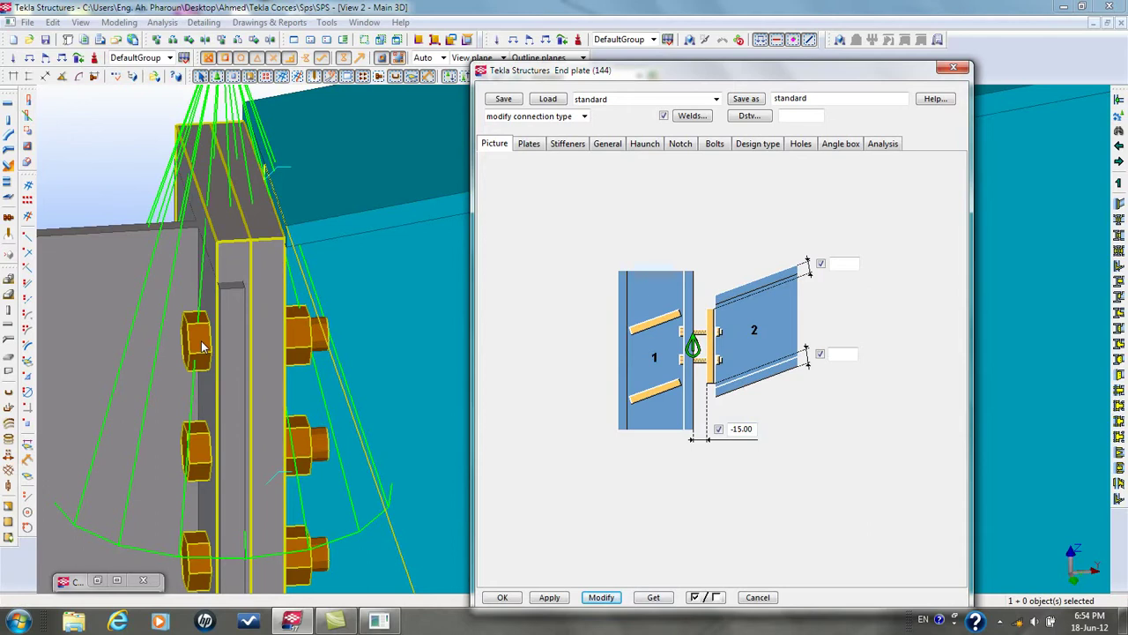
Set the end plate's width to 250 mm and update the connection
left_click(529, 143)
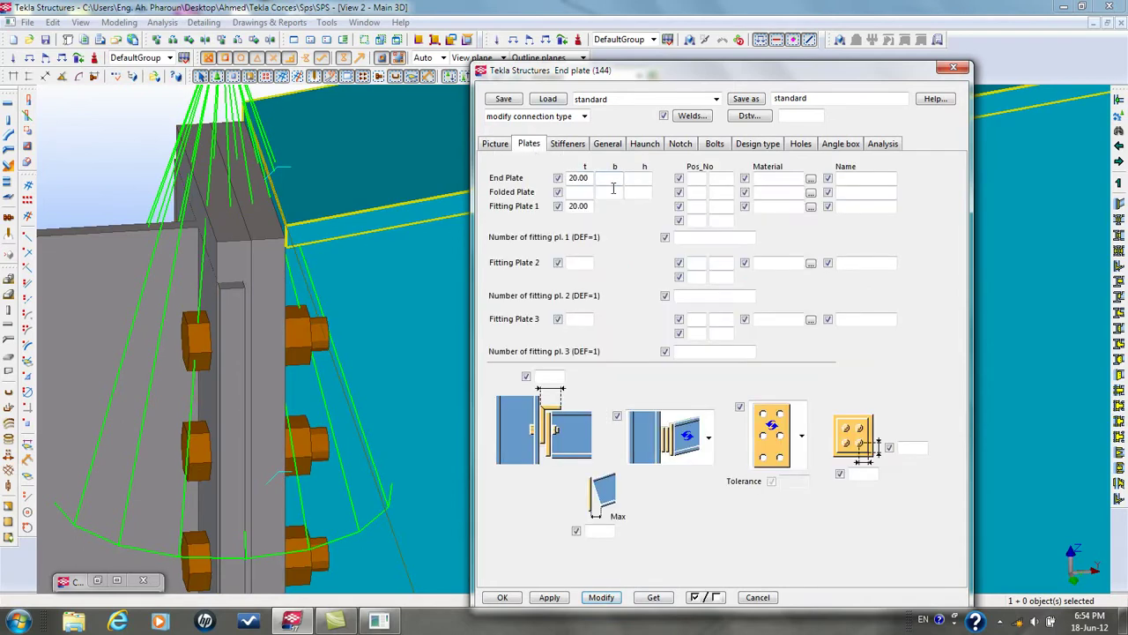
left_click(612, 179)
left_click(598, 597)
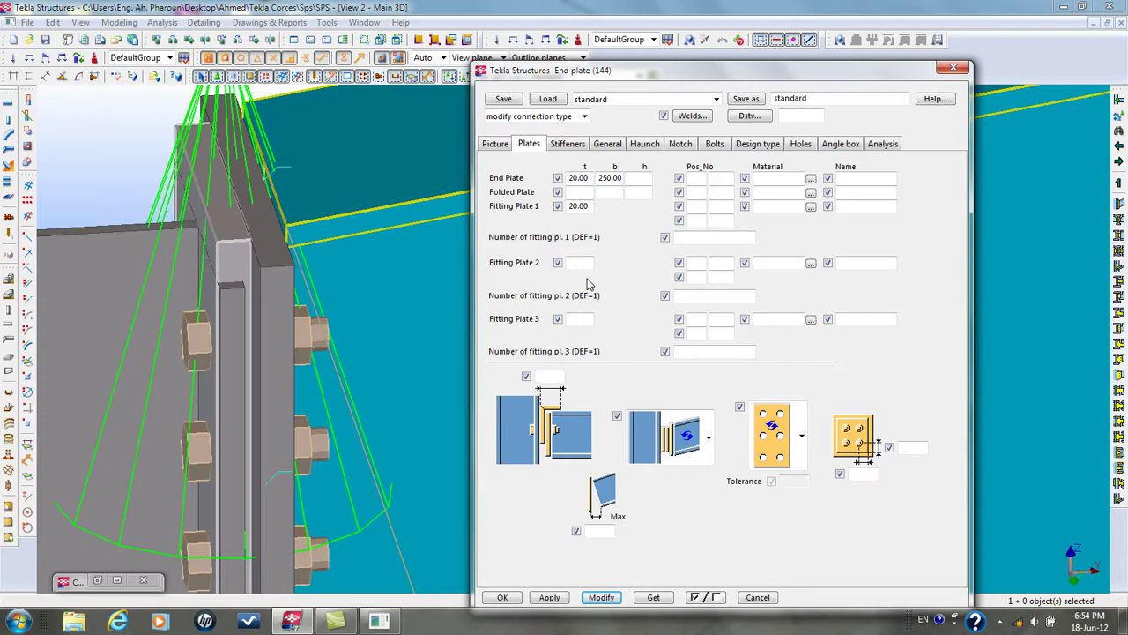
Change the fitting plate arrangement to the third option, with the plate fixed to the column flange, and update the connection
left_click(498, 147)
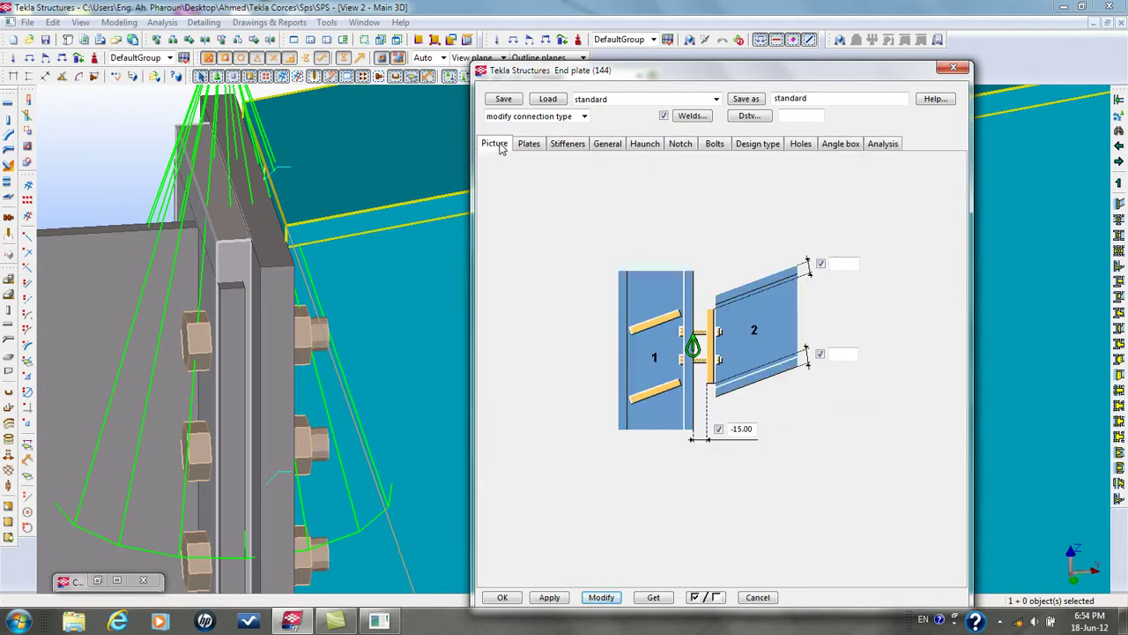
left_click(529, 146)
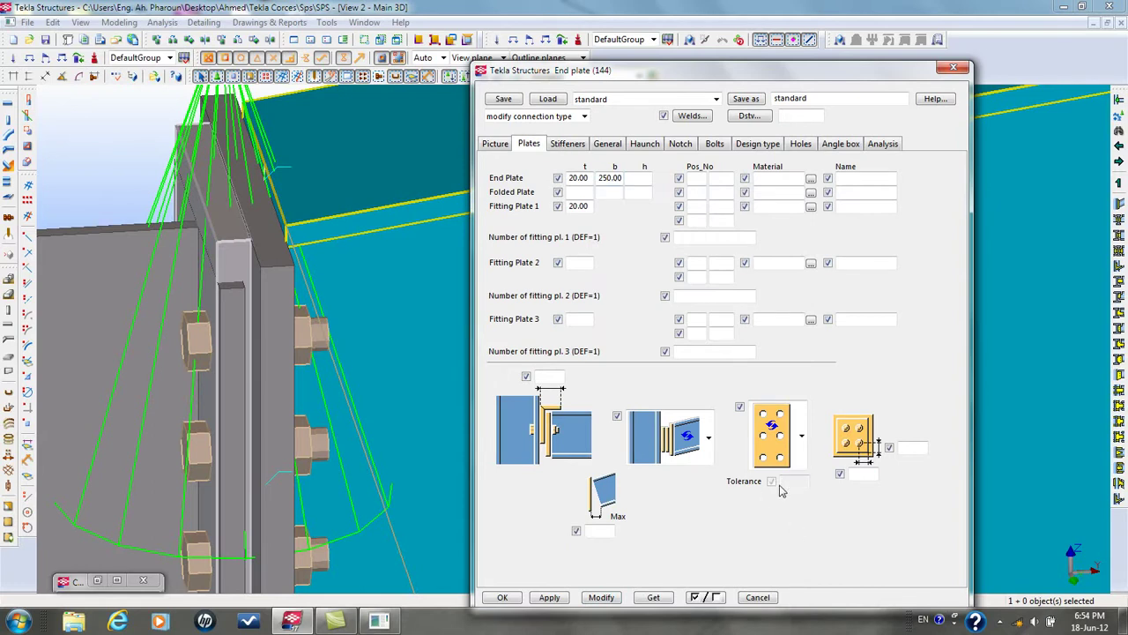
left_click(709, 439)
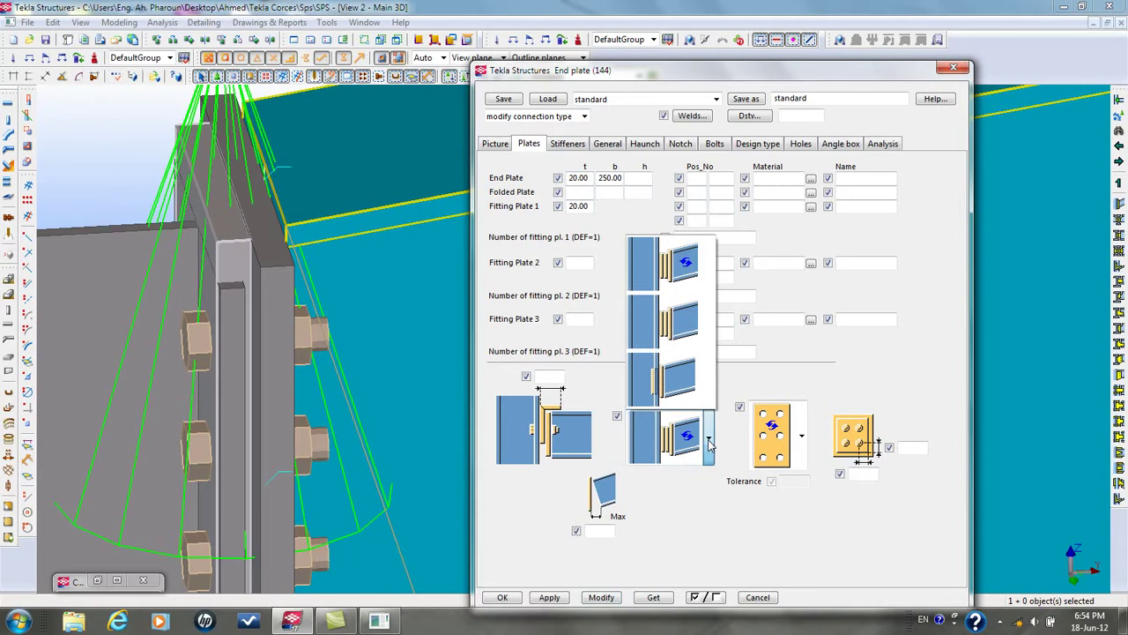
left_click(671, 388)
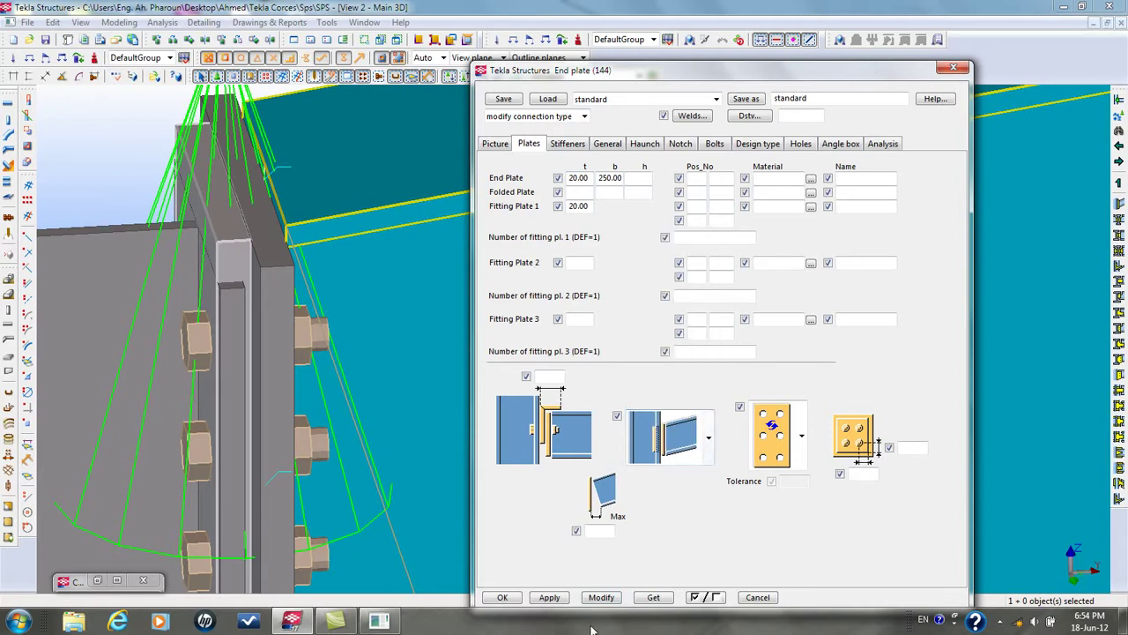
left_click(602, 597)
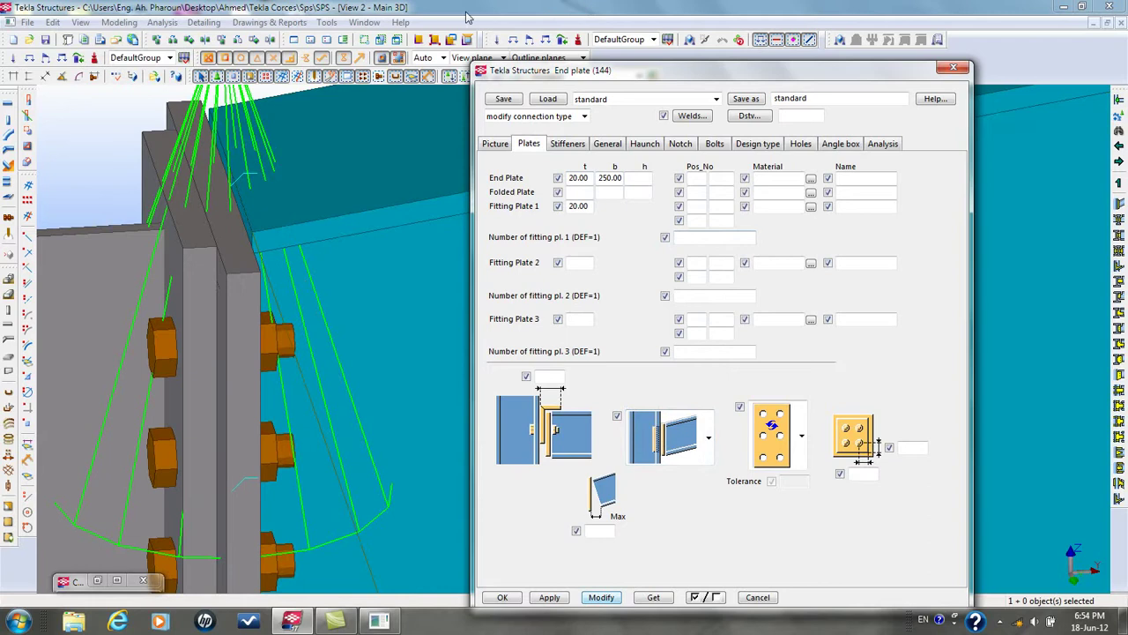
Clear the -15 mm gap value between the column and end plate and update the connection
left_click(497, 145)
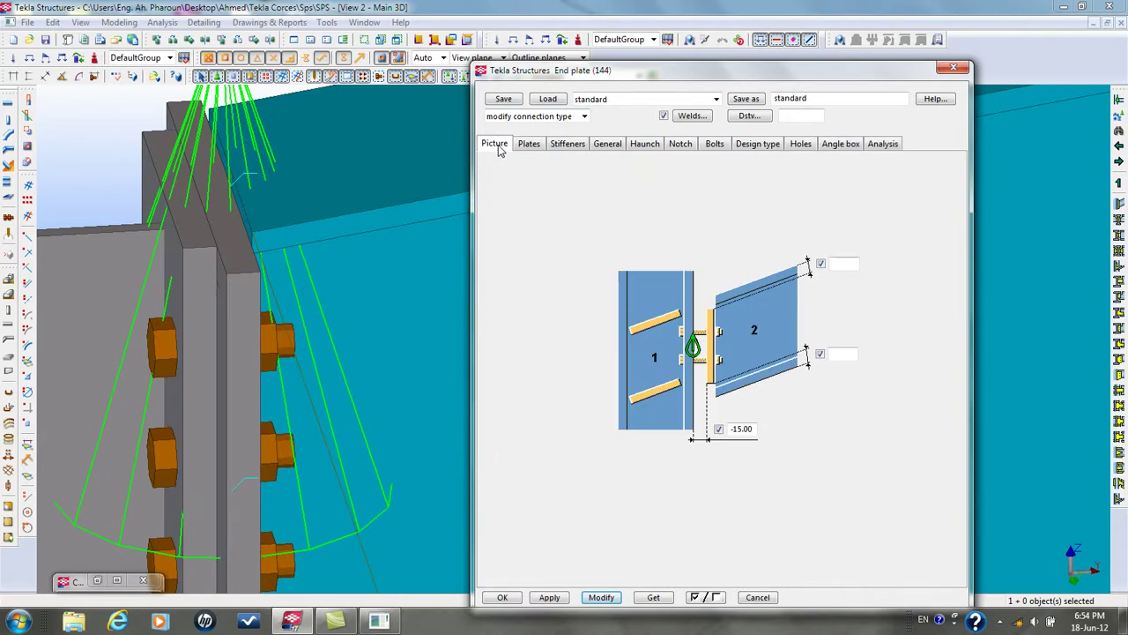
double_click(754, 428)
key("Delete")
left_click(601, 598)
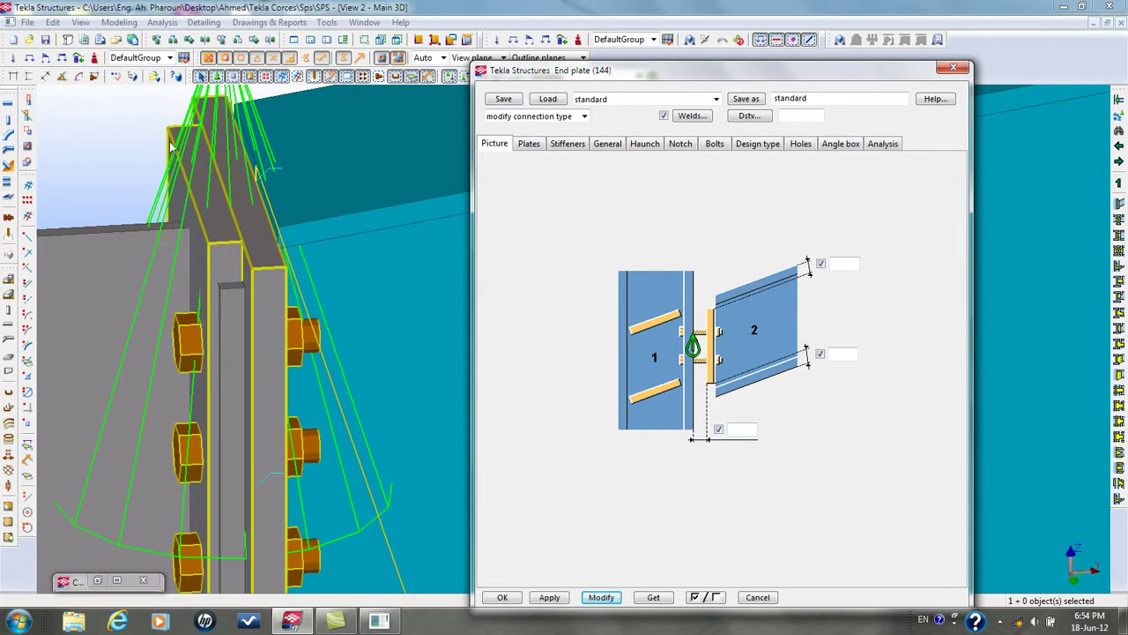
Check the haunch and notch settings, restore the default fitting plate arrangement and update the connection
left_click(527, 145)
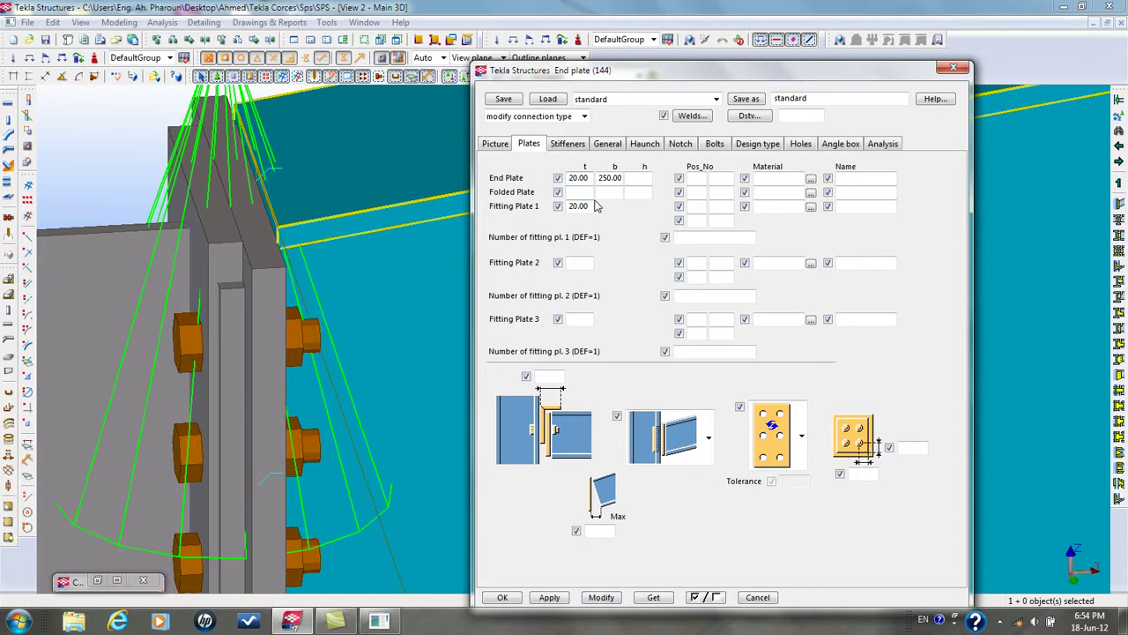
left_click(651, 145)
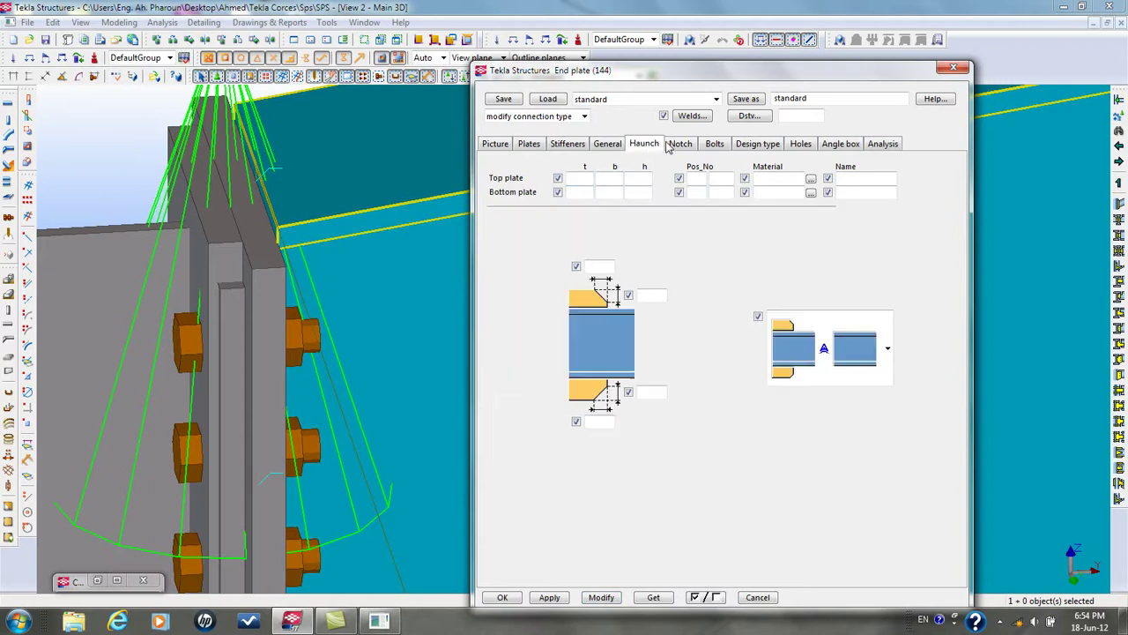
left_click(677, 146)
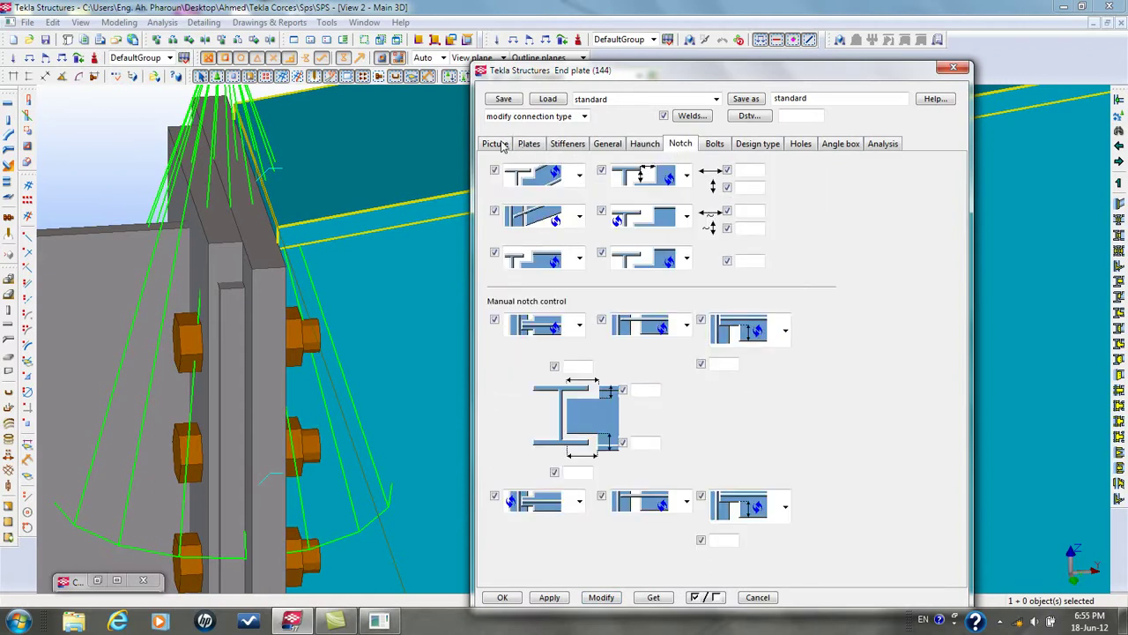
left_click(528, 150)
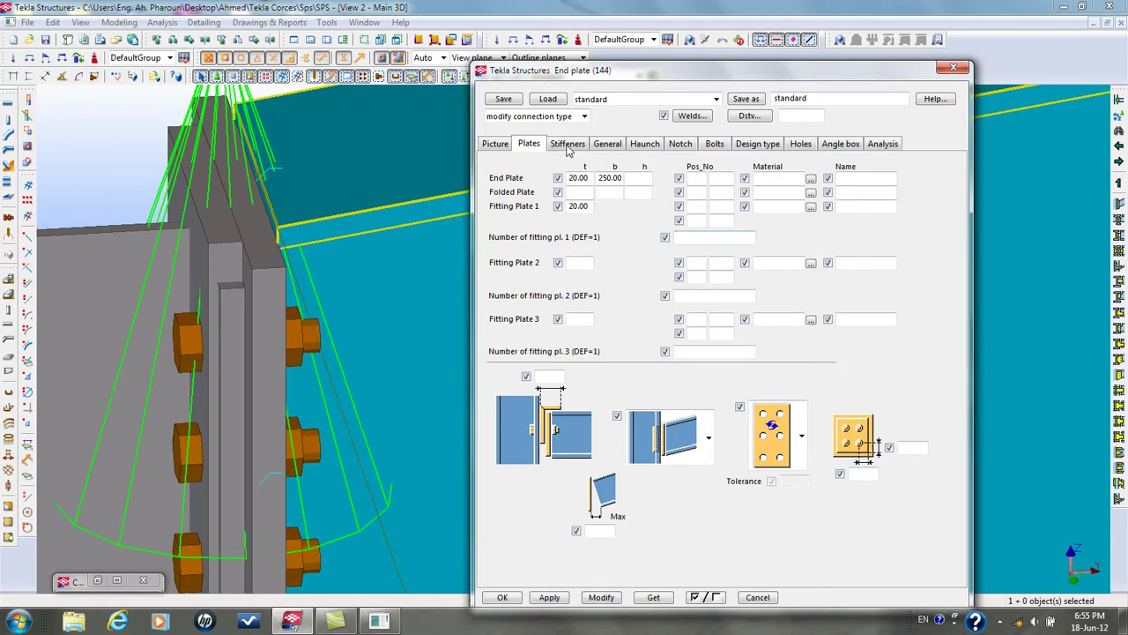
left_click(703, 462)
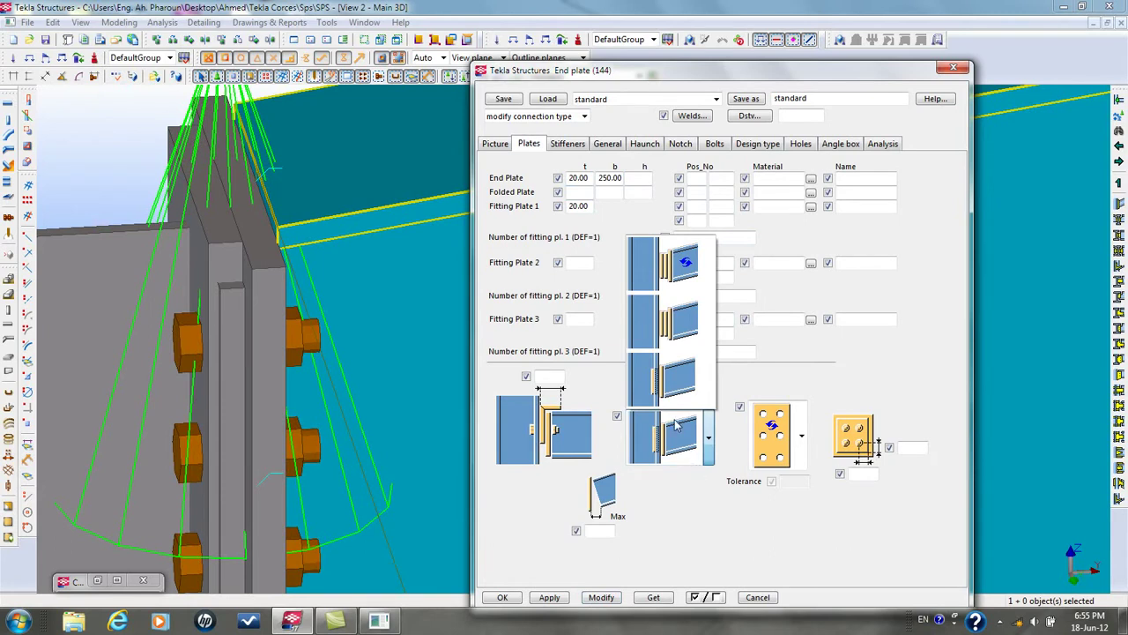
left_click(688, 266)
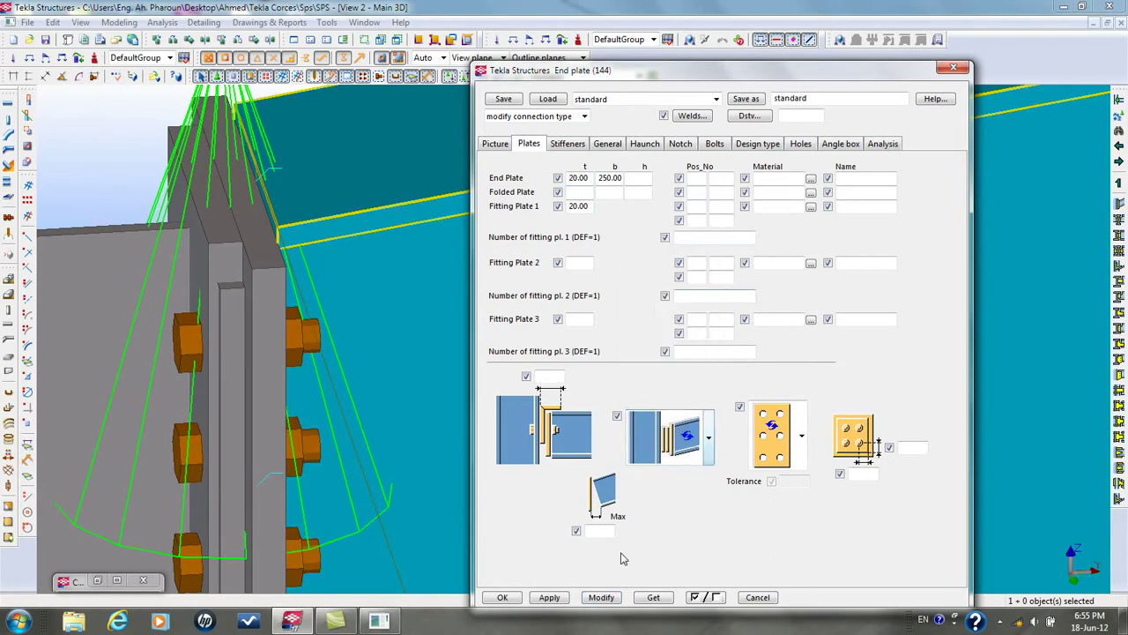
left_click(601, 597)
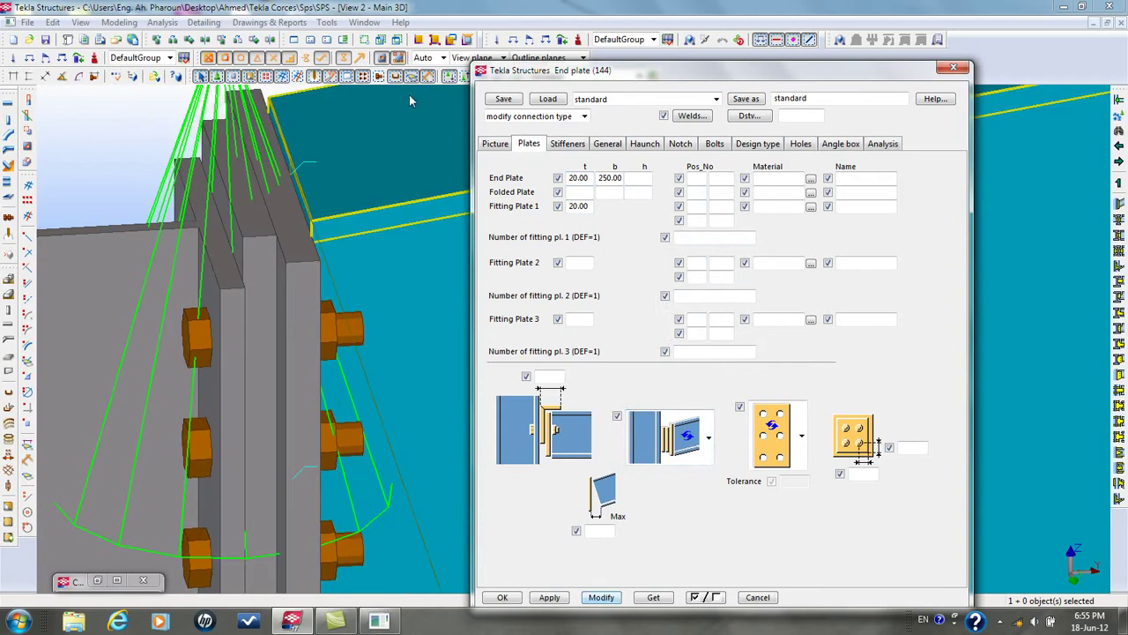
Review the end plate connection's stiffener, general, haunch, notch, bolt, design type, hole, angle box and analysis settings, and close its properties
left_click(555, 148)
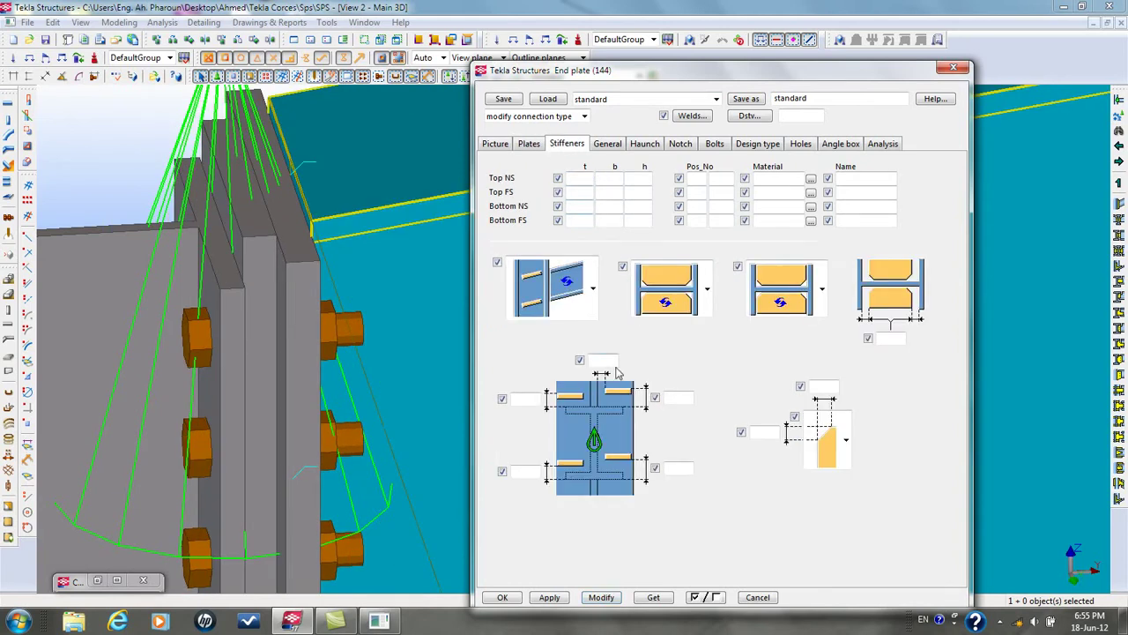
left_click(594, 291)
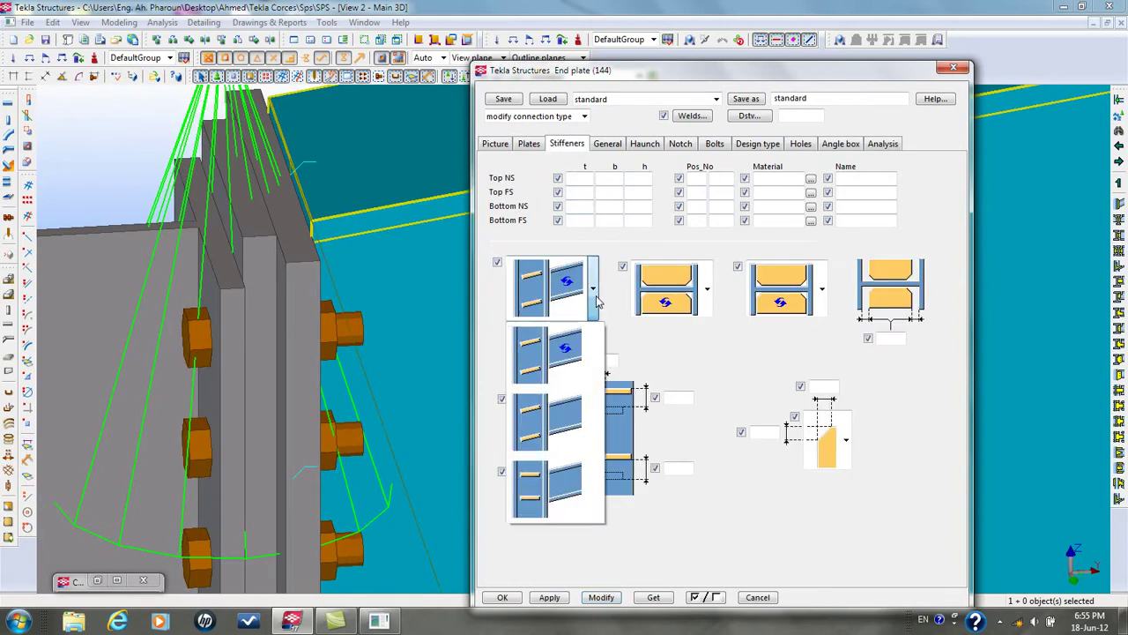
left_click(730, 356)
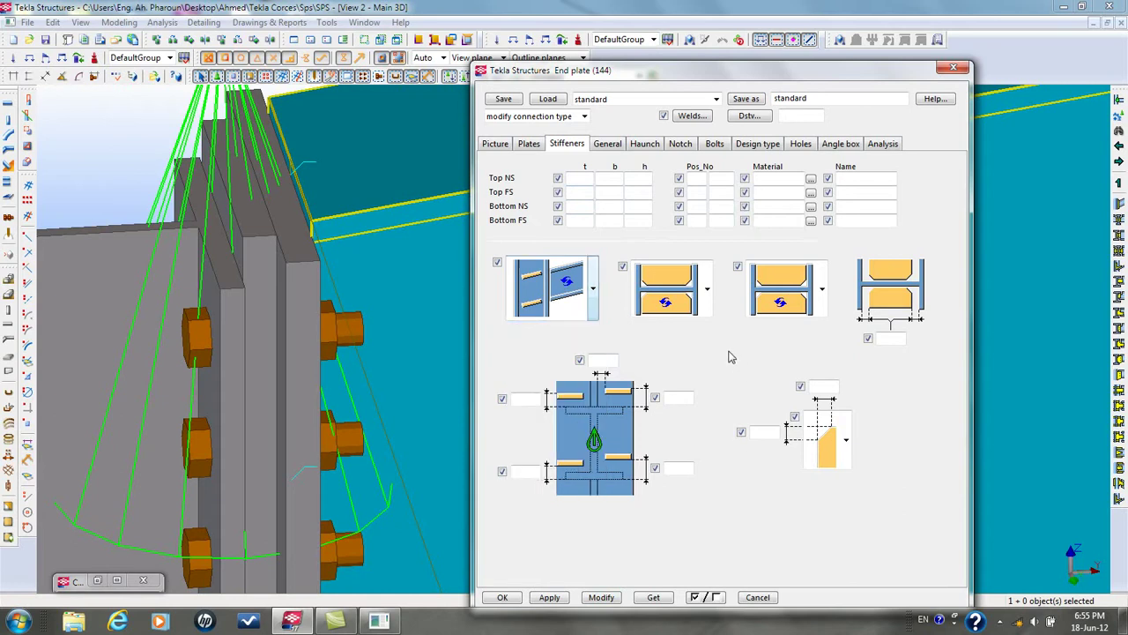
left_click(608, 144)
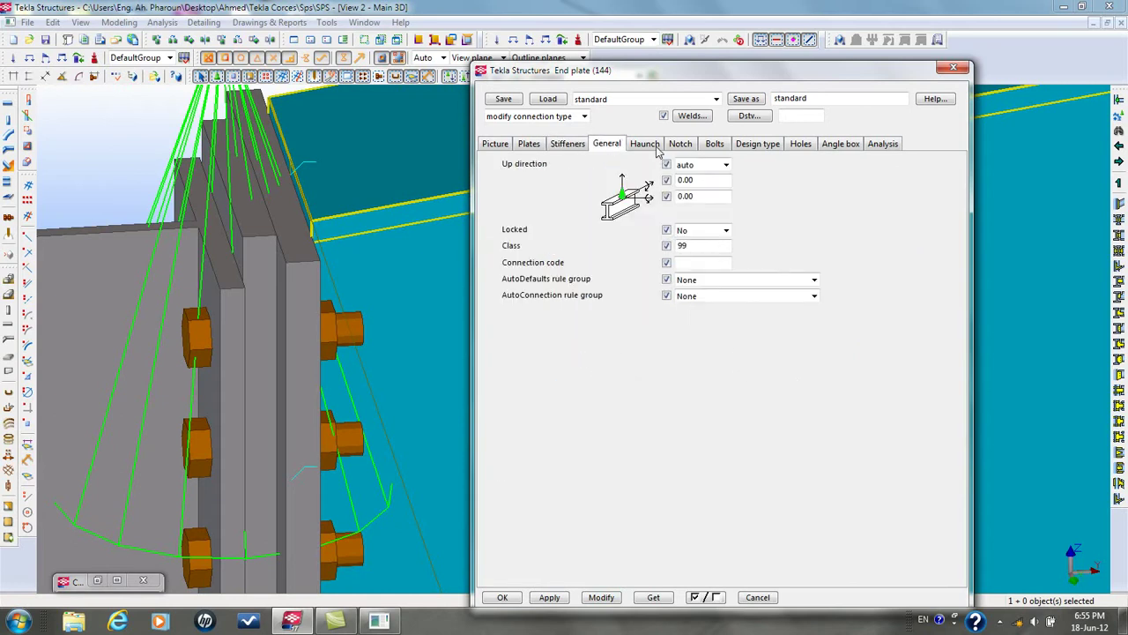
left_click(645, 144)
left_click(679, 143)
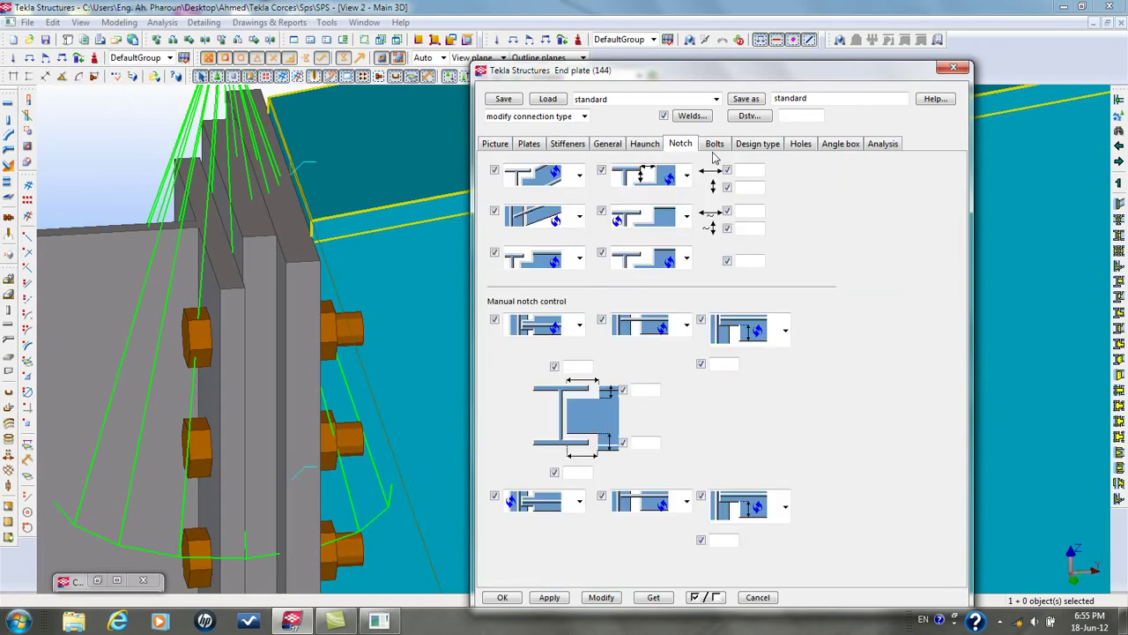
left_click(715, 148)
left_click(755, 147)
left_click(806, 147)
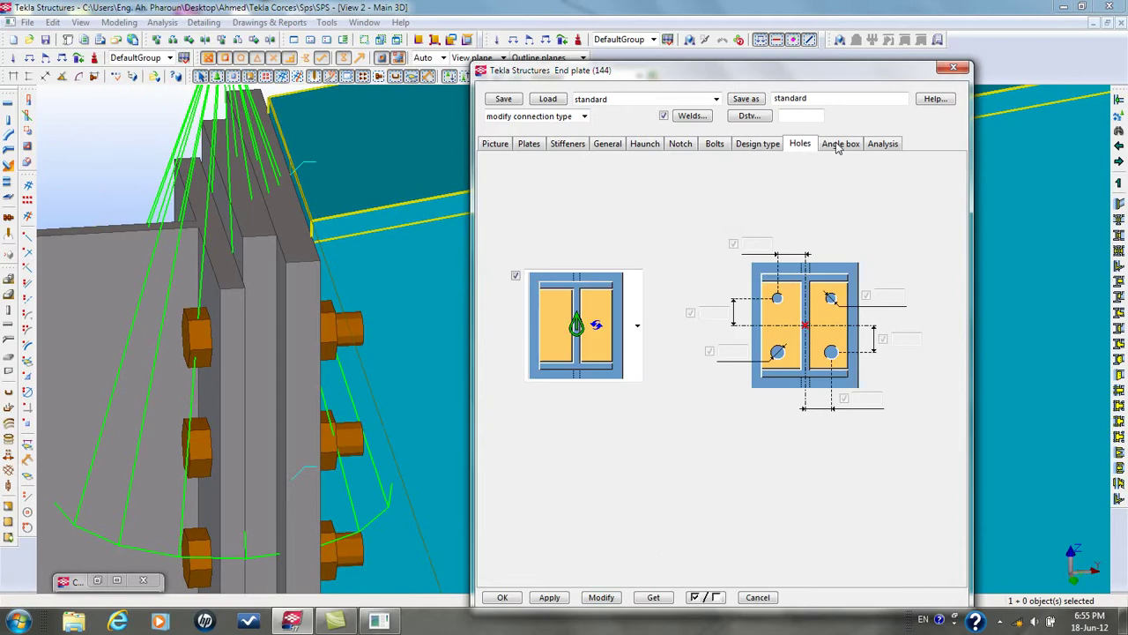
left_click(840, 147)
left_click(880, 145)
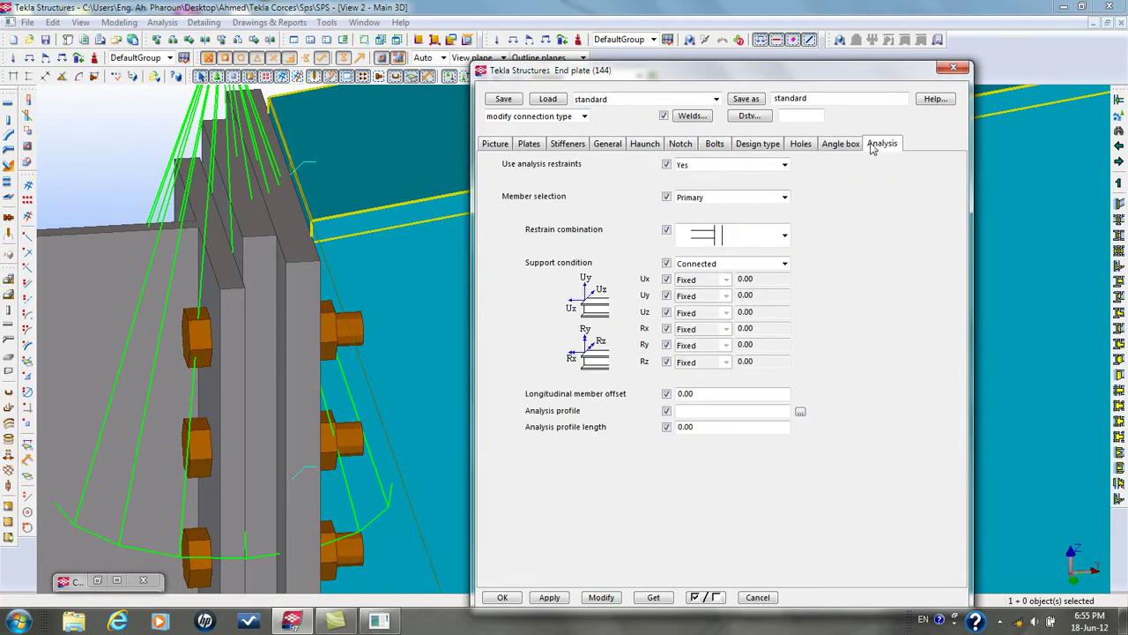
left_click(958, 71)
Examine the eaves haunch joint's end plate, bolts, haunch and column stiffener up close, and look at the component catalog
scroll(251, 309, "down", 5)
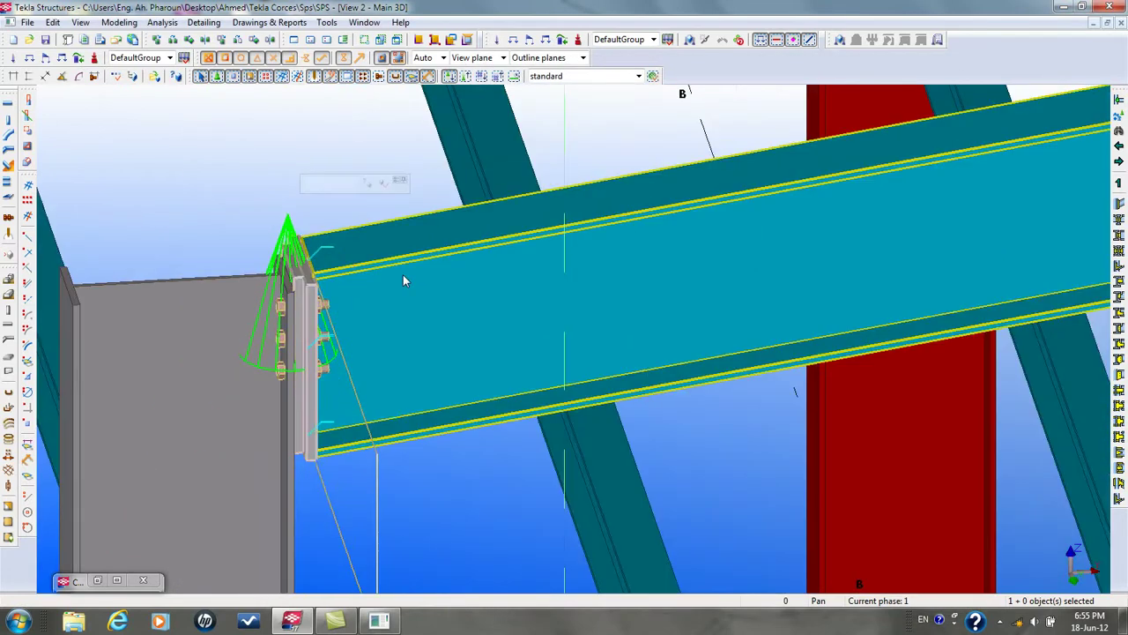
key("Escape")
scroll(403, 281, "down", 6)
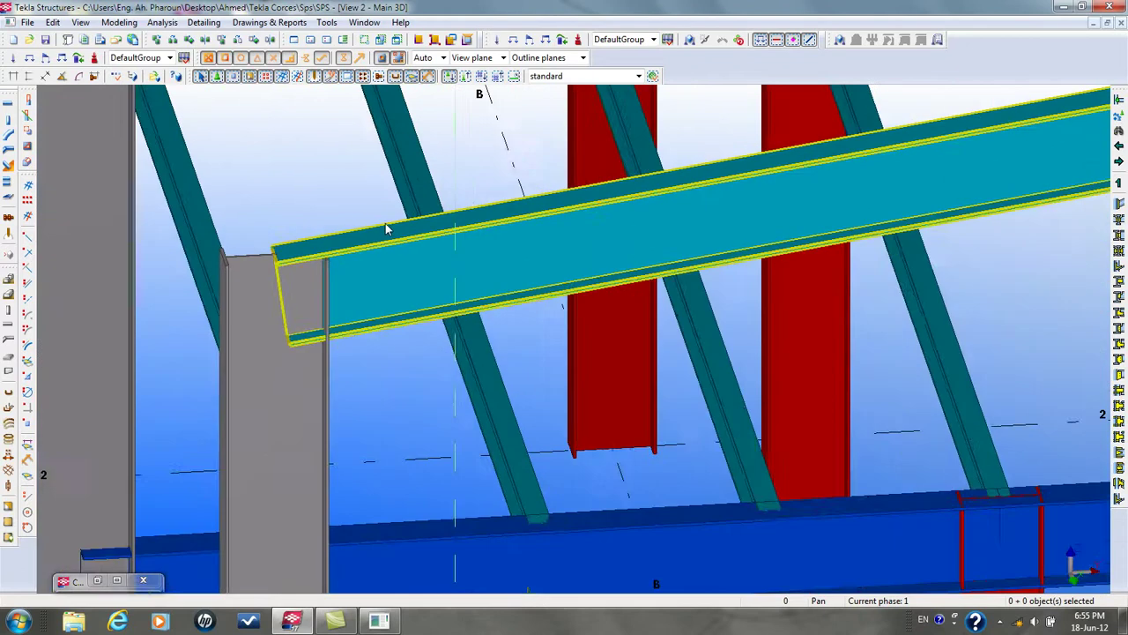
scroll(401, 452, "down", 2)
scroll(401, 451, "up", 10)
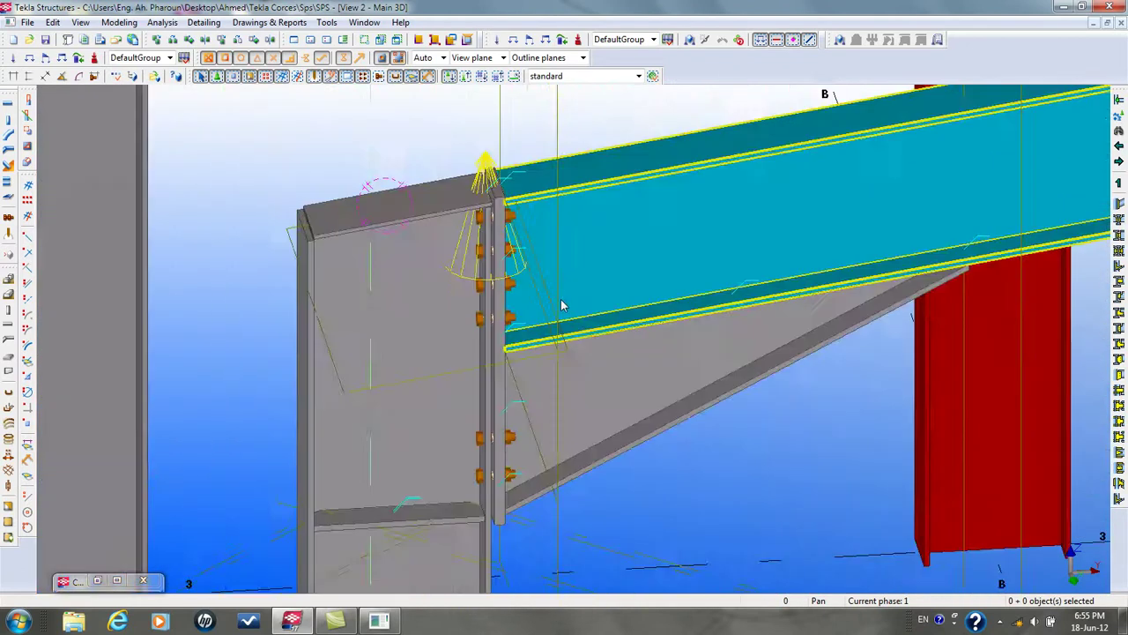
scroll(562, 304, "down", 5)
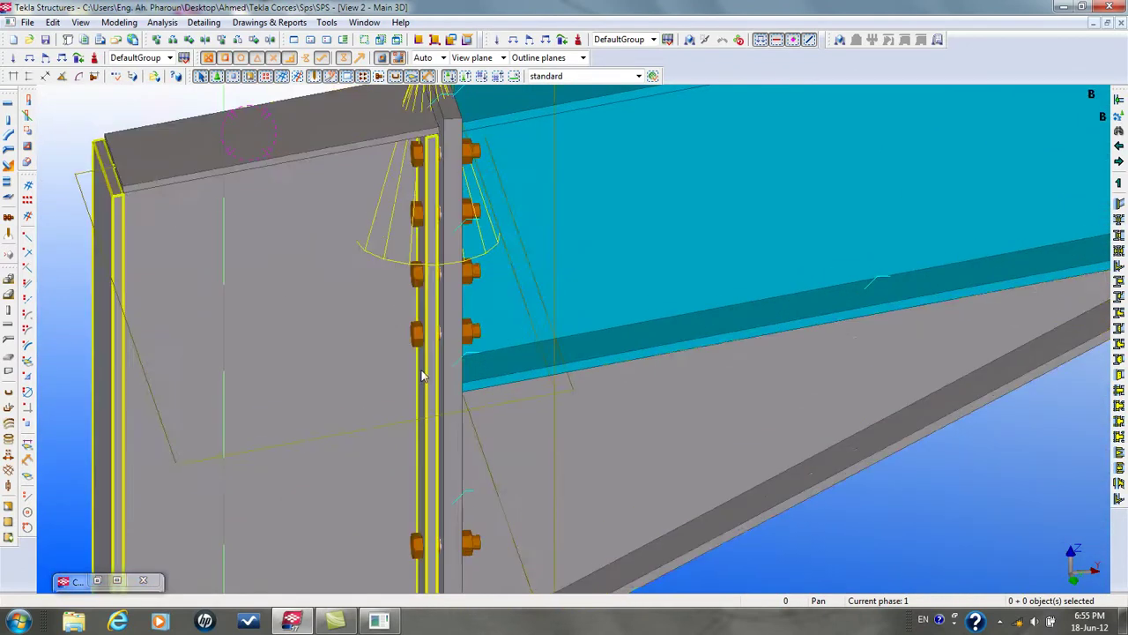
scroll(444, 351, "up", 8)
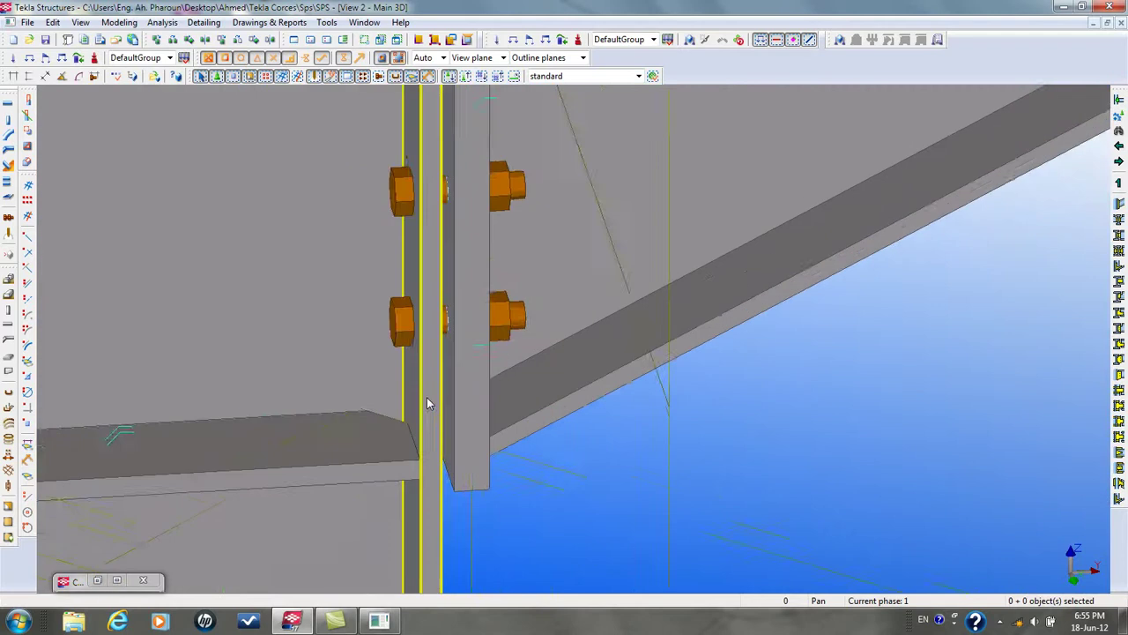
scroll(445, 353, "down", 8)
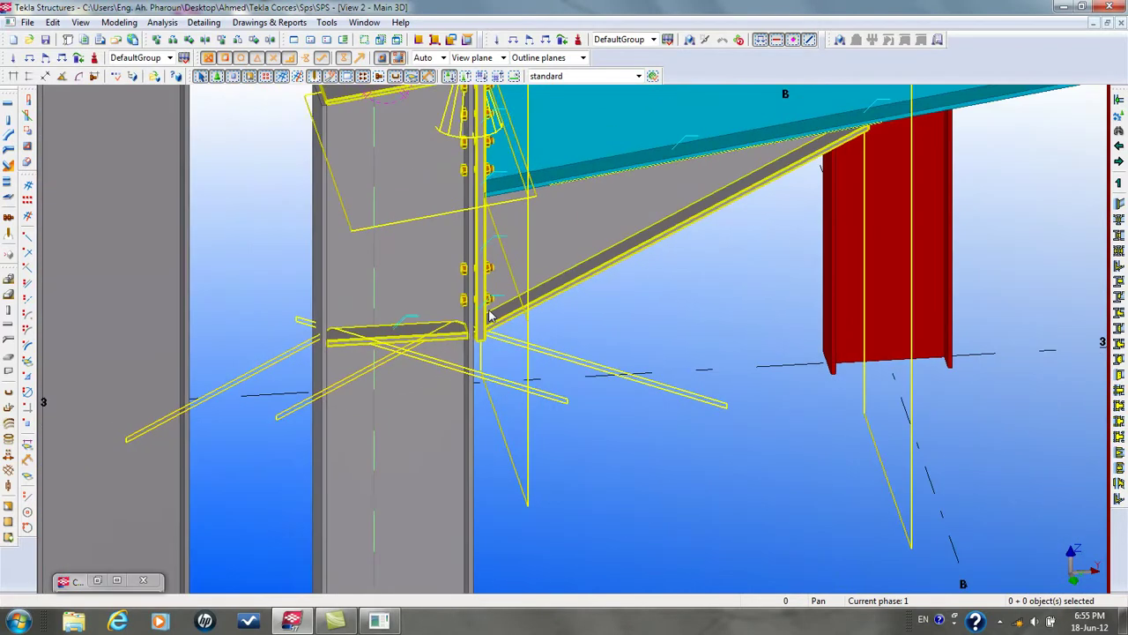
key("ctrl+f")
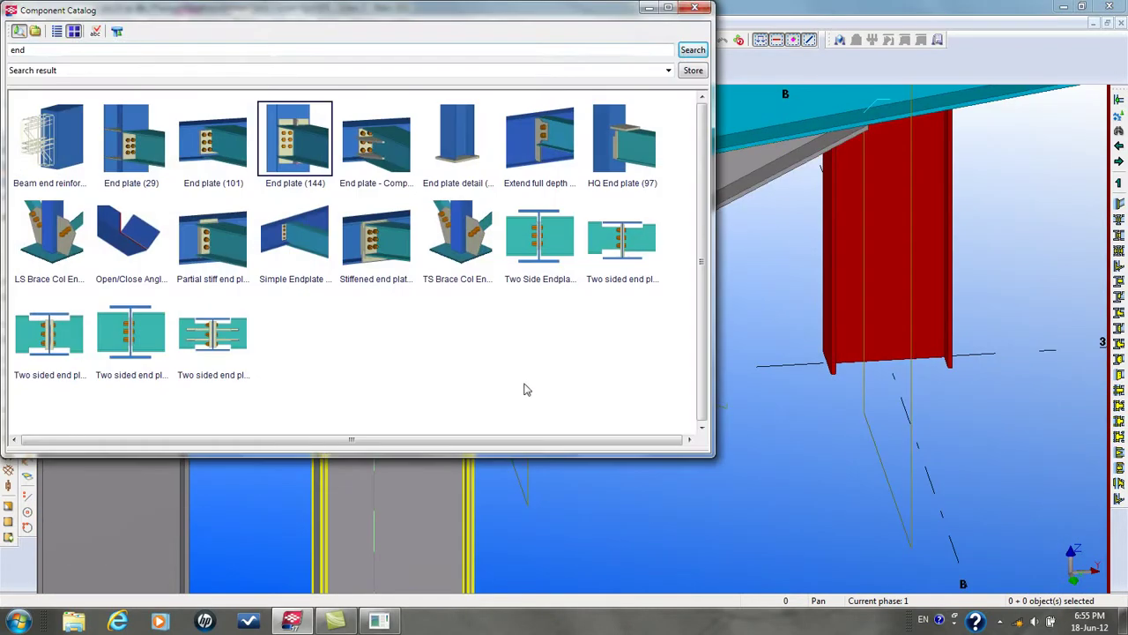
left_click(695, 8)
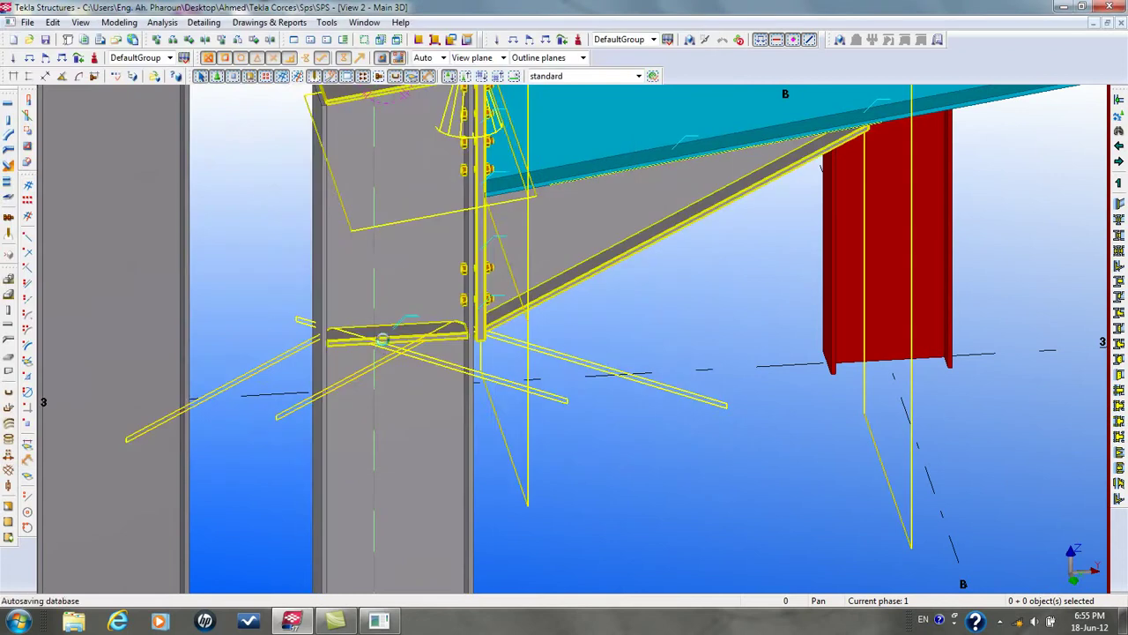
Inspect the eaves haunch joint's bolts and column stiffener from several sides, and the end plate joint at the column top of another frame
middle_click_drag(334, 297, 479, 277, "ctrl")
scroll(449, 219, "up", 5)
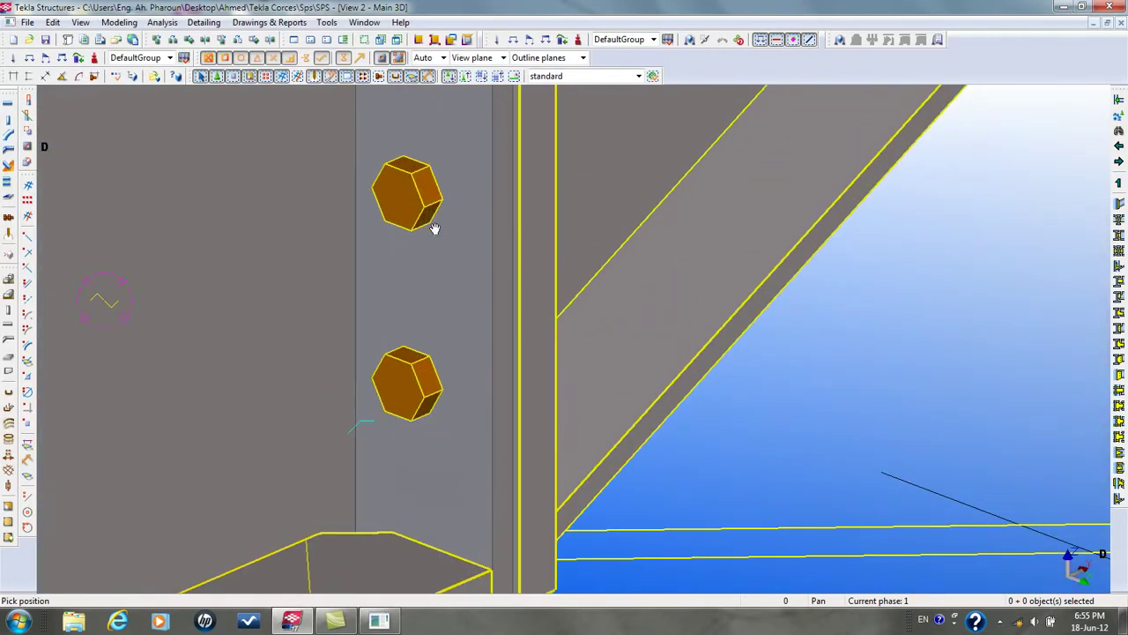
scroll(485, 231, "down", 5)
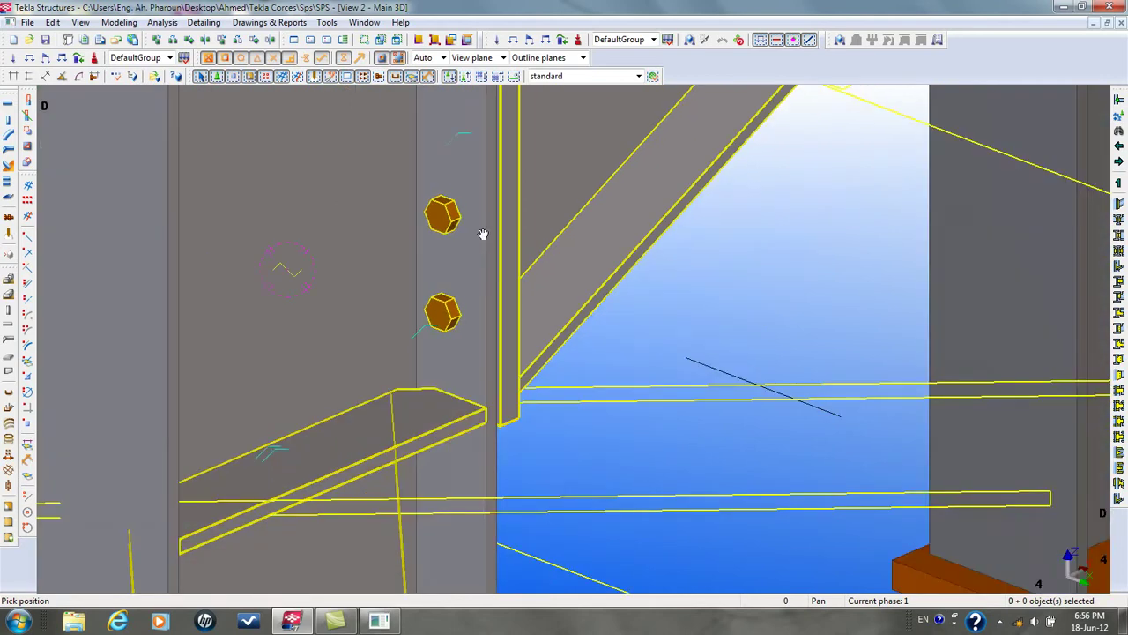
middle_click_drag(484, 234, 557, 218, "ctrl")
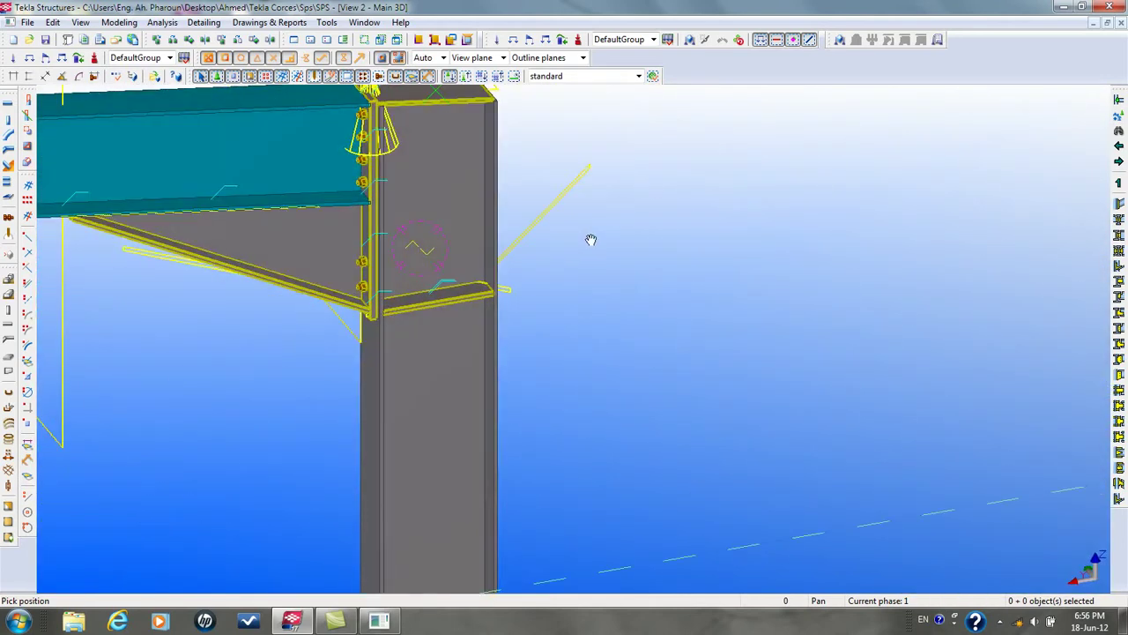
left_click(665, 226)
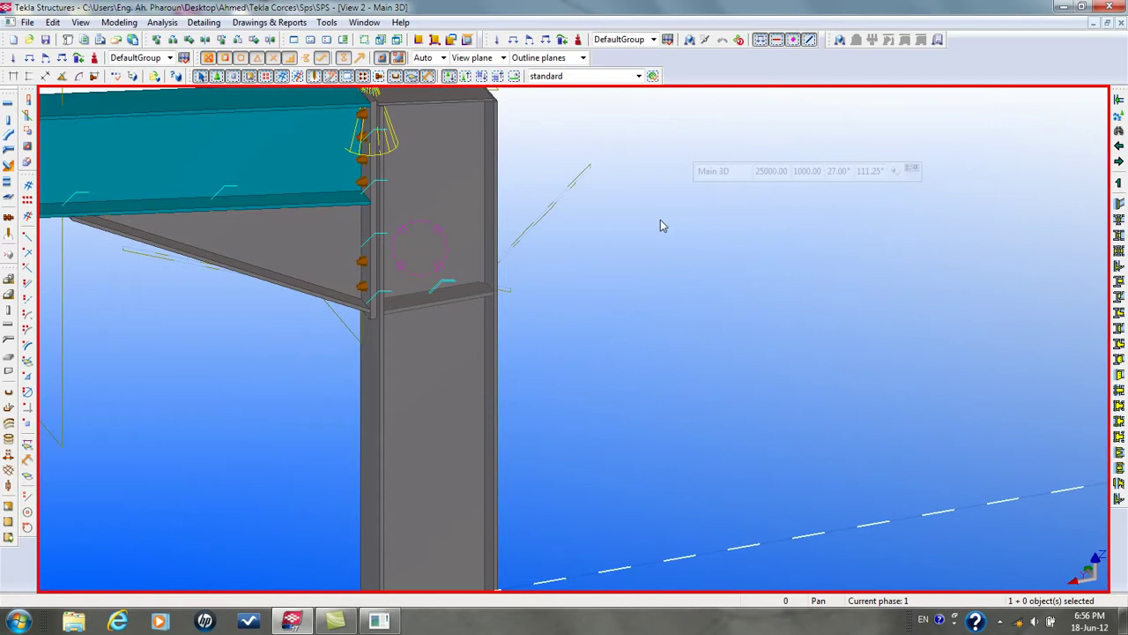
scroll(774, 375, "down", 5)
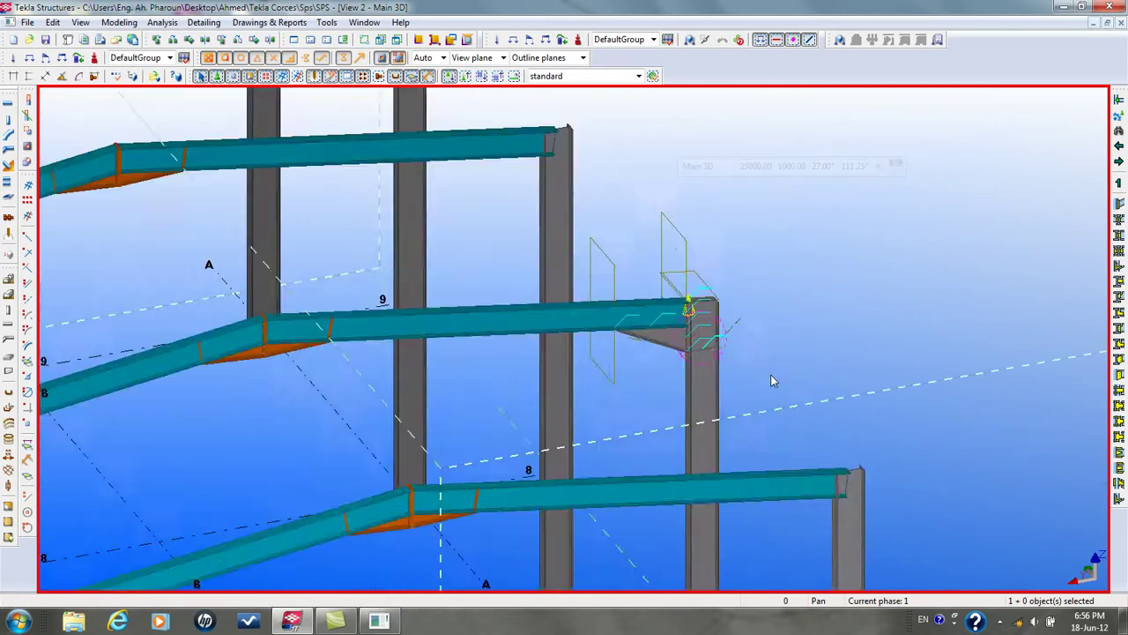
middle_click_drag(755, 360, 638, 333)
scroll(634, 319, "up", 8)
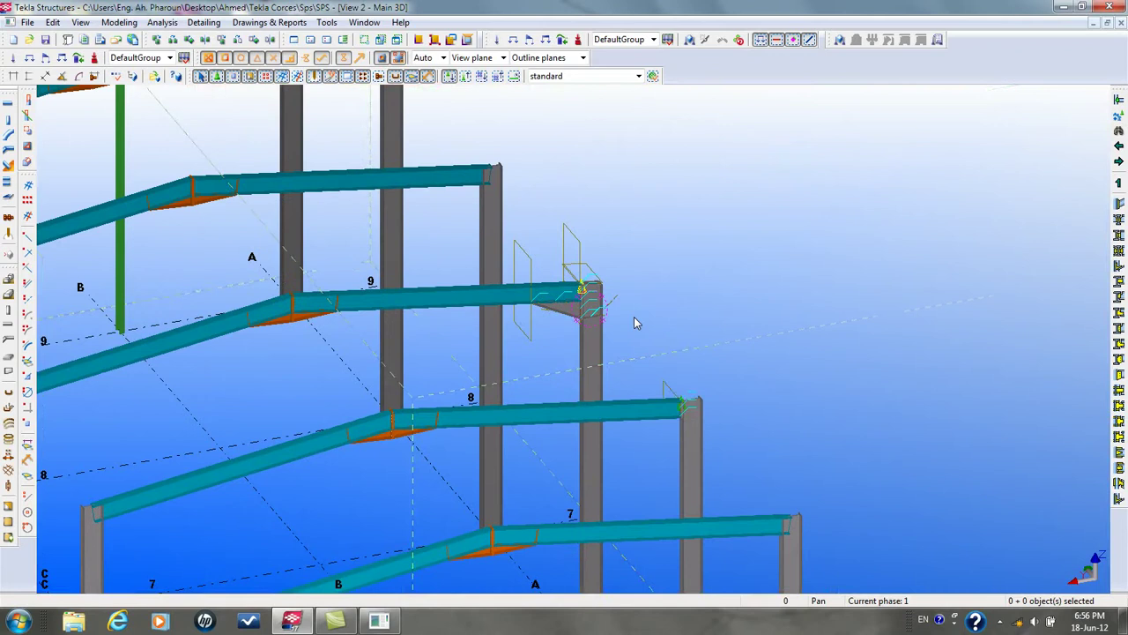
scroll(617, 256, "up", 2)
left_click(615, 291)
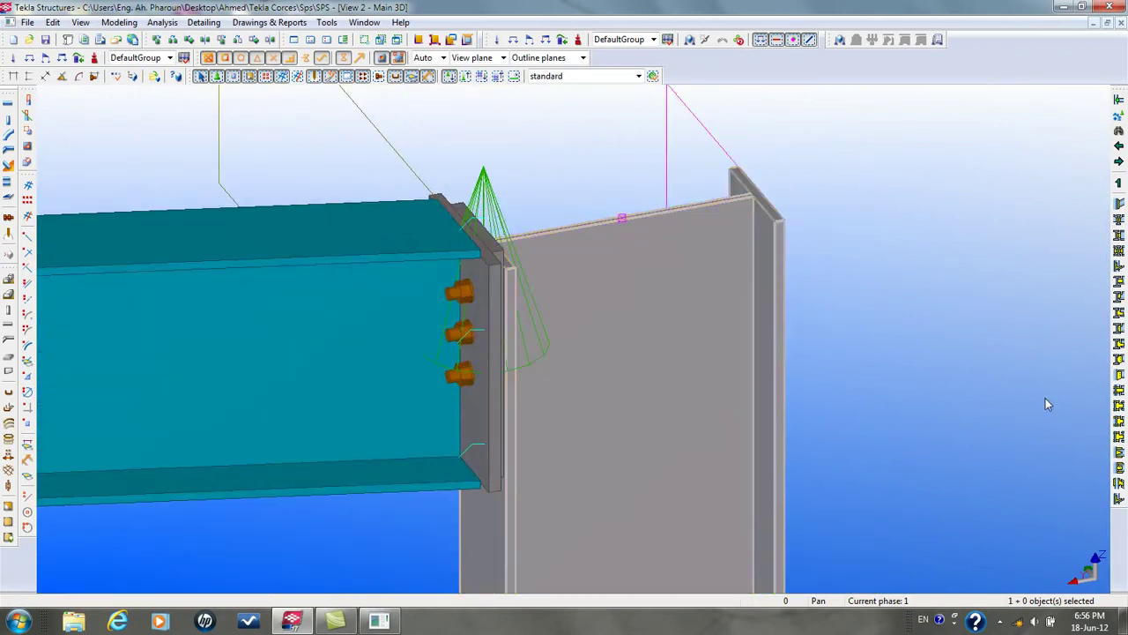
Identify the selected column's grid line in the 3D model and open the Grid 5 elevation view
scroll(952, 468, "down", 5)
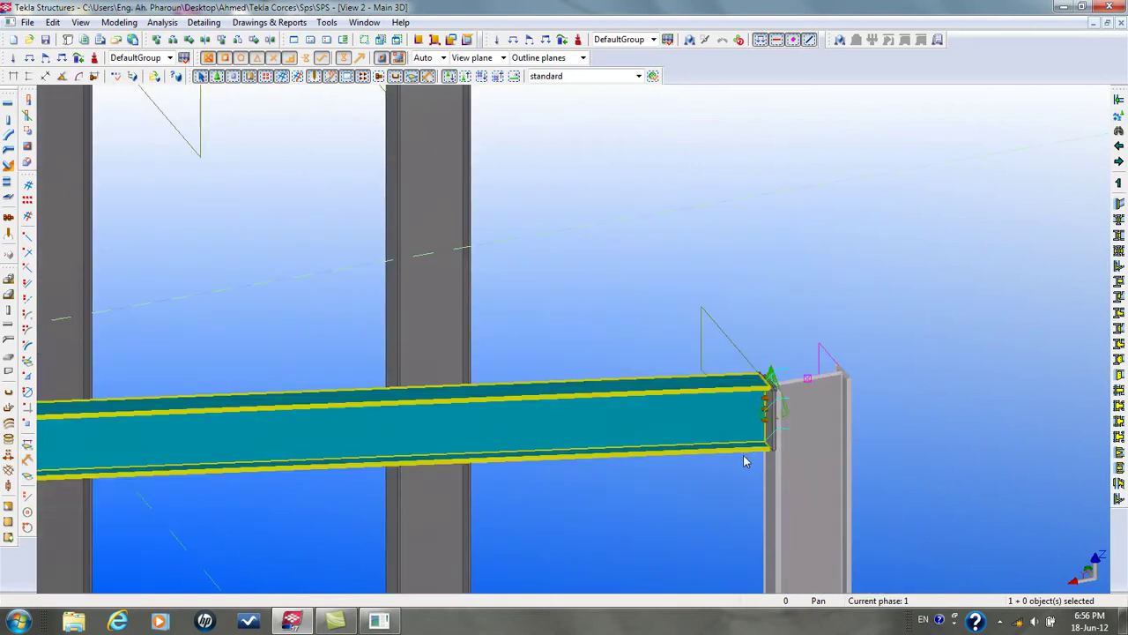
scroll(506, 148, "down", 5)
middle_click_drag(508, 333, 503, 201)
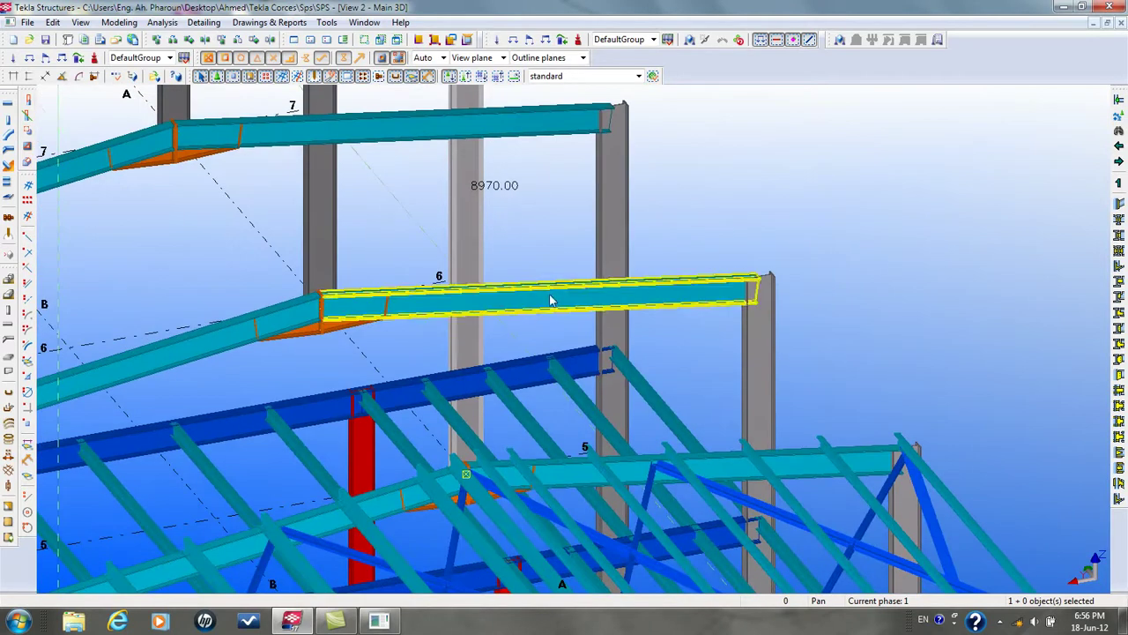
scroll(526, 359, "up", 5)
scroll(525, 359, "down", 1)
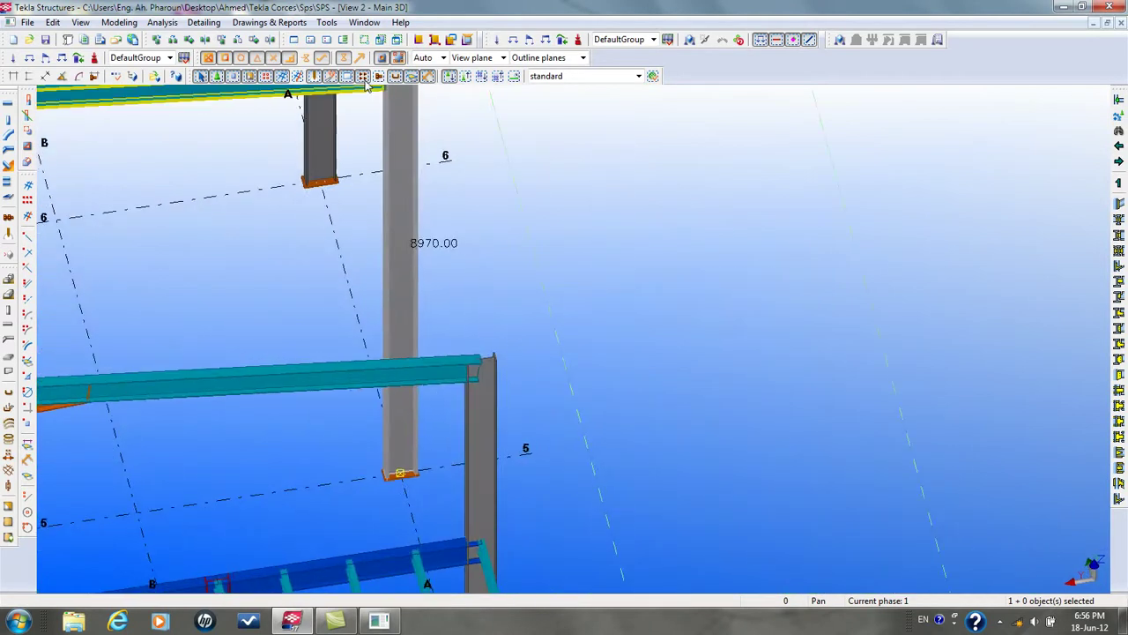
left_click(343, 41)
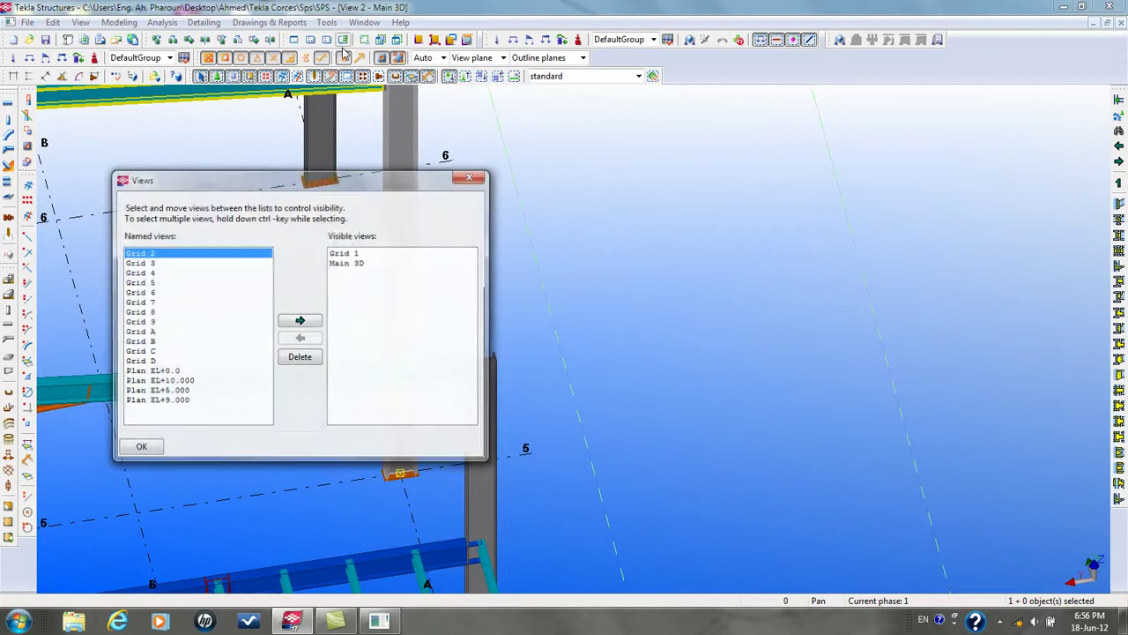
double_click(151, 283)
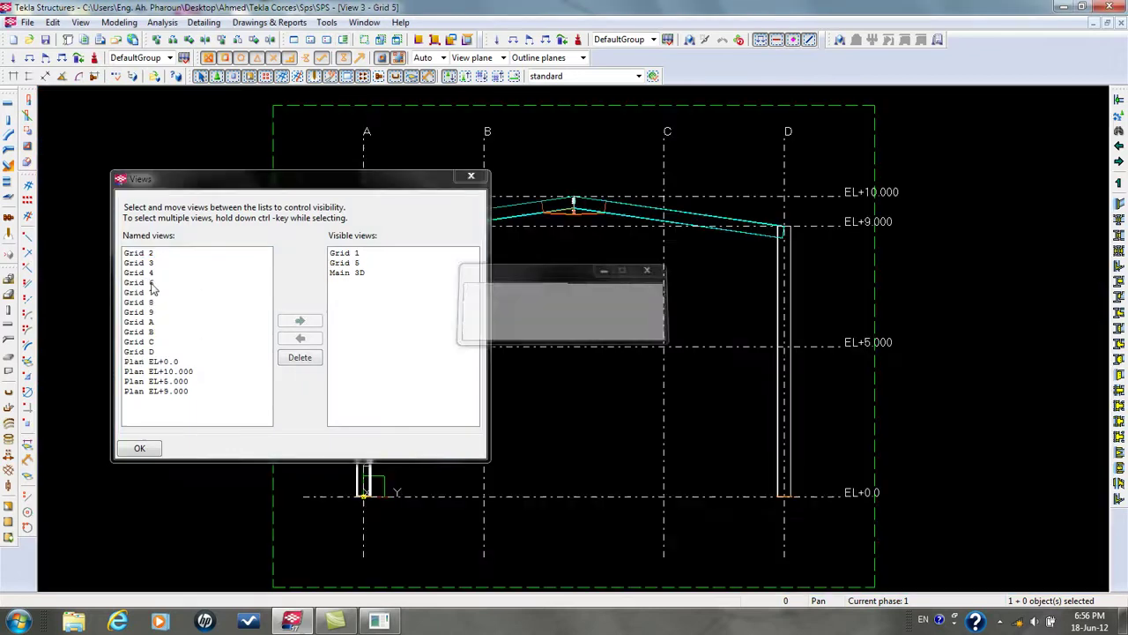
left_click(470, 175)
Fit the grid A column's top end along the slope of the rafter's top flange outer face, and delete that fitting
scroll(322, 211, "up", 5)
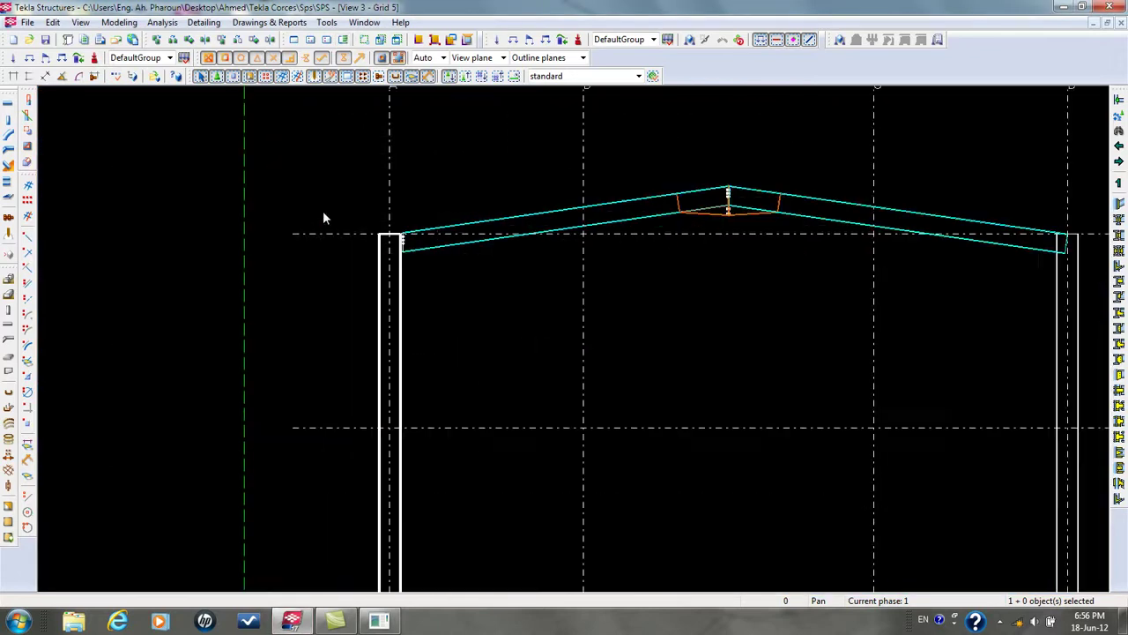
scroll(406, 207, "up", 5)
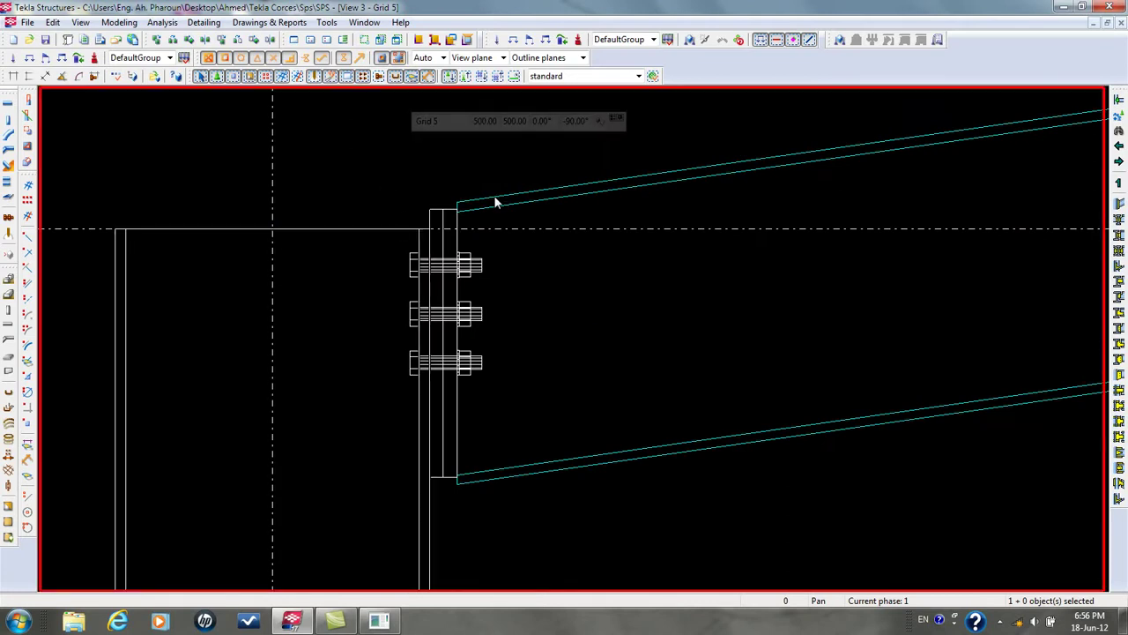
left_click(28, 102)
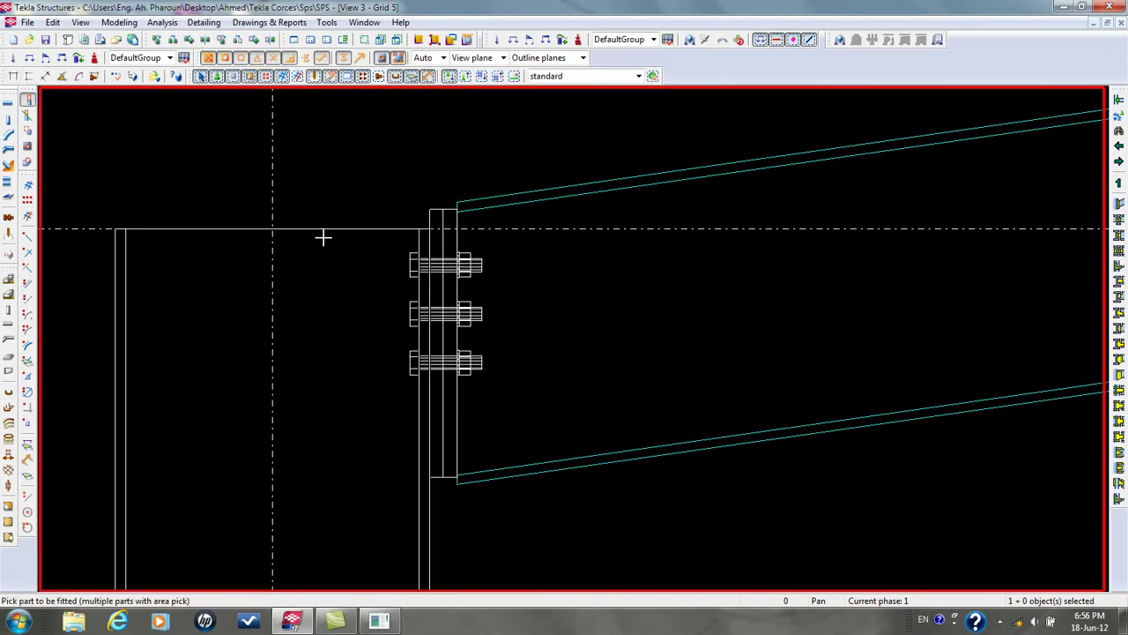
left_click(121, 325)
left_click(503, 189)
left_click(531, 189)
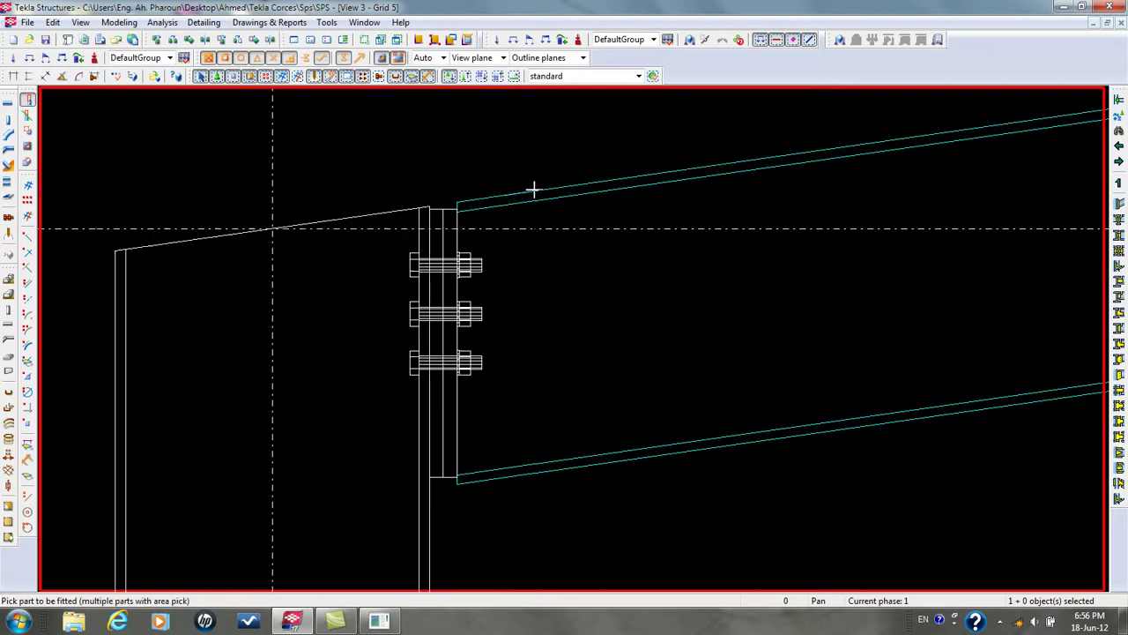
key("Escape")
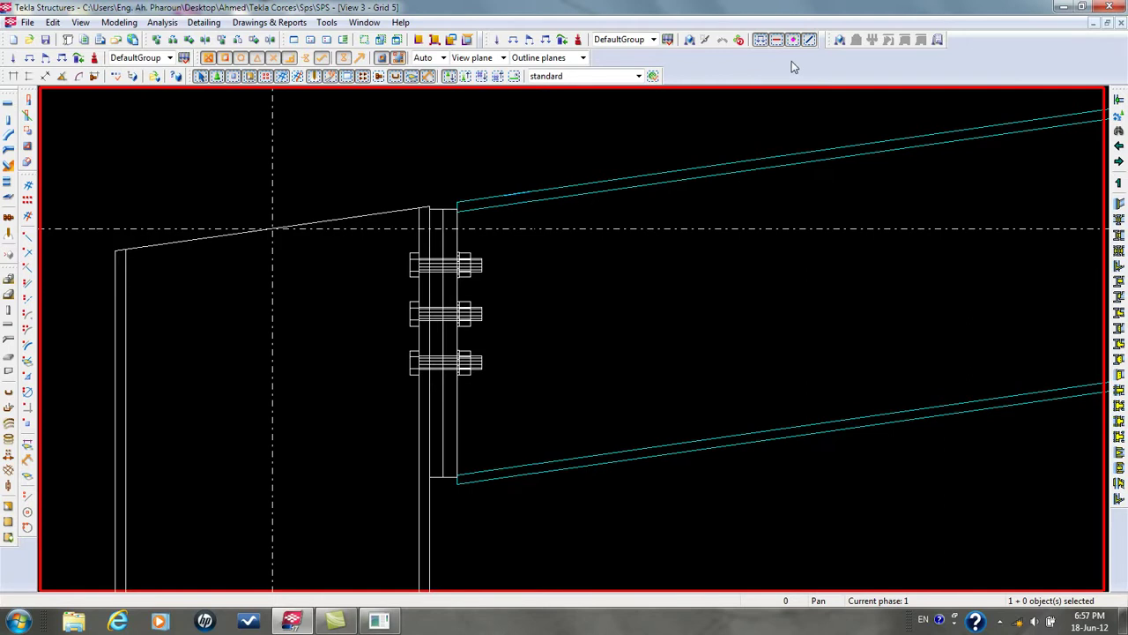
left_click_drag(466, 152, 576, 212)
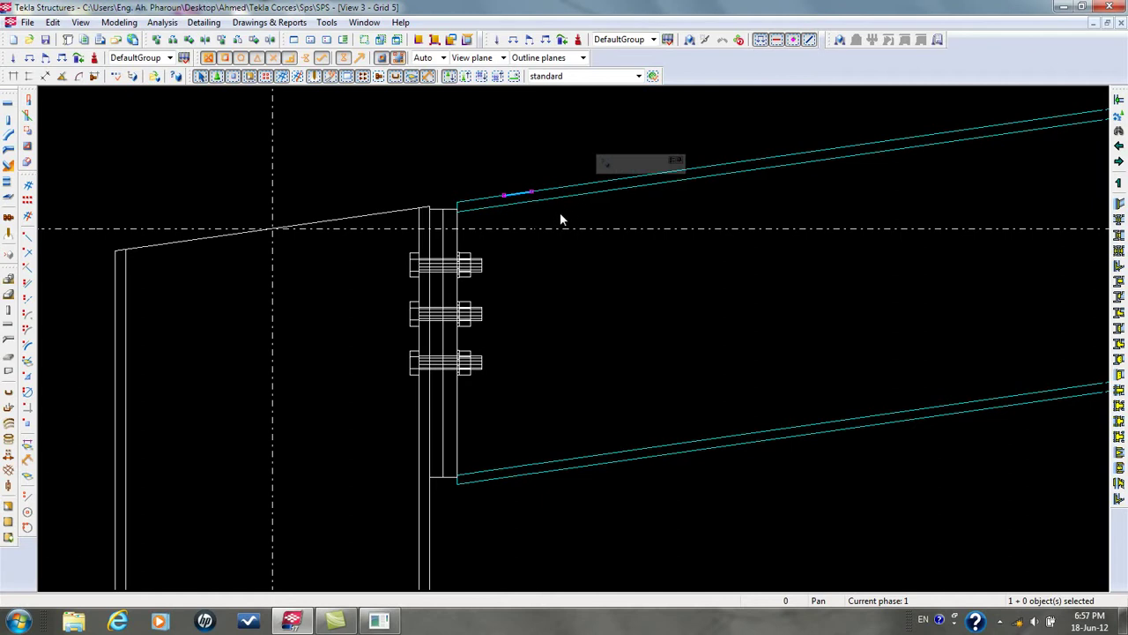
key("Delete")
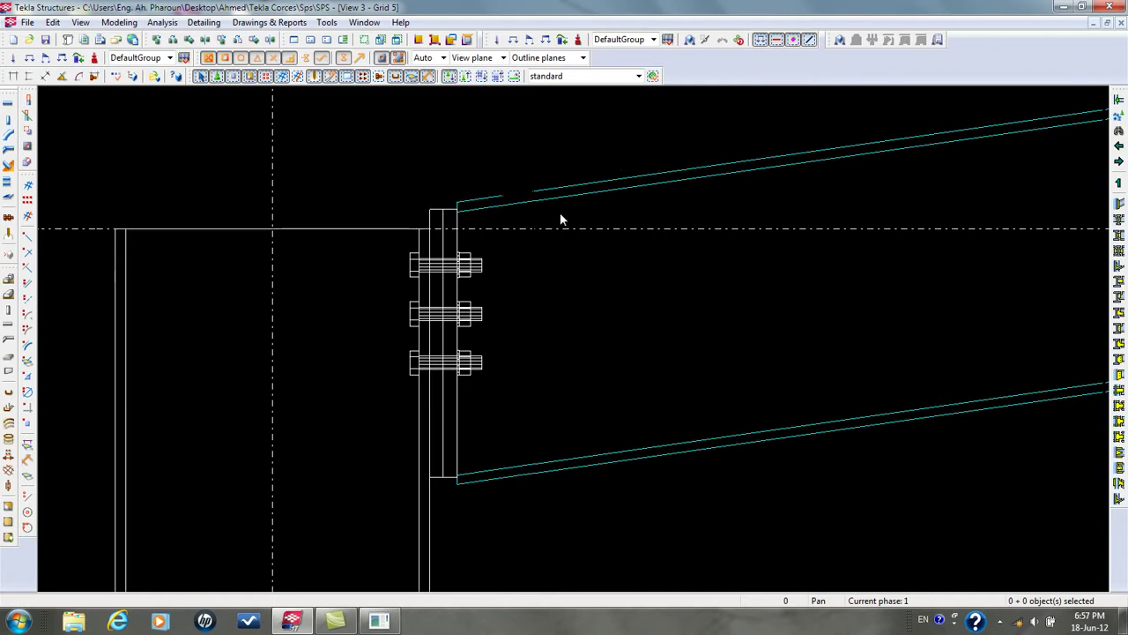
Fit the grid A column's top end in line with the underside of the rafter's top flange, and remove the fitting again
scroll(560, 213, "down", 2)
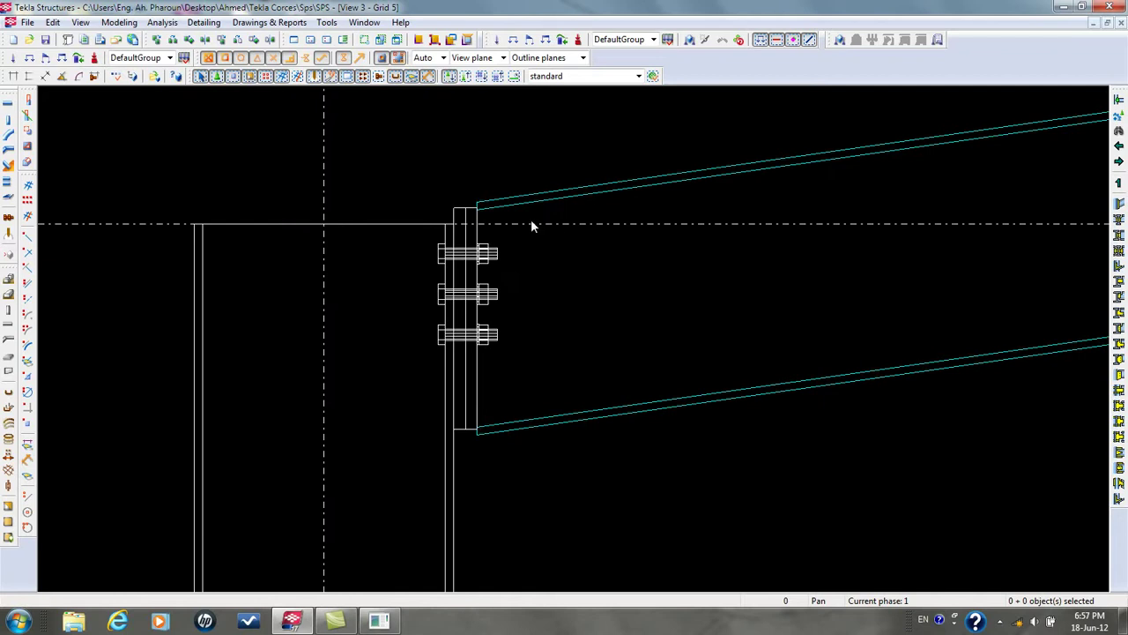
scroll(388, 222, "up", 3)
left_click(363, 166)
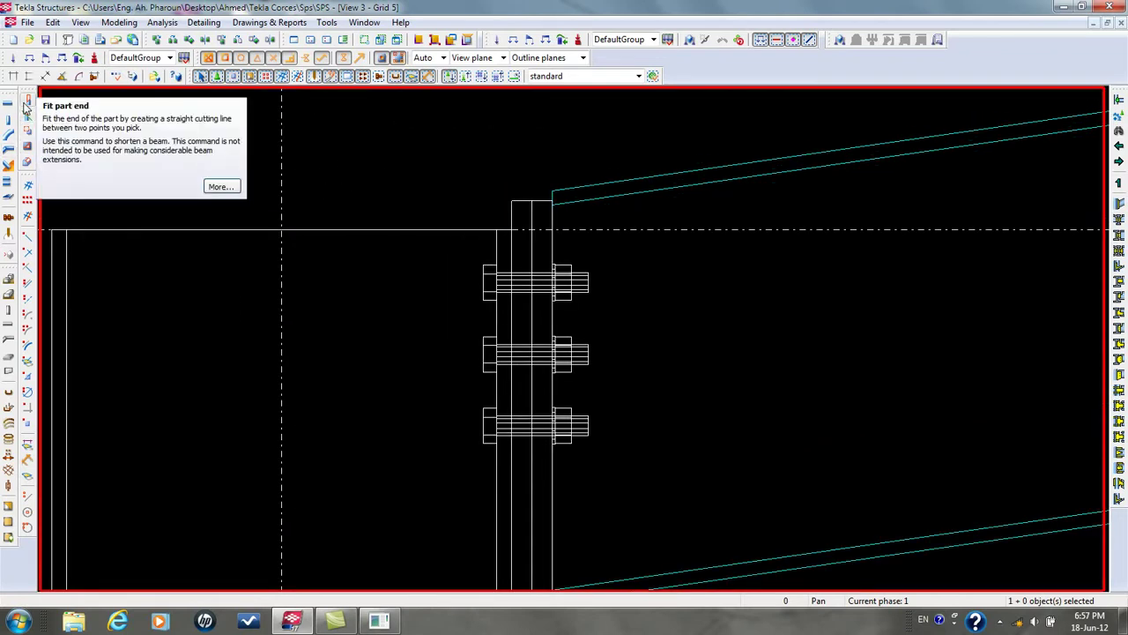
left_click(28, 162)
scroll(606, 199, "up", 2)
scroll(496, 234, "up", 1)
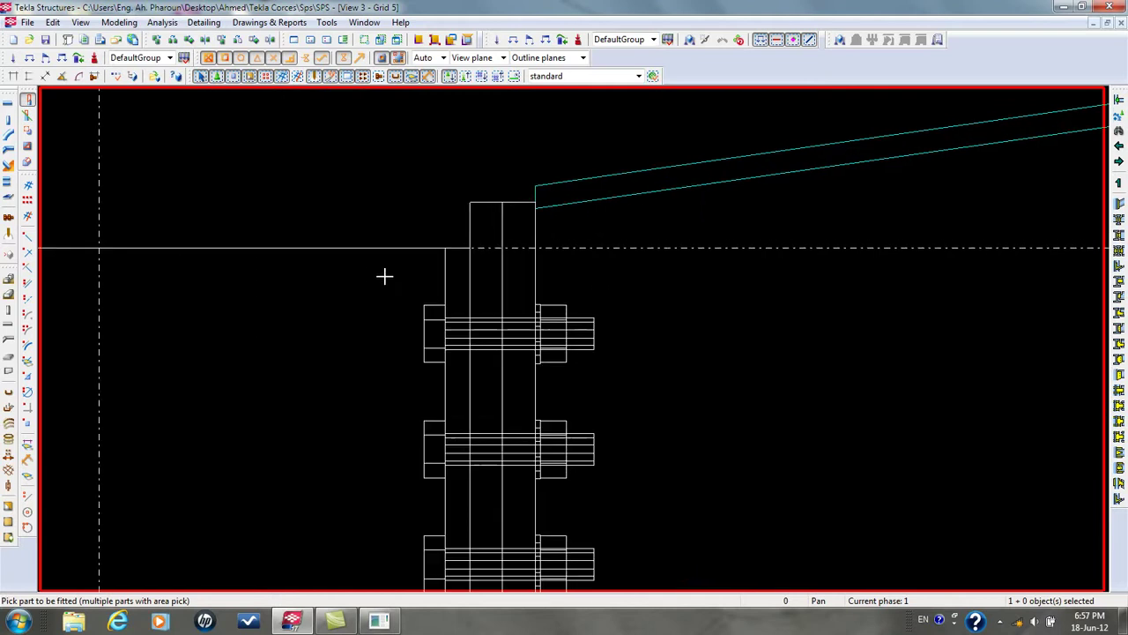
left_click(444, 259)
left_click(581, 201)
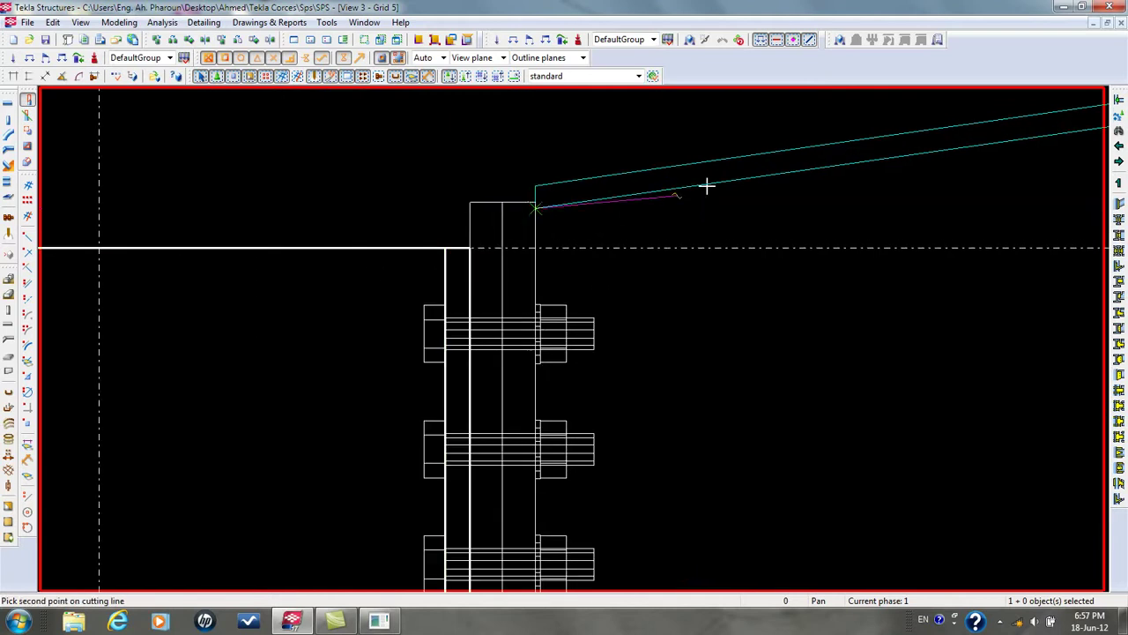
left_click(725, 180)
scroll(499, 279, "down", 5)
middle_click_drag(456, 310, 577, 284)
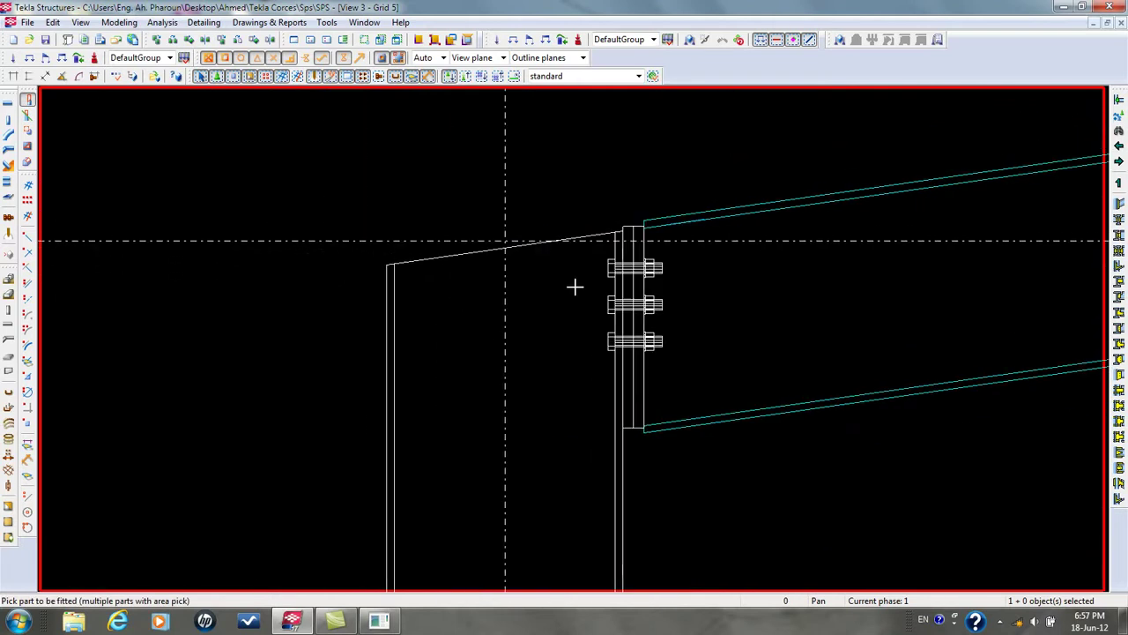
key("Escape")
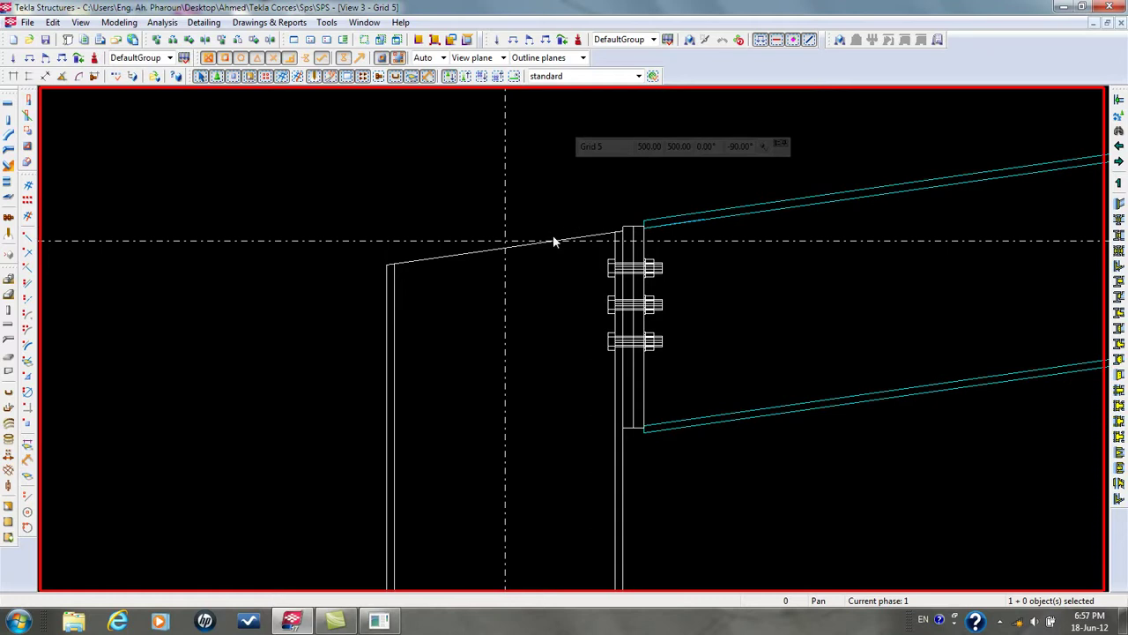
left_click_drag(627, 183, 756, 251)
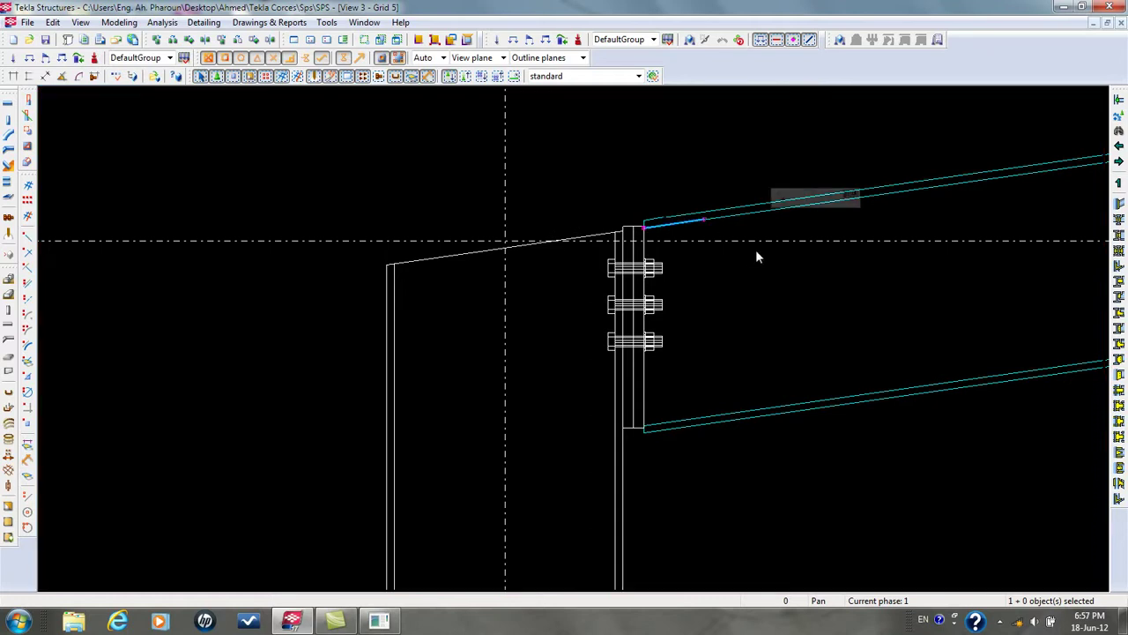
key("Delete")
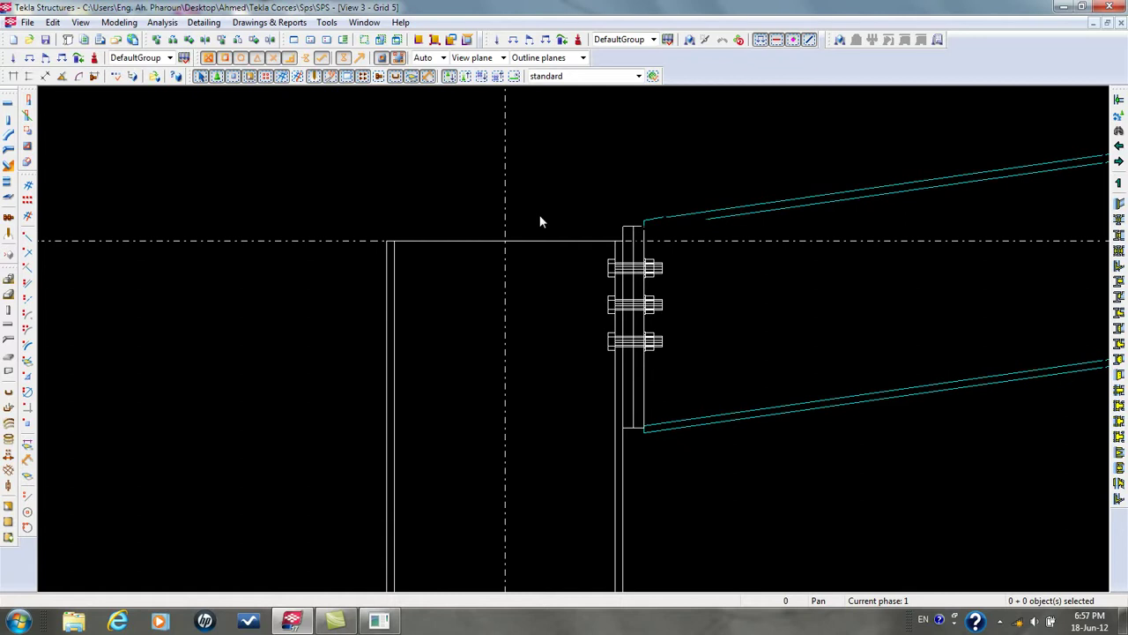
Delete the end plate connection between the grid A column and the rafter, and close the Grid 5 view
scroll(538, 214, "down", 5)
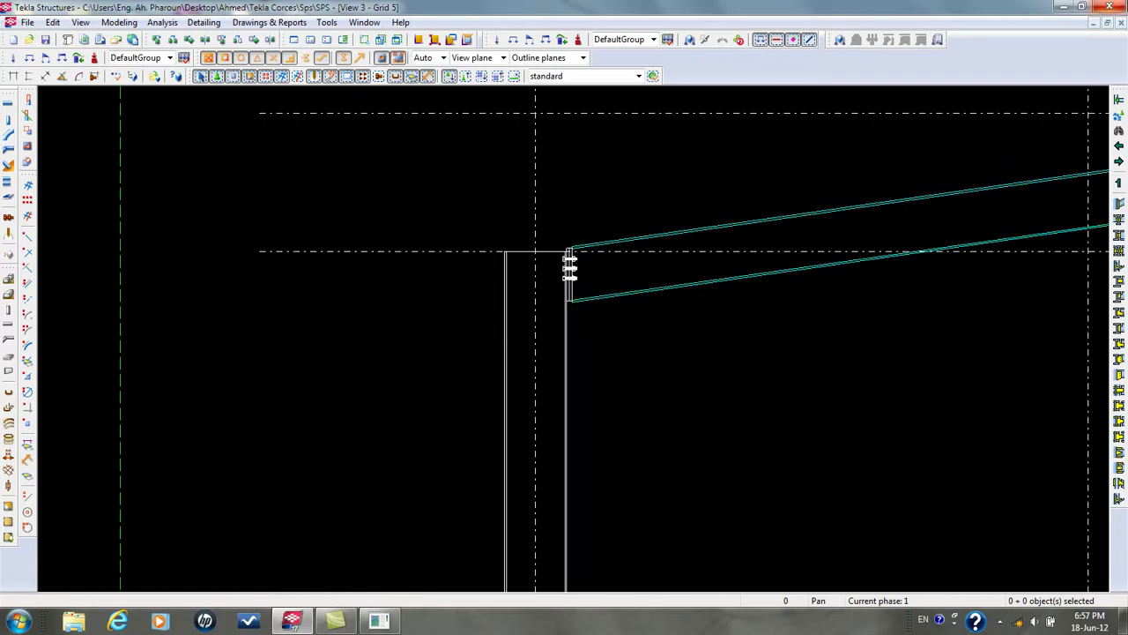
scroll(578, 272, "up", 2)
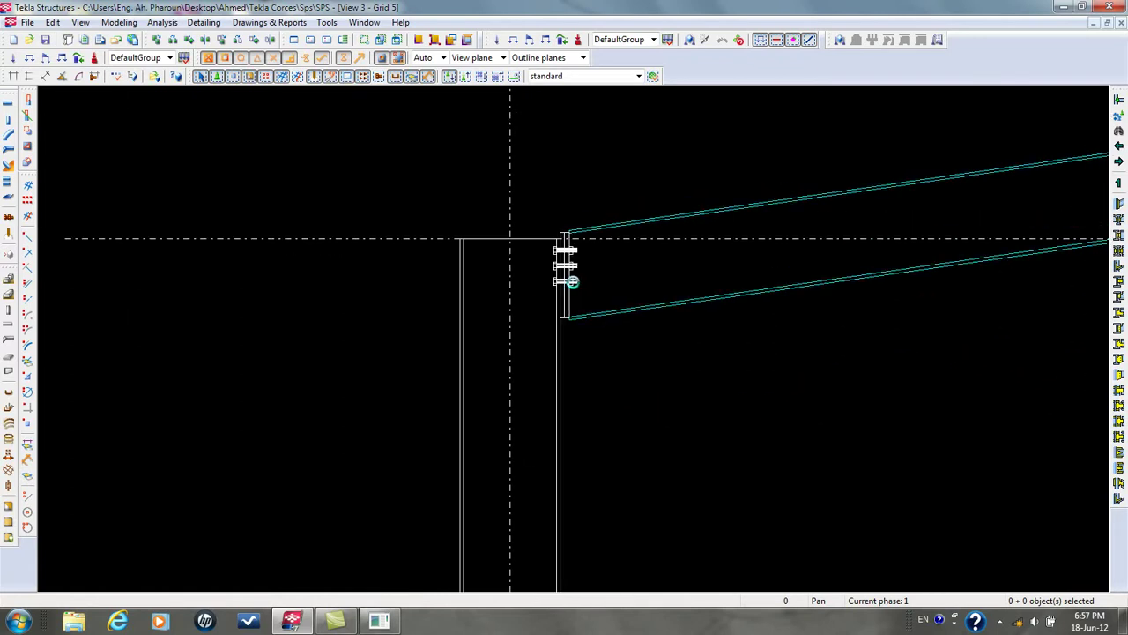
left_click(577, 284)
key("Delete")
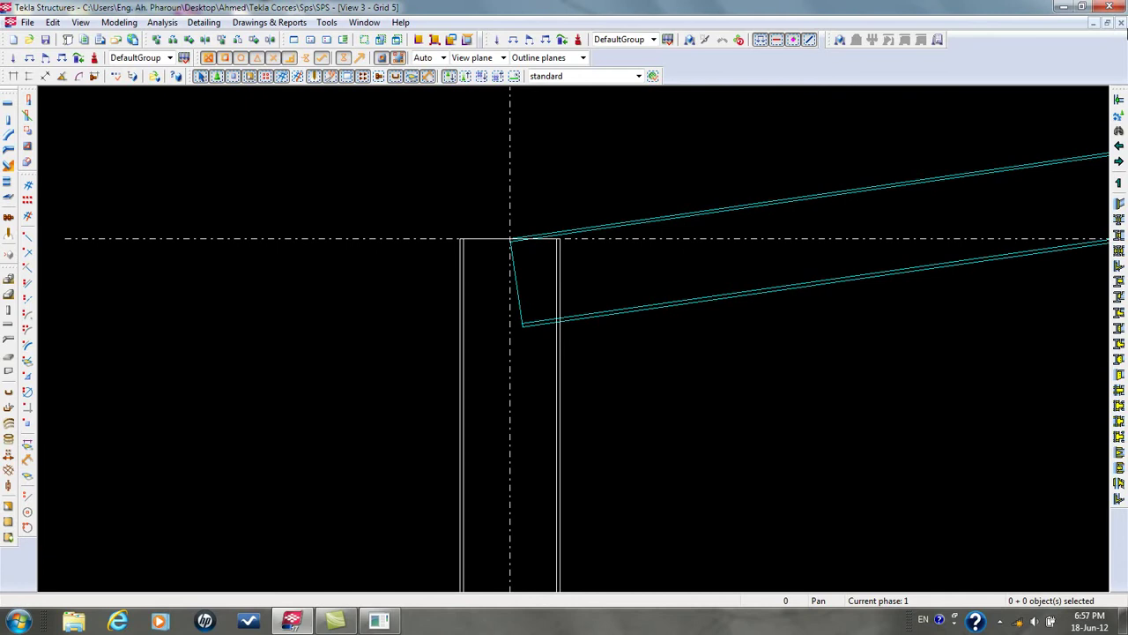
left_click(1124, 22)
scroll(560, 458, "down", 5)
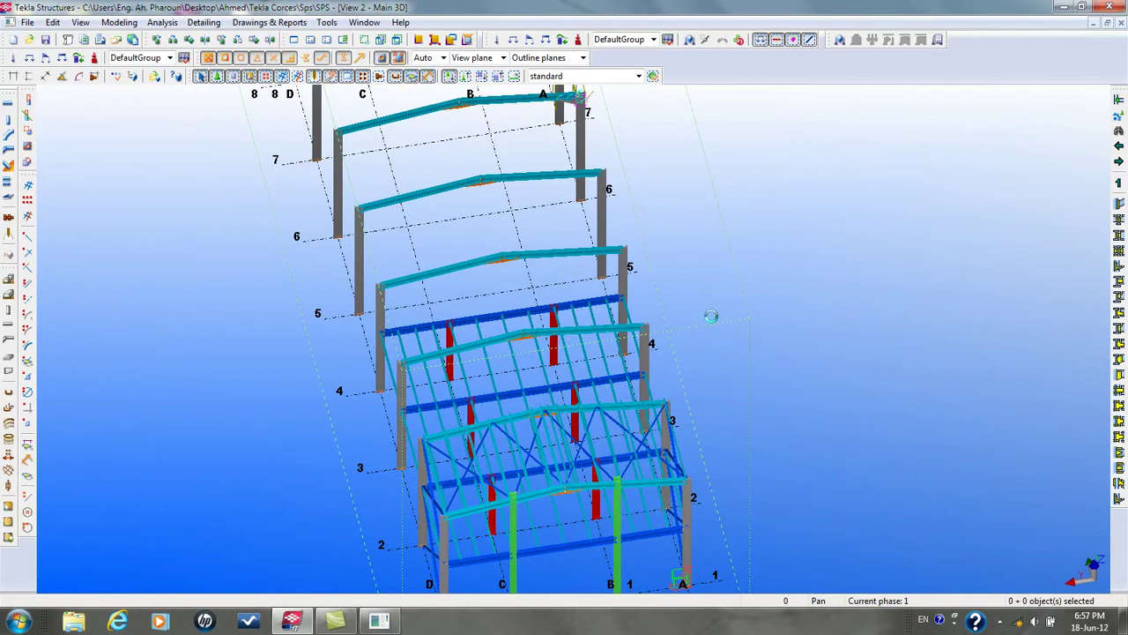
Open the help's steel components Connection Map and view the Clip angles page under Beam to beam framing
key("F1")
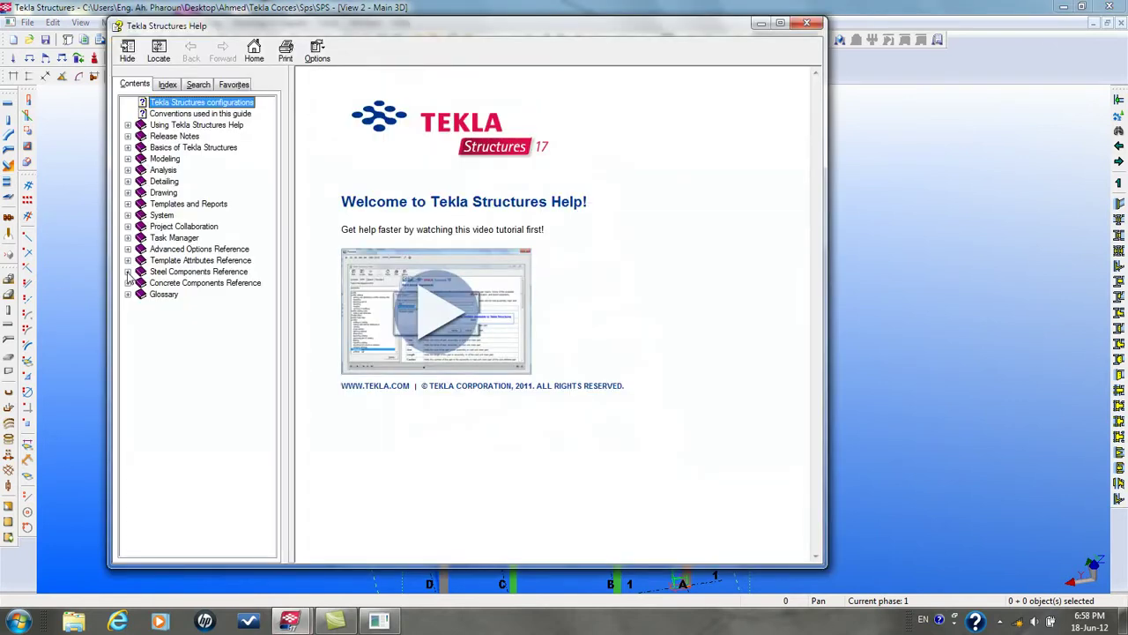
left_click(127, 272)
left_click(189, 385)
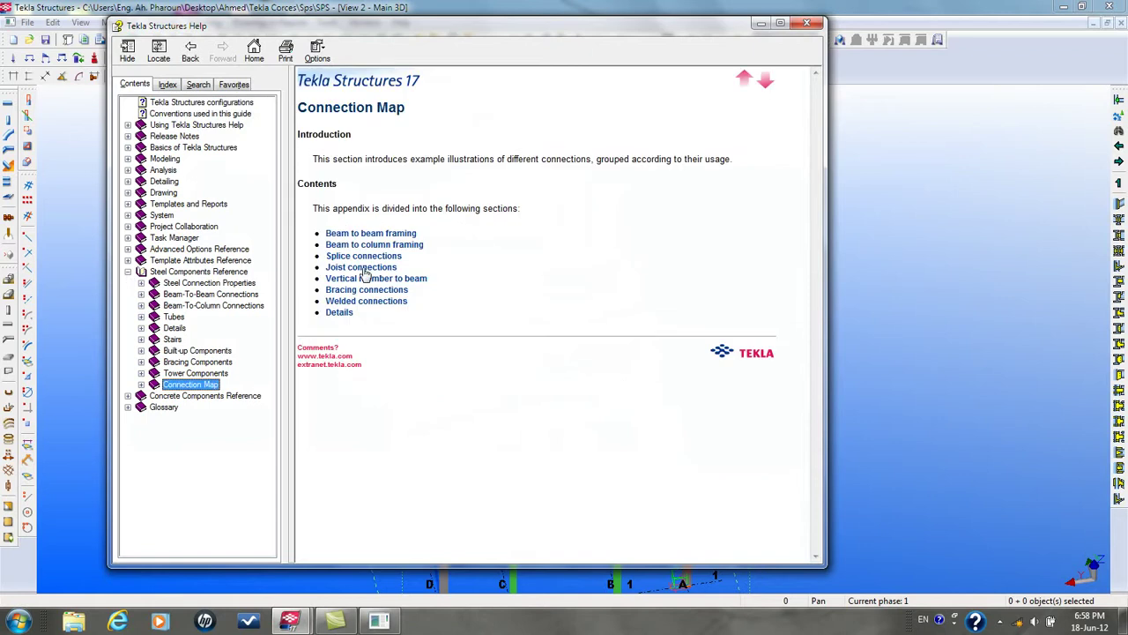
left_click(406, 234)
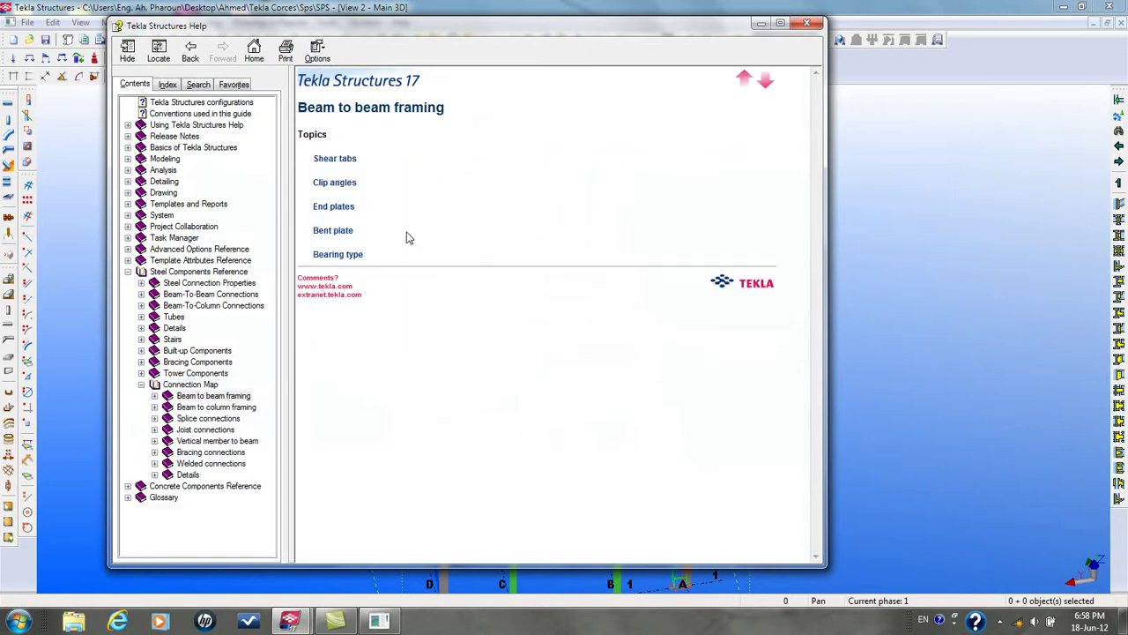
left_click(350, 185)
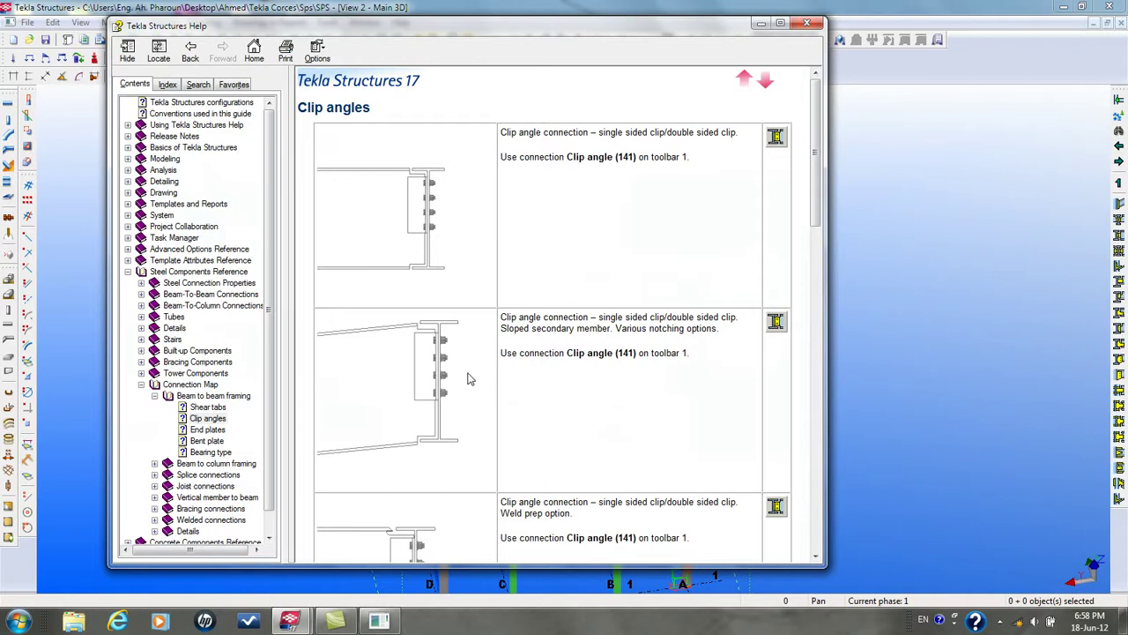
Read through the help's Clip angles page, covering the connections that use Clip angle (141) and Two sided clip angle (143)
scroll(468, 378, "down", 10)
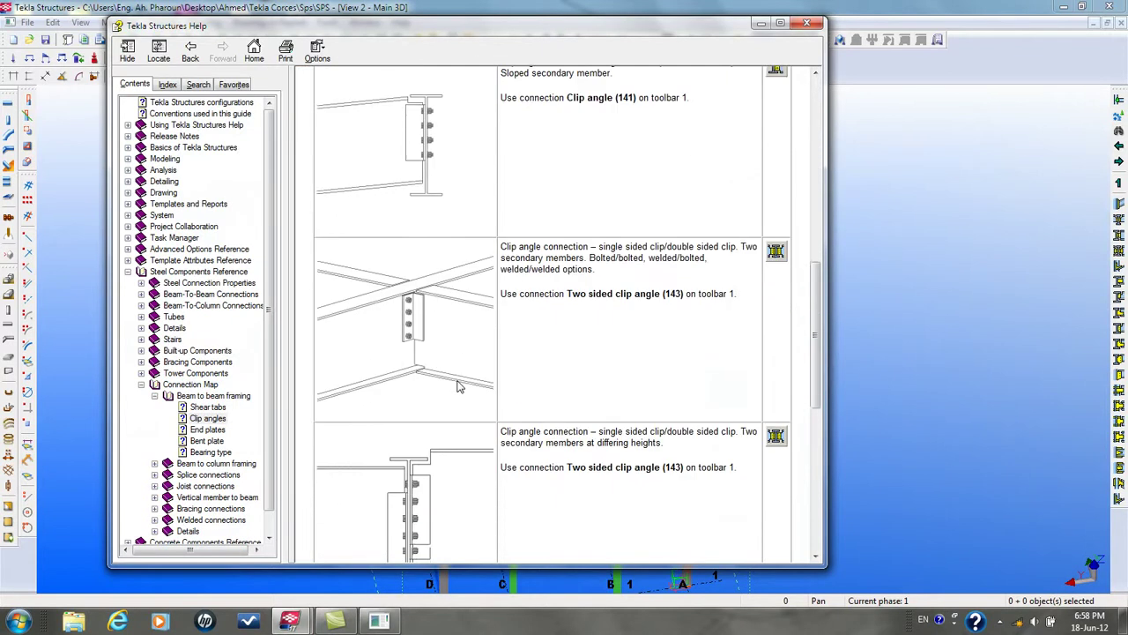
scroll(457, 385, "down", 1)
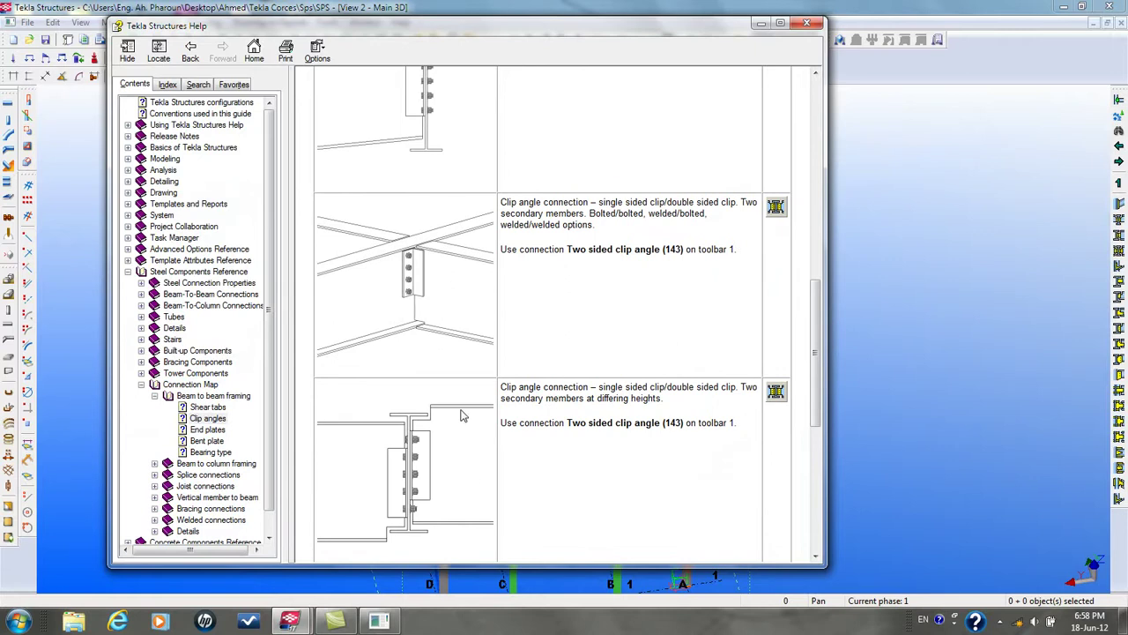
scroll(418, 476, "down", 3)
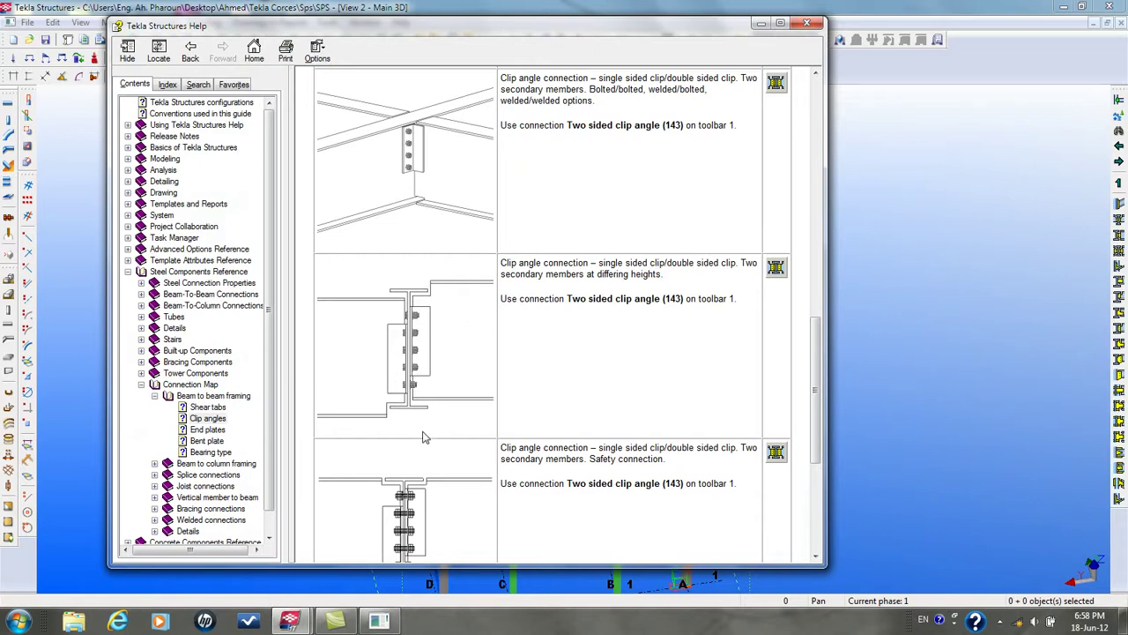
scroll(419, 392, "down", 1)
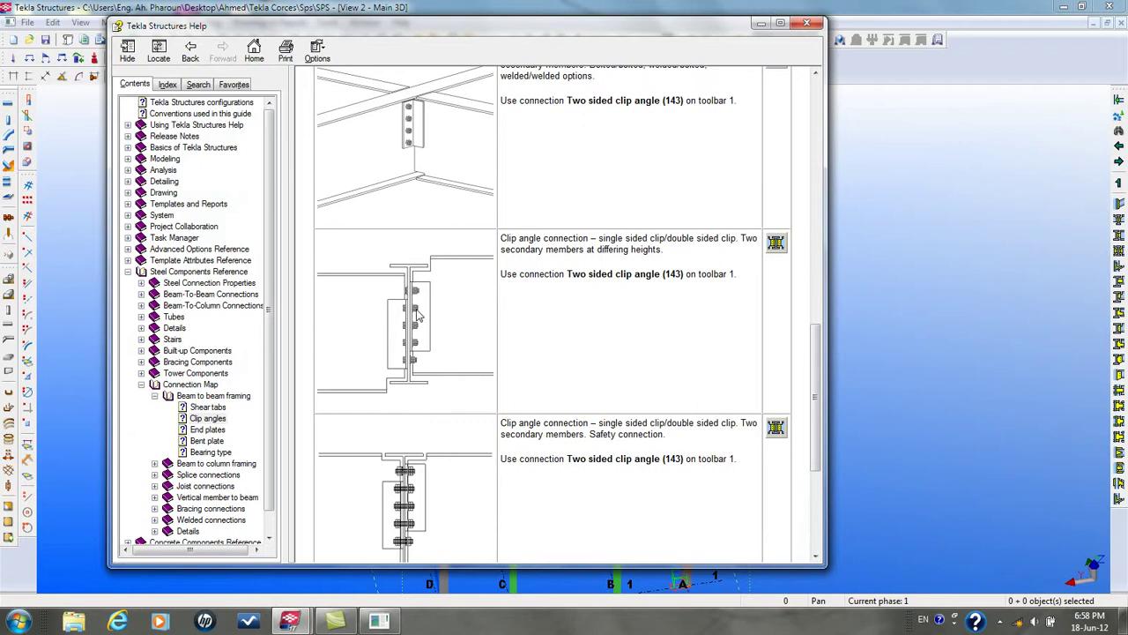
scroll(412, 319, "up", 2)
scroll(402, 317, "down", 5)
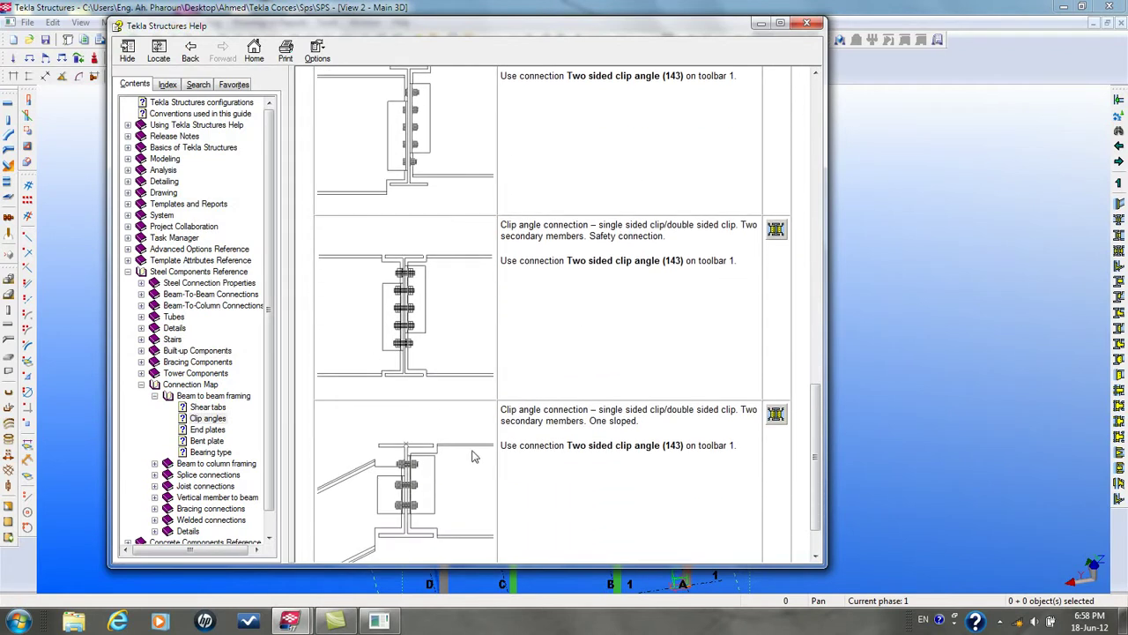
scroll(465, 459, "down", 2)
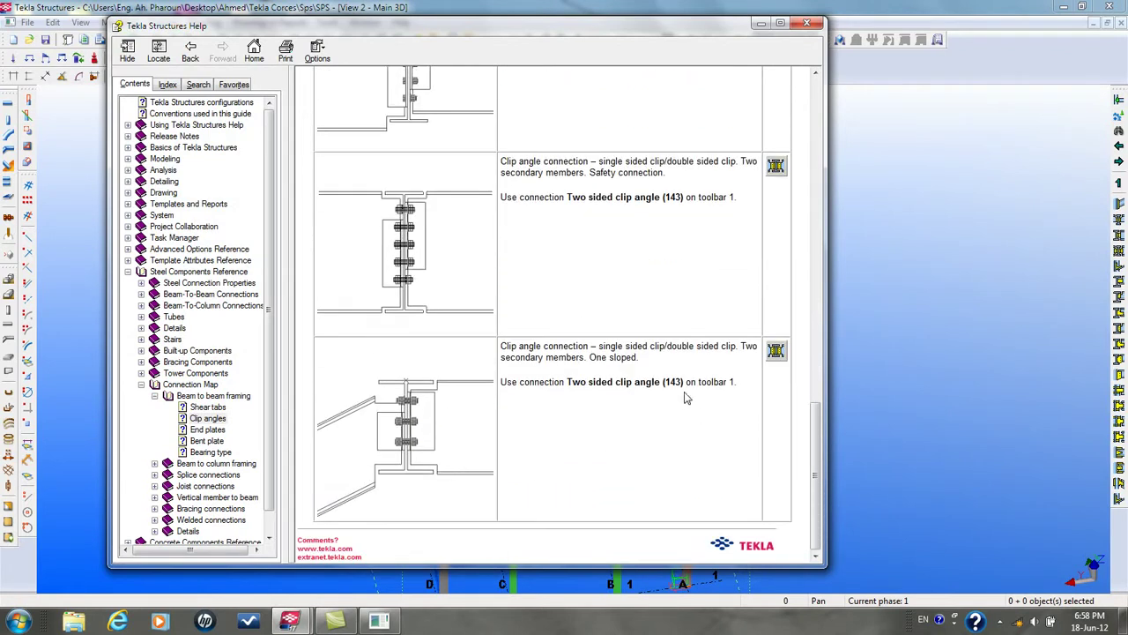
scroll(670, 394, "up", 7)
scroll(670, 392, "up", 8)
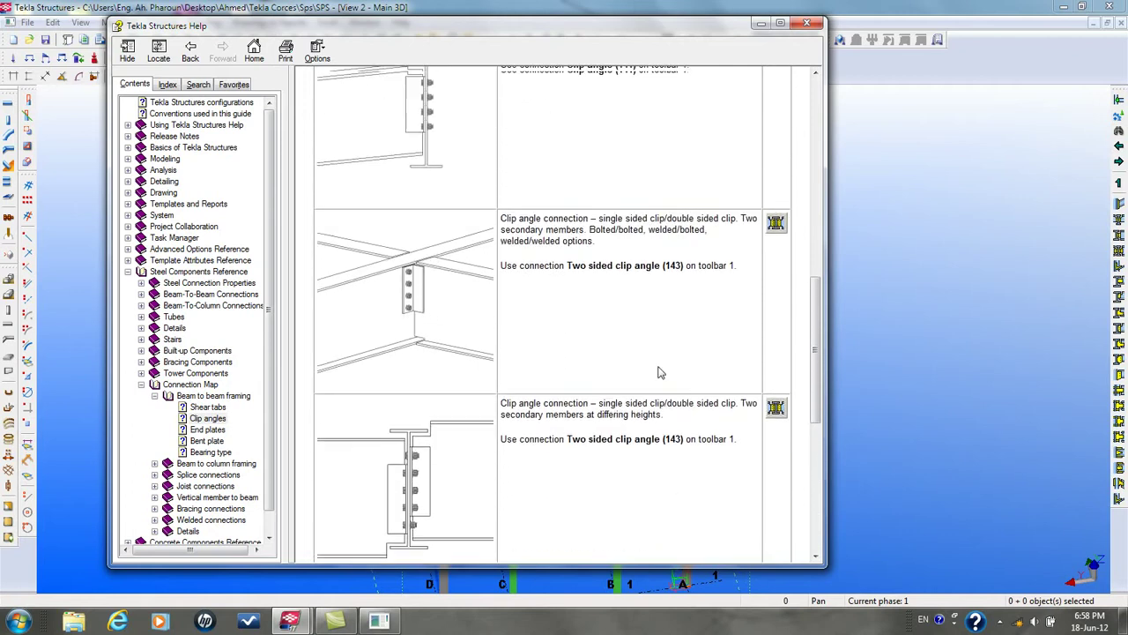
scroll(635, 328, "up", 15)
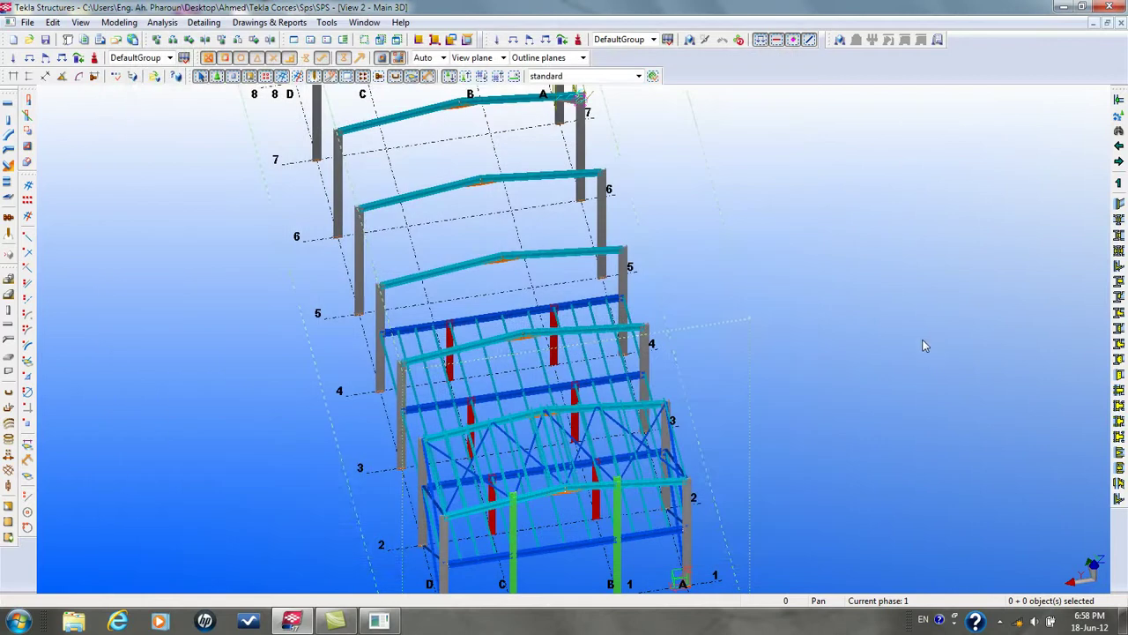
Switch to the Grid 1 view and inspect the bolted end plate connection between the EL+5 000 beam and the grid D column
left_click(688, 381)
key("ctrl+Tab")
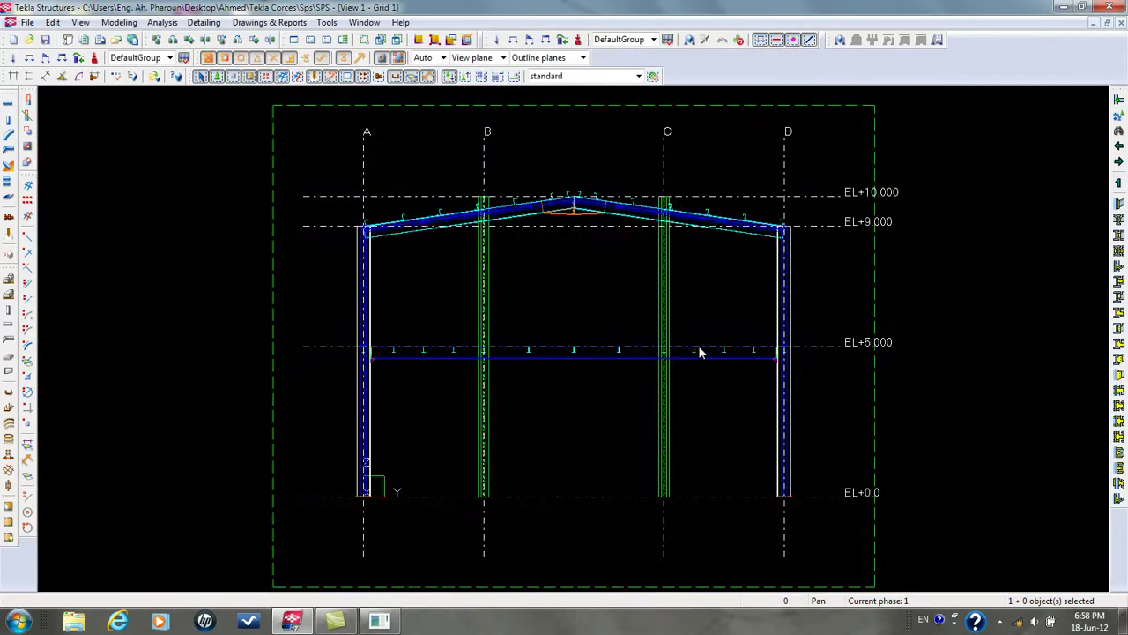
scroll(793, 352, "up", 5)
scroll(767, 330, "up", 4)
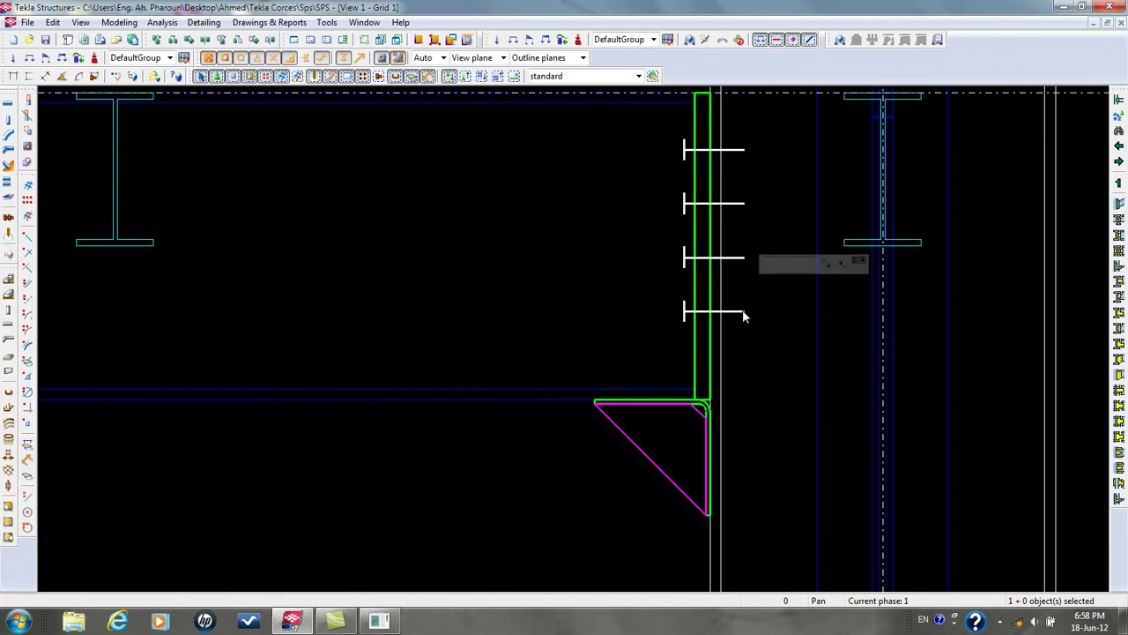
scroll(744, 318, "down", 4)
middle_click_drag(705, 435, 526, 425)
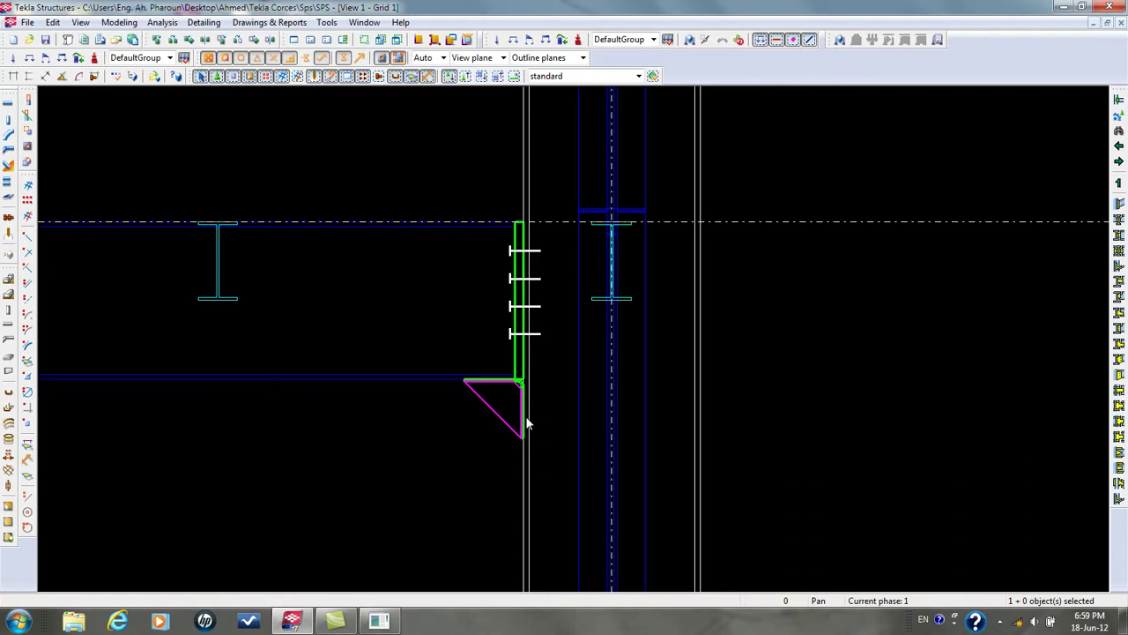
Try the IPE200 profile on the grid D column to test how the end plate connection follows the change
double_click(526, 176)
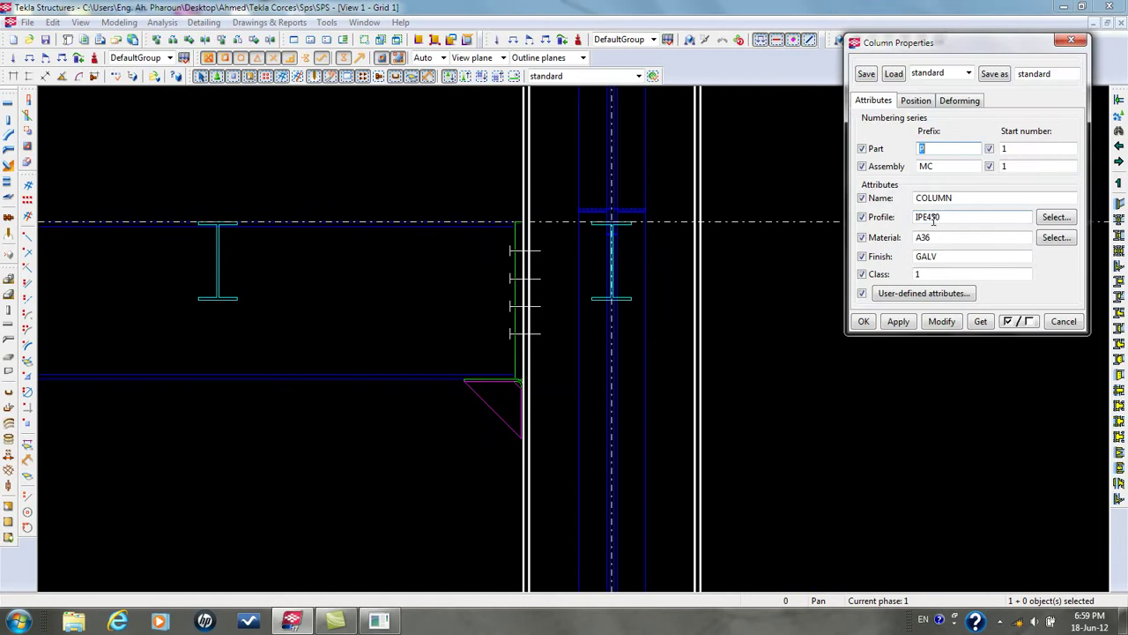
left_click_drag(925, 218, 1113, 224)
type("200")
left_click(958, 322)
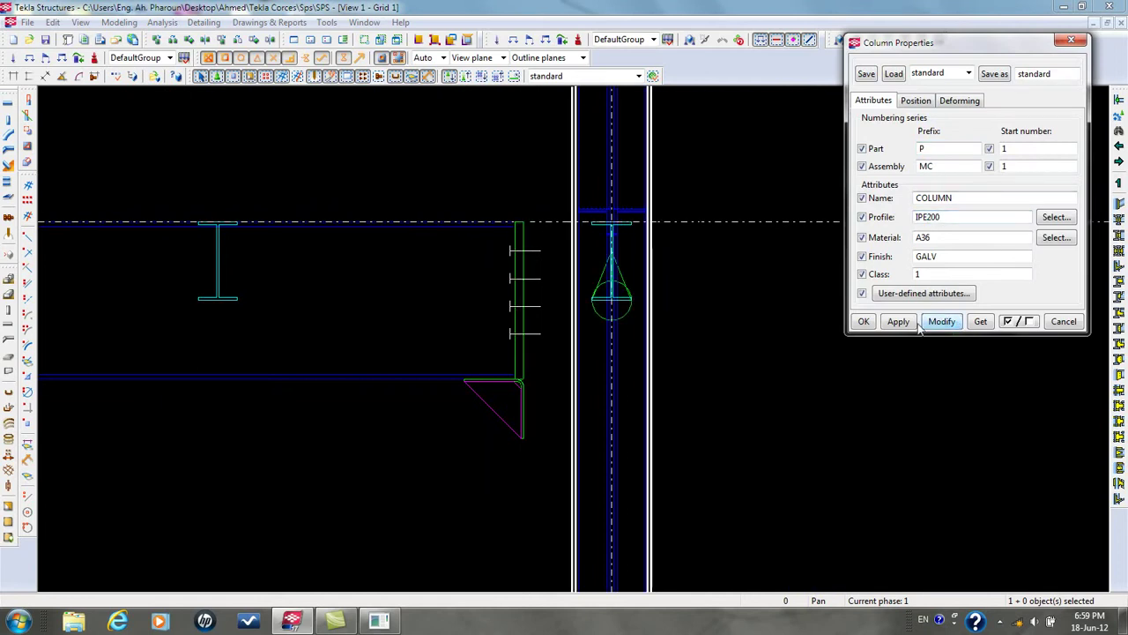
left_click(864, 321)
left_click(793, 304)
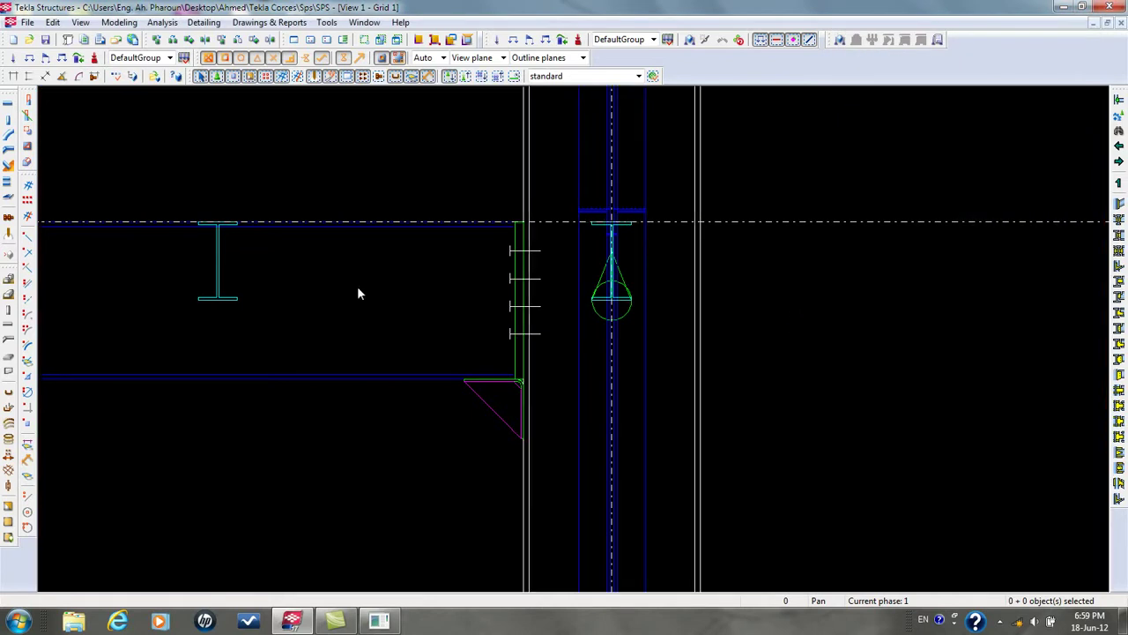
Open the end plate connection between the EL+5 000 beam and the grid D column in the custom component editor
left_click(465, 408)
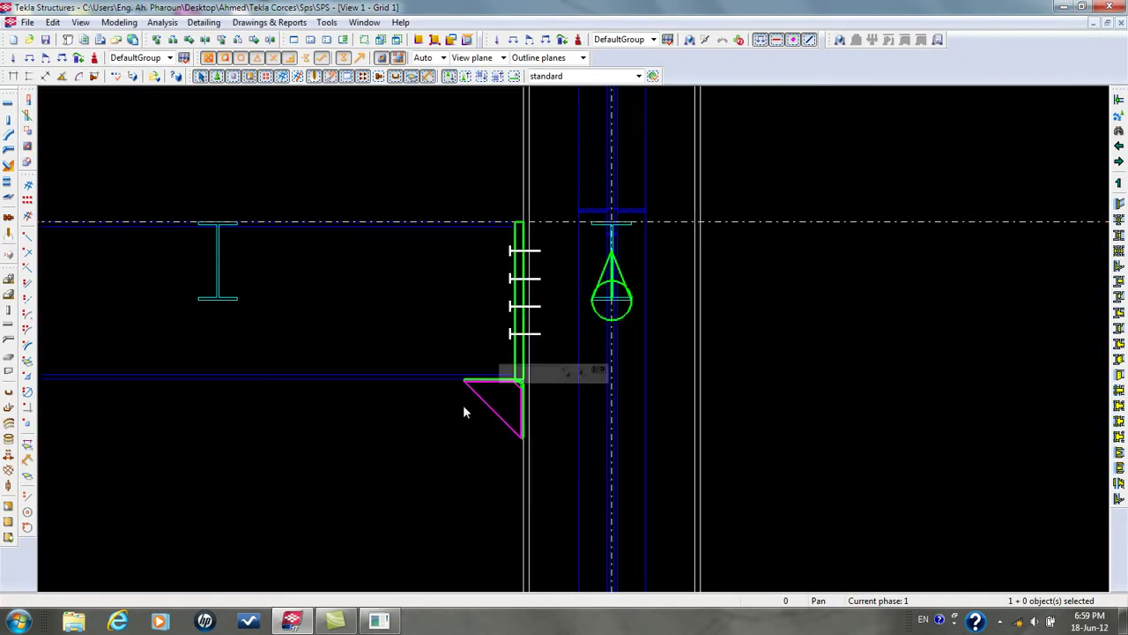
right_click(484, 408)
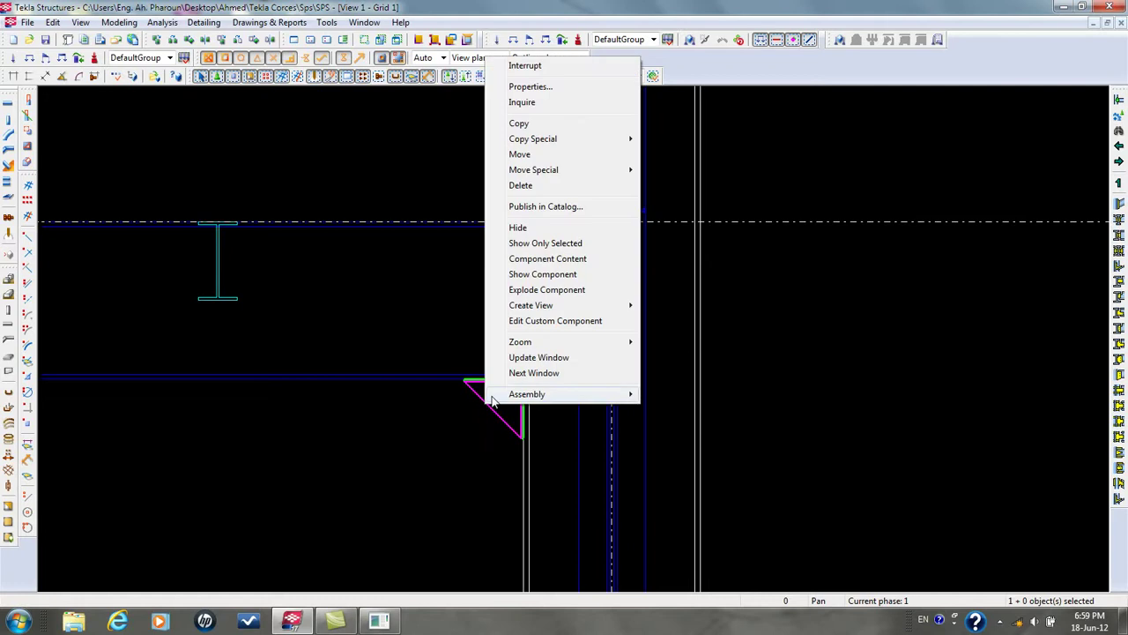
left_click(567, 323)
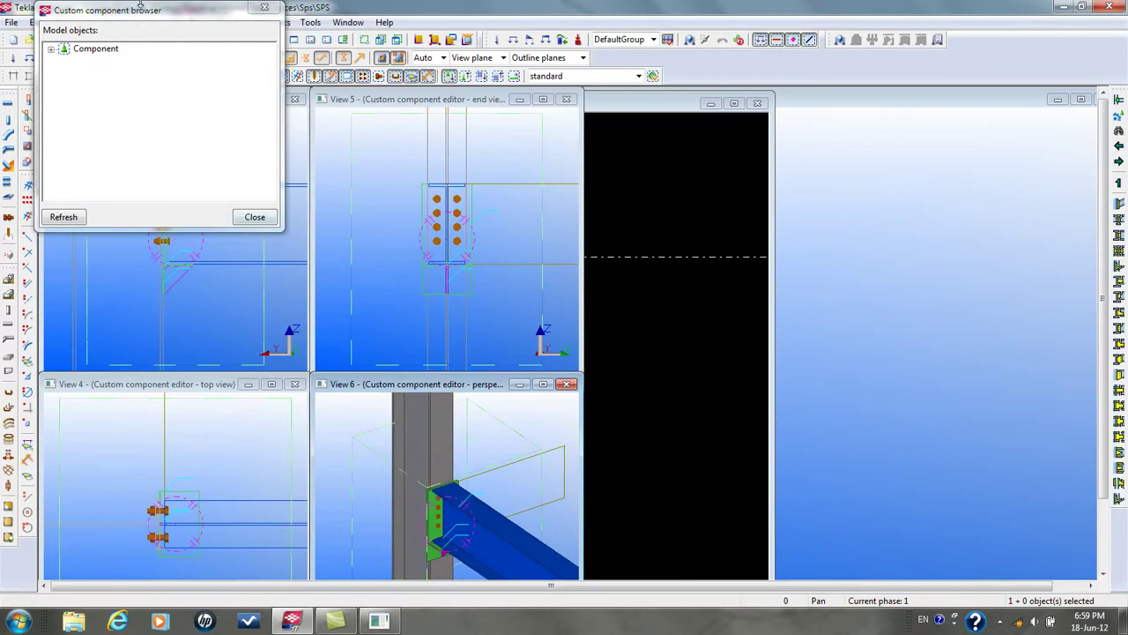
Rearrange the custom component editor's windows, maximize the perspective view and keep the component browser fully visible beside the connection
left_click_drag(133, 13, 760, 85)
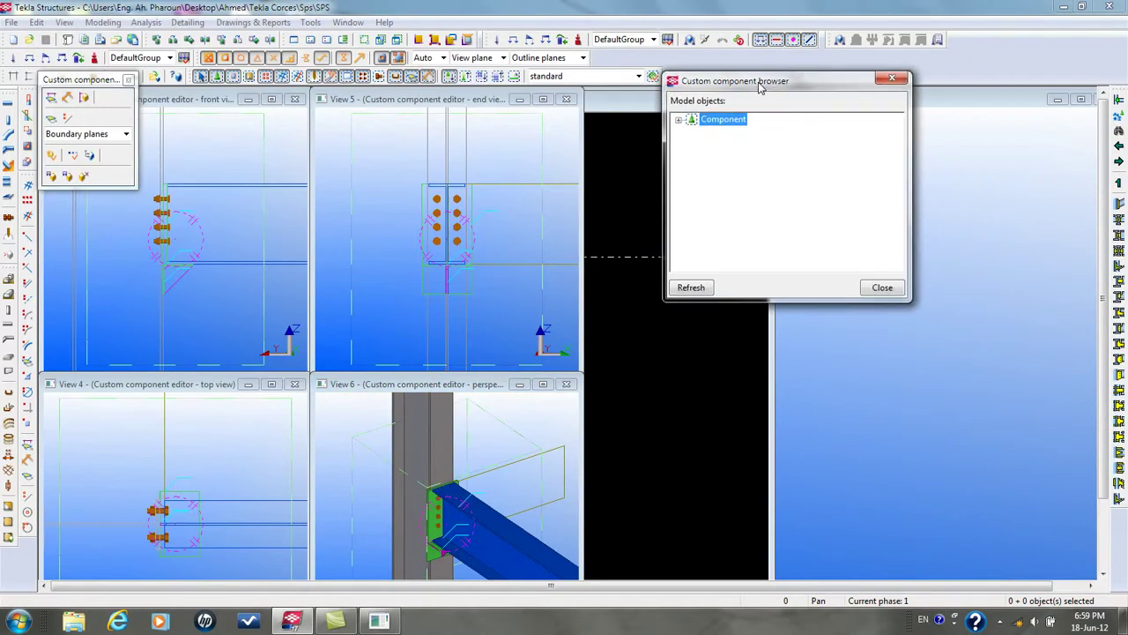
left_click_drag(68, 79, 108, 24)
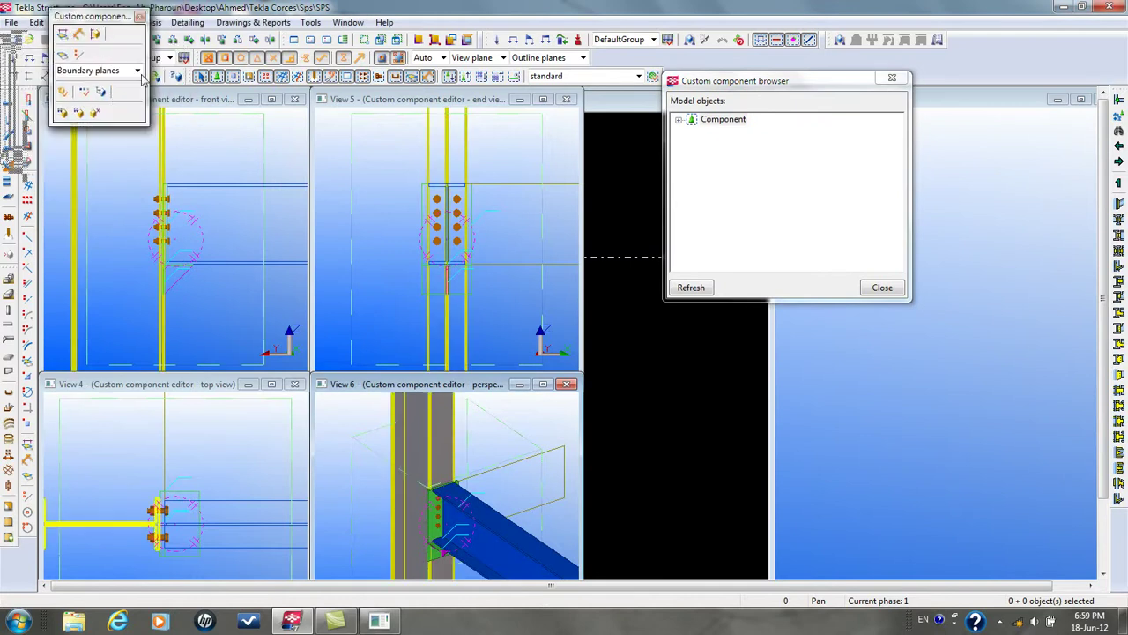
left_click_drag(746, 81, 2, 171)
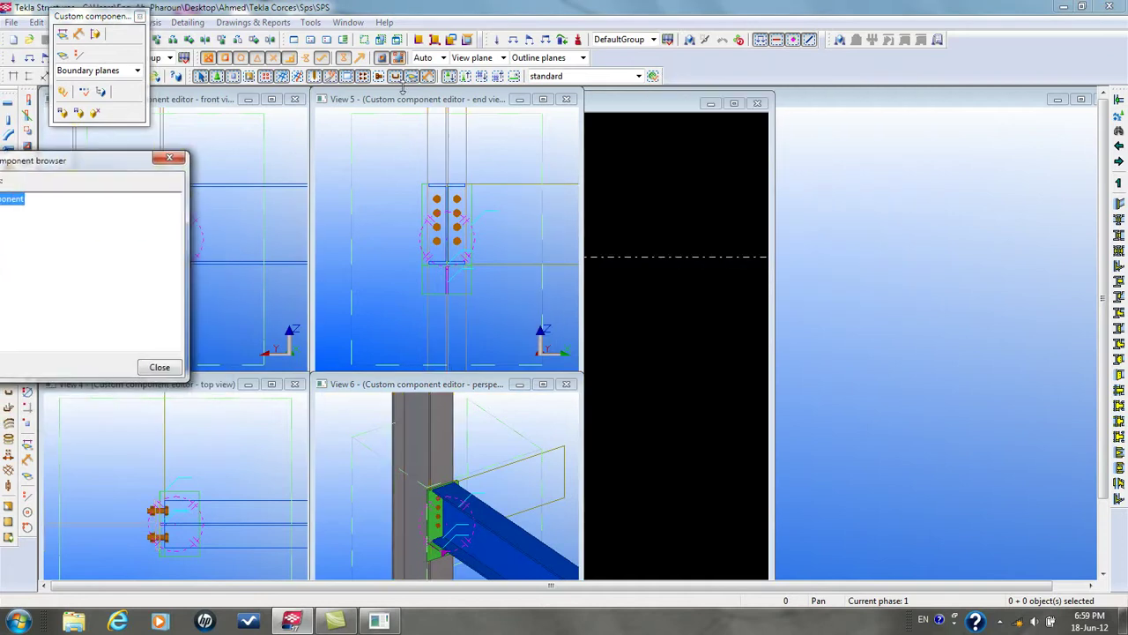
left_click_drag(410, 99, 624, 98)
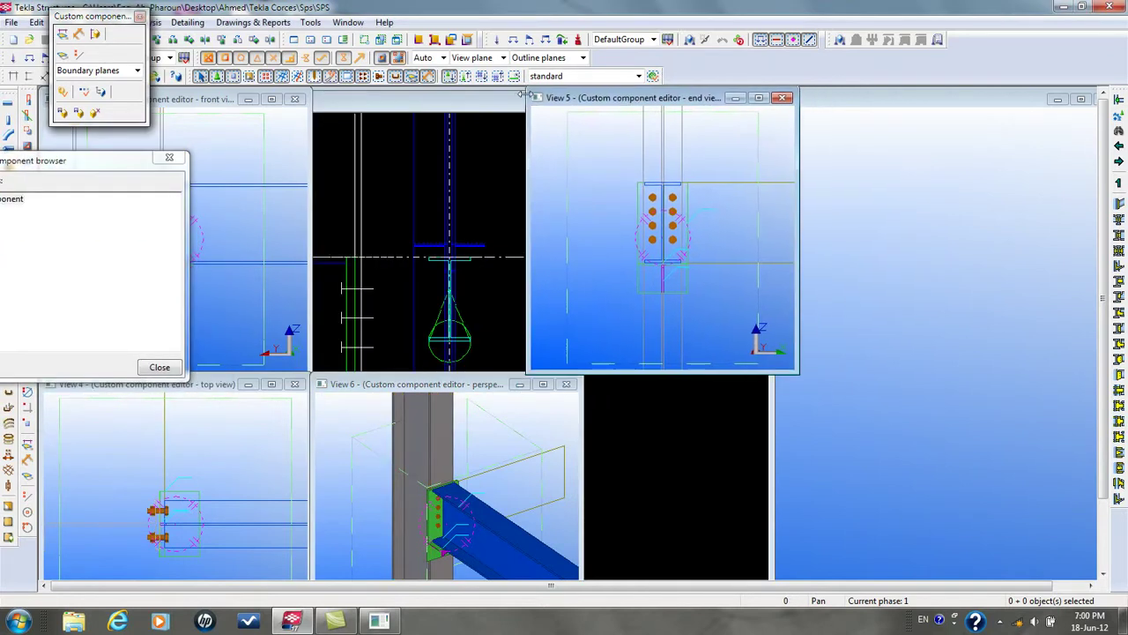
left_click_drag(210, 100, 374, 96)
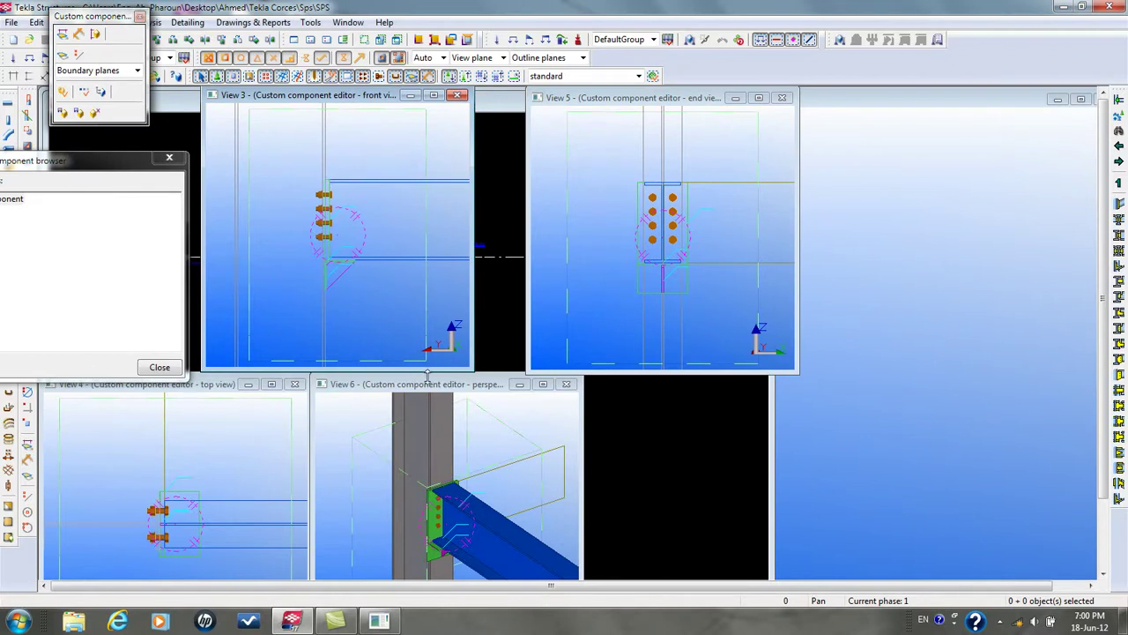
left_click_drag(429, 384, 473, 368)
left_click_drag(227, 388, 299, 375)
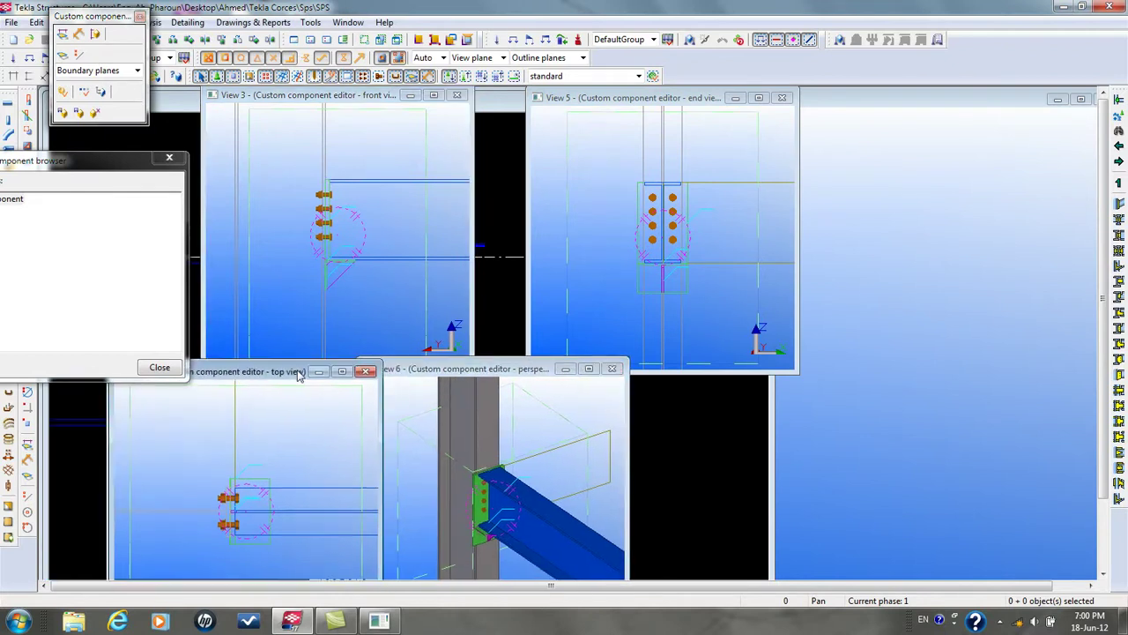
double_click(491, 370)
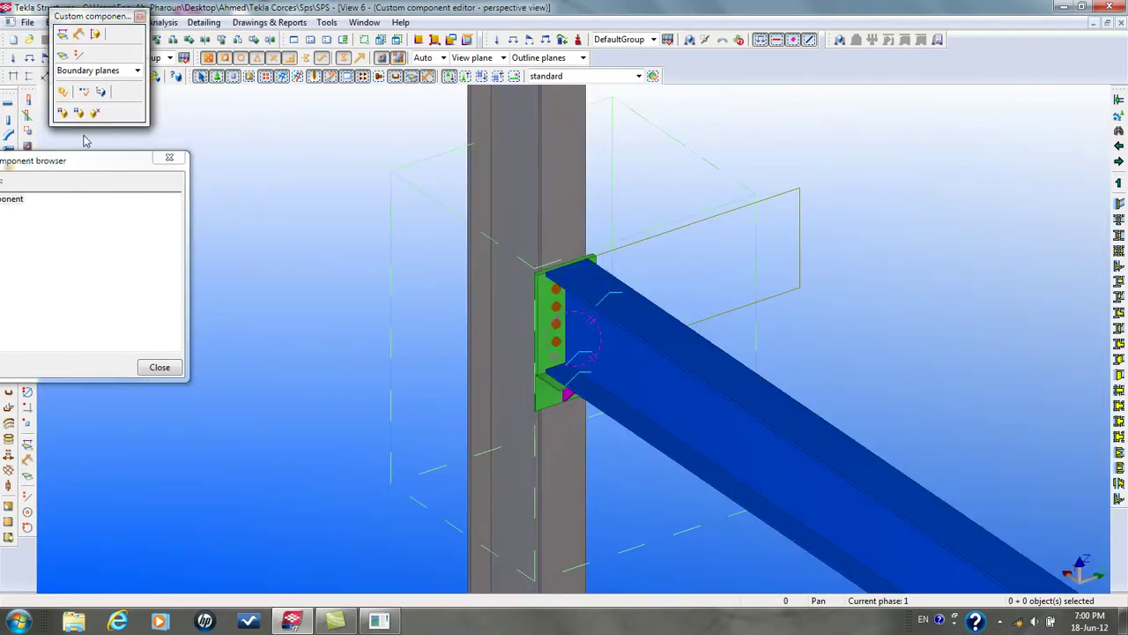
left_click_drag(79, 162, 156, 146)
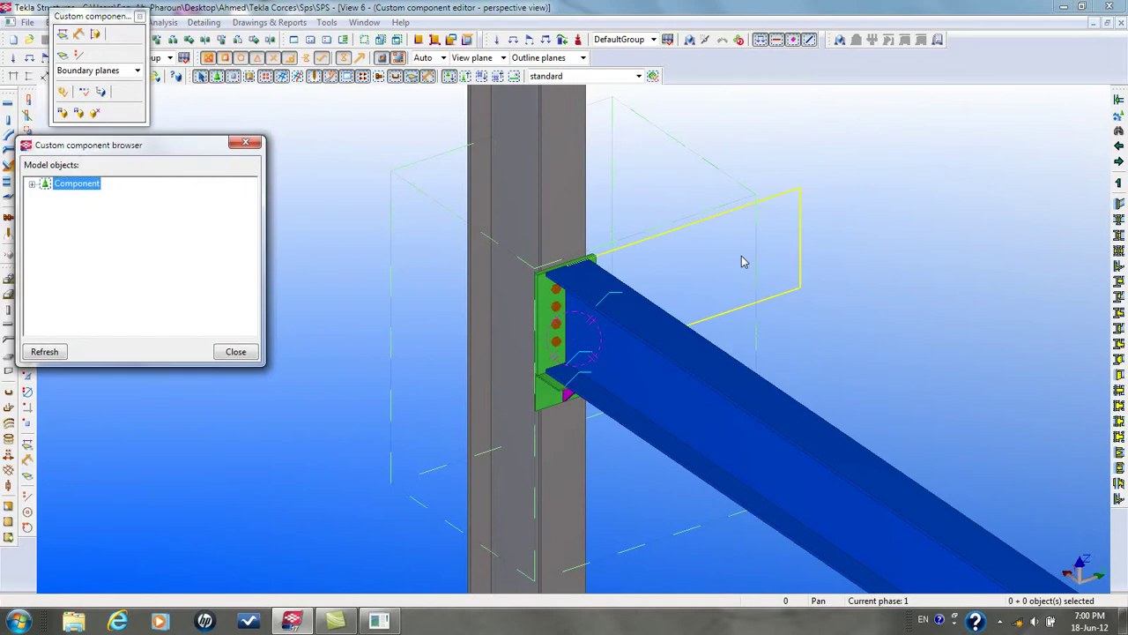
Inspect the connection's end plate, bolts and seat angle from several sides, and select the end plate to locate it among the component objects
scroll(743, 261, "up", 5)
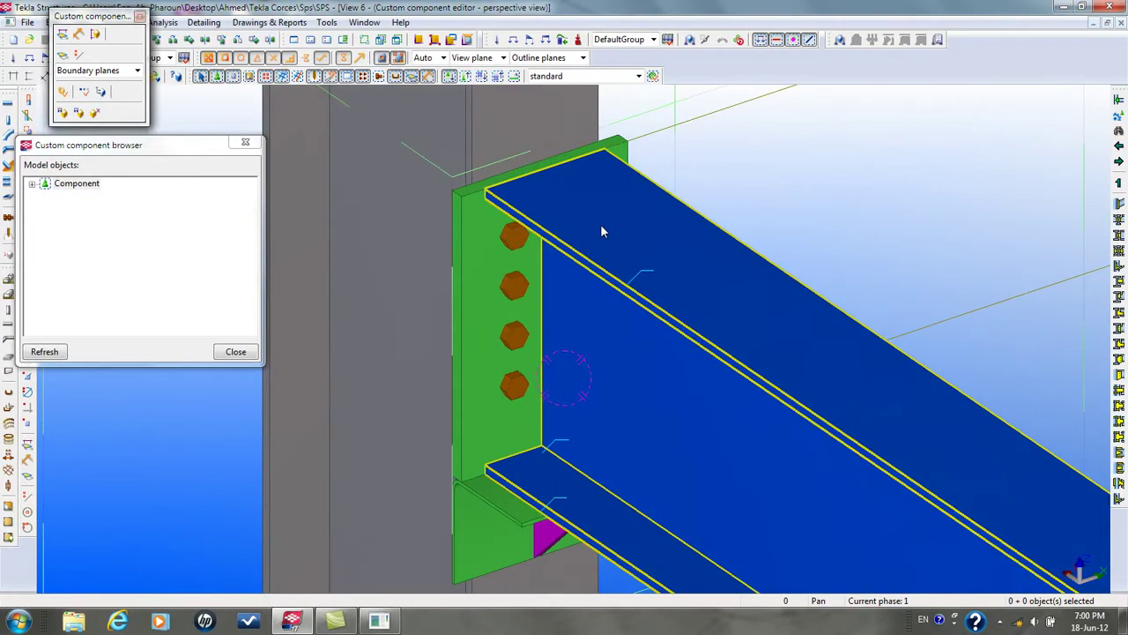
scroll(602, 227, "down", 5)
middle_click_drag(650, 221, 576, 232, "ctrl")
scroll(567, 213, "up", 3)
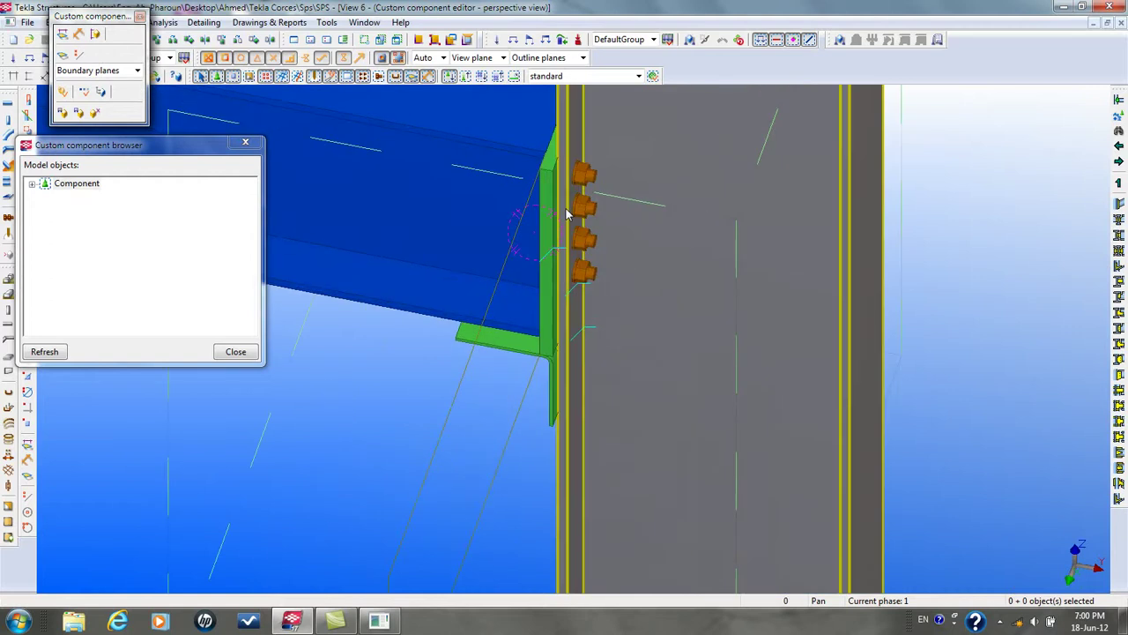
scroll(580, 167, "down", 3)
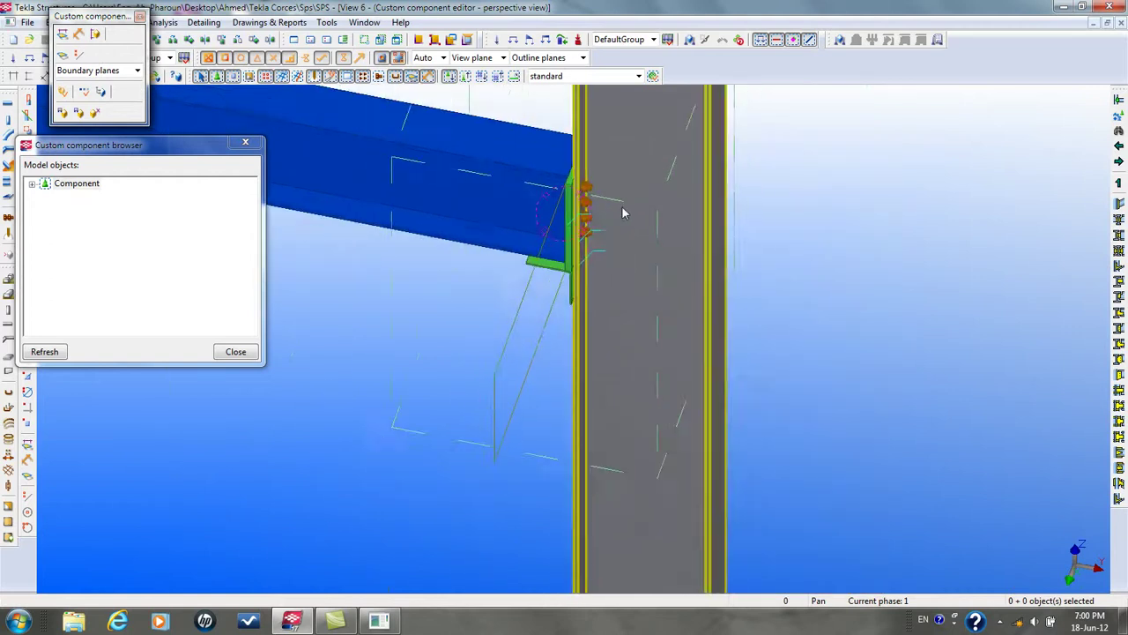
middle_click_drag(625, 212, 697, 302, "ctrl")
scroll(606, 182, "up", 3)
scroll(607, 183, "up", 5)
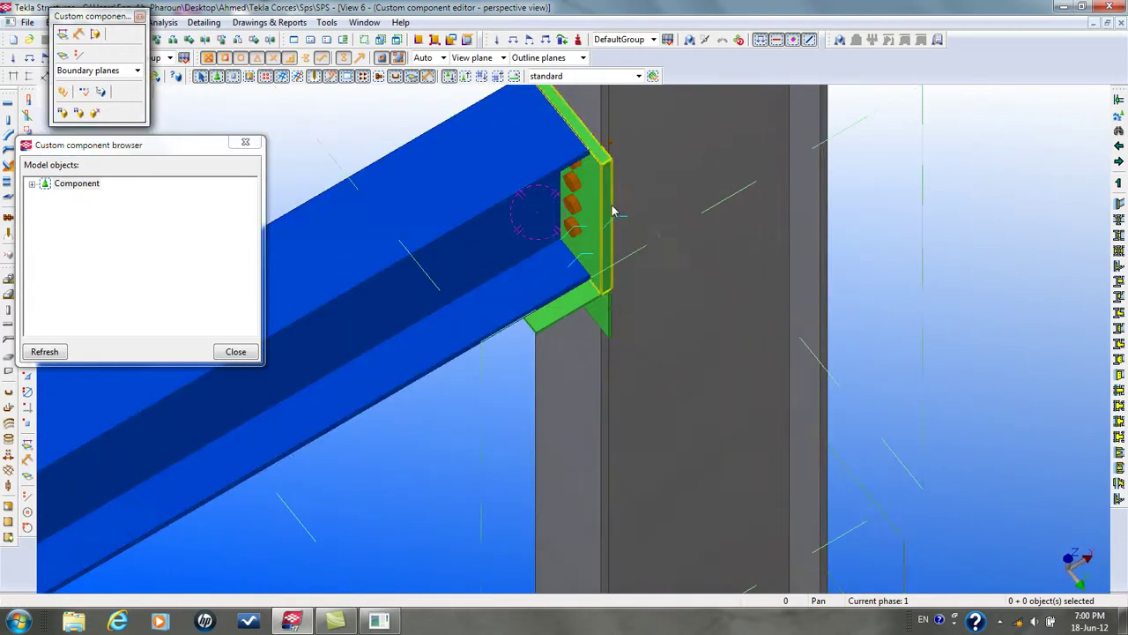
left_click(592, 201)
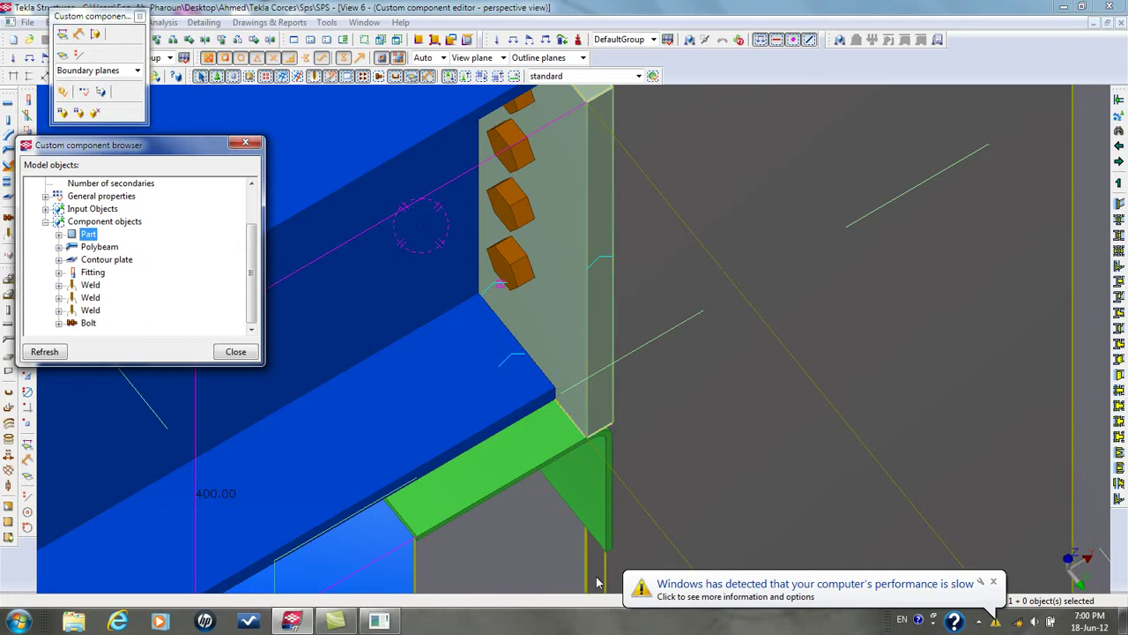
Respond to the Windows performance notification by changing the color scheme to Windows 7 Basic
left_click(810, 599)
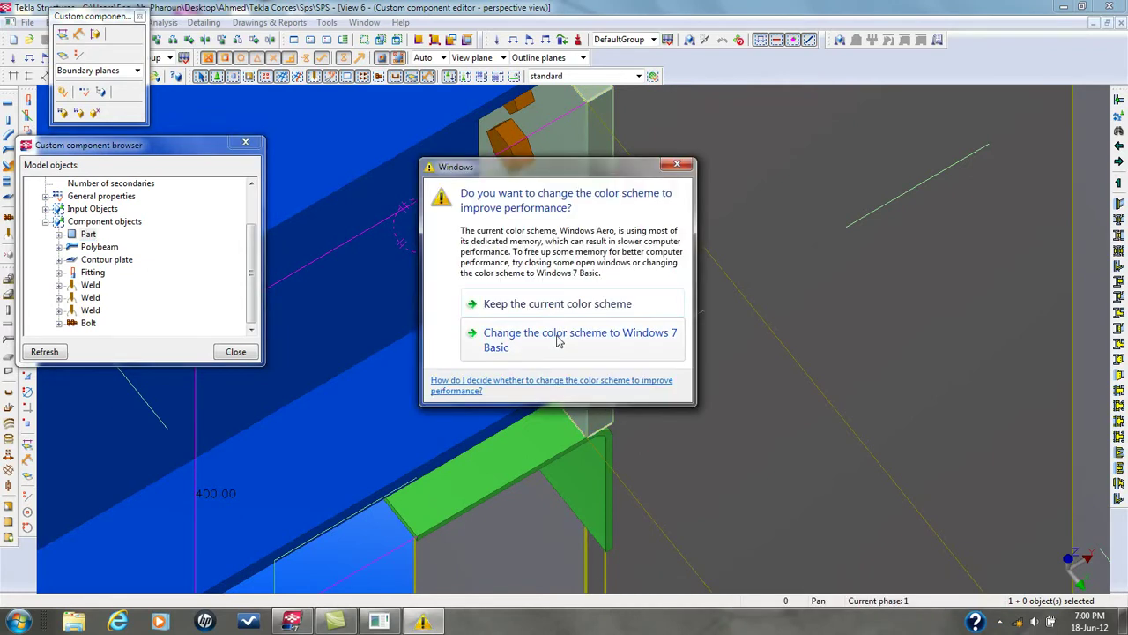
left_click(555, 340)
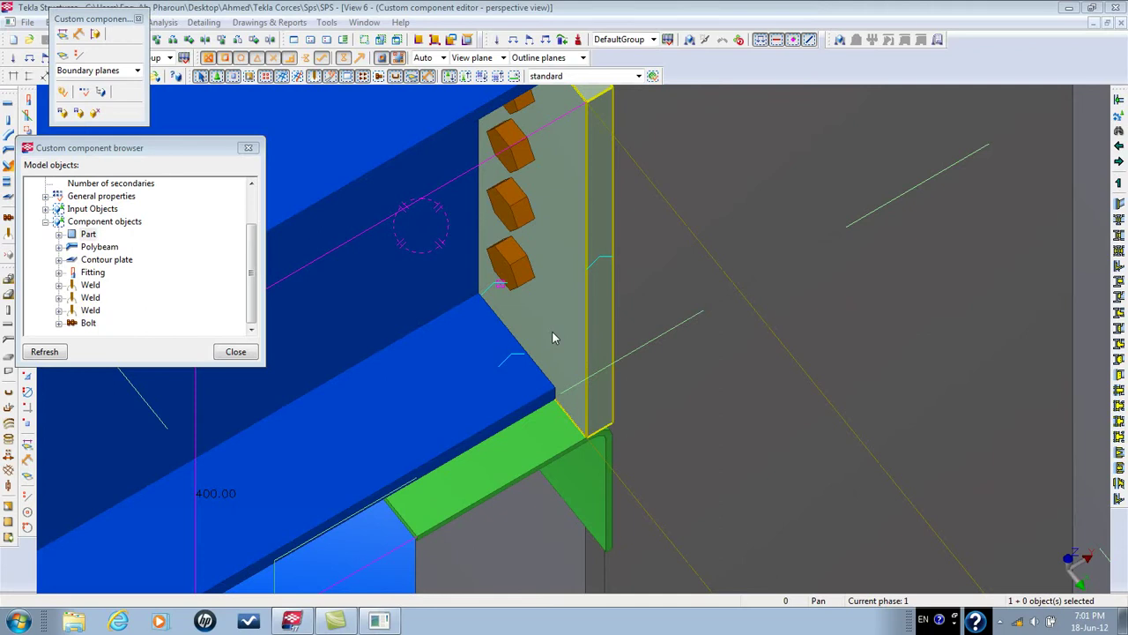
Try to bind the beam's end fitting to a face plane of the column
middle_click_drag(552, 330, 638, 482, "ctrl")
left_click(653, 440)
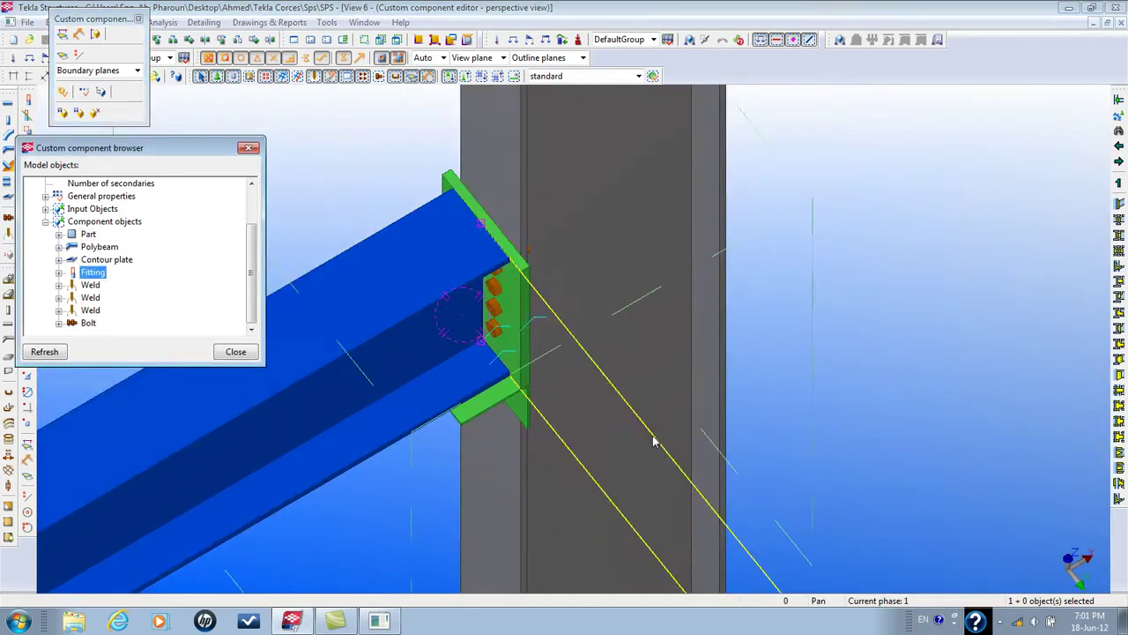
right_click(653, 441)
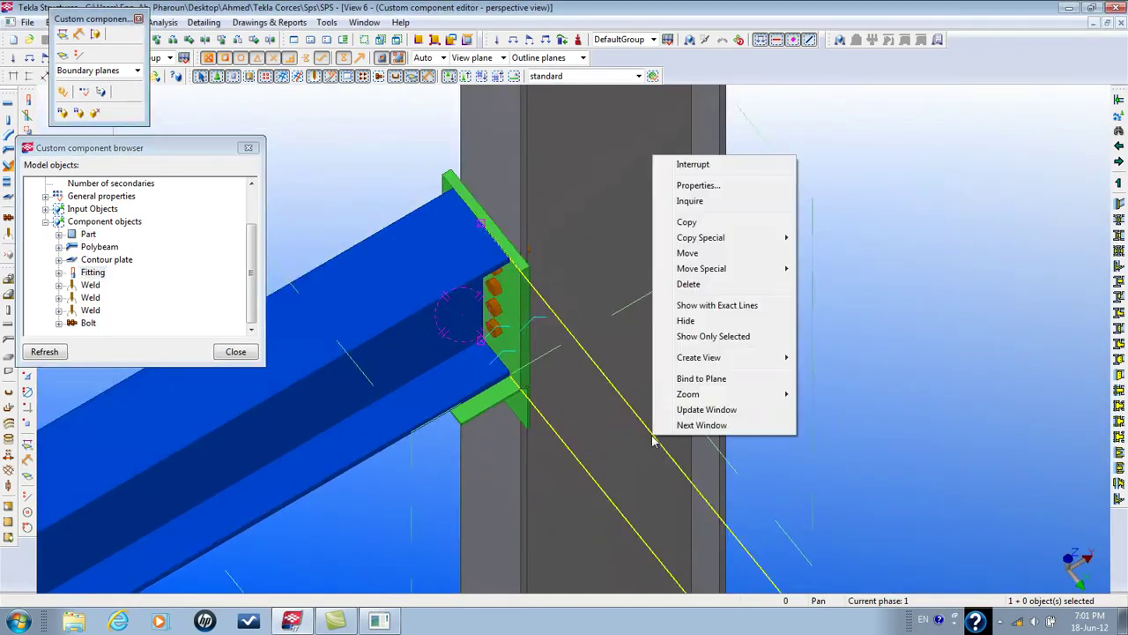
left_click(715, 379)
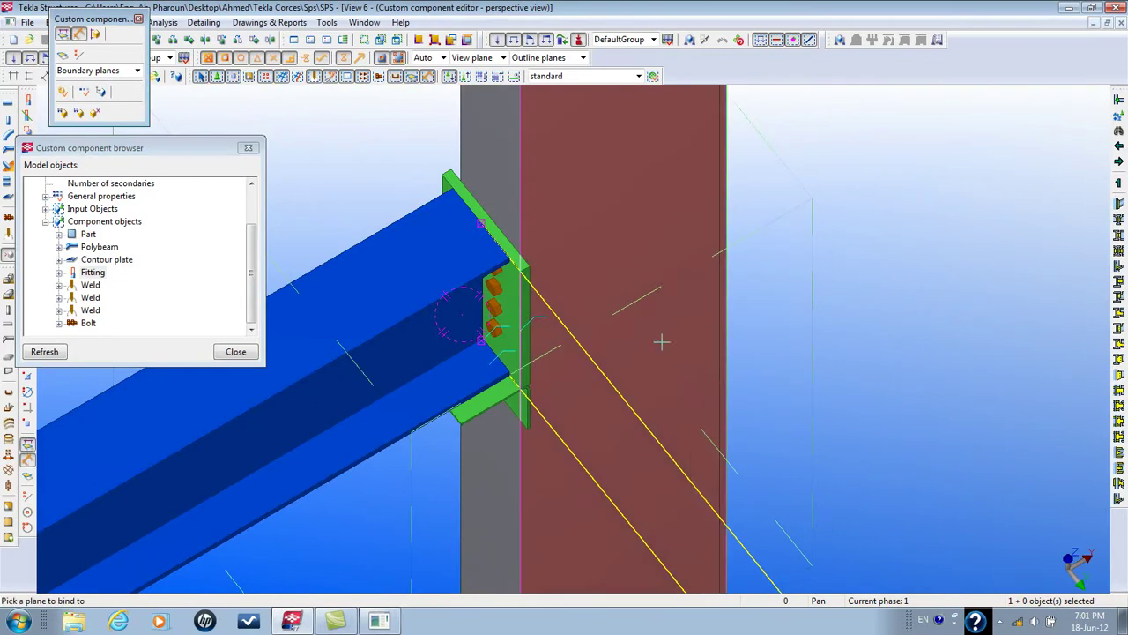
scroll(648, 242, "up", 5)
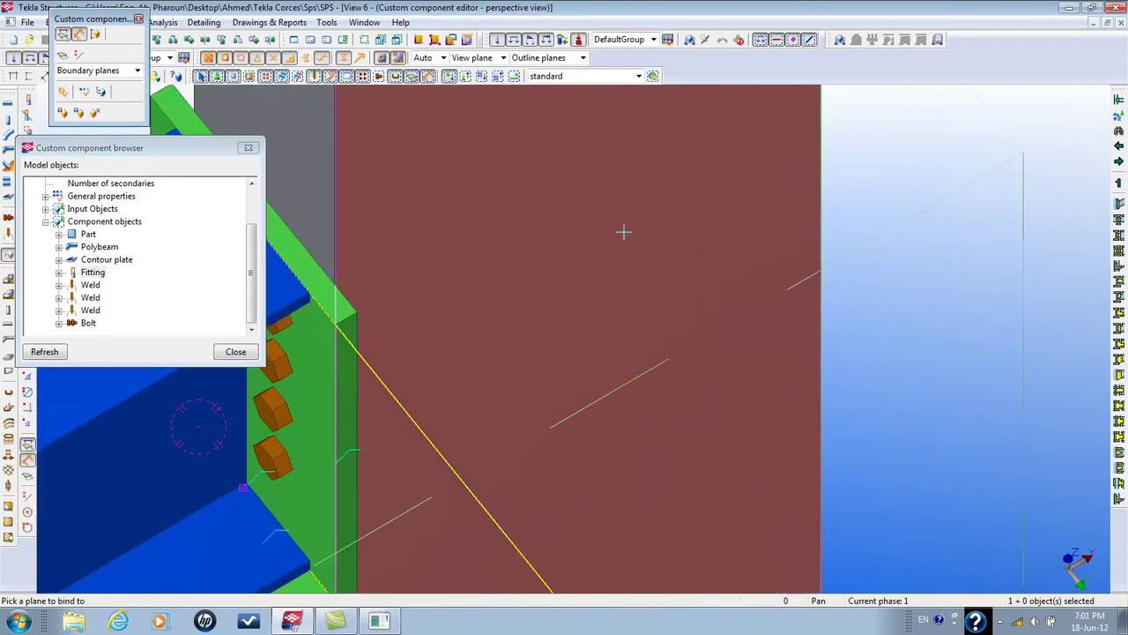
scroll(623, 231, "down", 5)
middle_click_drag(629, 232, 406, 265)
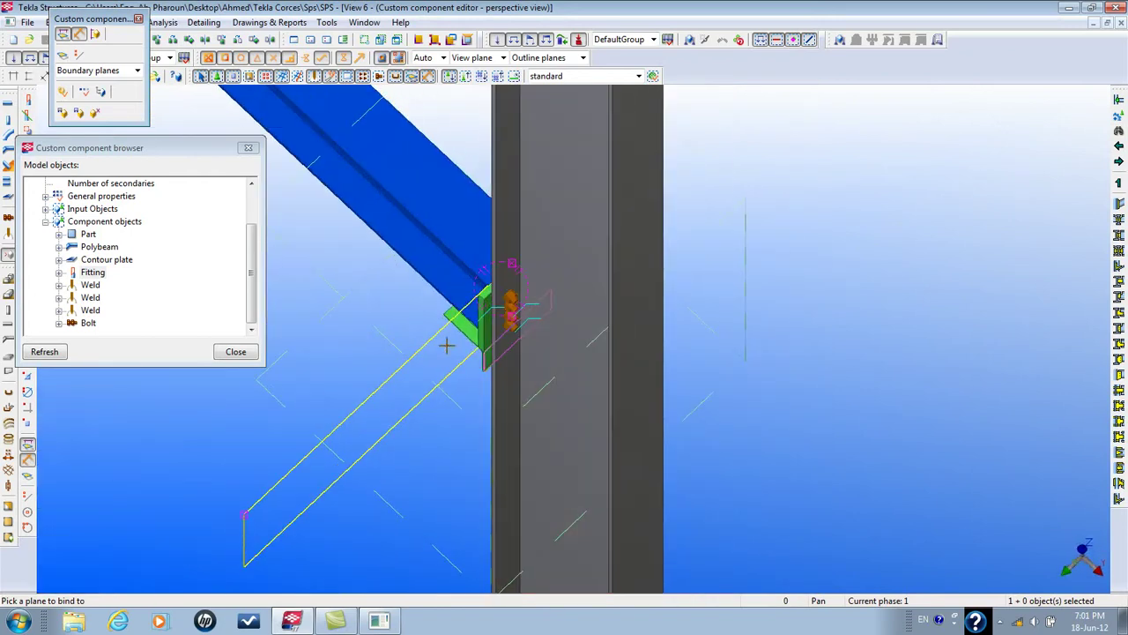
left_click(560, 335)
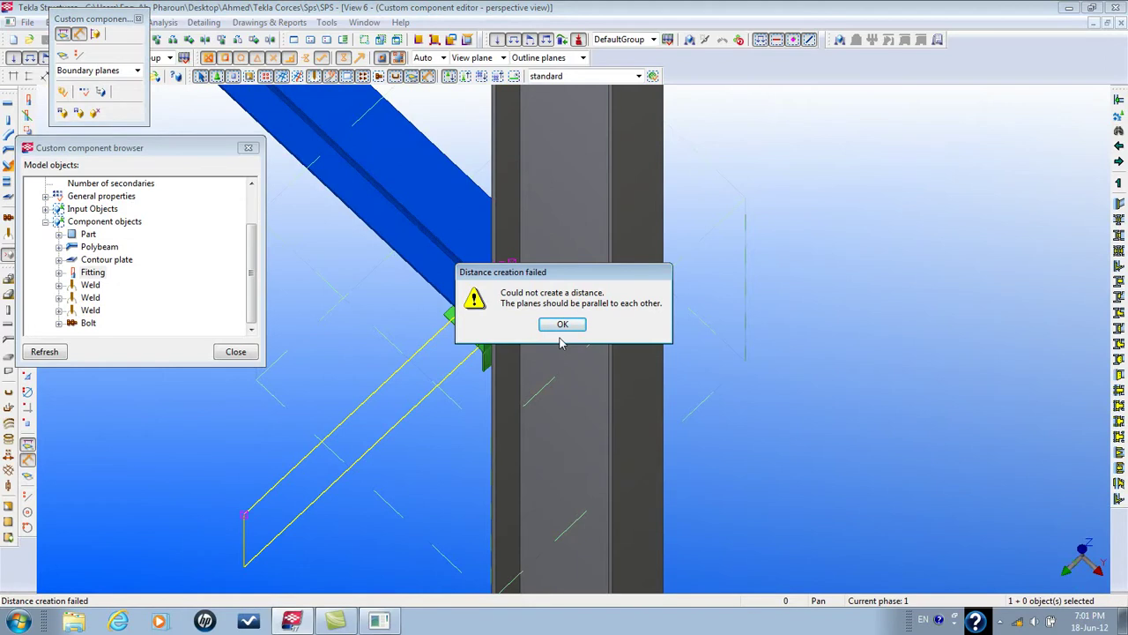
left_click(562, 325)
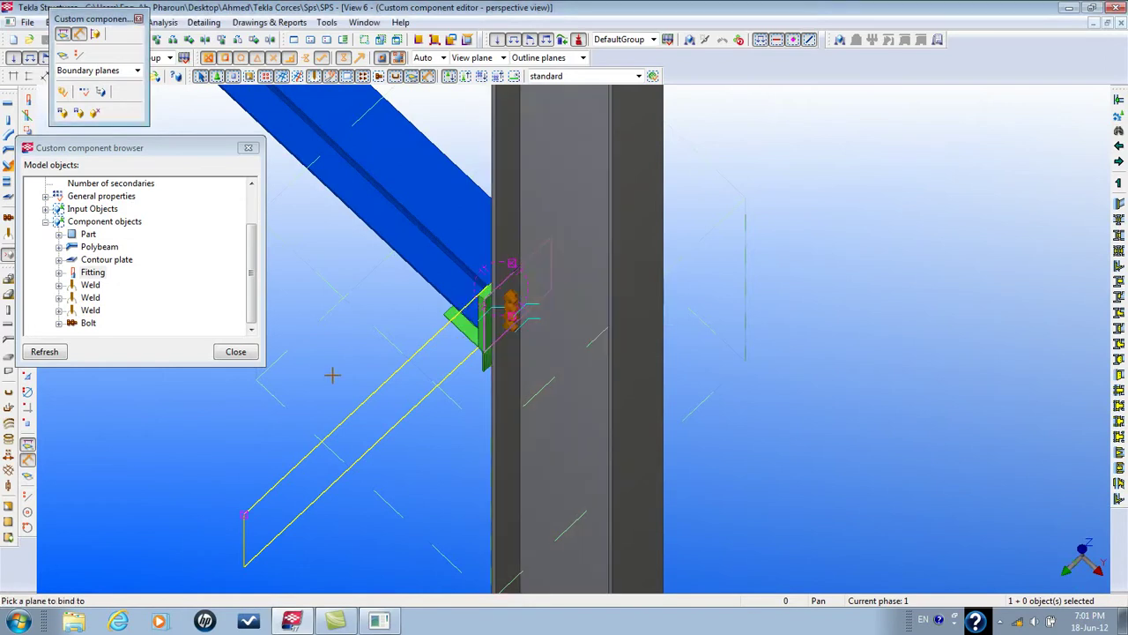
Bind the beam's end fitting to the end plate's face on the beam side
middle_click_drag(327, 371, 608, 325, "ctrl")
scroll(543, 285, "up", 5)
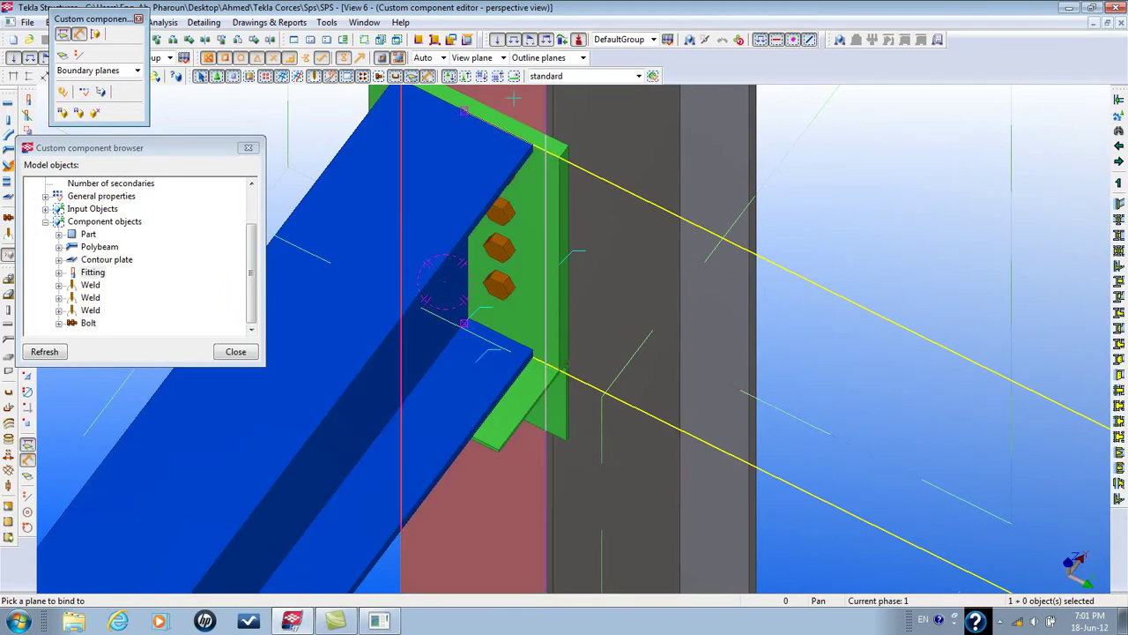
middle_click_drag(514, 99, 561, 444, "ctrl")
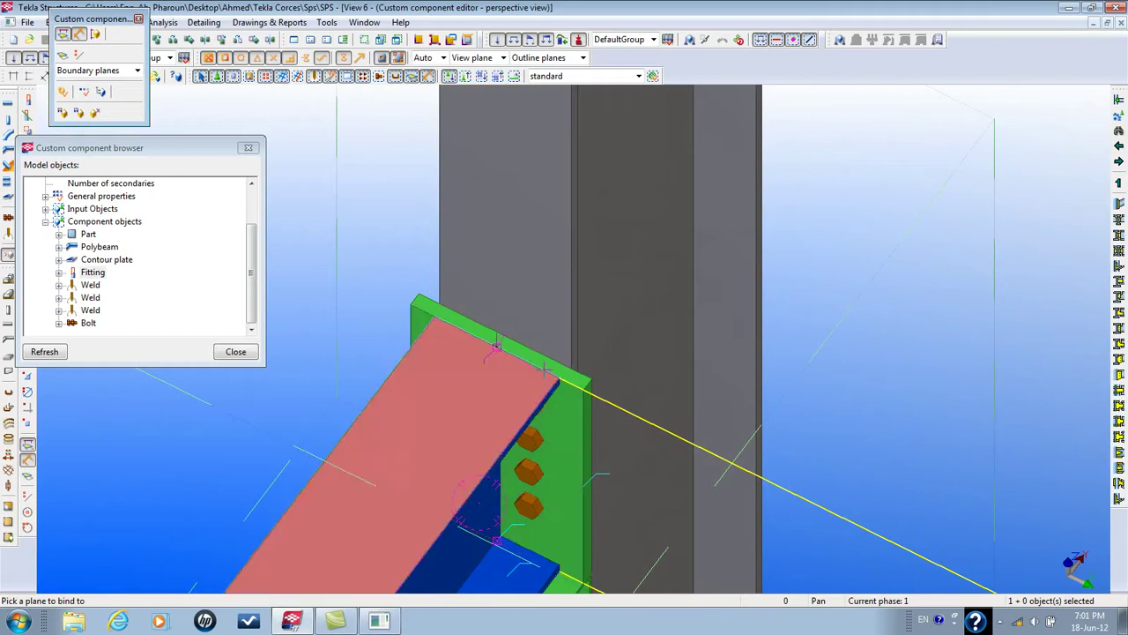
scroll(519, 353, "up", 5)
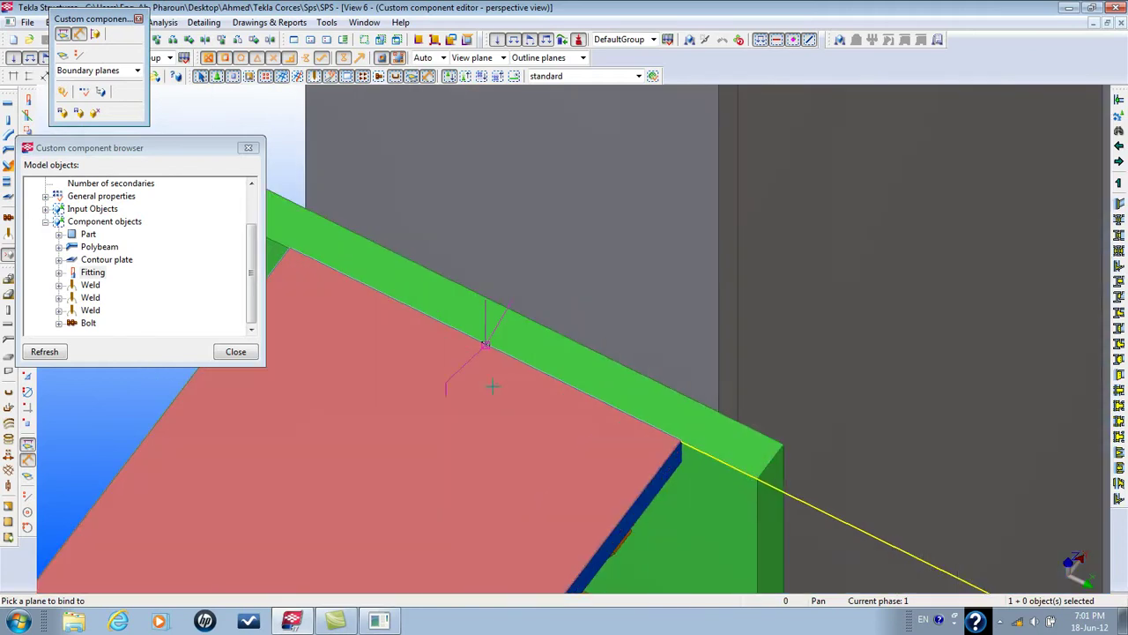
scroll(490, 382, "down", 3)
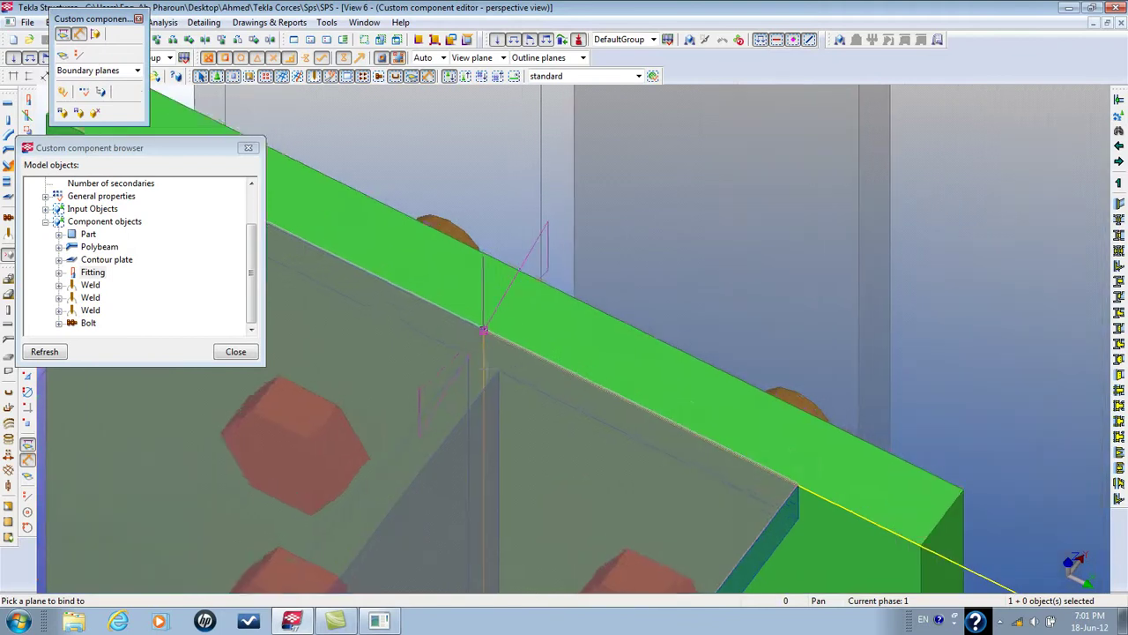
middle_click_drag(483, 330, 530, 327, "ctrl")
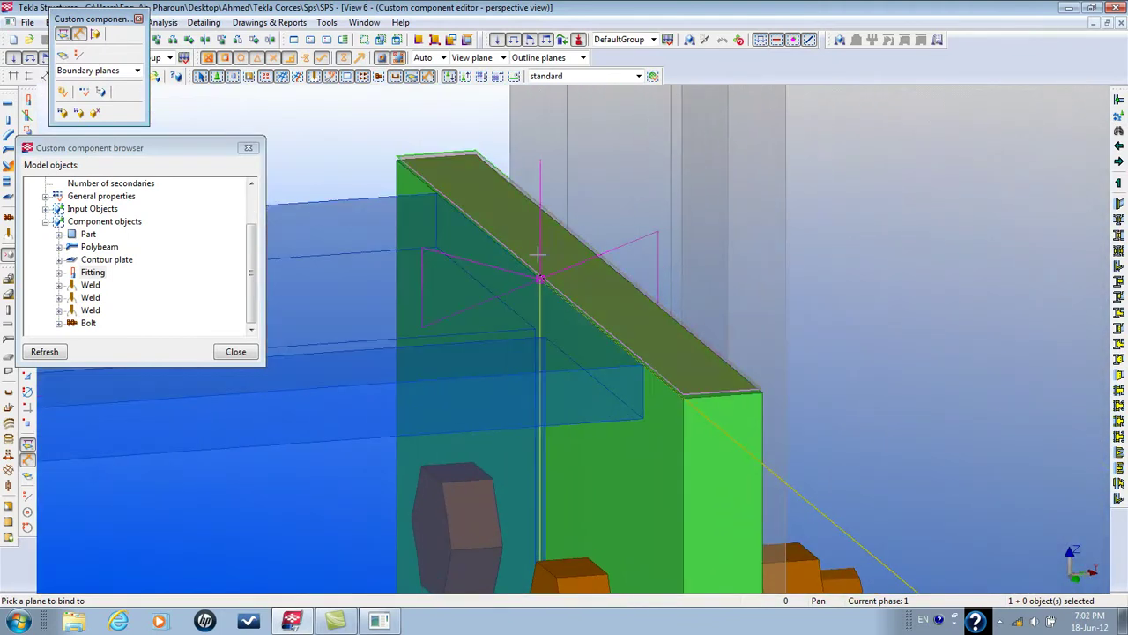
middle_click_drag(496, 324, 486, 323, "ctrl")
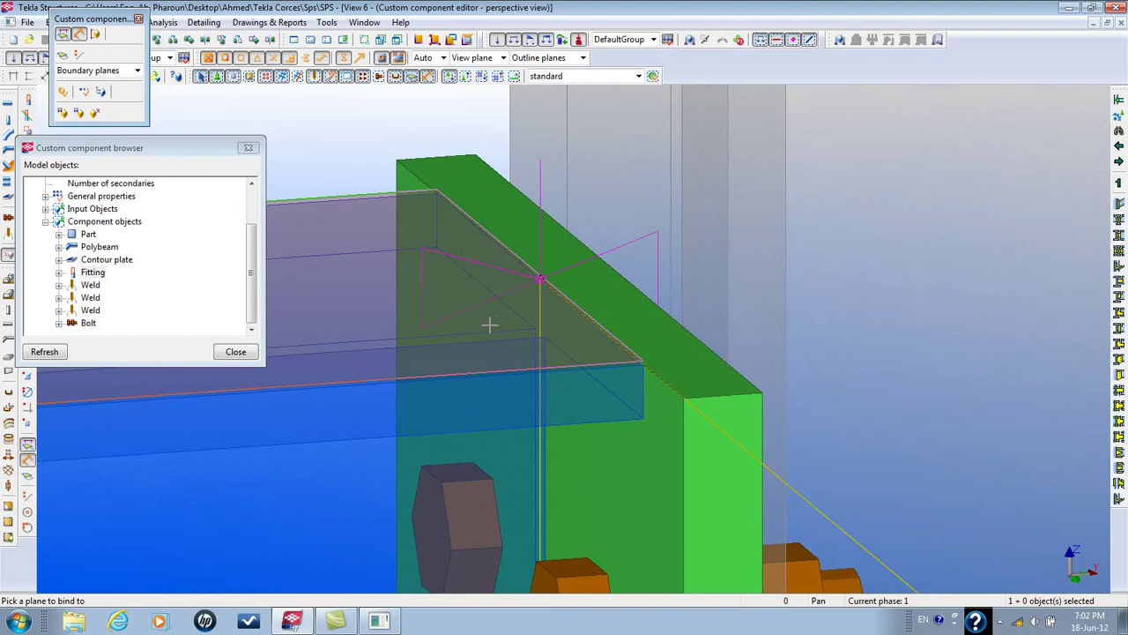
middle_click_drag(528, 285, 612, 367, "ctrl")
scroll(522, 337, "up", 2)
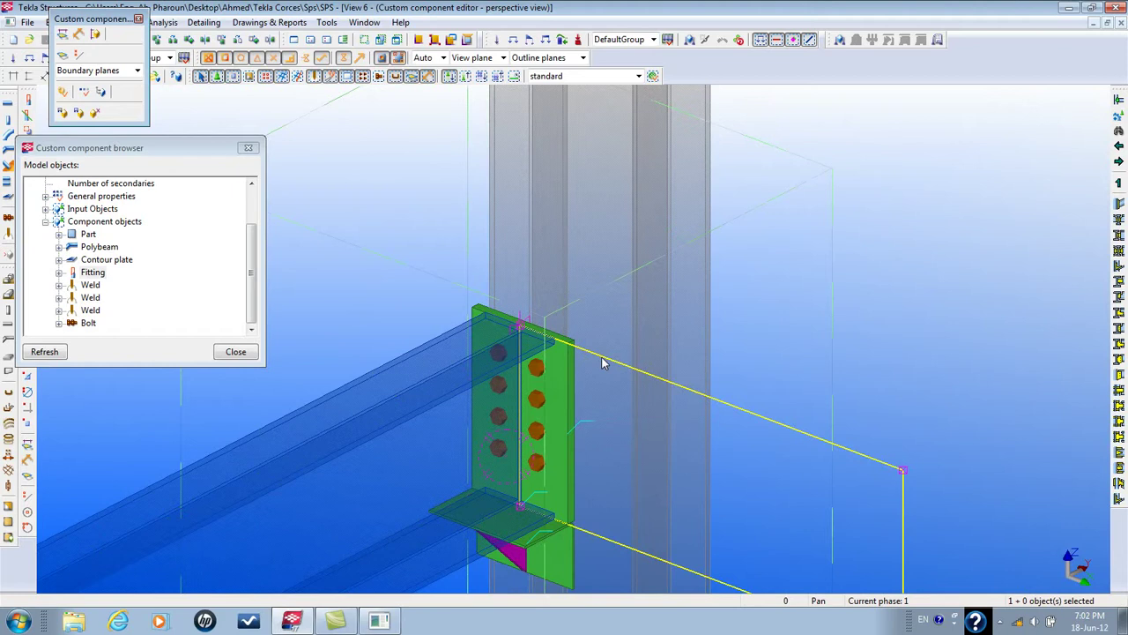
Open the end plate's properties and change its profile to PL250X10, checking how the beam end follows
scroll(603, 362, "down", 2)
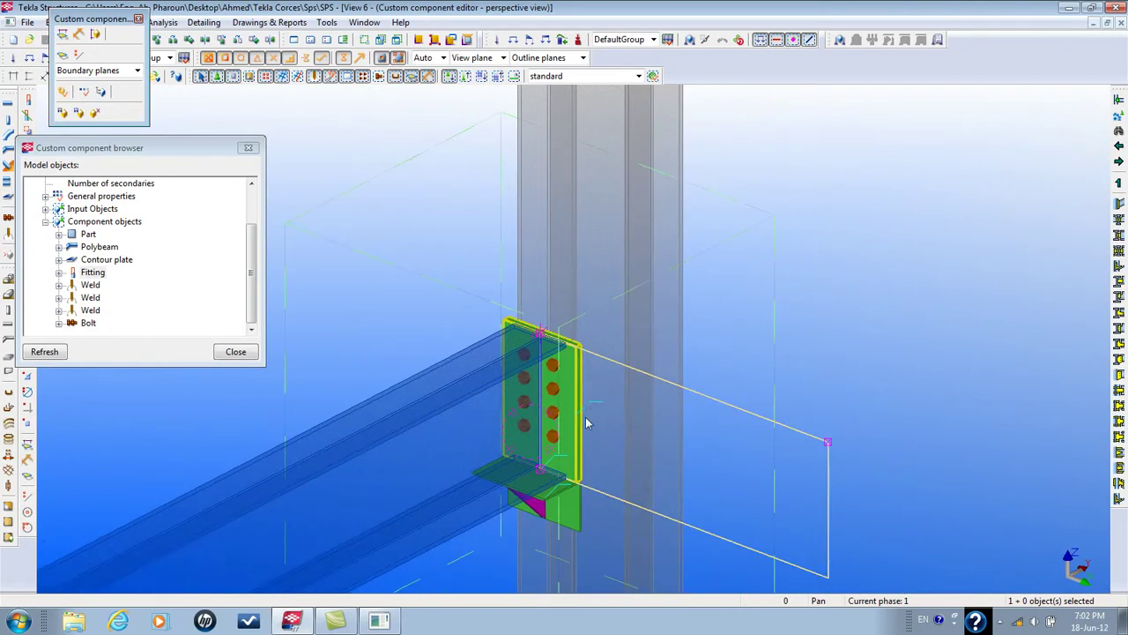
scroll(548, 414, "up", 4)
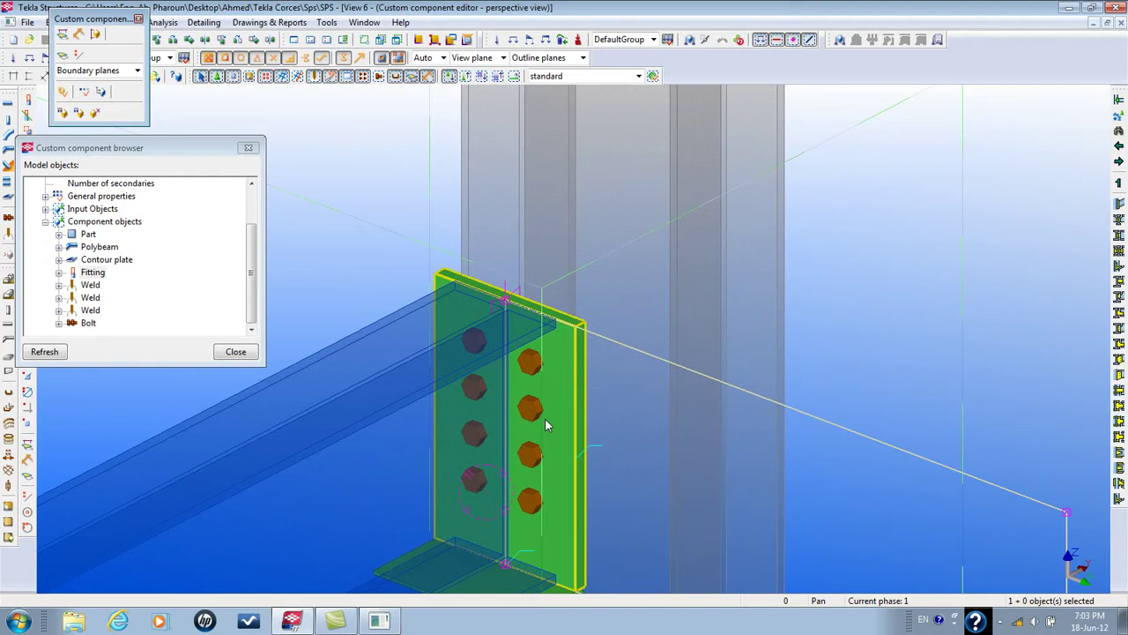
middle_click_drag(531, 453, 526, 405)
scroll(539, 372, "up", 3)
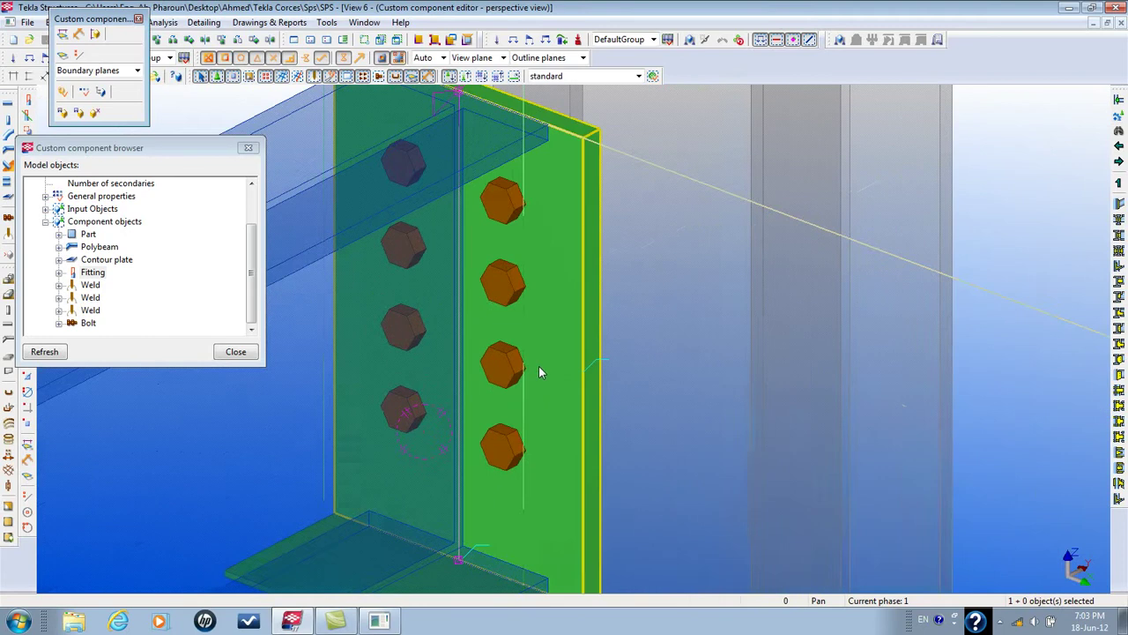
double_click(561, 354)
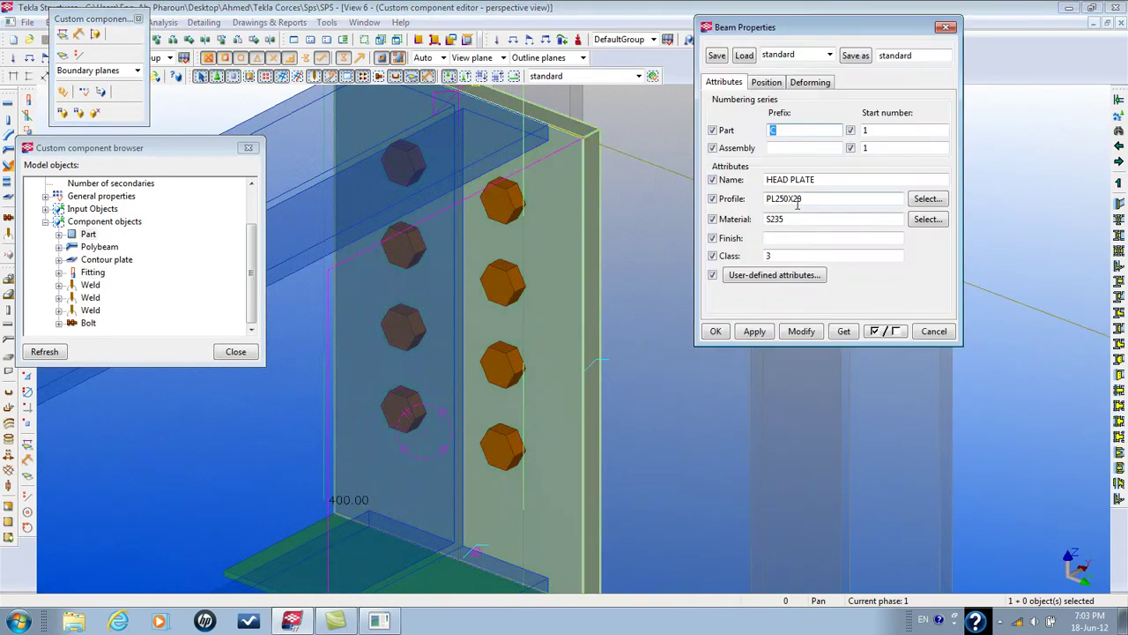
left_click_drag(792, 199, 804, 199)
type("10")
left_click(802, 331)
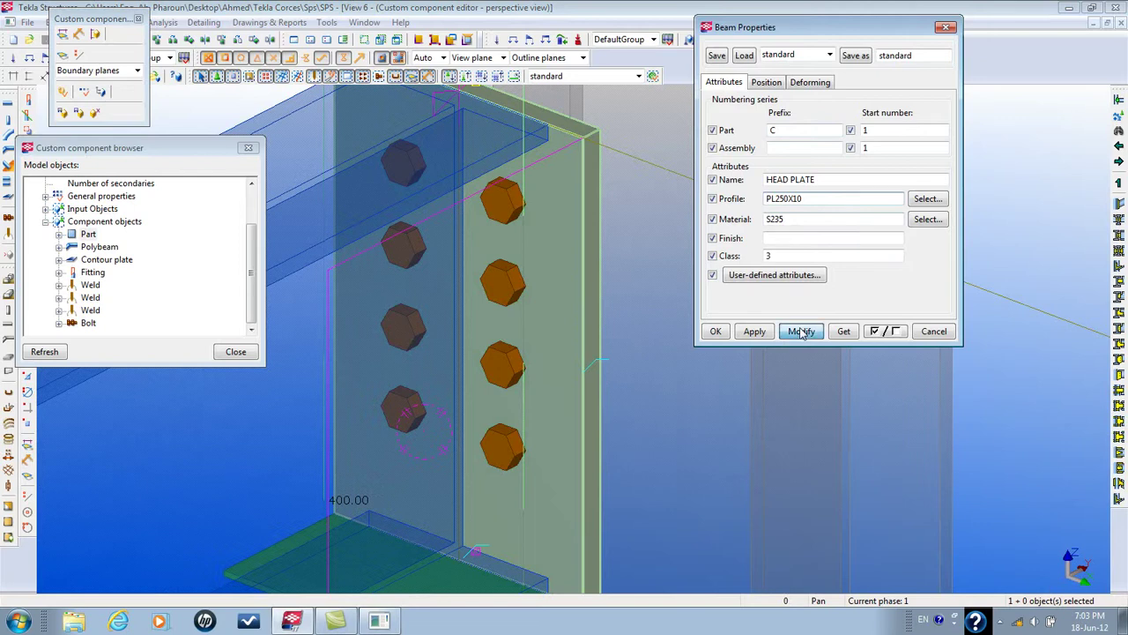
scroll(551, 320, "up", 5)
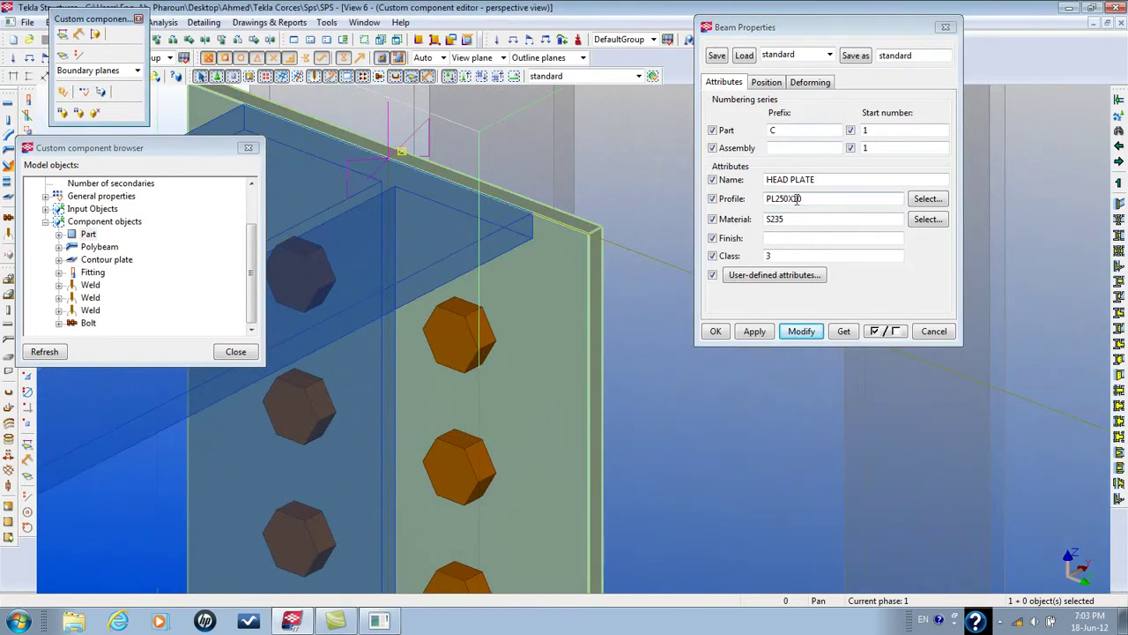
Change the end plate's profile to PL250X40 and apply it to the model
left_click_drag(793, 199, 856, 198)
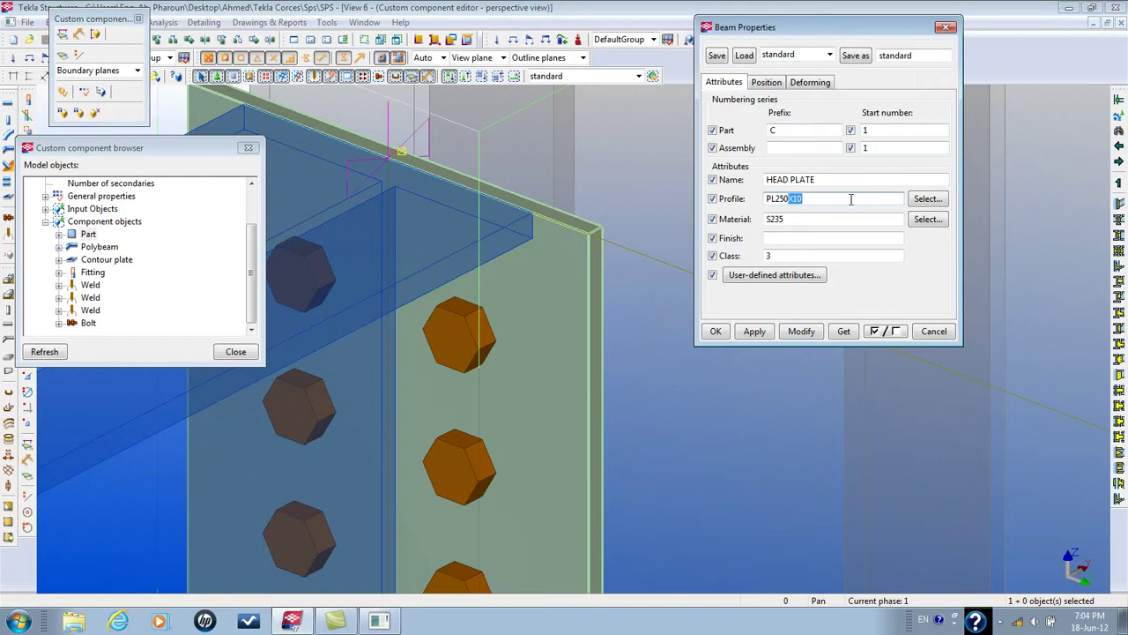
type("X40")
key("Home")
left_click(803, 333)
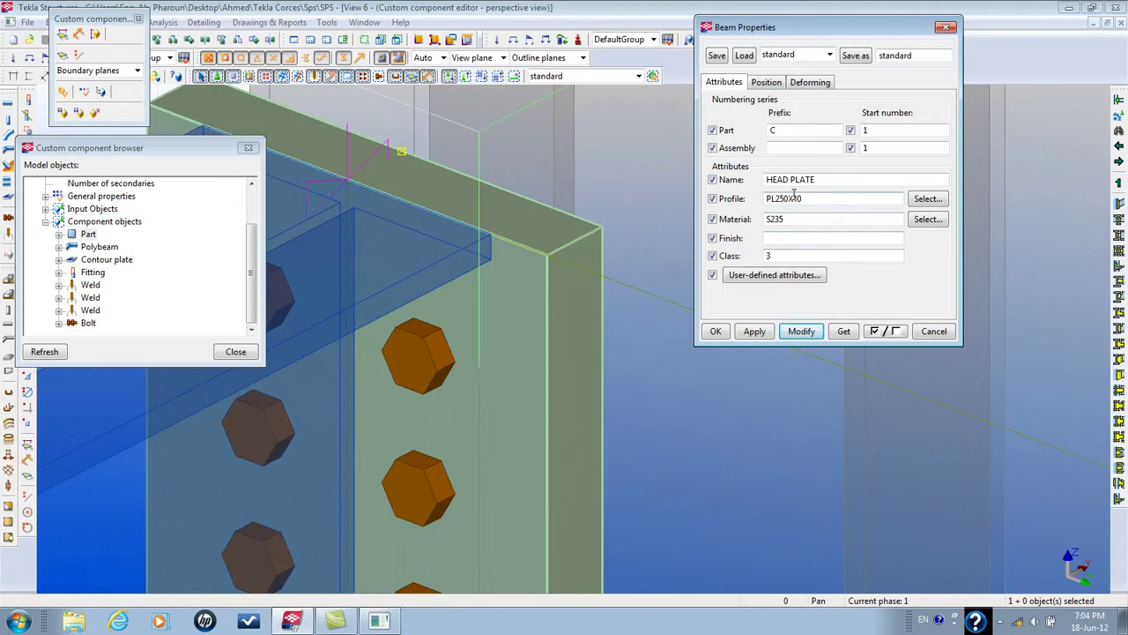
Set the end plate's profile back to PL250X20, apply it and close the plate's properties
left_click_drag(793, 198, 804, 198)
type("20")
key("Home")
left_click(802, 332)
left_click(721, 333)
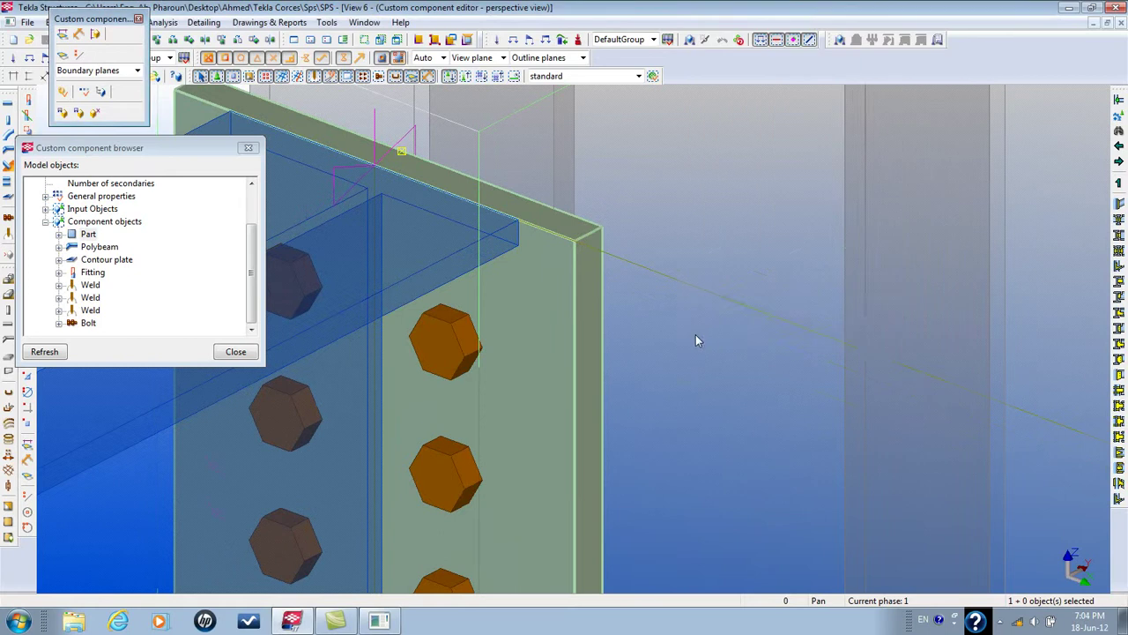
Bind the end plate's upper handle to the top plane of the beam's upper flange and acknowledge the caution
scroll(695, 339, "down", 3)
scroll(731, 458, "up", 3)
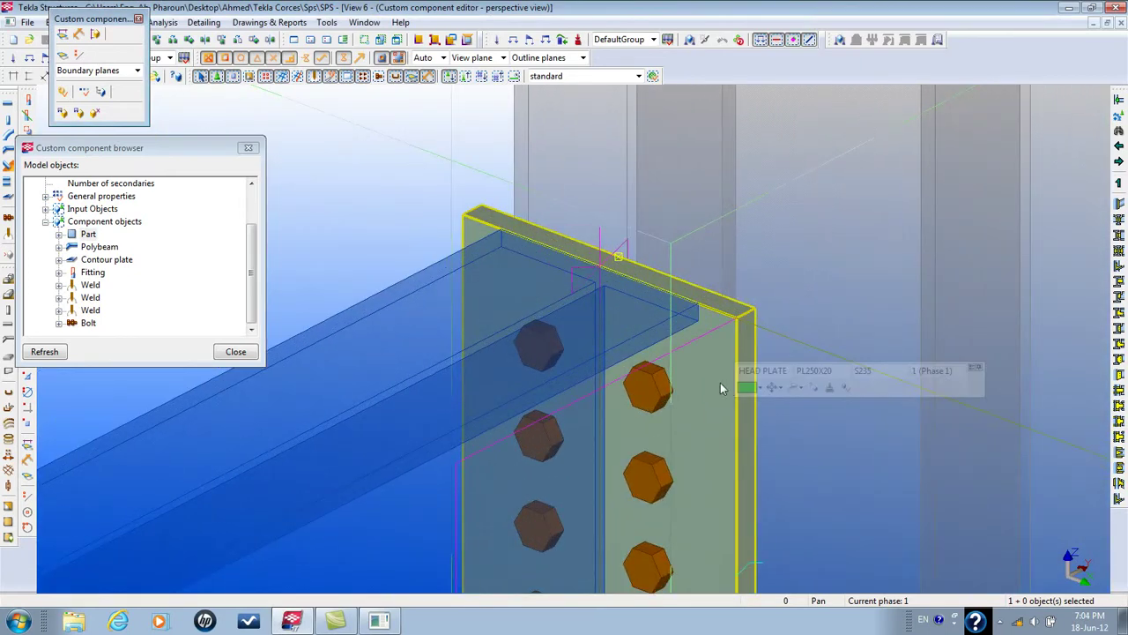
left_click(618, 258)
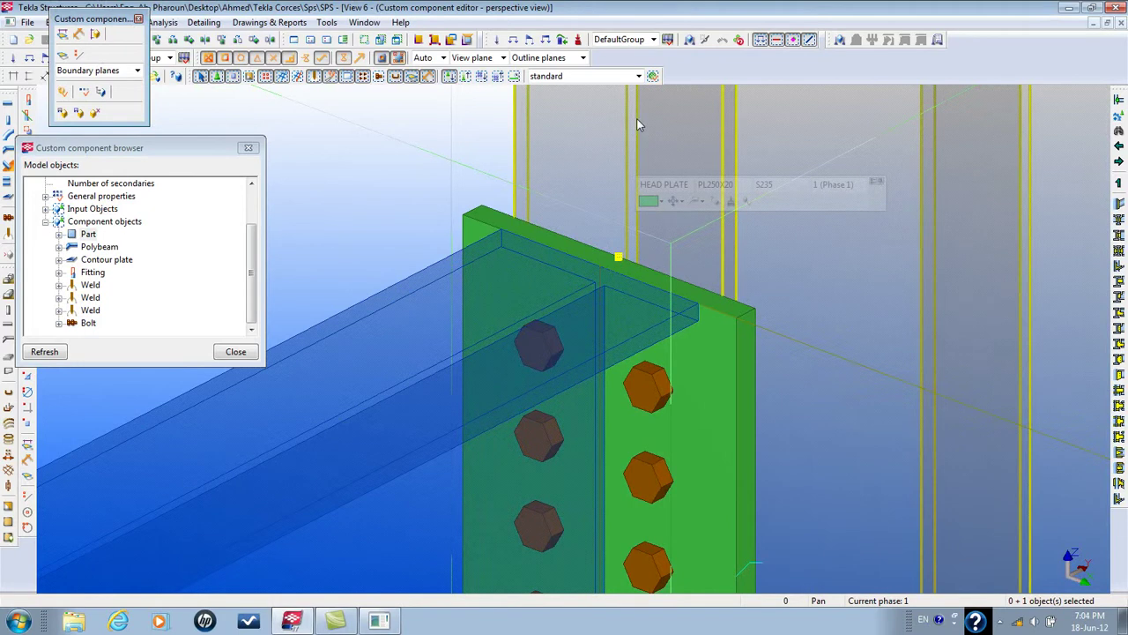
right_click(406, 188)
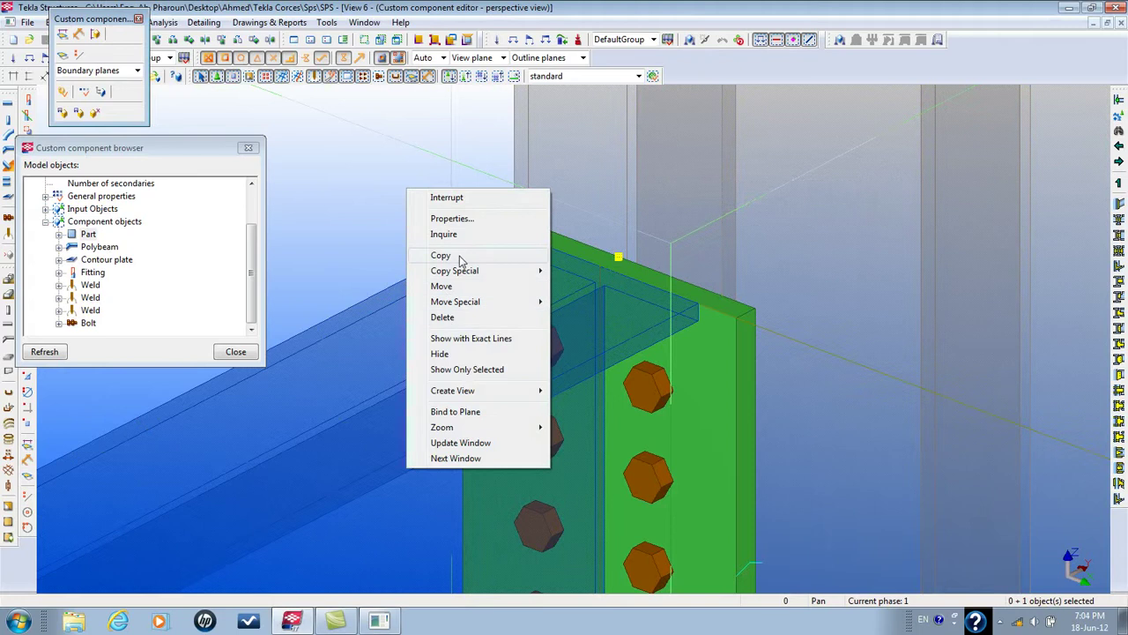
left_click(463, 412)
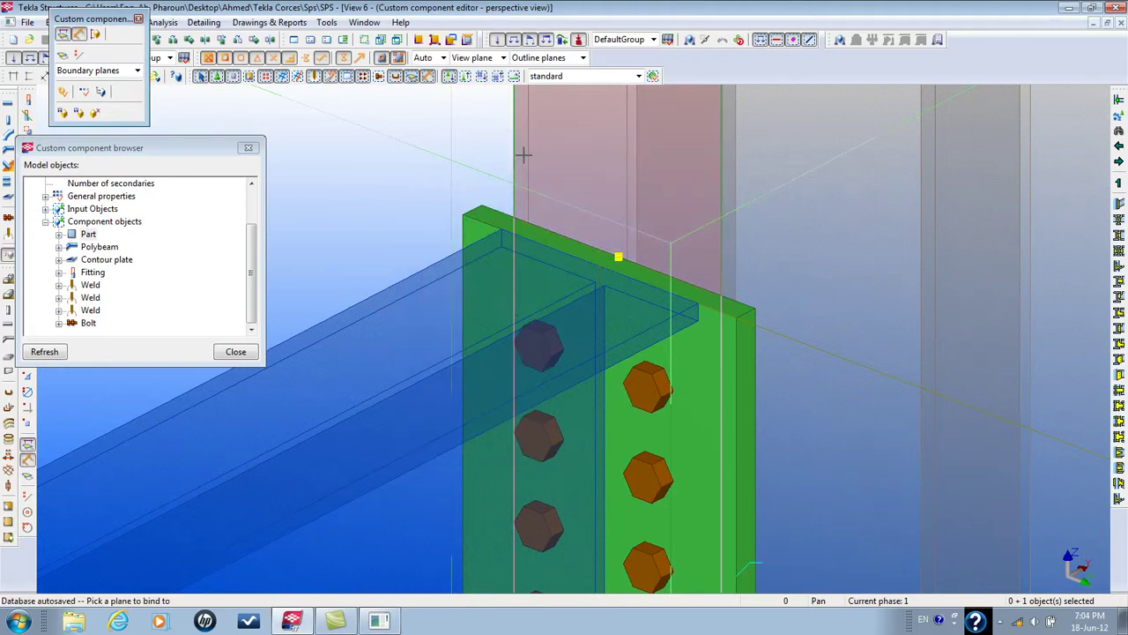
type("4")
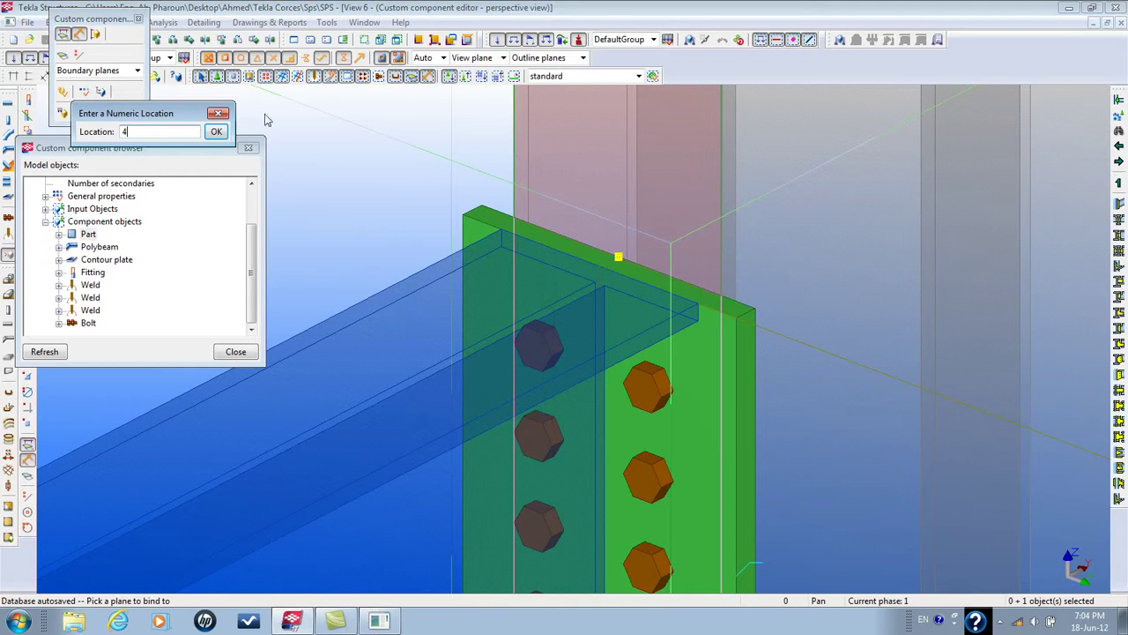
left_click(216, 131)
middle_click_drag(453, 194, 443, 217)
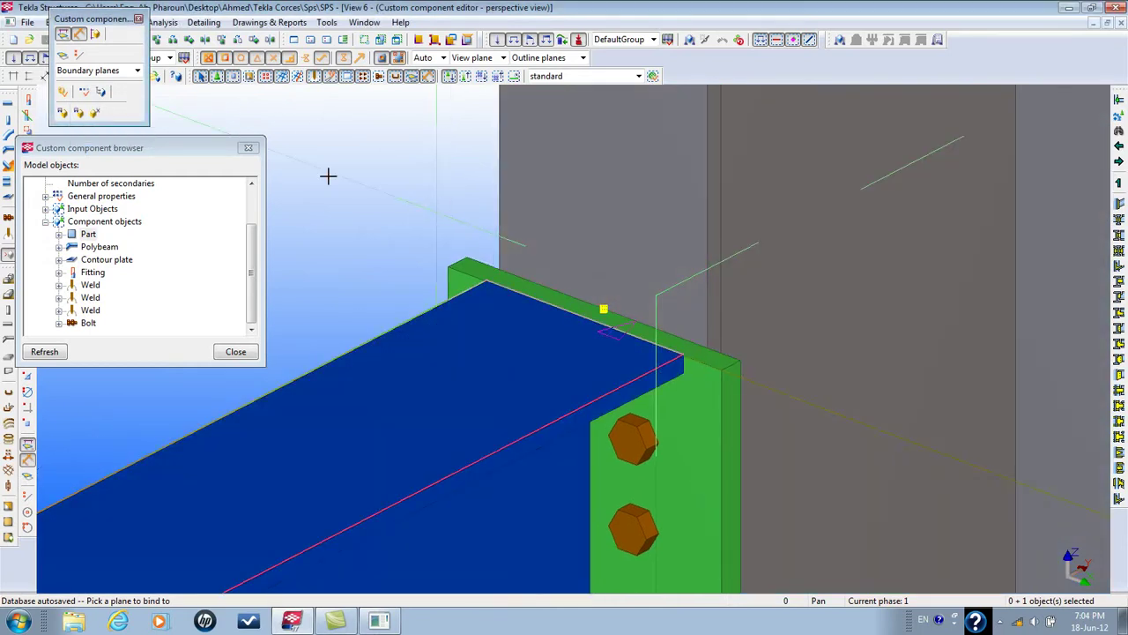
right_click(374, 143)
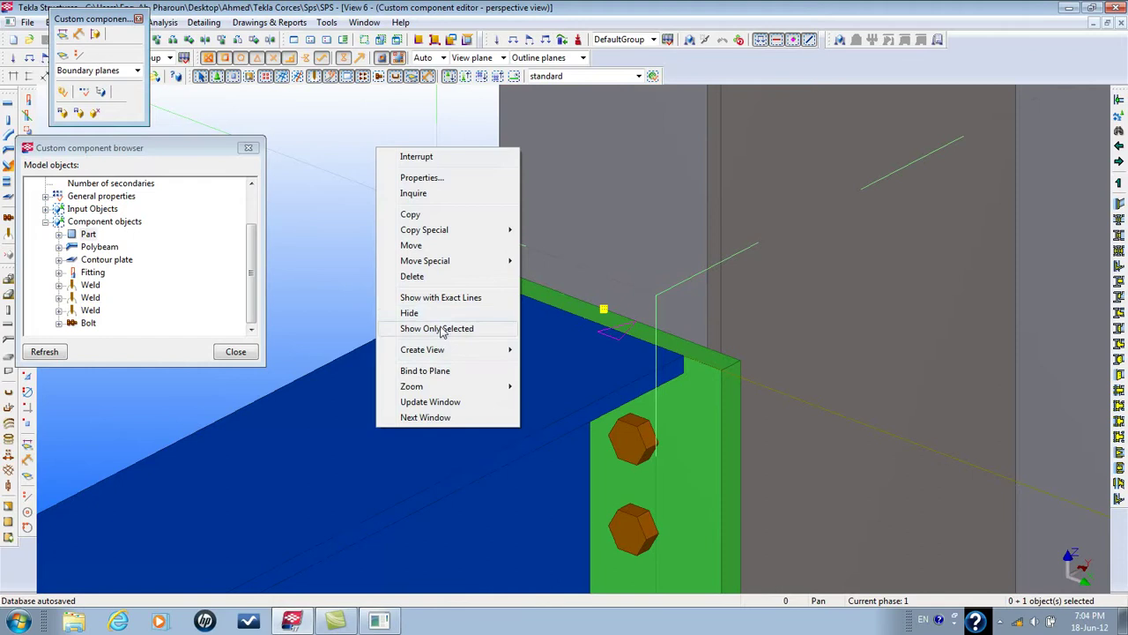
left_click(425, 371)
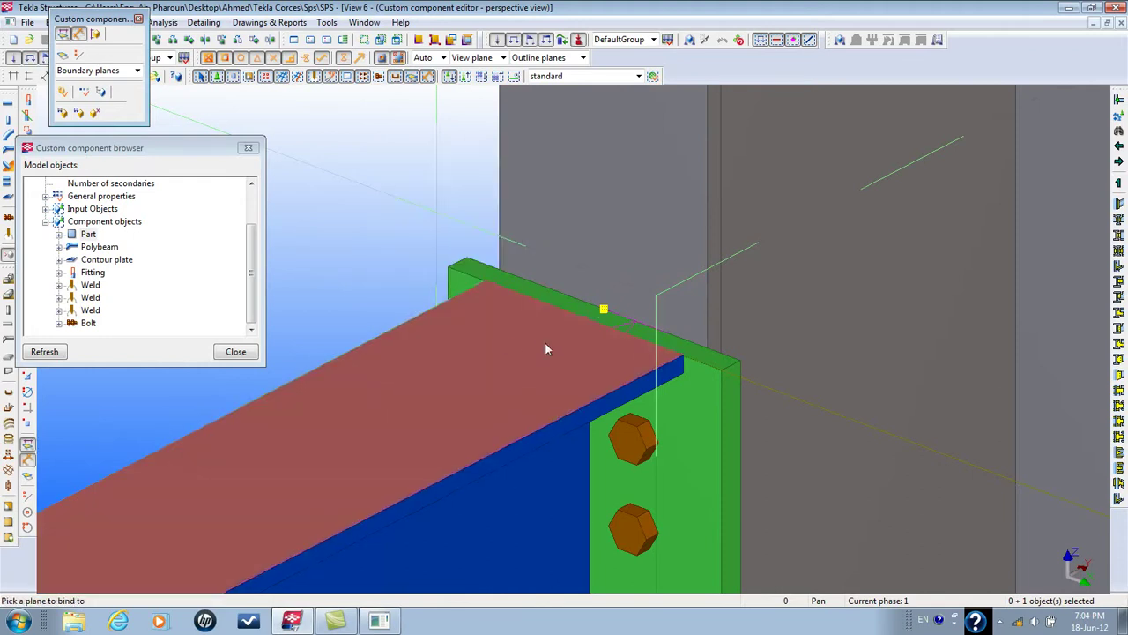
left_click(546, 349)
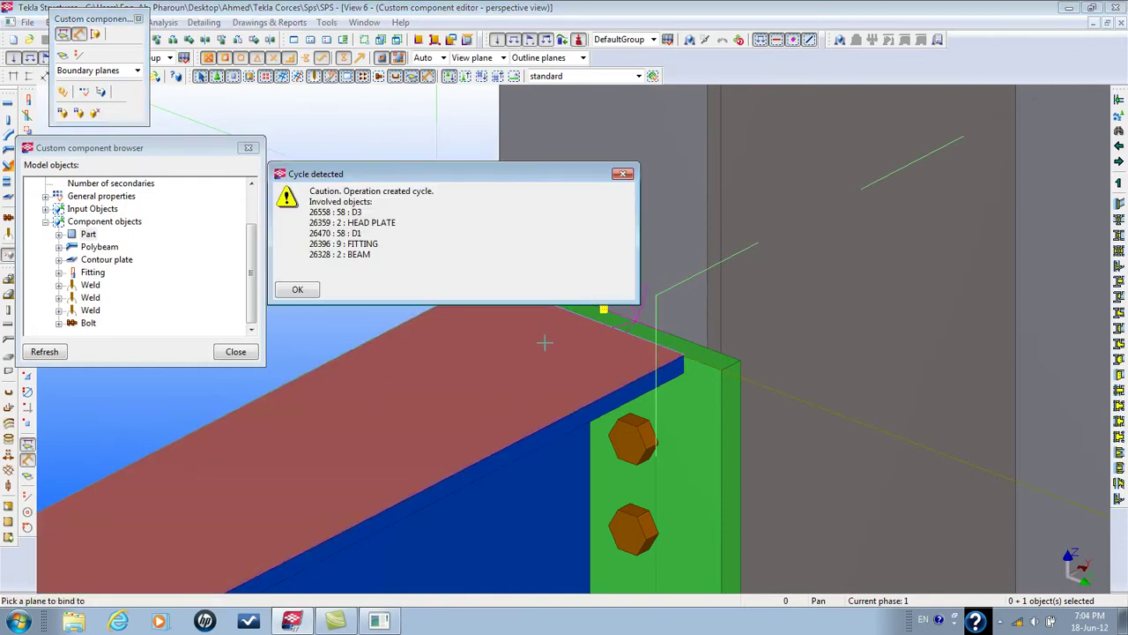
left_click(298, 291)
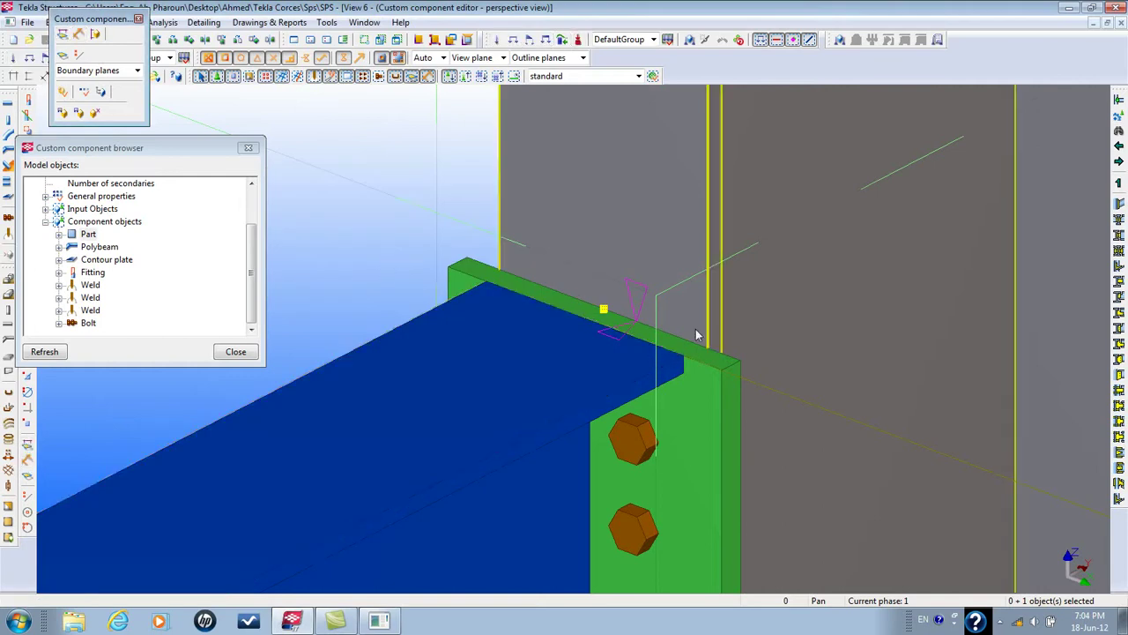
right_click(603, 308)
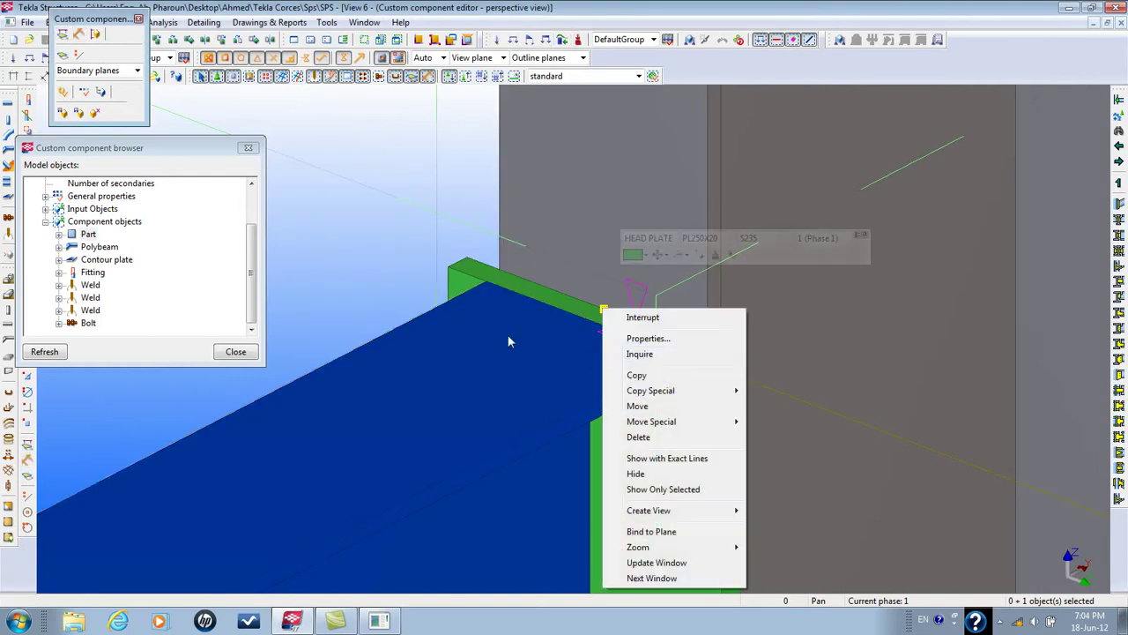
left_click(414, 140)
left_click(539, 305)
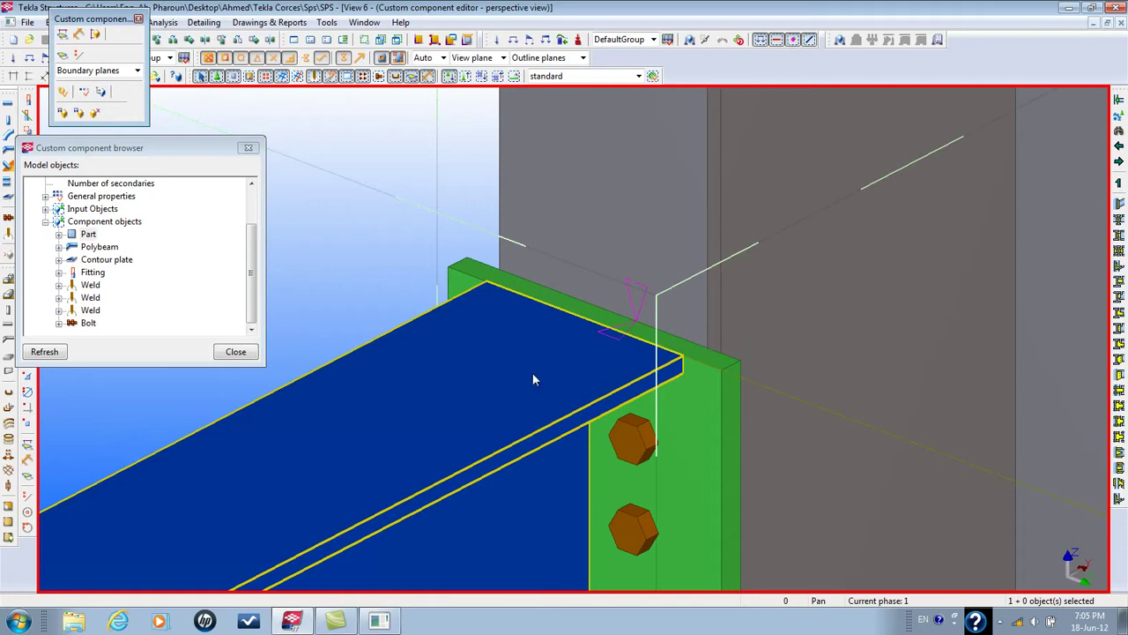
Change the column's profile to IPE200 and apply it to the model
left_click(593, 386)
left_click(708, 354)
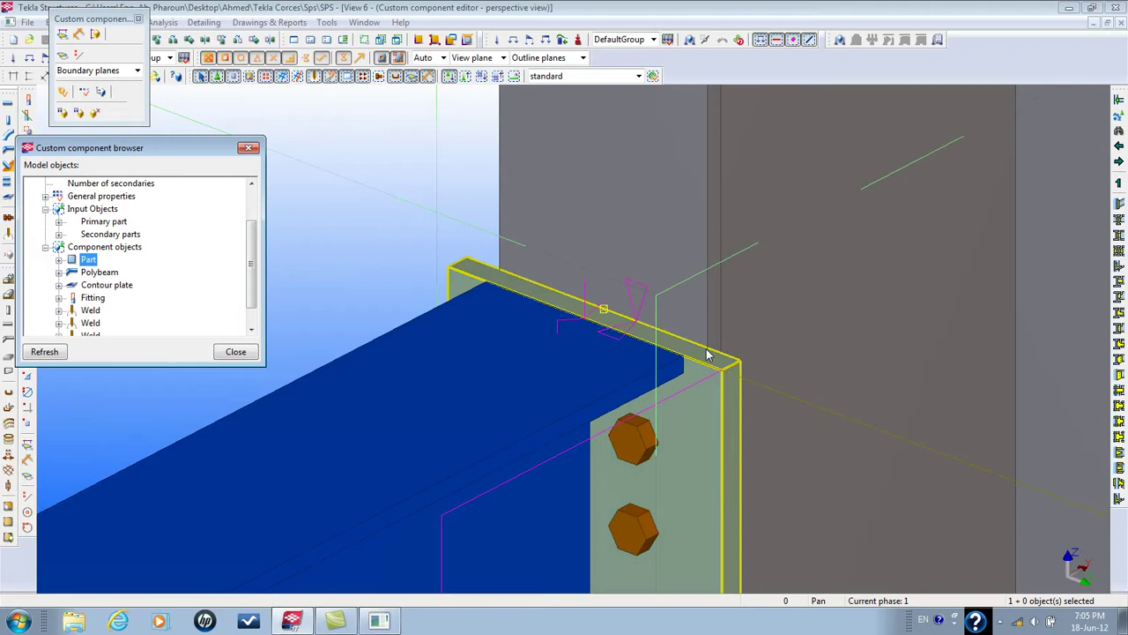
left_click(673, 386)
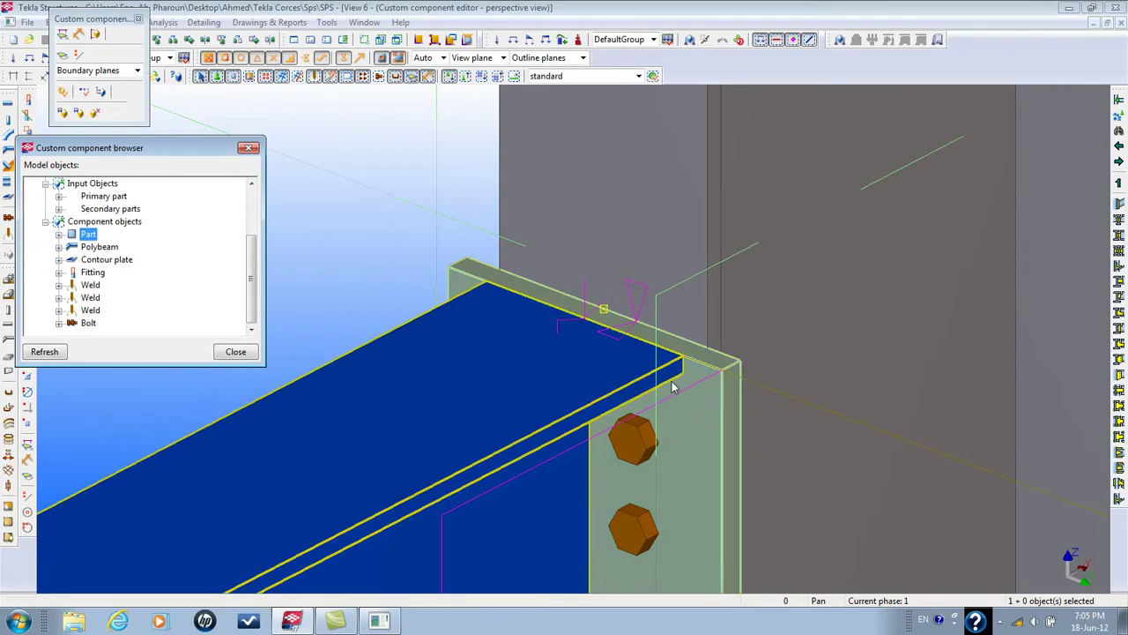
middle_click_drag(673, 386, 384, 375)
scroll(572, 224, "down", 5)
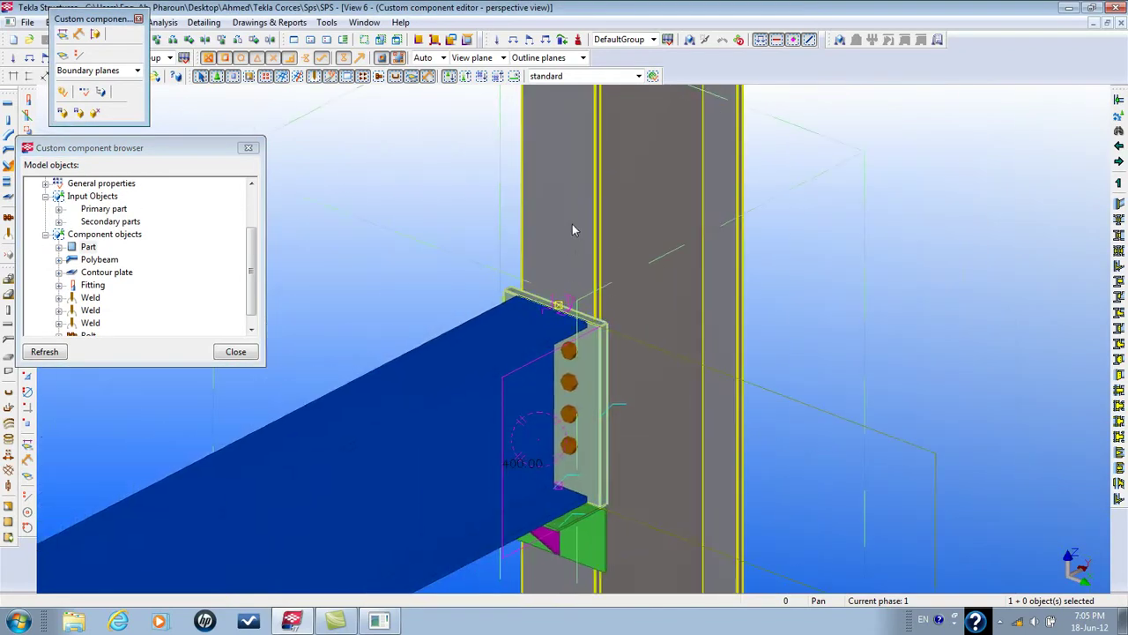
double_click(573, 223)
left_click_drag(942, 217, 926, 217)
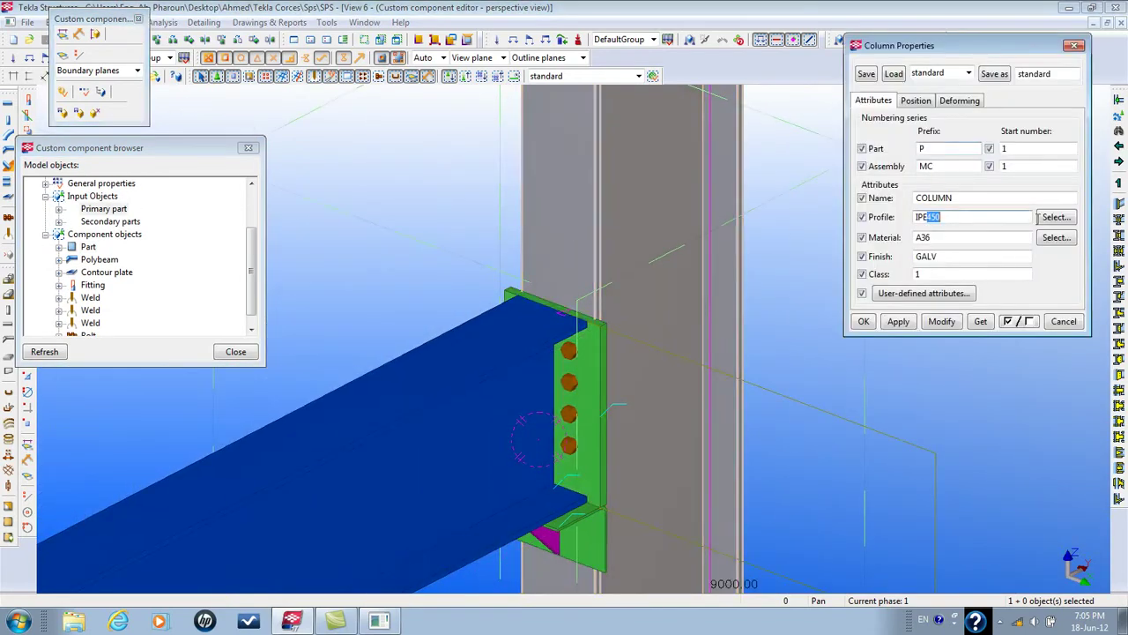
type("200")
left_click(866, 322)
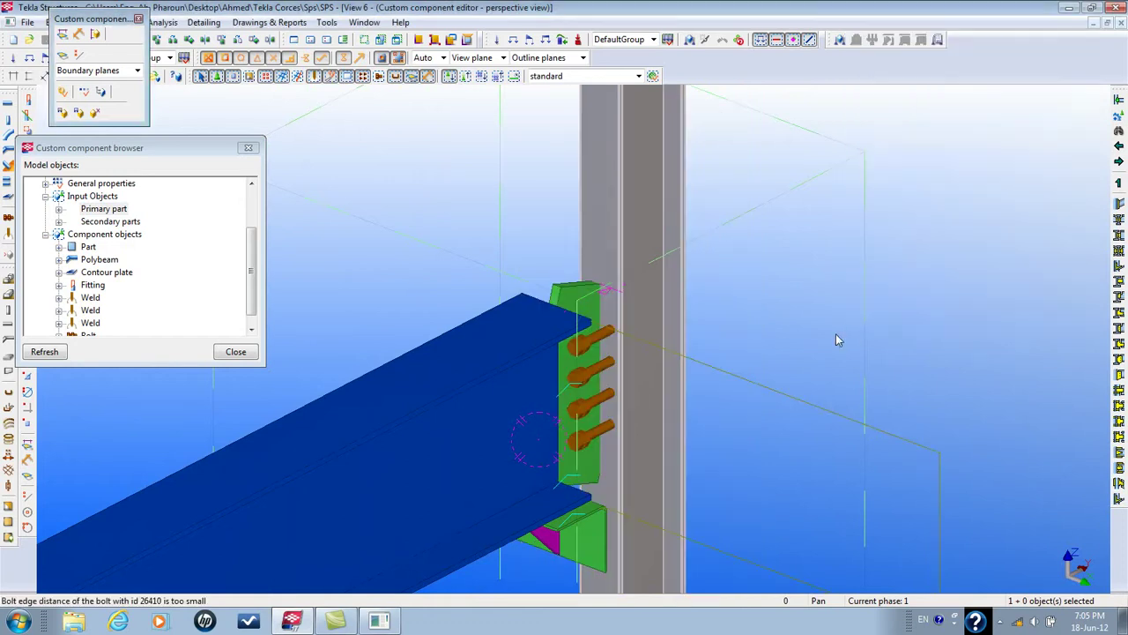
Check how the end plate, bolts and seat angle follow the smaller column, and undo the column's profile change
scroll(549, 266, "up", 5)
left_click(601, 314)
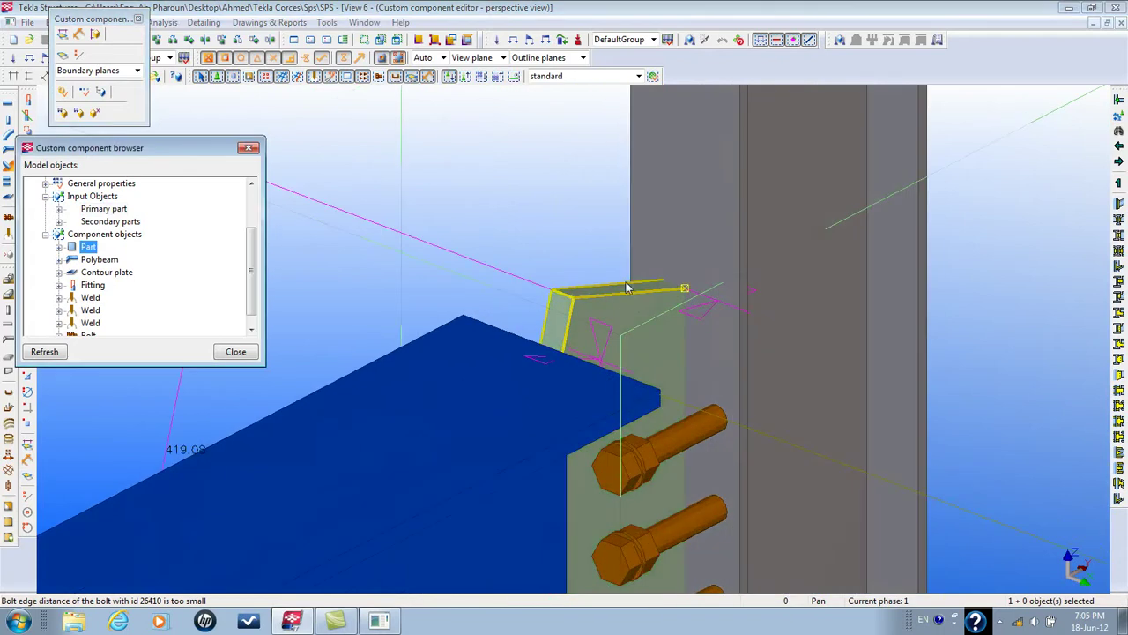
left_click(709, 291)
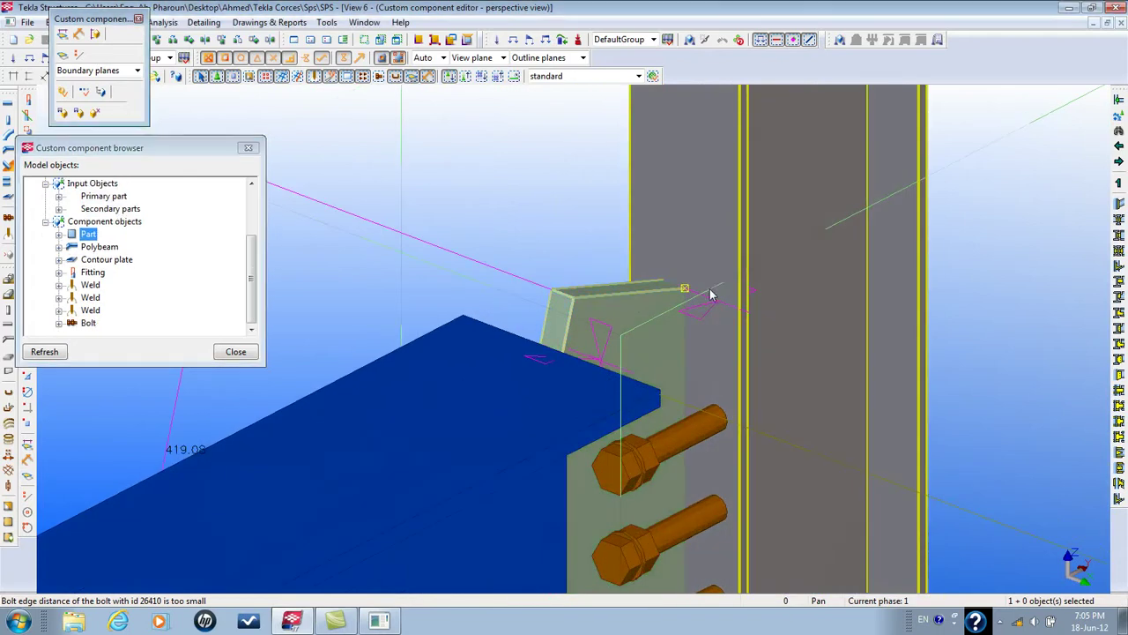
left_click(657, 390)
scroll(657, 391, "down", 3)
scroll(673, 343, "up", 4)
left_click(673, 343)
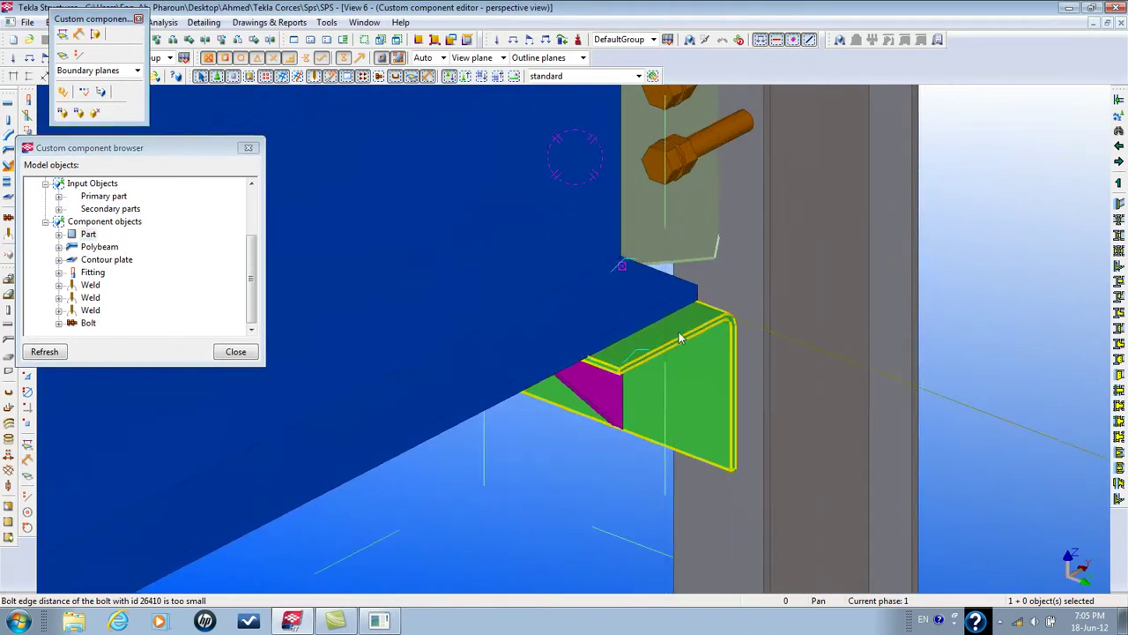
scroll(683, 324, "down", 5)
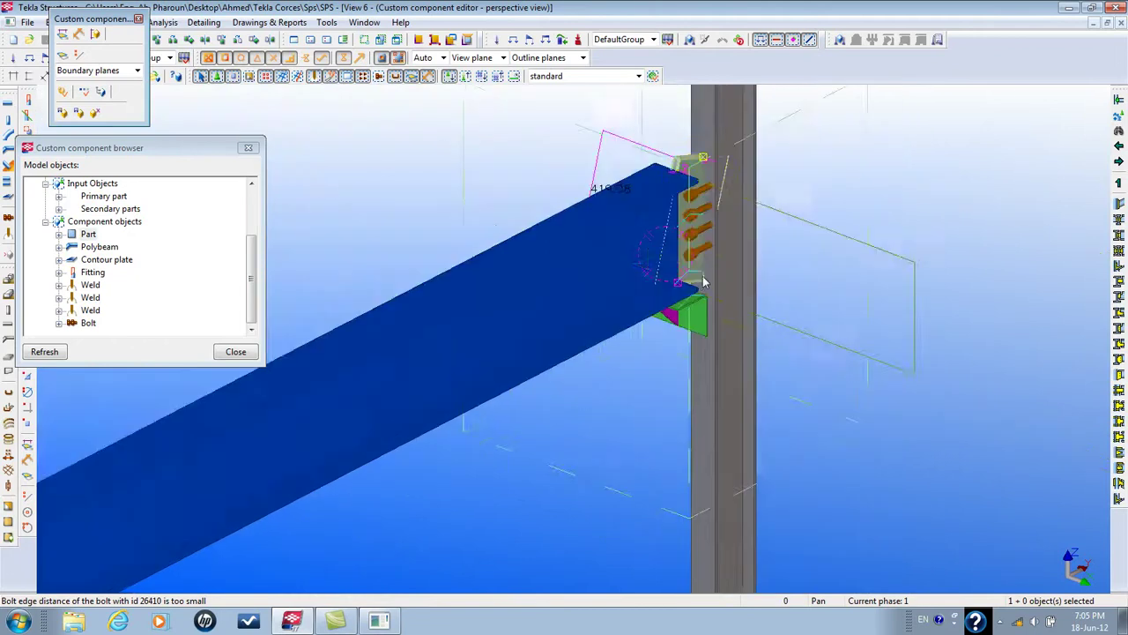
left_click(707, 284)
middle_click_drag(707, 284, 550, 297)
key("Escape")
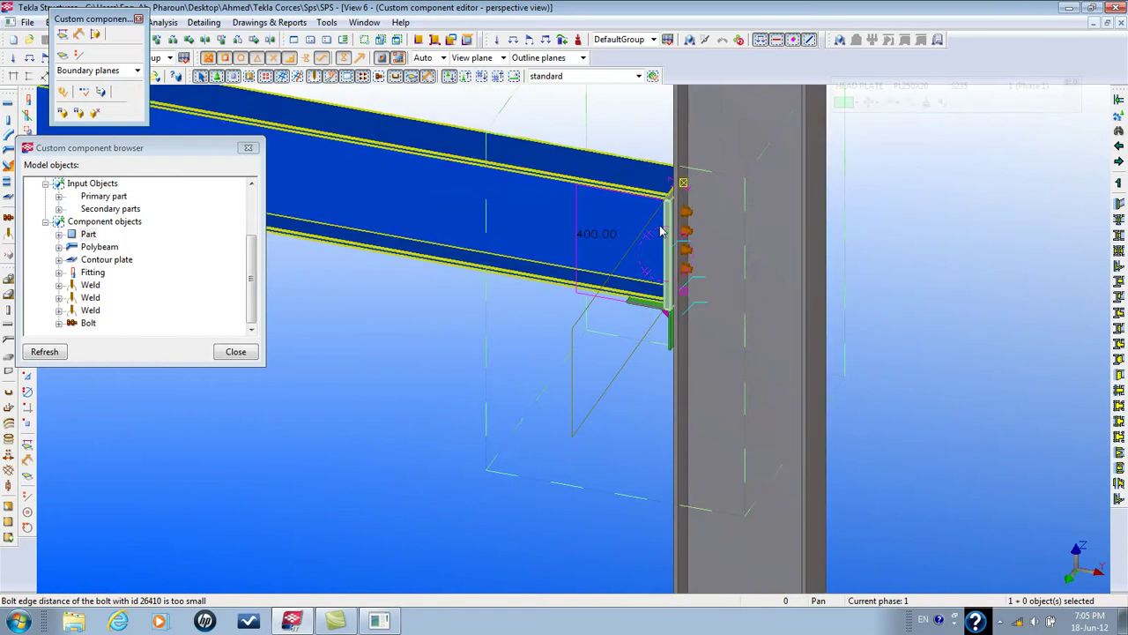
Examine the end plate's upper edge and handle where they meet the beam's top flange and the column face
scroll(791, 214, "up", 6)
scroll(683, 210, "up", 2)
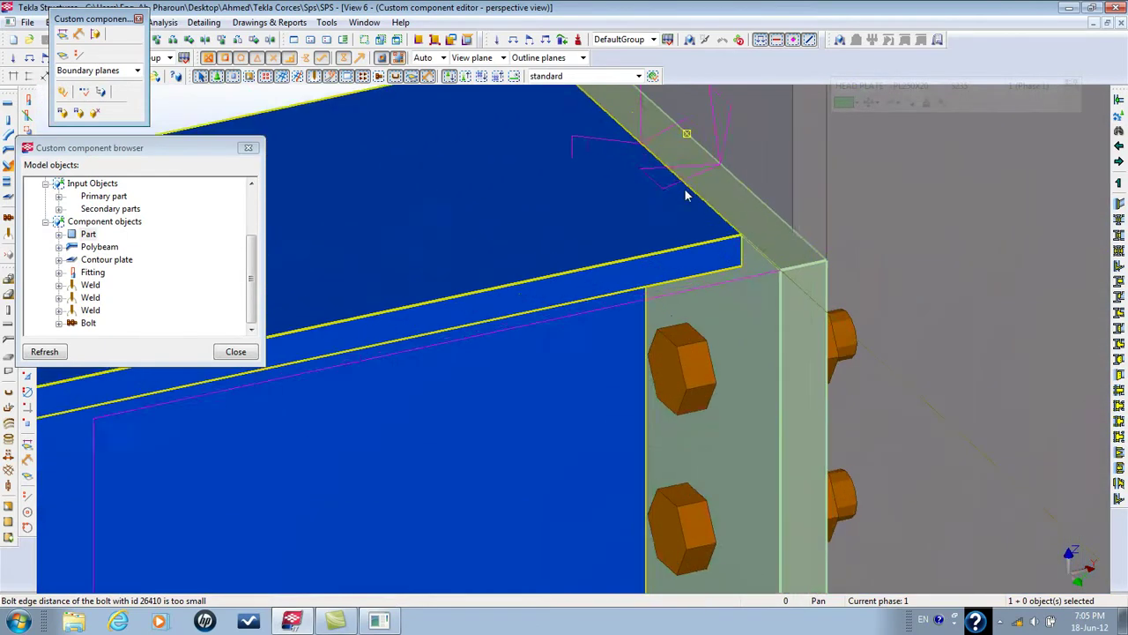
scroll(696, 178, "up", 1)
scroll(699, 177, "down", 8)
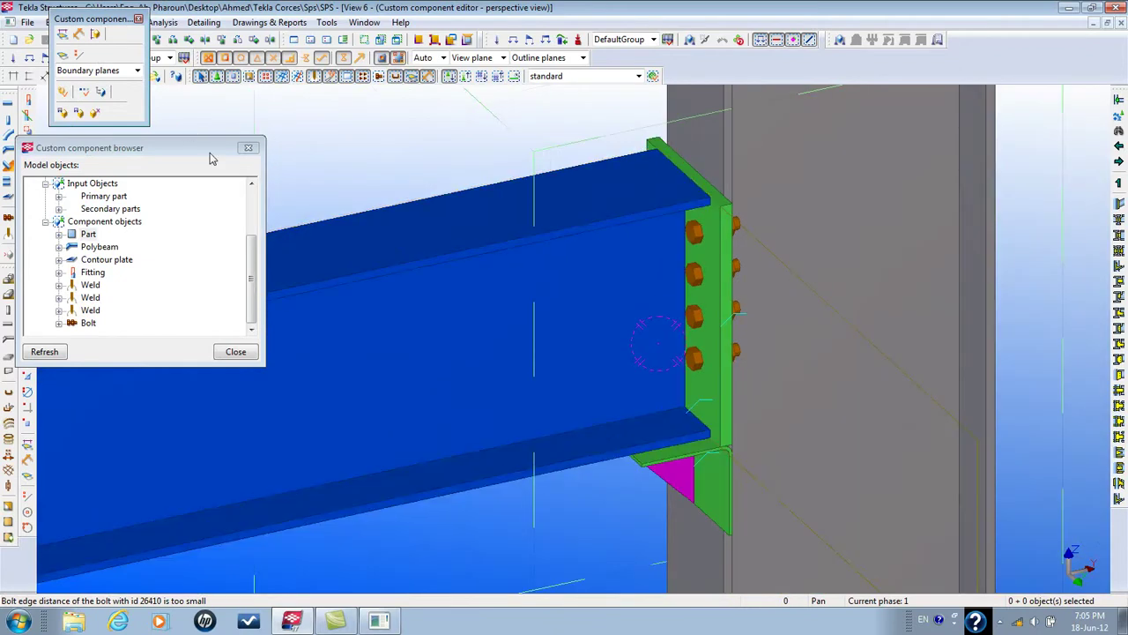
left_click(722, 302)
scroll(679, 176, "up", 3)
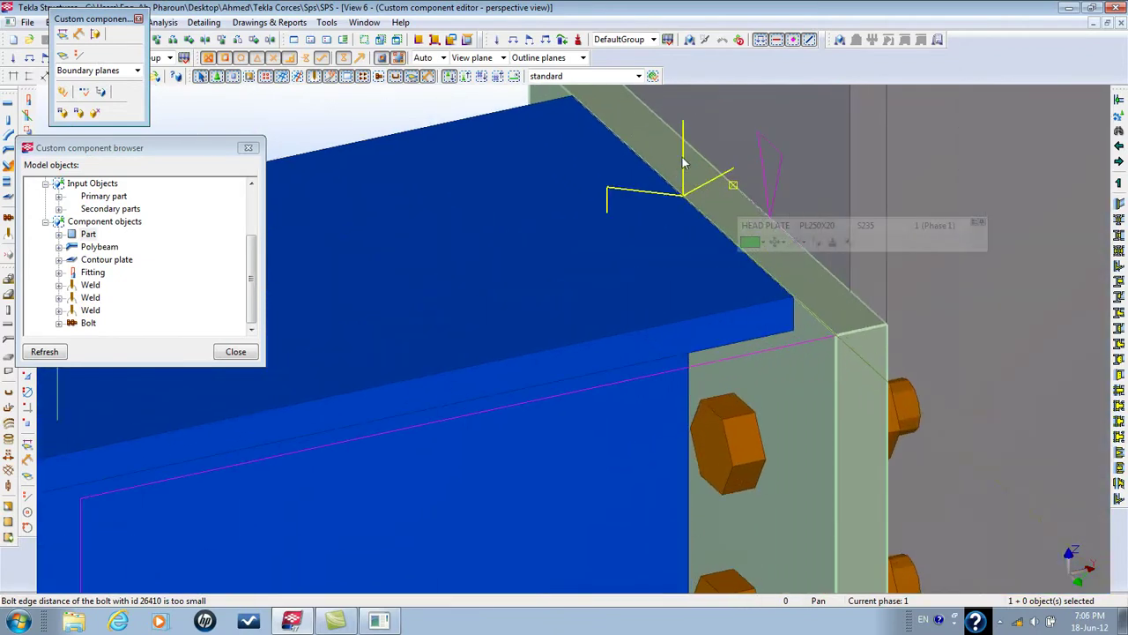
scroll(684, 167, "up", 2)
key("Escape")
scroll(685, 165, "down", 5)
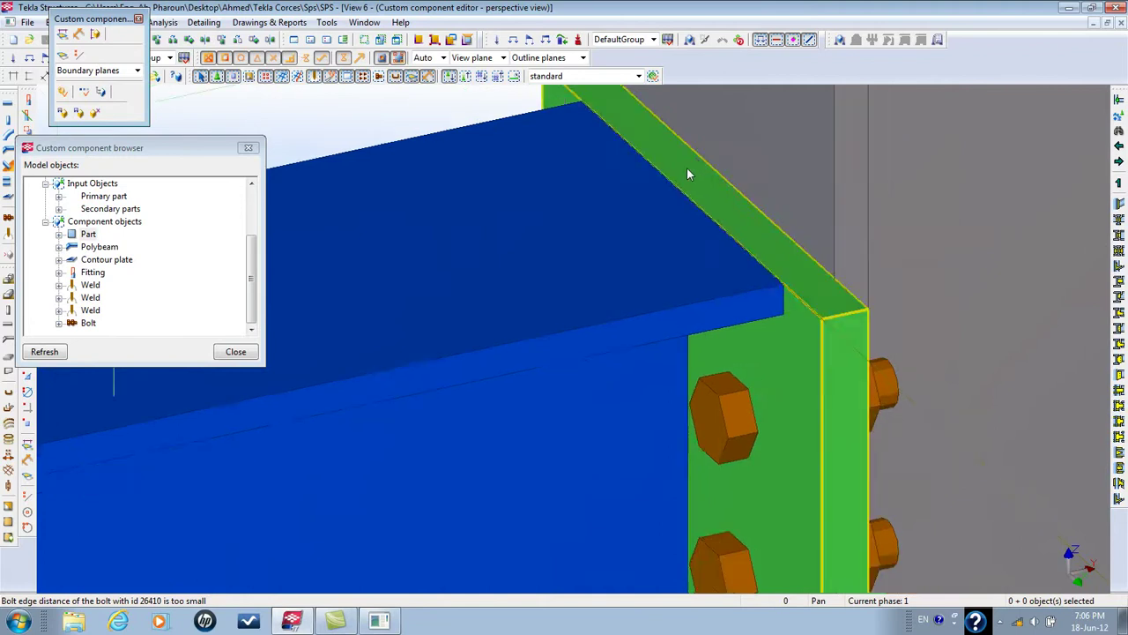
left_click(576, 134)
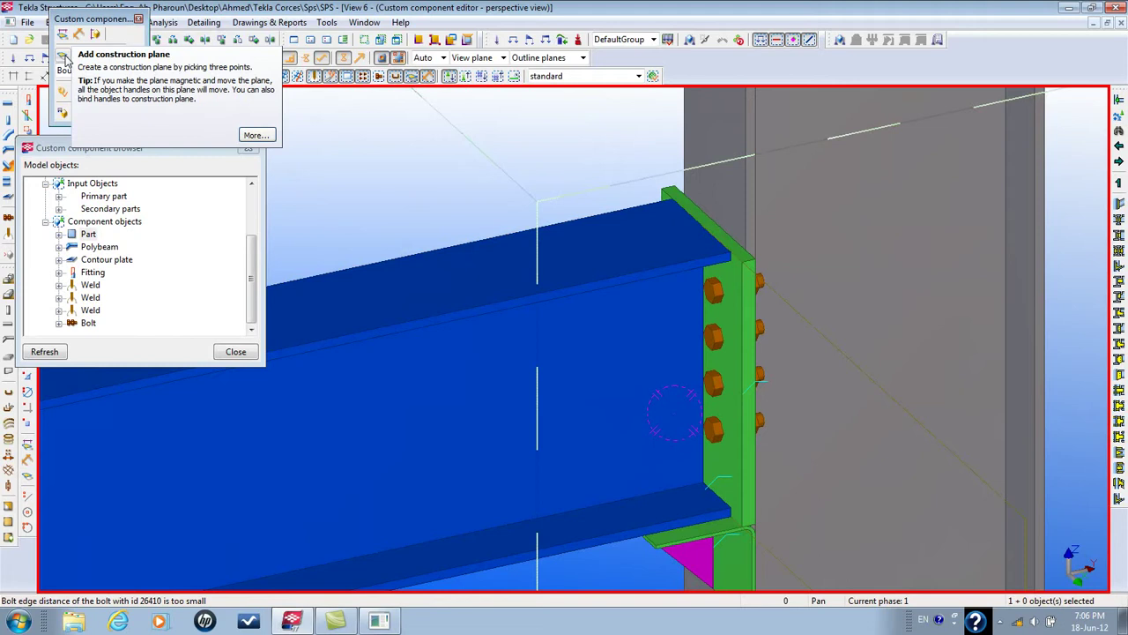
Start a construction plane on the column face by picking both upper rear corners of the end plate
left_click(63, 58)
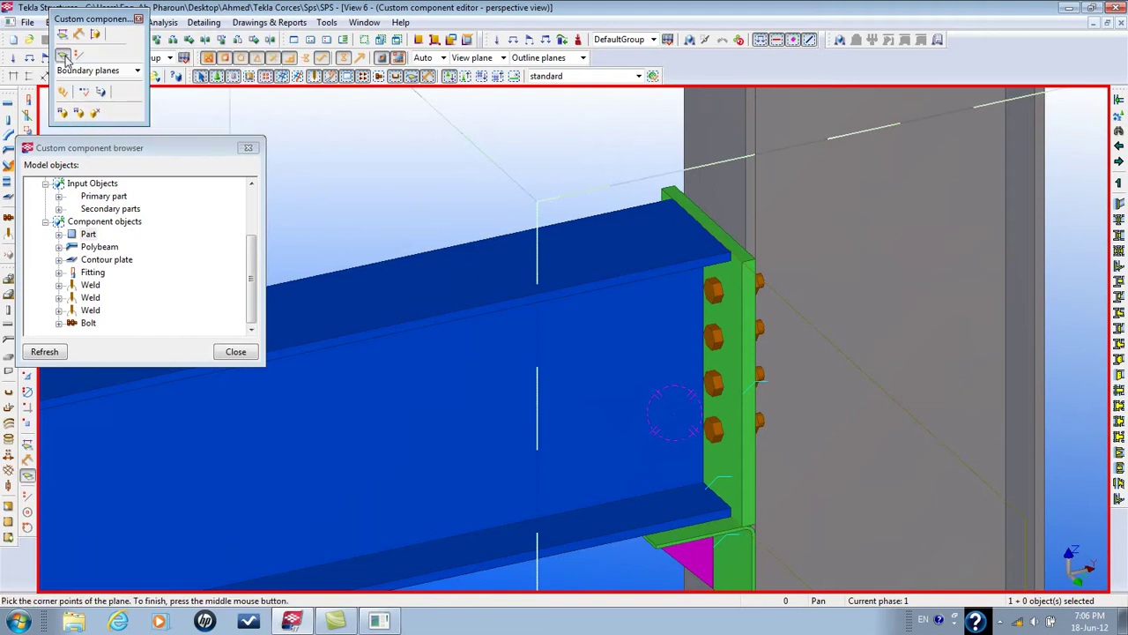
scroll(589, 182, "up", 2)
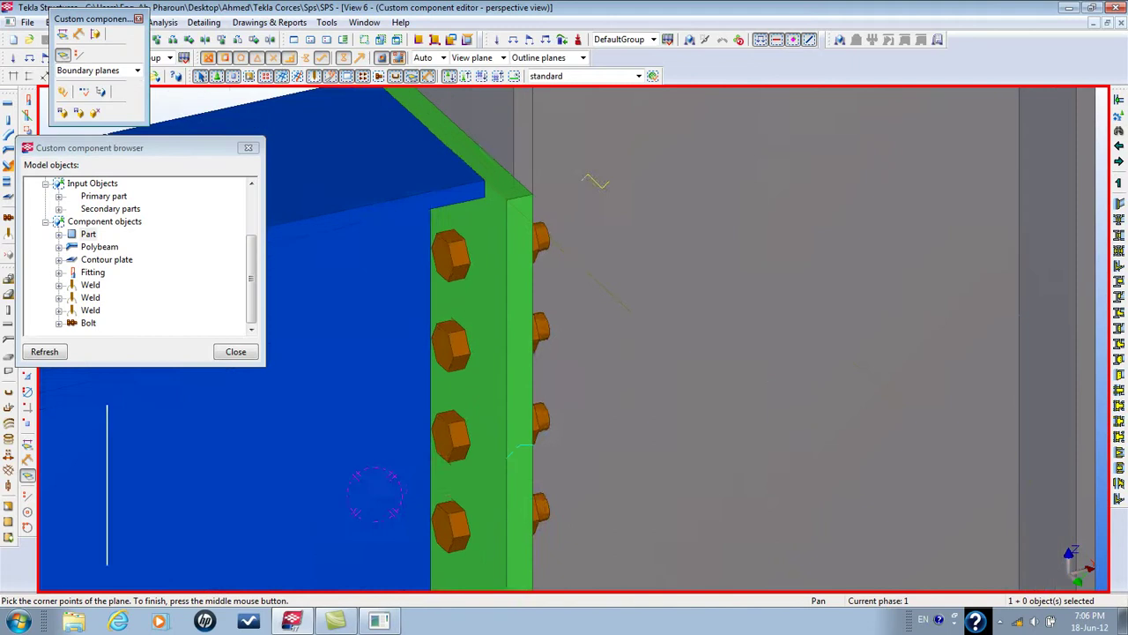
scroll(635, 423, "up", 3)
left_click(646, 446)
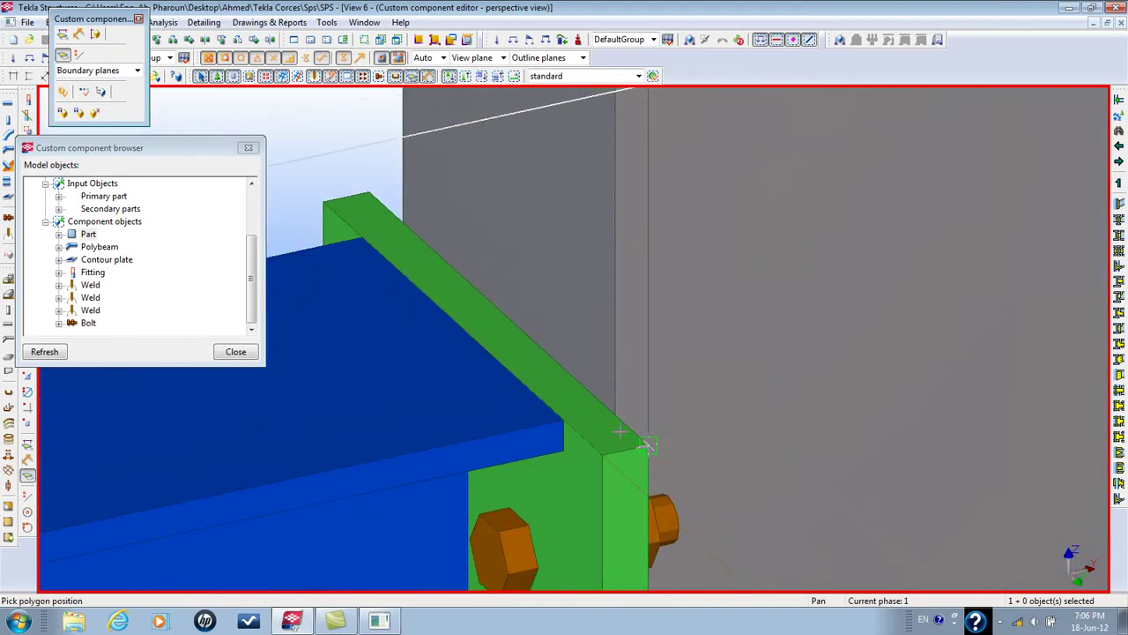
left_click(373, 188)
scroll(491, 420, "down", 3)
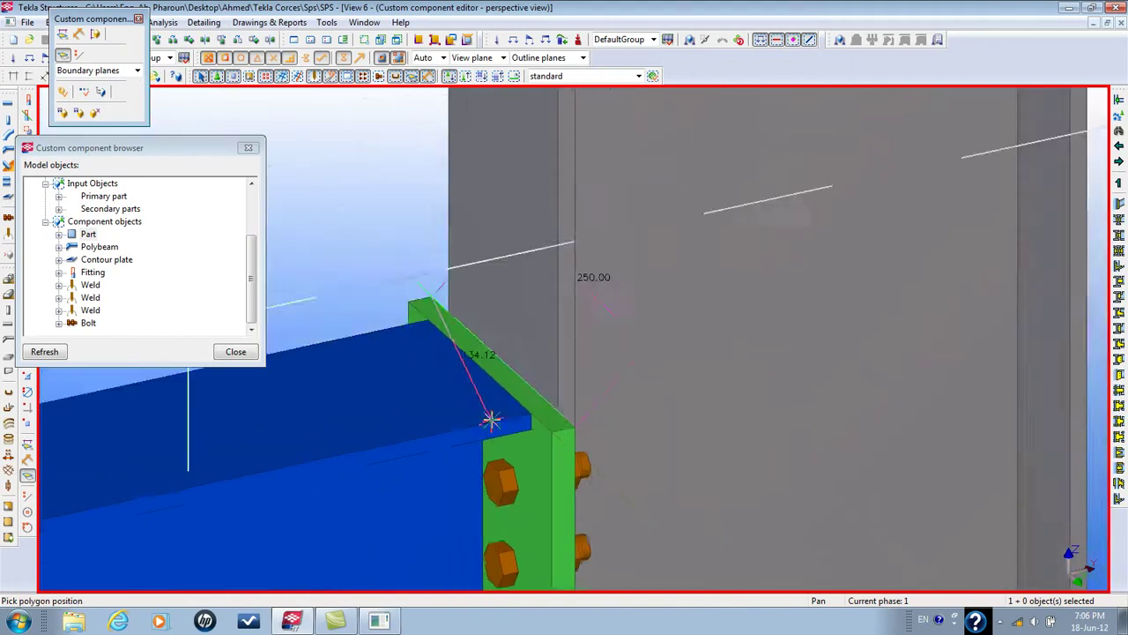
Pick the lower rear corners of the seat angle and finish the construction plane outline at the end plate's upper rear corner
scroll(491, 421, "up", 3)
scroll(491, 421, "down", 3)
middle_click_drag(698, 356, 964, 126)
scroll(573, 313, "up", 5)
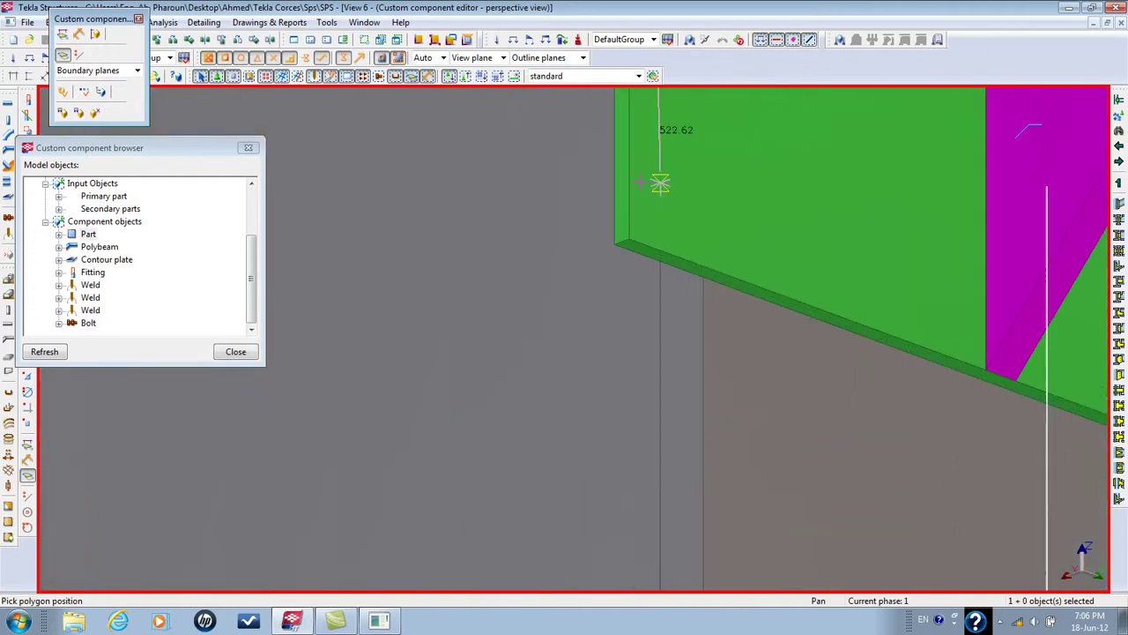
scroll(869, 337, "down", 4)
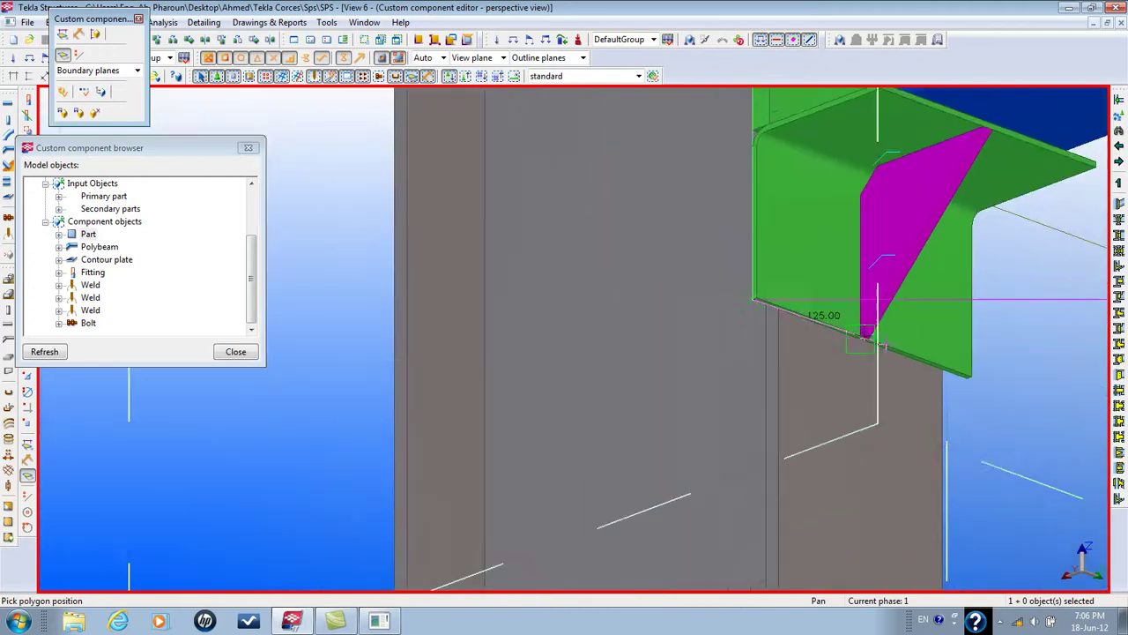
middle_click_drag(873, 340, 771, 361, "ctrl")
scroll(771, 360, "up", 6)
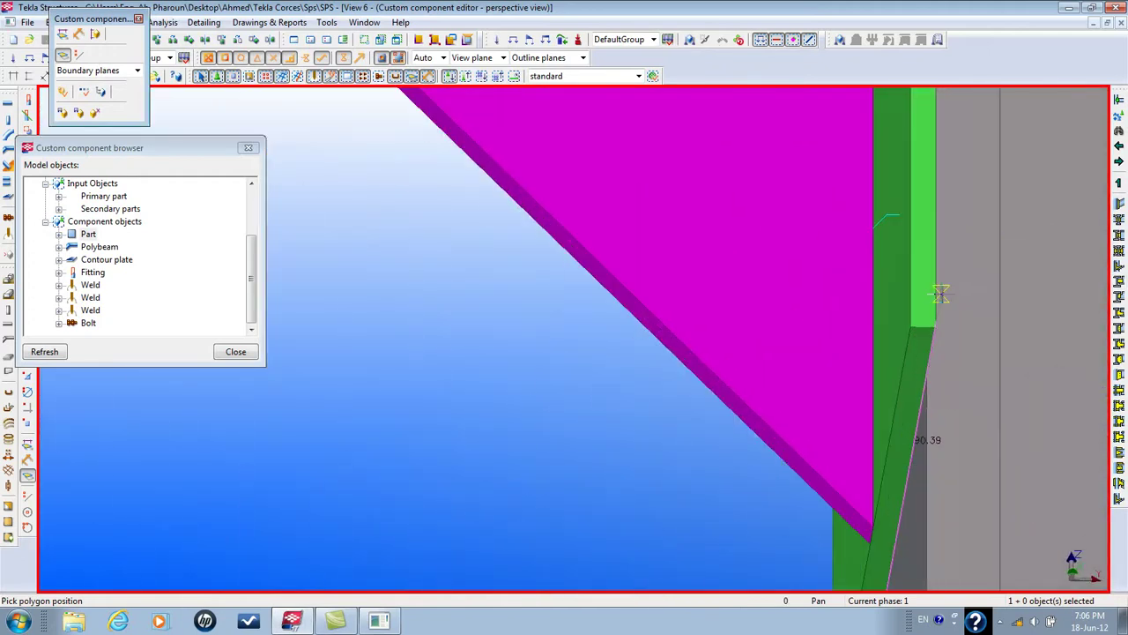
scroll(942, 294, "up", 1)
scroll(904, 185, "down", 5)
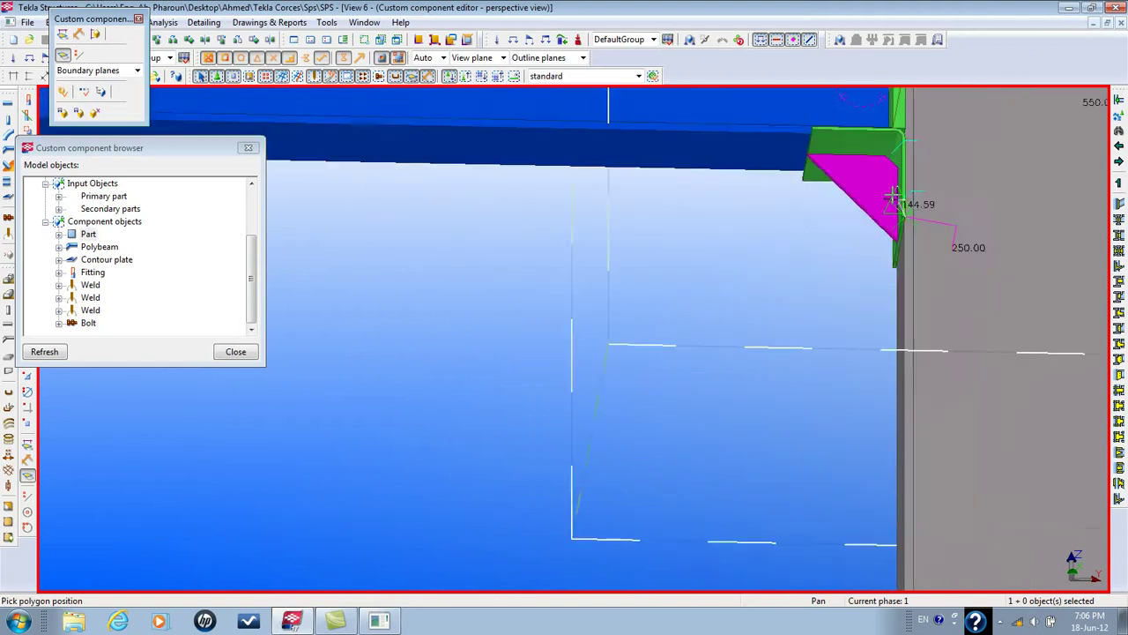
scroll(895, 199, "down", 4)
middle_click_drag(844, 188, 951, 212, "ctrl")
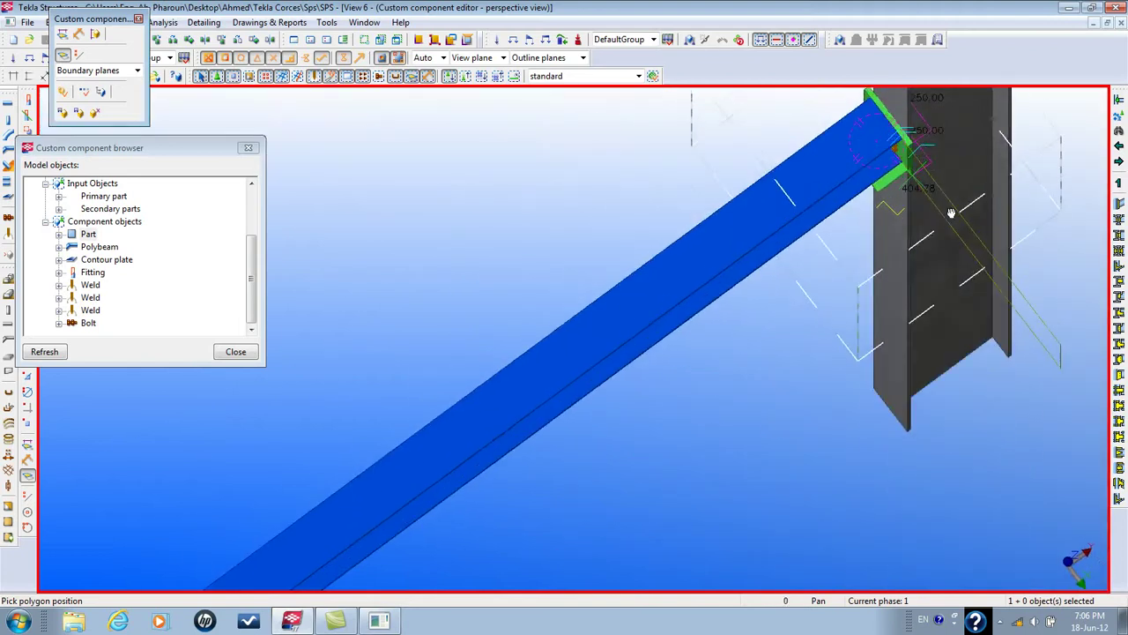
scroll(952, 213, "up", 8)
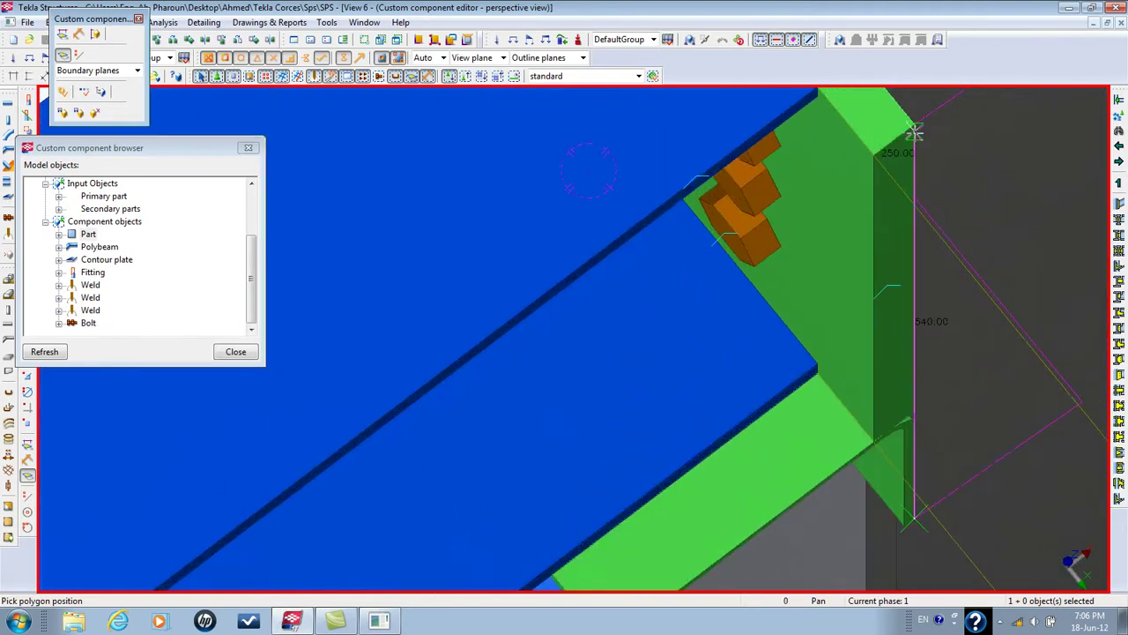
left_click(914, 130)
scroll(907, 244, "down", 4)
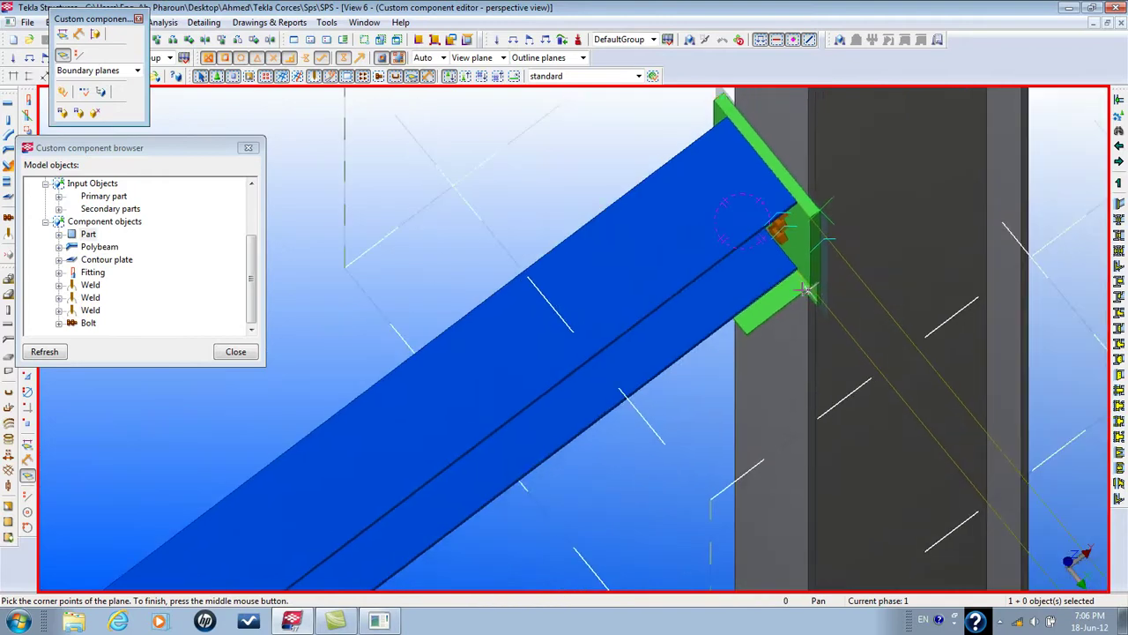
scroll(806, 291, "up", 4)
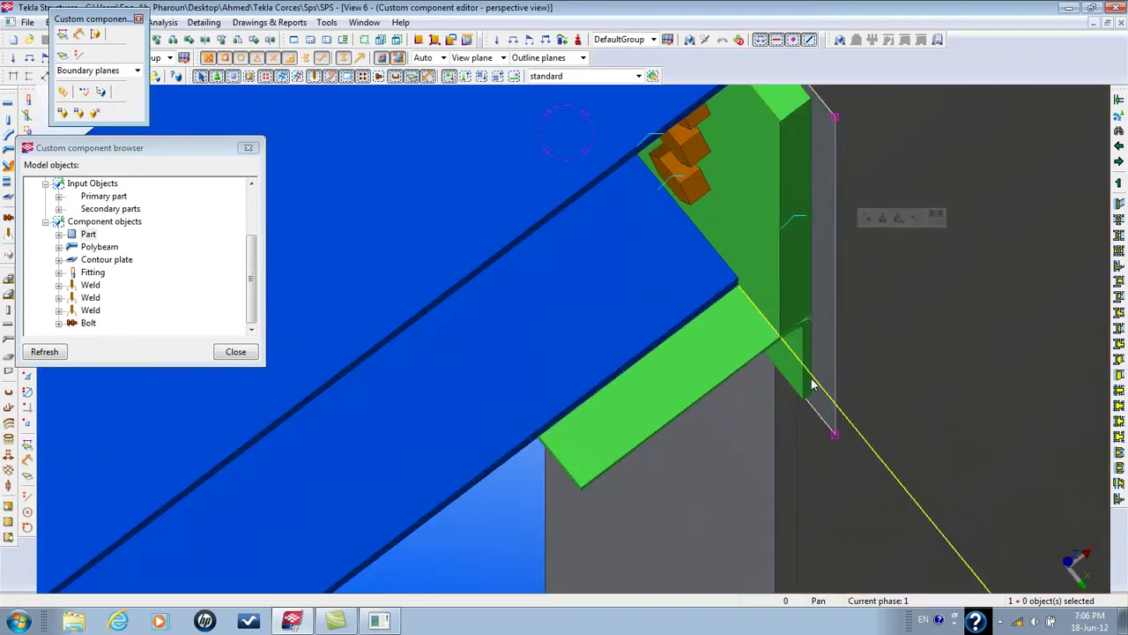
Make the construction plane behind the end plate magnetic, apply the change and close its properties
scroll(783, 282, "down", 6)
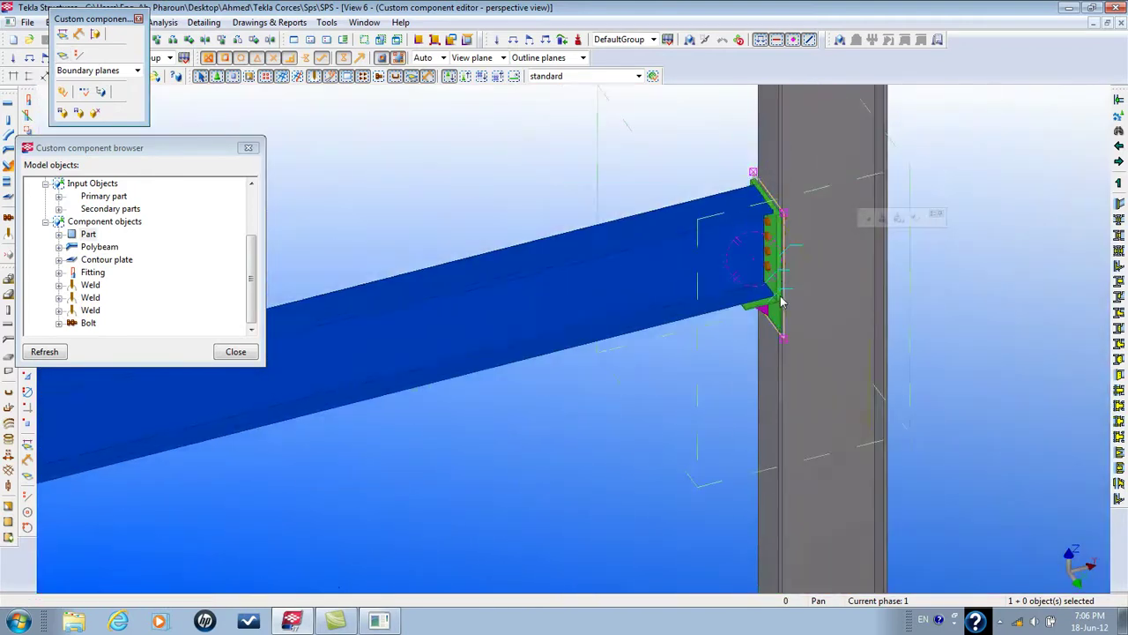
scroll(769, 278, "up", 5)
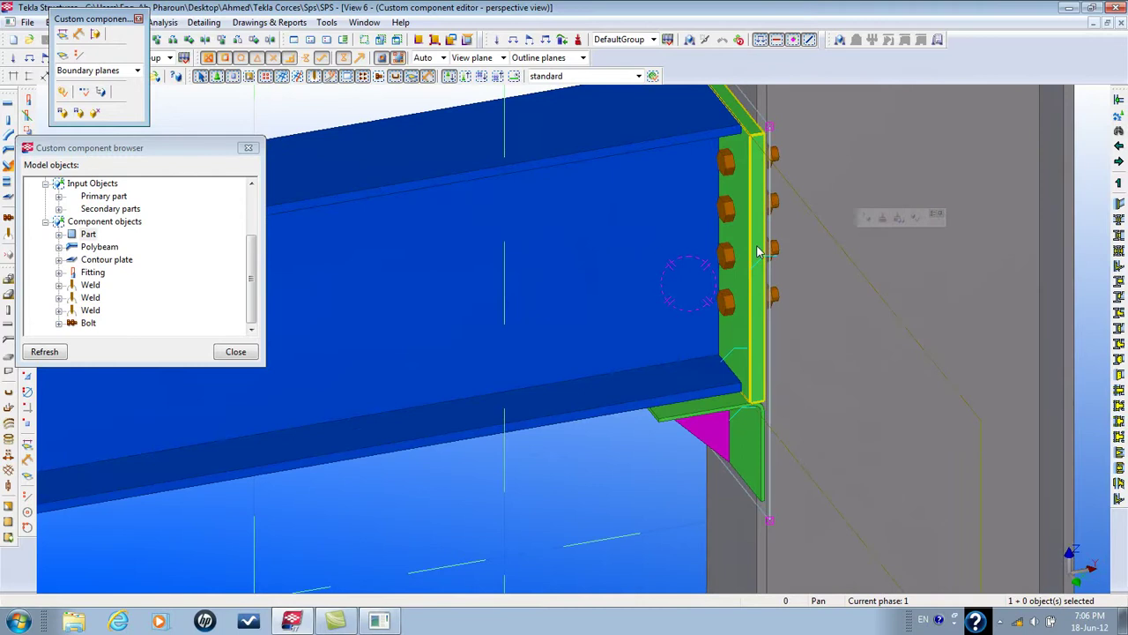
double_click(770, 507)
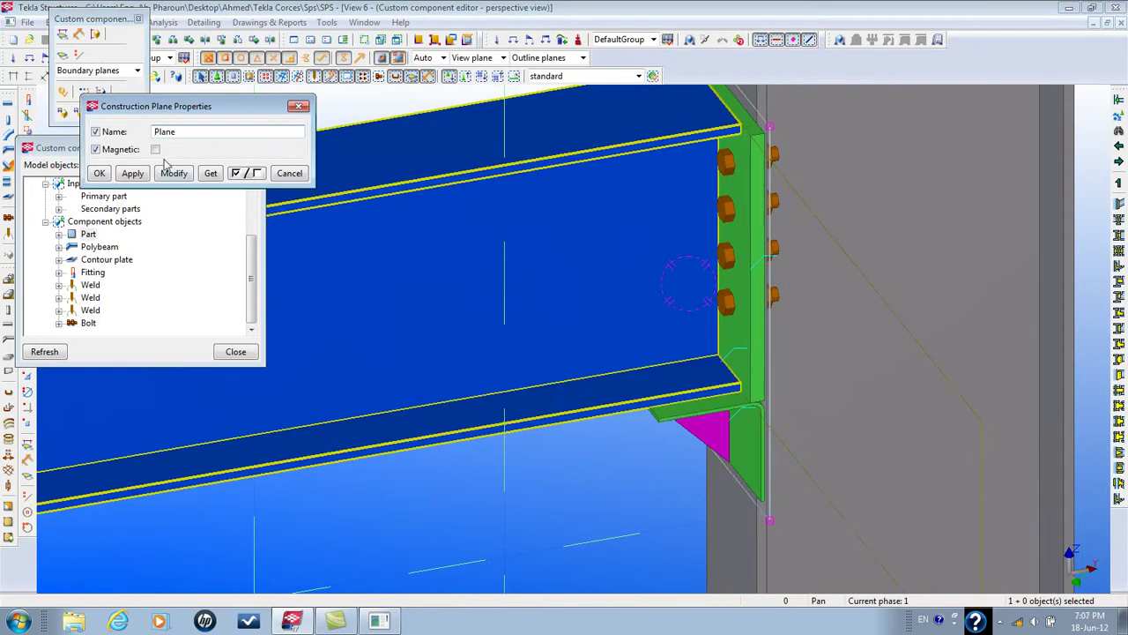
left_click(156, 150)
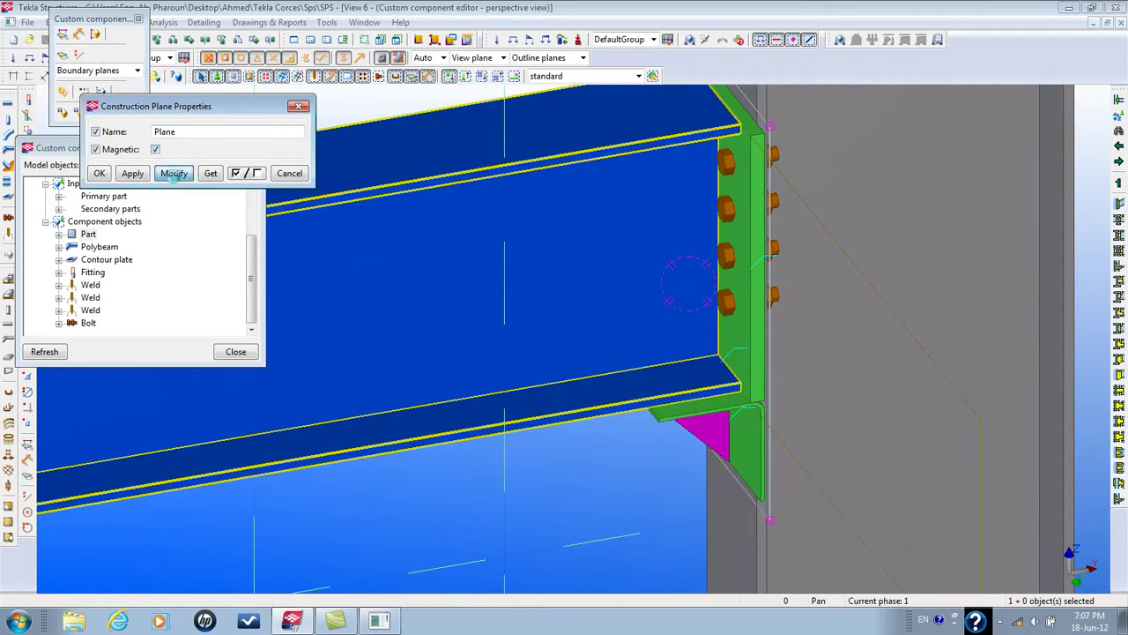
left_click(173, 174)
left_click(133, 174)
left_click(99, 173)
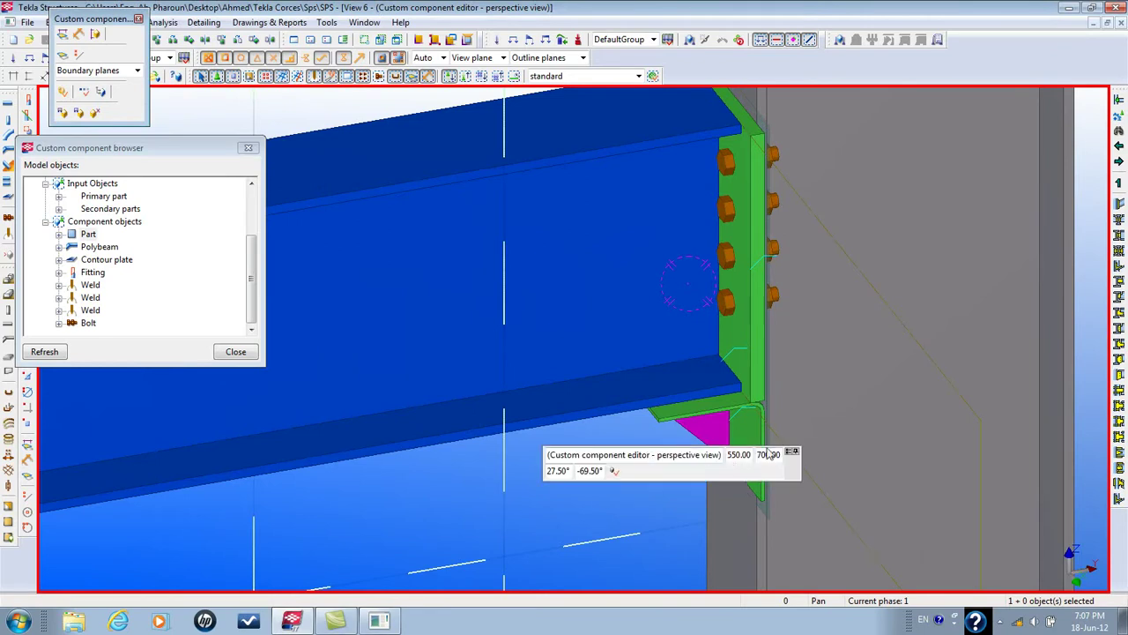
Bind the selected construction plane behind the end plate to the column's flange plane
right_click(773, 518)
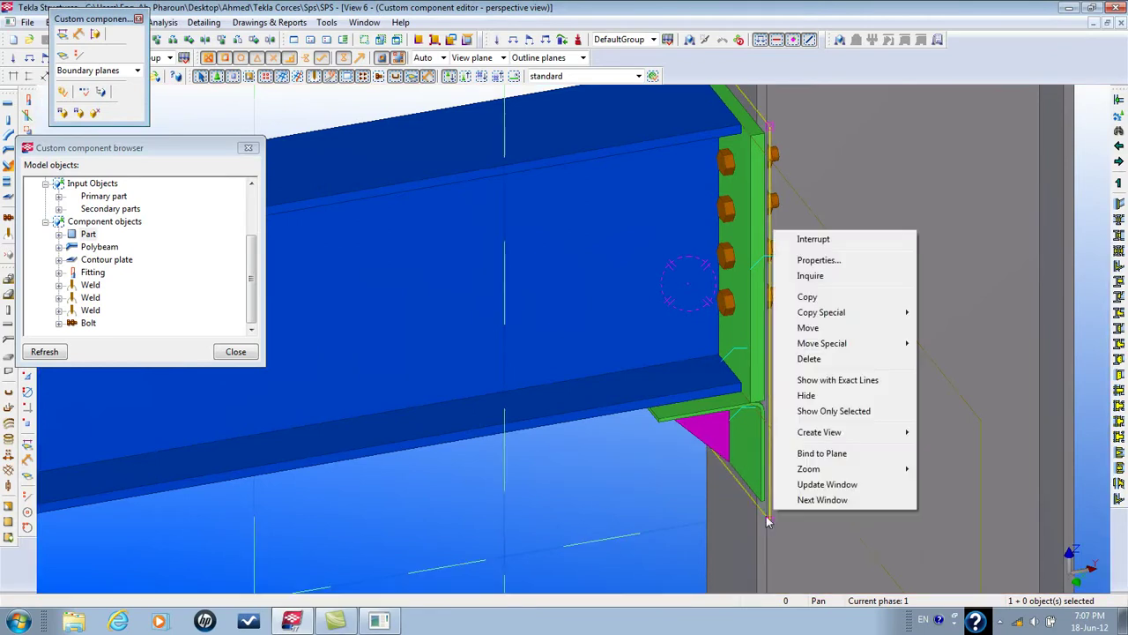
left_click(822, 453)
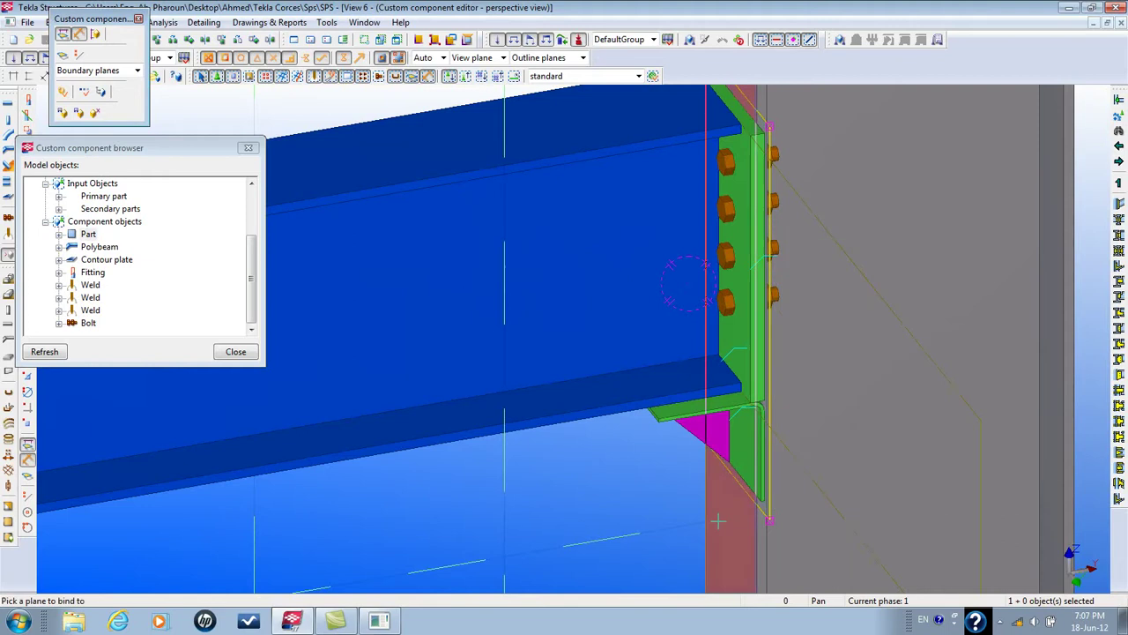
scroll(617, 458, "down", 4)
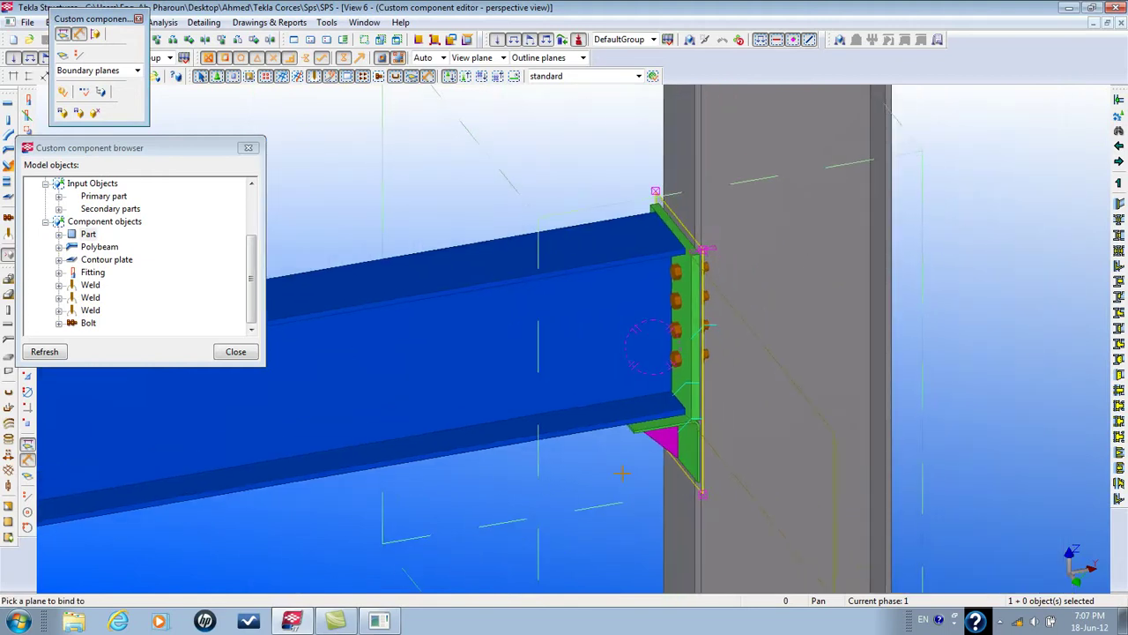
Set the column profile to IPE200 to test how the end plate follows, and undo the profile change
double_click(798, 210)
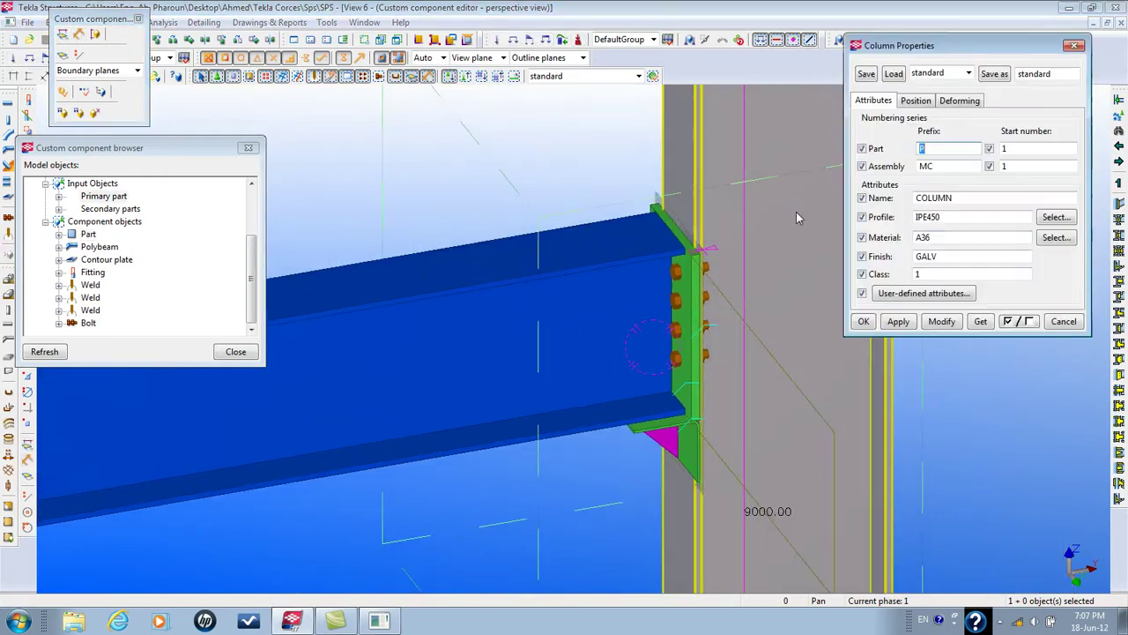
left_click_drag(923, 217, 1024, 219)
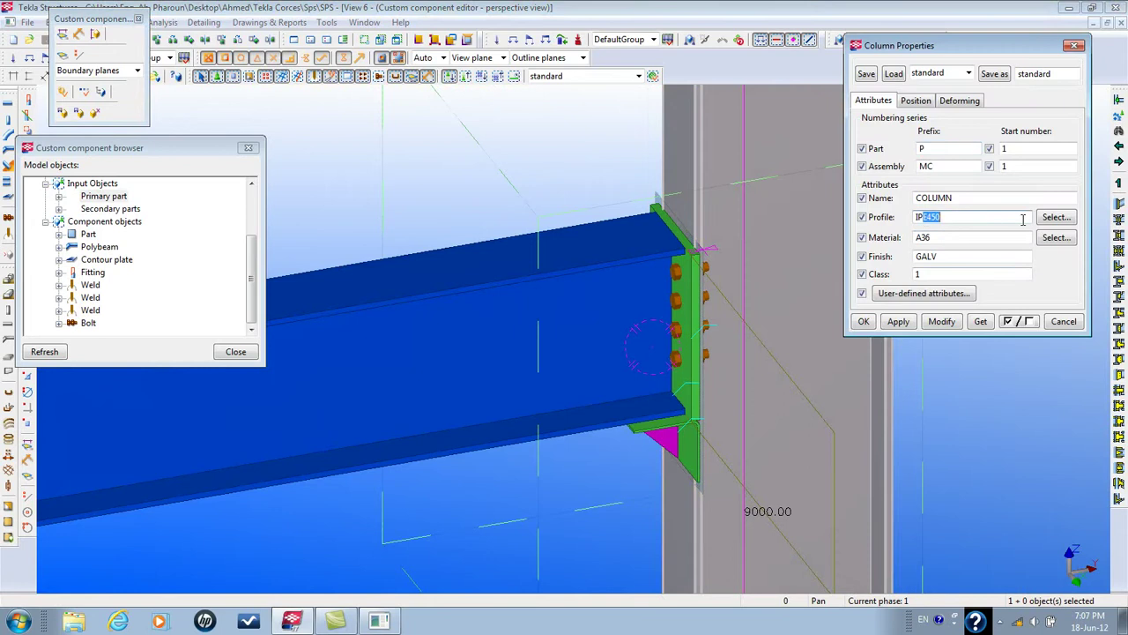
type("E")
left_click(941, 321)
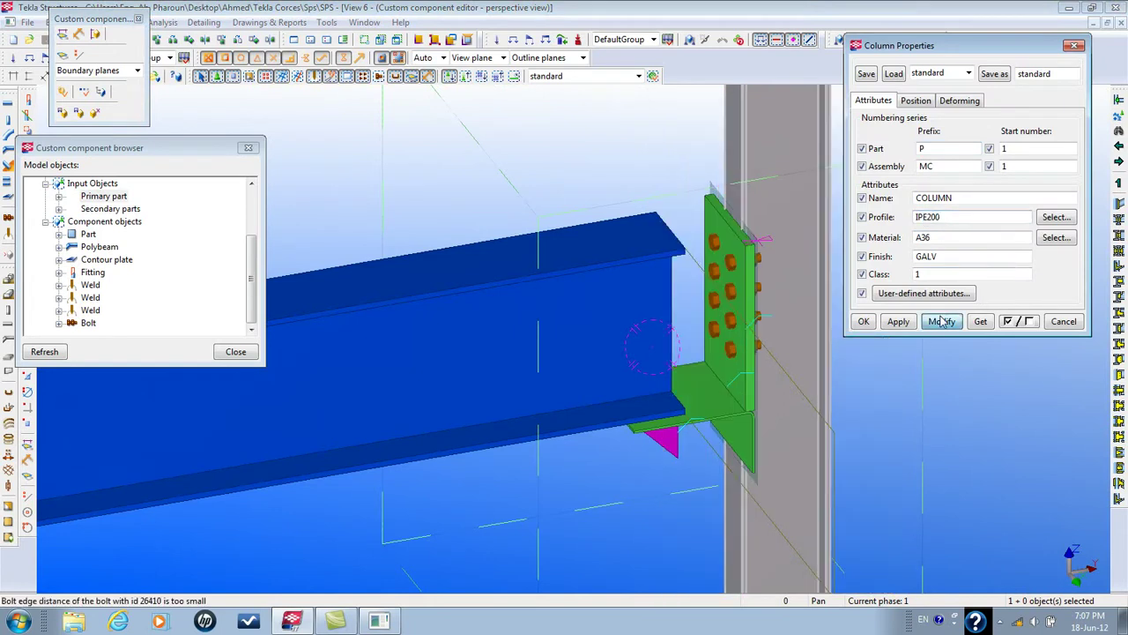
left_click(863, 322)
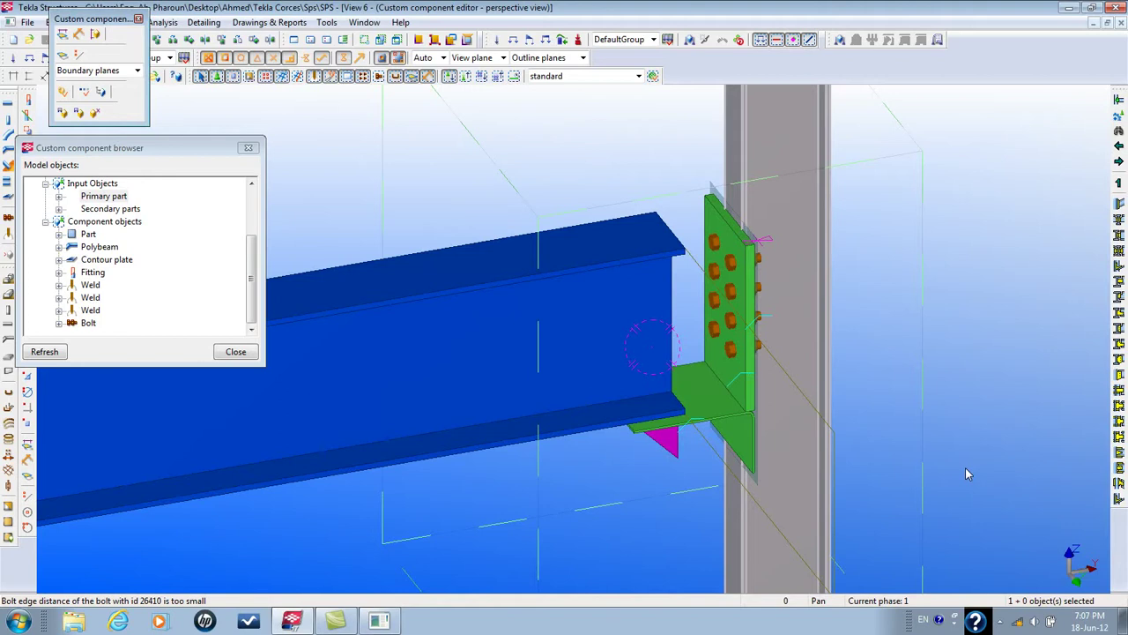
key("ctrl+z")
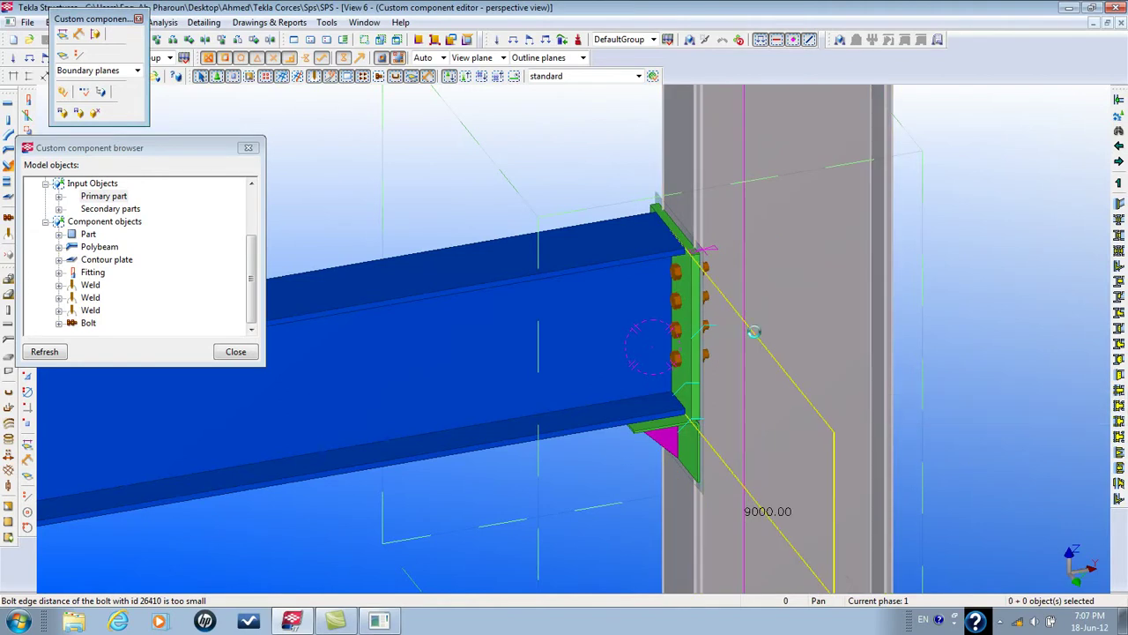
Bind the fitting plane at the beam's end to the column face
right_click(753, 332)
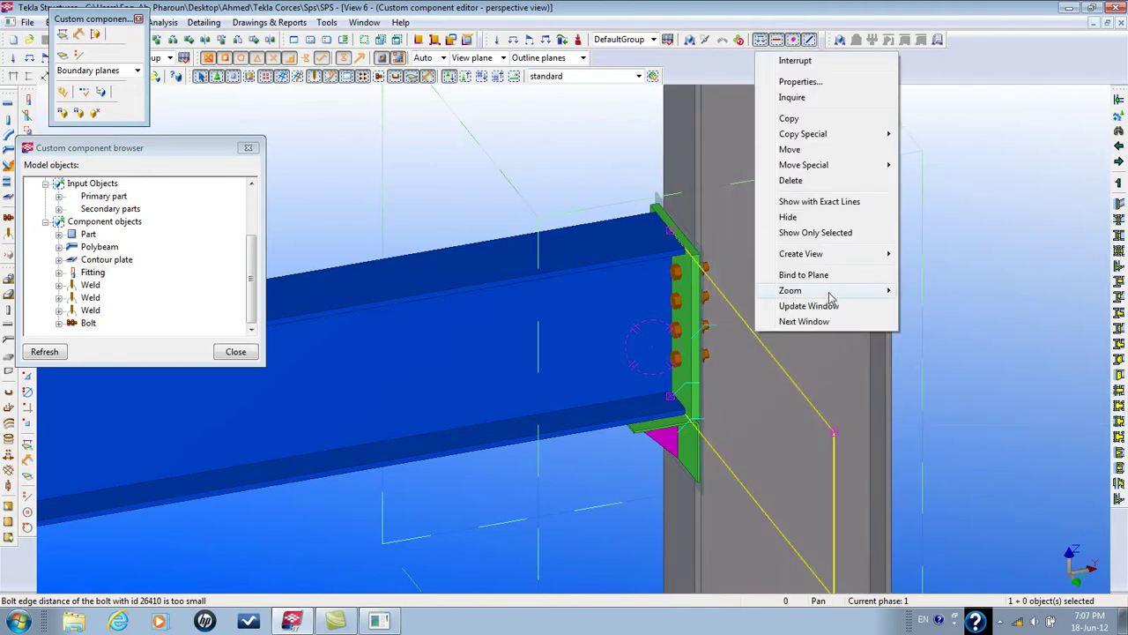
left_click(803, 274)
scroll(756, 279, "up", 4)
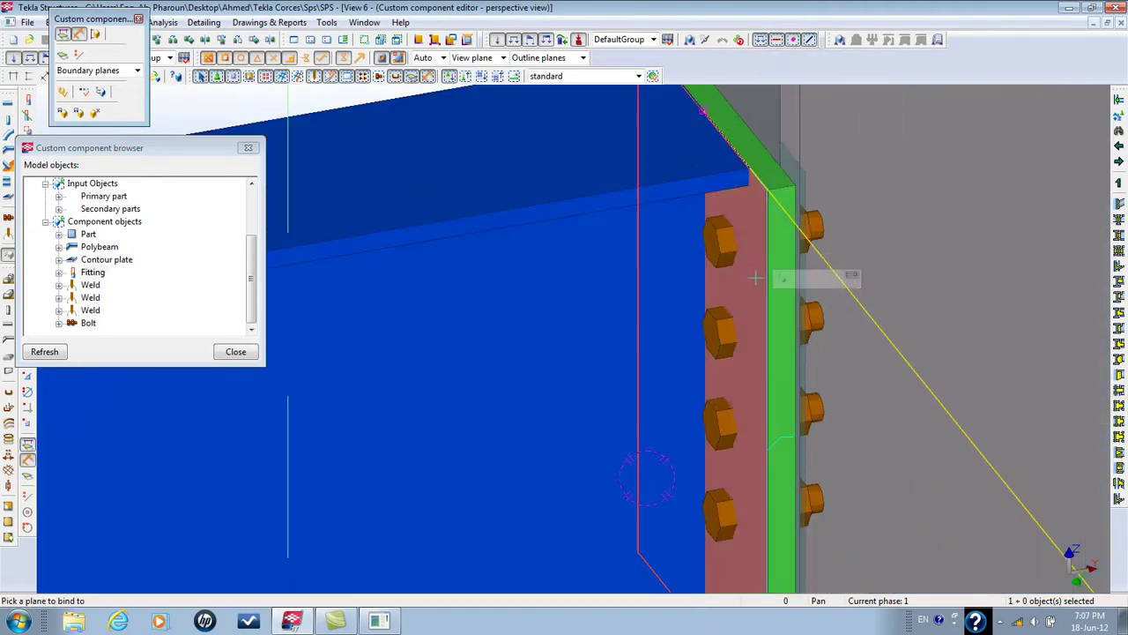
scroll(755, 279, "down", 5)
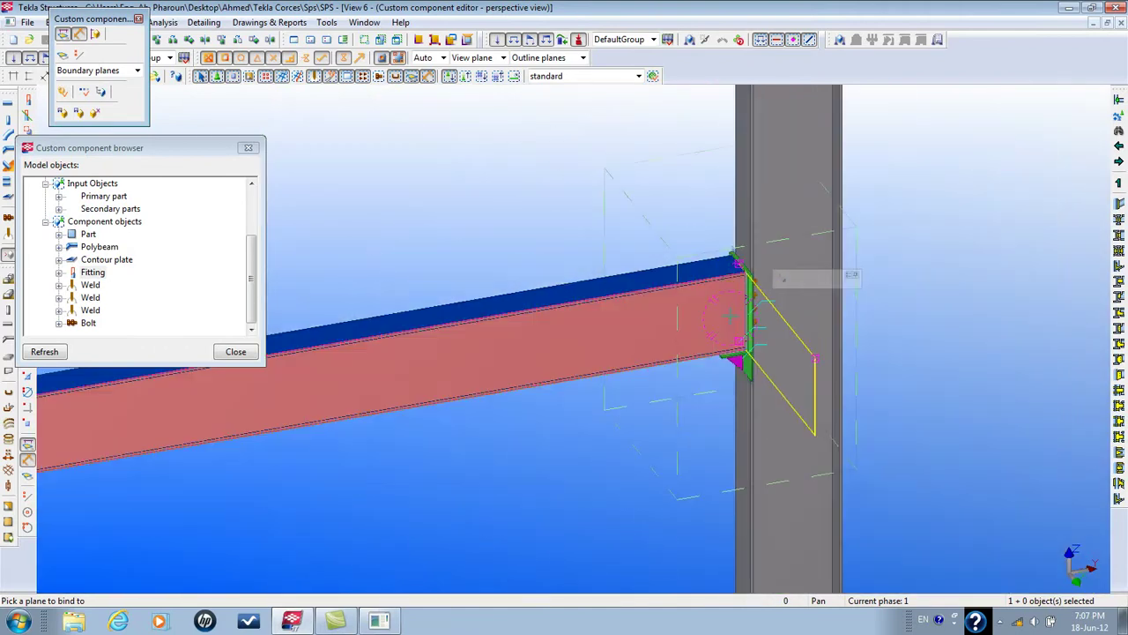
middle_click_drag(756, 278, 659, 270)
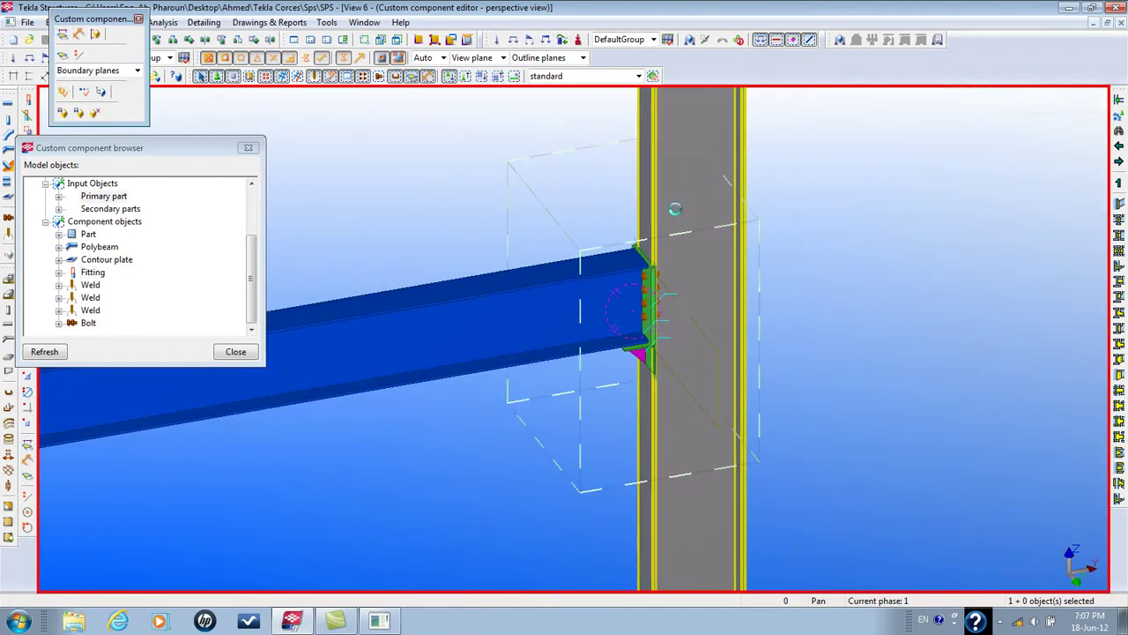
Try the IPE200 profile on the column again to test the beam-end fitting's binding, and revert it
double_click(674, 208)
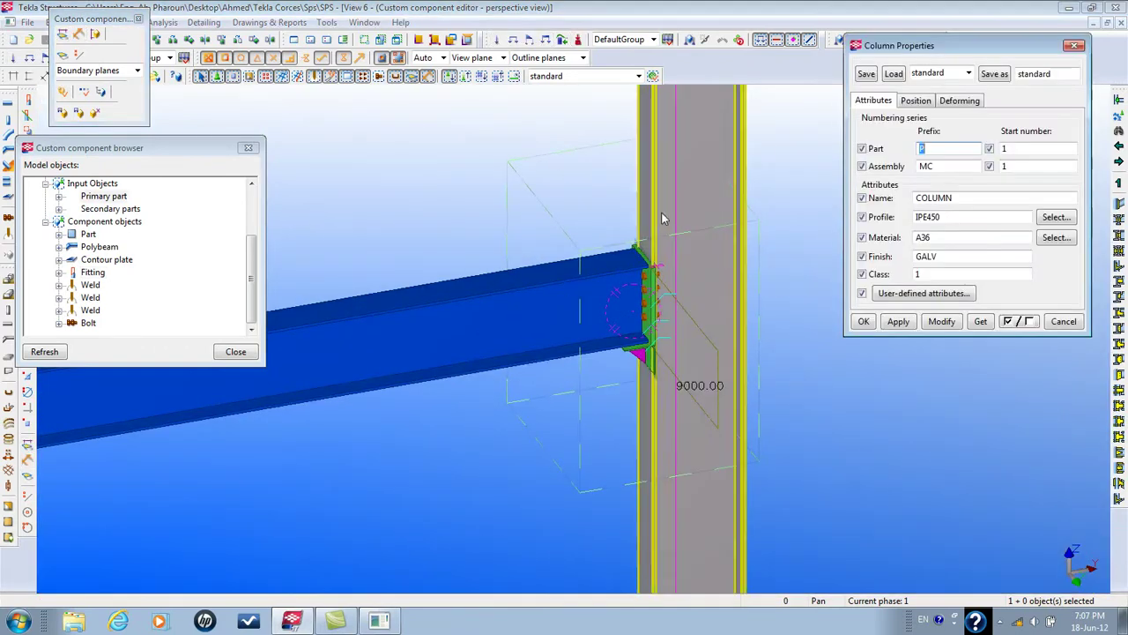
double_click(925, 219)
left_click_drag(932, 218, 963, 216)
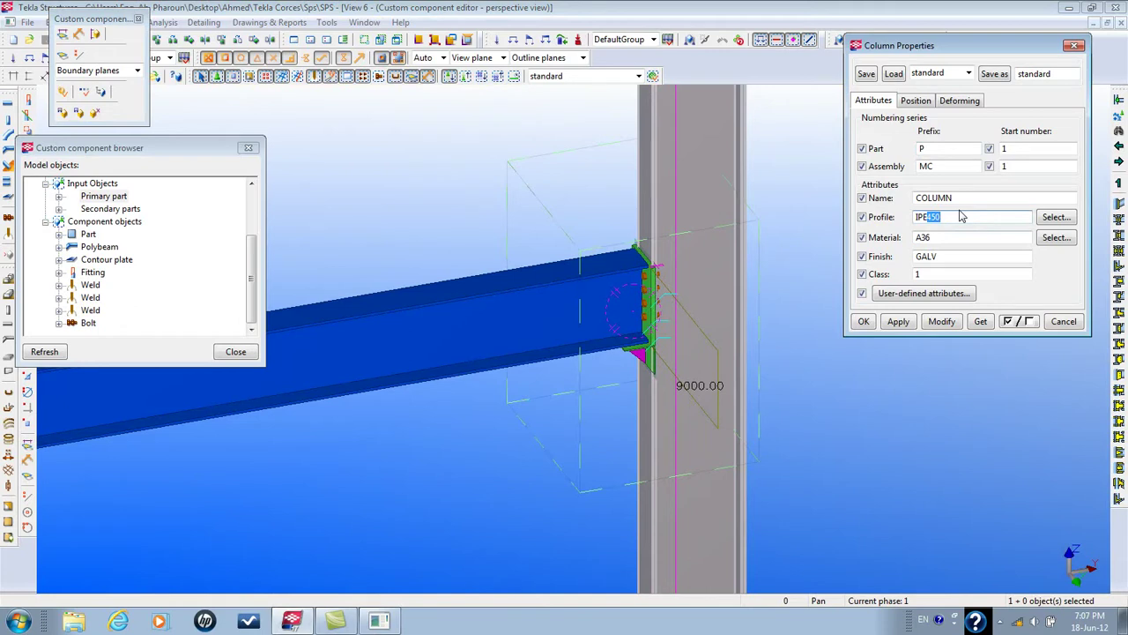
type("200")
left_click(941, 321)
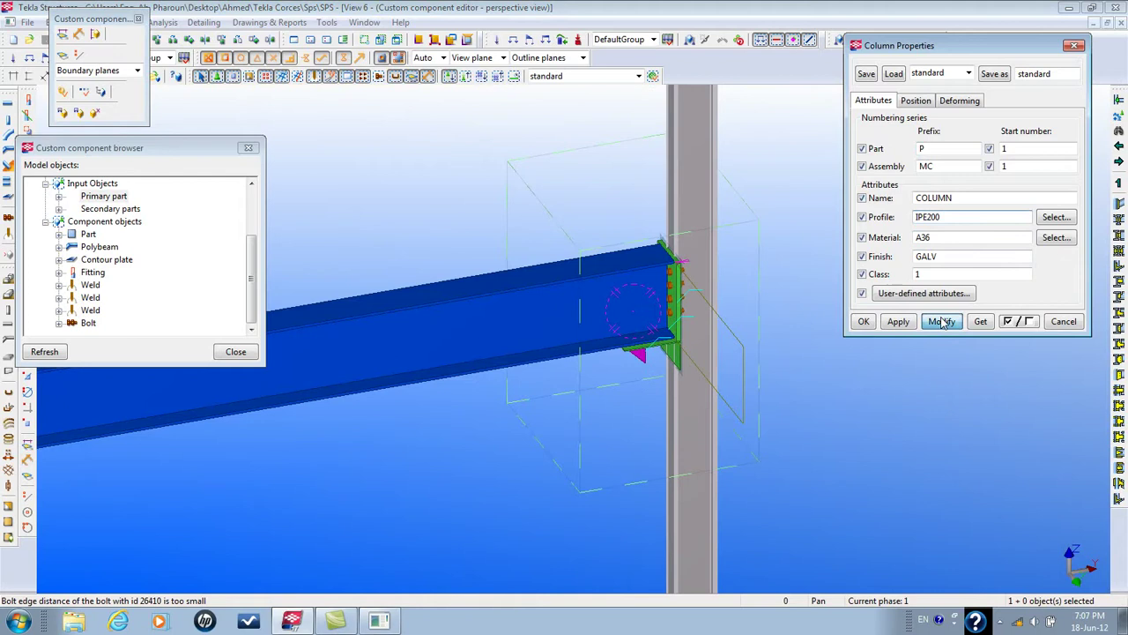
left_click(864, 321)
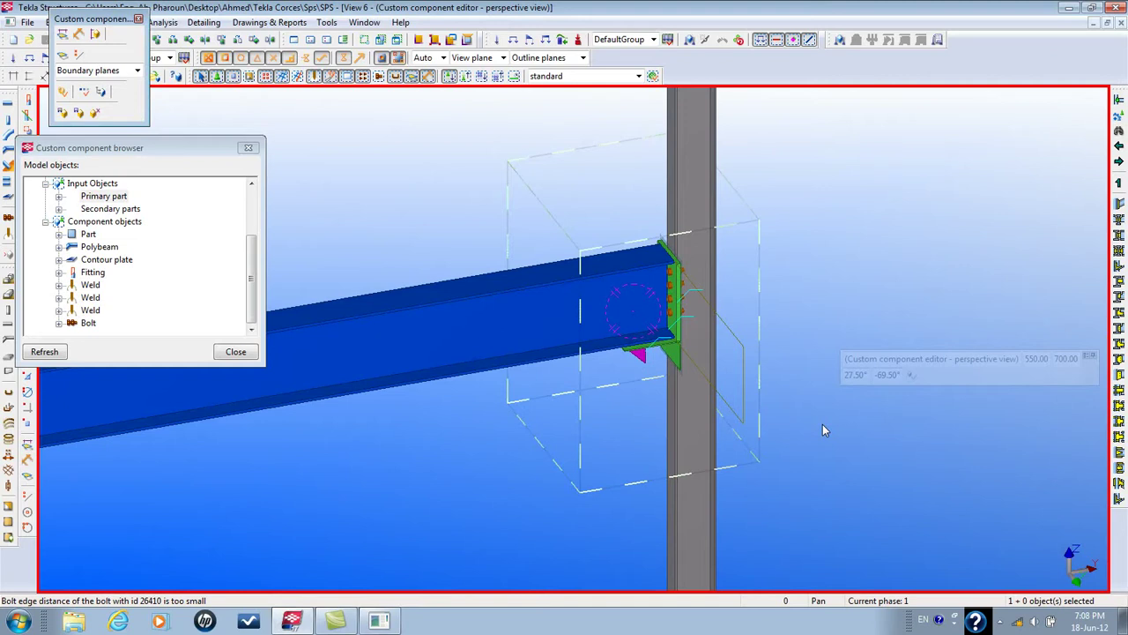
left_click(822, 425)
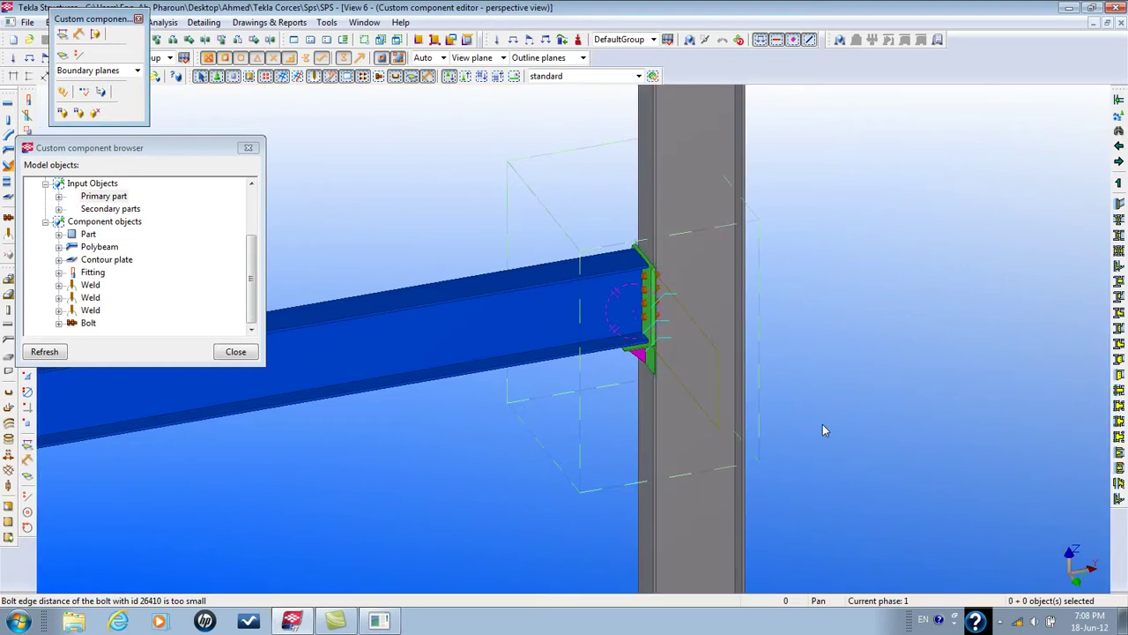
Delete the construction plane behind the end plate and check the fitting at the beam's end
scroll(758, 321, "up", 5)
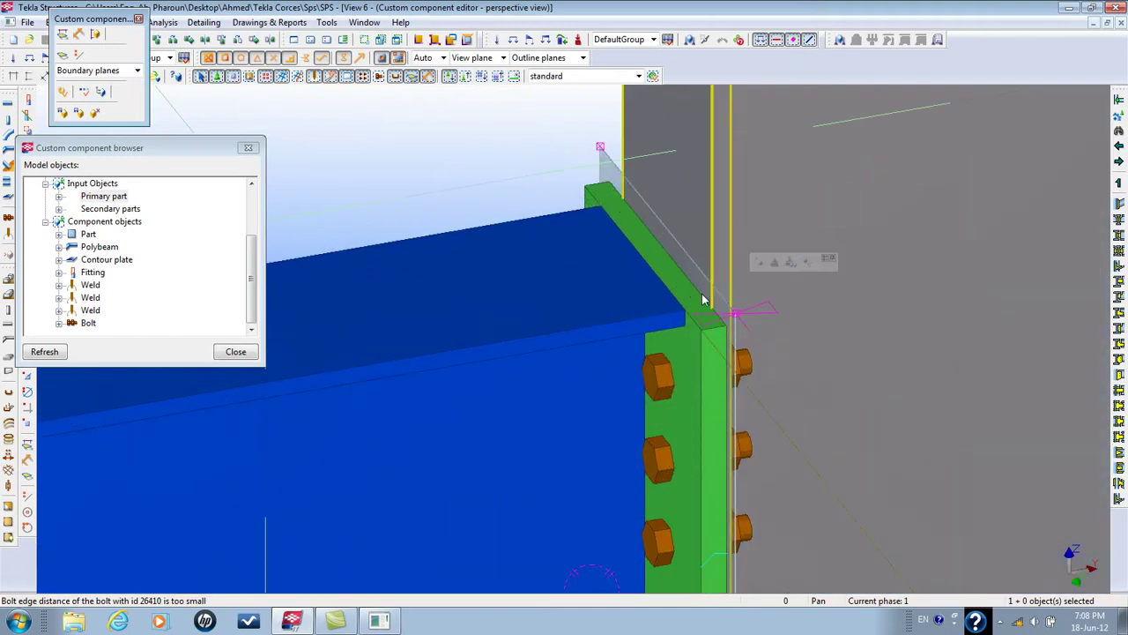
scroll(681, 318, "up", 2)
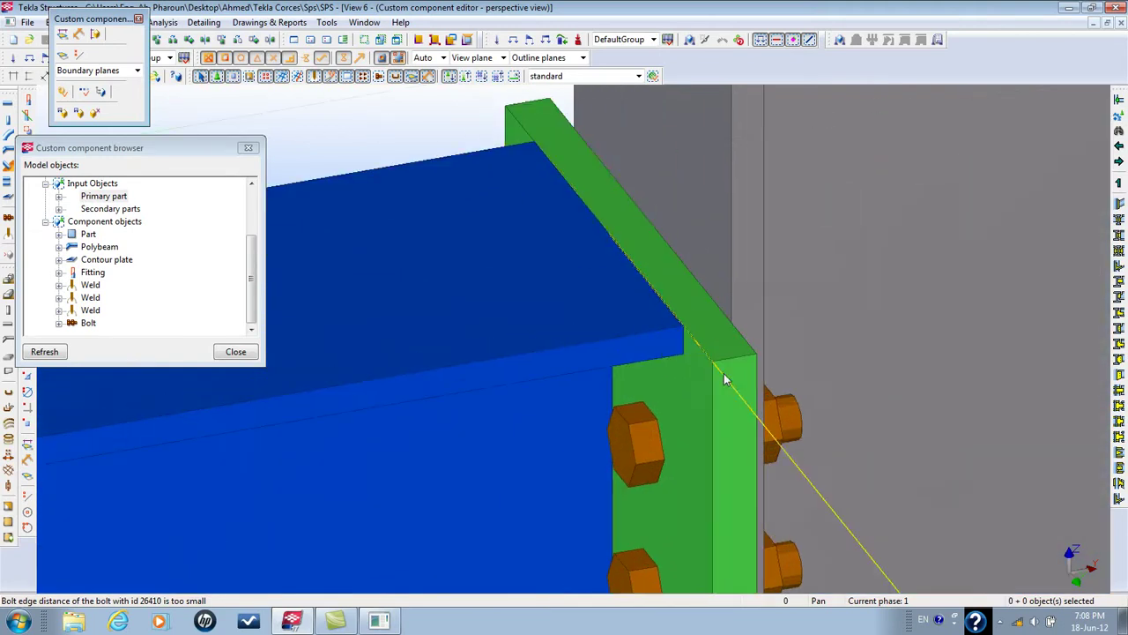
left_click(747, 410)
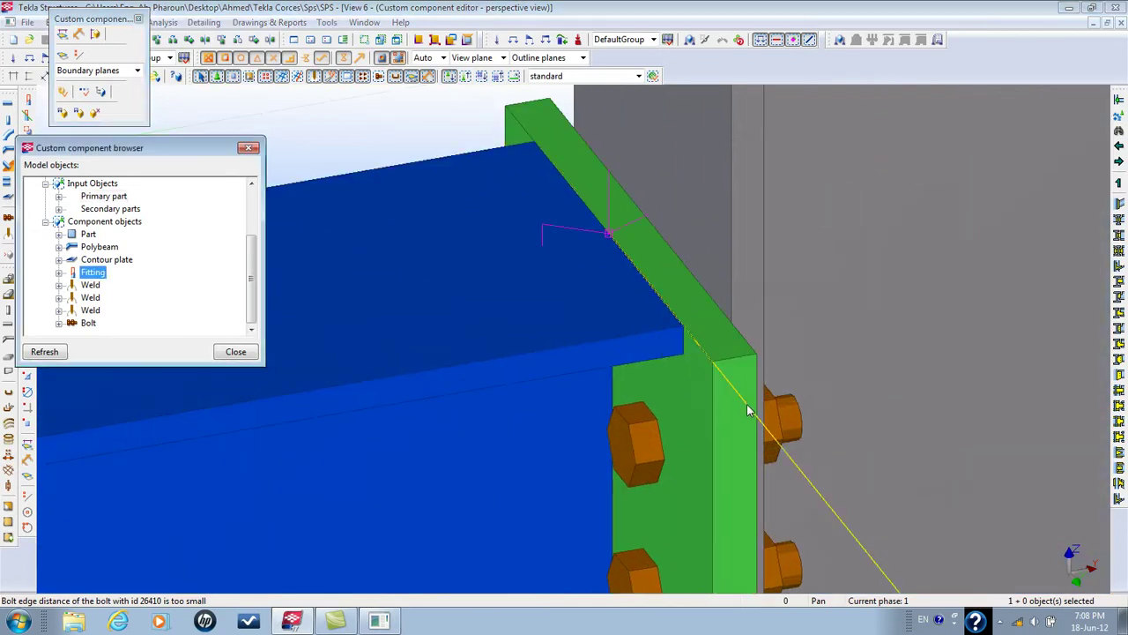
left_click(640, 223)
scroll(648, 255, "down", 6)
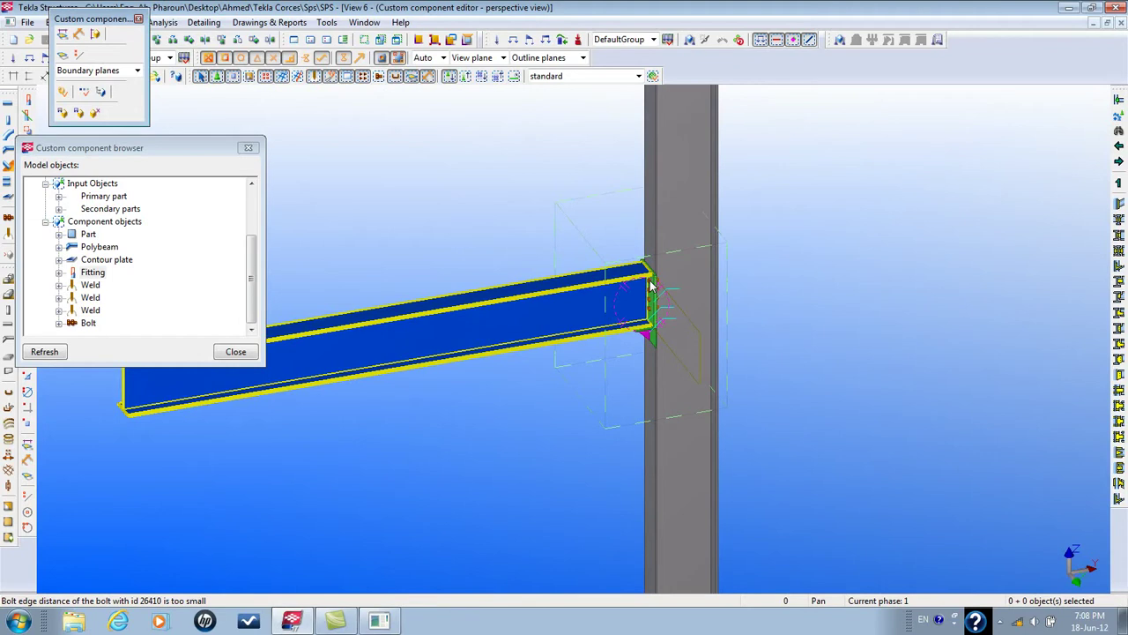
Create a 250 by 550 mm construction plane through the end plate's upper rear corners and the bent seat plate's lower rear corners
left_click(62, 60)
scroll(746, 209, "up", 8)
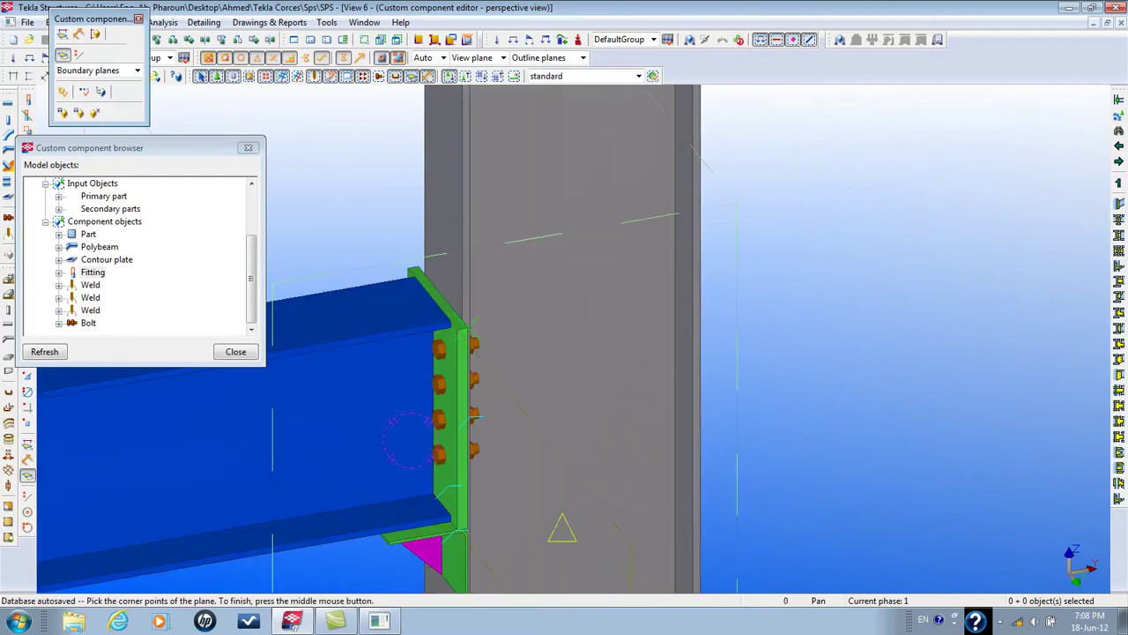
scroll(441, 334, "down", 3)
scroll(673, 408, "up", 5)
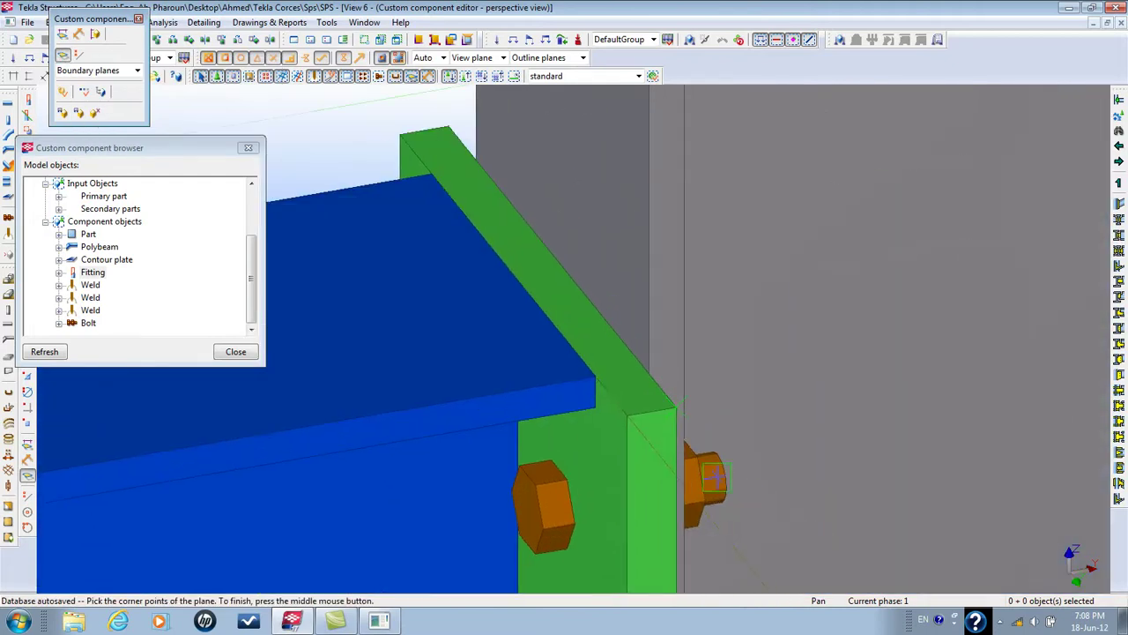
left_click(672, 407)
scroll(461, 227, "down", 3)
scroll(549, 255, "up", 5)
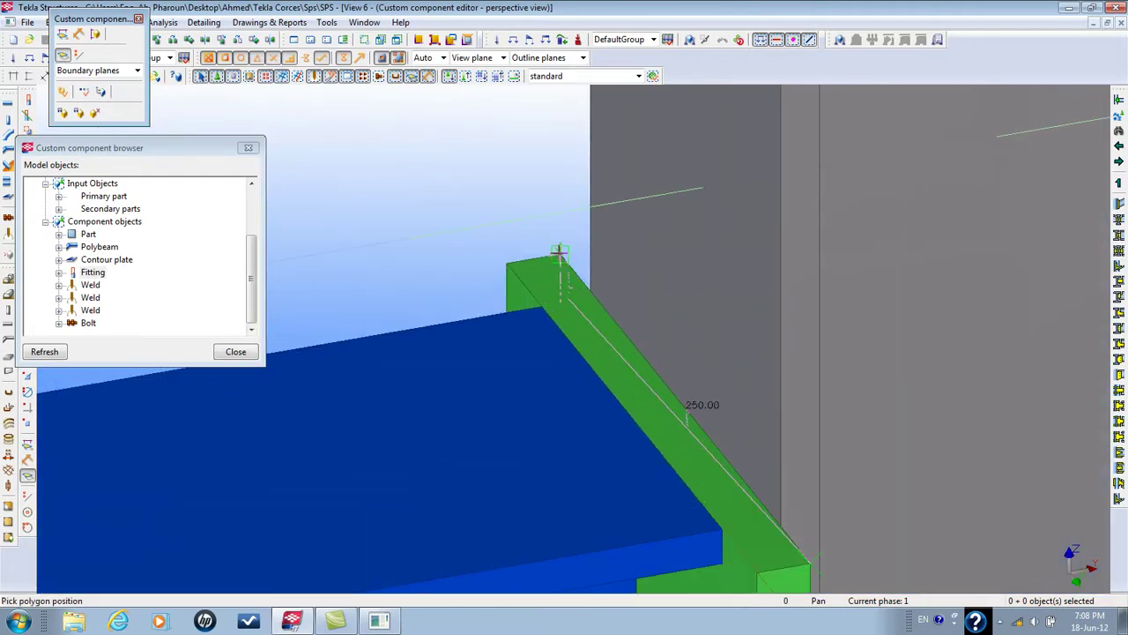
scroll(600, 433, "down", 3)
scroll(685, 202, "up", 5)
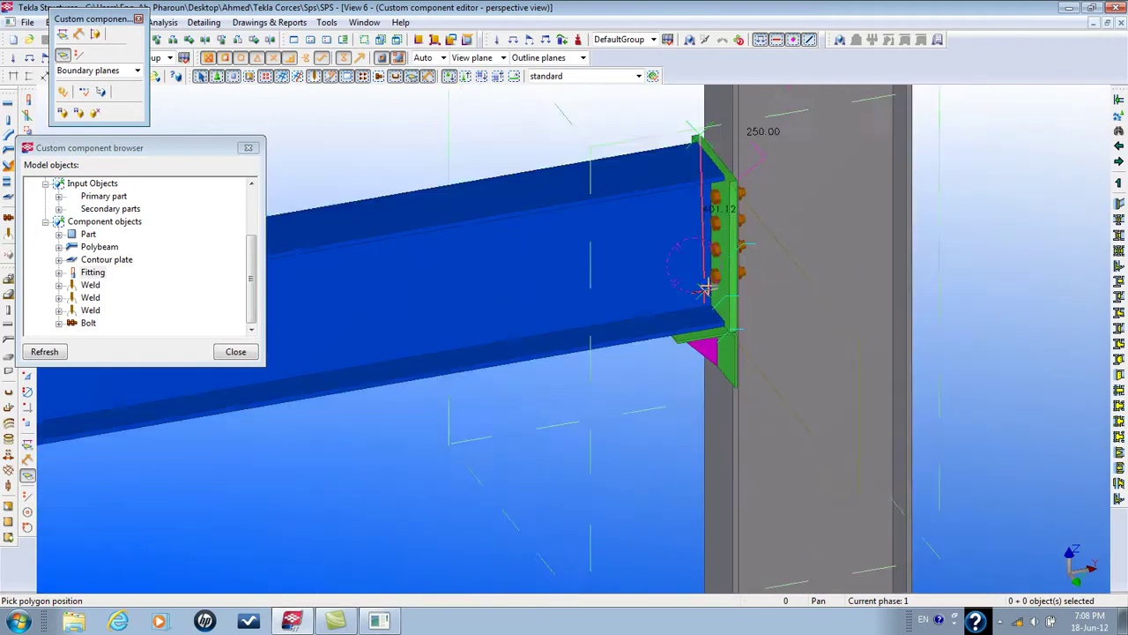
scroll(625, 280, "up", 6)
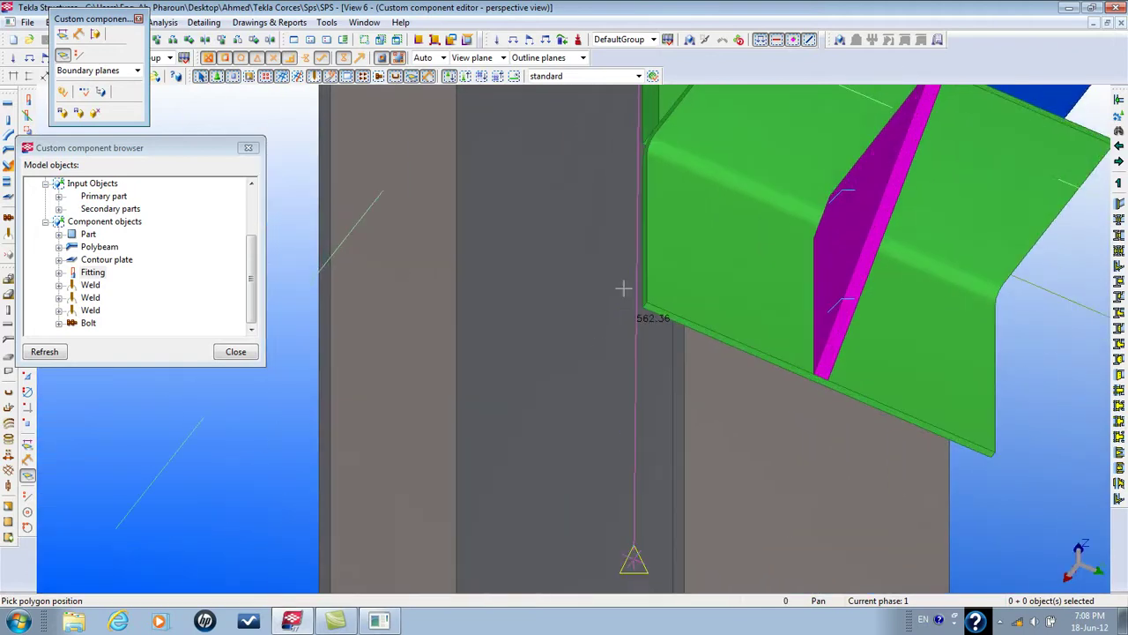
scroll(641, 341, "up", 2)
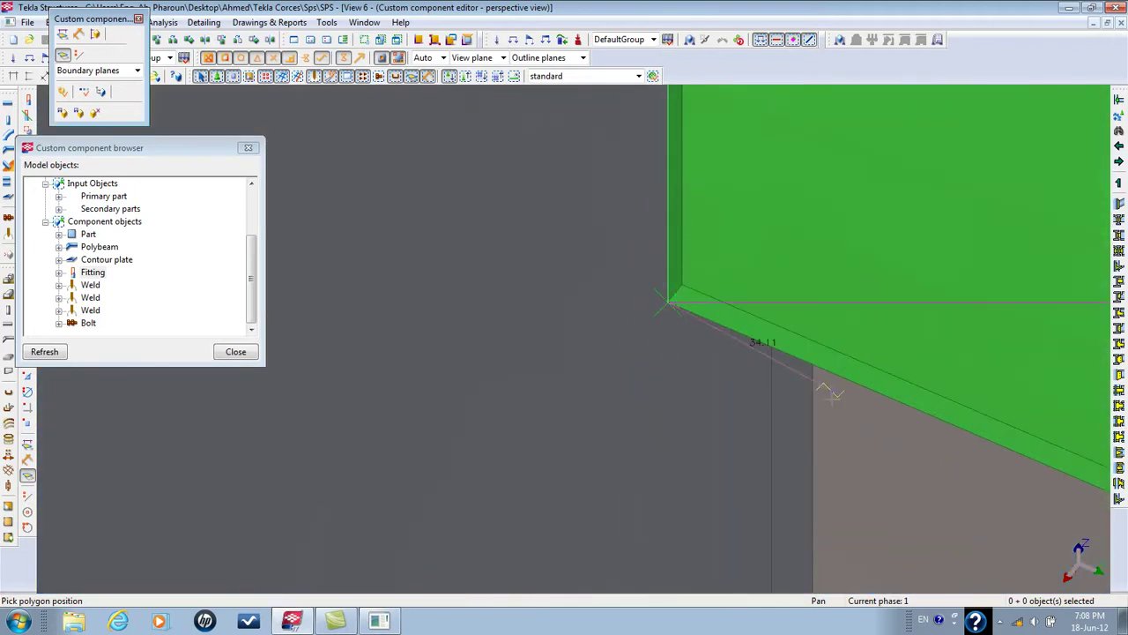
scroll(666, 305, "down", 8)
scroll(961, 388, "up", 6)
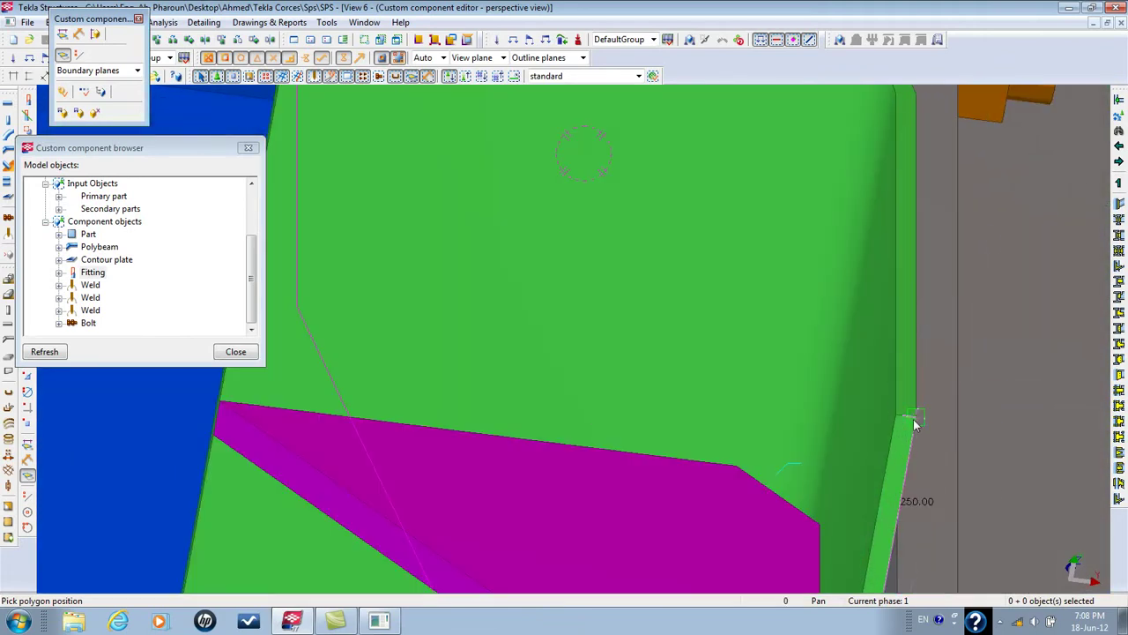
scroll(899, 441, "down", 8)
scroll(854, 507, "up", 10)
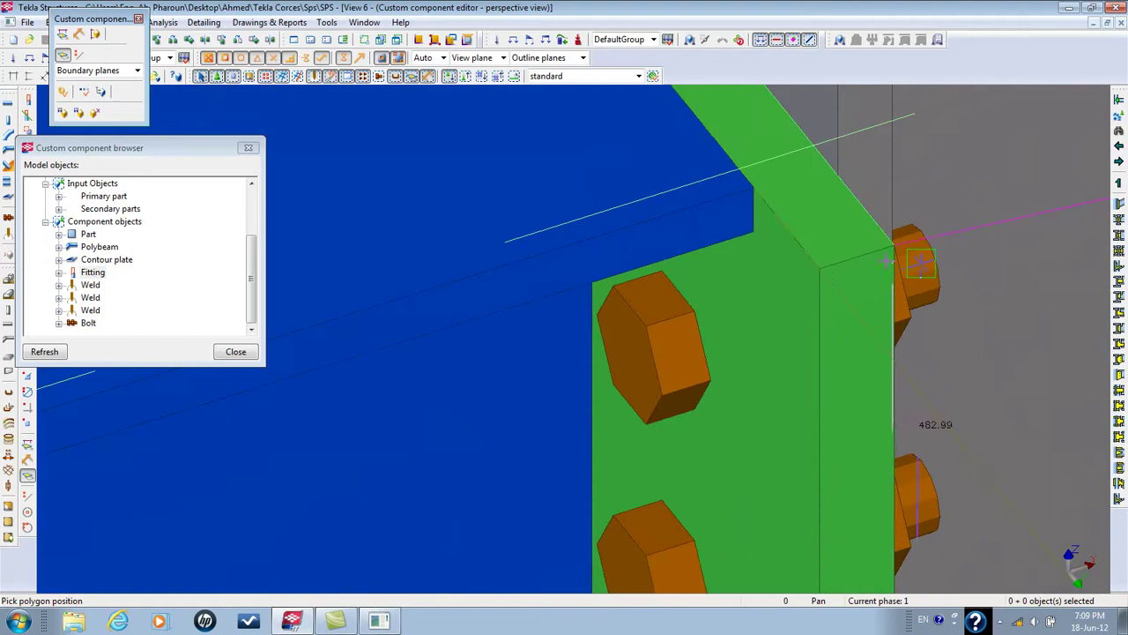
left_click(895, 243)
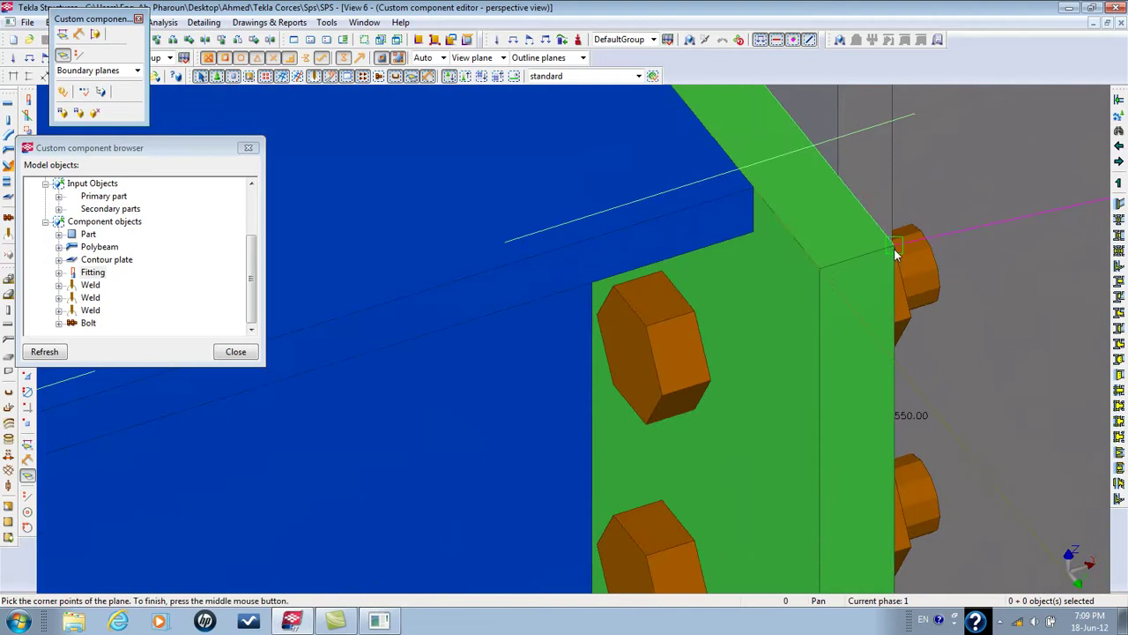
Accept the new construction plane's properties with the name Plane and Magnetic on, and select the plane
scroll(894, 309, "down", 5)
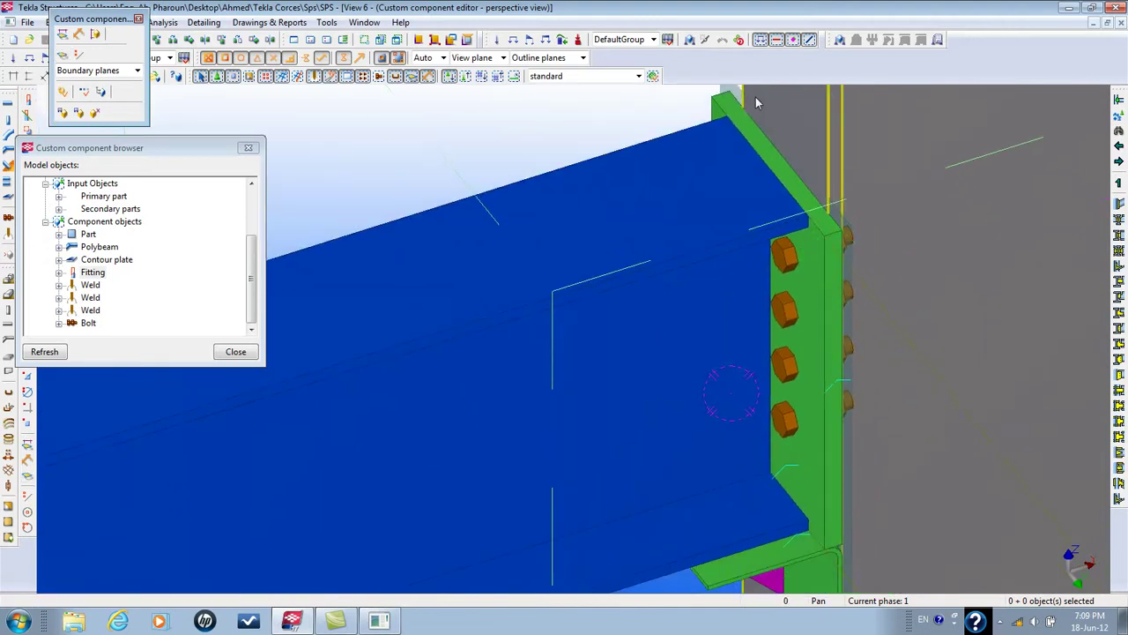
middle_click_drag(742, 95, 769, 236)
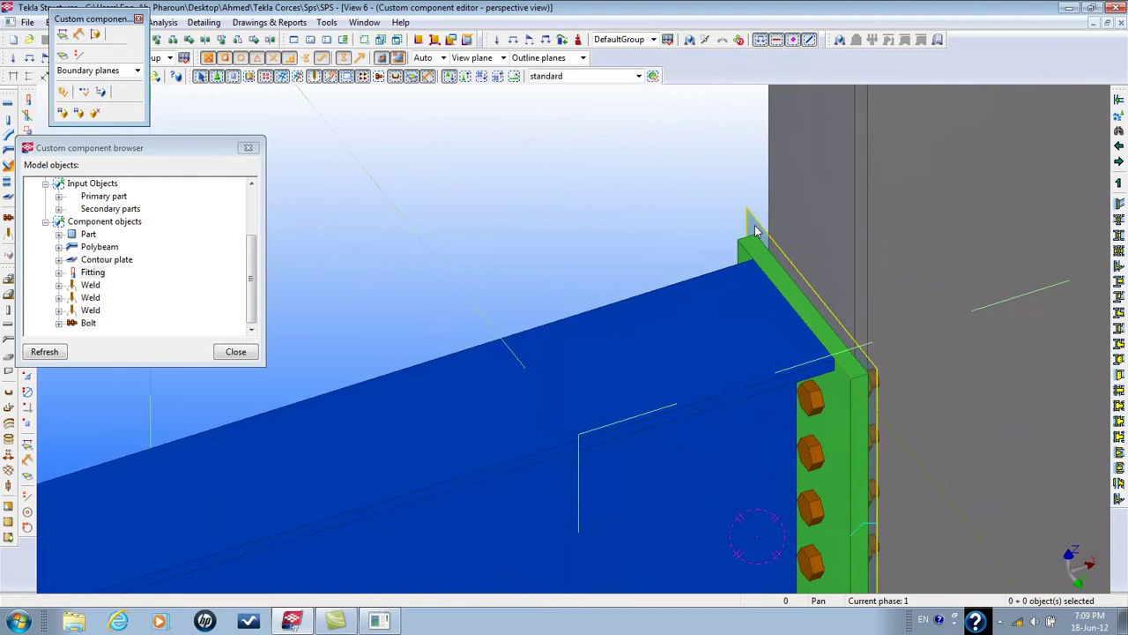
double_click(760, 231)
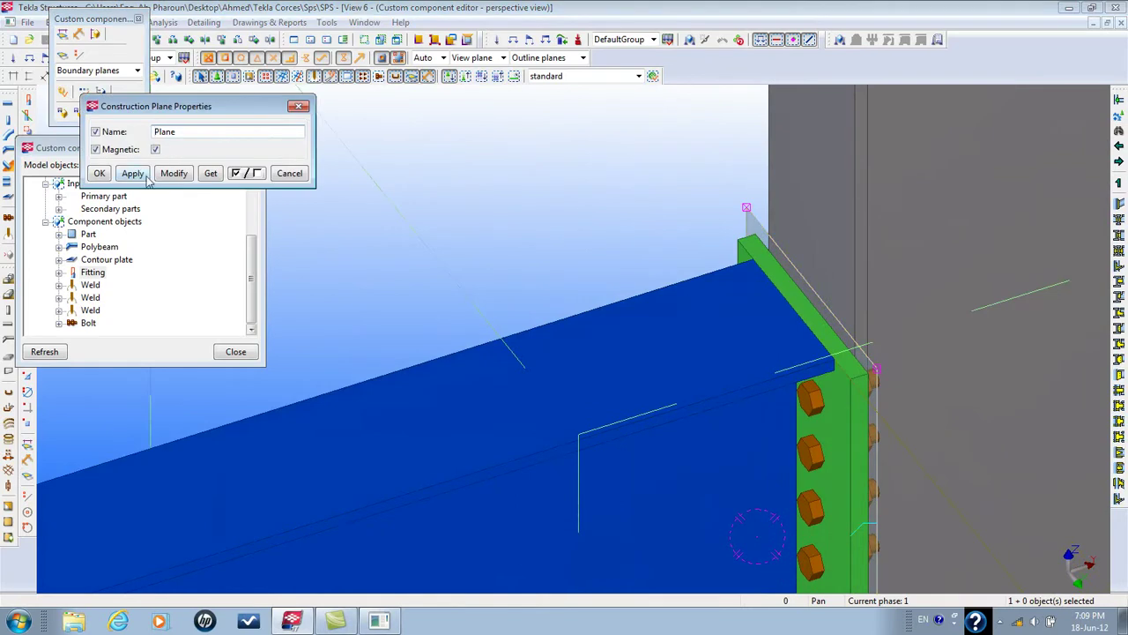
left_click(99, 173)
left_click(594, 201)
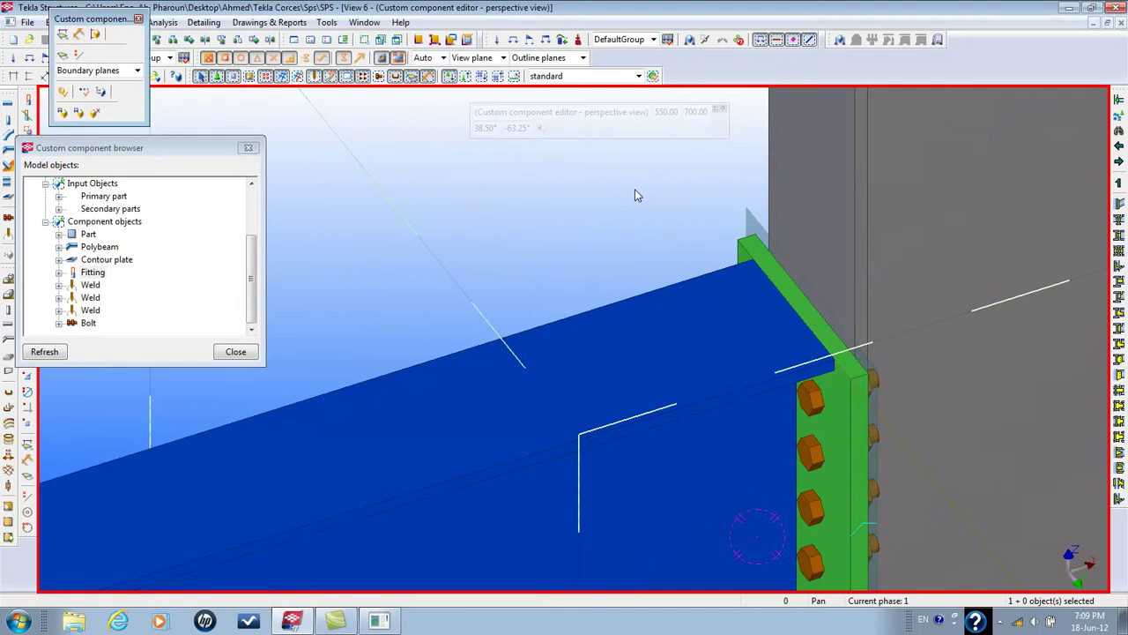
left_click(738, 216)
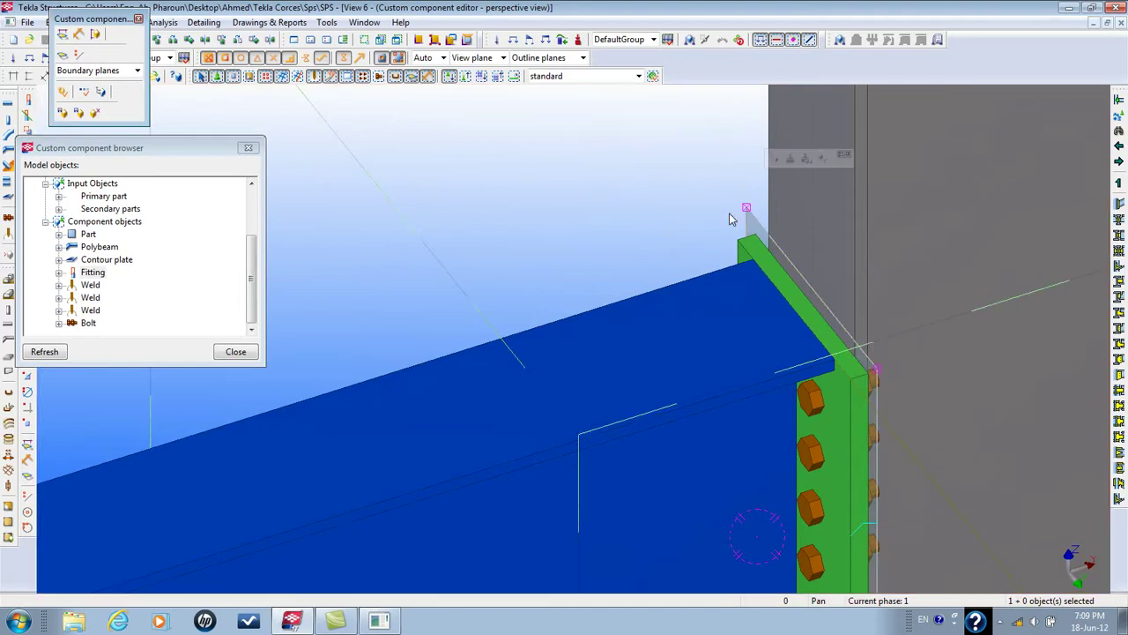
Bind the new construction plane to the column's flange face and the beam-end fitting to the end plate's front face
right_click(729, 212)
left_click(780, 436)
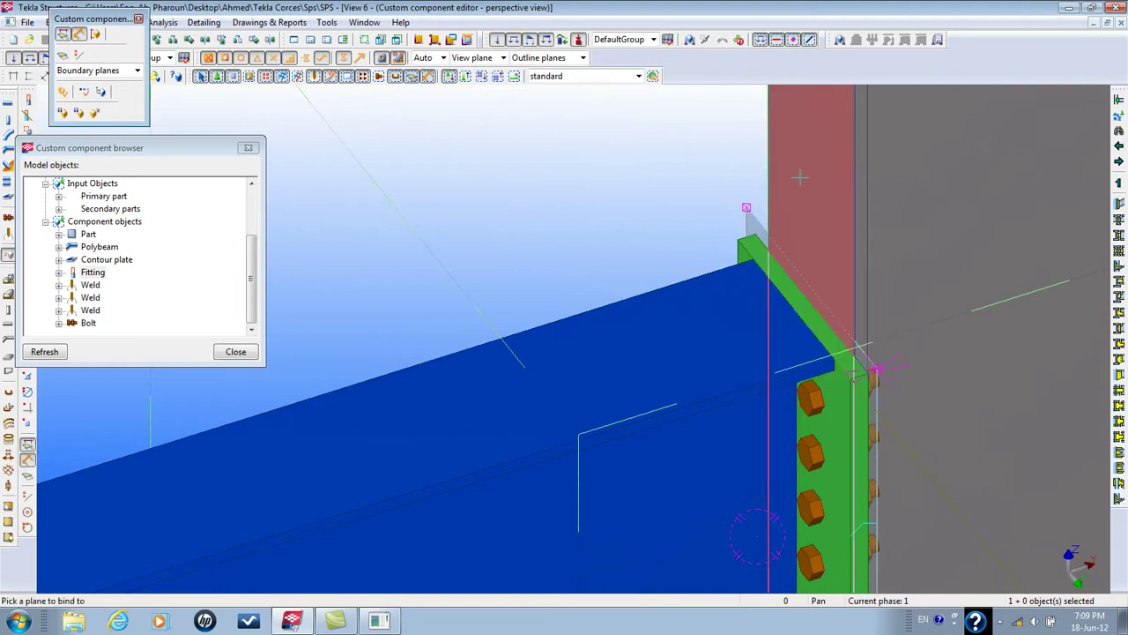
left_click(924, 431)
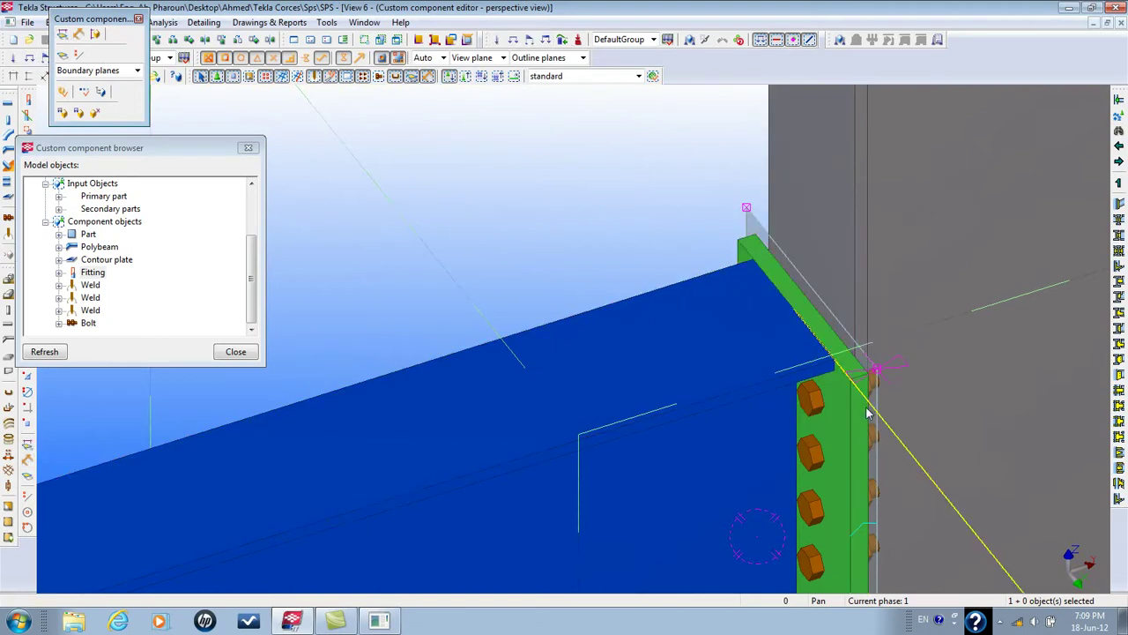
right_click(881, 413)
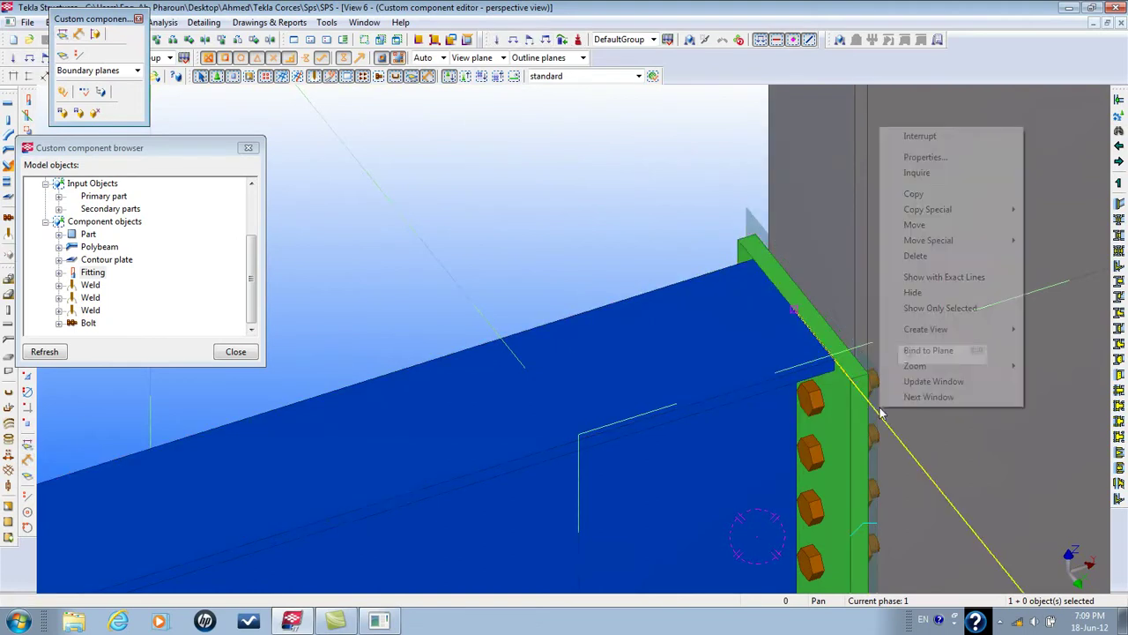
left_click(908, 355)
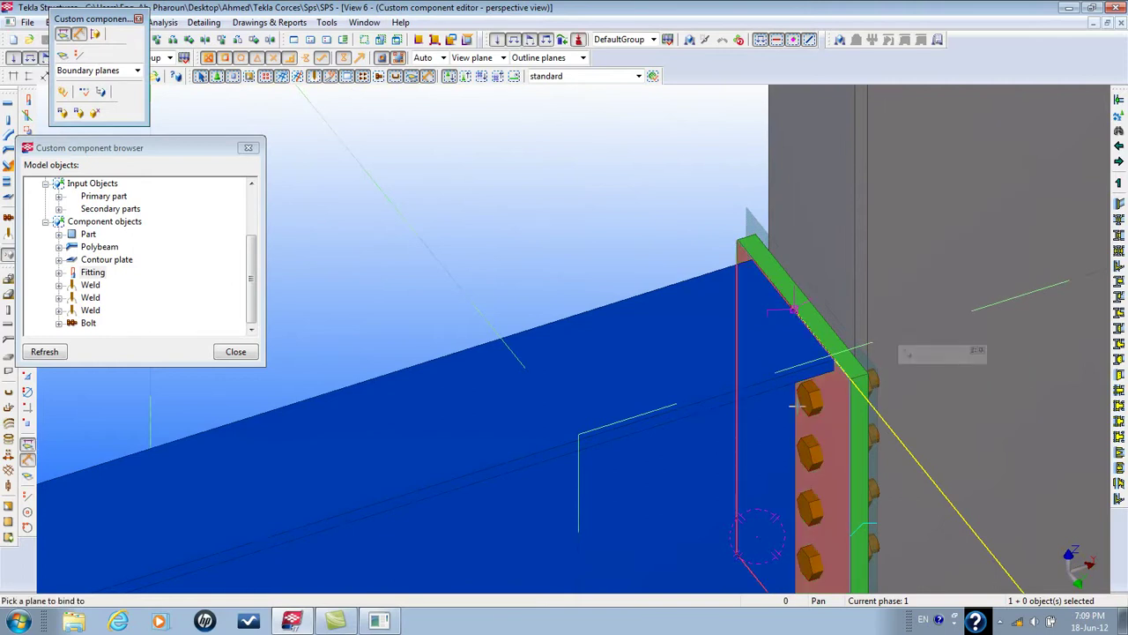
Change the column's profile to IPE600 to test the new plane and fitting bindings
scroll(819, 267, "down", 3)
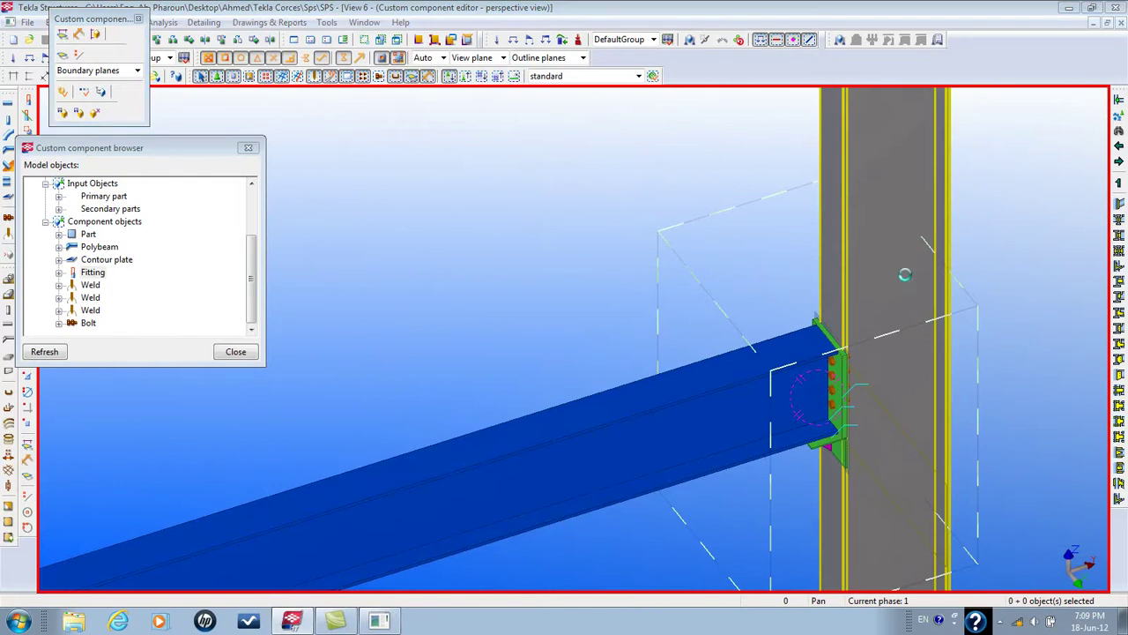
double_click(944, 219)
left_click_drag(924, 218, 995, 218)
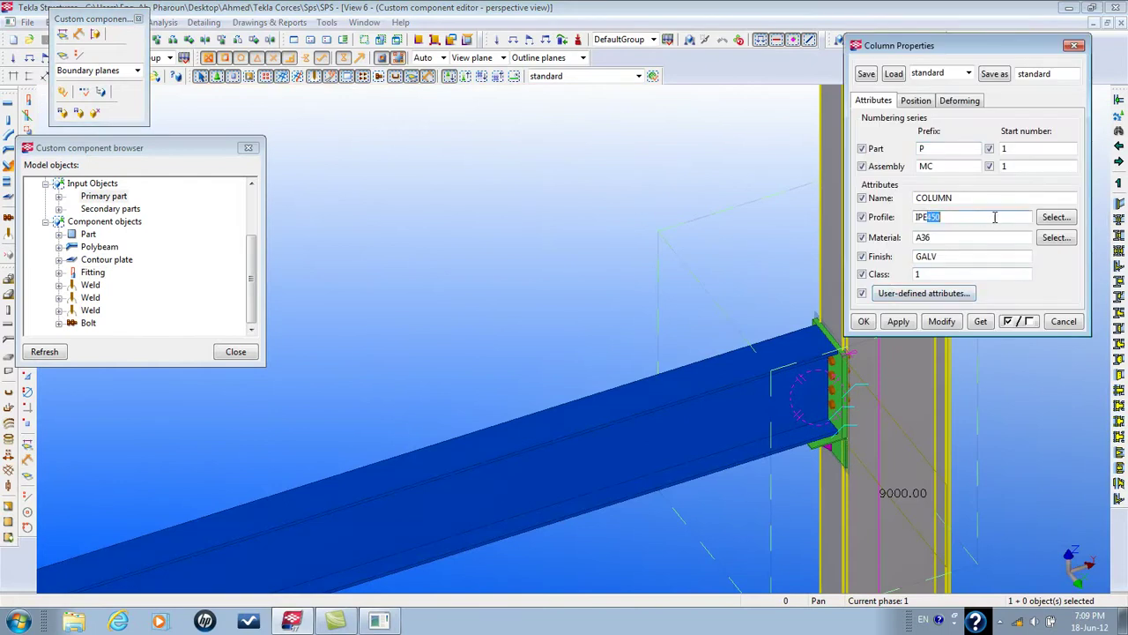
type("600")
left_click(941, 320)
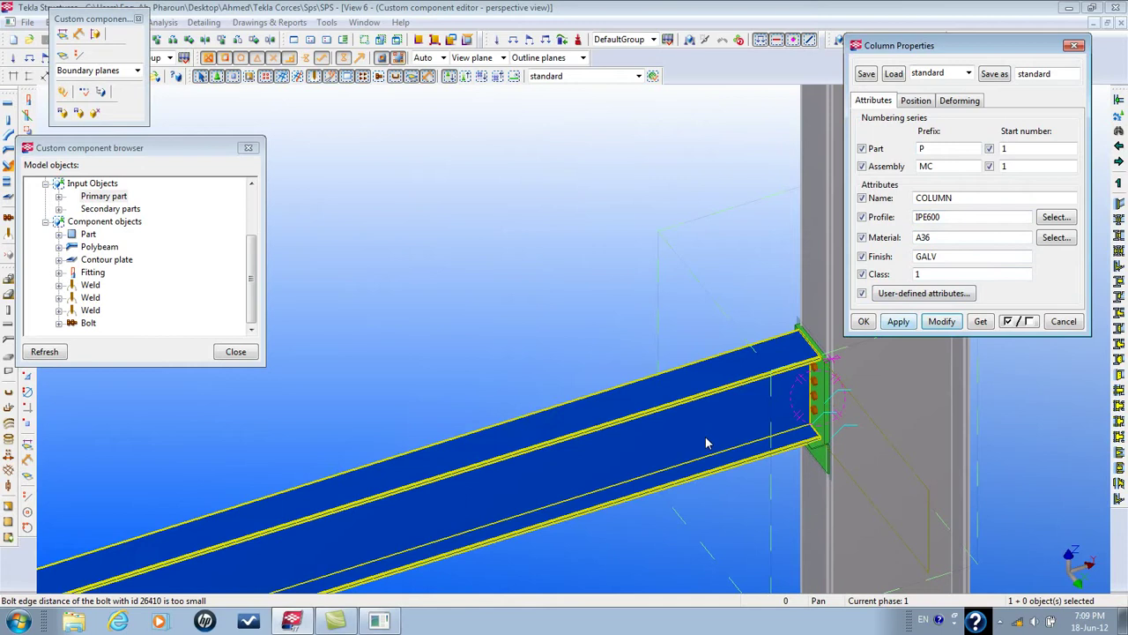
Examine how the end plate, bent seat plate and stiffener follow the column's profile change, then close the column's properties
scroll(550, 337, "up", 8)
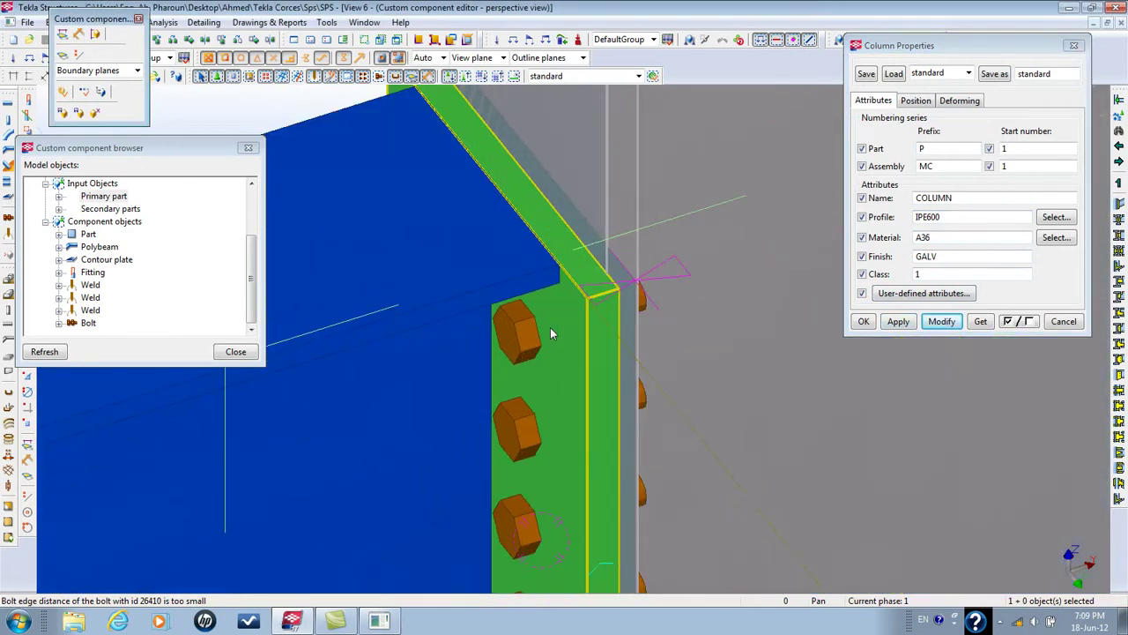
middle_click_drag(550, 327, 667, 330, "ctrl")
scroll(599, 335, "up", 5)
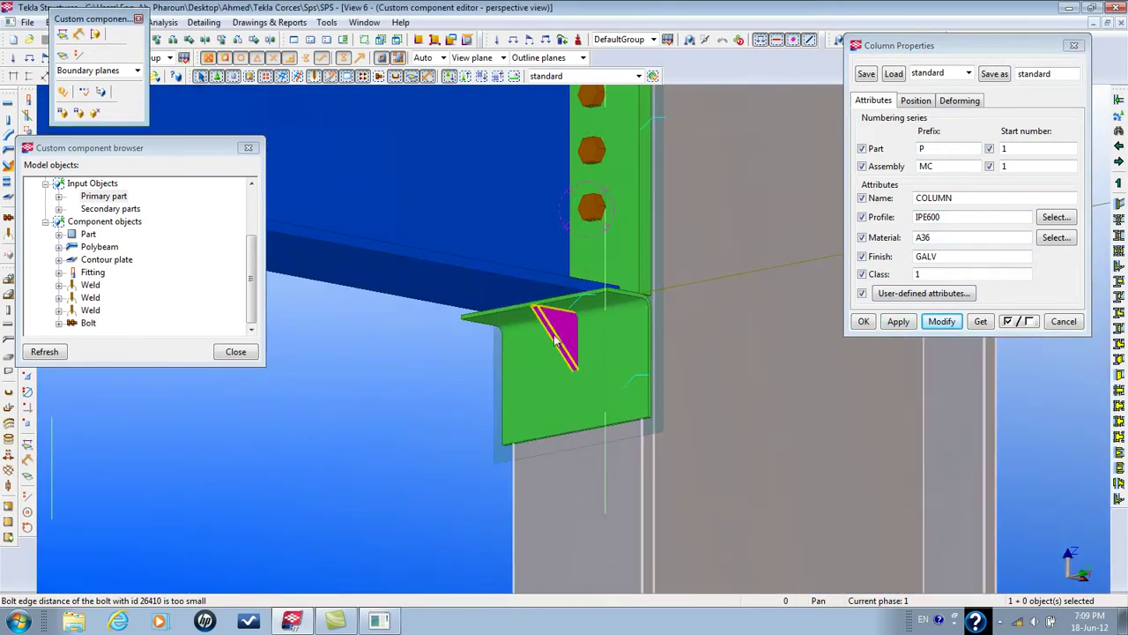
middle_click_drag(600, 335, 441, 258, "ctrl")
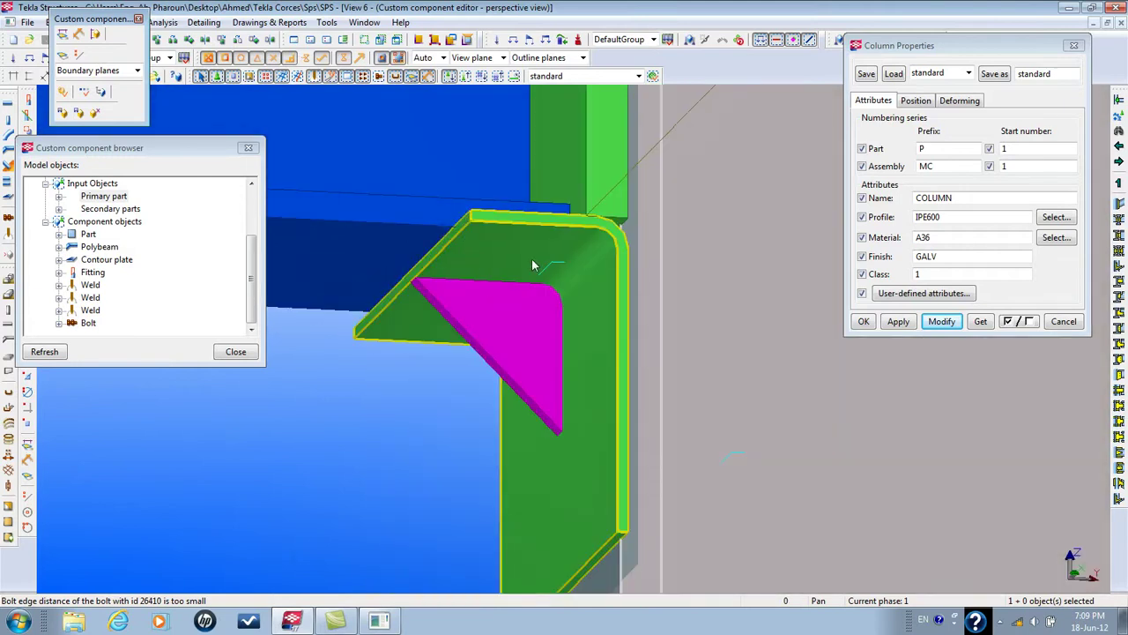
key("ctrl+Left")
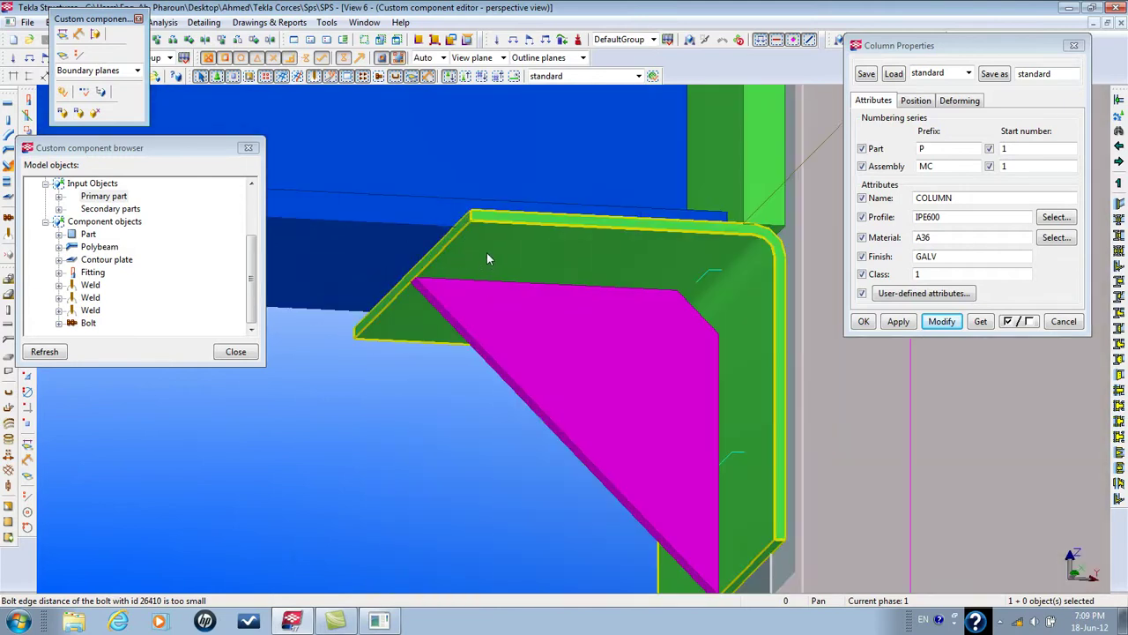
left_click(764, 315)
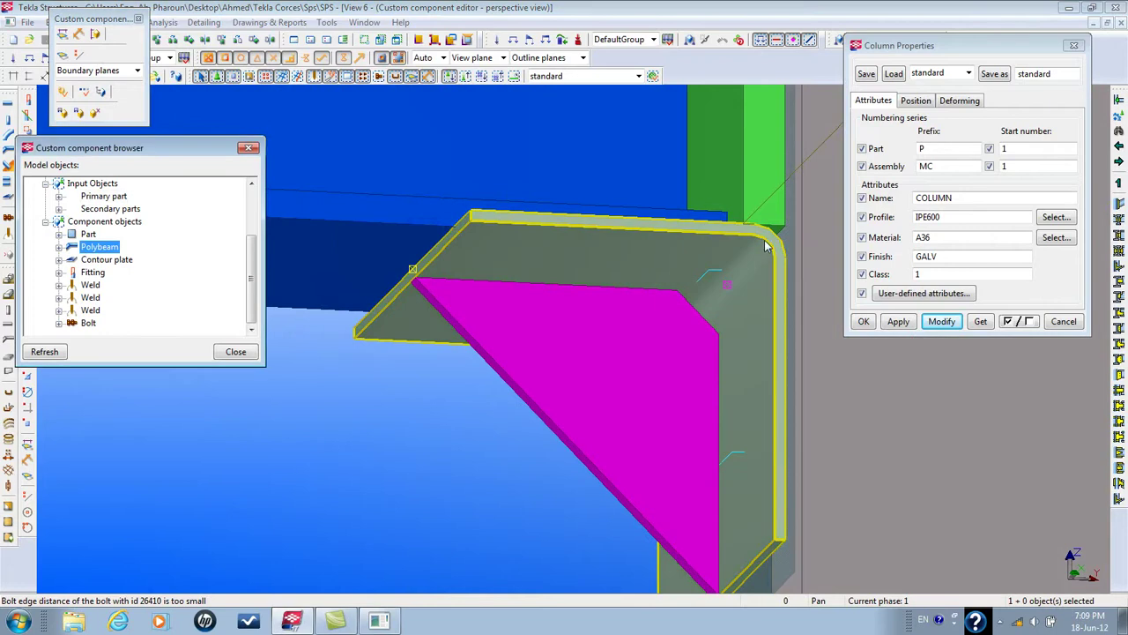
middle_click_drag(754, 350, 721, 290)
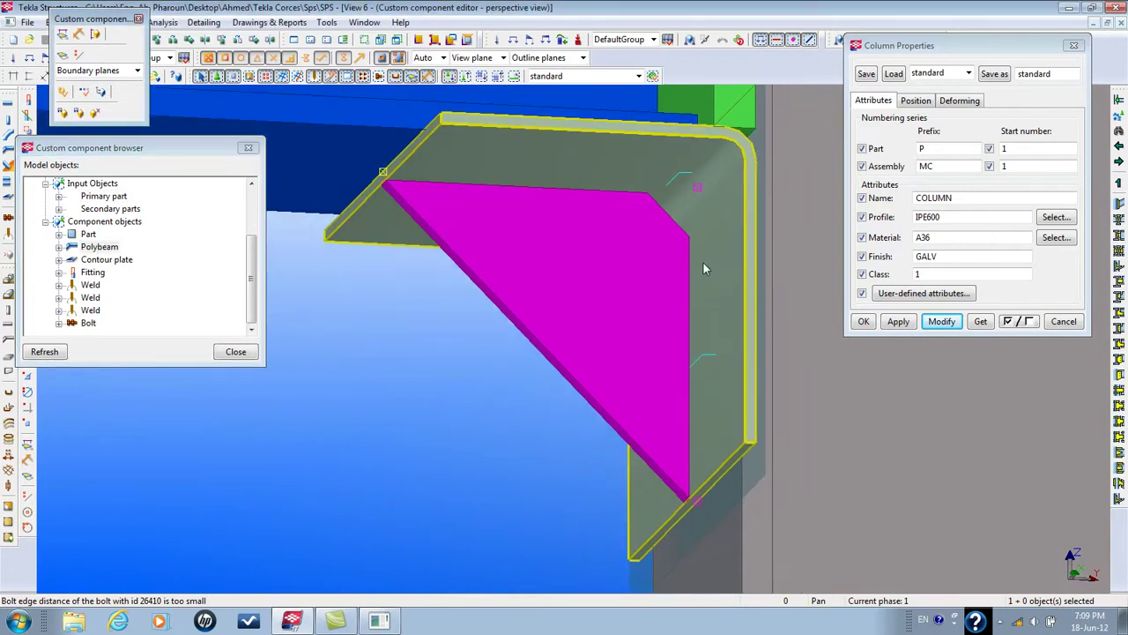
middle_click_drag(696, 296, 654, 318)
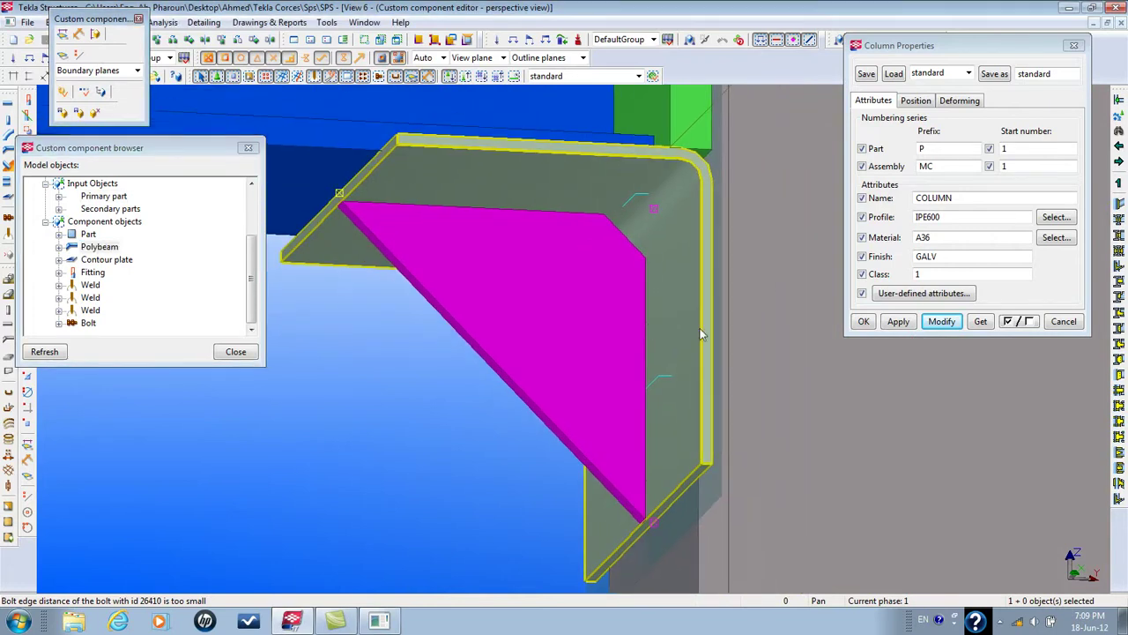
left_click(865, 323)
scroll(679, 388, "down", 10)
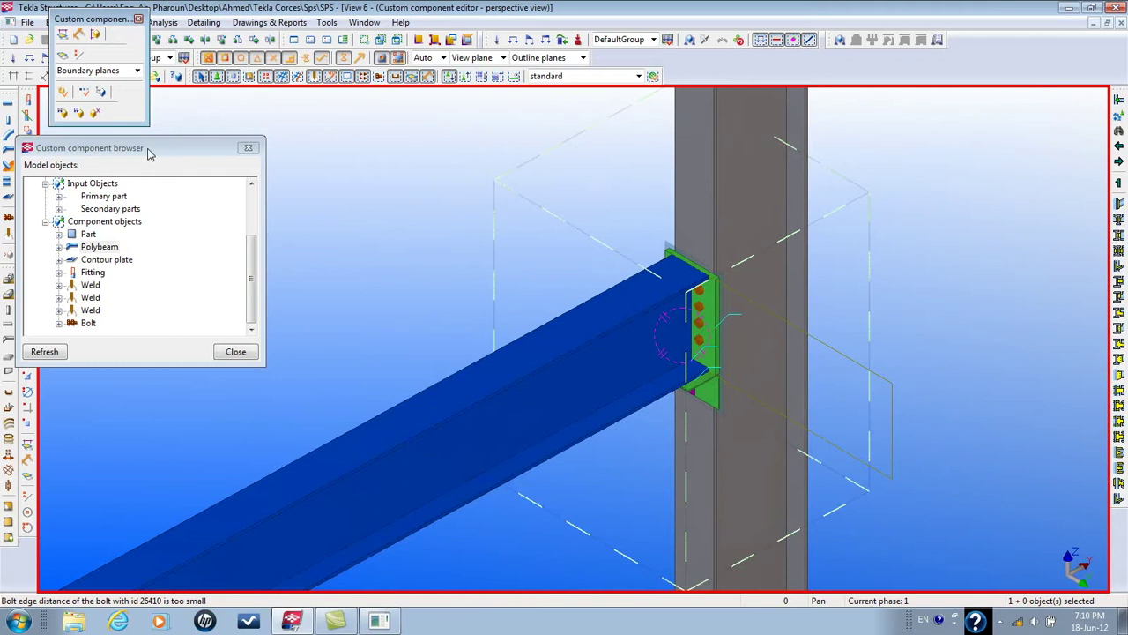
Collapse the component tree, find the fitting in it by selecting it in the model, and highlight all component objects
left_click_drag(149, 151, 176, 150)
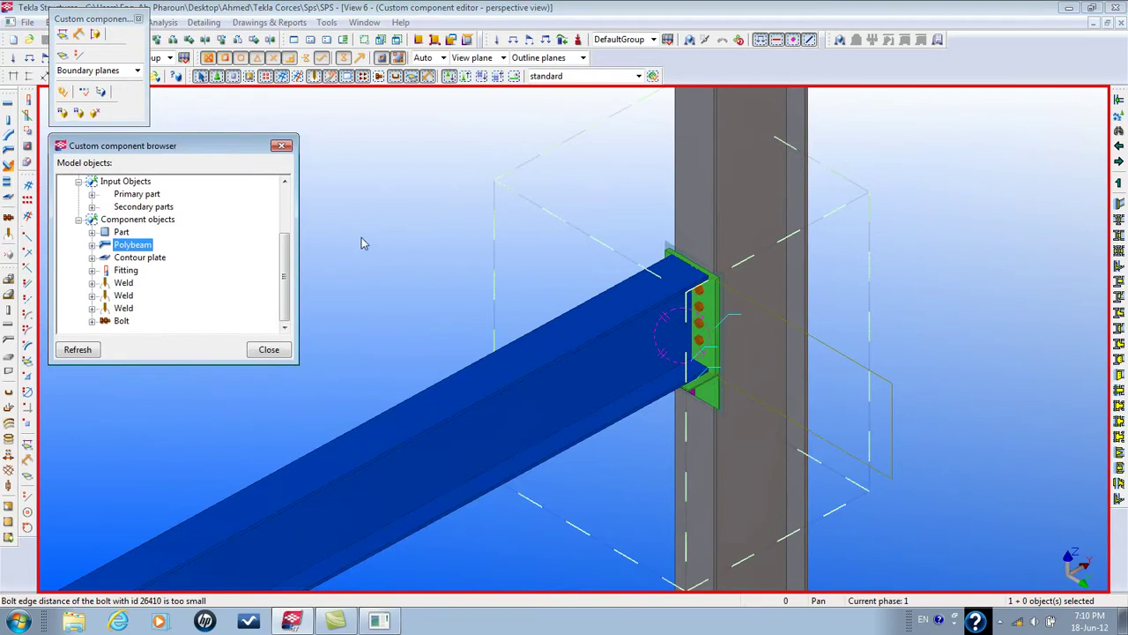
left_click(78, 220)
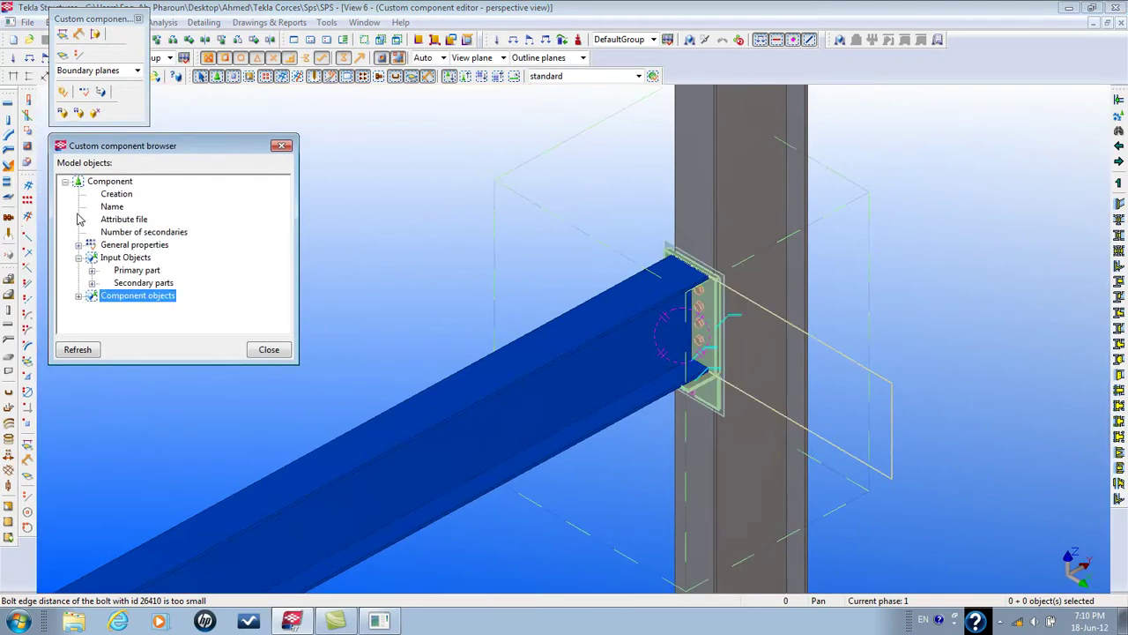
left_click(79, 257)
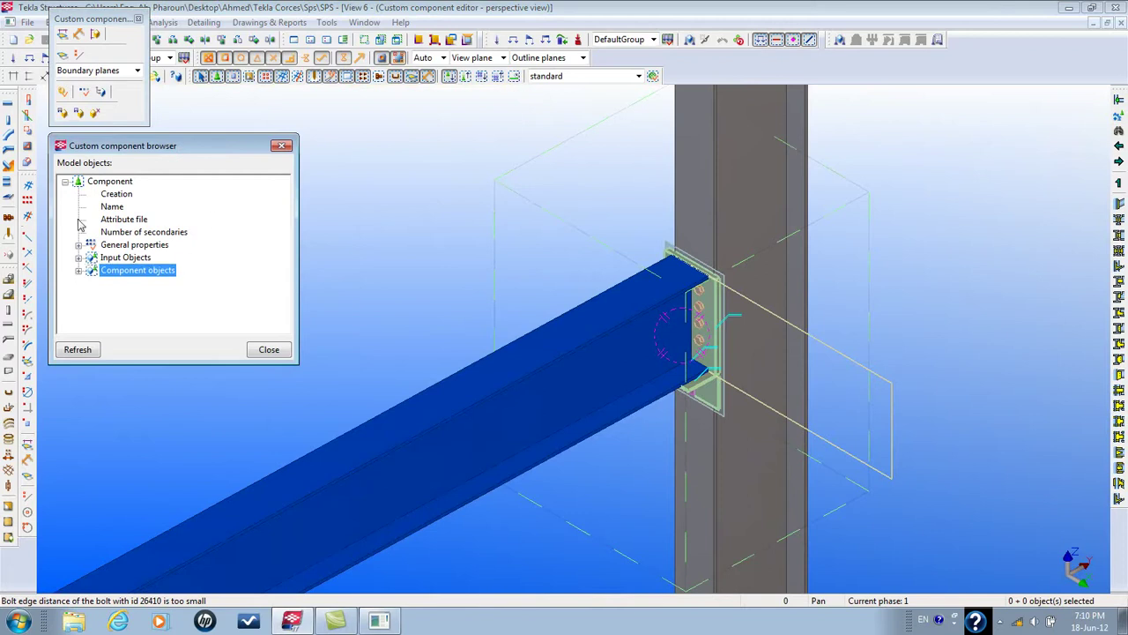
left_click(64, 181)
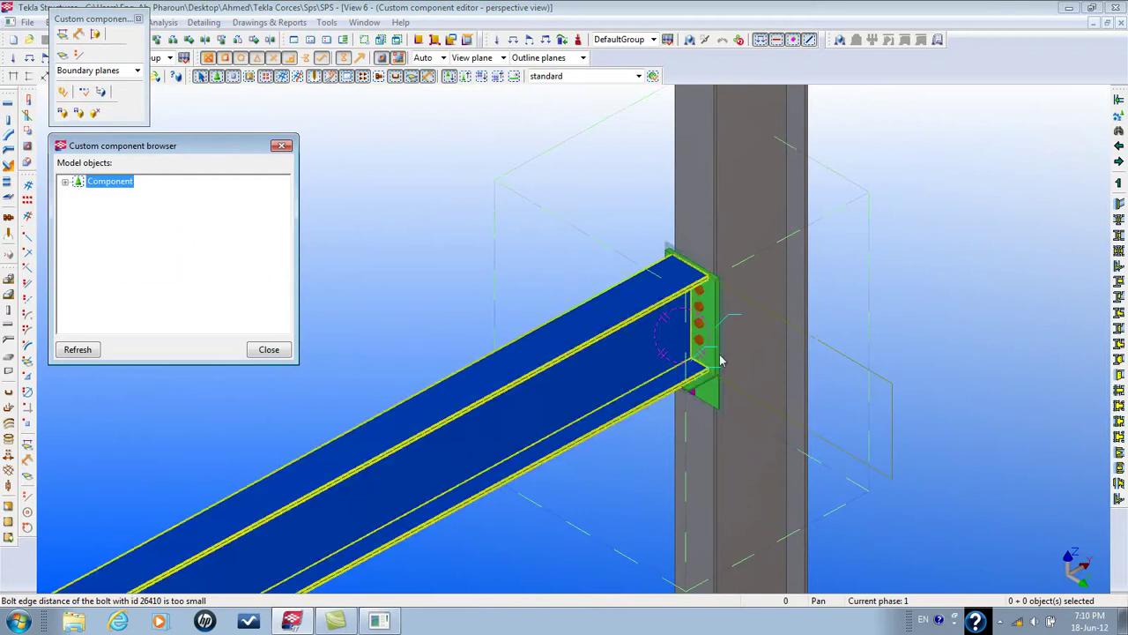
scroll(728, 392, "up", 5)
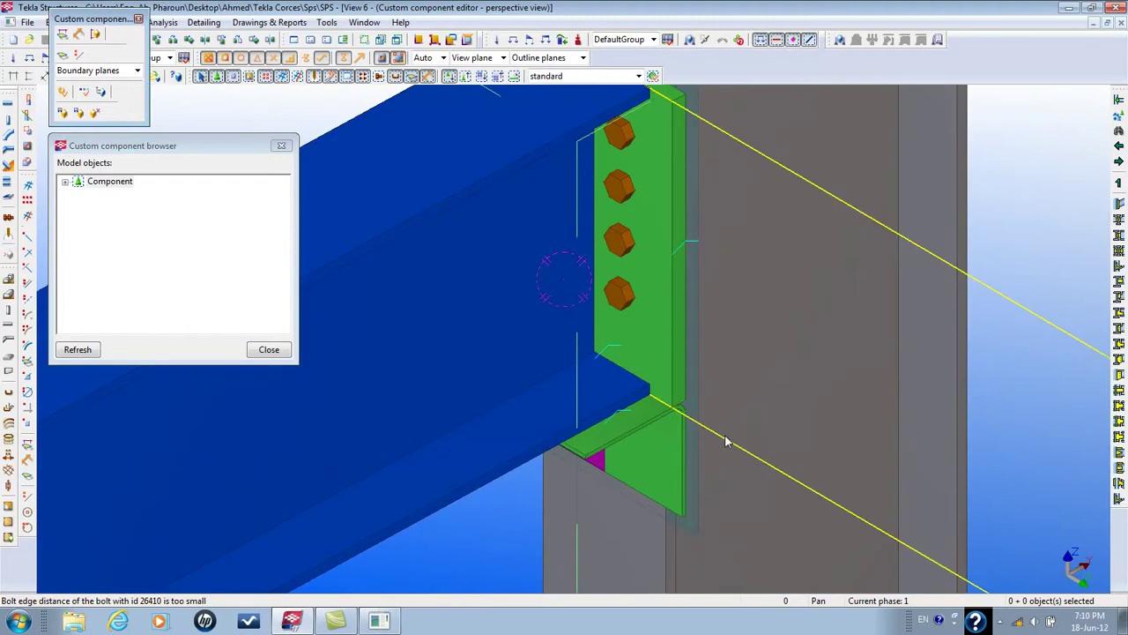
left_click(728, 441)
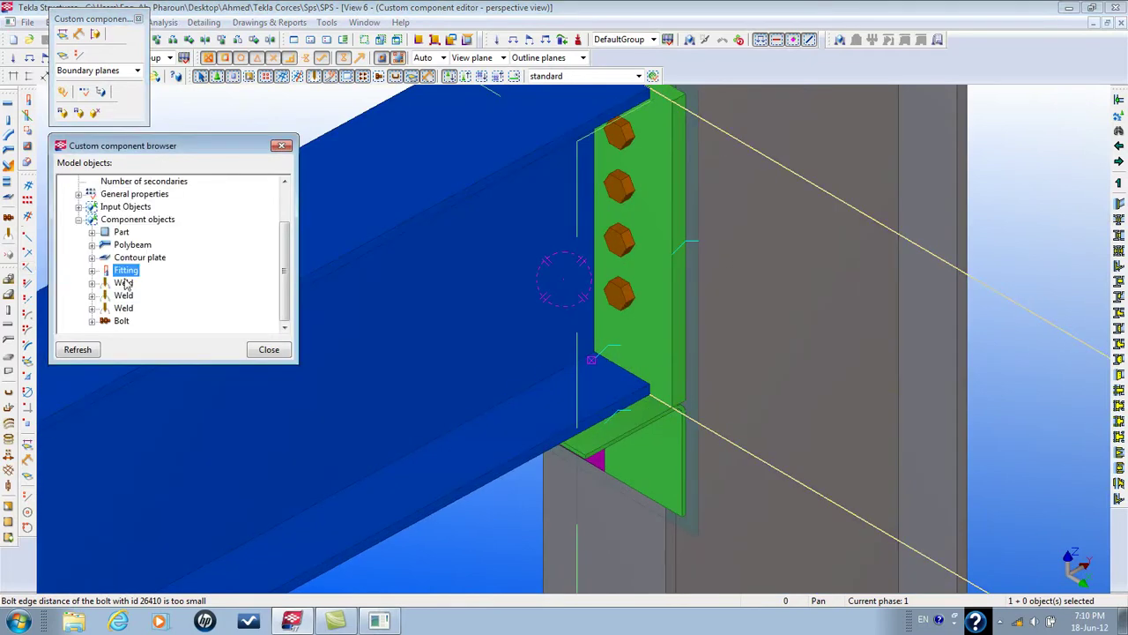
left_click(143, 219)
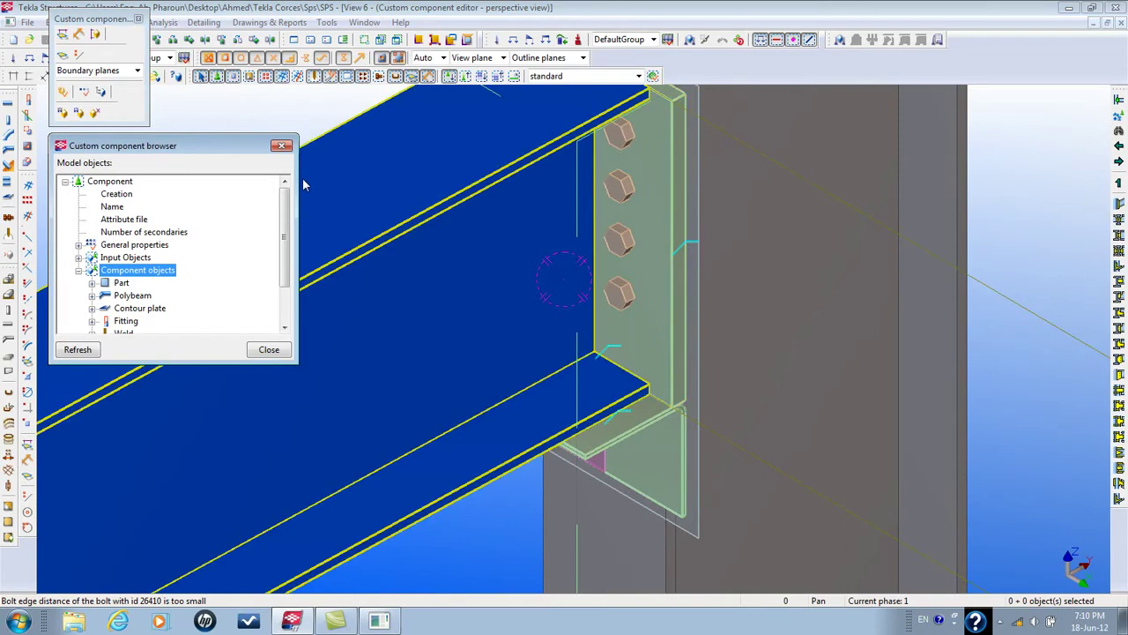
Open the component's variables and check the names, formulas and labels of distances D1, D2 and D3 beside the connection
left_click(83, 93)
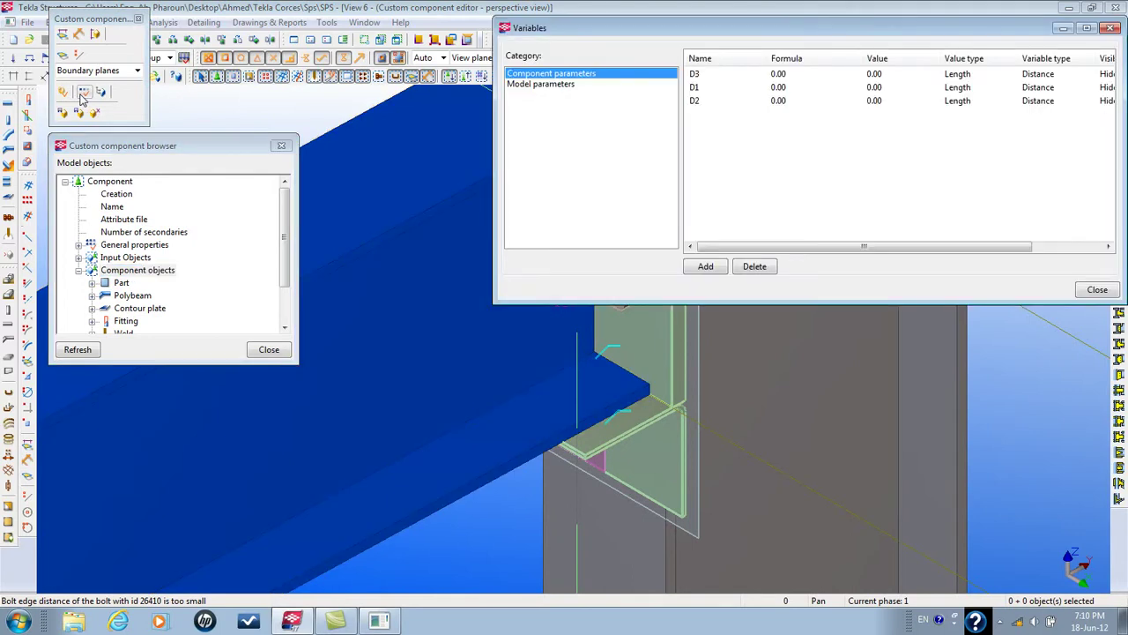
left_click_drag(760, 35, 1023, 81)
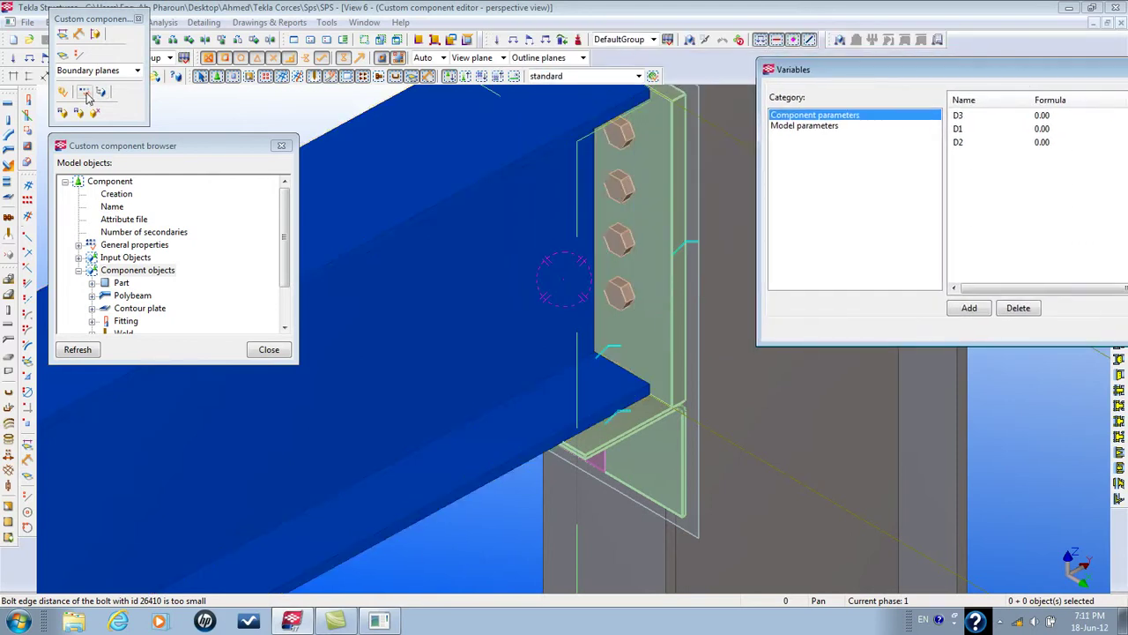
middle_click_drag(494, 265, 470, 375, "ctrl")
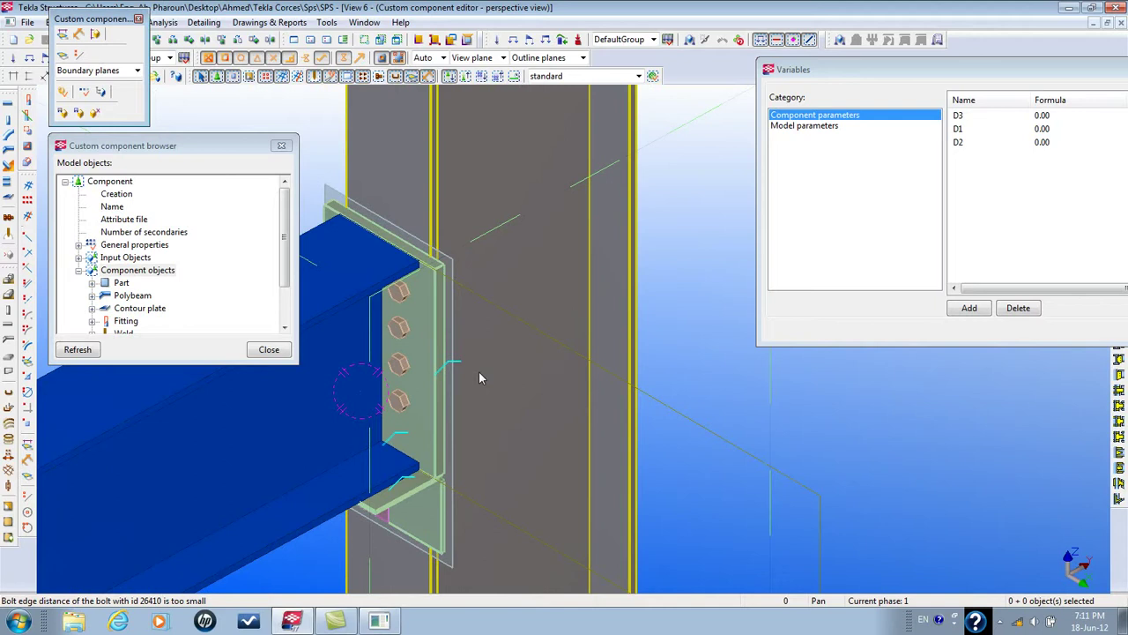
left_click_drag(955, 70, 788, 95)
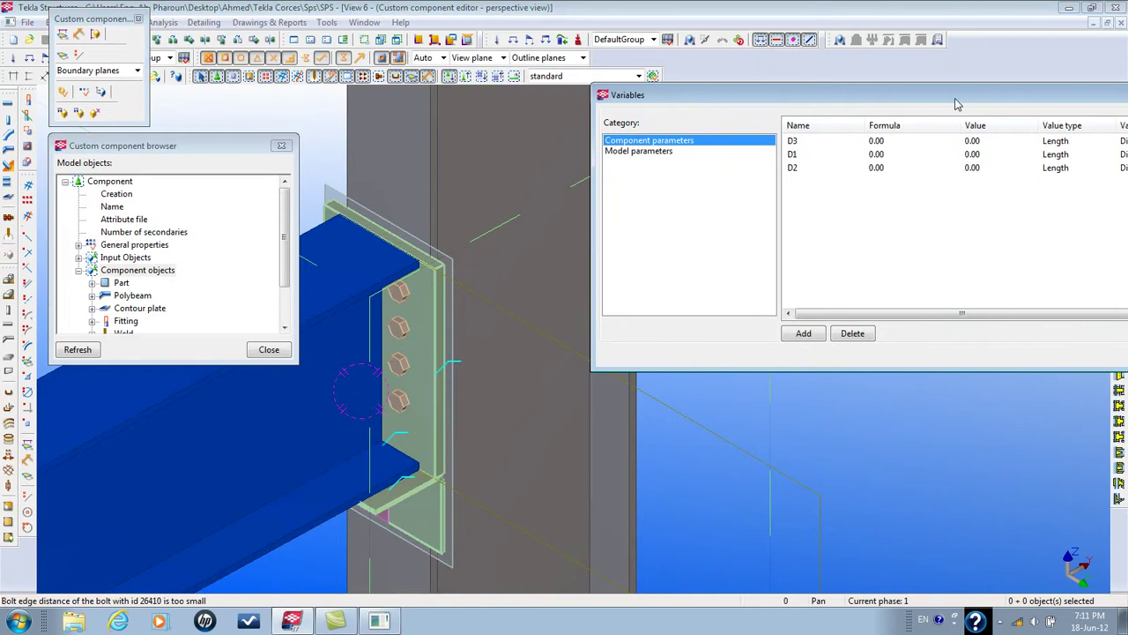
left_click_drag(955, 104, 794, 134)
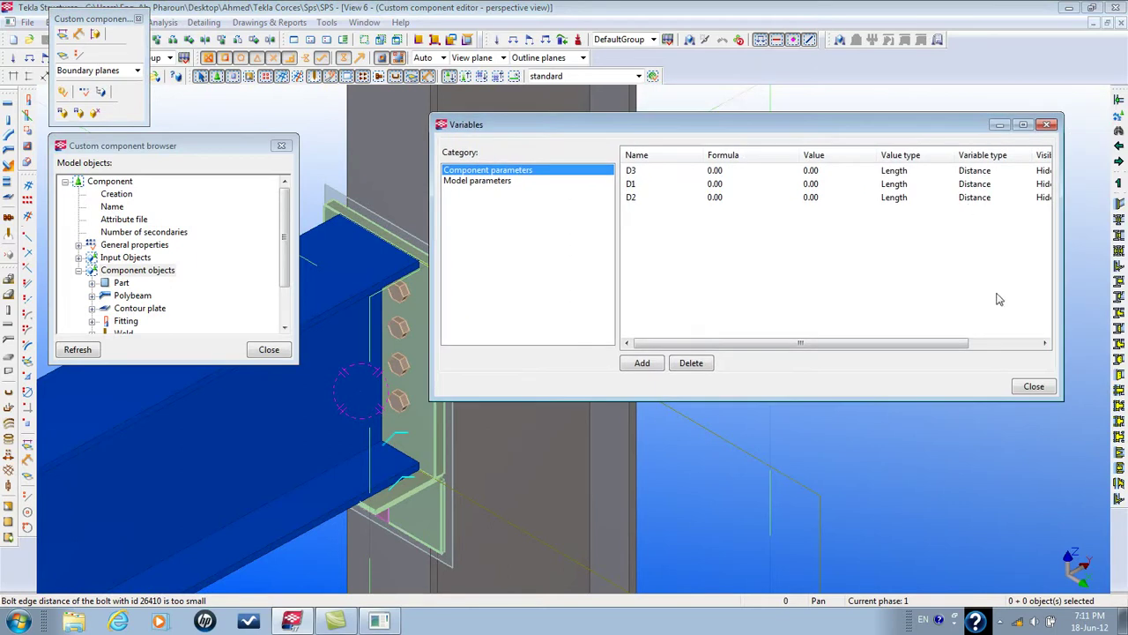
left_click(1028, 343)
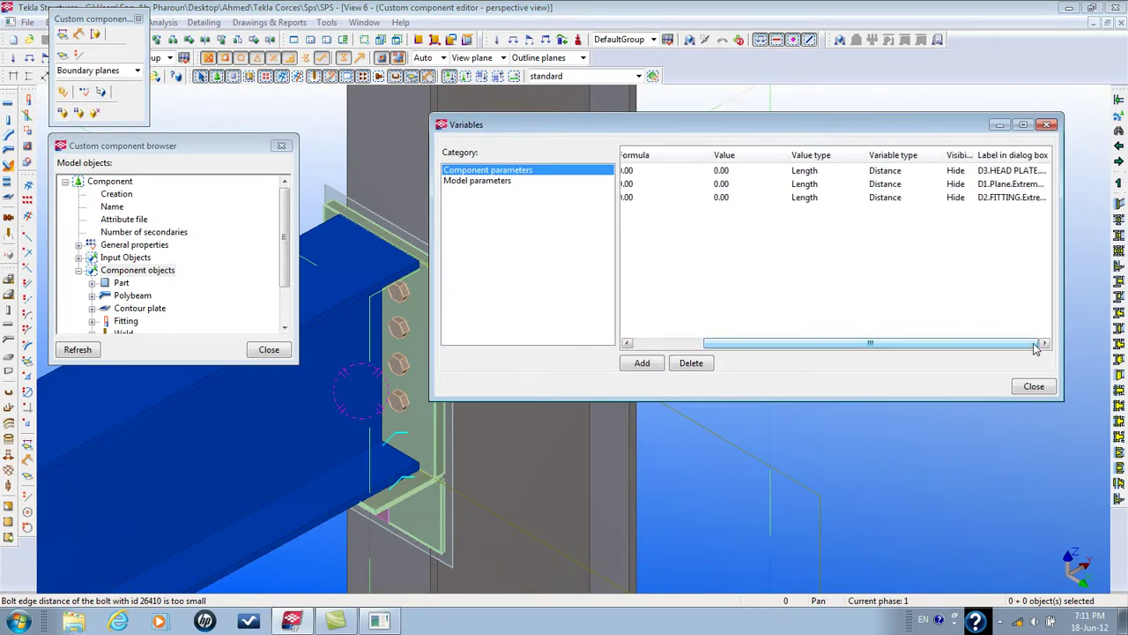
left_click_drag(1022, 347, 899, 303)
left_click_drag(886, 125, 1018, 126)
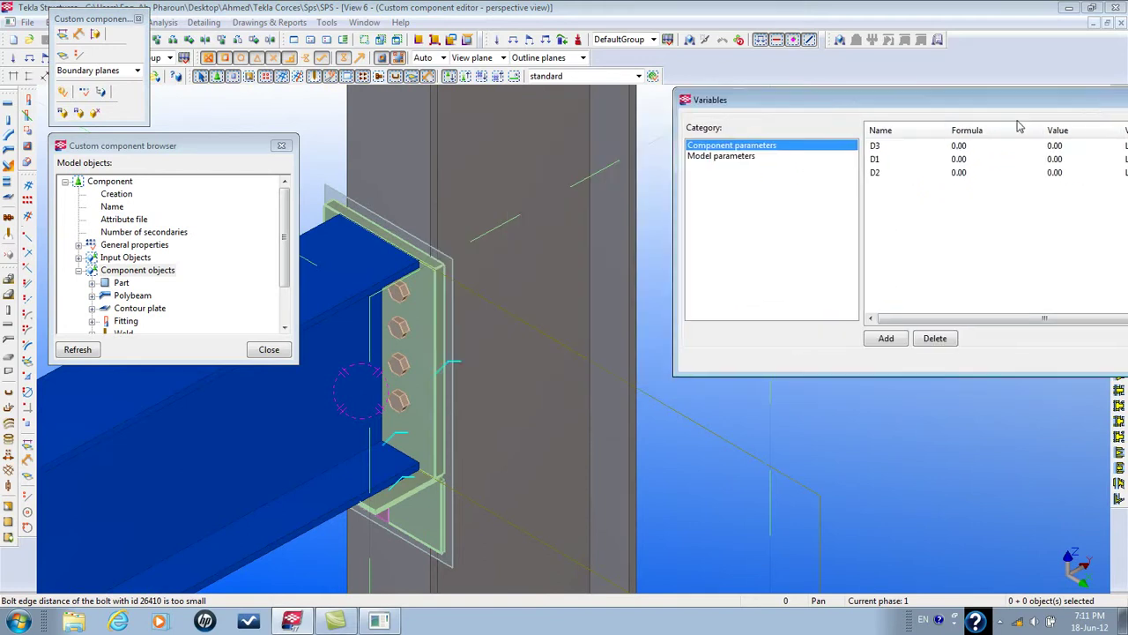
Try a value of 100 for the head plate distance D3 and return it to 0
double_click(970, 147)
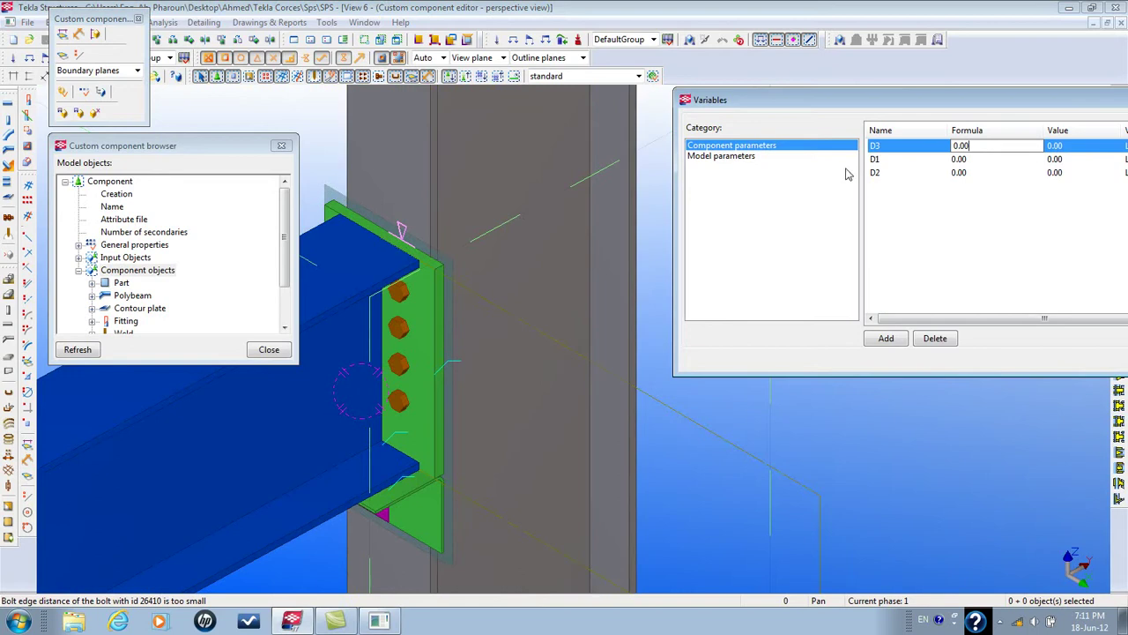
left_click_drag(973, 146, 904, 154)
type("100")
key("Return")
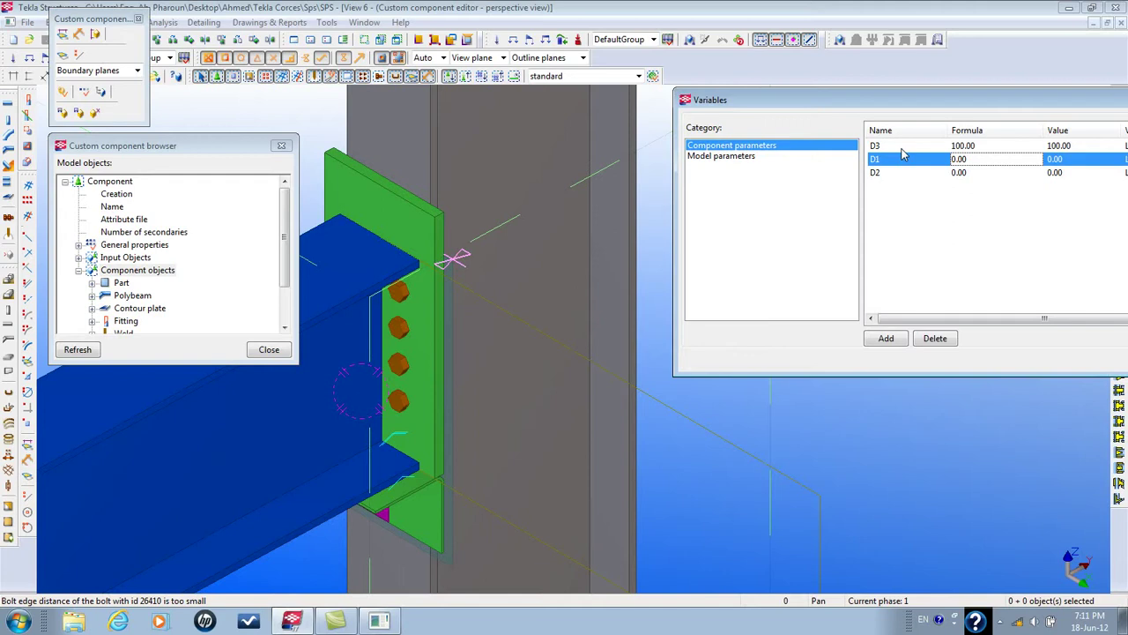
left_click(985, 145)
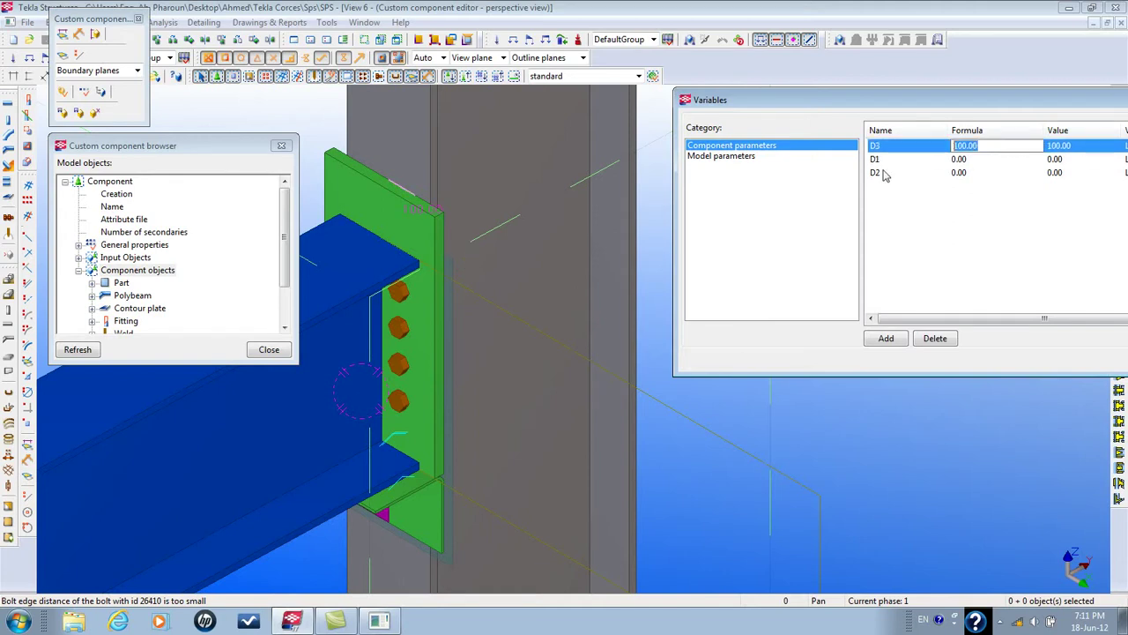
type("0")
key("Return")
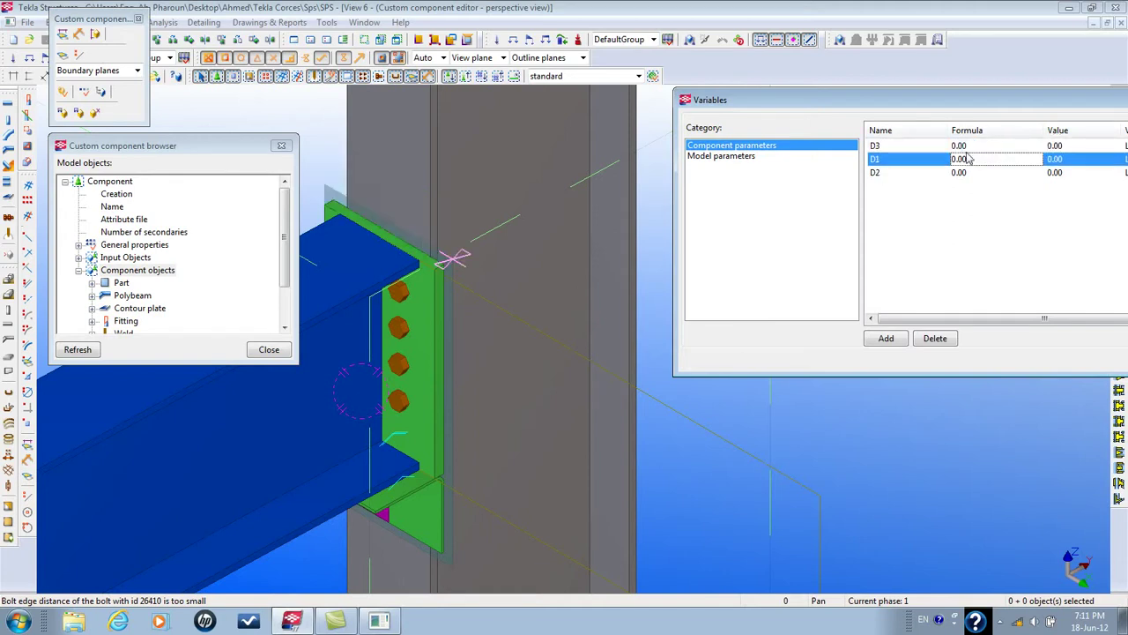
Try a value of 100 for distance D3 and select the head plate in the model to check its extension above the beam
left_click(905, 146)
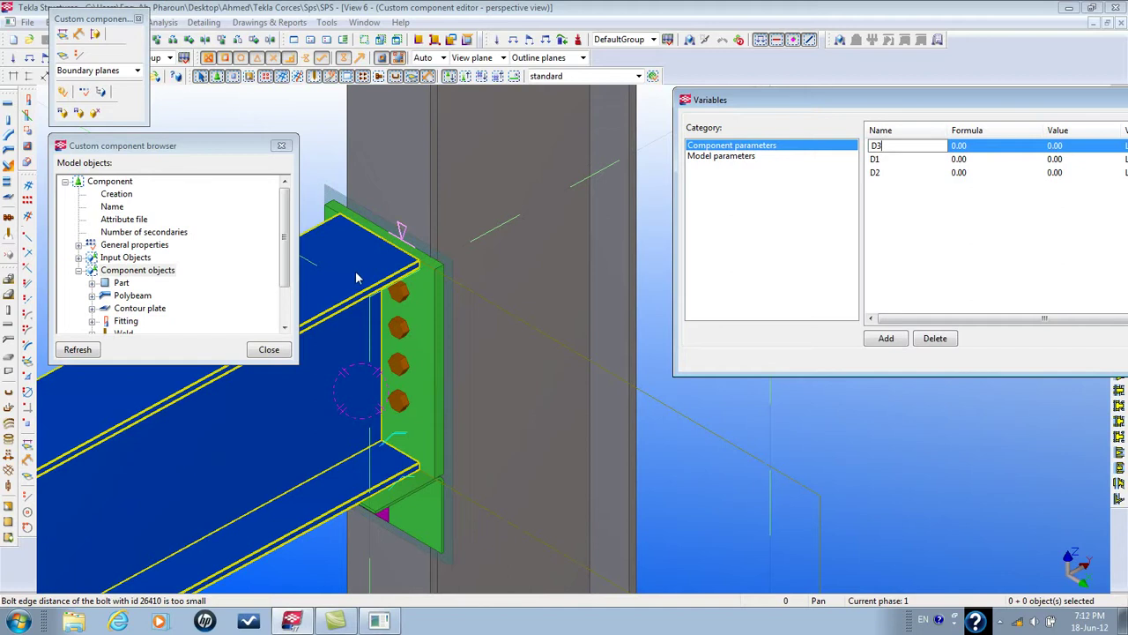
left_click(996, 148)
left_click_drag(998, 152, 952, 152)
type("1")
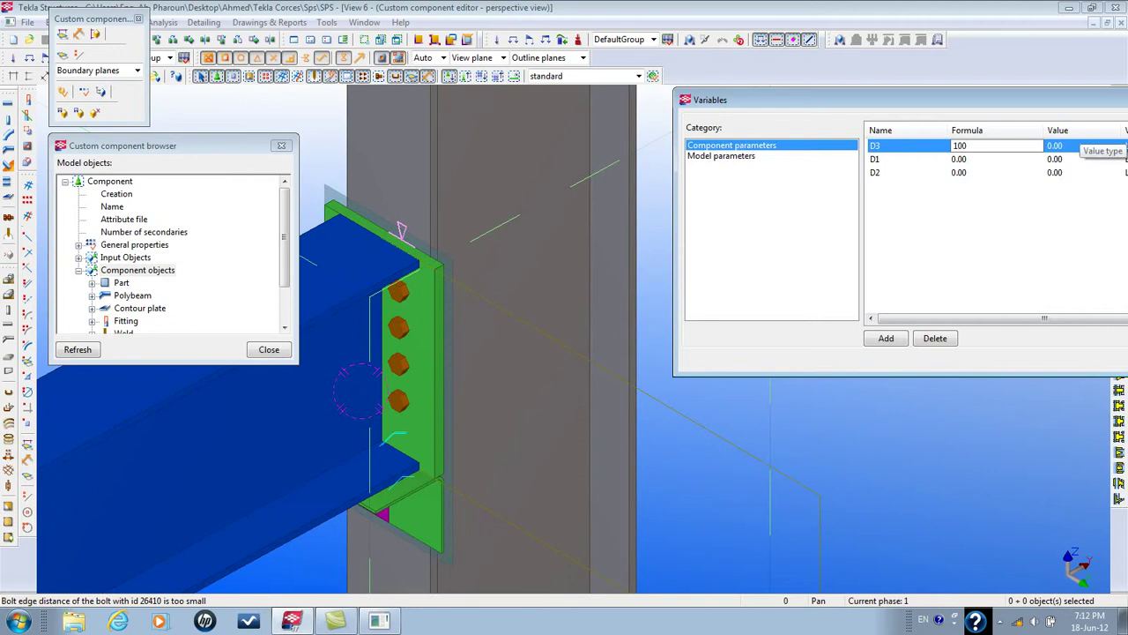
key("Return")
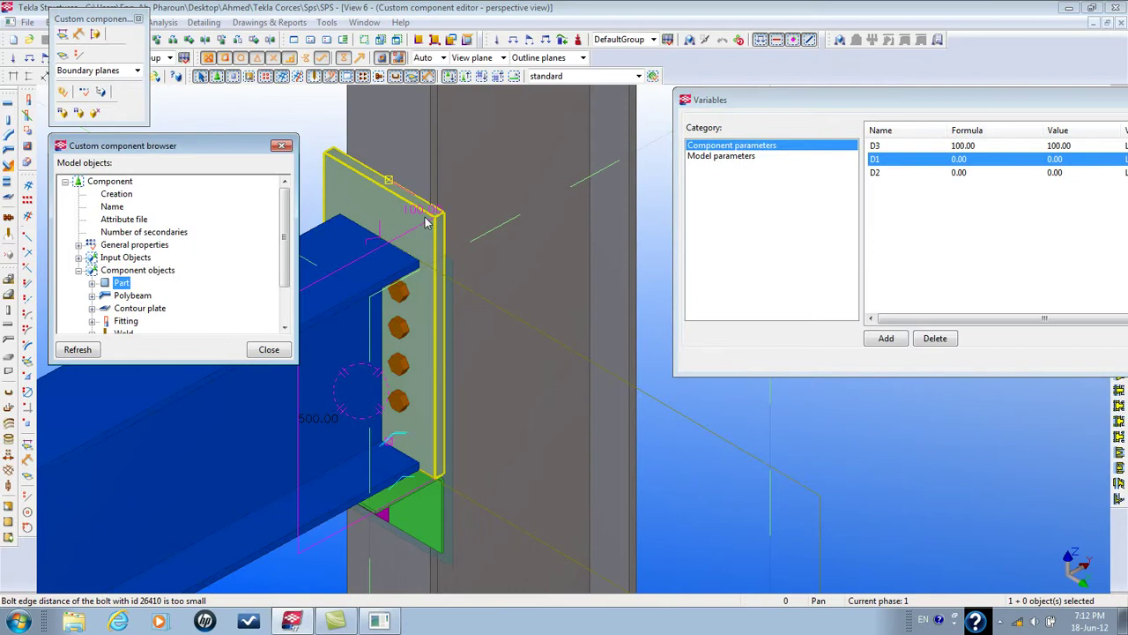
scroll(394, 227, "up", 3)
scroll(429, 260, "up", 4)
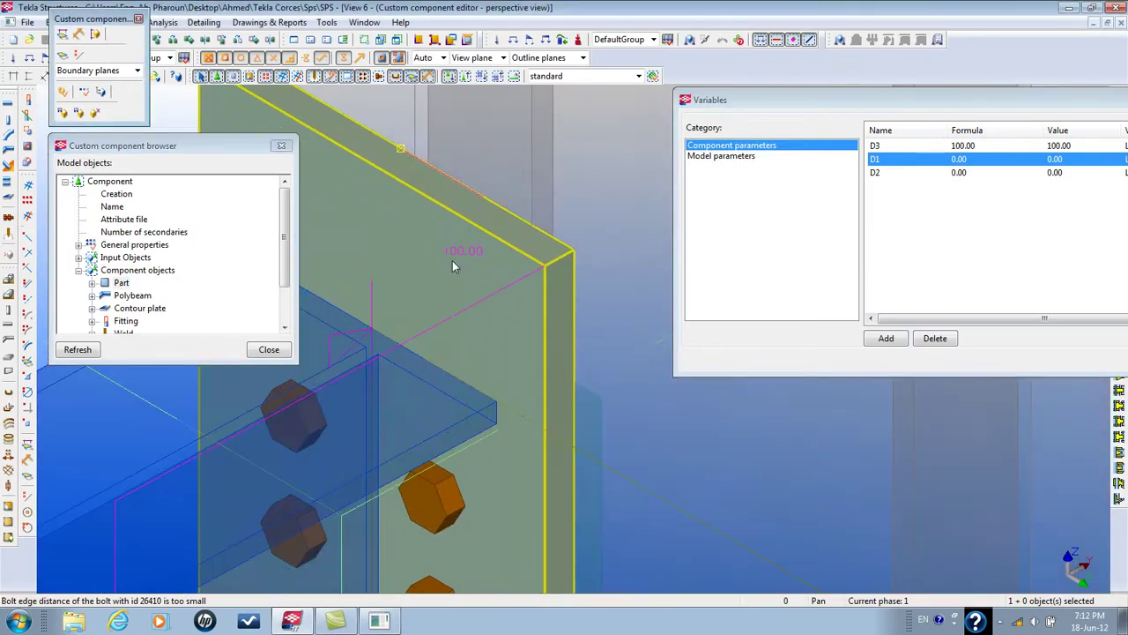
left_click(452, 260)
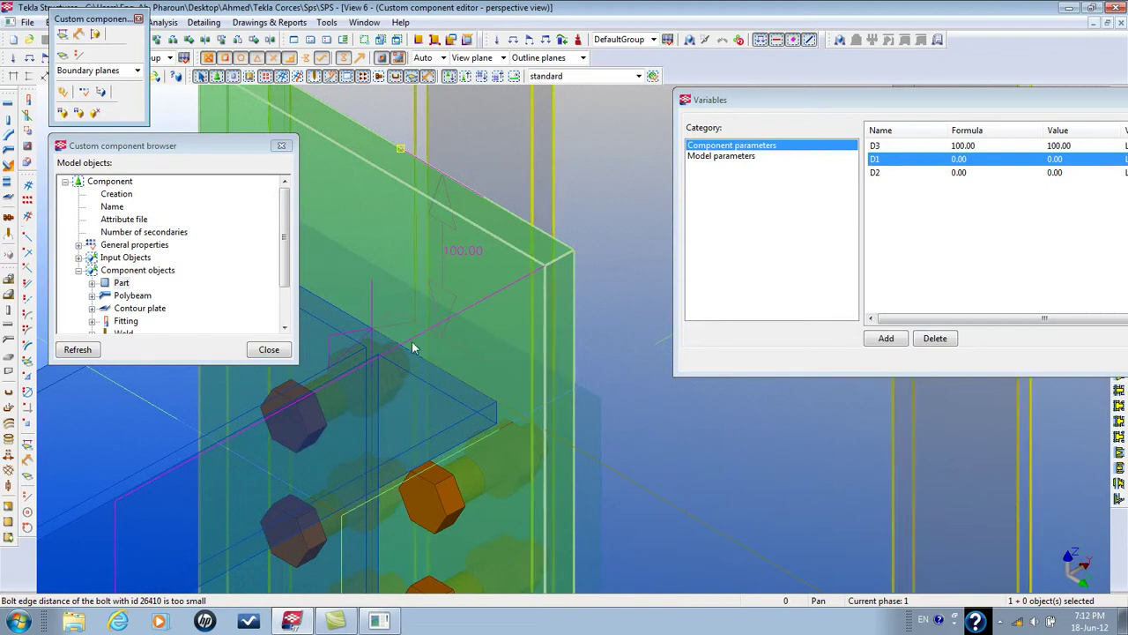
Try a value of 50 for the plane distance D1, inspect the connection from the side, and return D1 to 0
double_click(1019, 161)
type("50D1.Plane.Extrema top plane")
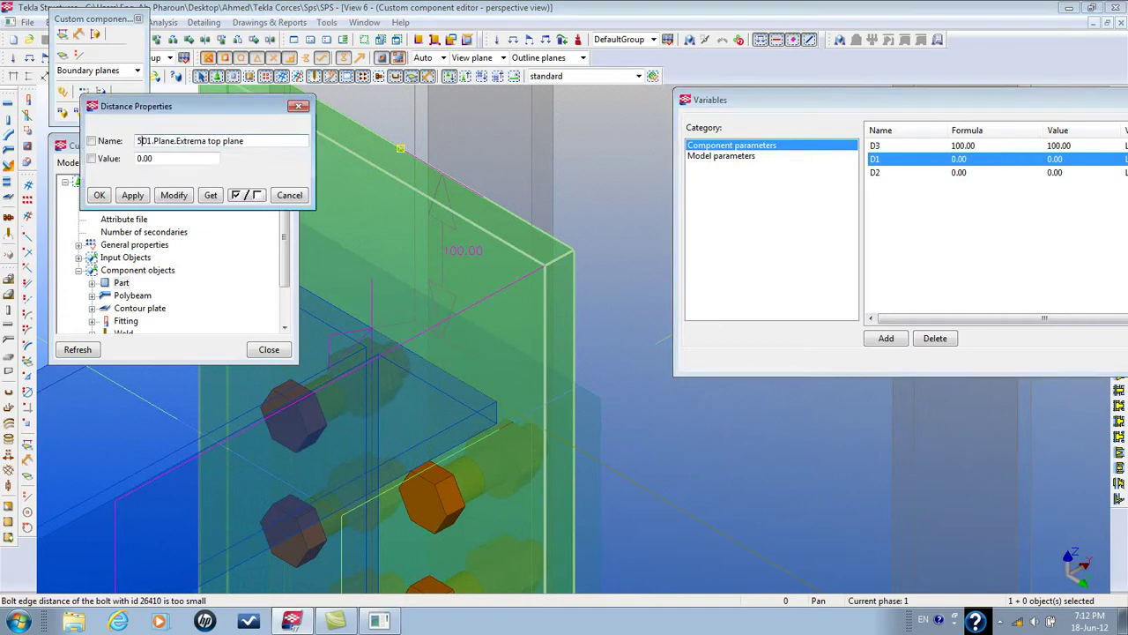
left_click(298, 106)
left_click(963, 158)
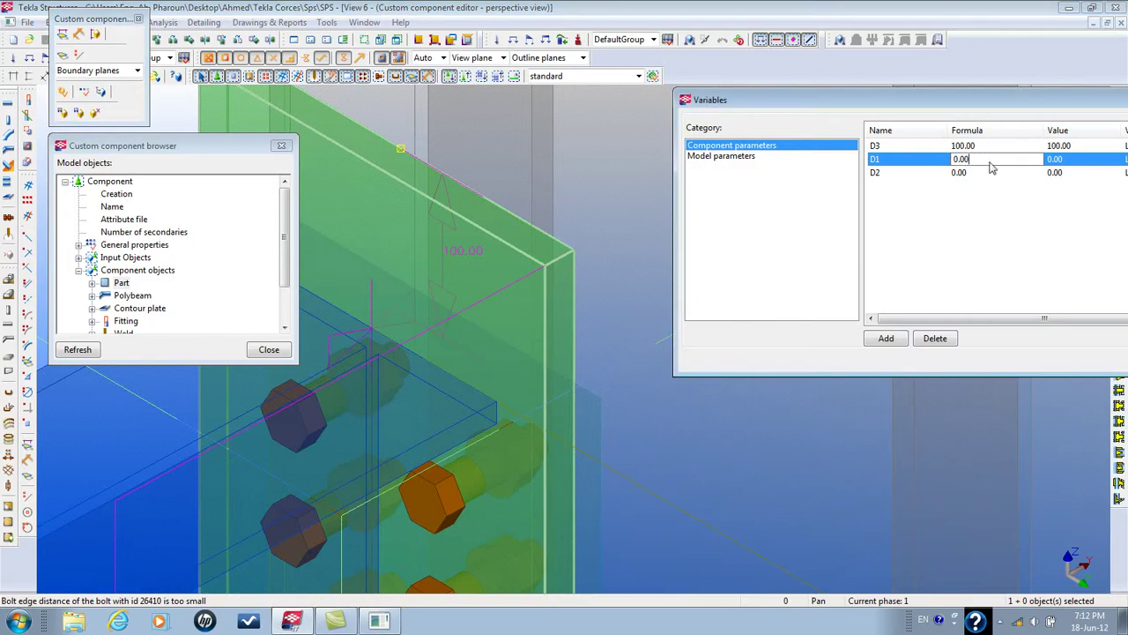
type("50")
left_click(919, 172)
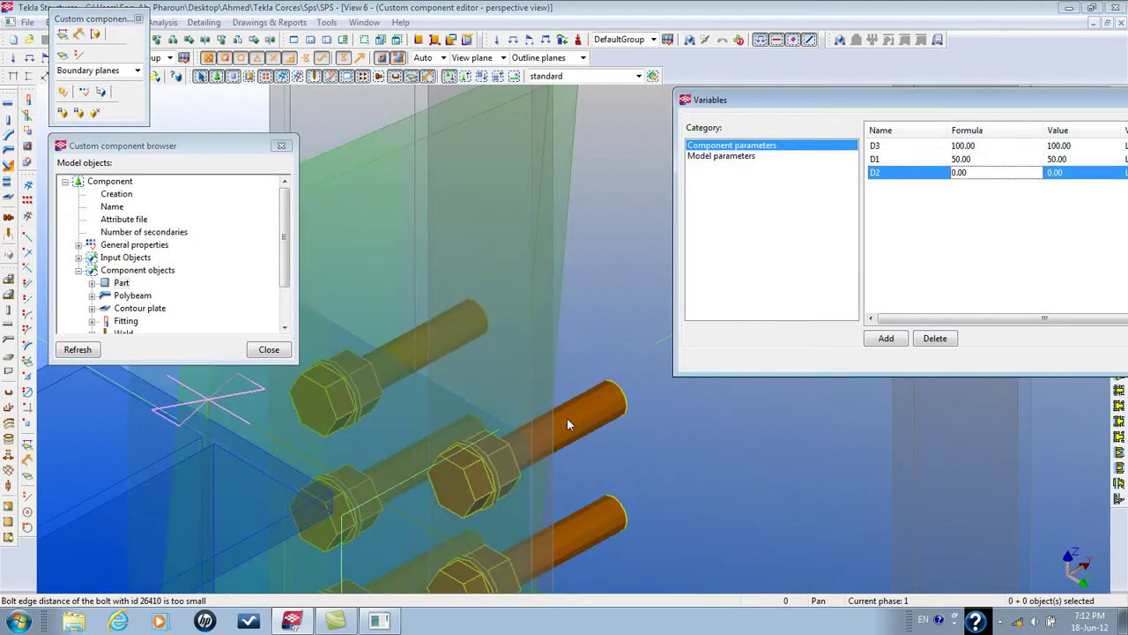
scroll(588, 414, "down", 3)
middle_click_drag(588, 415, 525, 374, "ctrl")
double_click(979, 159)
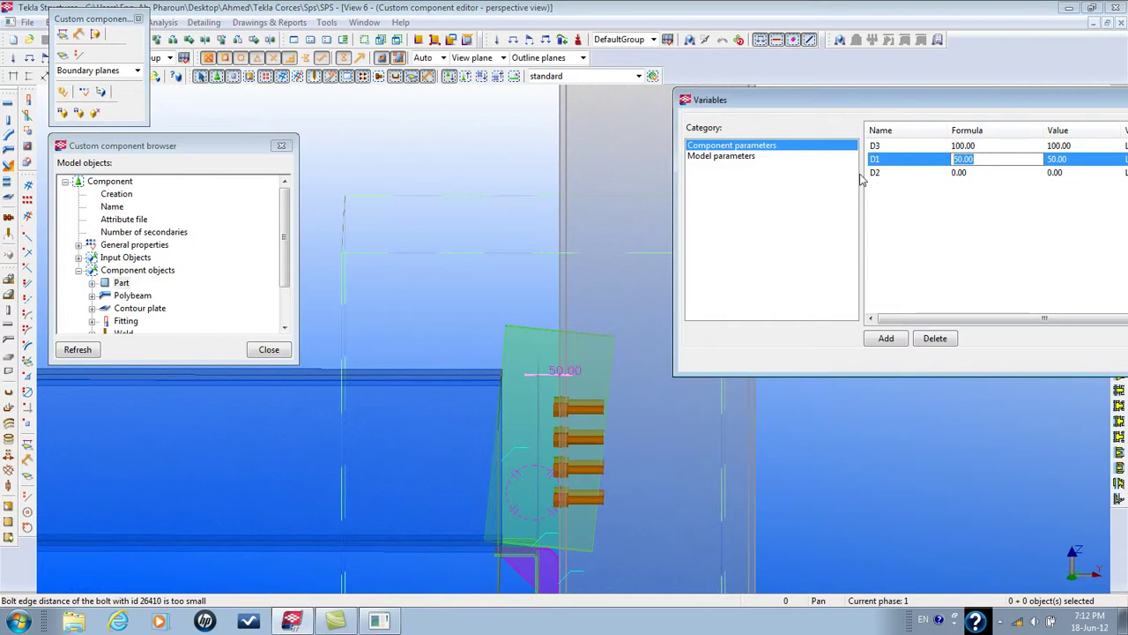
type("0")
key("Return")
middle_click_drag(352, 409, 458, 461, "ctrl")
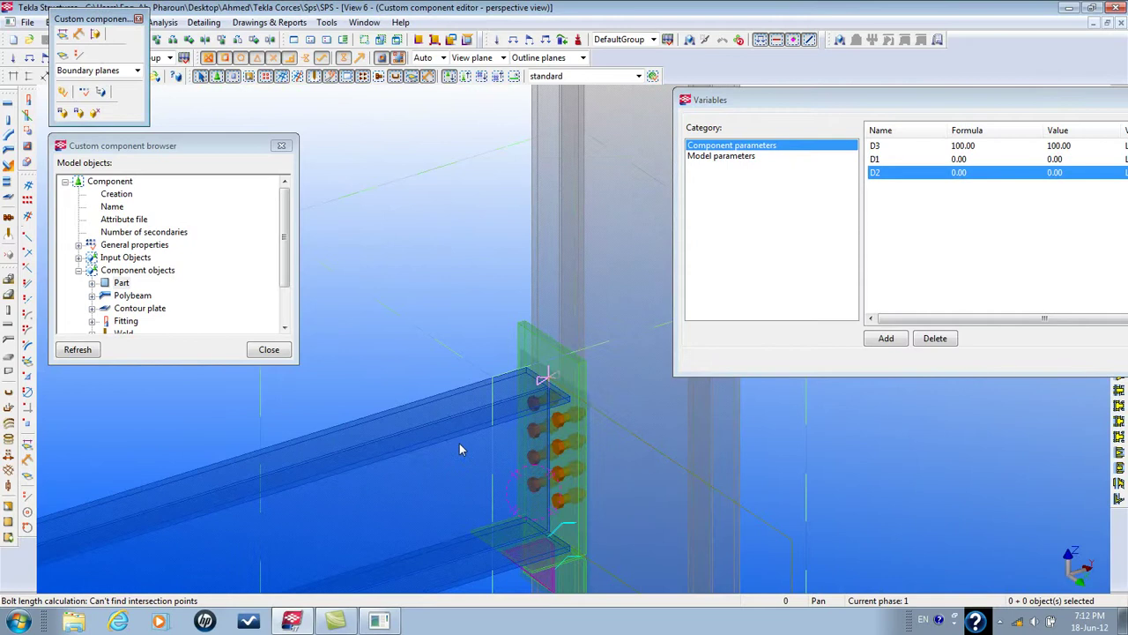
Try a value of 10 for distance D1 and examine the head plate and bolts against the column from the side
left_click(988, 160)
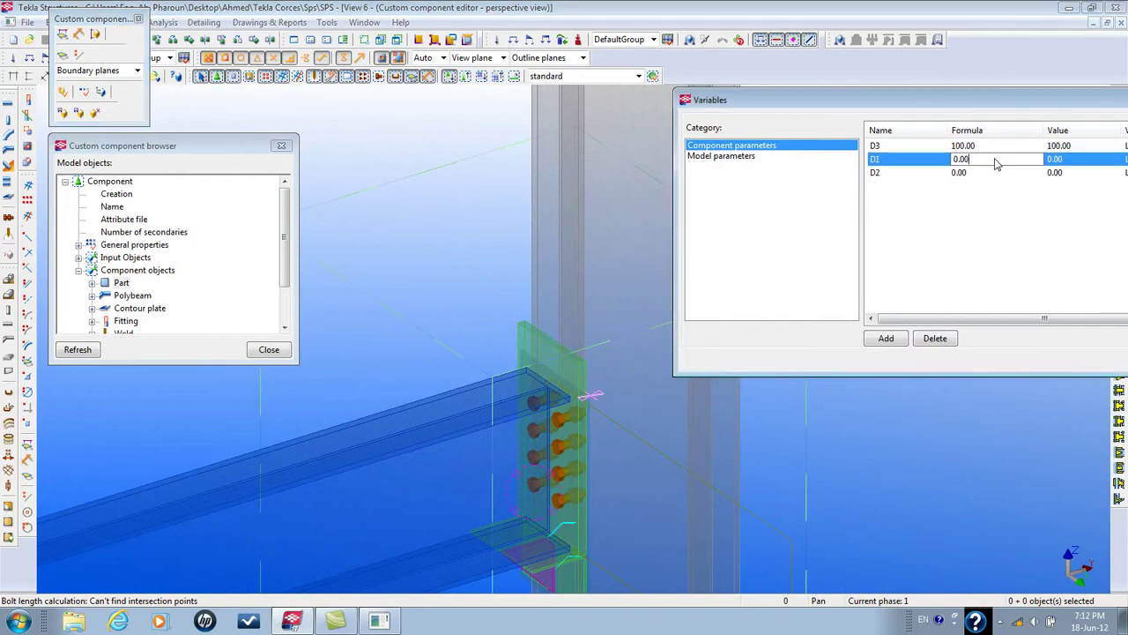
type("10")
left_click(874, 172)
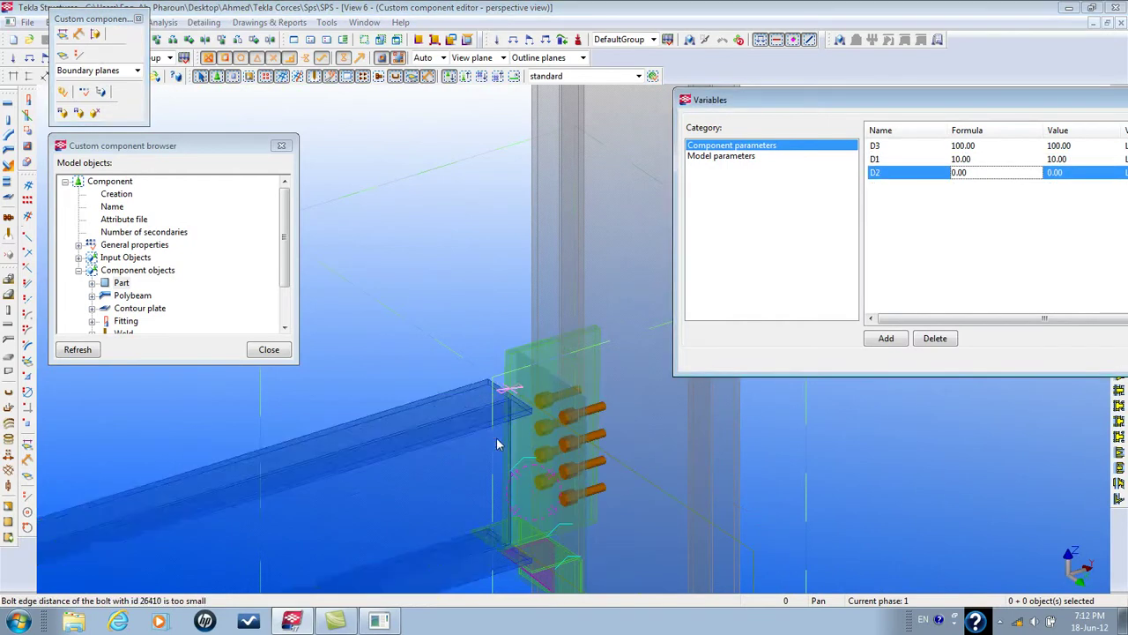
middle_click_drag(499, 439, 393, 295, "ctrl")
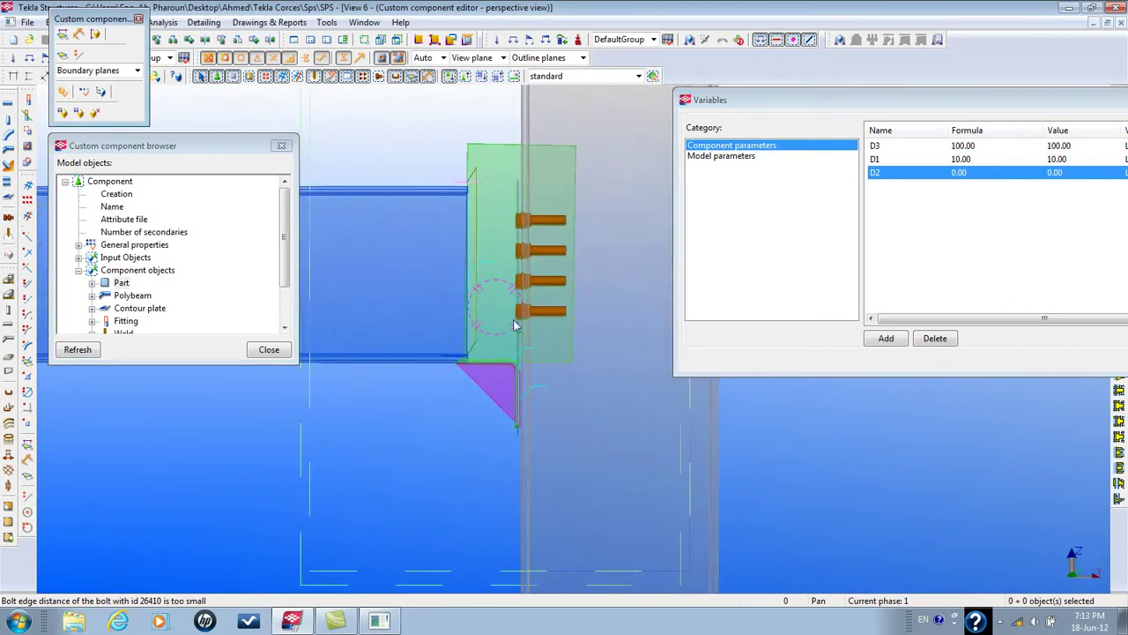
scroll(514, 325, "up", 4)
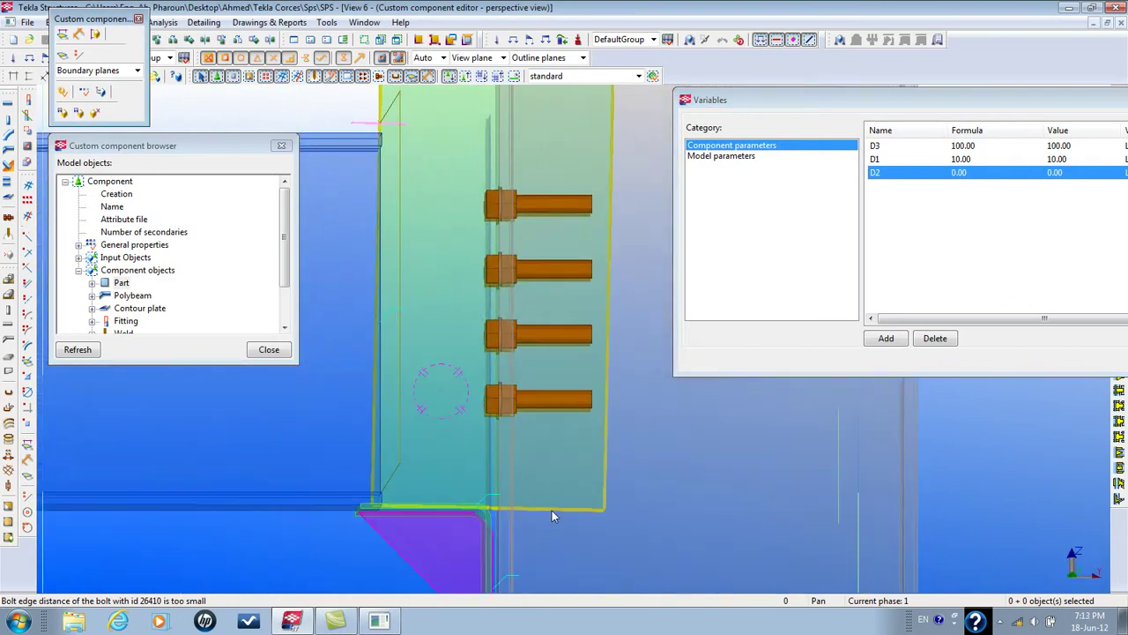
left_click(552, 511)
middle_click_drag(522, 388, 508, 631)
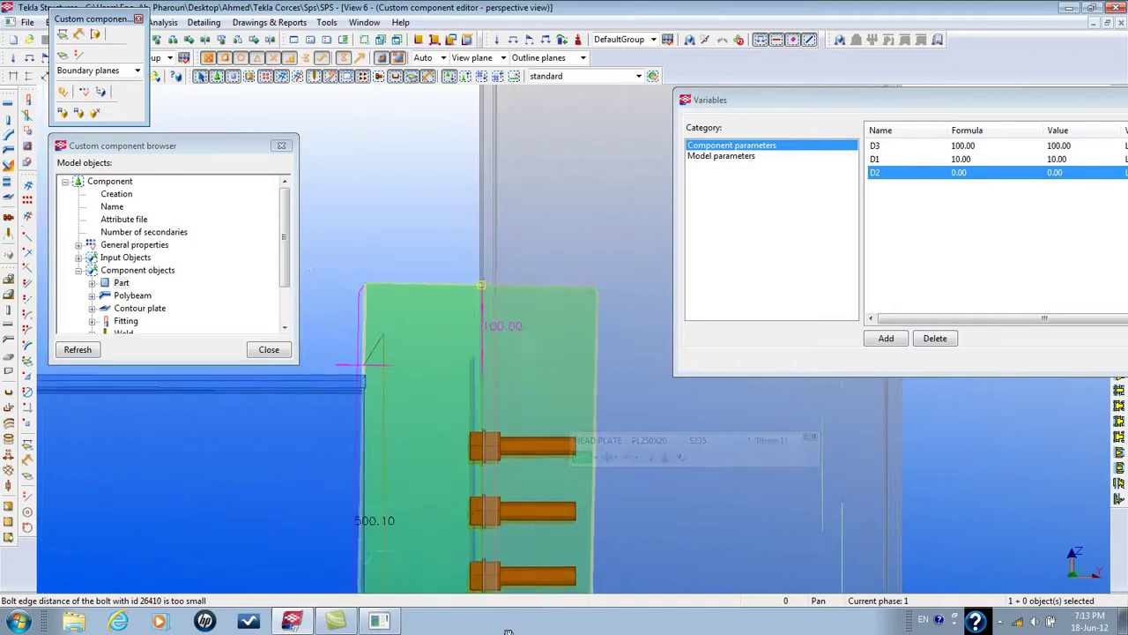
scroll(476, 317, "up", 2)
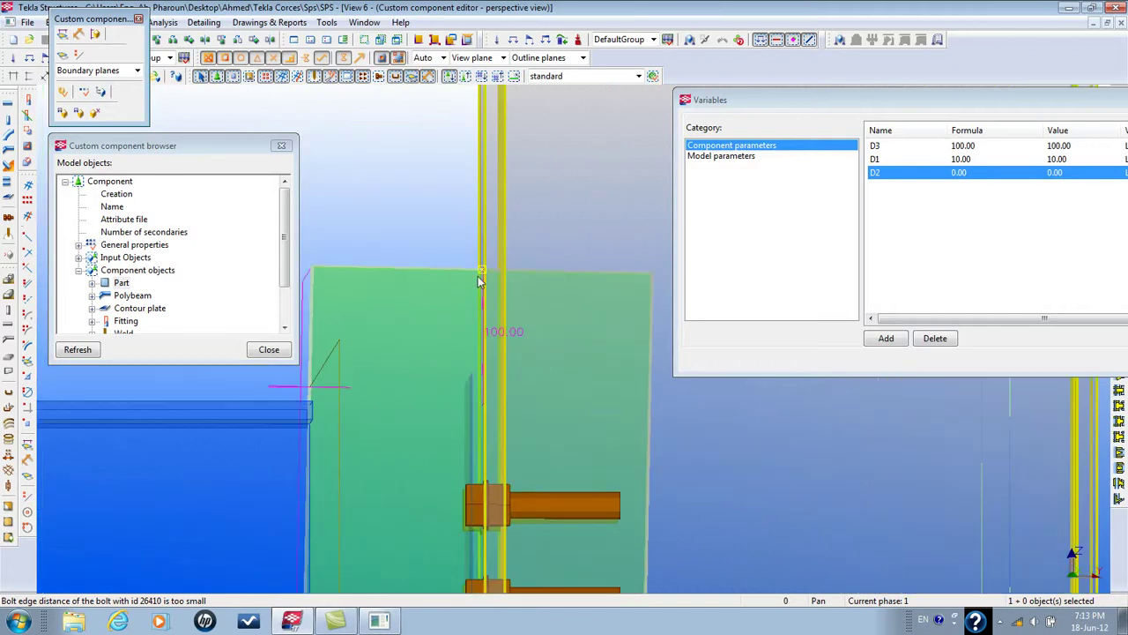
Return both the head plate distance D3 and the plane distance D1 to 0
double_click(987, 147)
type("0")
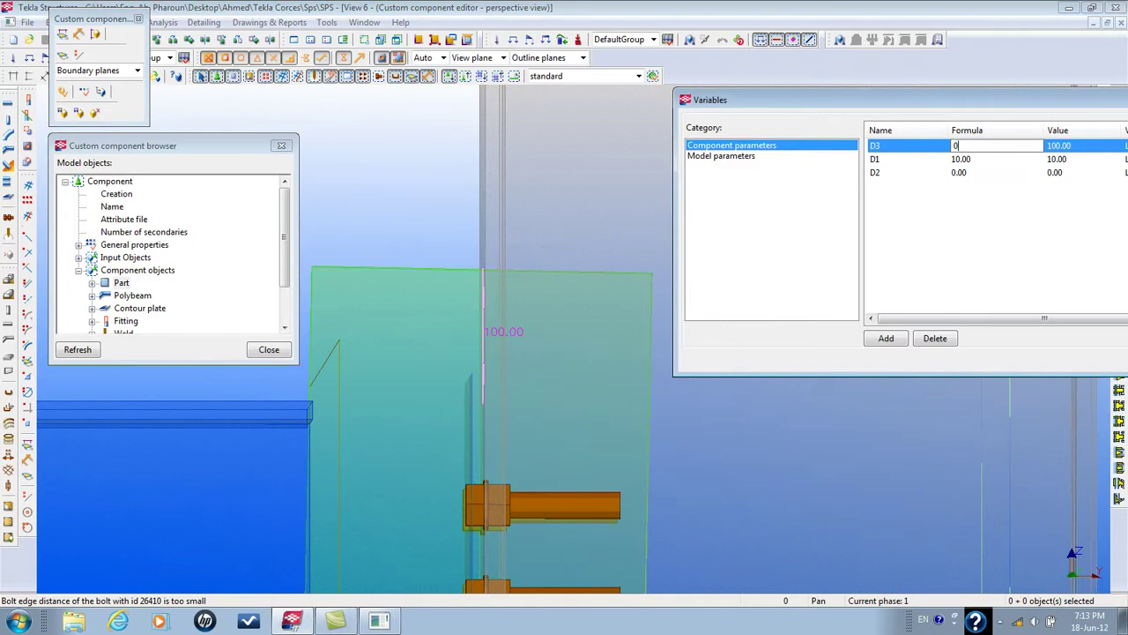
key("Return")
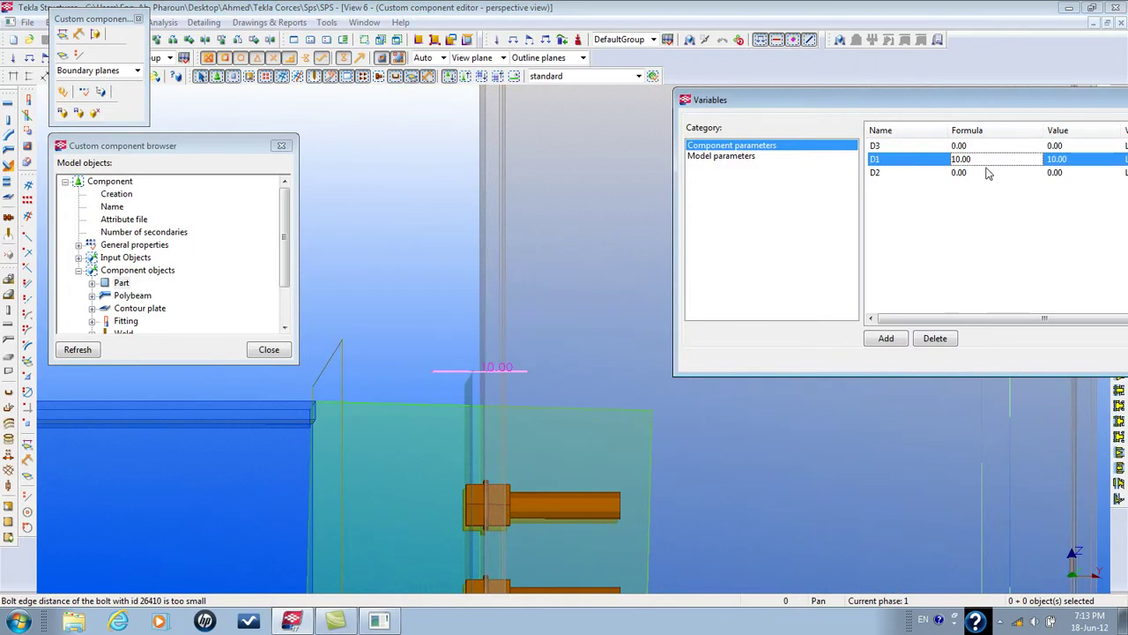
type("0")
key("Return")
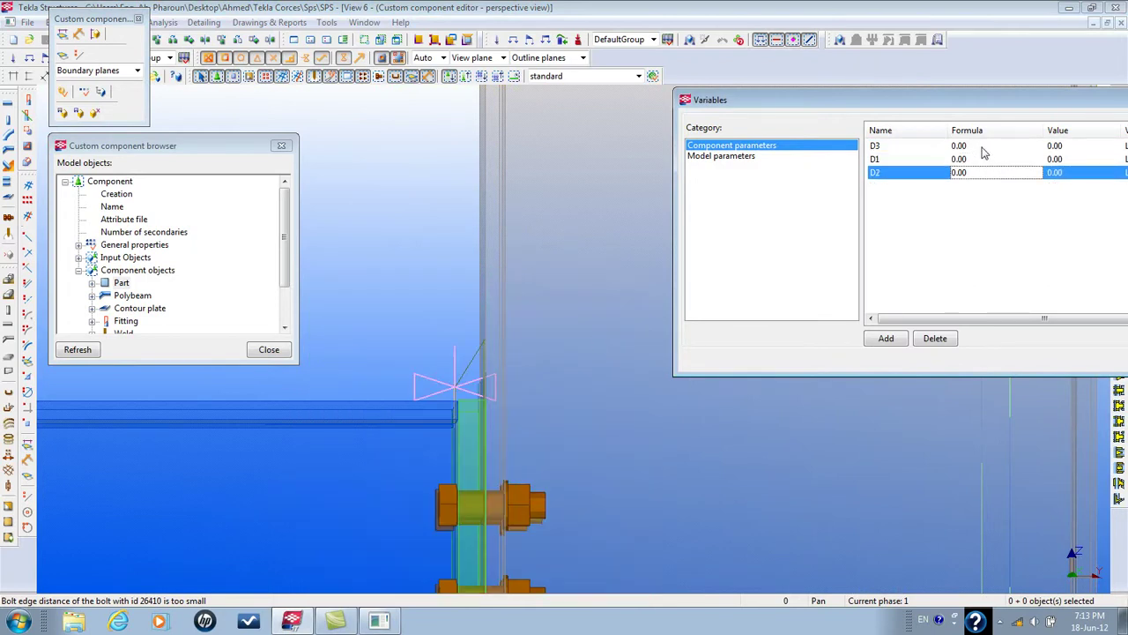
Try a value of 100 for distance D1, examine the connection's offset from the column, and return D1 to 0
double_click(922, 158)
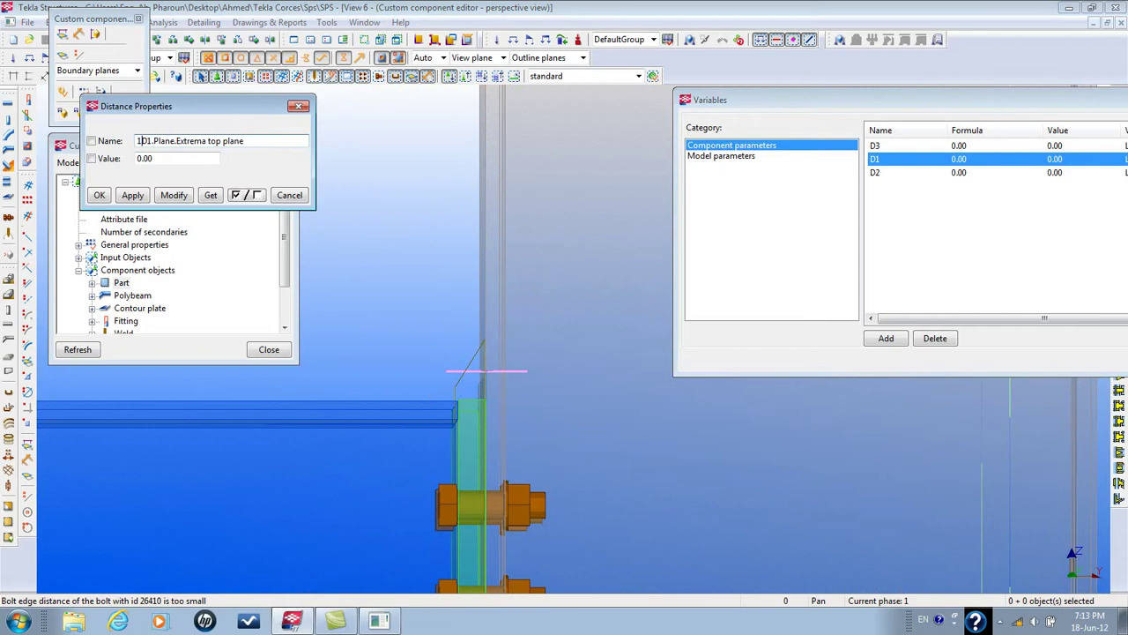
left_click(979, 159)
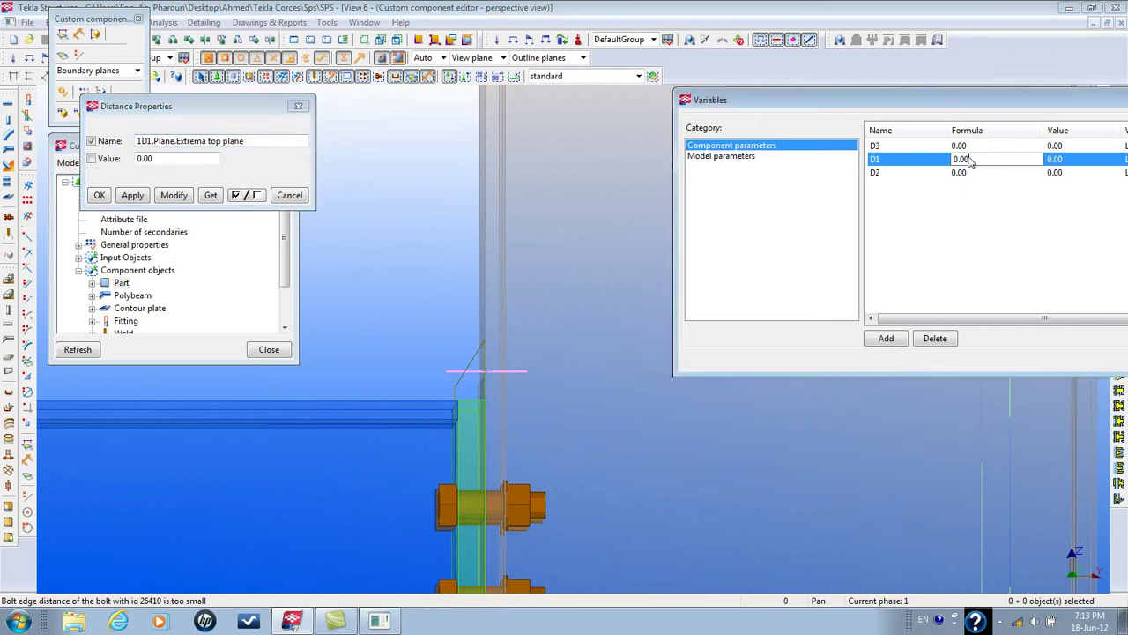
type("100")
key("Return")
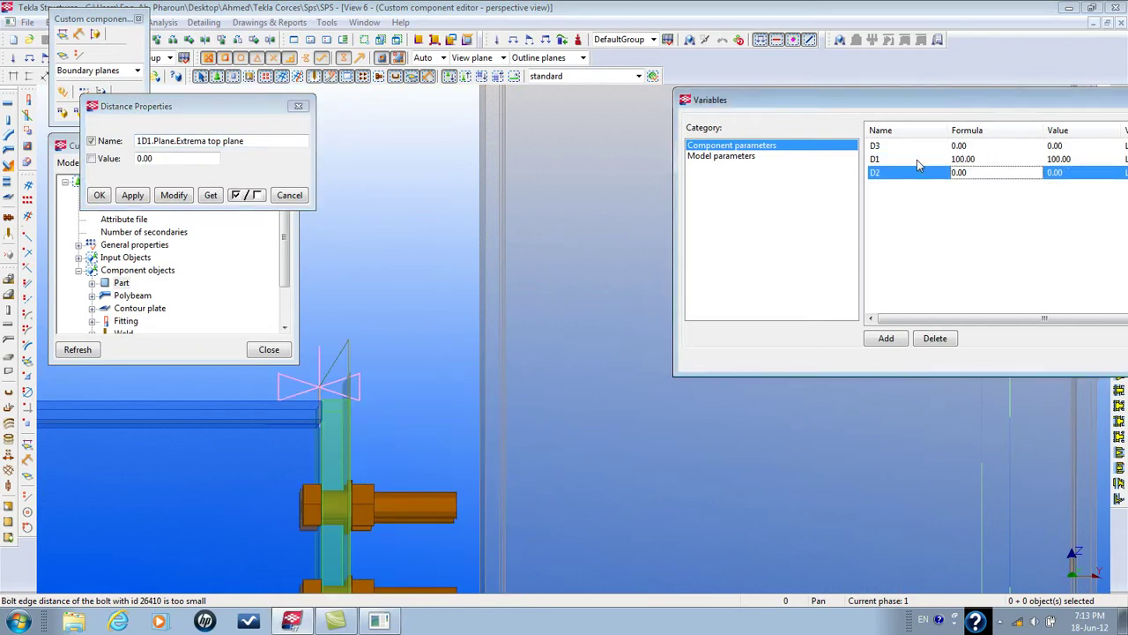
scroll(351, 388, "down", 6)
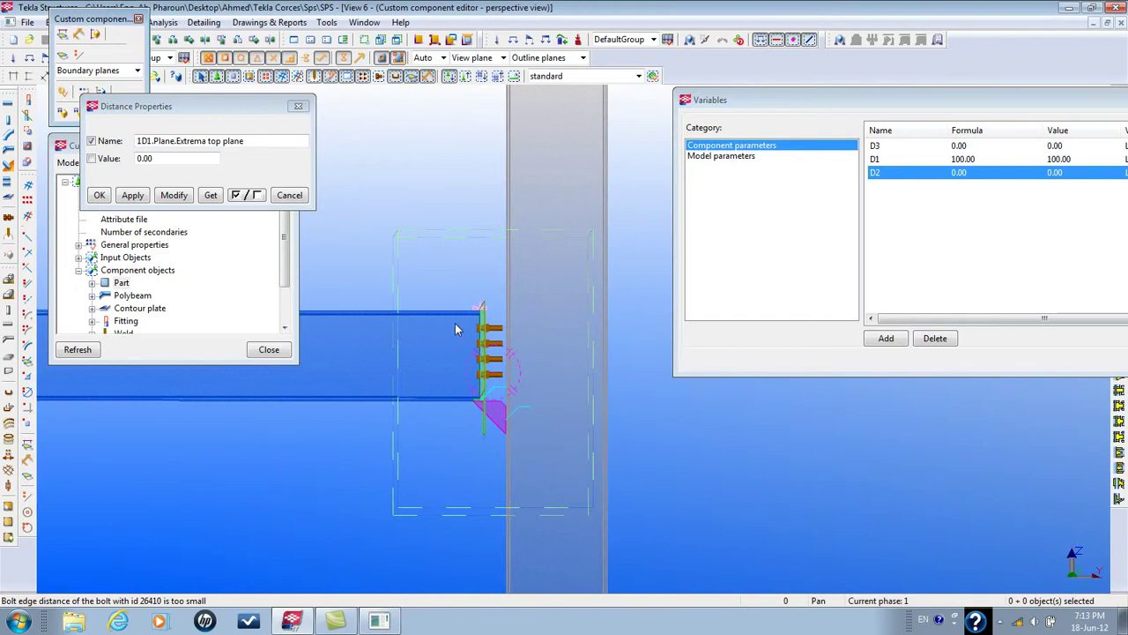
middle_click_drag(455, 323, 494, 456, "ctrl")
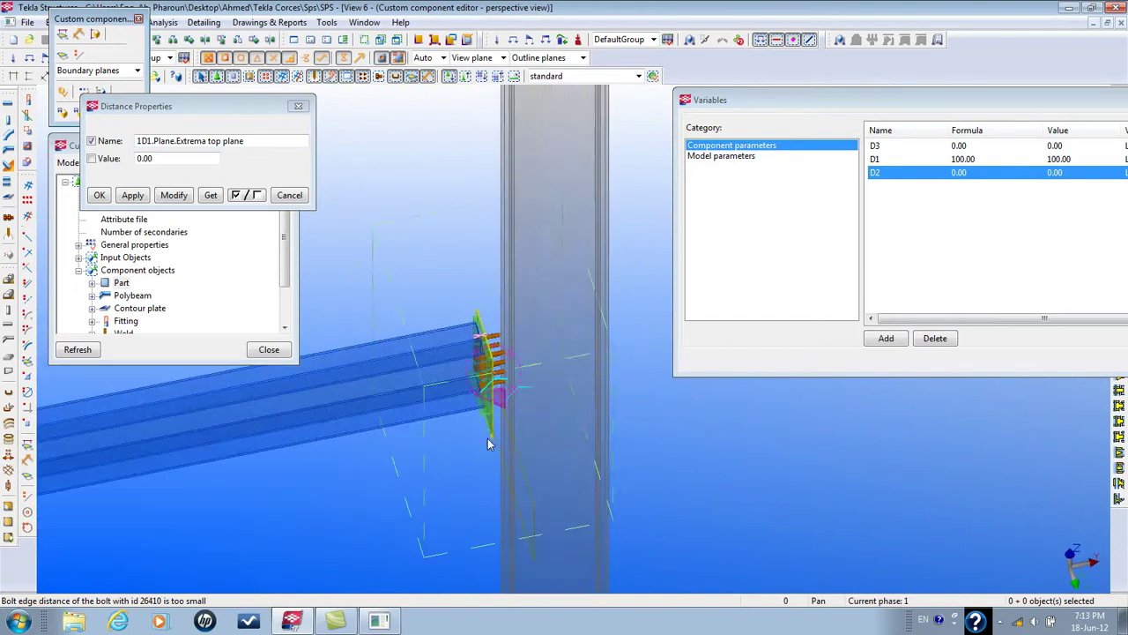
scroll(465, 383, "up", 5)
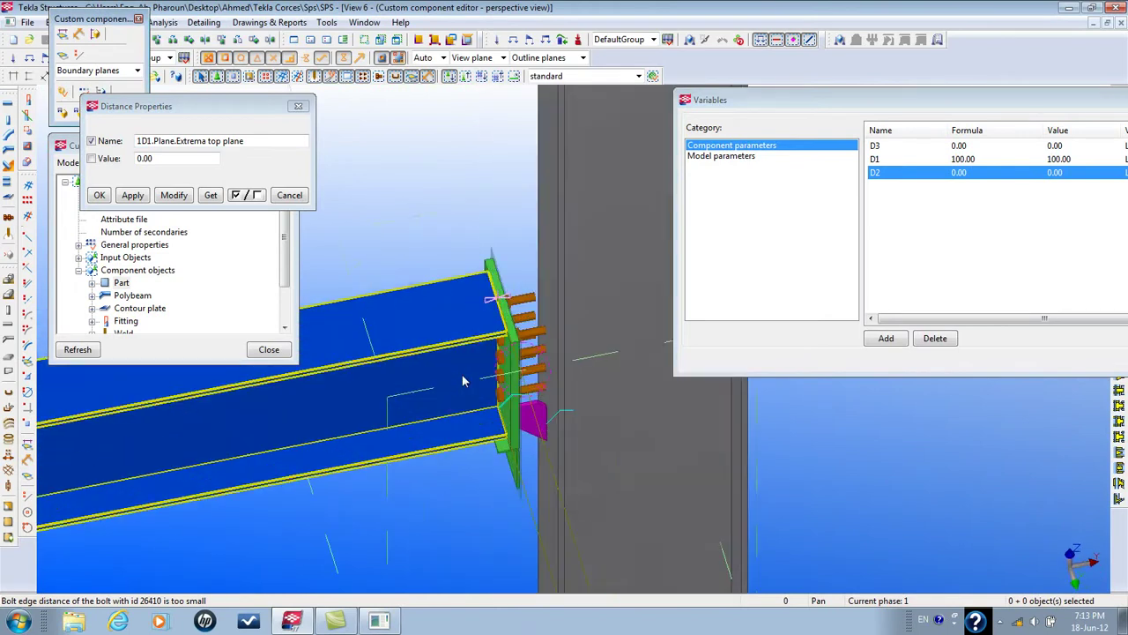
middle_click_drag(532, 366, 486, 255, "ctrl")
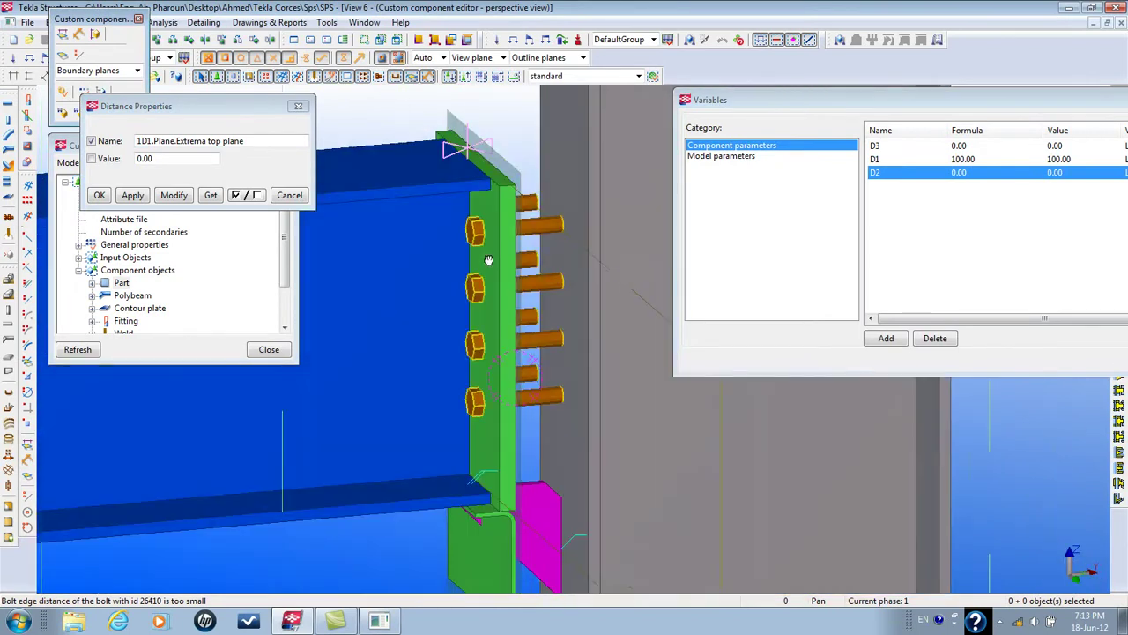
left_click(970, 159)
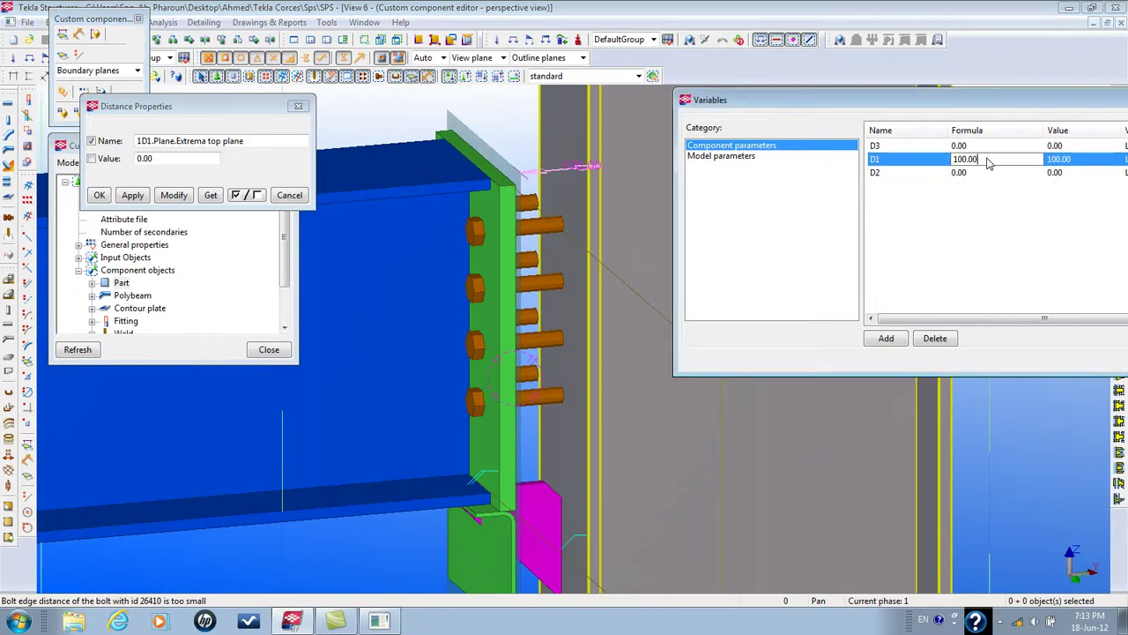
type("0")
left_click(897, 169)
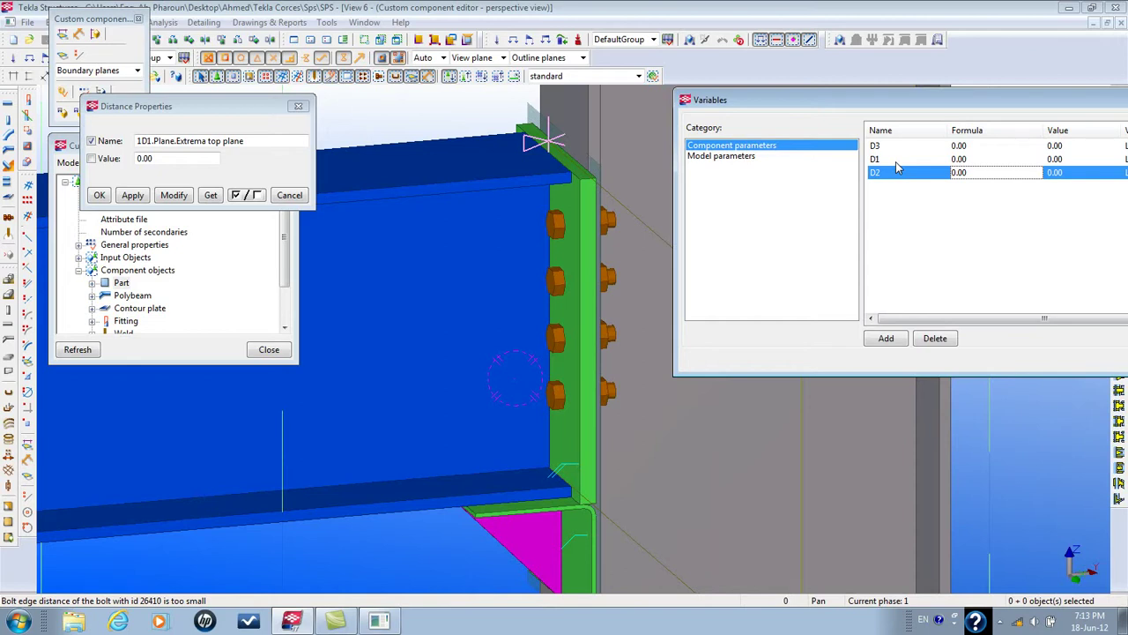
Select the construction plane behind the head plate to inspect its D1 binding, and close the distance properties
mouse_move(491, 193)
middle_mouse_down("ctrl")
mouse_move(452, 246)
mouse_move(504, 258)
mouse_move(494, 184)
middle_mouse_up("ctrl")
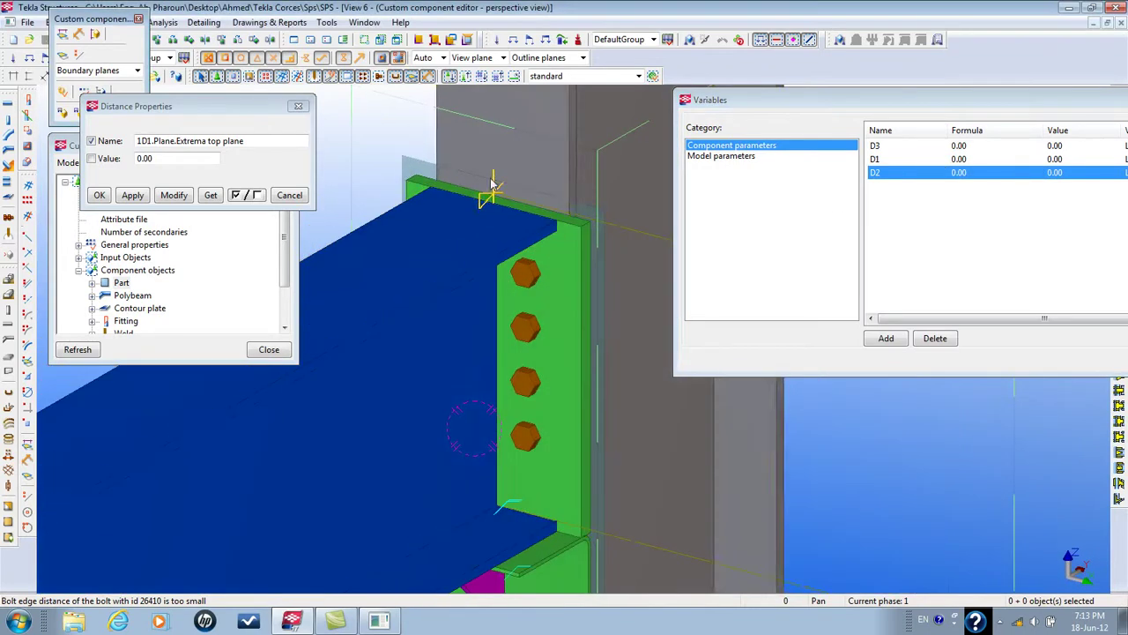
left_click(410, 169)
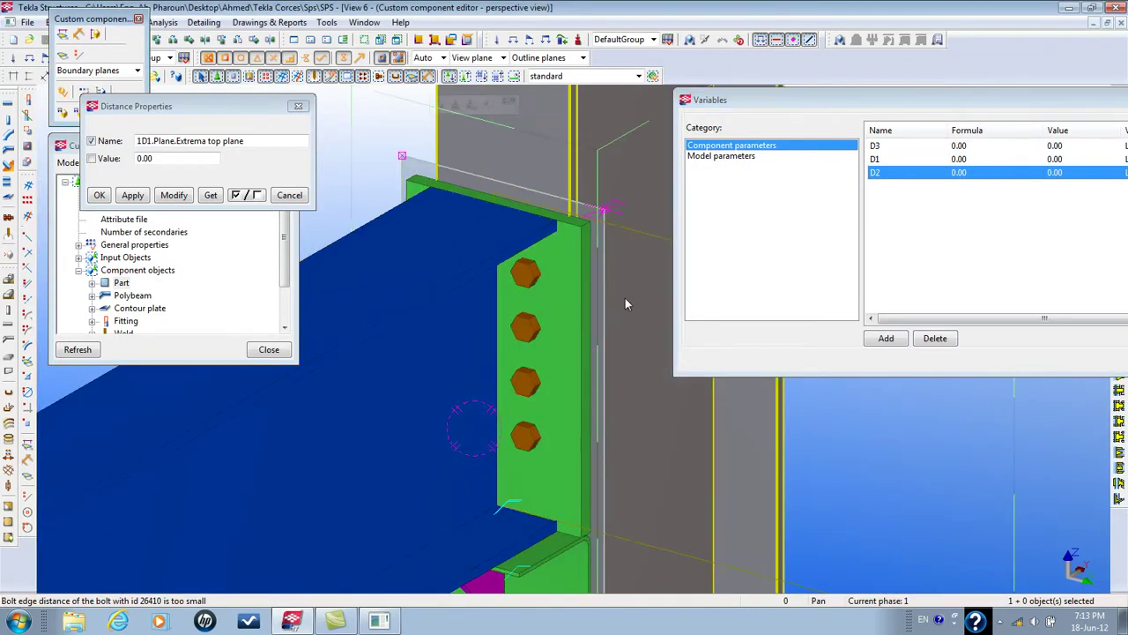
left_click_drag(293, 108, 255, 104)
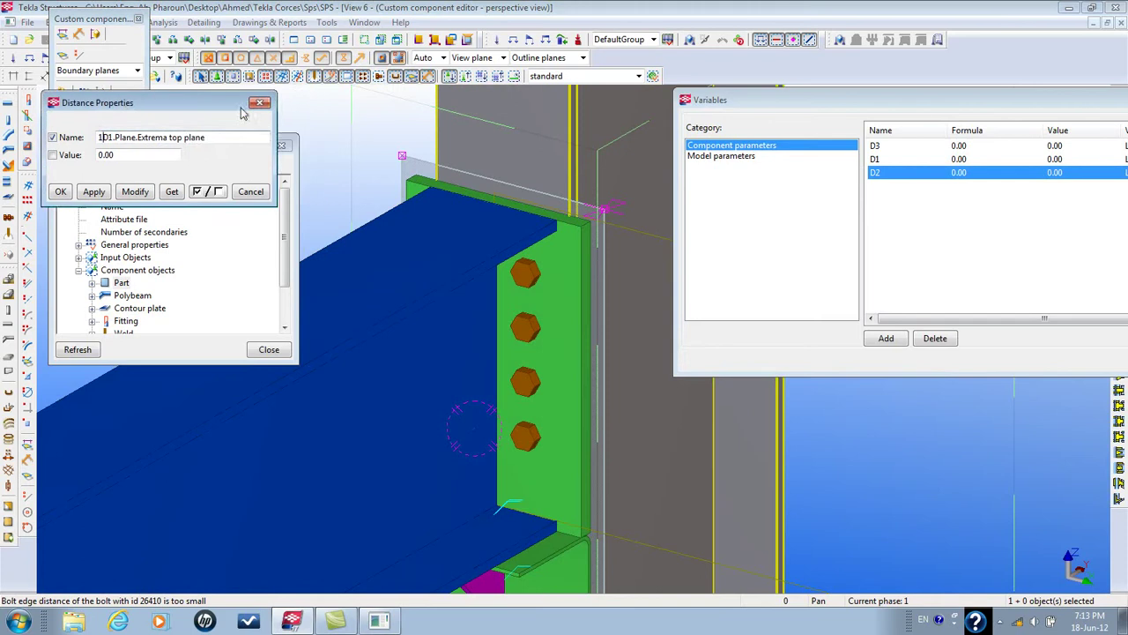
left_click(255, 104)
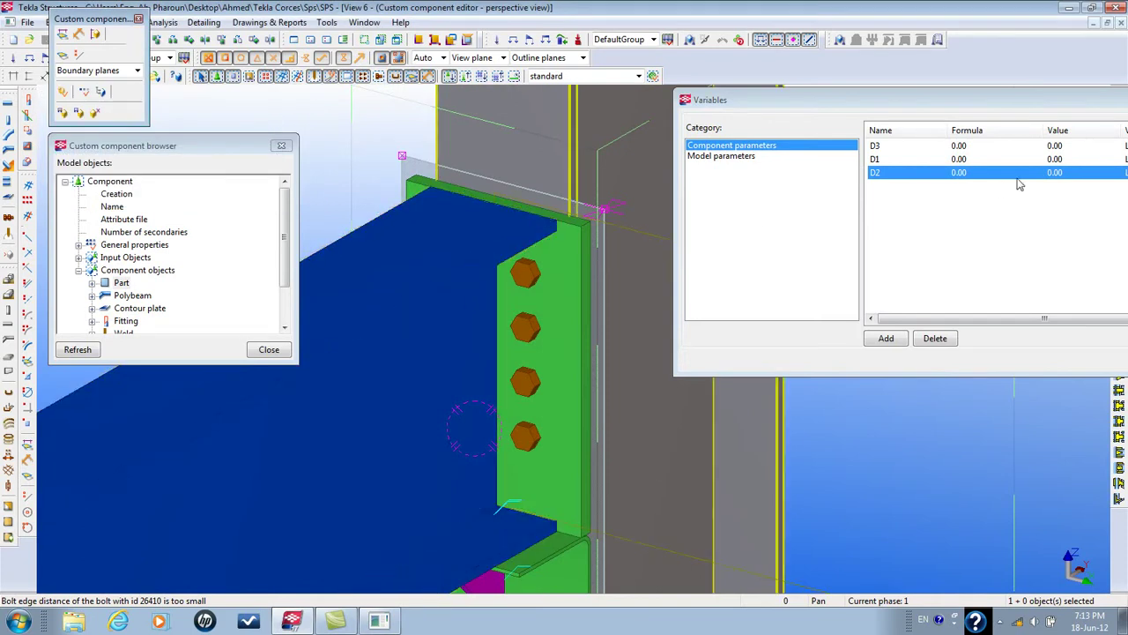
Set the head plate distance D3 to 100 and select the head plate in the model
double_click(1000, 145)
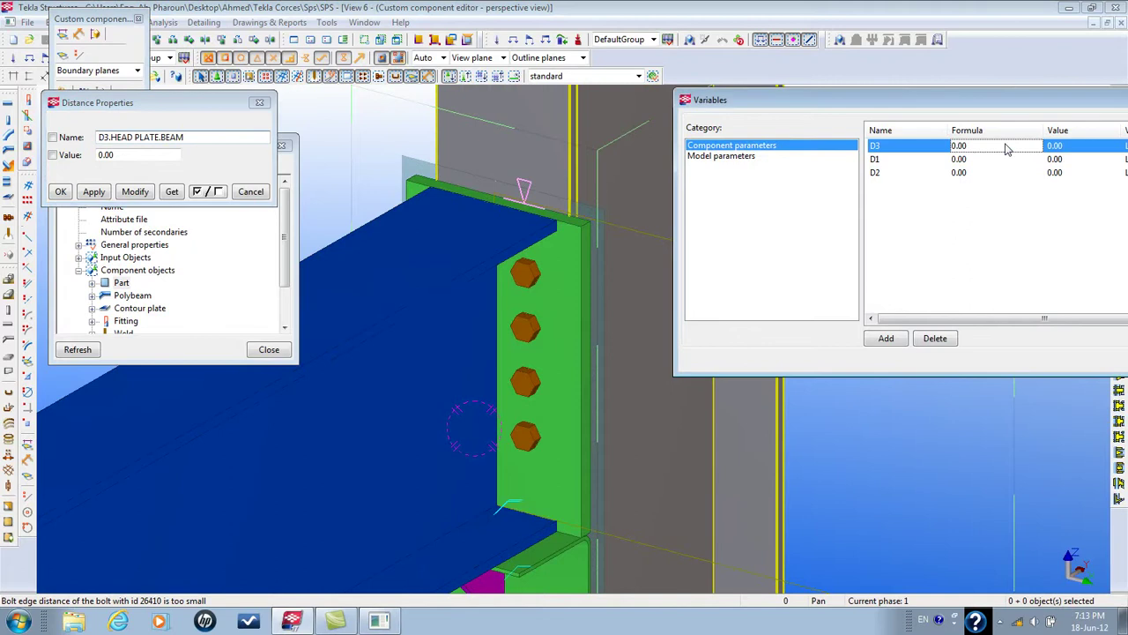
left_click(968, 144)
left_click(970, 143)
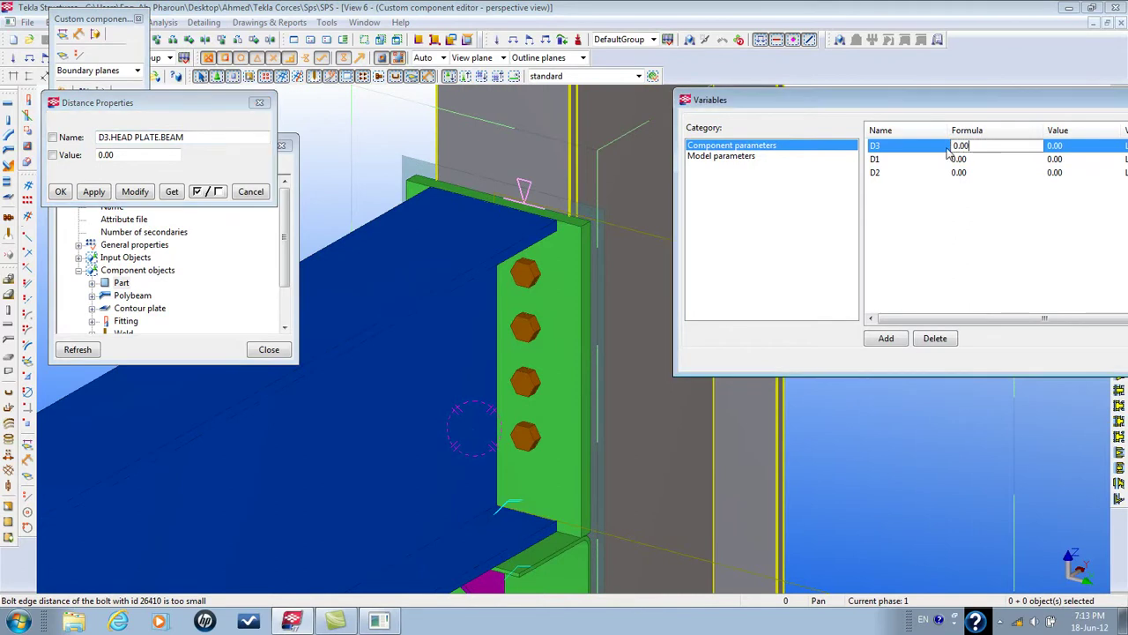
type("100")
key("Return")
left_click(531, 132)
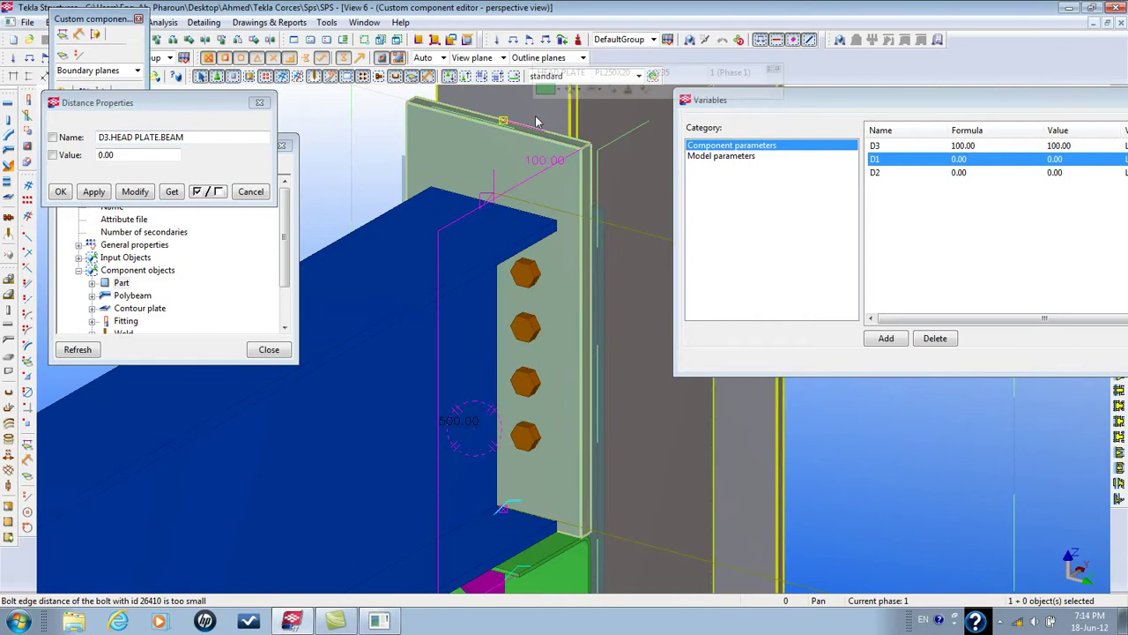
Select the construction plane behind the head plate, set distance D1 to 50 and examine how the connection shifts
mouse_move(544, 267)
middle_mouse_down("ctrl")
mouse_move(396, 255)
mouse_move(532, 255)
middle_mouse_up("ctrl")
scroll(547, 252, "up", 3)
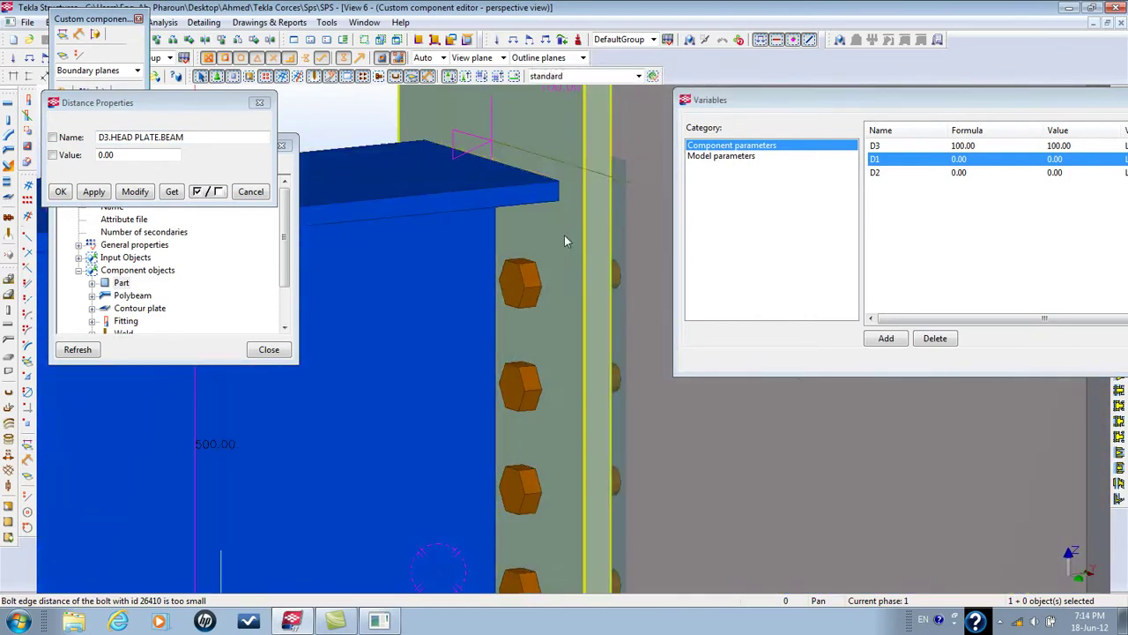
left_click(624, 201)
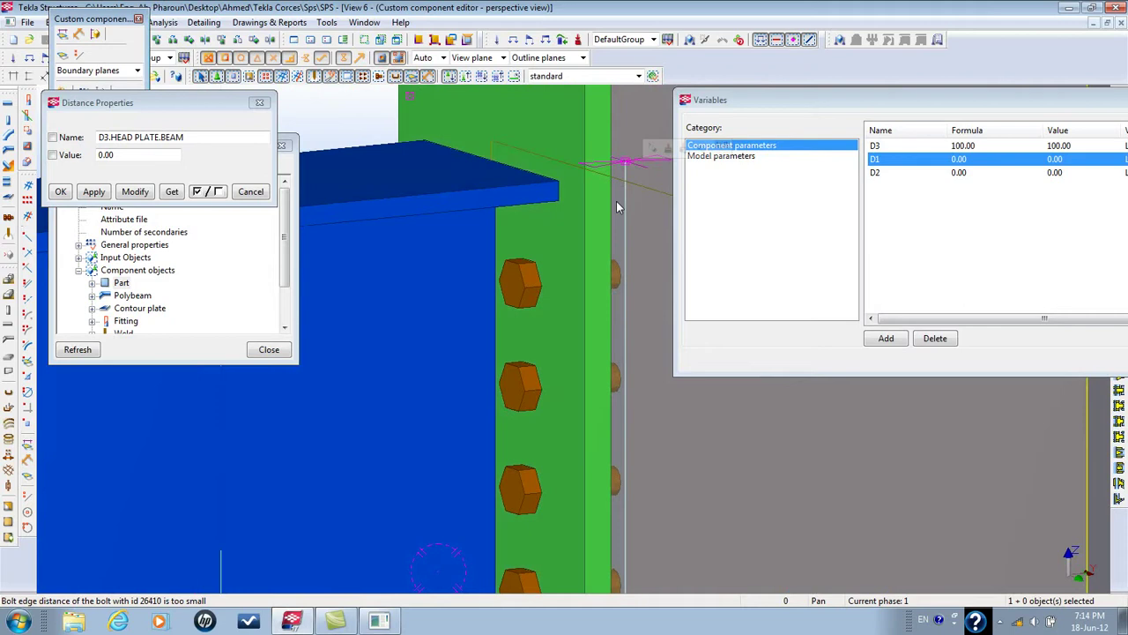
left_click(874, 161)
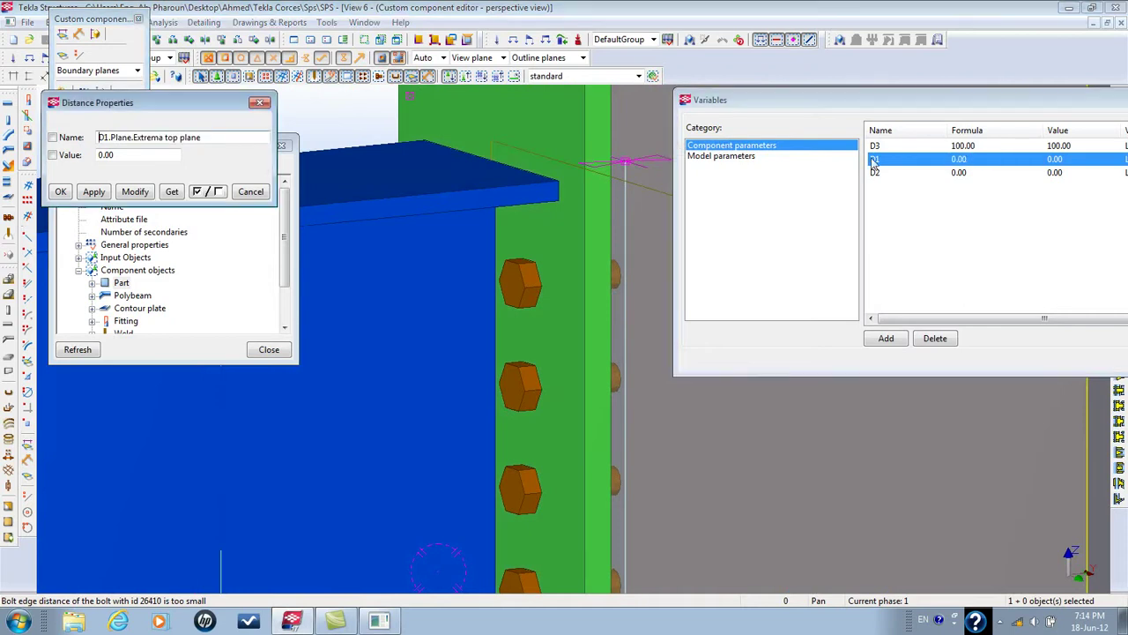
left_click(961, 159)
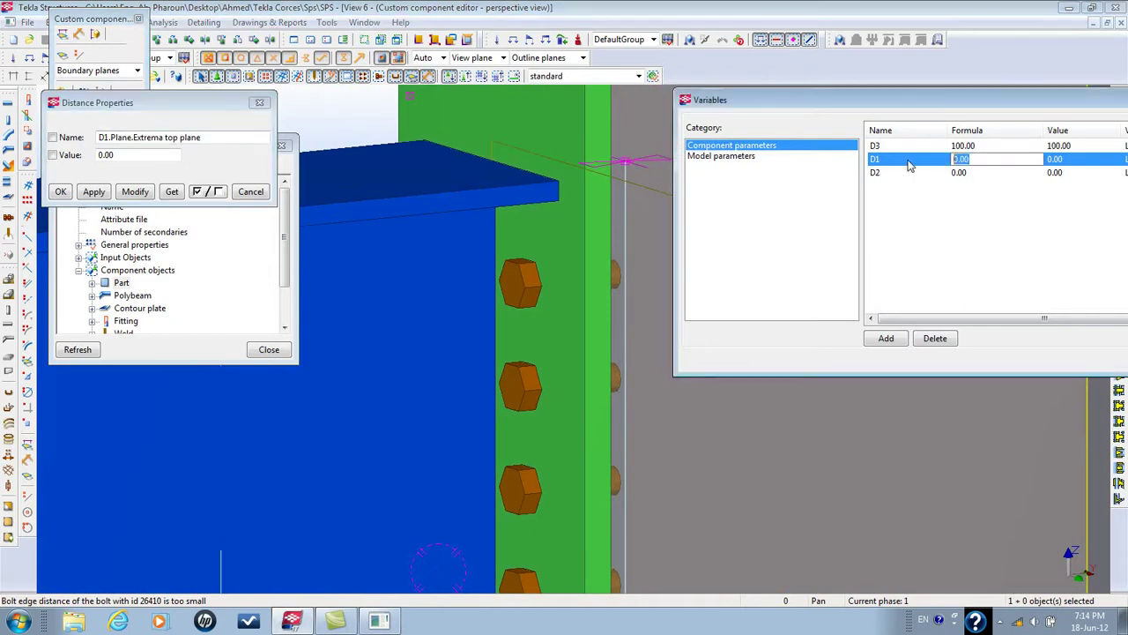
type("50")
key("Return")
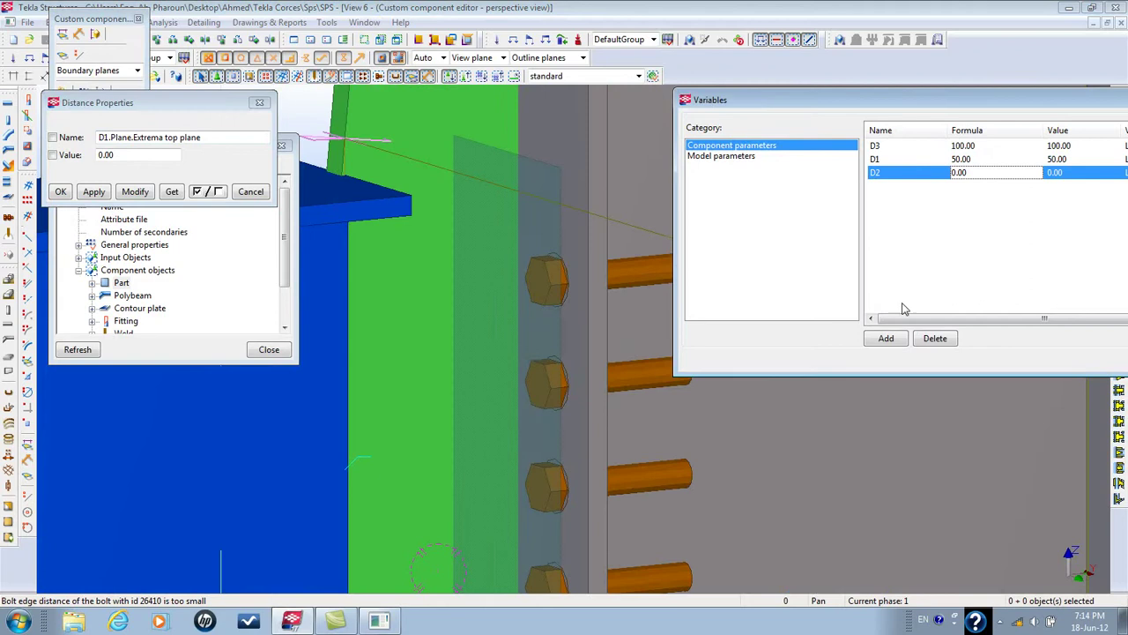
left_click(225, 329)
scroll(529, 335, "down", 5)
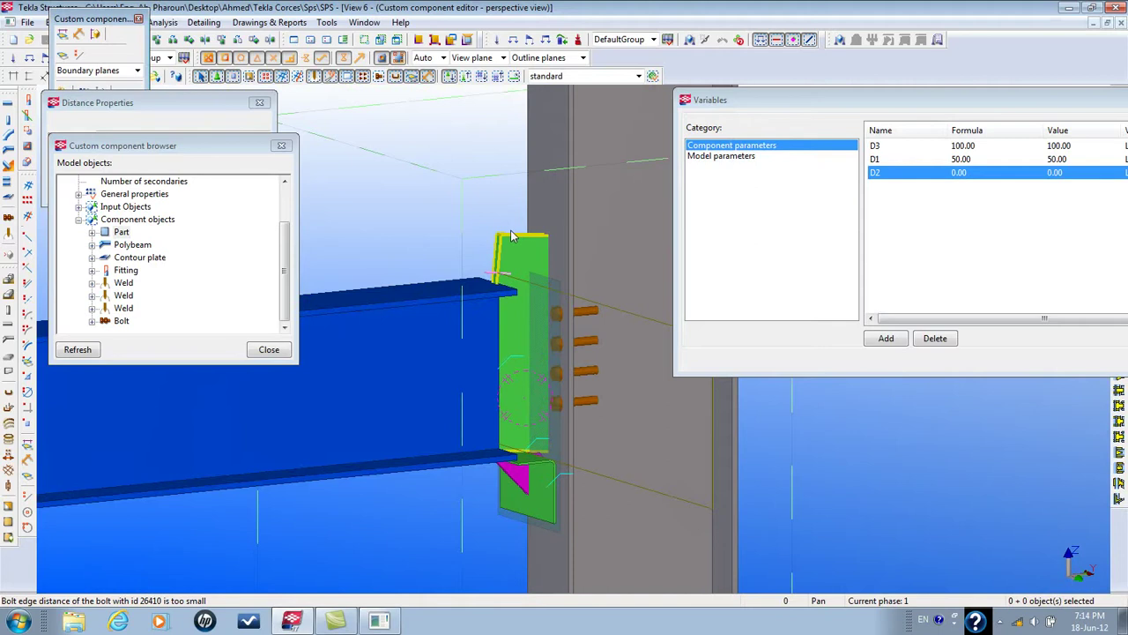
middle_click_drag(511, 236, 492, 279)
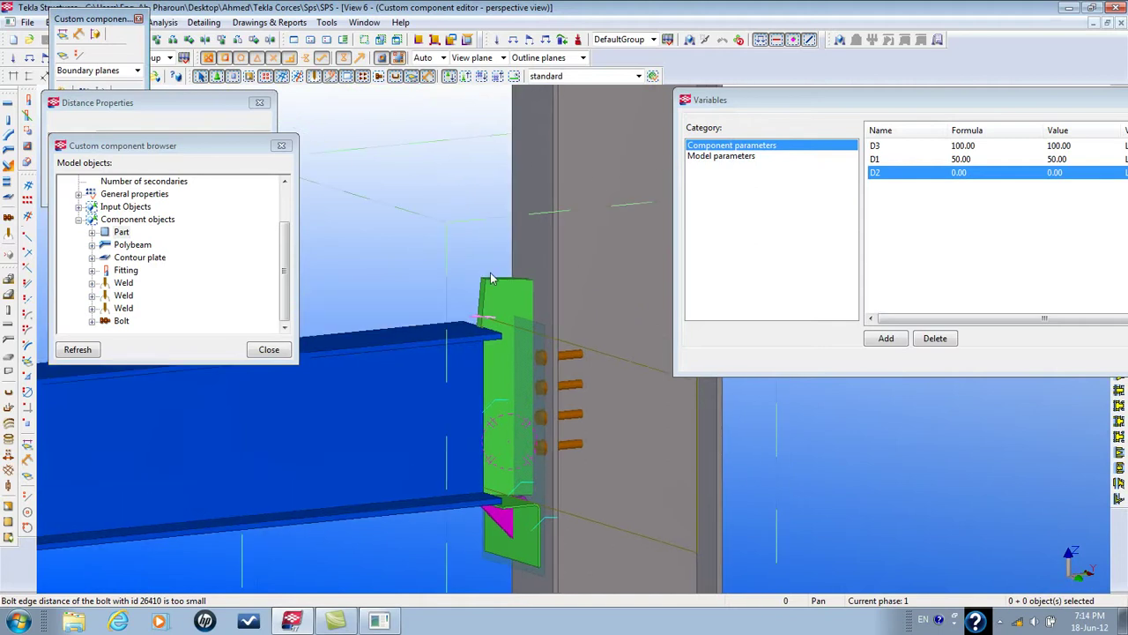
Return the head plate distance D3 to 0
left_click(965, 146)
type("0")
left_click(913, 155)
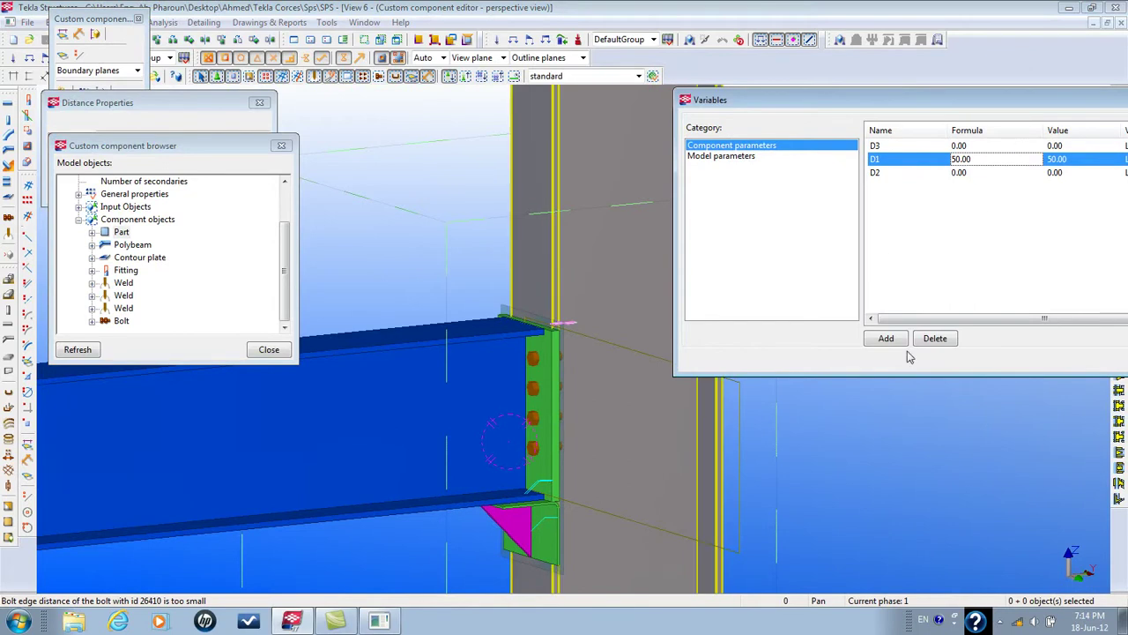
Try a value of 100 for the plane distance D1, and return D1 to 0
left_click(987, 159)
type("100")
key("Return")
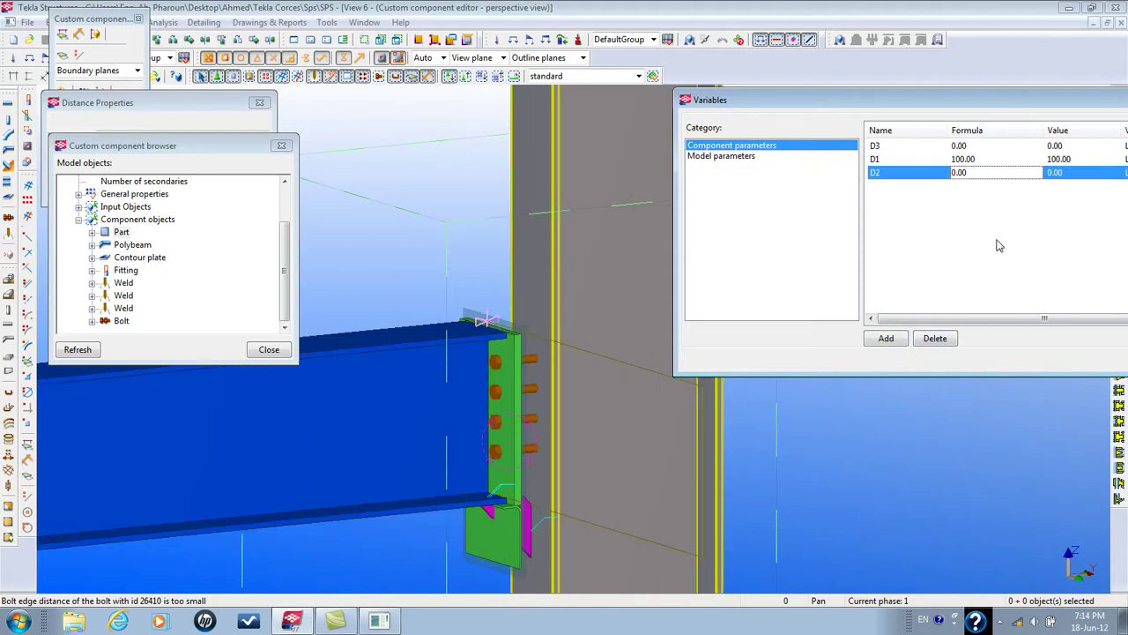
left_click(989, 159)
left_click_drag(993, 162, 877, 166)
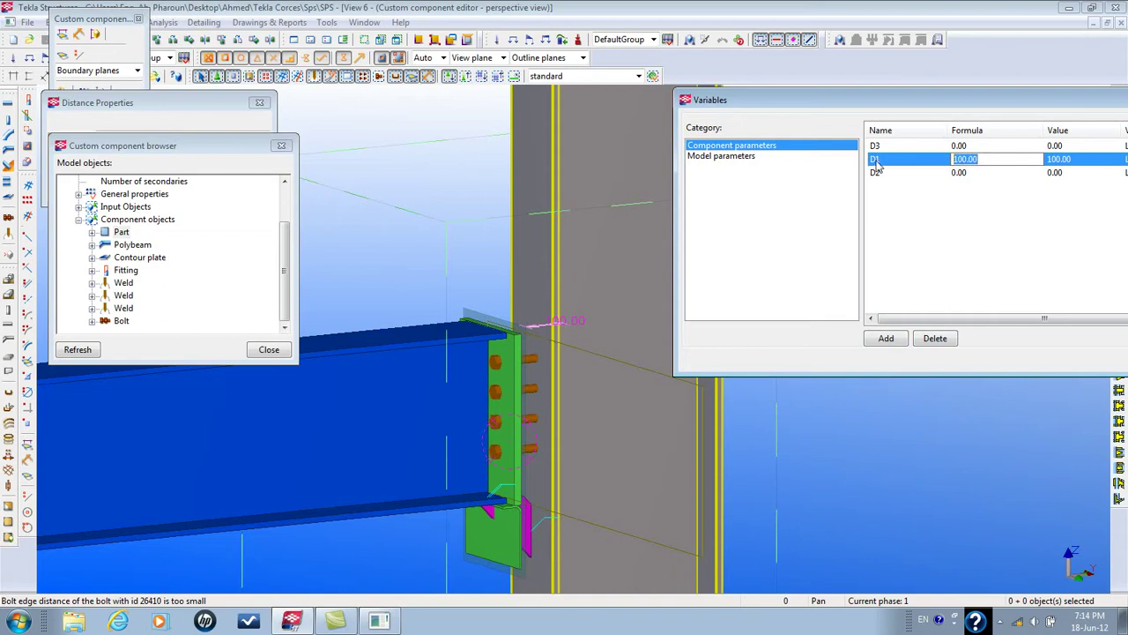
key("Delete")
key("Return")
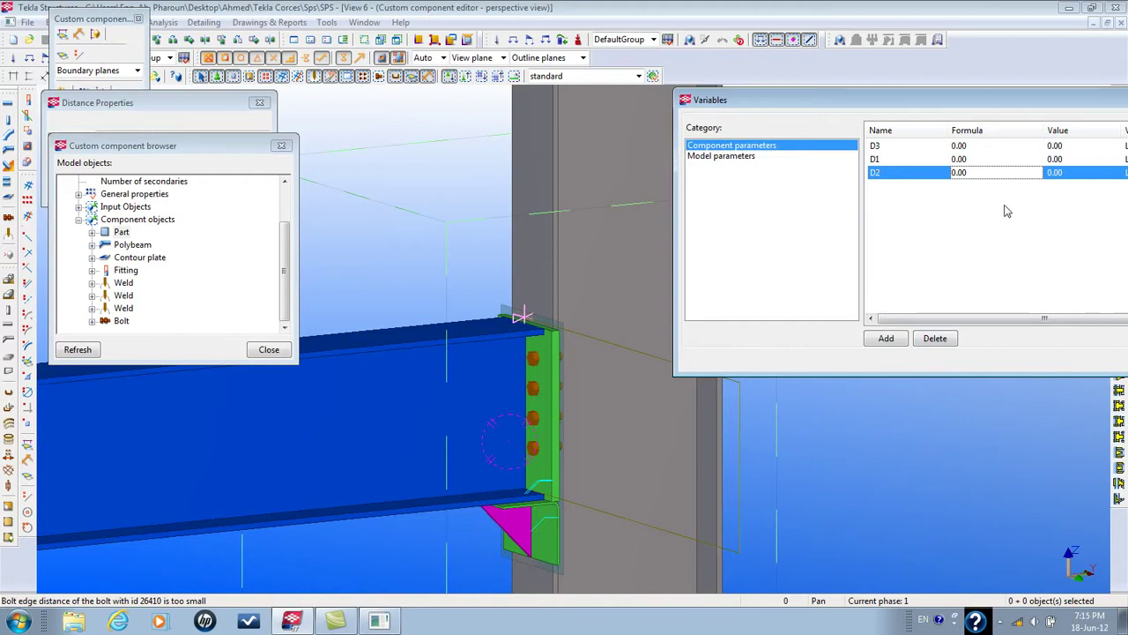
Try a value of 200 for the fitting distance D2, and return D2 to 0
left_click(987, 173)
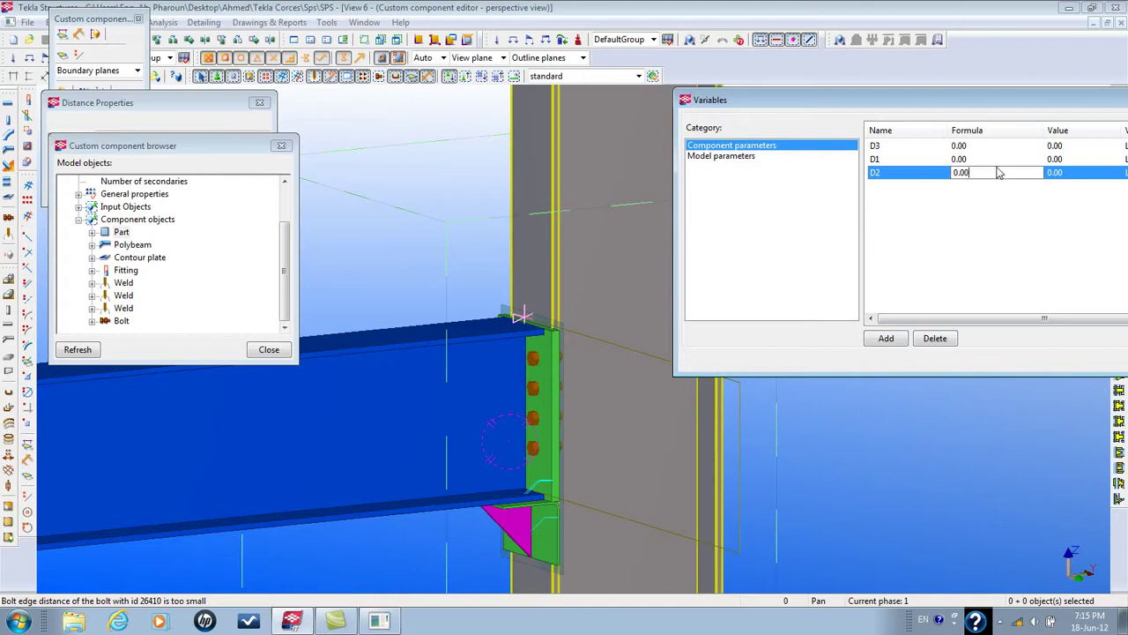
type("200")
key("Return")
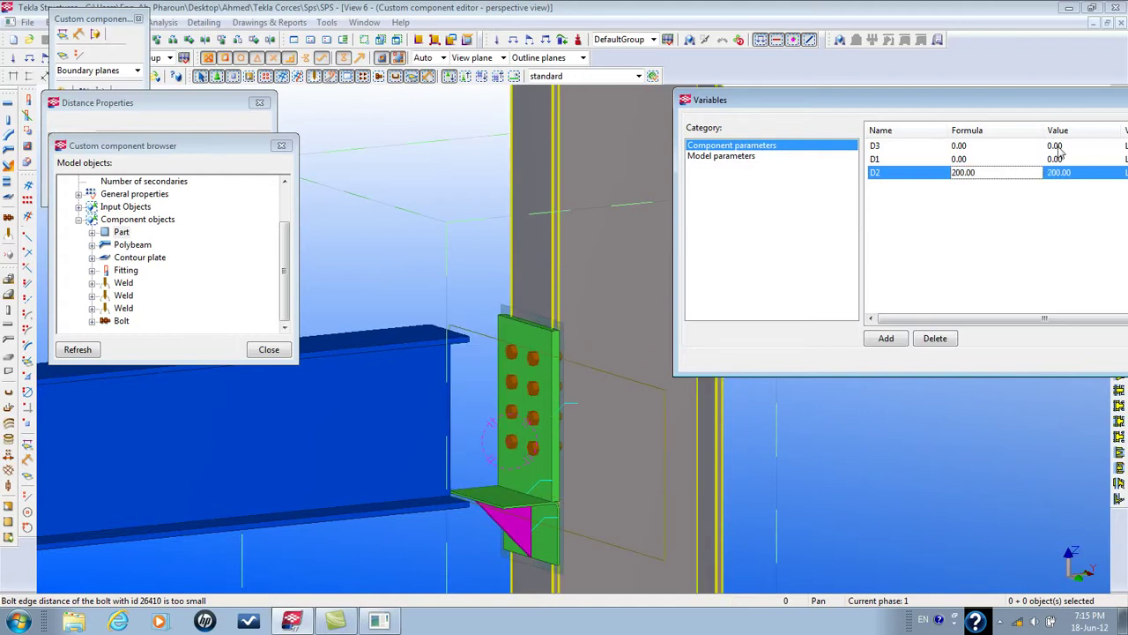
left_click(978, 173)
type("0")
key("Return")
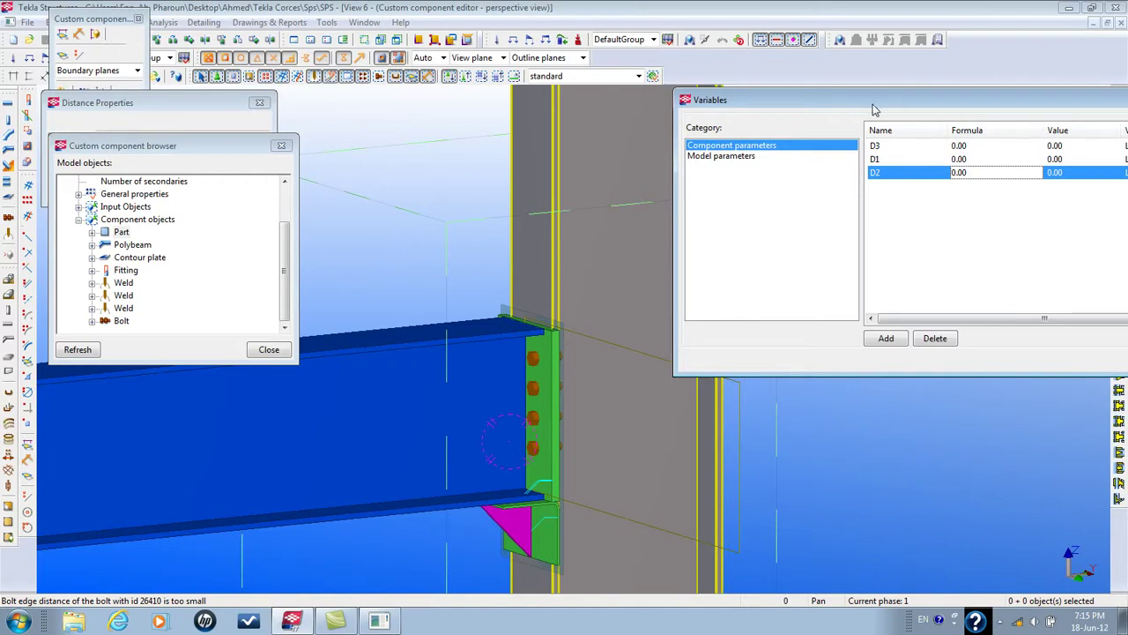
Add a new variable to the component parameters and name it PR
left_click_drag(874, 108, 569, 115)
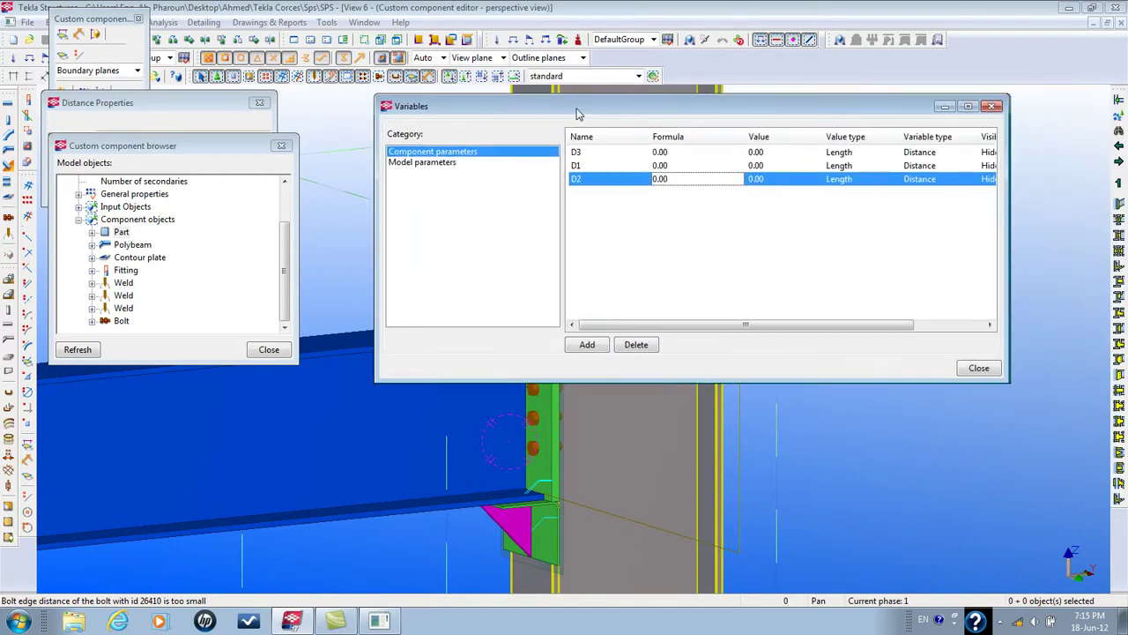
left_click(578, 350)
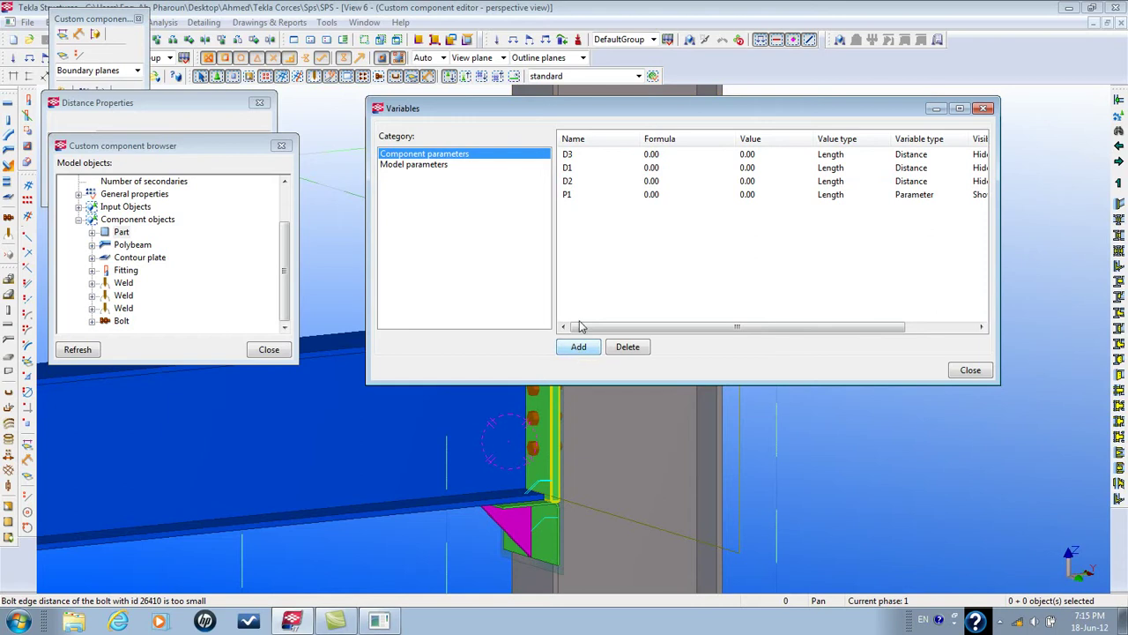
double_click(578, 200)
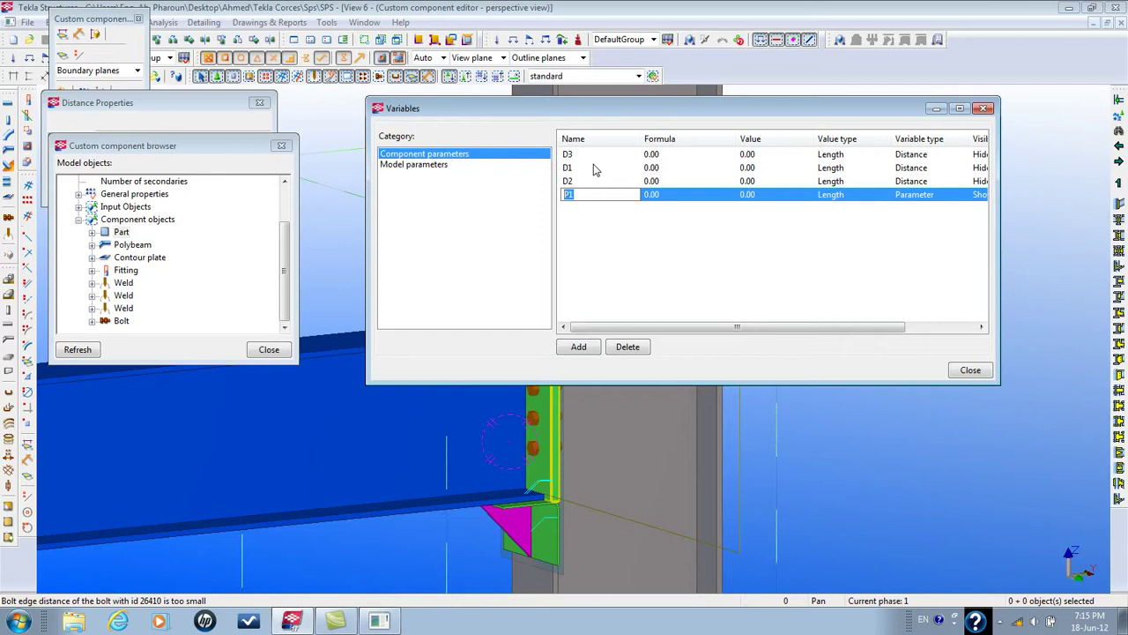
type("pr")
key("BackSpace")
key("BackSpace")
type("PR")
key("Return")
Set the PR variable's value type to Profile and its formula to PL250X20
left_click(849, 197)
left_click(851, 194)
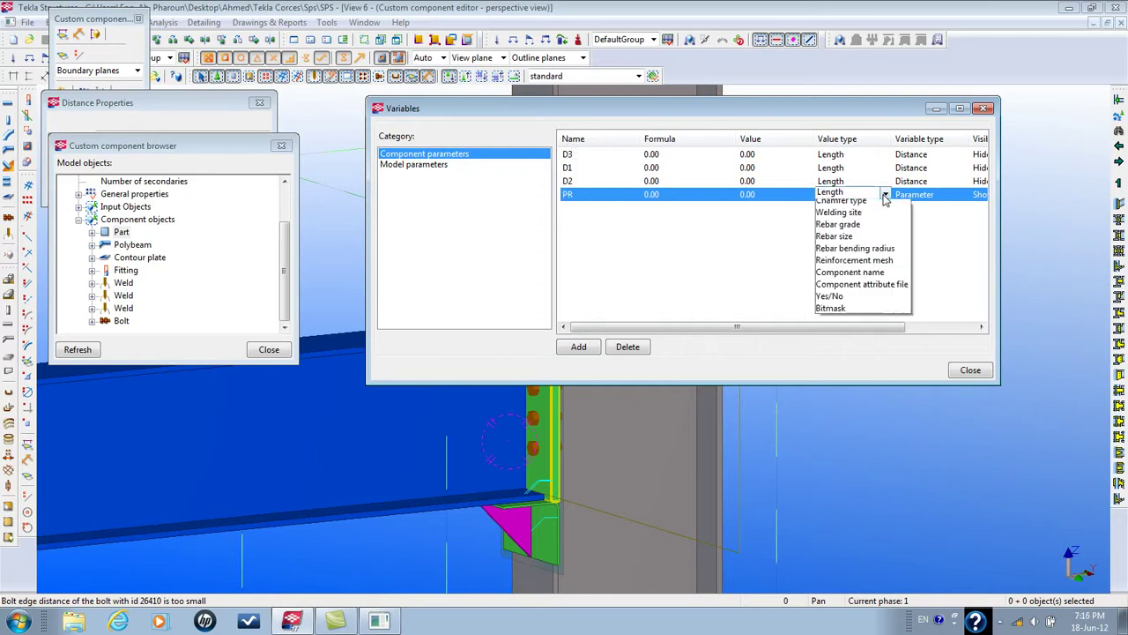
left_click(857, 279)
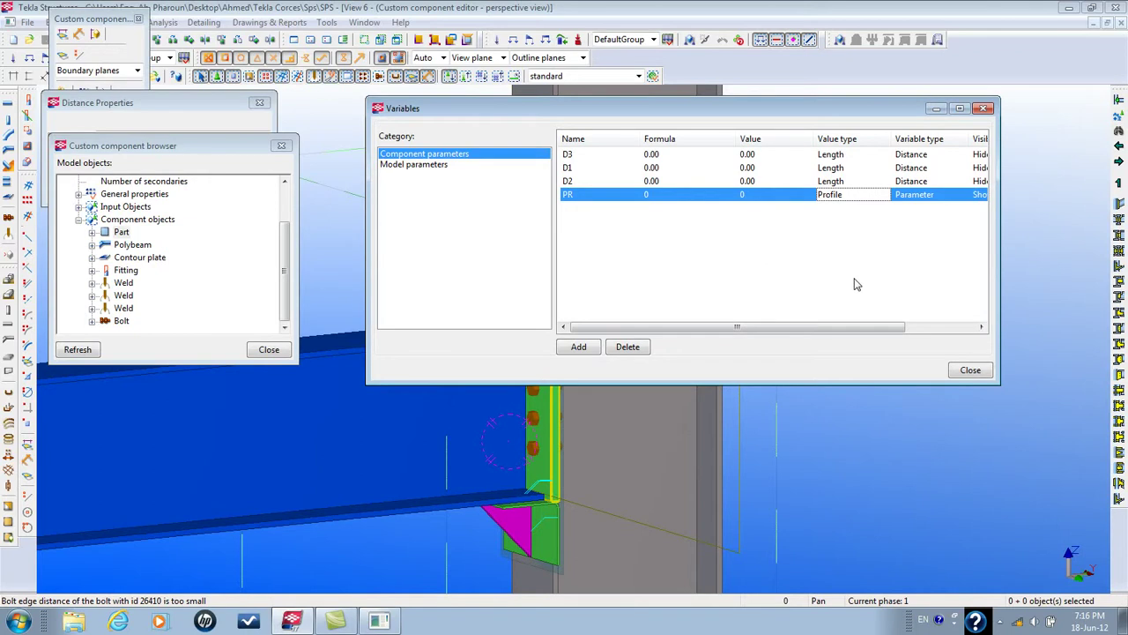
left_click(672, 196)
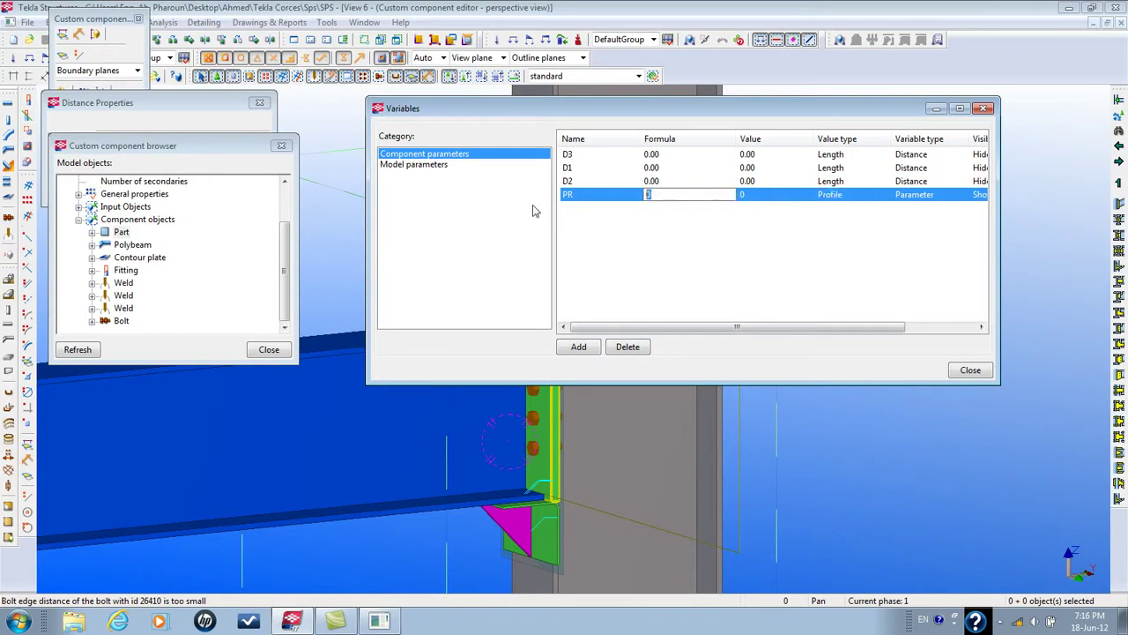
type("pl250x20")
key("Return")
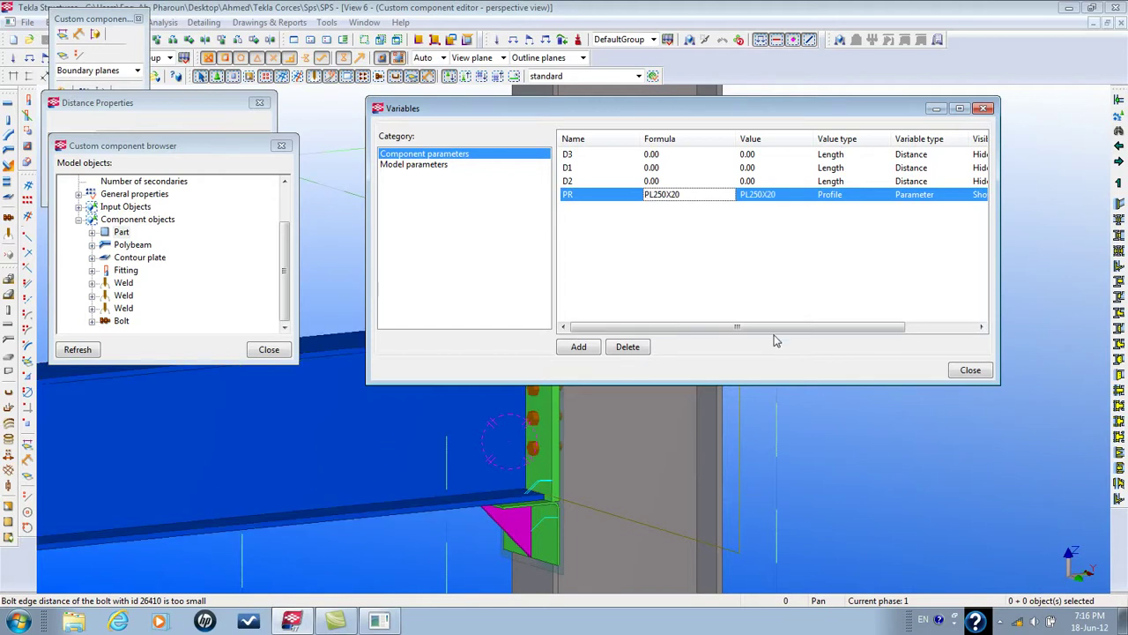
Set the PR variable's dialog box label to "Head Plate Thickness"
left_click_drag(776, 327, 903, 305)
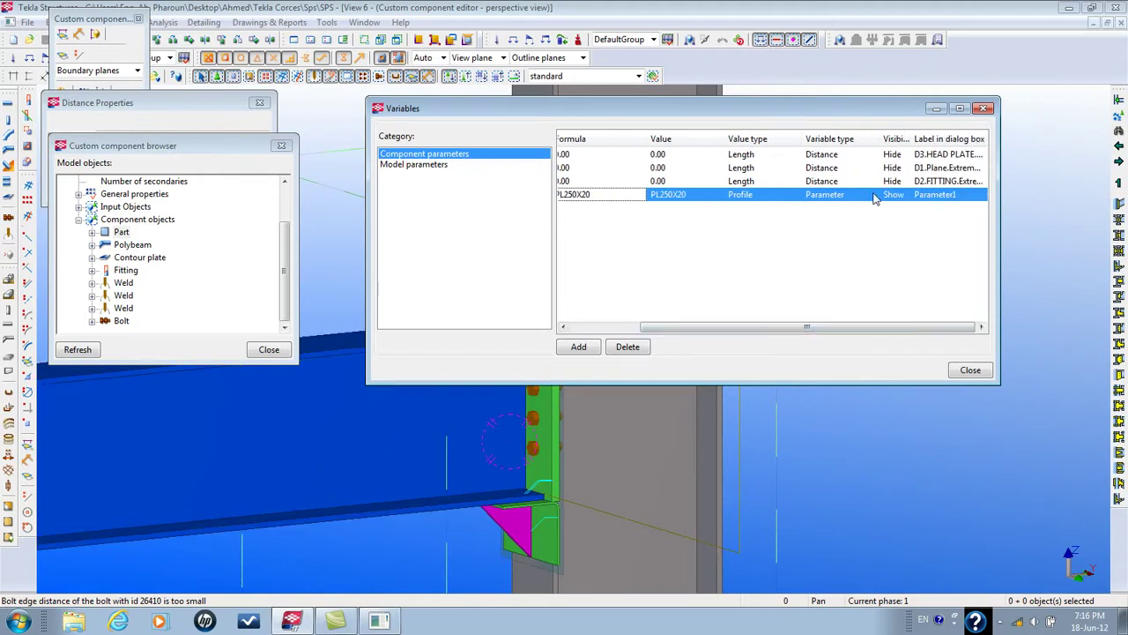
left_click(962, 195)
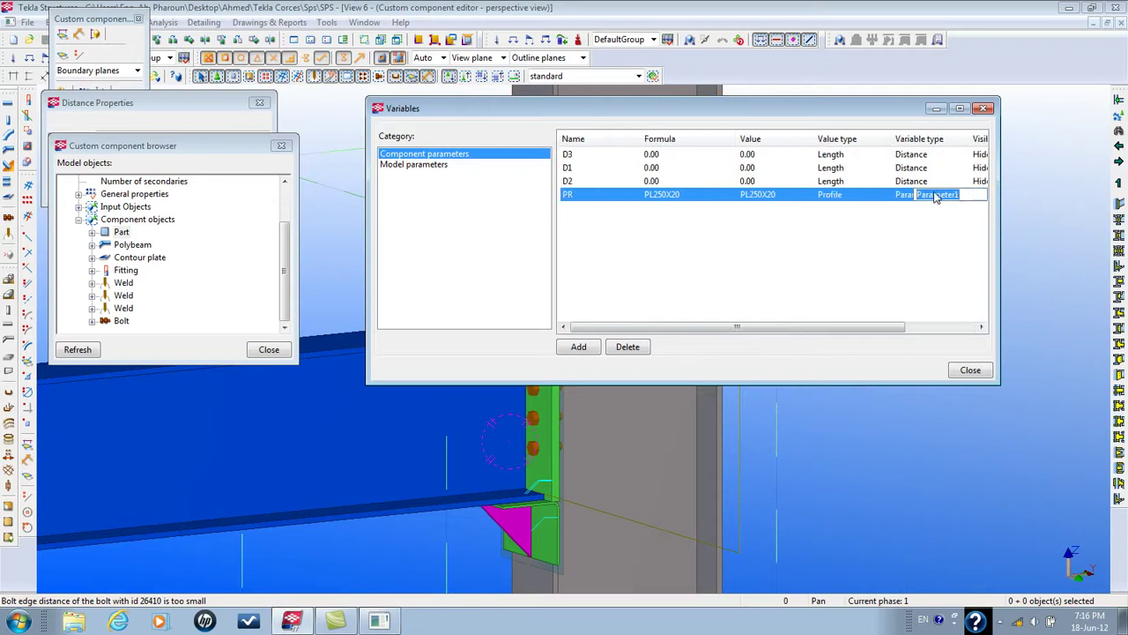
type("head plate thi")
key("BackSpace")
key("BackSpace")
key("BackSpace")
key("BackSpace")
key("BackSpace")
key("BackSpace")
key("BackSpace")
key("BackSpace")
key("BackSpace")
key("BackSpace")
key("BackSpace")
key("BackSpace")
key("BackSpace")
type("Head Plate Thickness")
key("Return")
Clear the view of the connection, select the head plate and briefly open its beam properties
left_click_drag(573, 108, 981, 81)
left_click(996, 170)
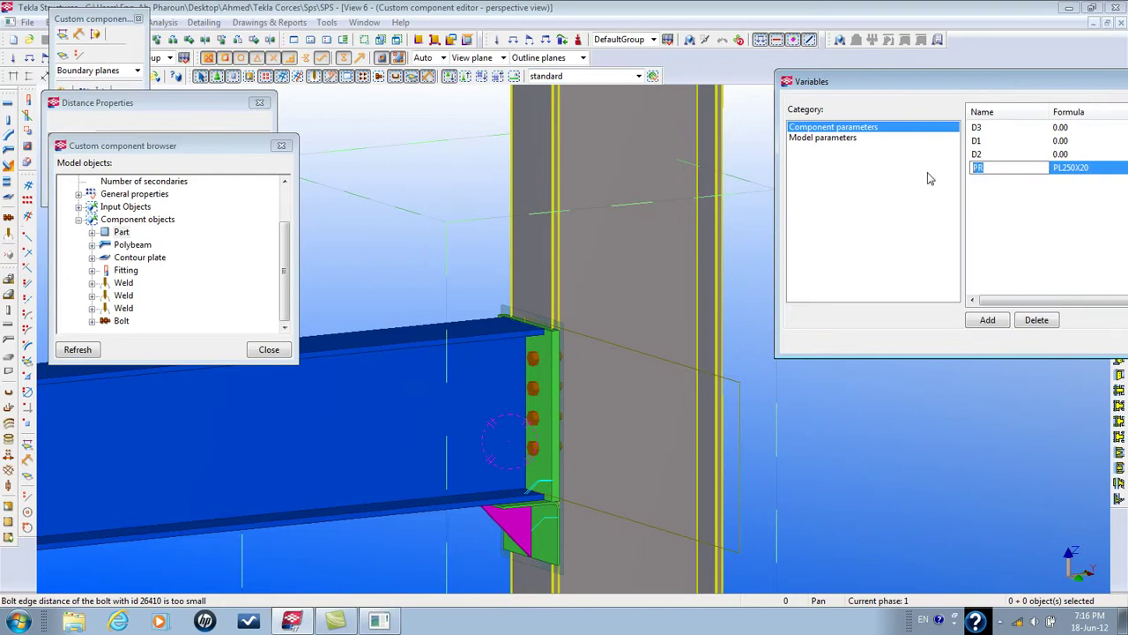
left_click(547, 414)
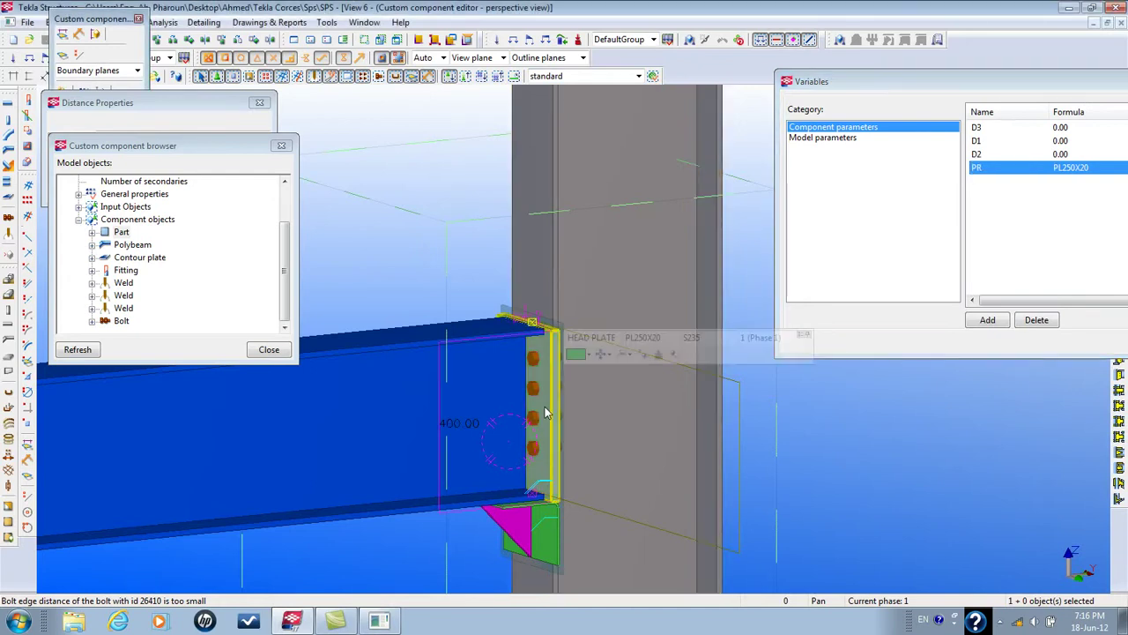
double_click(547, 412)
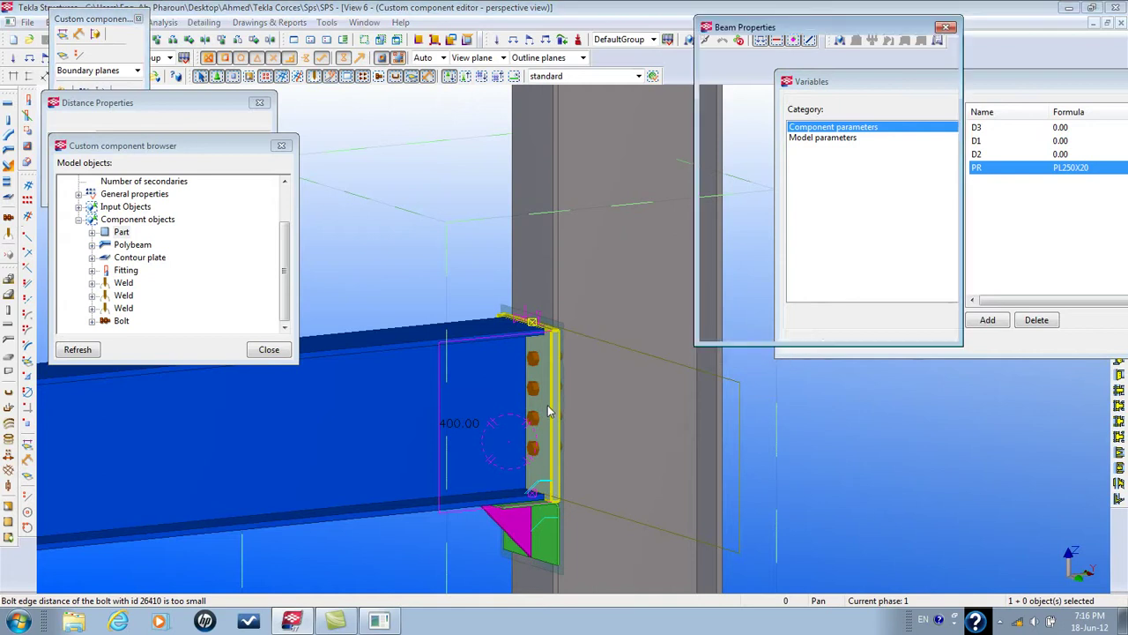
left_click(942, 332)
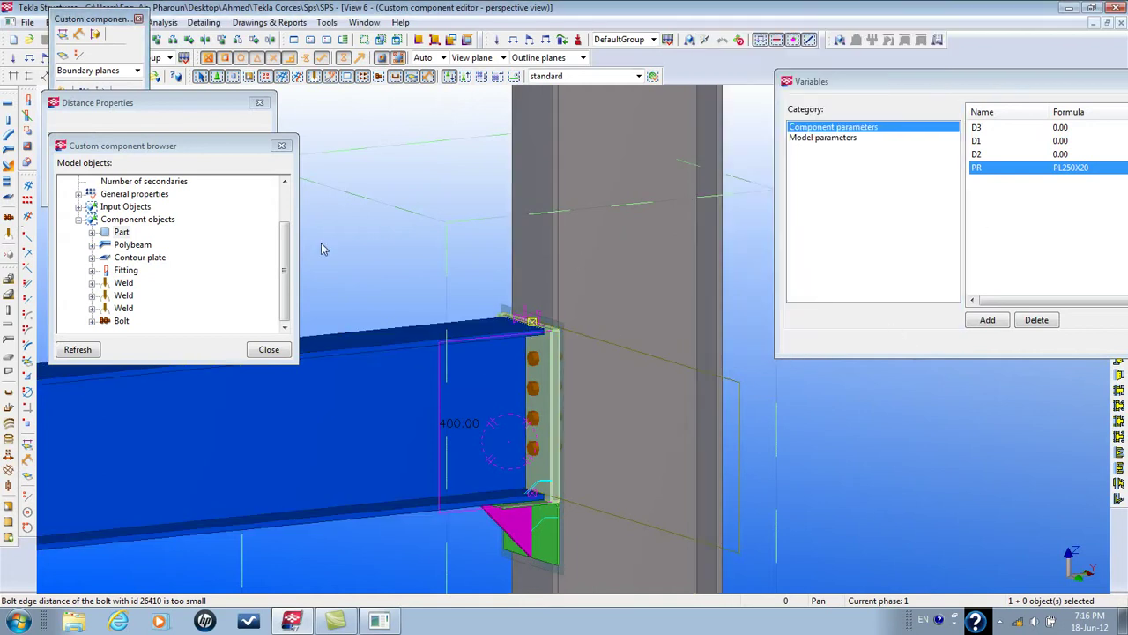
Highlight the part, contour plate and polybeam among the component objects to identify which one is the head plate
left_click(120, 232)
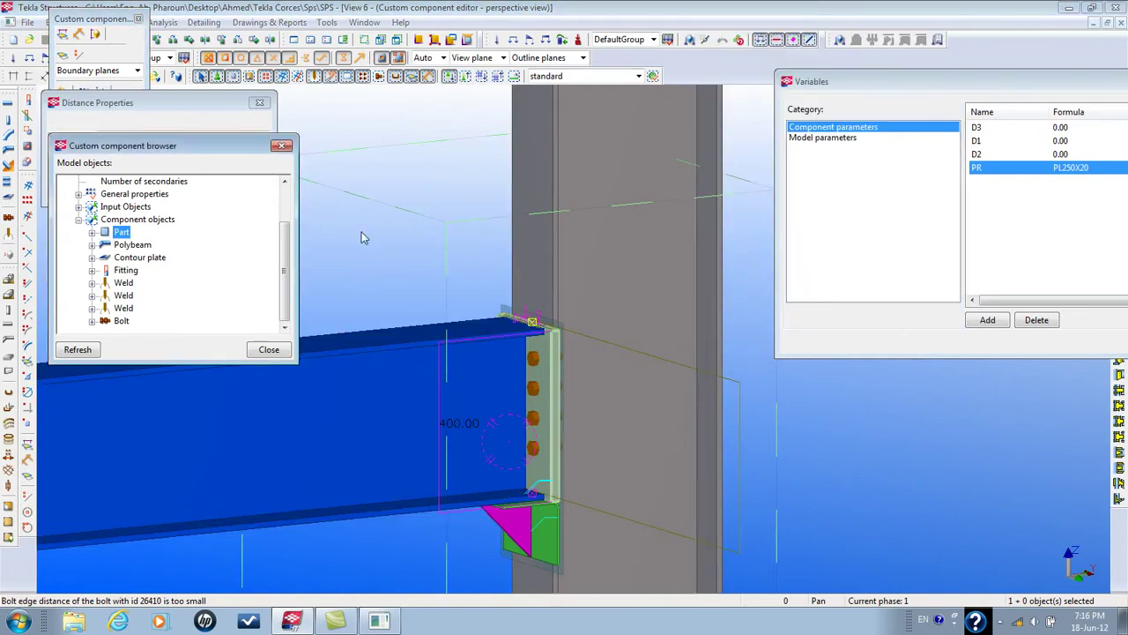
left_click(122, 232)
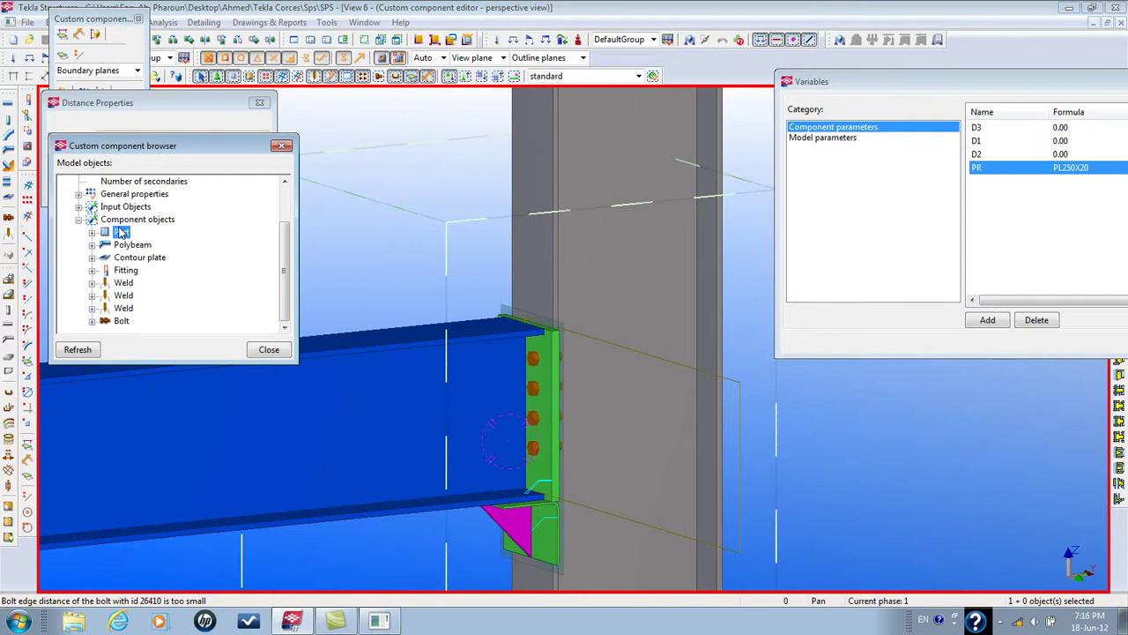
left_click(127, 258)
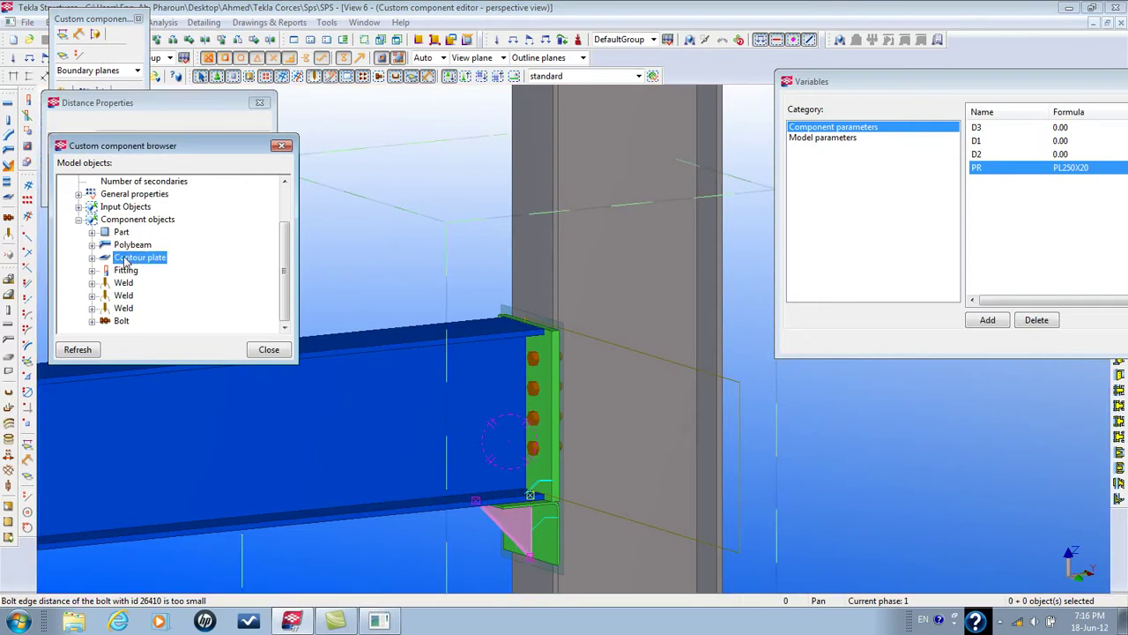
left_click(128, 244)
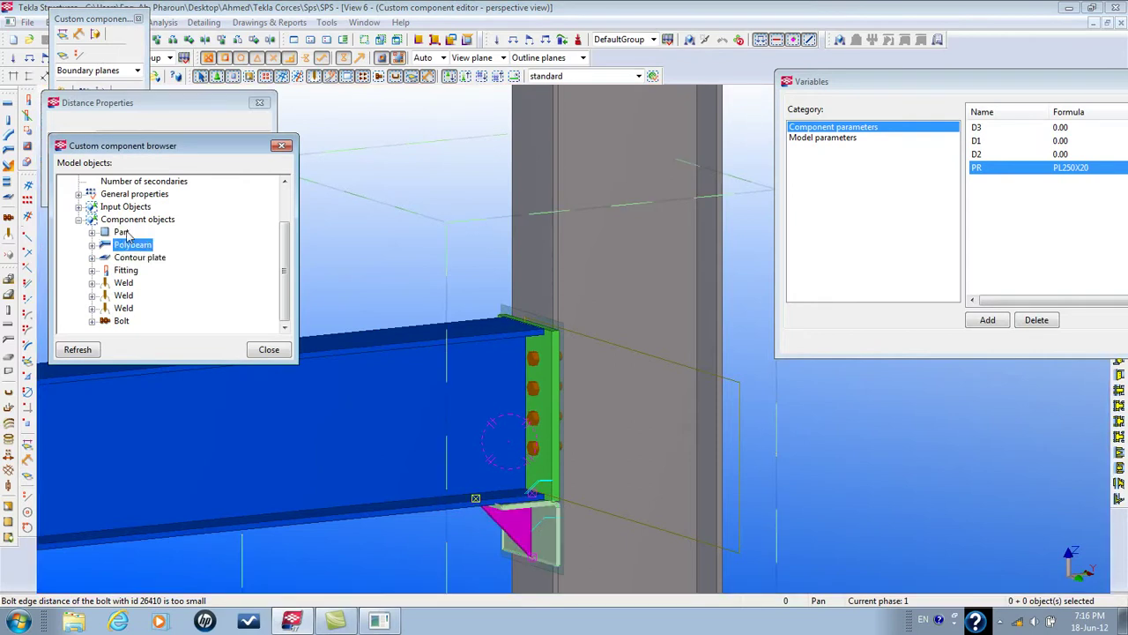
left_click(120, 233)
Link the head plate part's Profile property to the variable PR with an equation and dismiss the cycle caution
left_click(92, 232)
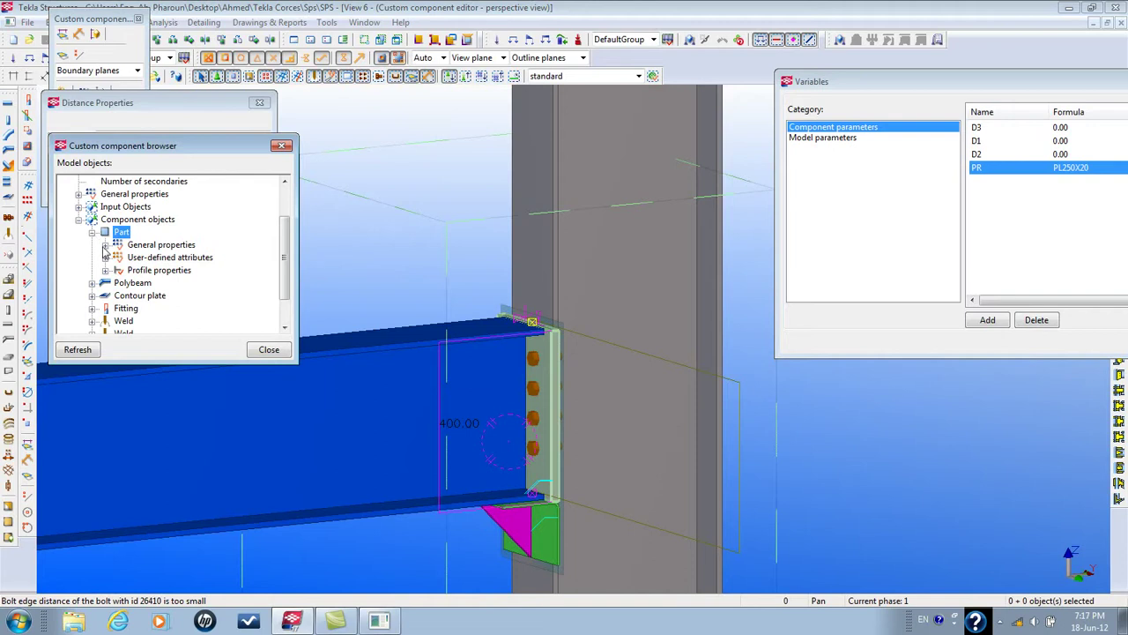
left_click(105, 245)
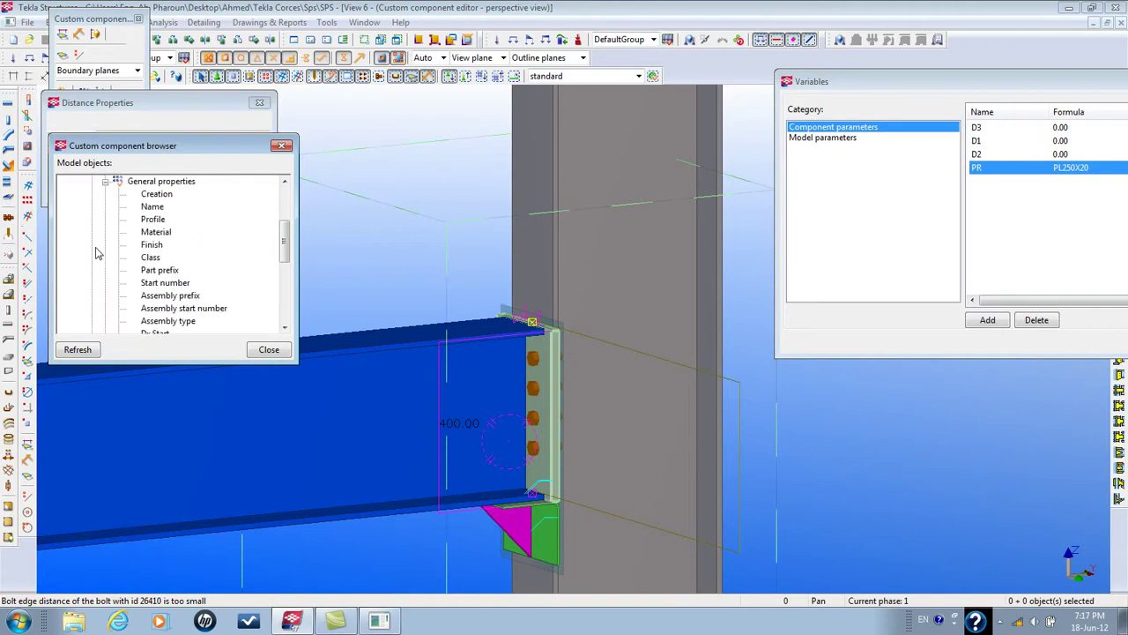
left_click(155, 221)
right_click(155, 226)
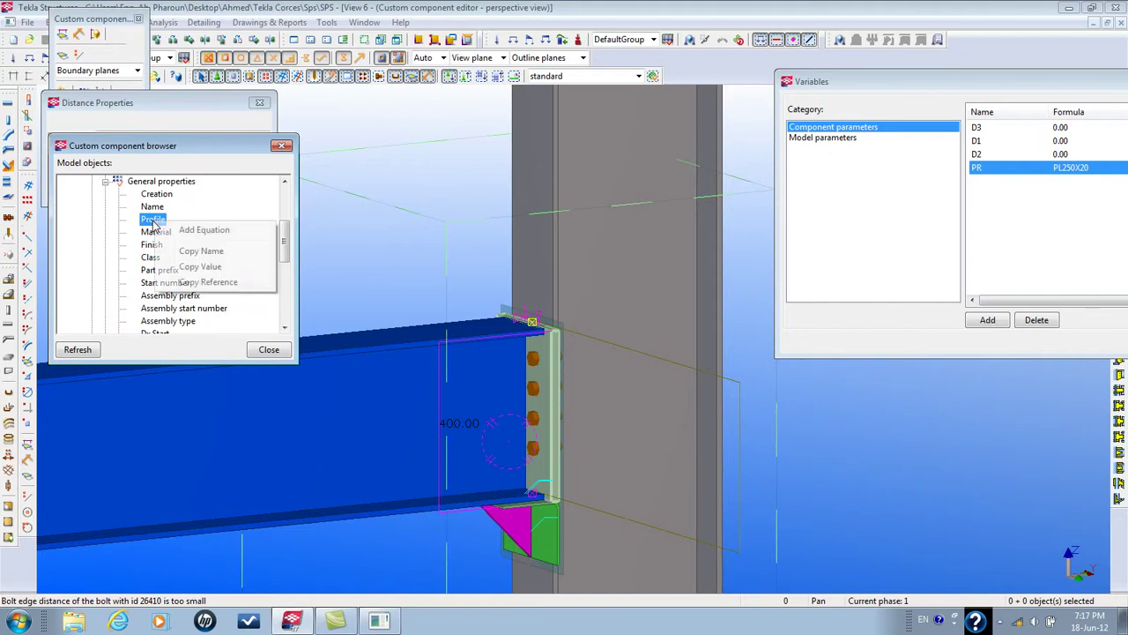
left_click(197, 231)
key("End")
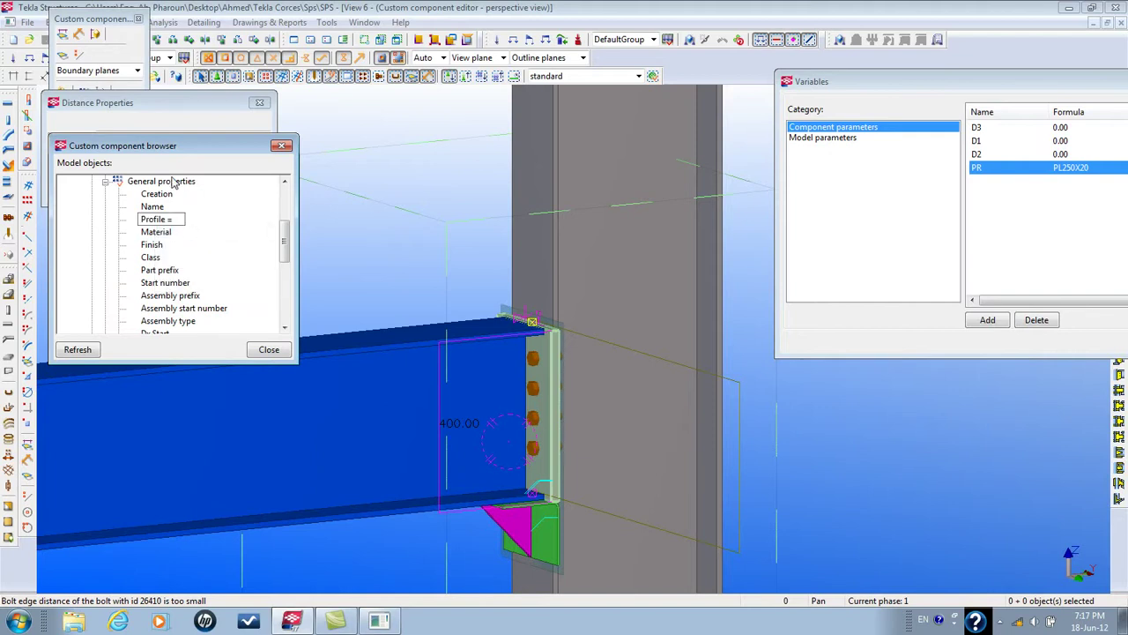
type("PR")
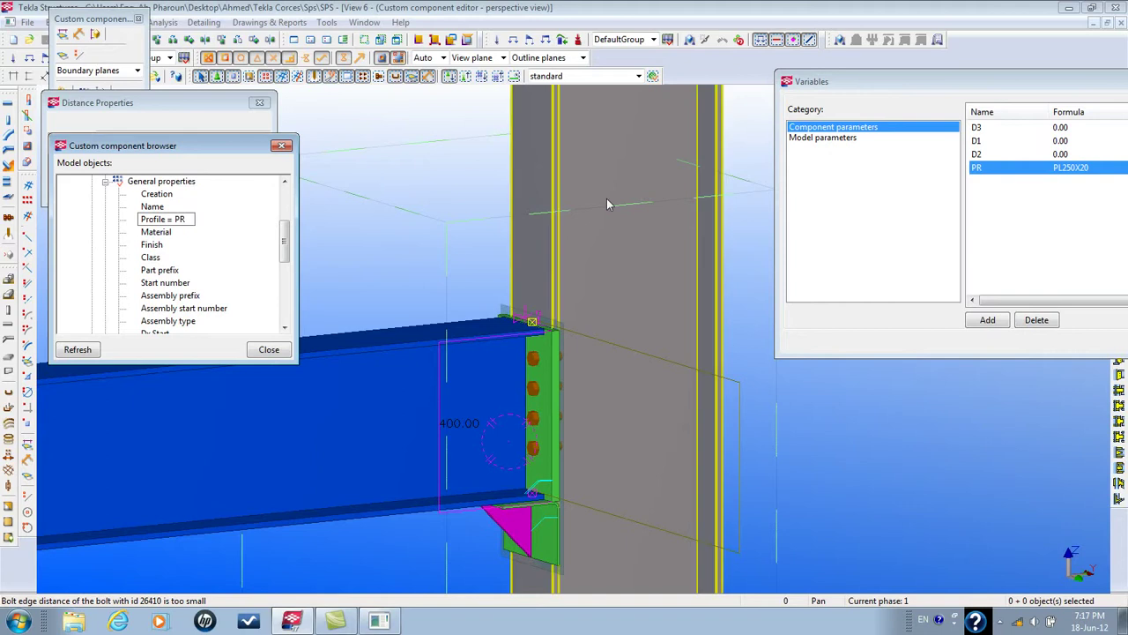
key("Return")
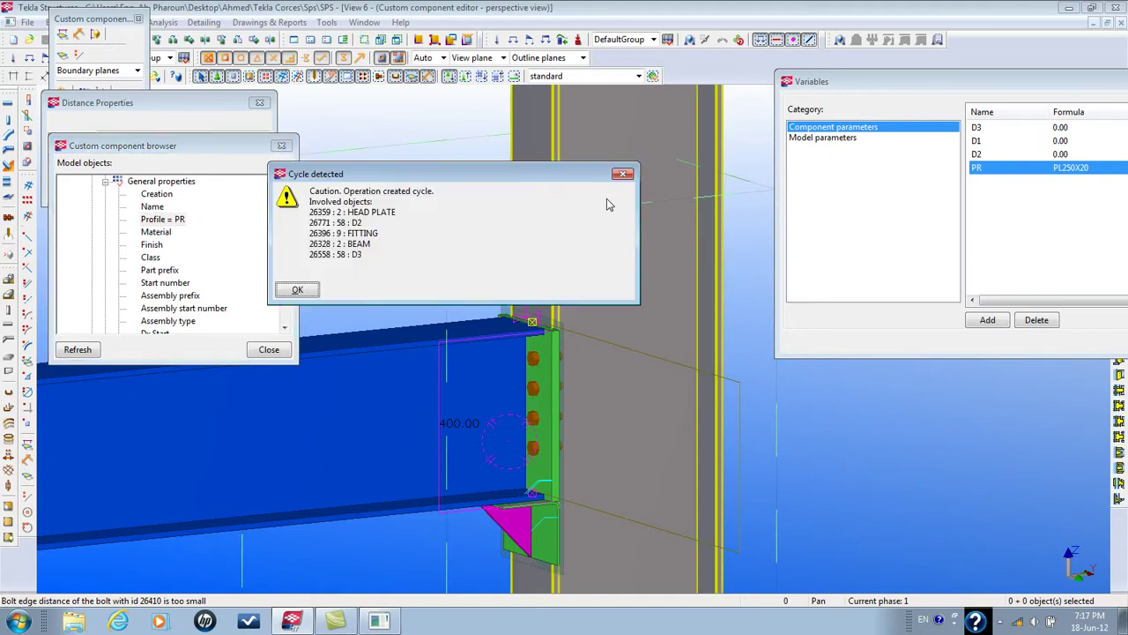
left_click(298, 291)
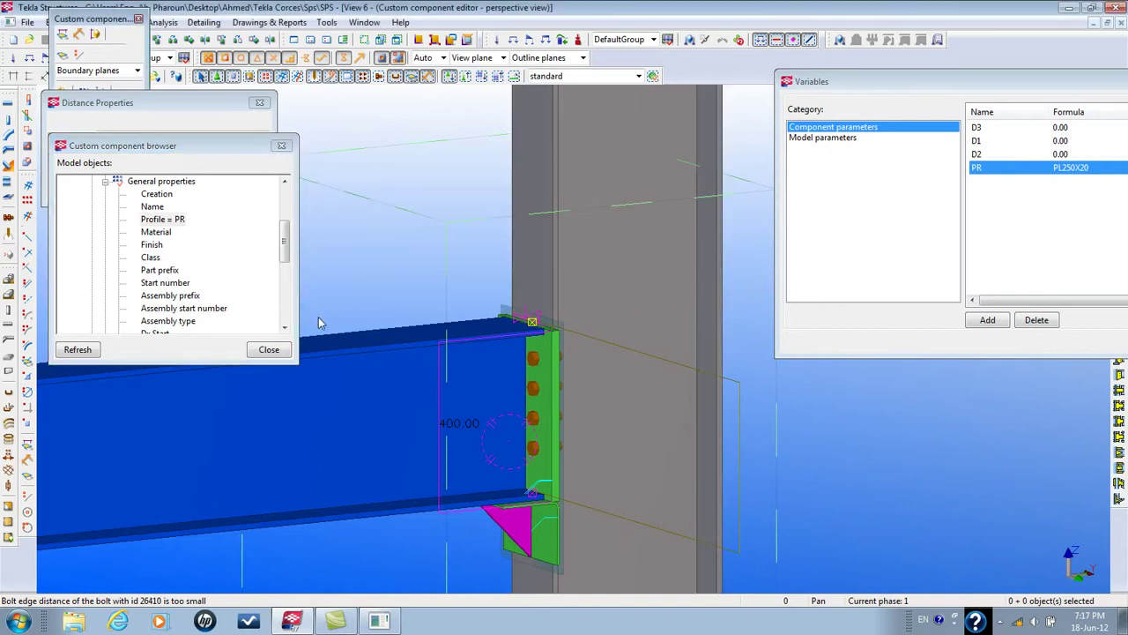
Test the link by setting the PR variable's formula to IPE200, and select the head plate to inspect its shape
middle_click_drag(588, 403, 488, 381)
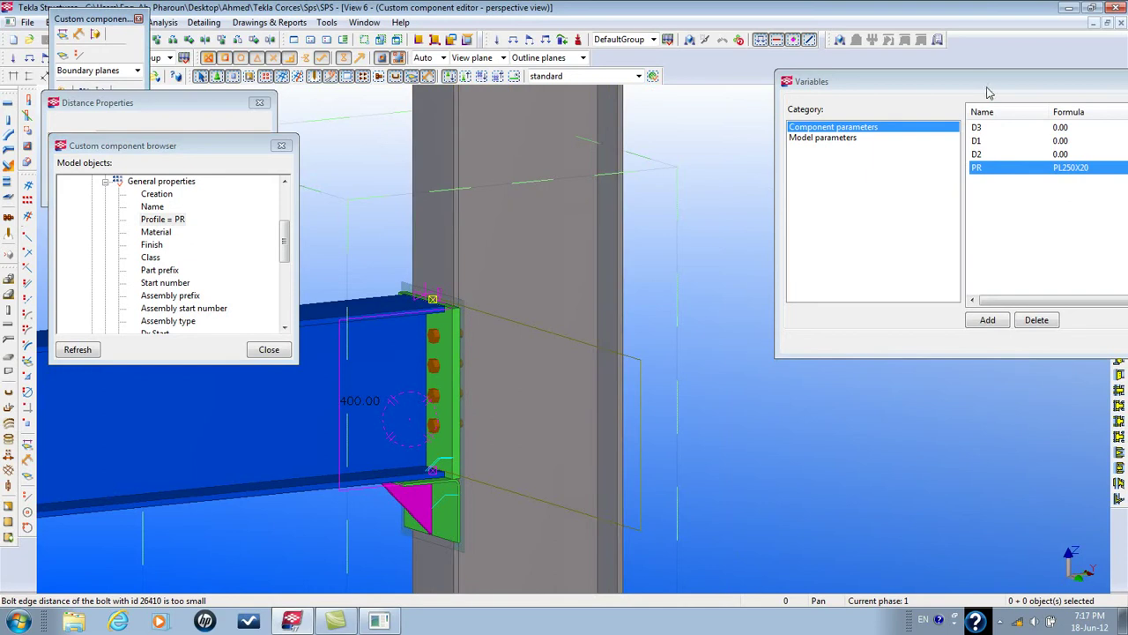
left_click_drag(987, 88, 848, 89)
left_click(947, 169)
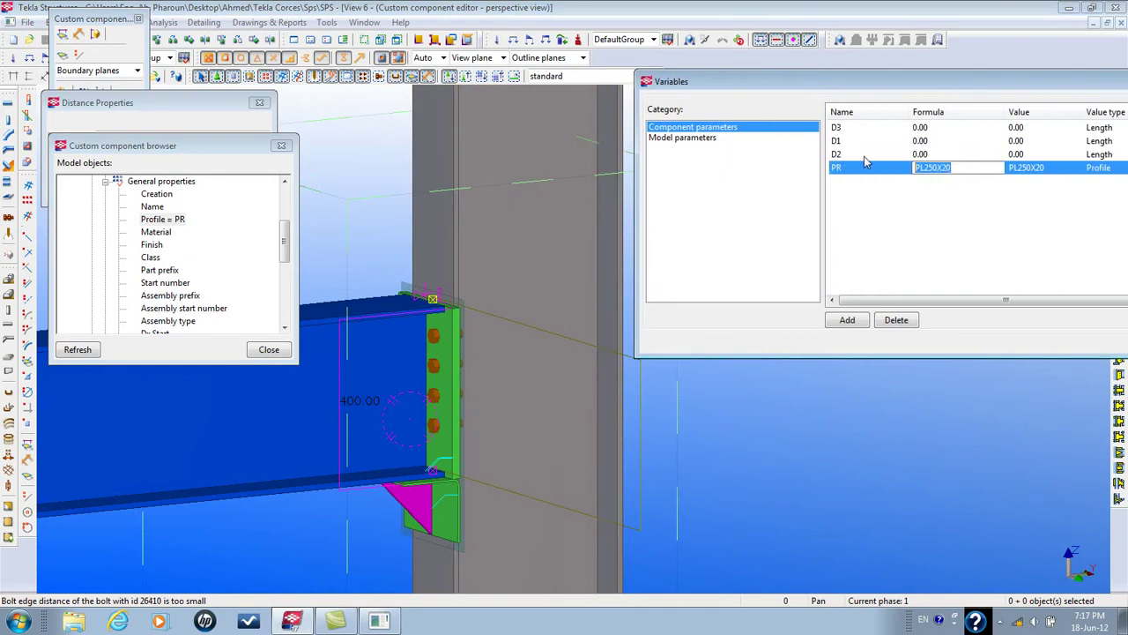
key("BackSpace")
key("BackSpace")
key("BackSpace")
key("BackSpace")
key("BackSpace")
key("BackSpace")
key("BackSpace")
key("BackSpace")
type("ipe200")
key("Return")
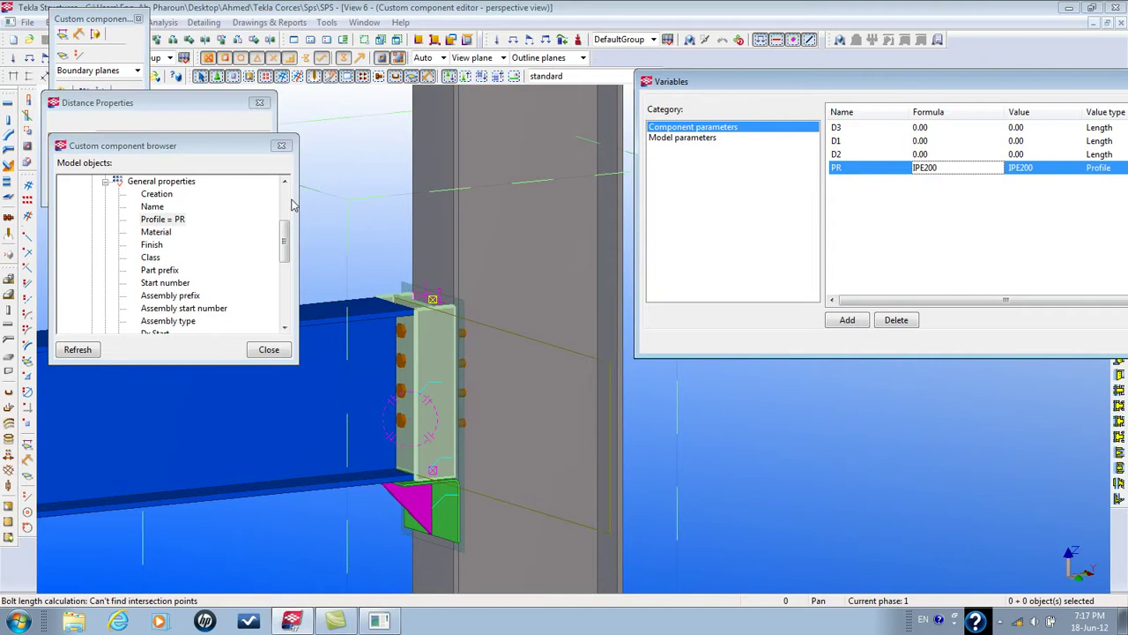
middle_click_drag(414, 397, 468, 383, "ctrl")
left_click(441, 394)
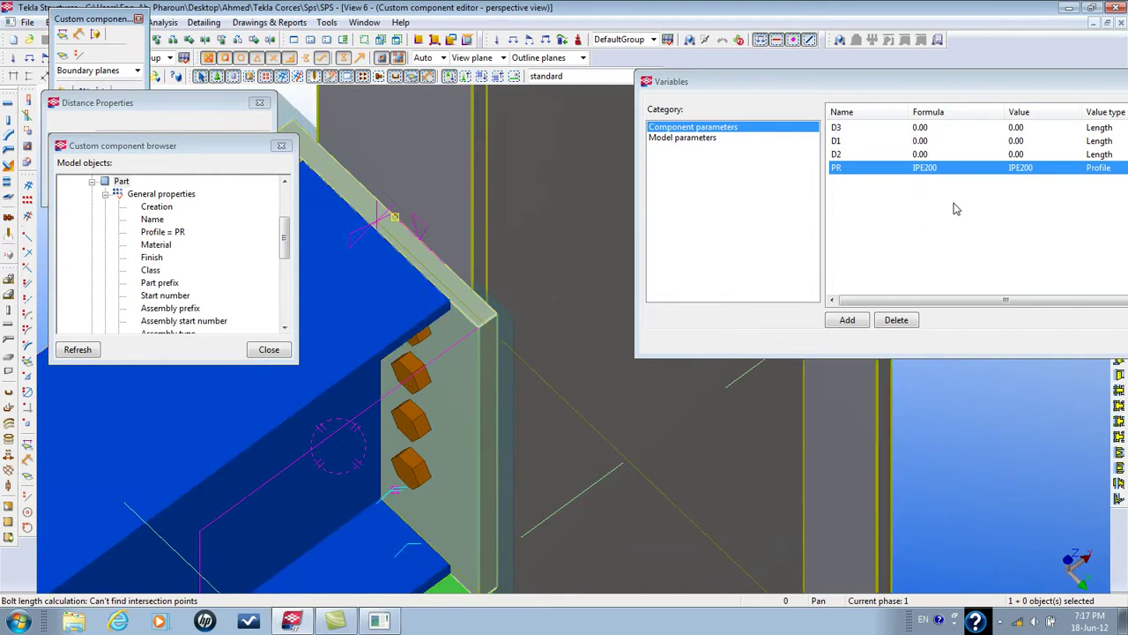
Set the PR variable's formula to PL200X20
double_click(948, 172)
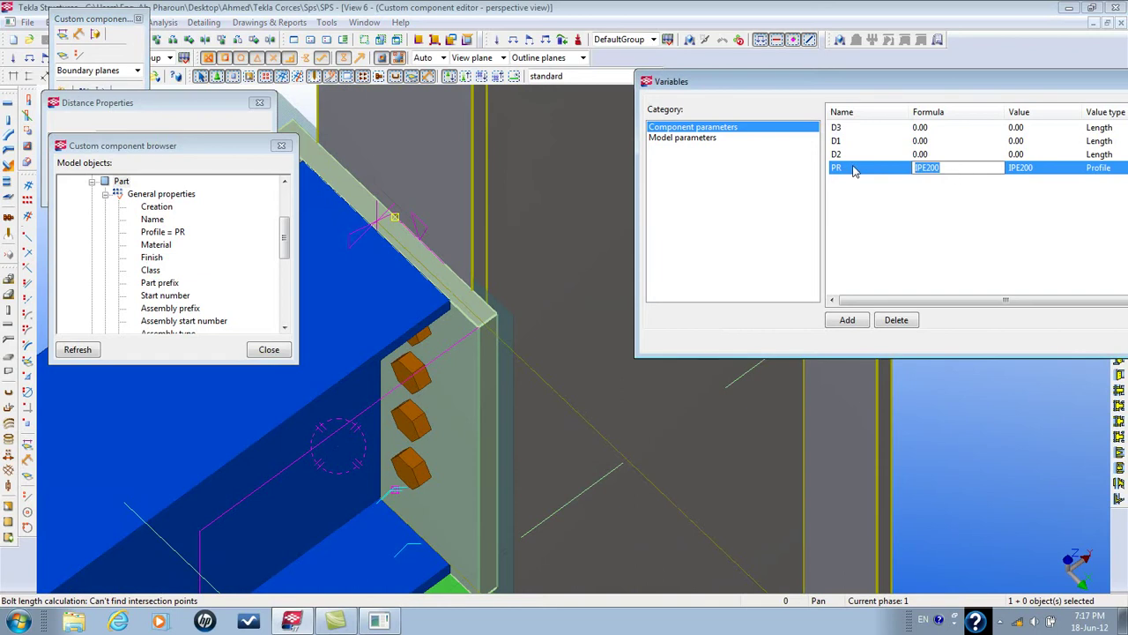
type("pl200x20")
key("Return")
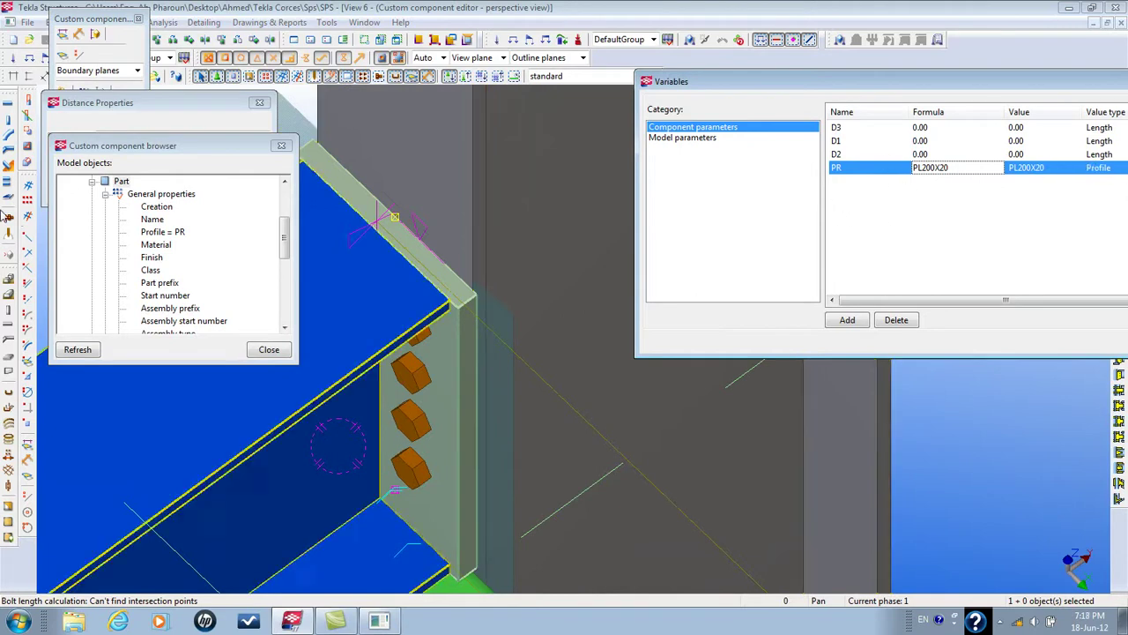
Close the custom component editor, saving the changes and replacing all occurrences of SPS1 in the model
left_click_drag(284, 243, 284, 218)
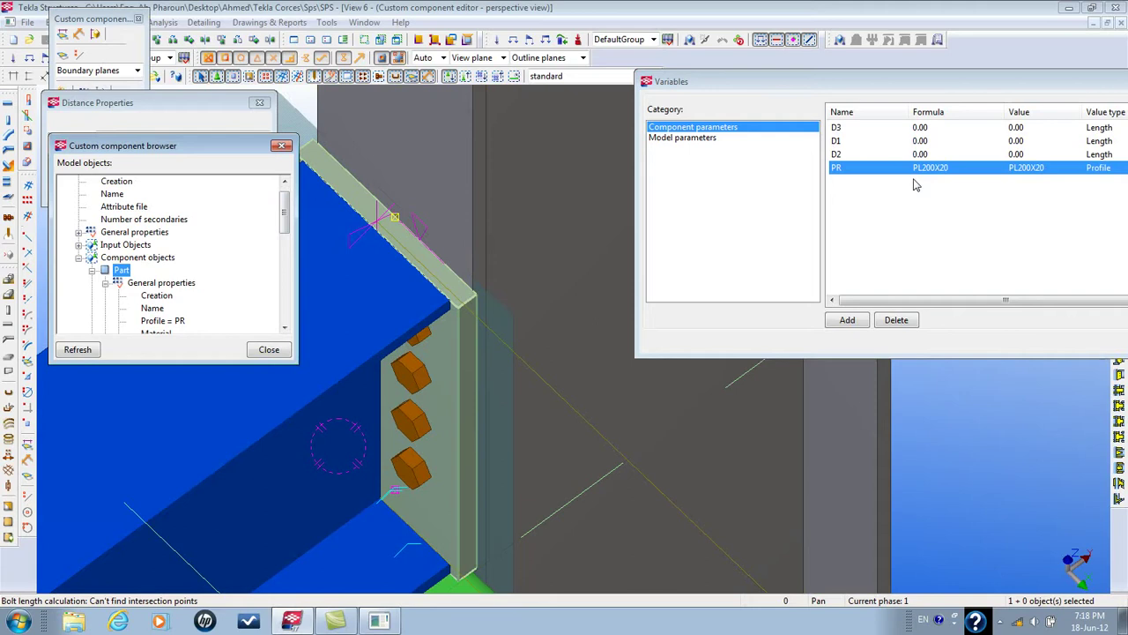
left_click(138, 18)
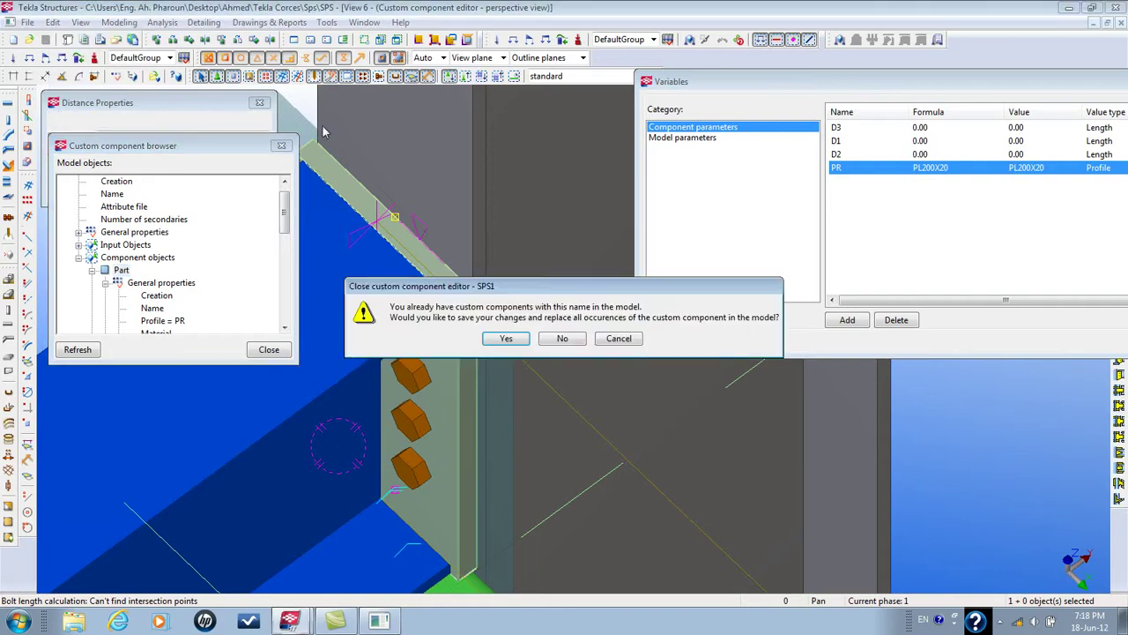
left_click(506, 339)
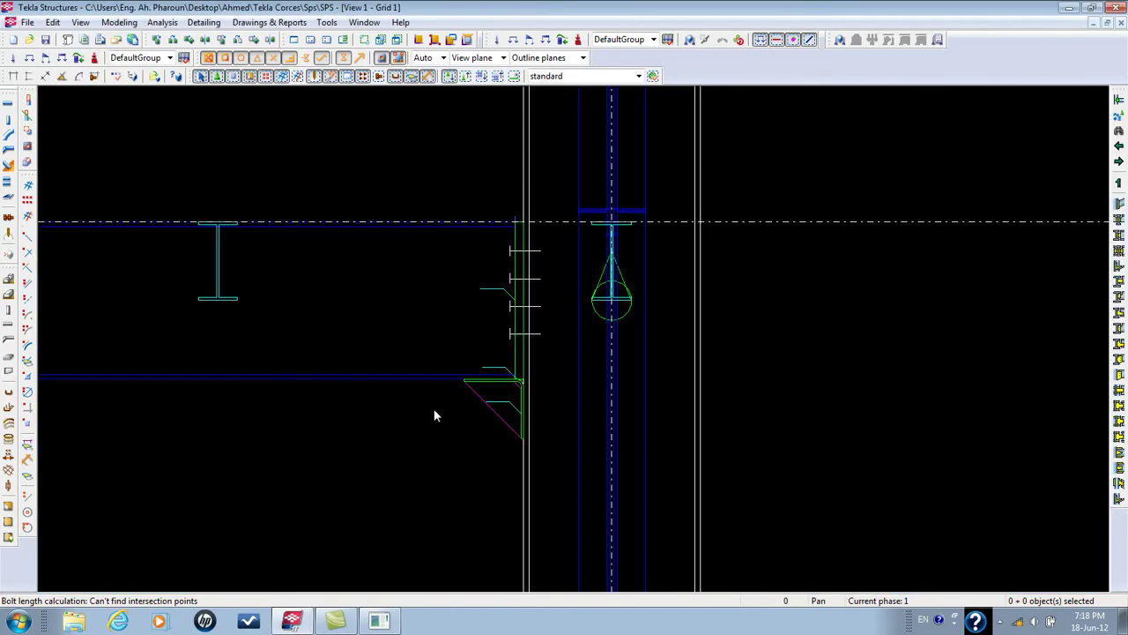
Open the SPS1 connection's properties, set Head Plate Thickness to PL200X10 and modify the connection
double_click(494, 417)
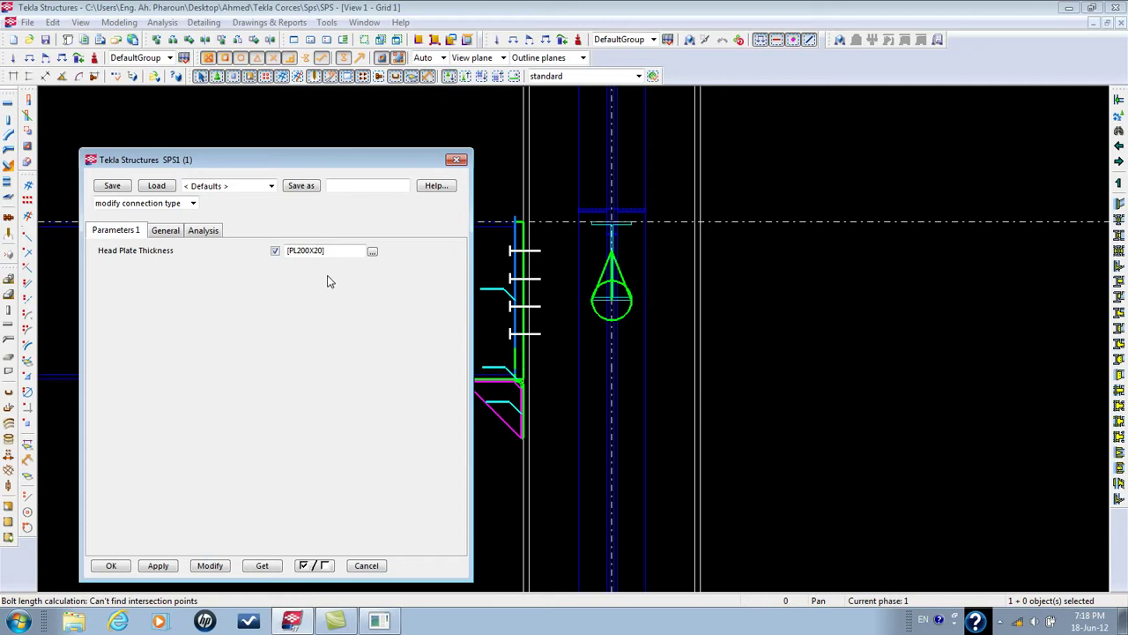
middle_click_drag(814, 348, 869, 332)
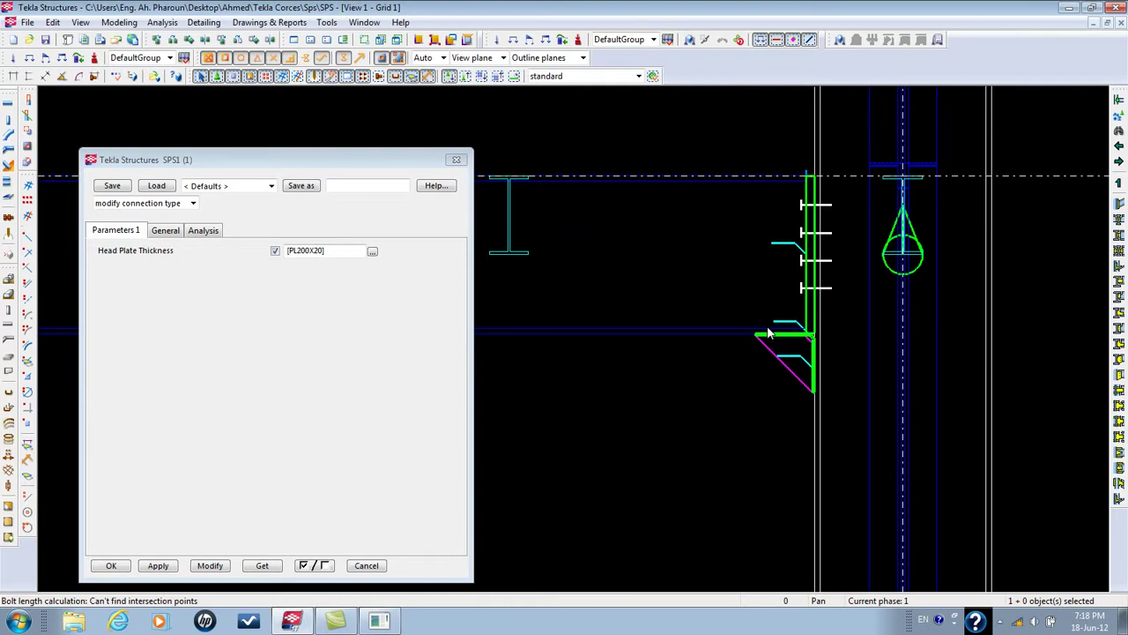
left_click(333, 251)
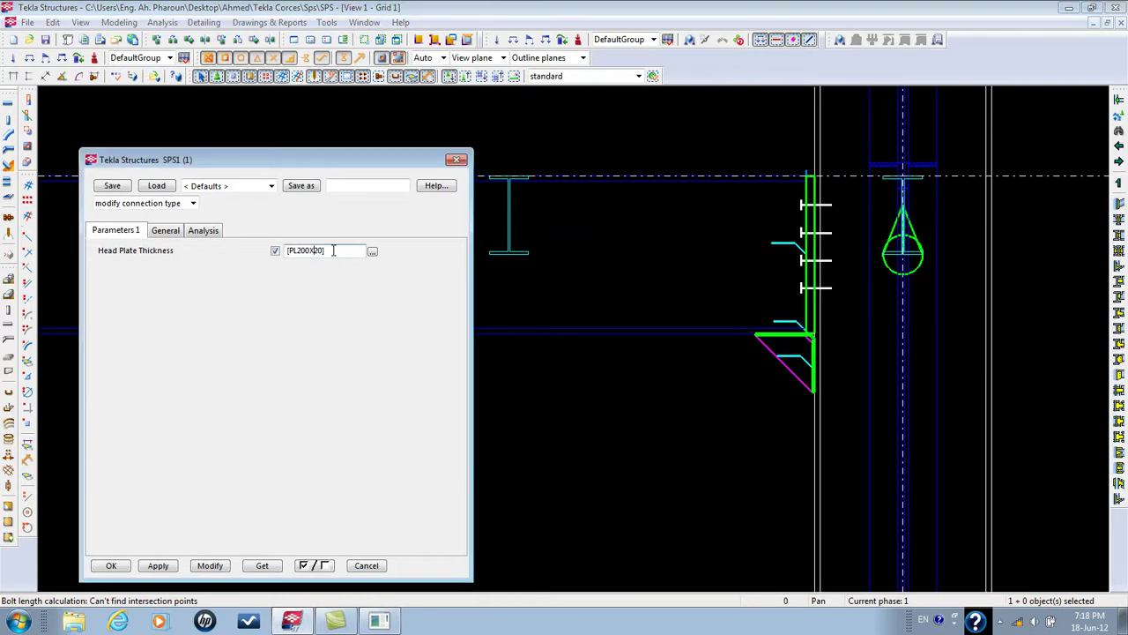
left_click_drag(333, 251, 231, 257)
type("PL200X10")
left_click(210, 565)
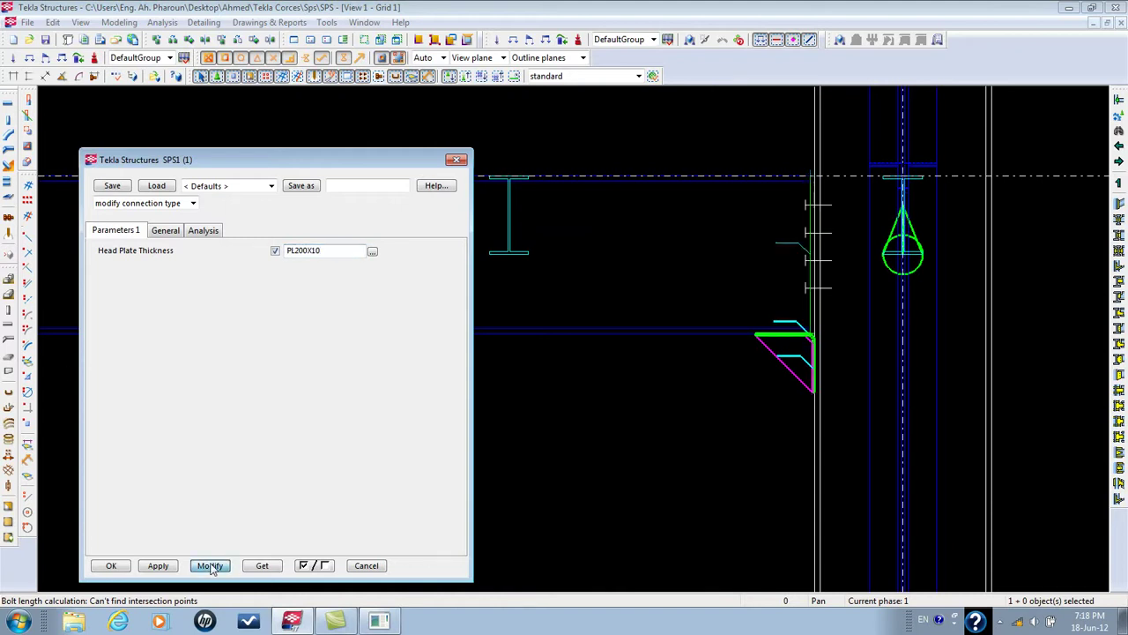
scroll(670, 401, "up", 4)
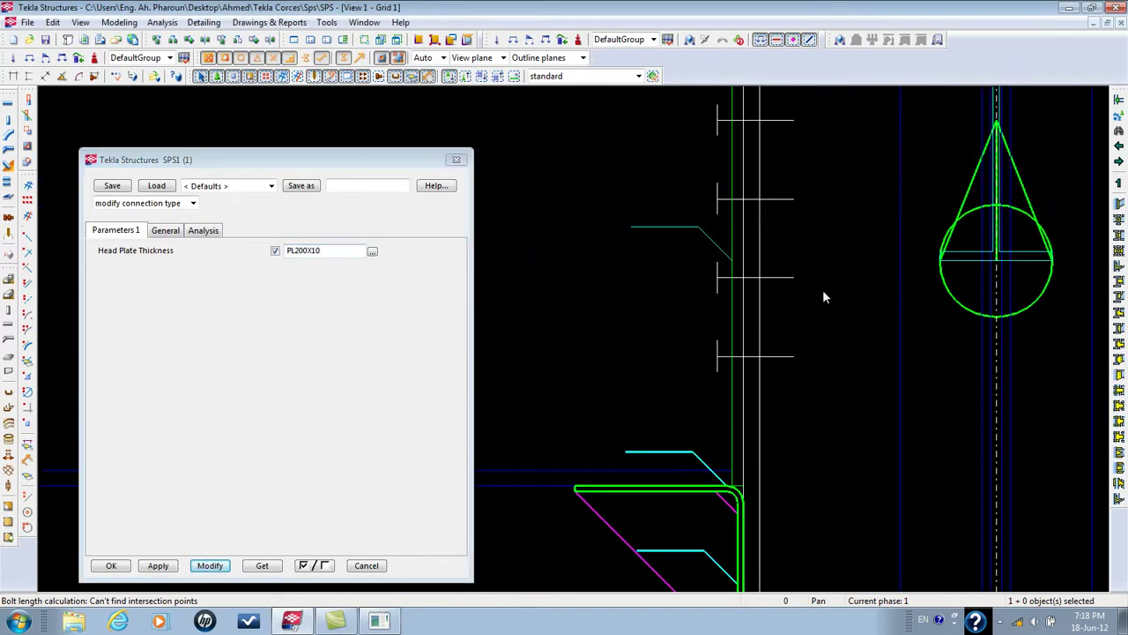
Change the connection's Head Plate Thickness to PL200X20 and modify the connection
left_click(318, 249)
left_click_drag(311, 250, 395, 264)
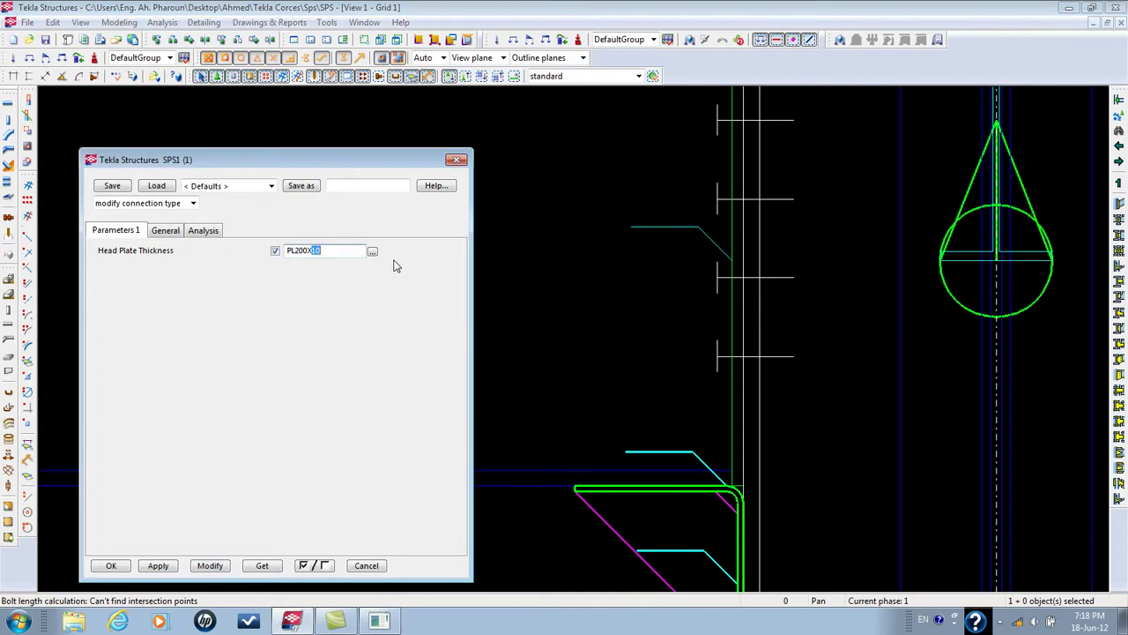
type("20")
left_click(212, 566)
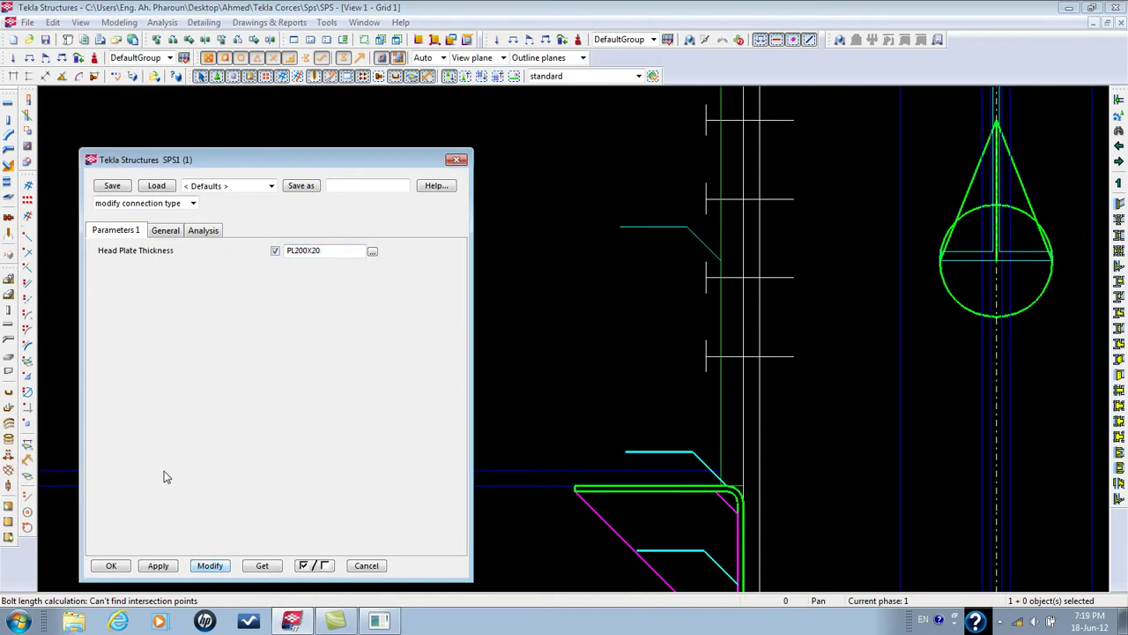
Try the UB127*76*13 profile from the profile catalog as the connection's Head Plate Thickness, modify the connection and close its properties
left_click(372, 251)
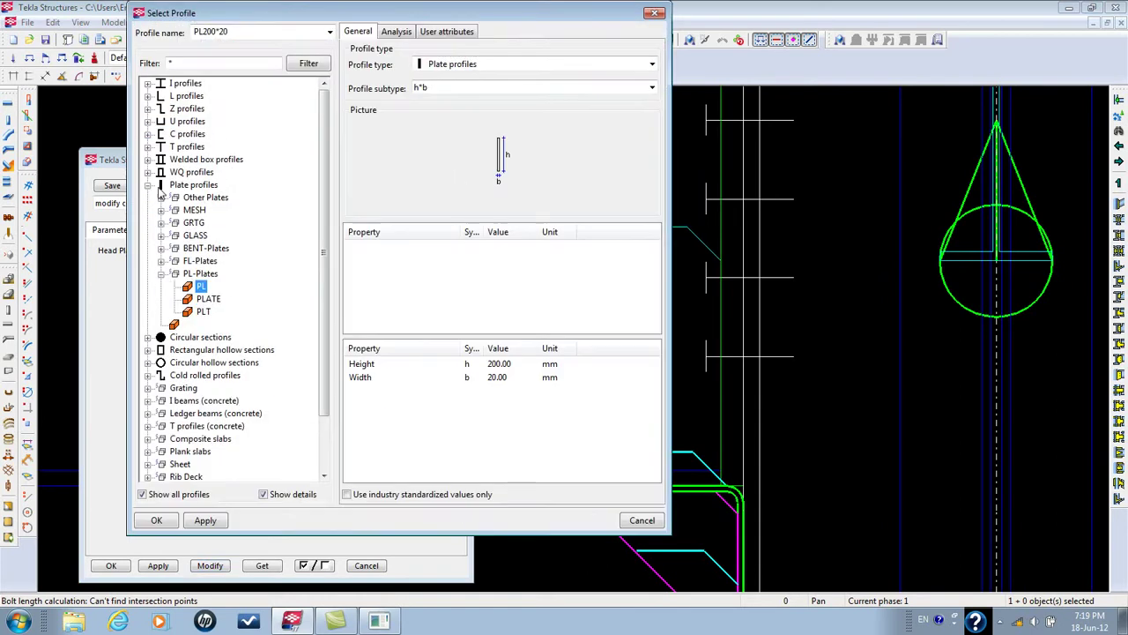
left_click(148, 83)
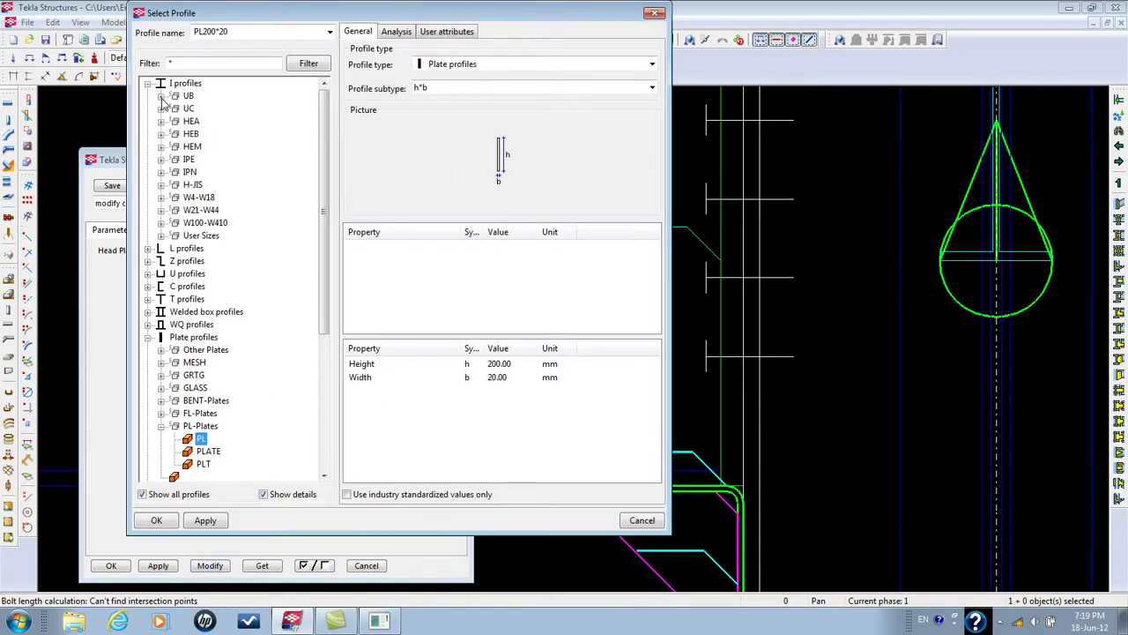
left_click(162, 95)
left_click(201, 108)
left_click(175, 108)
double_click(216, 121)
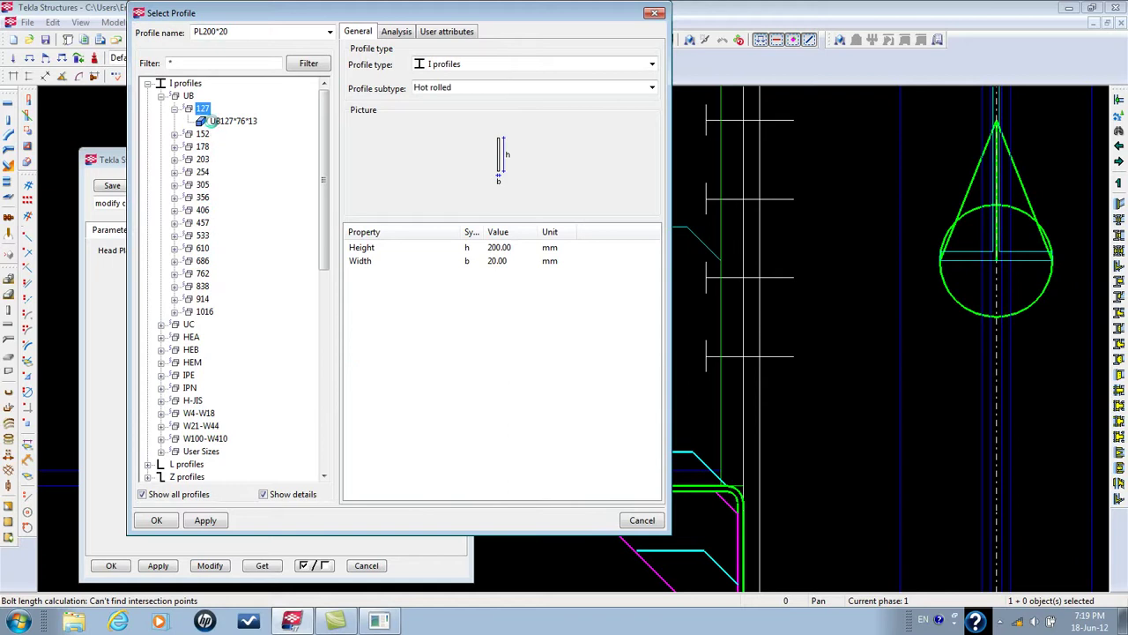
left_click(209, 566)
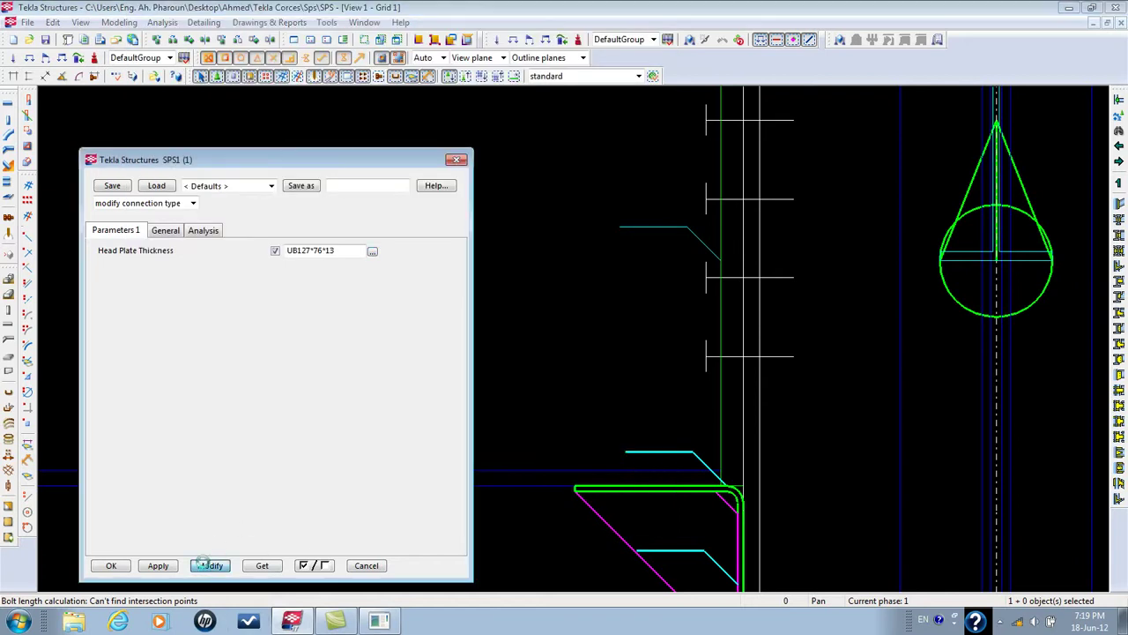
scroll(766, 327, "down", 3)
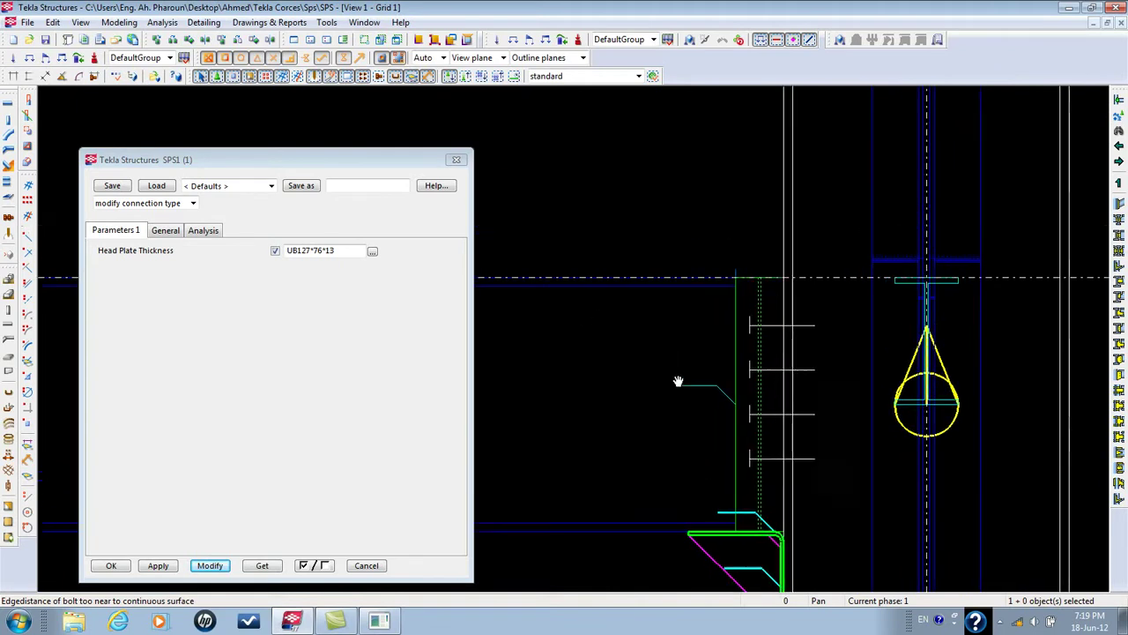
middle_click_drag(660, 327, 675, 378)
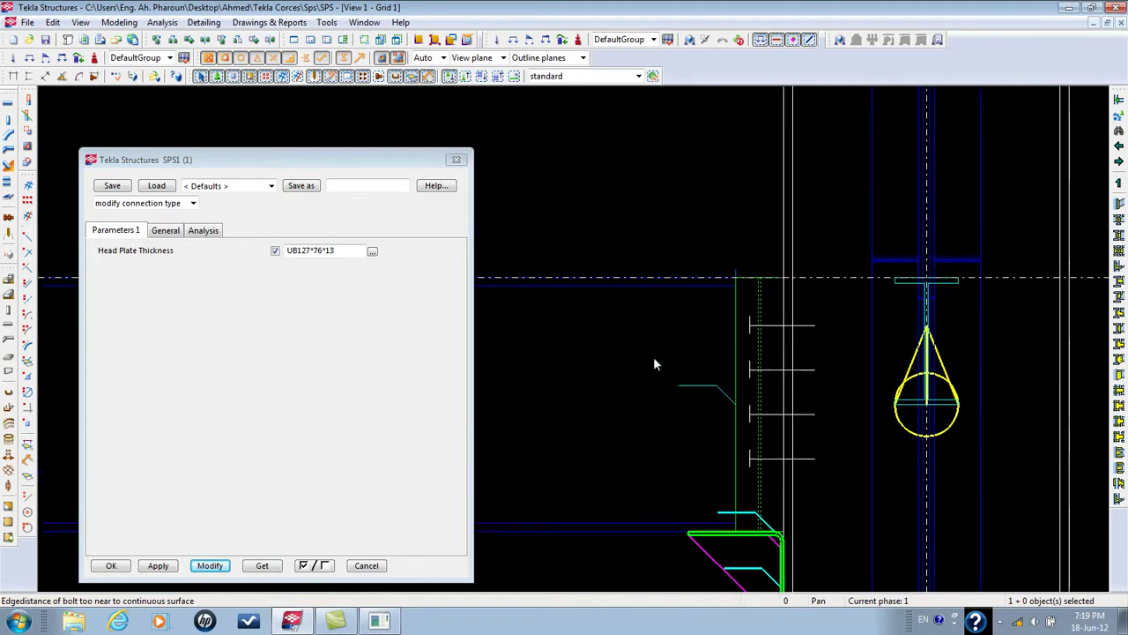
left_click(456, 160)
left_click(556, 190)
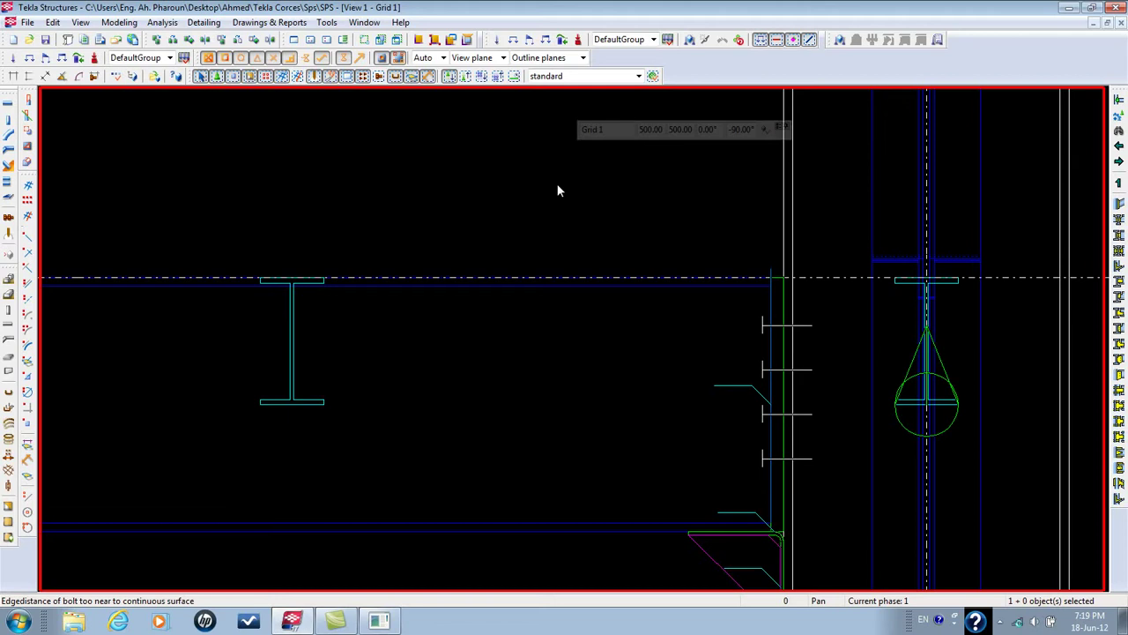
Reopen the connection in the custom component editor and display its variables
middle_click_drag(761, 547, 712, 455)
scroll(705, 460, "up", 1)
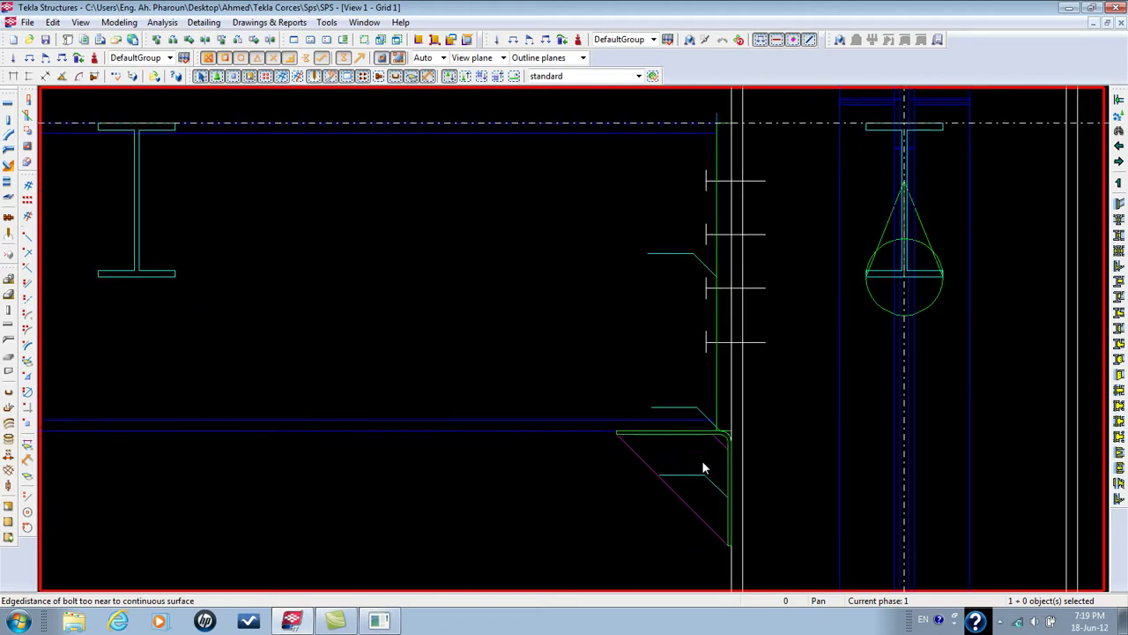
right_click(641, 464)
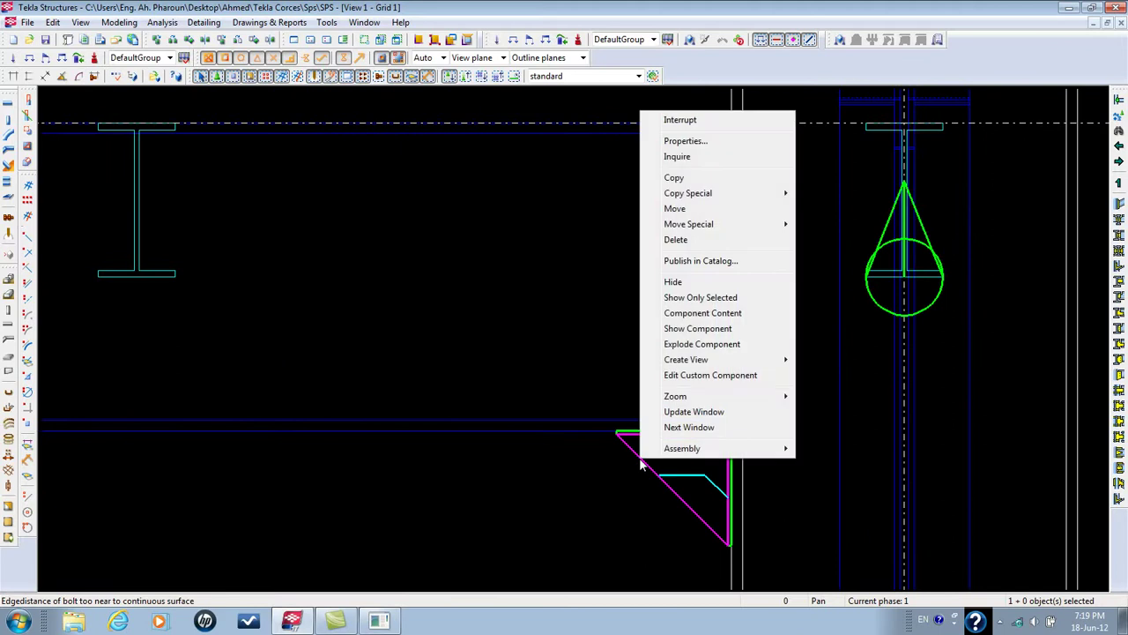
mouse_move(702, 404)
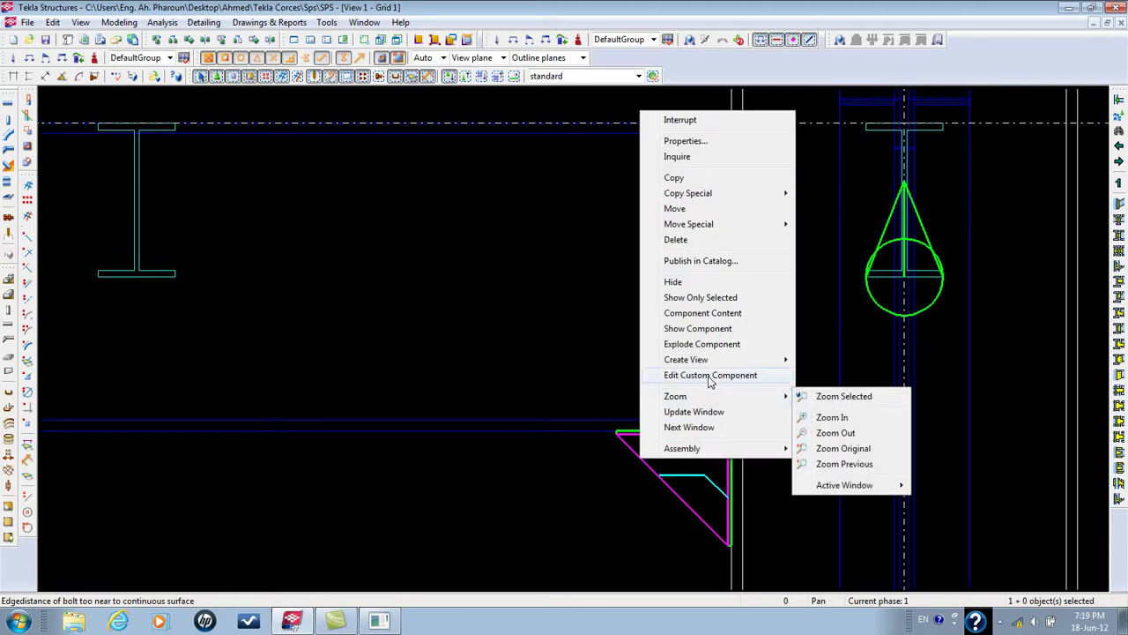
left_click(710, 375)
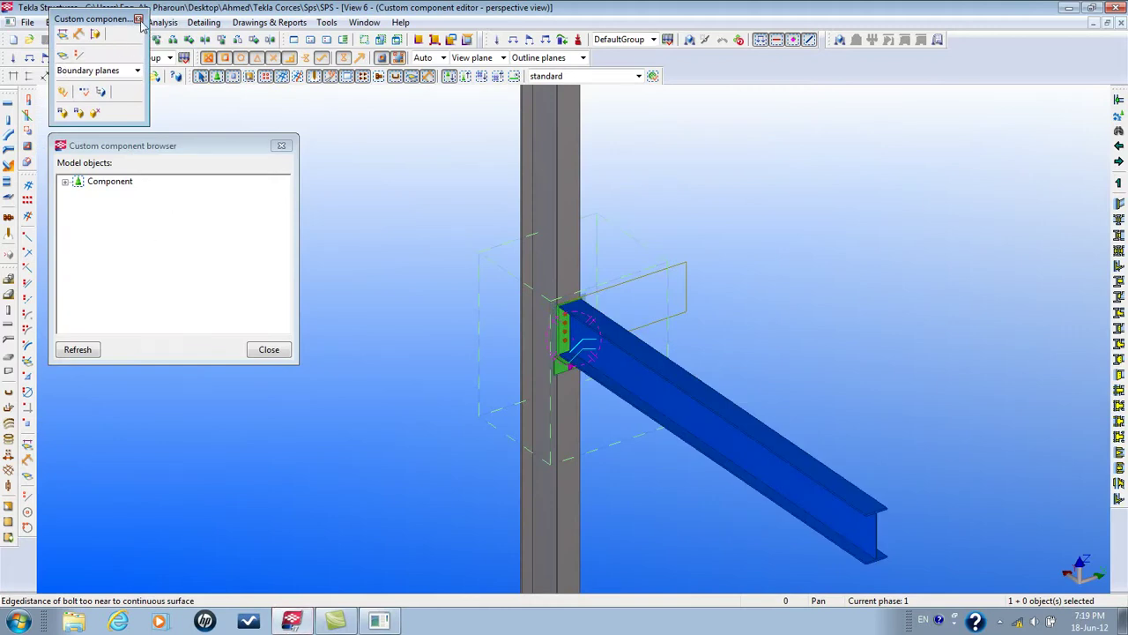
left_click(86, 94)
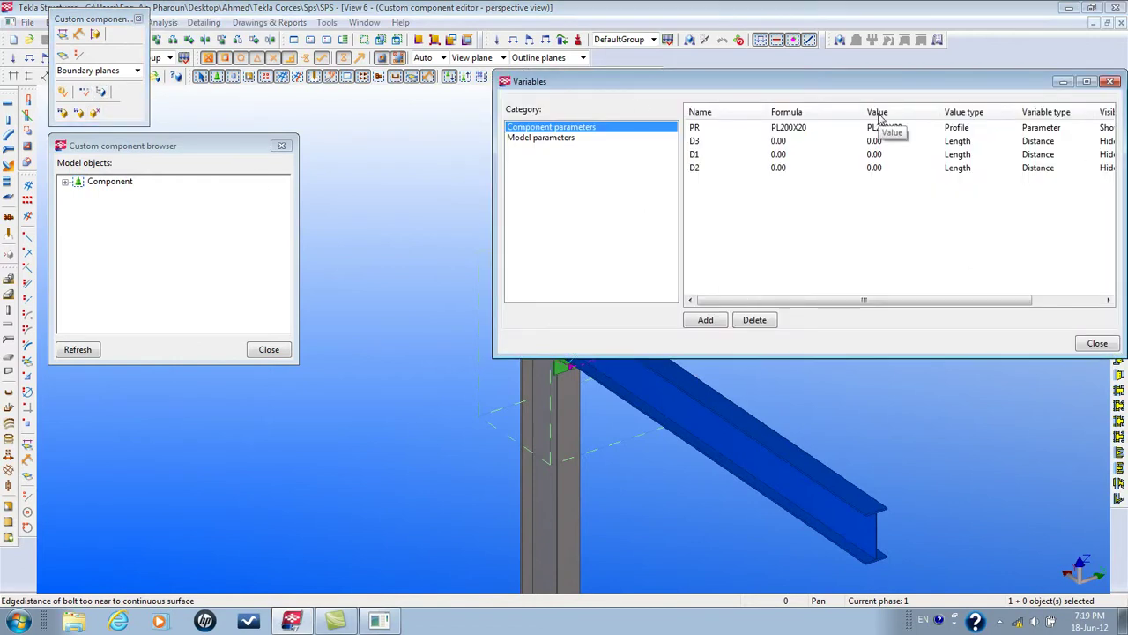
Set the formula of distance variable D3 to = D2 and dismiss the cycle warning
middle_click_drag(545, 495, 484, 430)
scroll(485, 392, "up", 6)
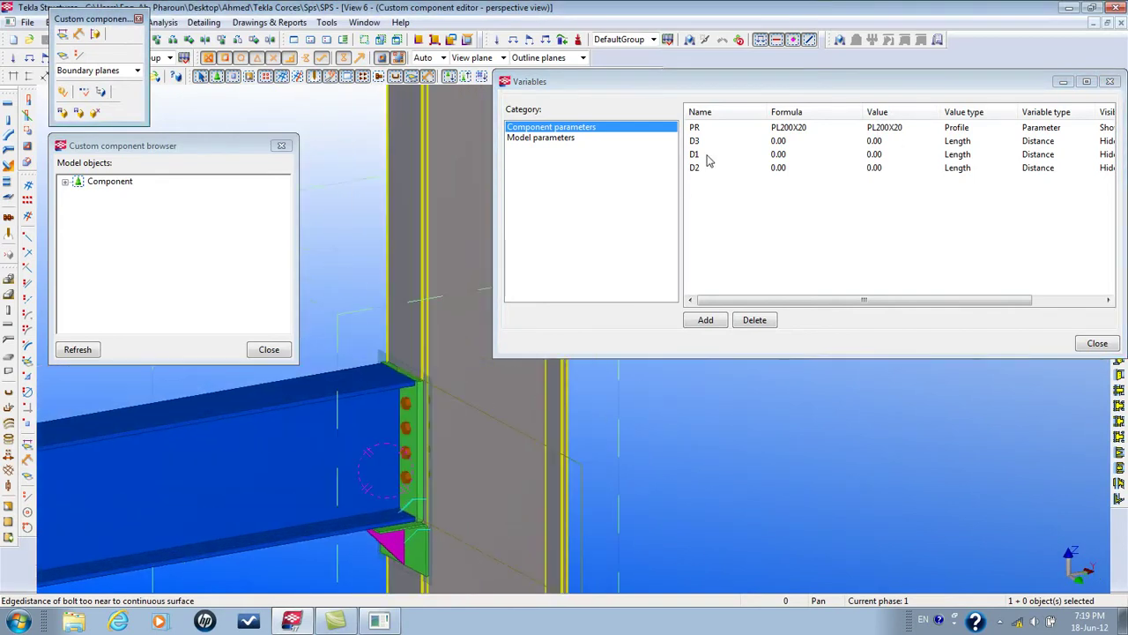
left_click(718, 147)
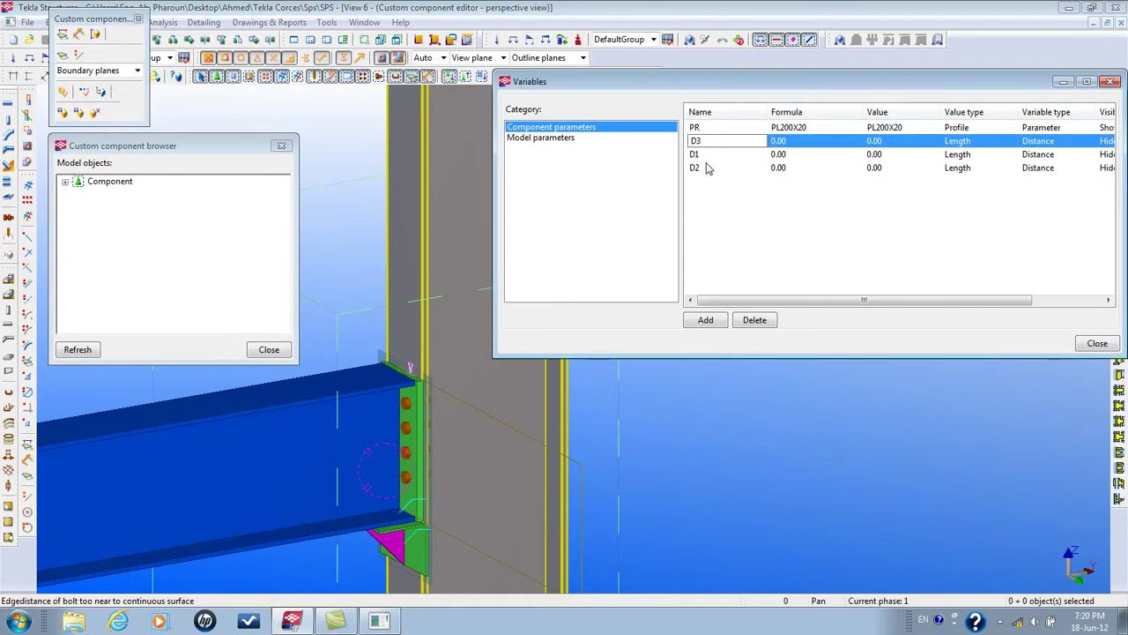
left_click(707, 160)
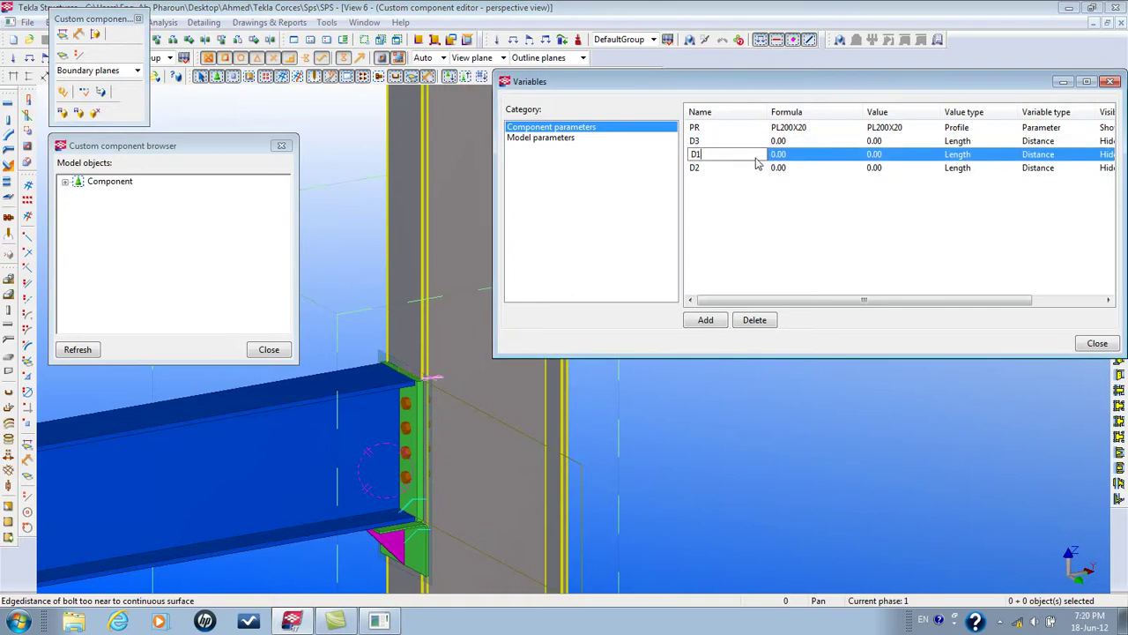
left_click(809, 147)
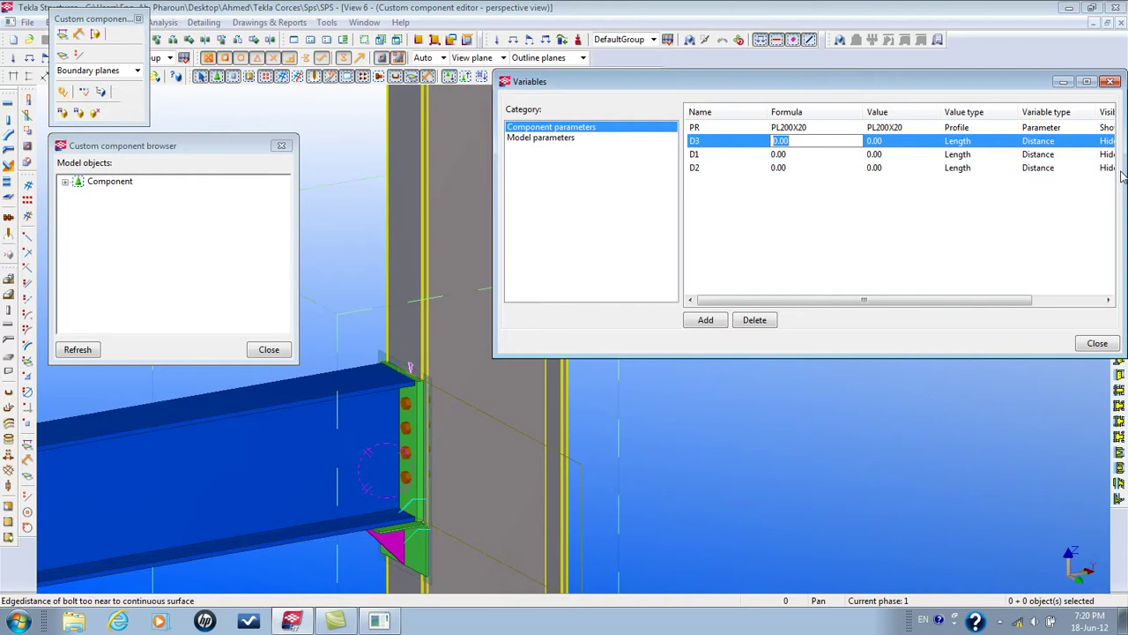
type("= D2")
left_click(844, 243)
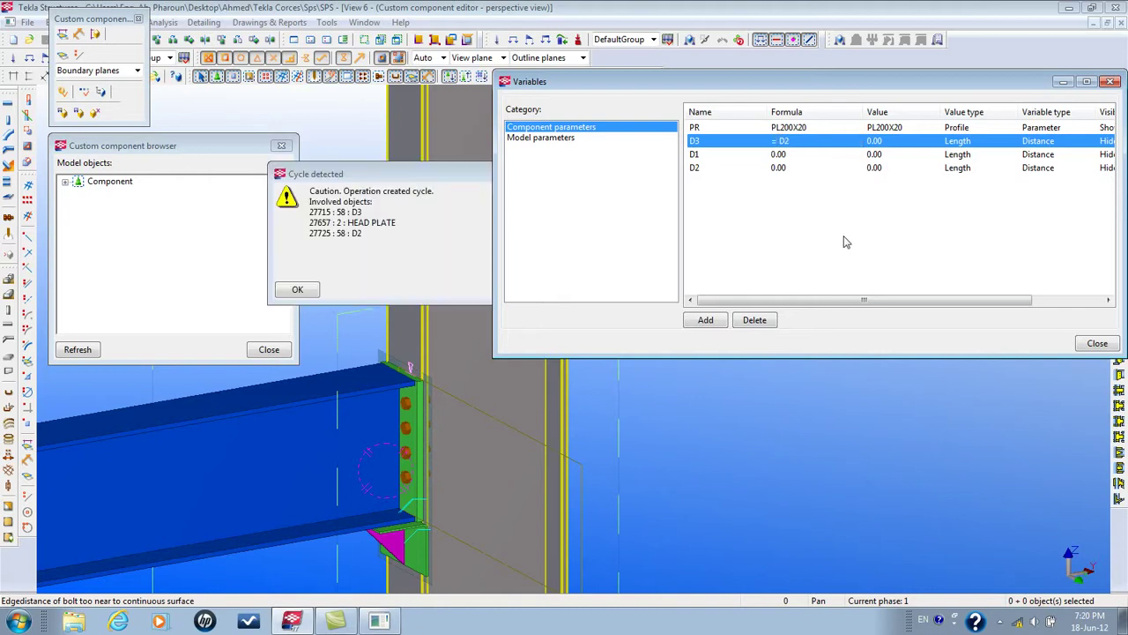
left_click(297, 290)
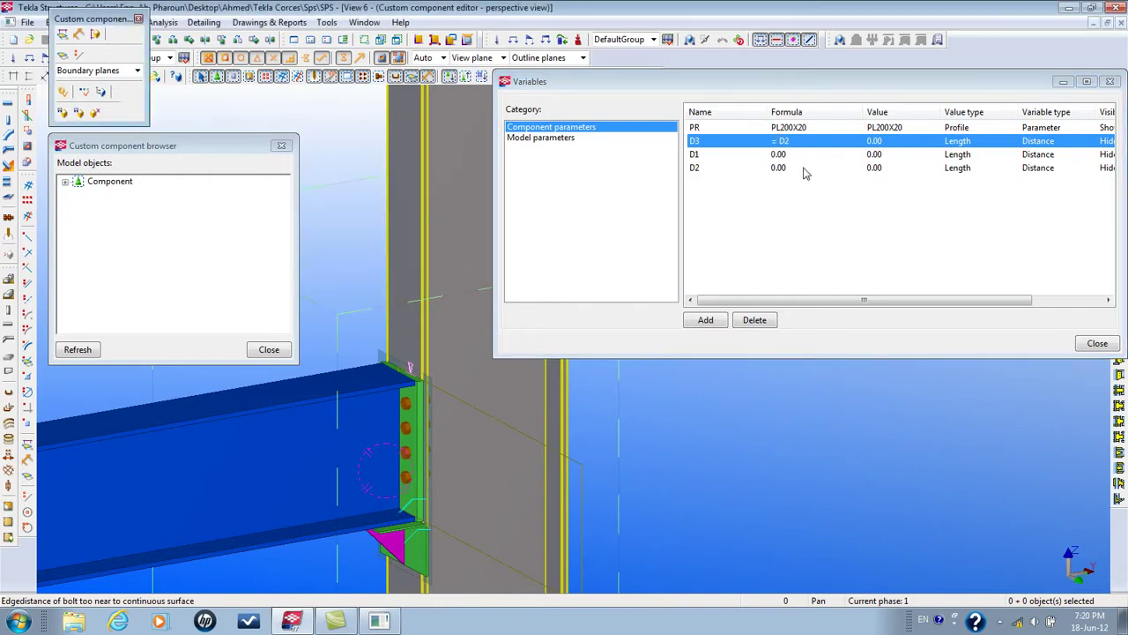
Set the formula of distance variable D2 to 100
left_click(807, 169)
left_click_drag(809, 170, 718, 171)
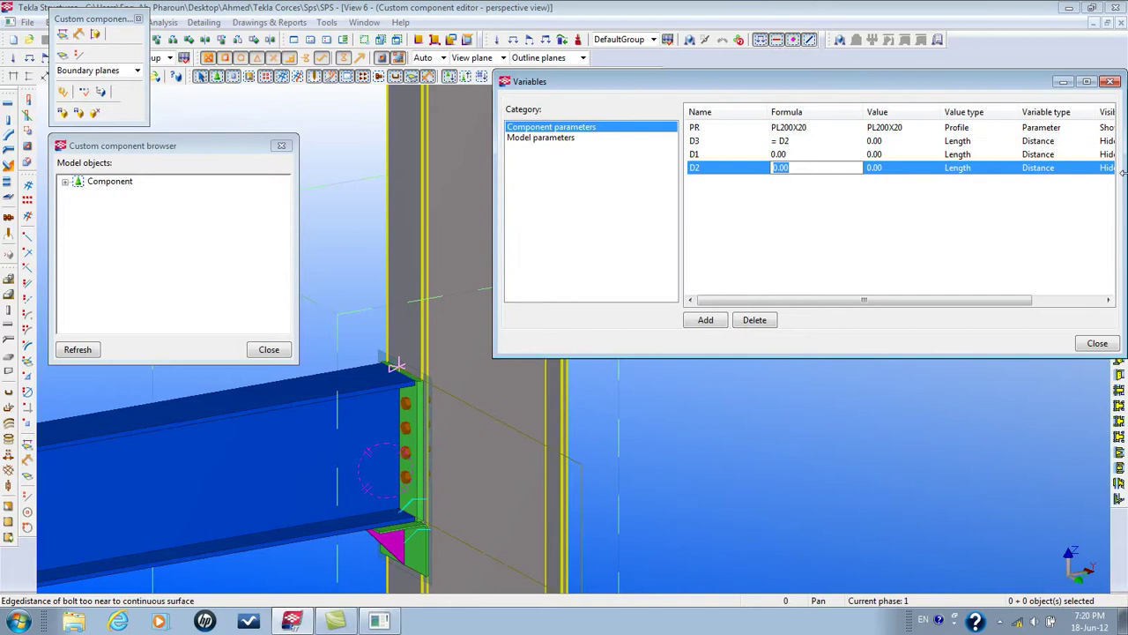
type("100")
key("Return")
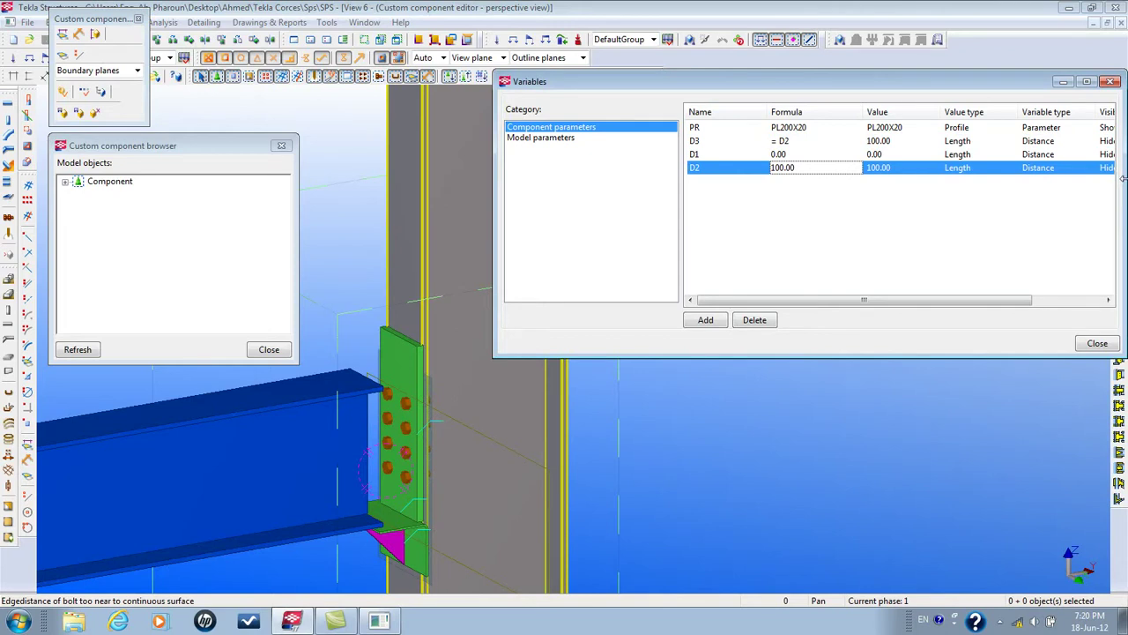
Extend the formula of variable D3 to = D2+D1 and dismiss the cycle warning
left_click(804, 145)
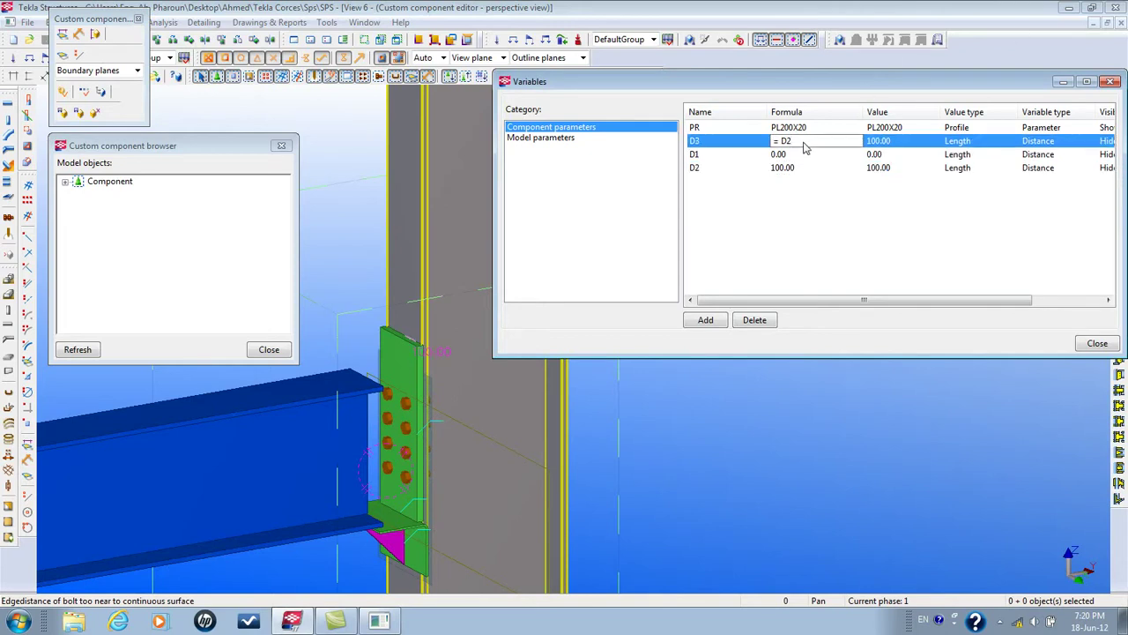
type("+D1")
key("Return")
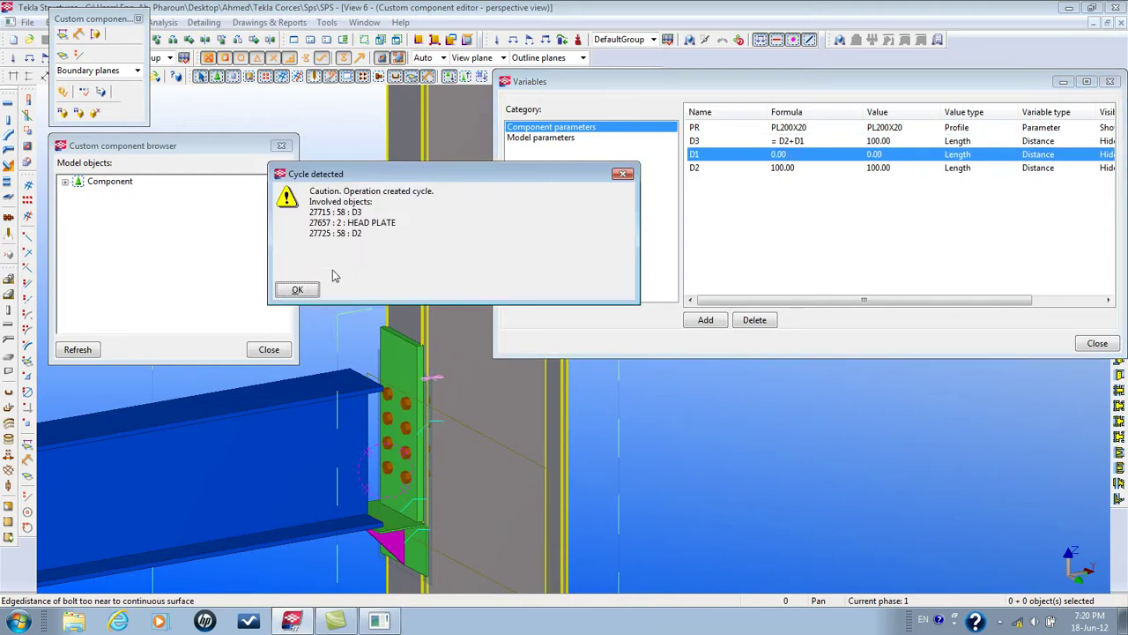
left_click(298, 290)
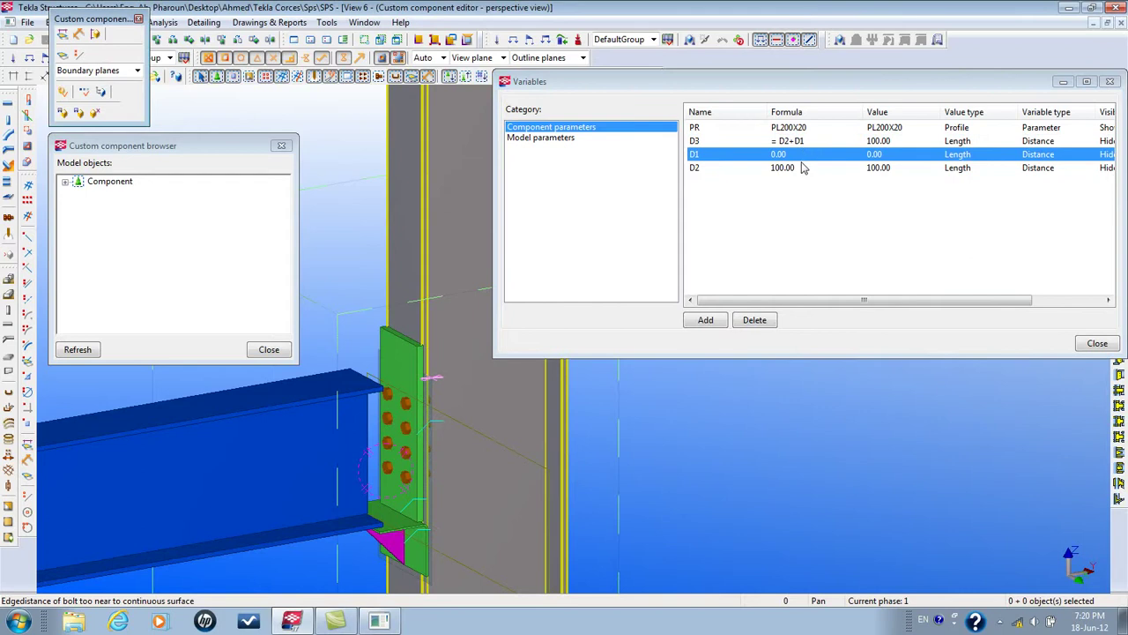
Set the formula of distance variable D1 to 50
left_click(804, 165)
double_click(804, 156)
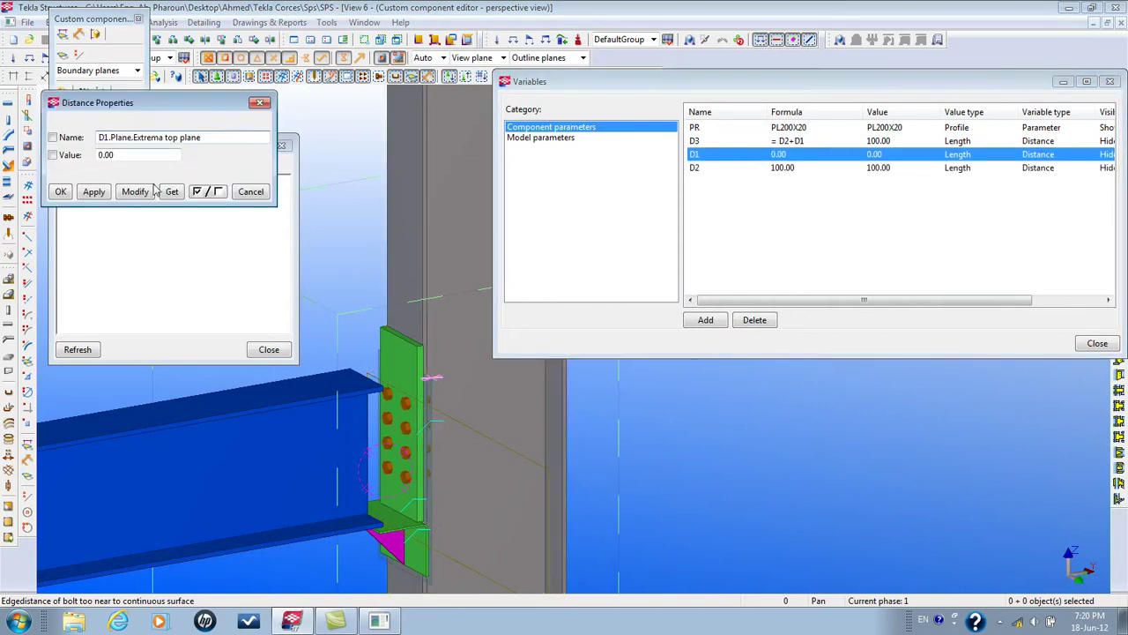
left_click(263, 102)
left_click(804, 156)
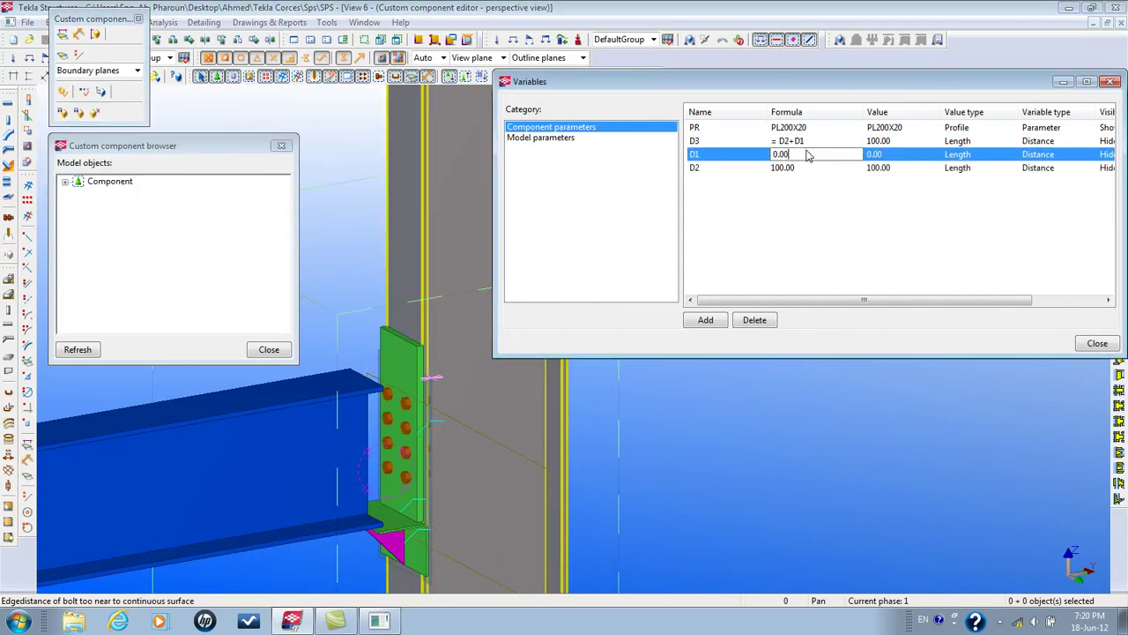
type("50")
key("Return")
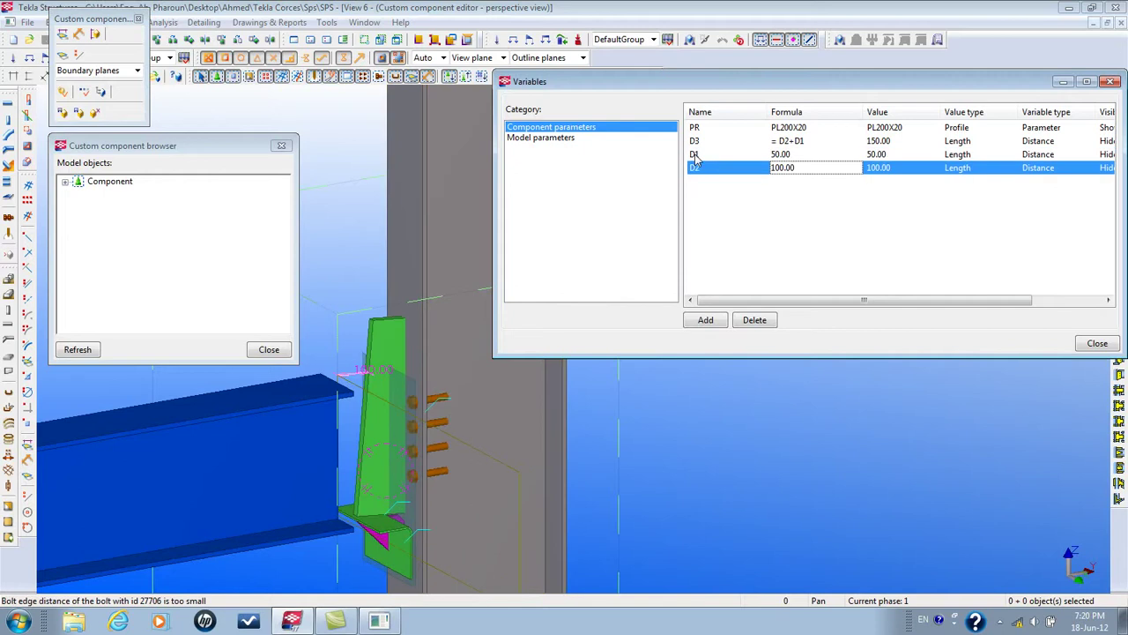
Reset distance variables D2 and D1 to 0
left_click_drag(798, 169, 717, 171)
key("Delete")
key("Return")
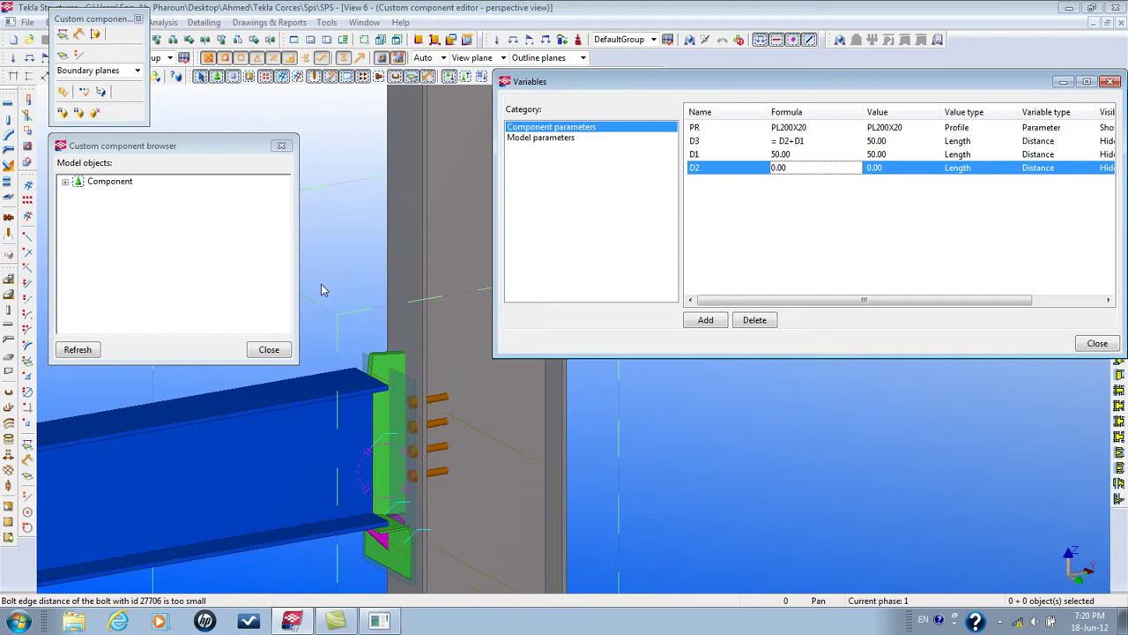
left_click(813, 155)
left_click_drag(813, 155, 730, 157)
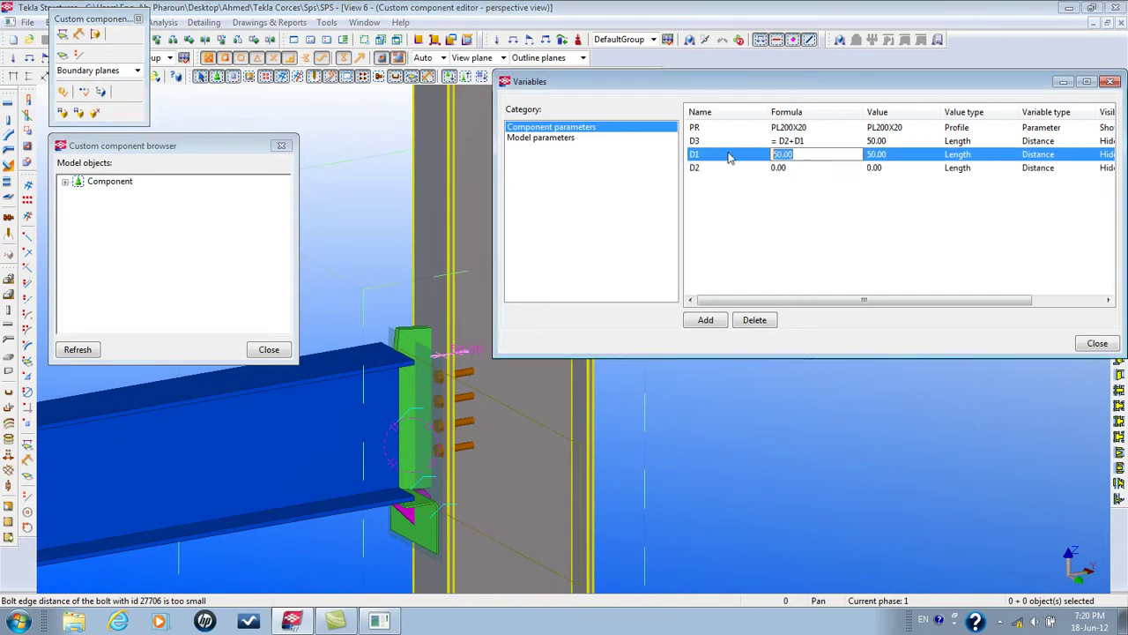
key("Delete")
key("Return")
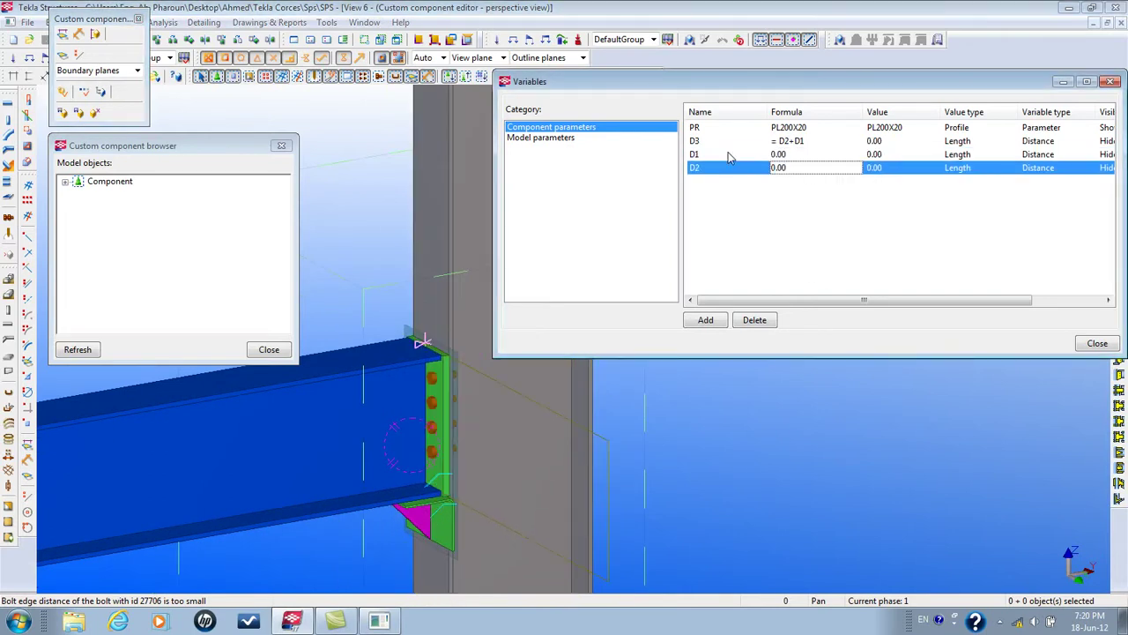
Set D2 to -10 and D1 to 50, and inspect the head plate around the beam's upper flange
left_click(796, 170)
left_click_drag(796, 169, 730, 176)
type("-10")
key("Return")
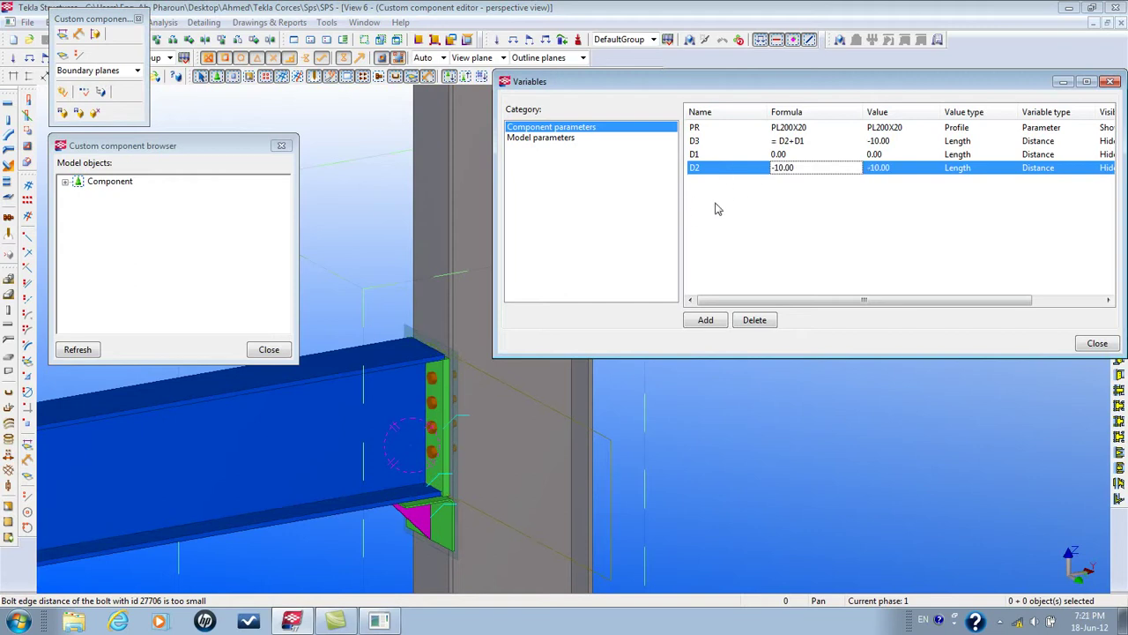
key("Up")
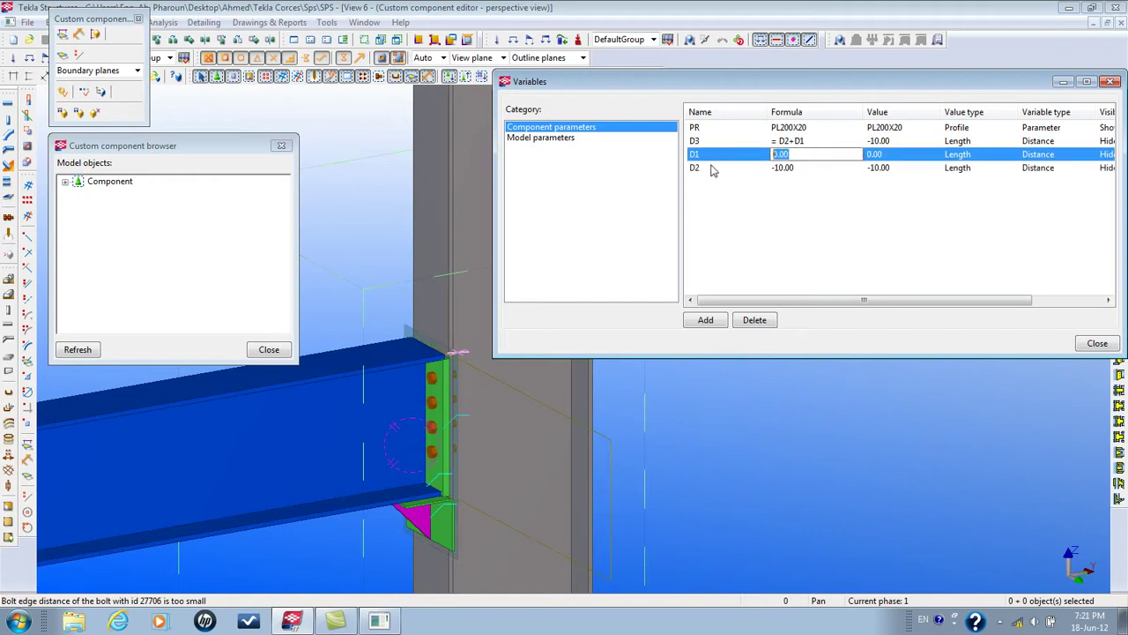
type("50")
key("Down")
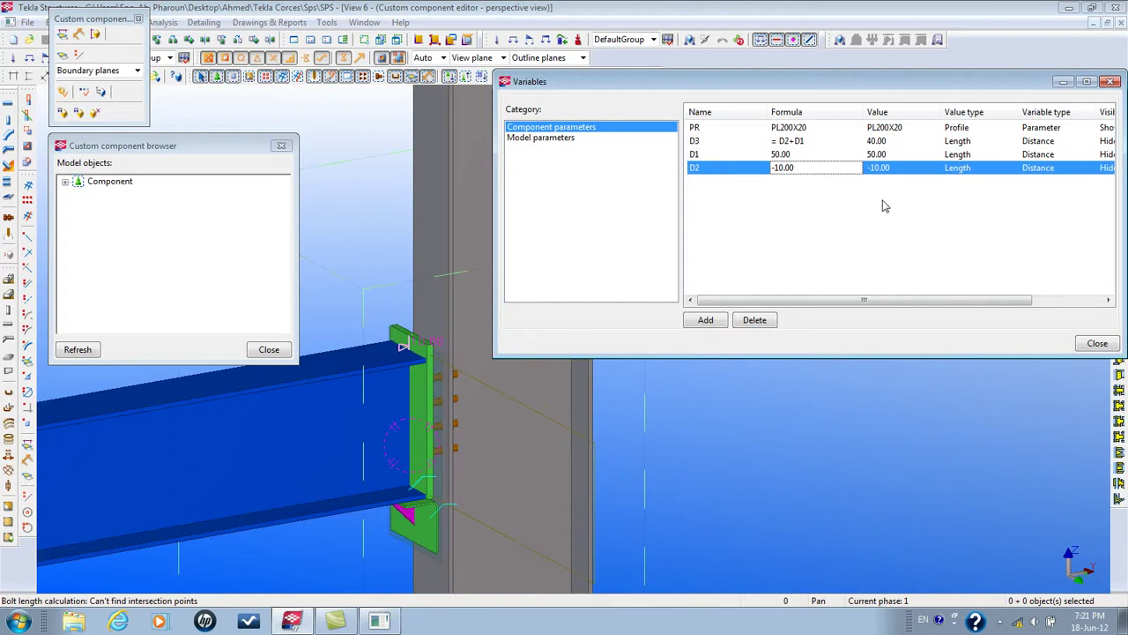
scroll(423, 344, "up", 5)
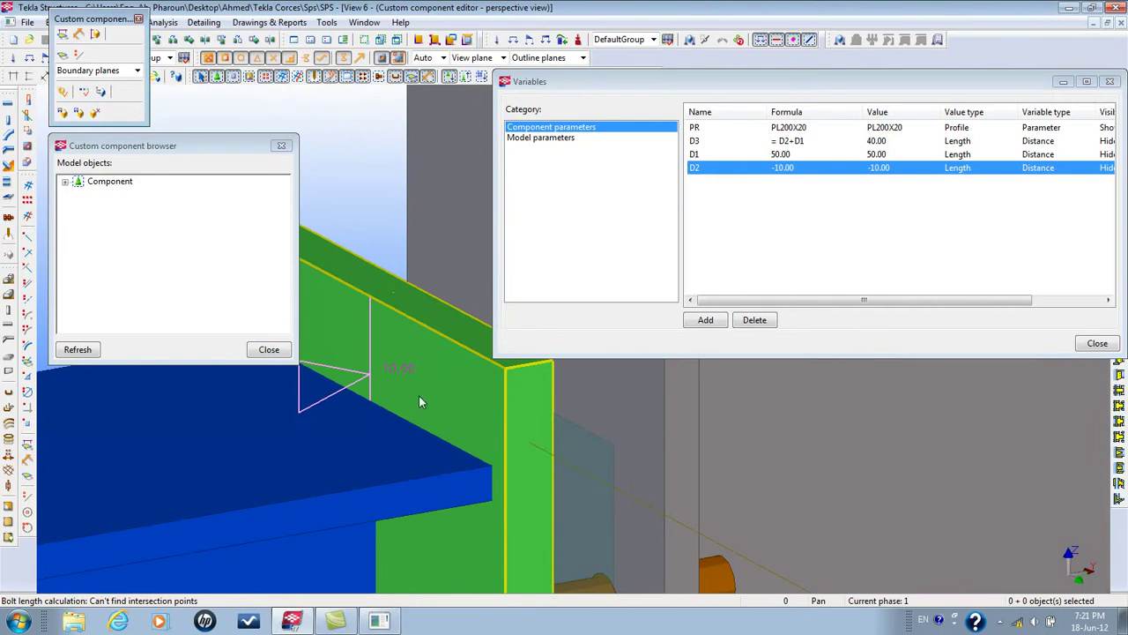
middle_click_drag(386, 395, 503, 266)
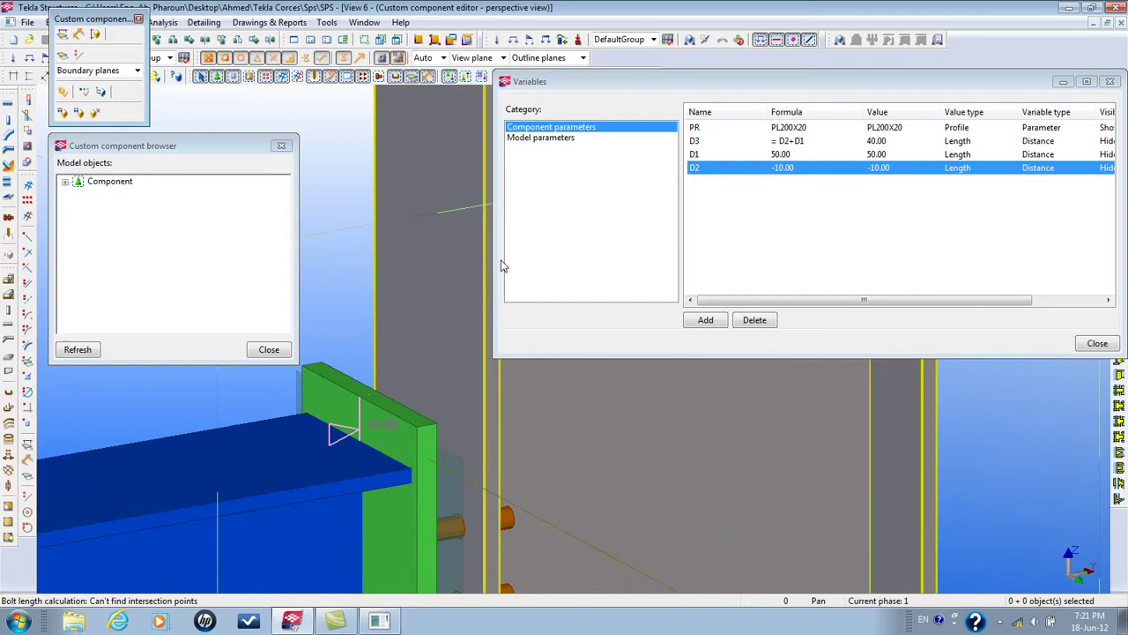
Replace D3's formula with 0 and set D1 and D2 to 0
left_click(716, 143)
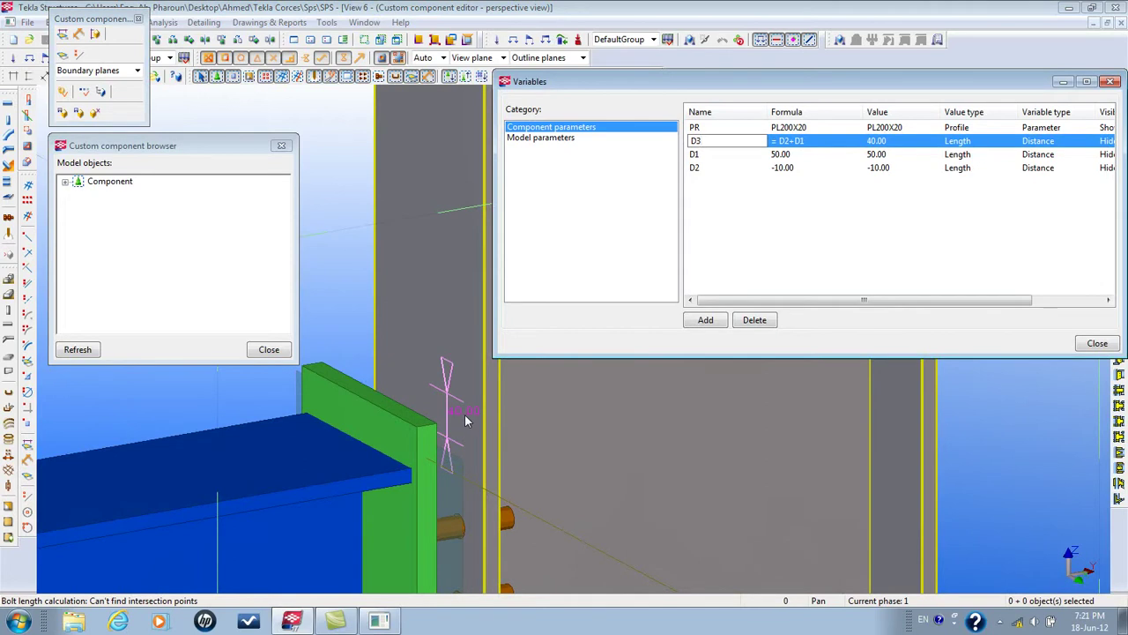
left_click(811, 141)
left_click_drag(811, 141, 693, 149)
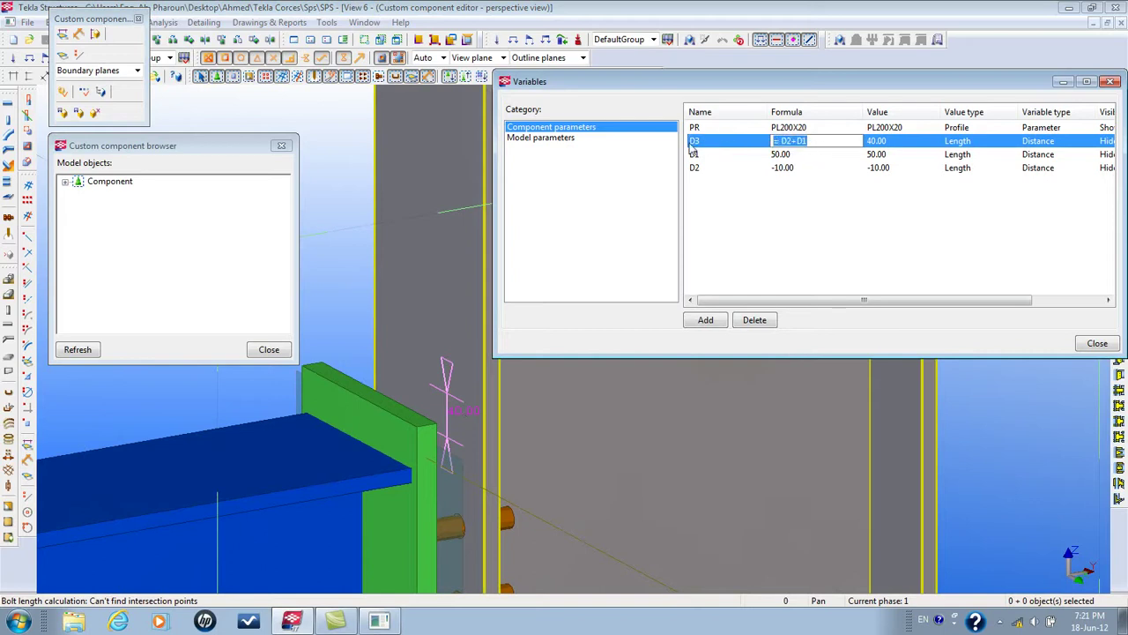
type("0")
key("Down")
type("0")
key("Down")
type("0")
key("Return")
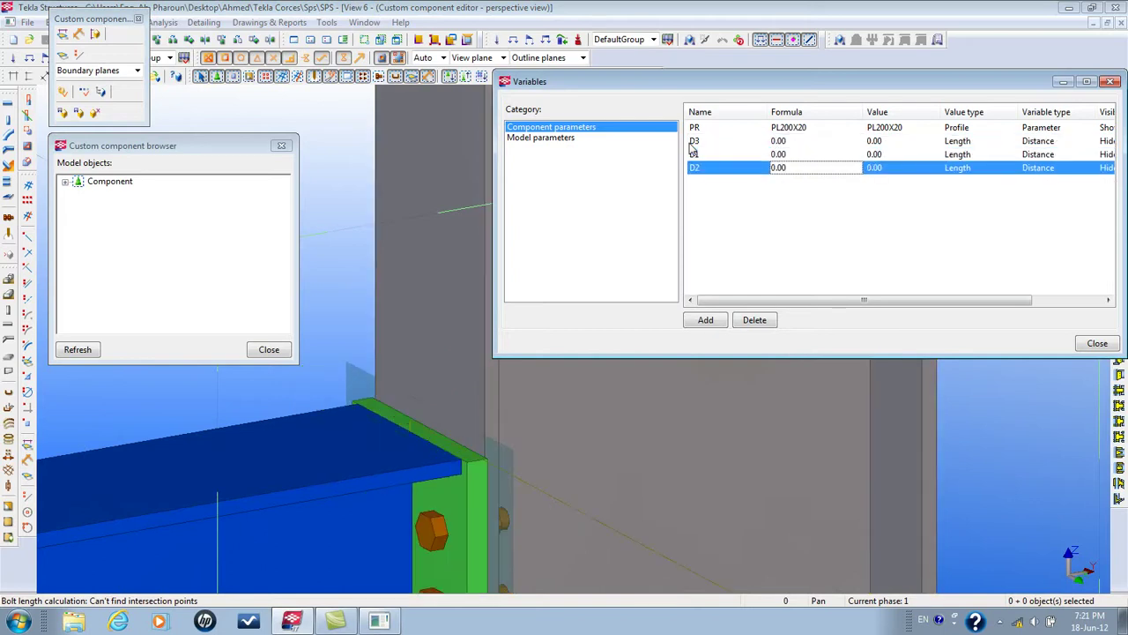
Review the variables' visibility and dialog labels, and the value types available for D2
left_click_drag(866, 300, 943, 301)
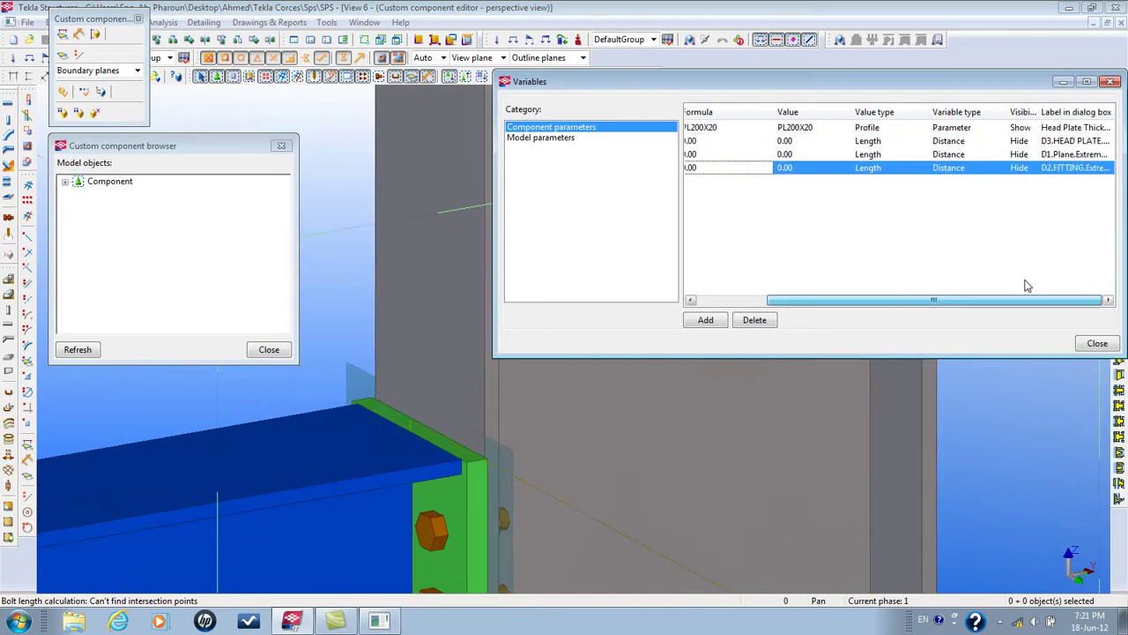
left_click_drag(1027, 284, 1028, 172)
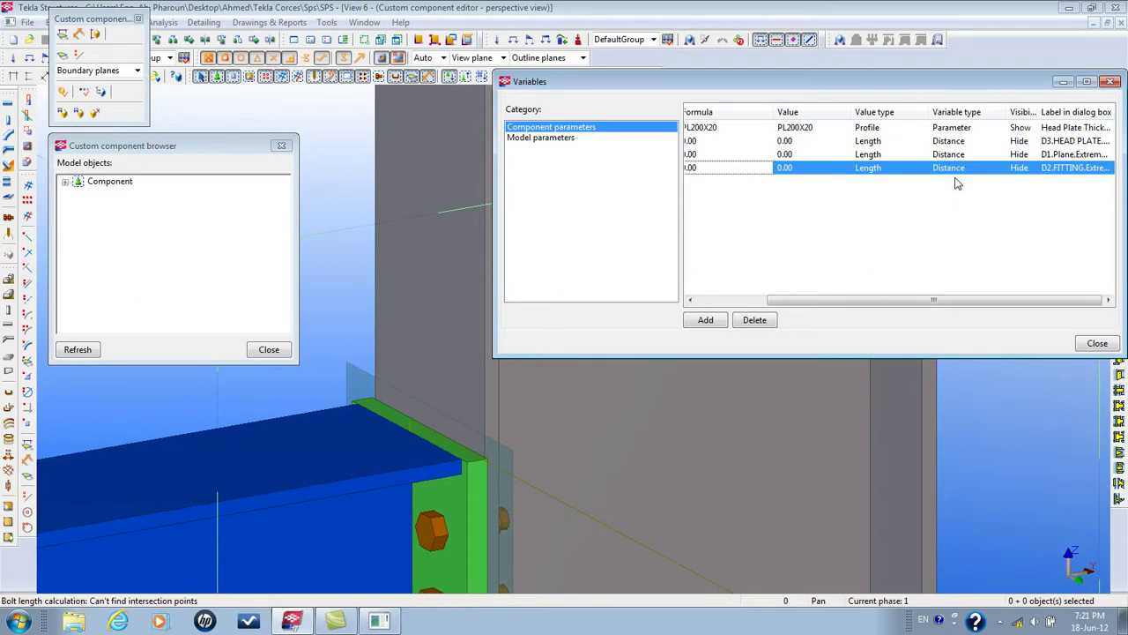
left_click_drag(926, 300, 851, 299)
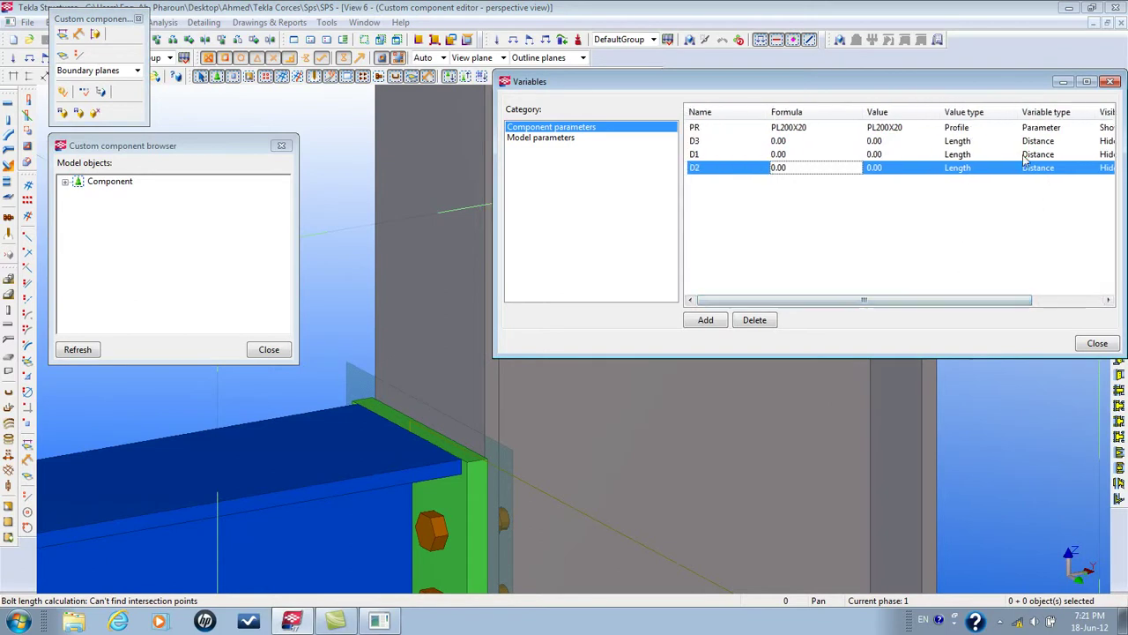
left_click(983, 167)
left_click(1012, 167)
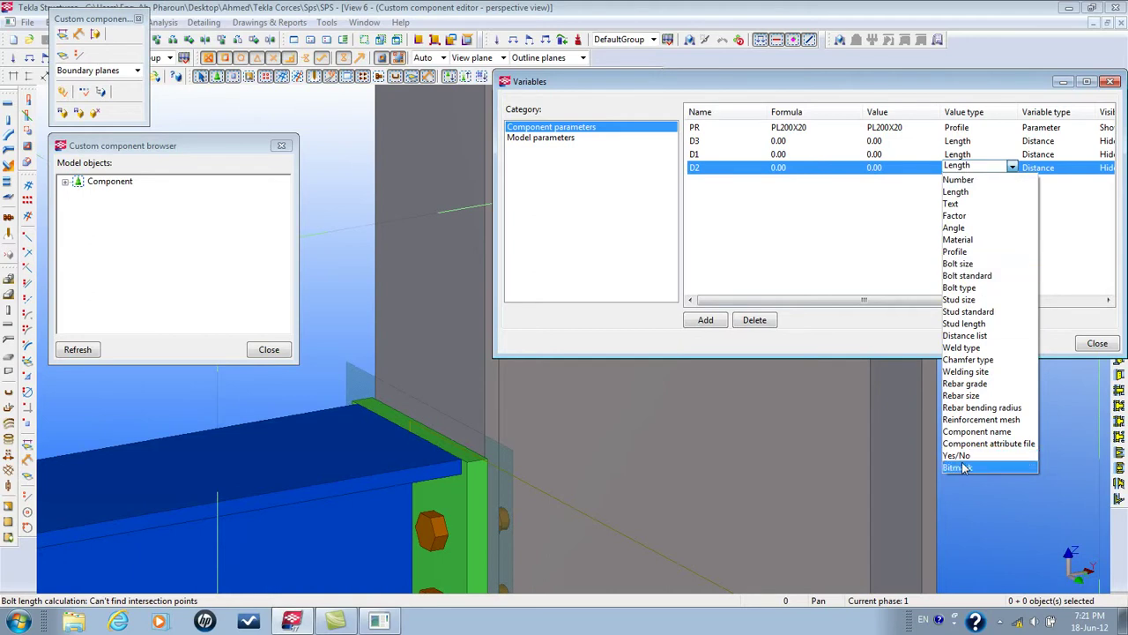
left_click(780, 231)
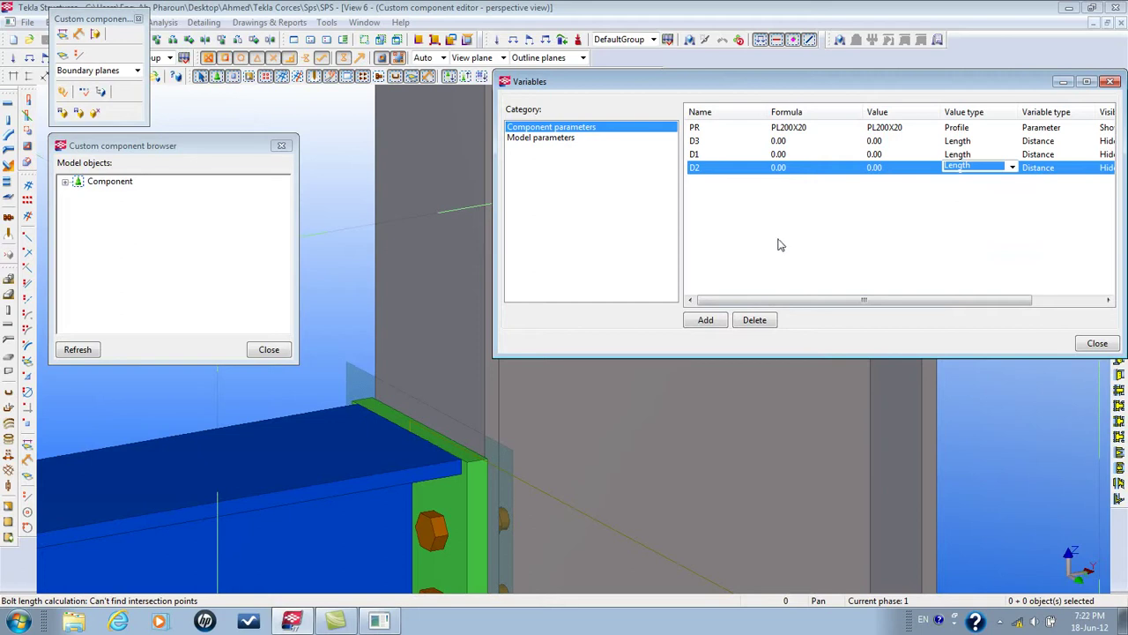
Add a component parameter named BS and set its value type to Bolt standard
left_click(705, 320)
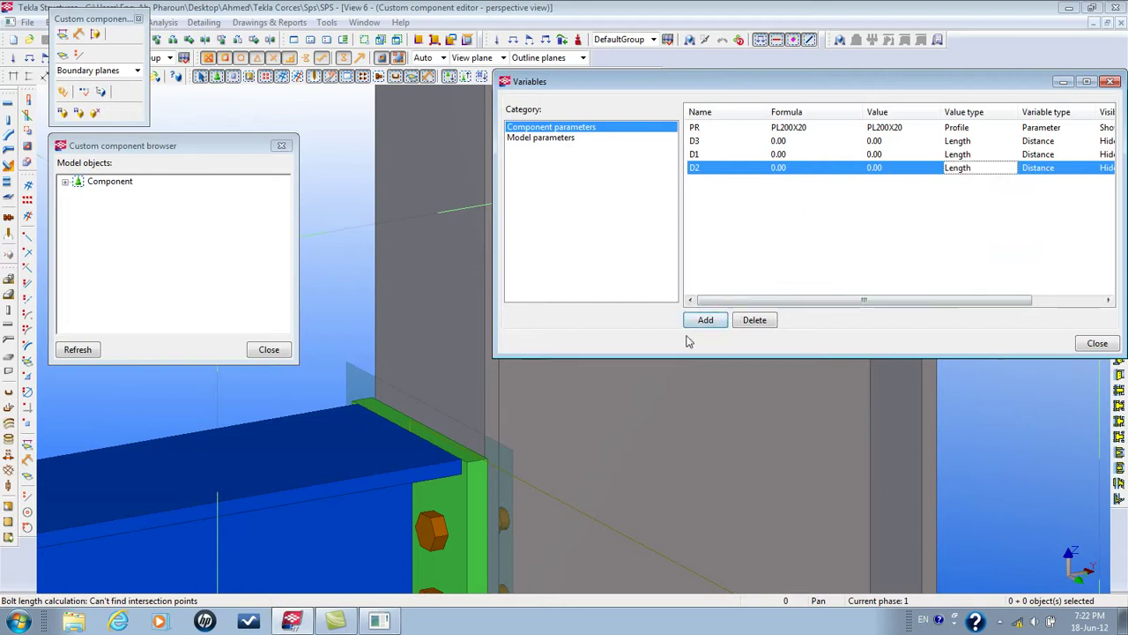
left_click(705, 320)
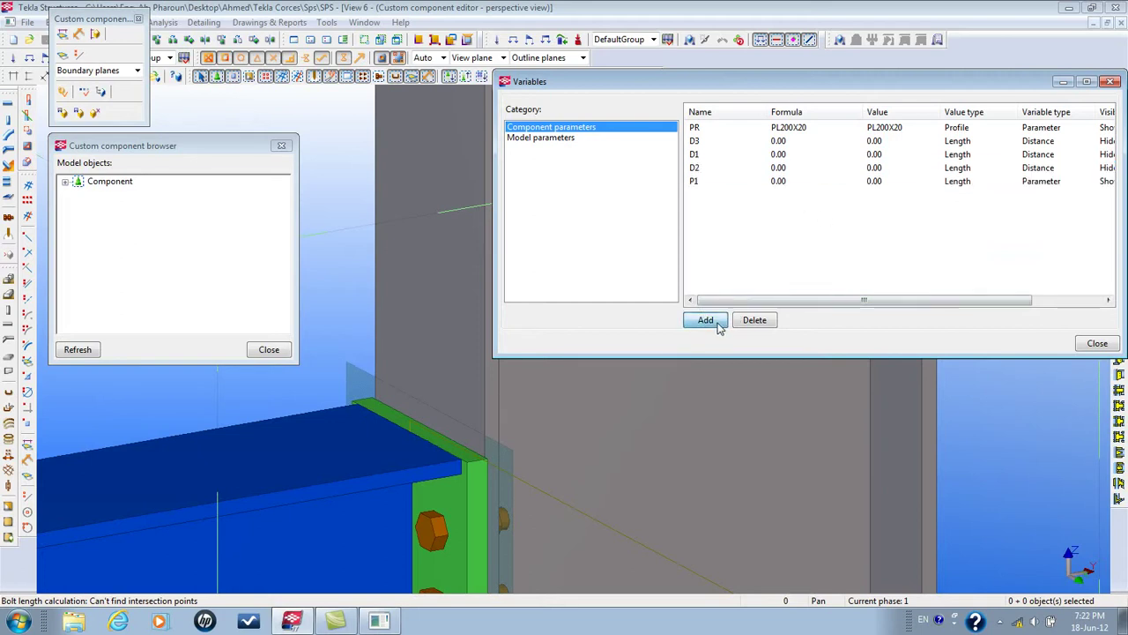
left_click(706, 183)
left_click(705, 183)
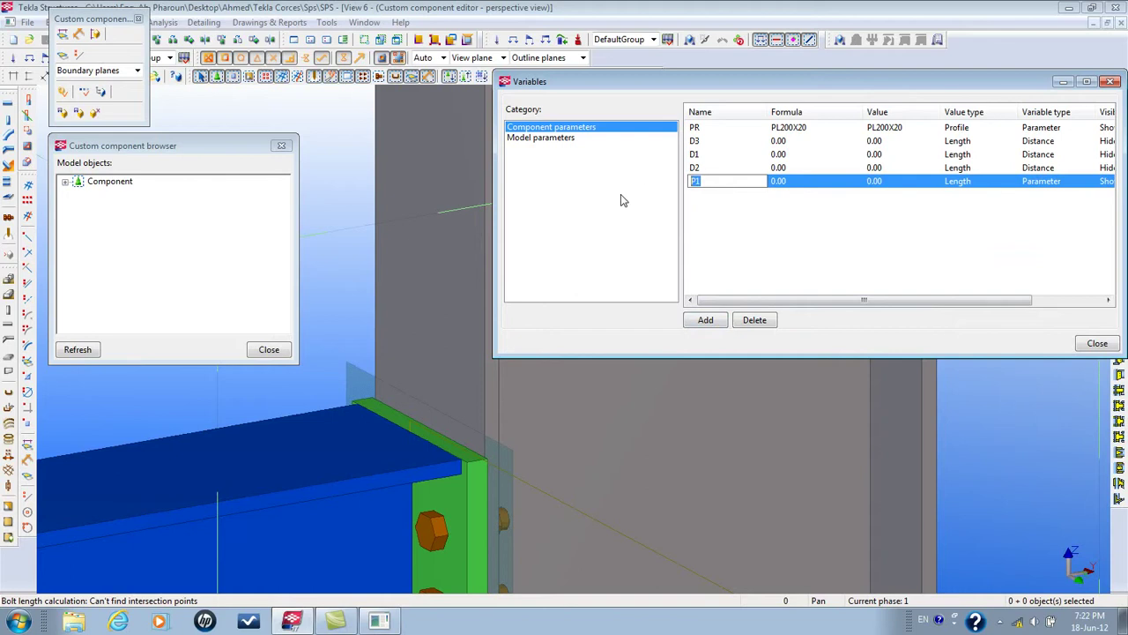
type("BS")
left_click(971, 181)
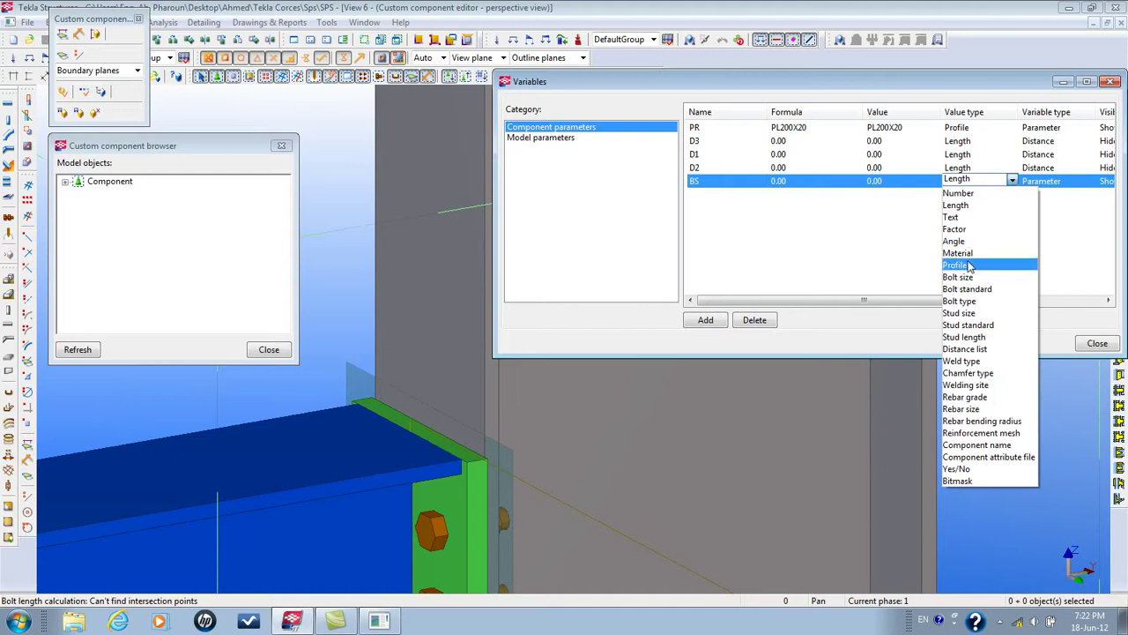
left_click(967, 288)
left_click(826, 244)
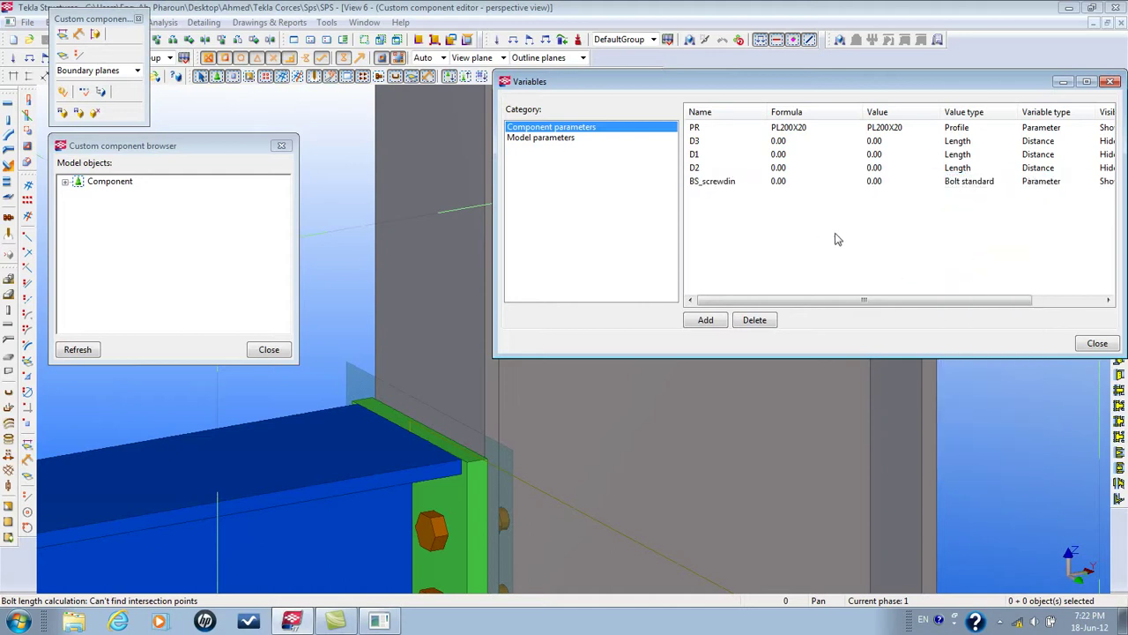
Add a component parameter named BS_diameter and set its value type to Bolt size
left_click(703, 321)
left_click(712, 196)
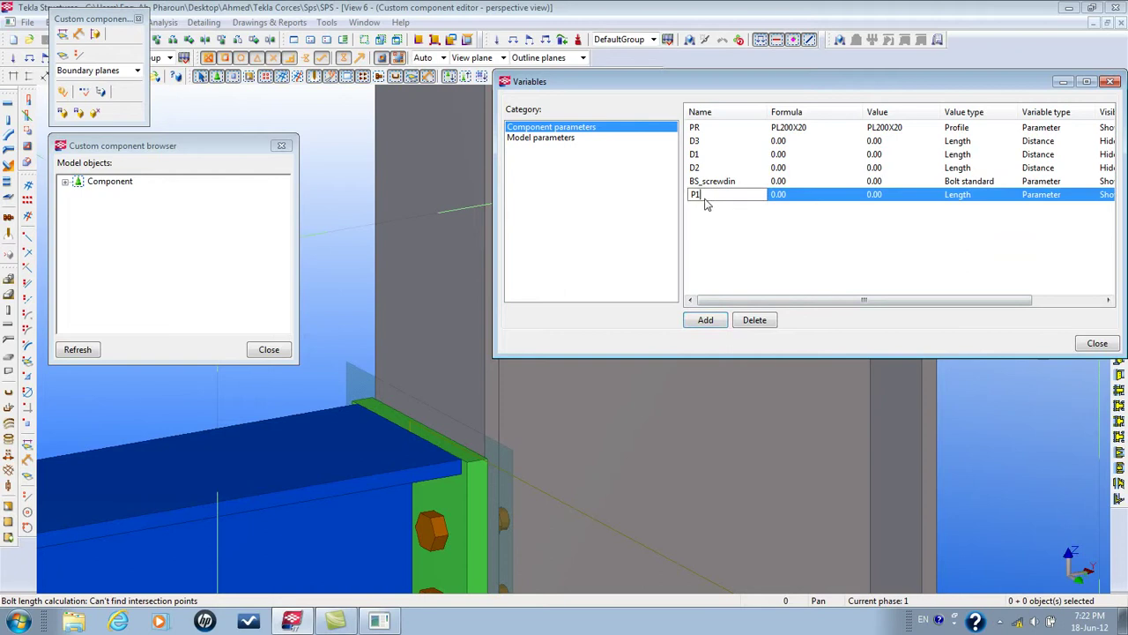
left_click(710, 196)
type("BS")
left_click(969, 194)
left_click(985, 194)
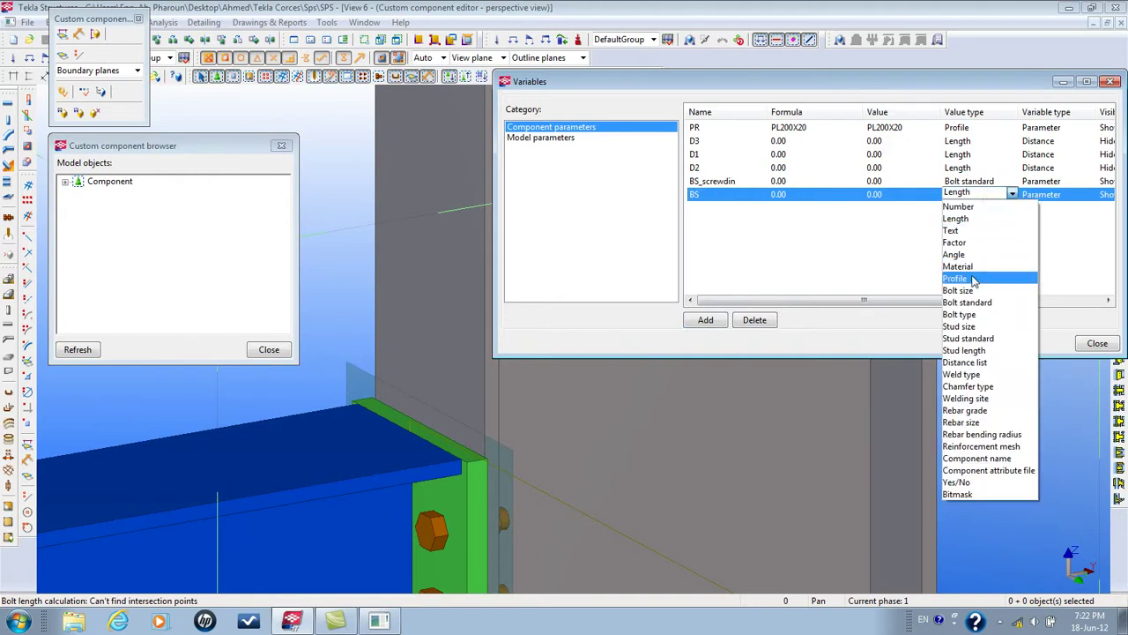
left_click(961, 291)
type("_diameter")
left_click(828, 255)
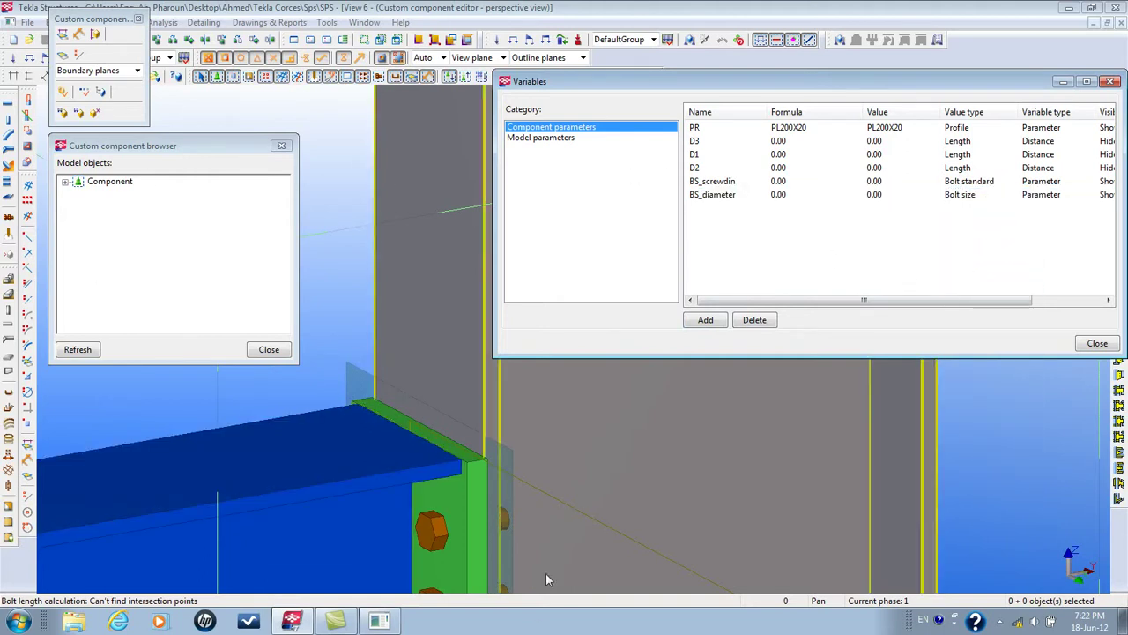
Link the Bolt standard property of the head plate bolts to the BS_screwdin parameter in the component browser
left_click(432, 529)
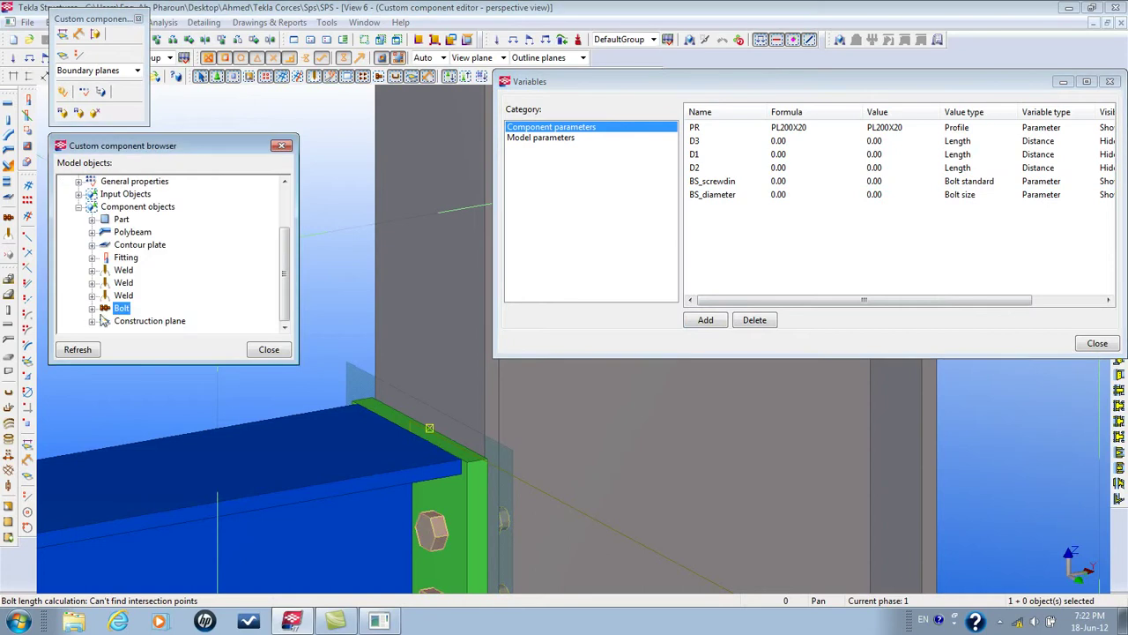
left_click(92, 308)
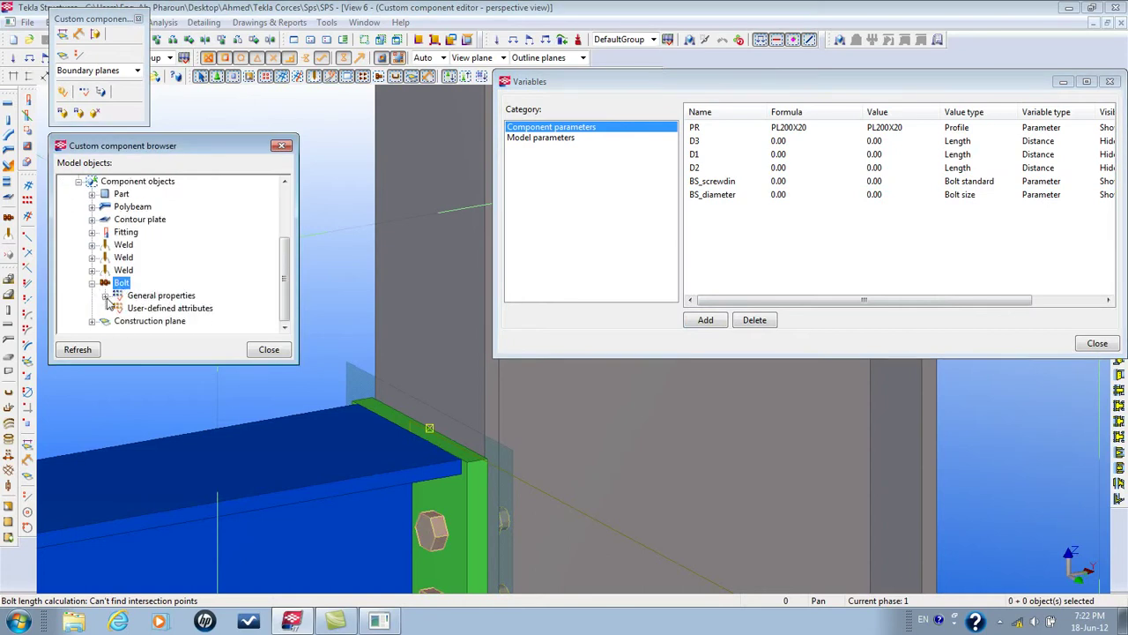
left_click(105, 296)
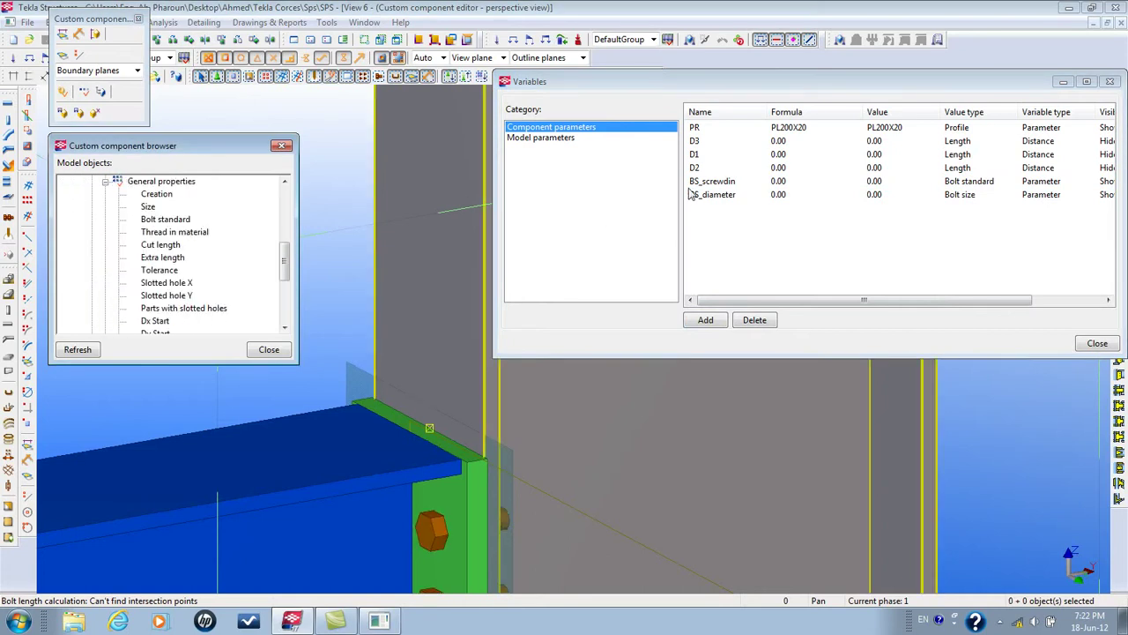
double_click(738, 183)
right_click(741, 183)
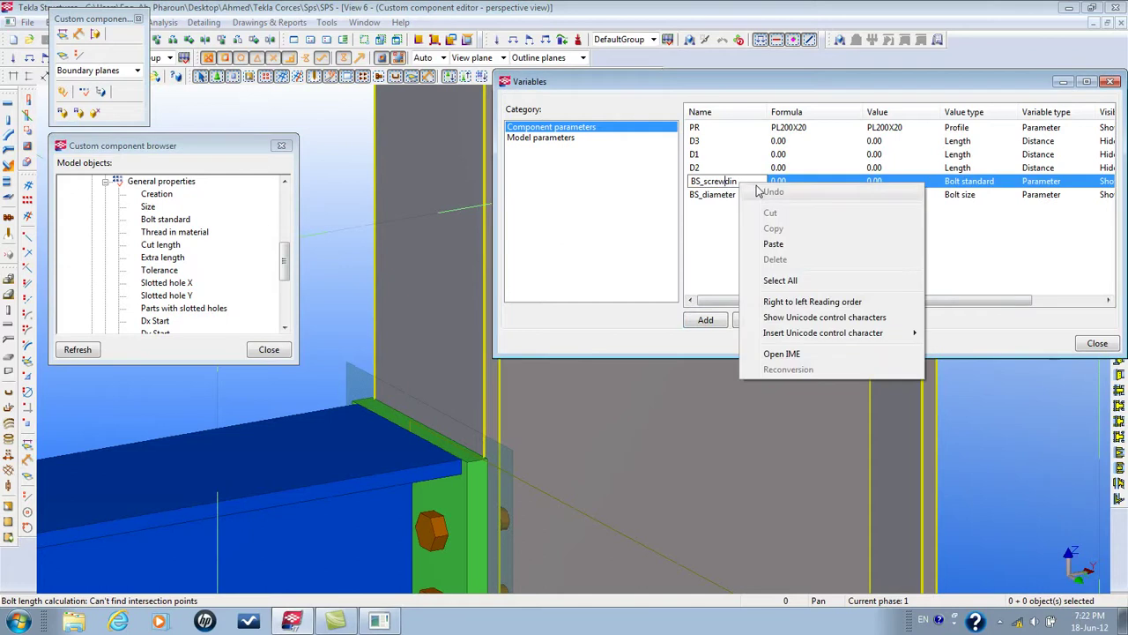
key("Escape")
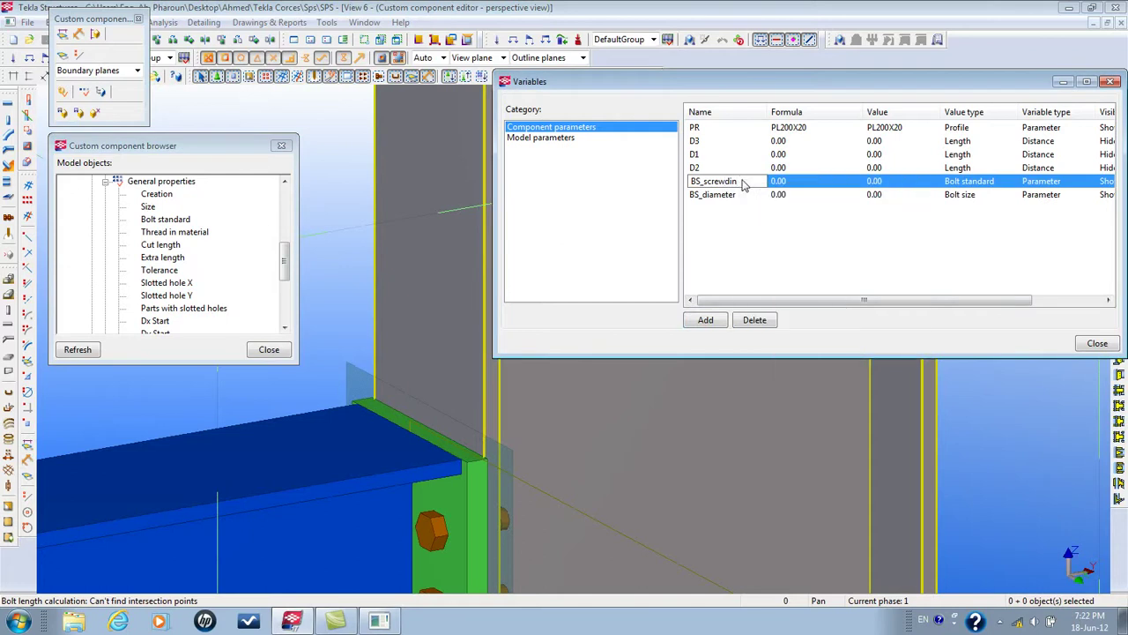
double_click(743, 182)
key("ctrl+c")
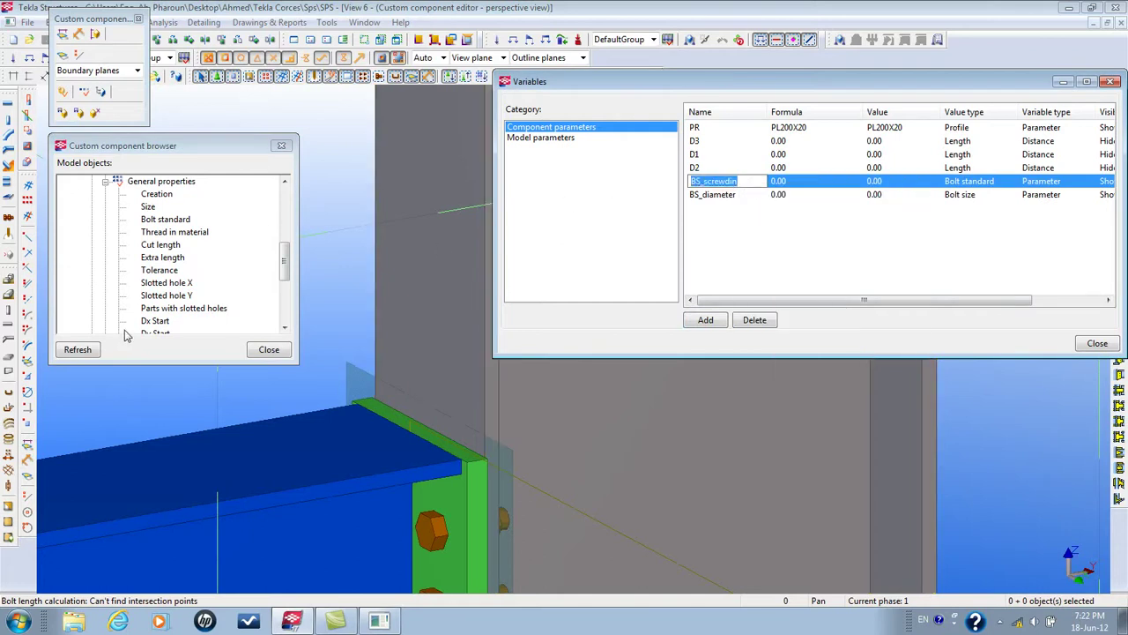
left_click(177, 219)
right_click(177, 220)
left_click(224, 231)
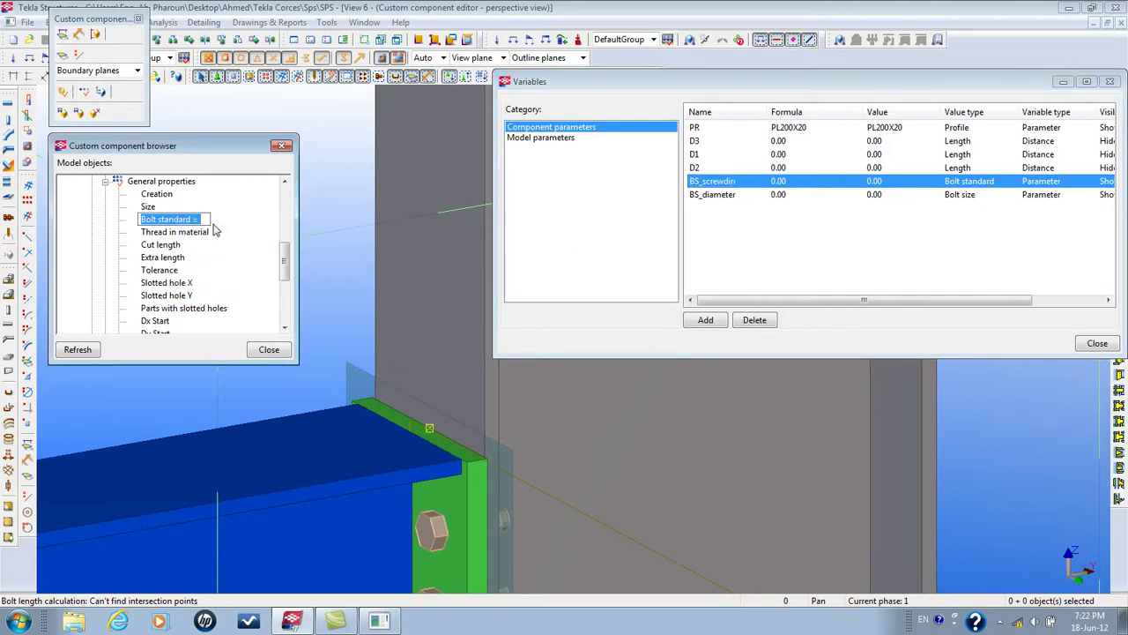
key("ctrl+v")
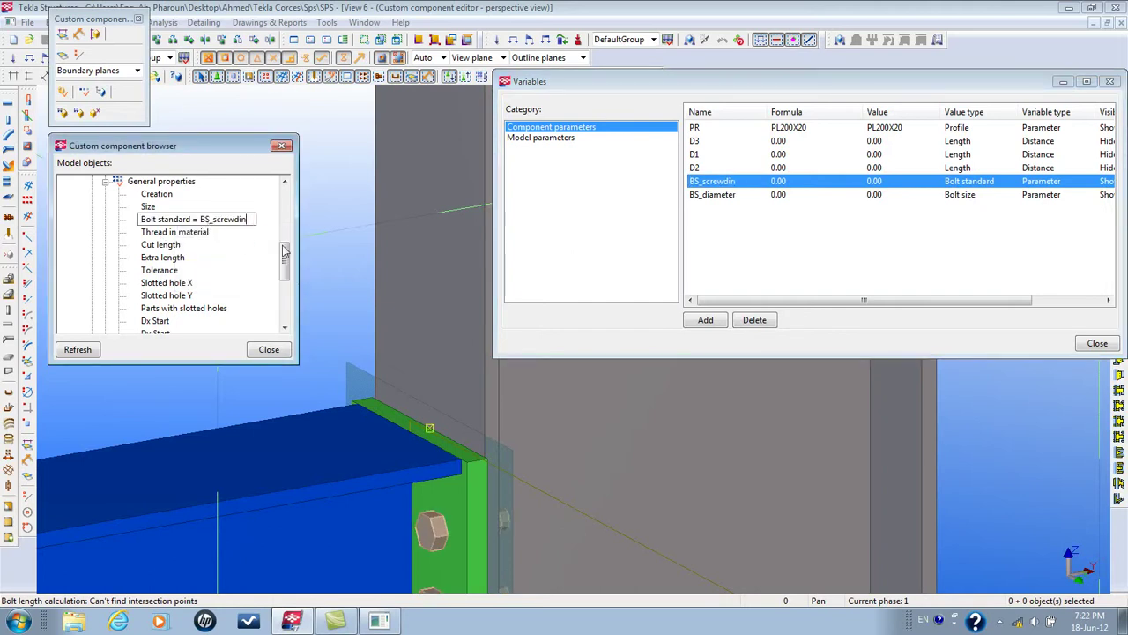
left_click(826, 241)
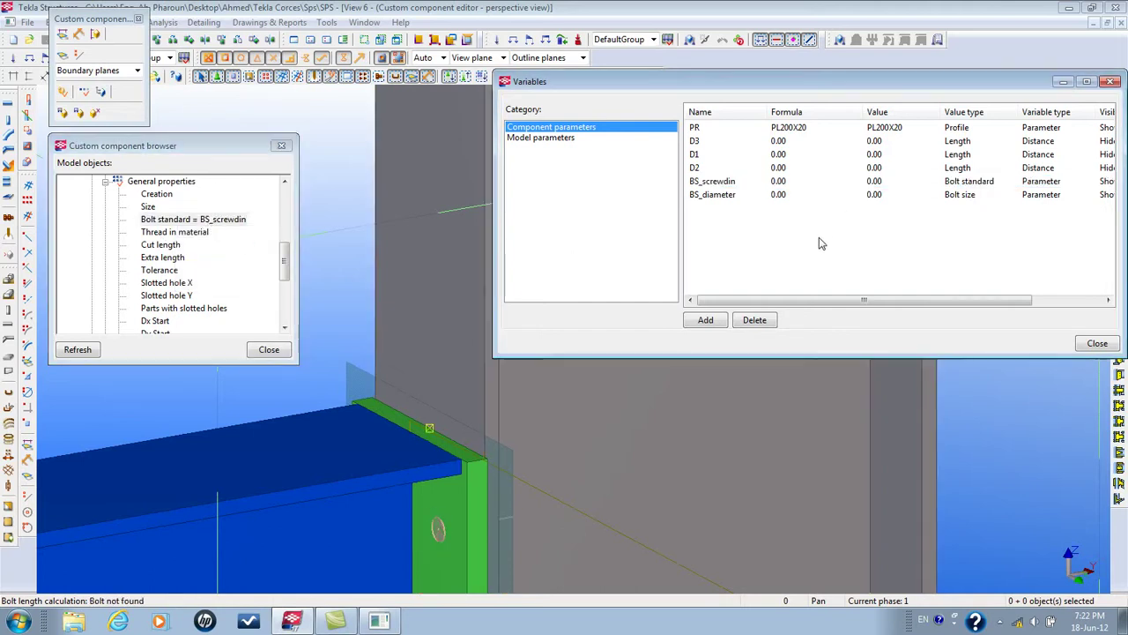
Set the formula of BS_diameter to 20.00
left_click(736, 194)
left_click(745, 196)
double_click(745, 196)
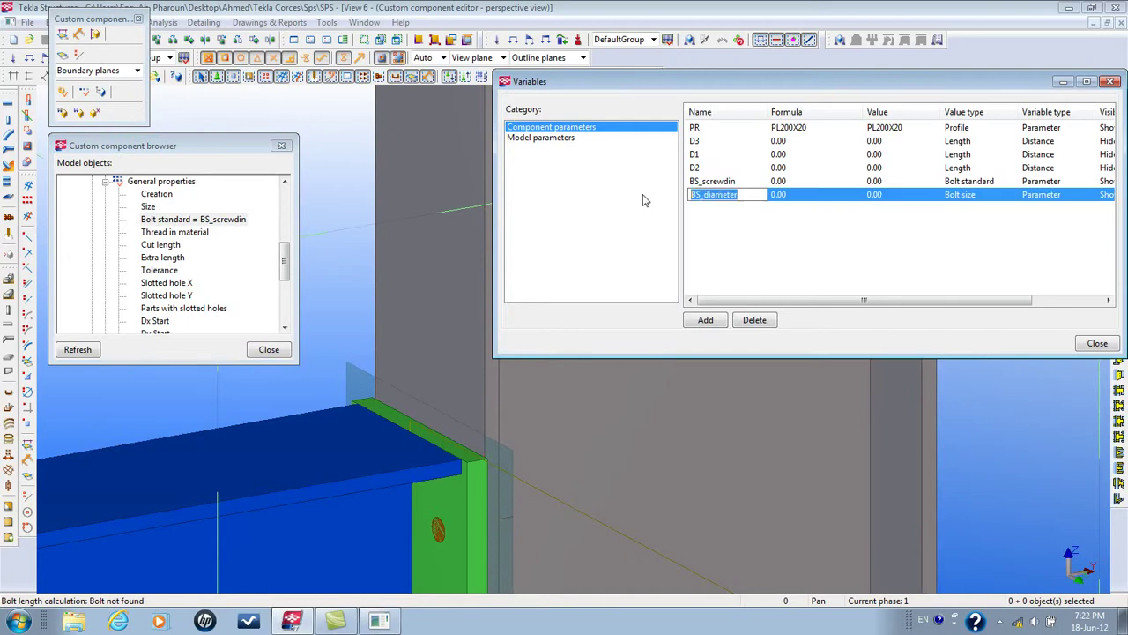
left_click(826, 196)
double_click(827, 196)
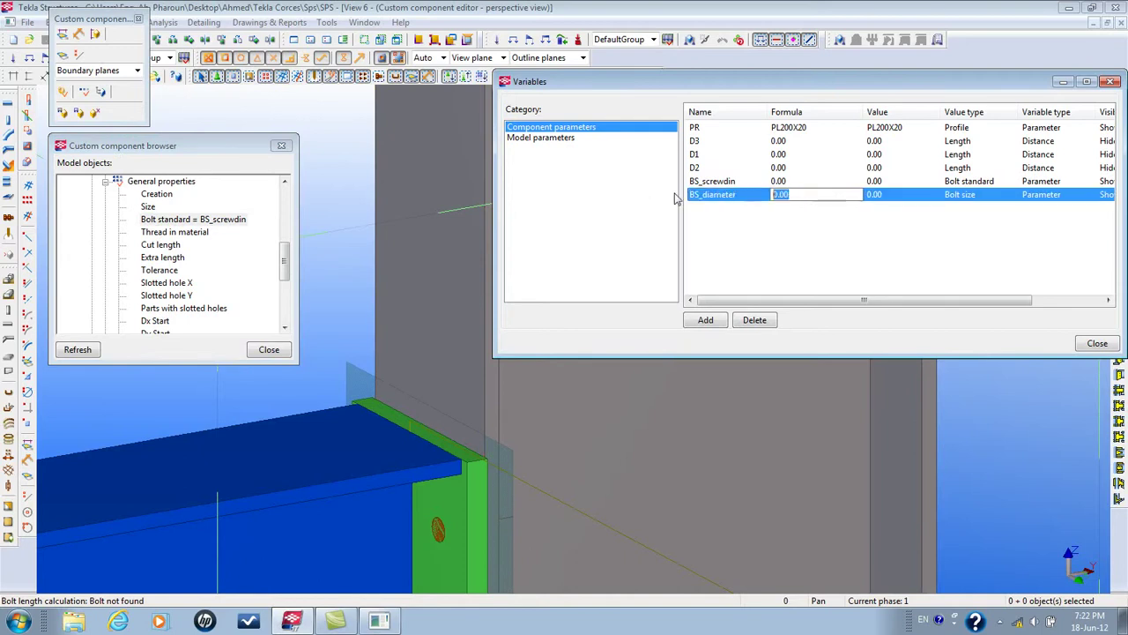
type("20.00")
Add an equation linking the bolt's Size property to BS_diameter
left_click(154, 207)
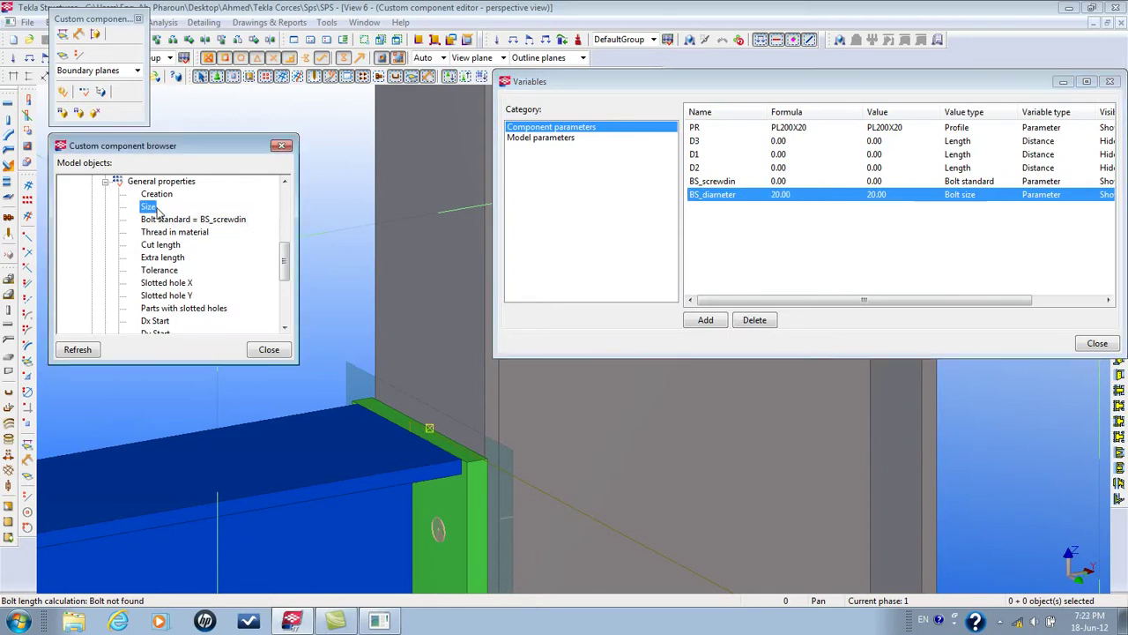
right_click(154, 207)
left_click(189, 219)
type("BS_diameter")
key("Return")
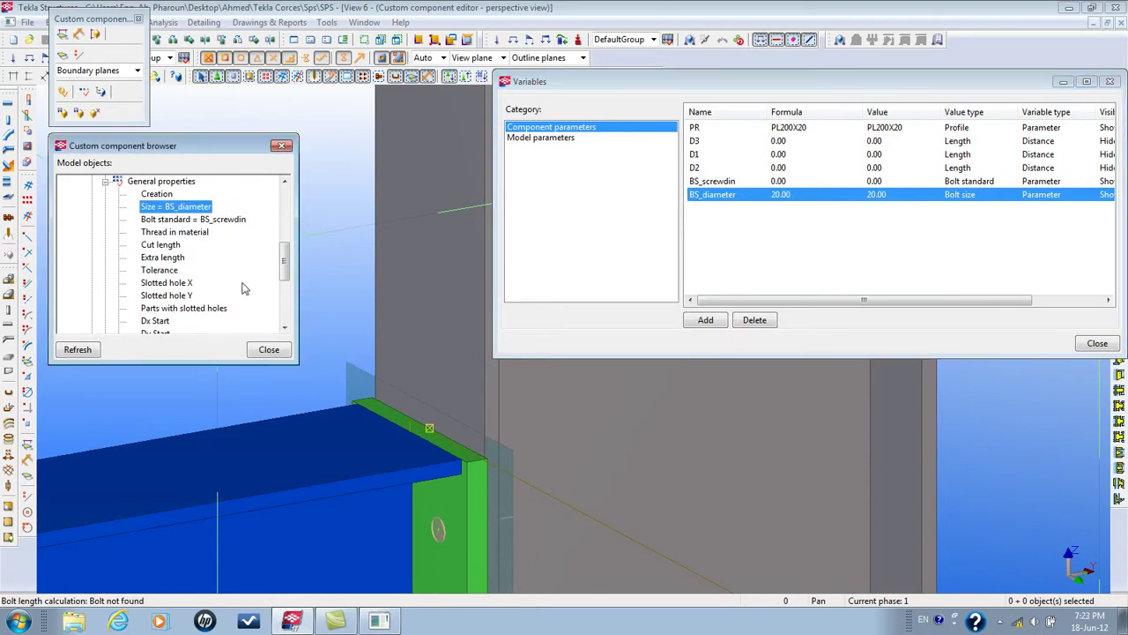
Add a component parameter named x_diameter with value type Number and formula 100
left_click(706, 320)
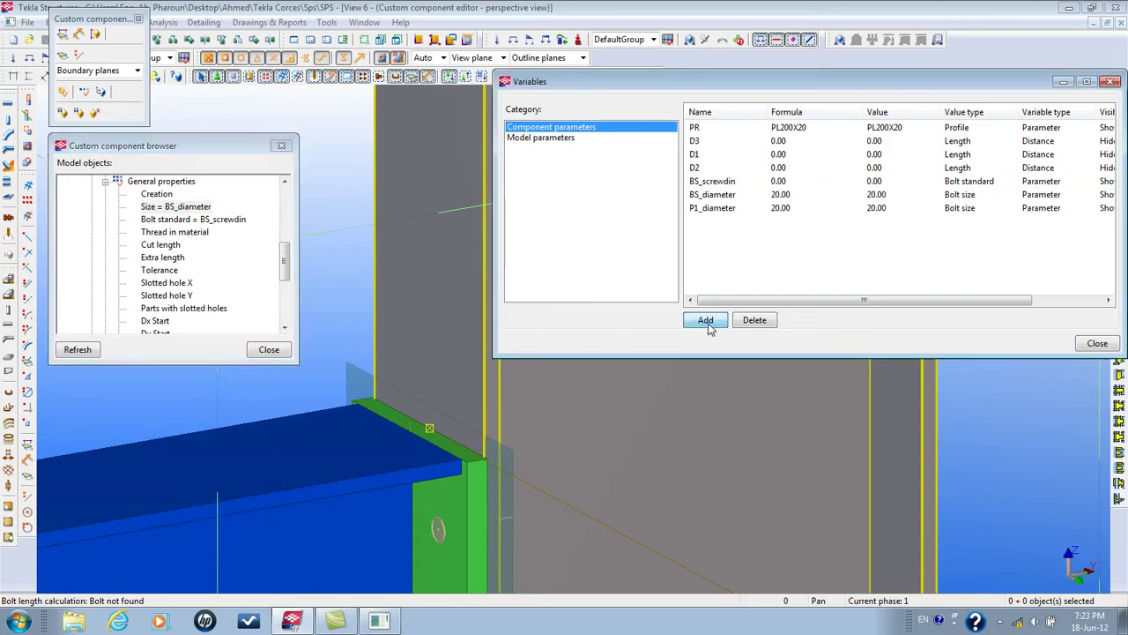
left_click(713, 214)
left_click(712, 214)
left_click_drag(713, 214, 617, 214)
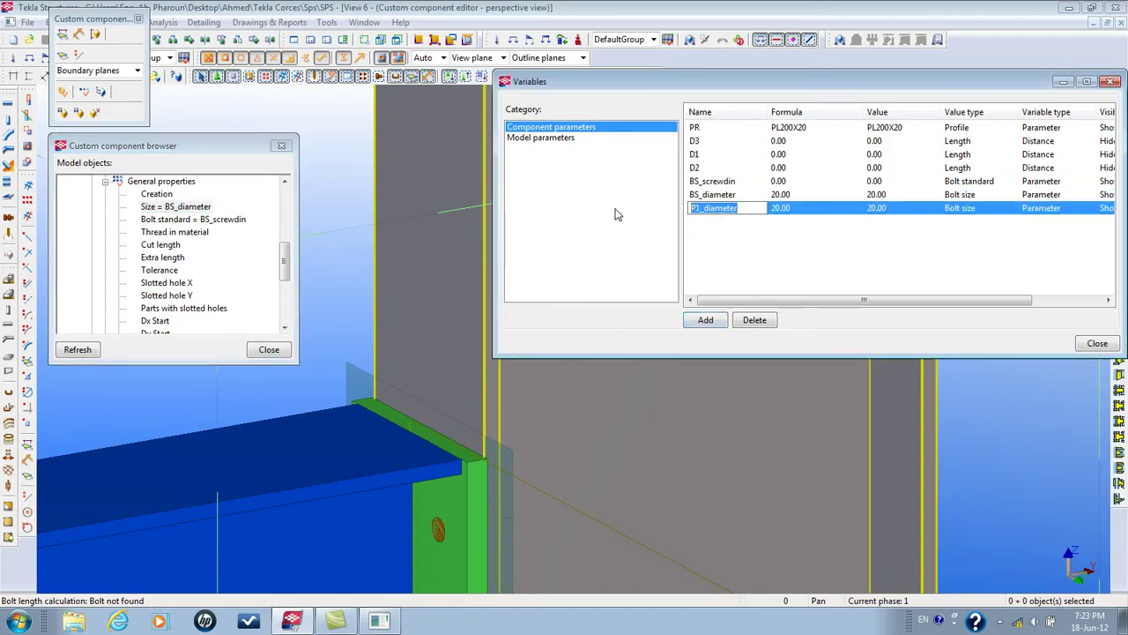
type("x_diameter")
left_click(966, 212)
left_click(966, 208)
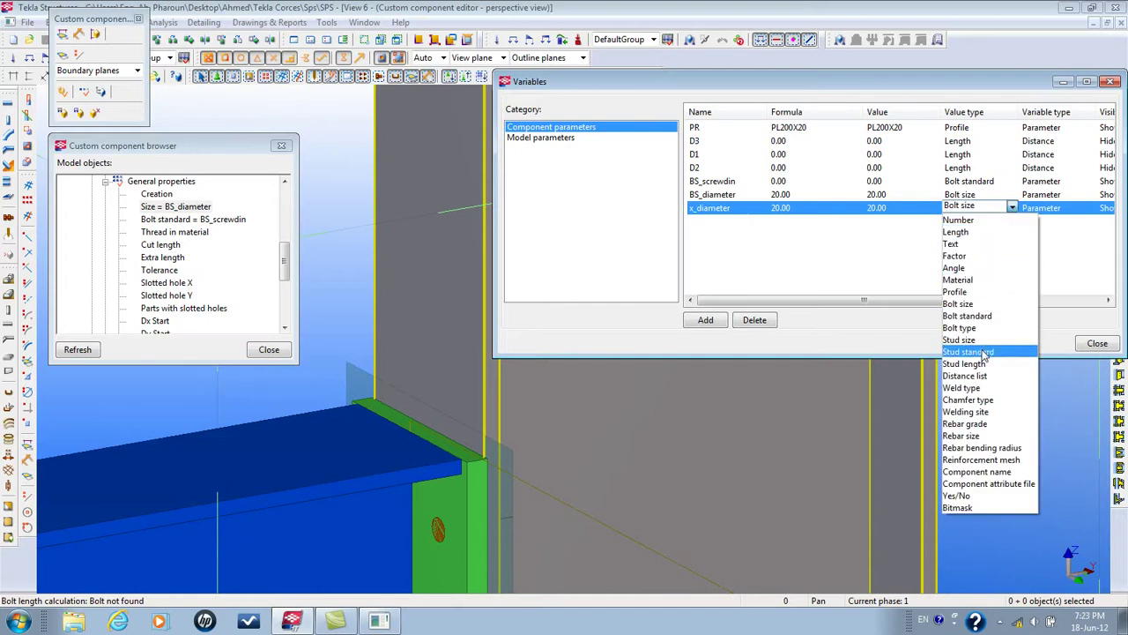
left_click(983, 221)
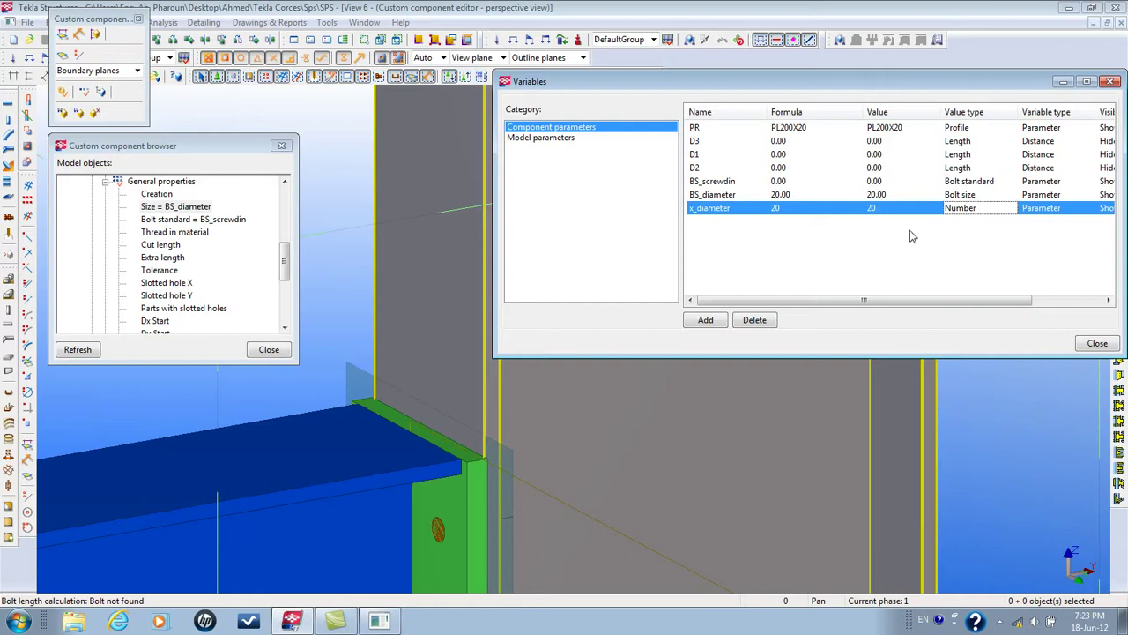
left_click(783, 212)
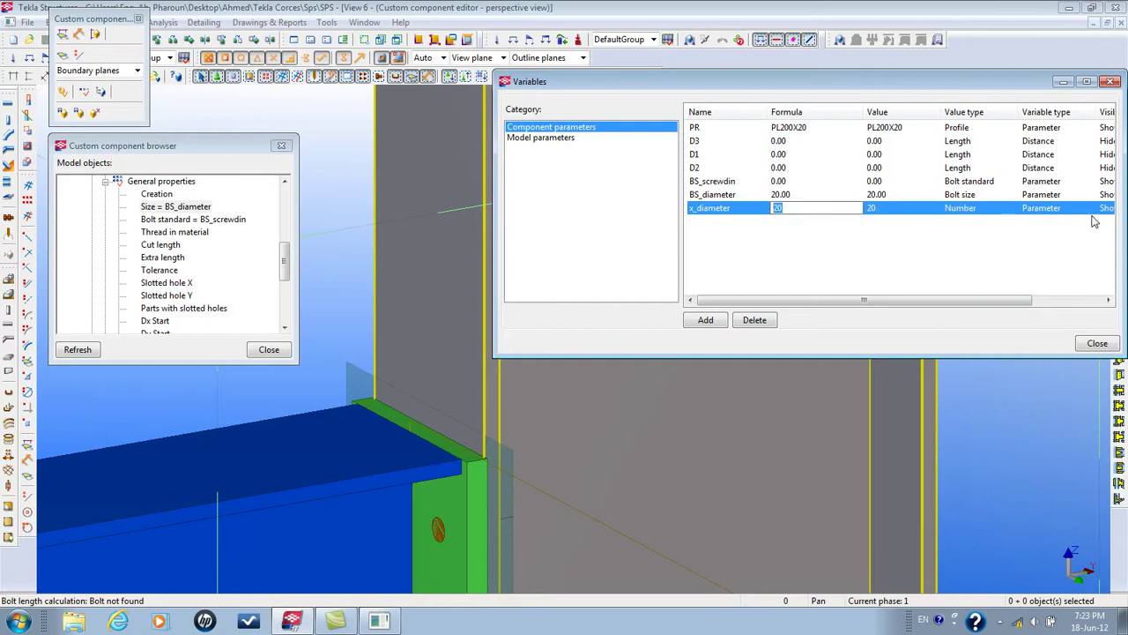
type("100")
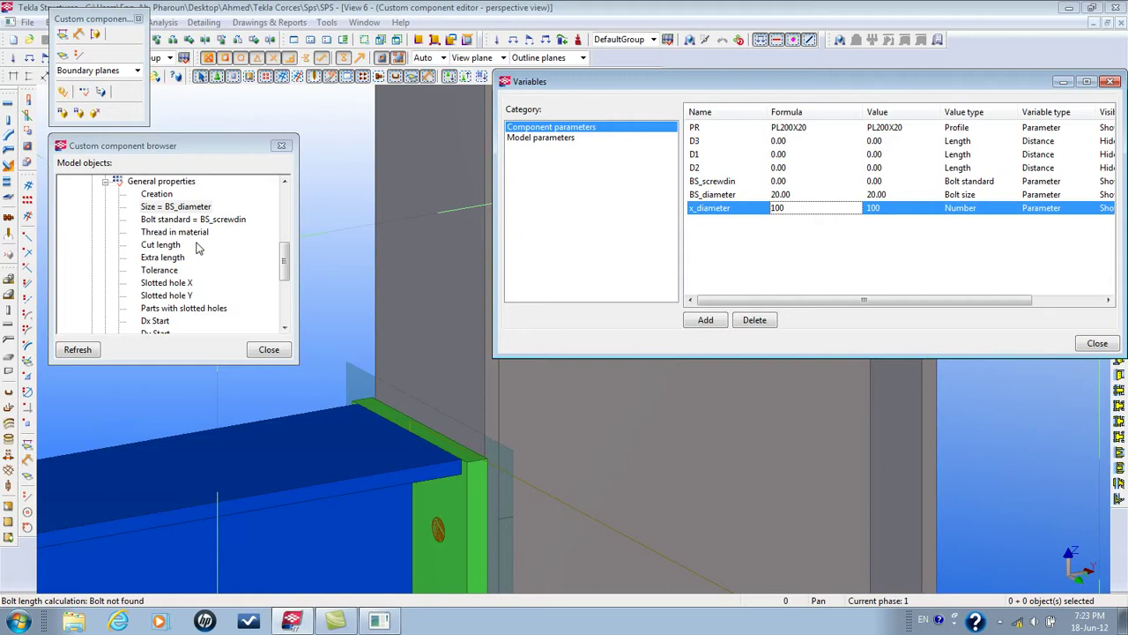
Rename x_diameter to BX and link the bolt's Bolt group distance x property to it
left_click_drag(280, 250, 290, 311)
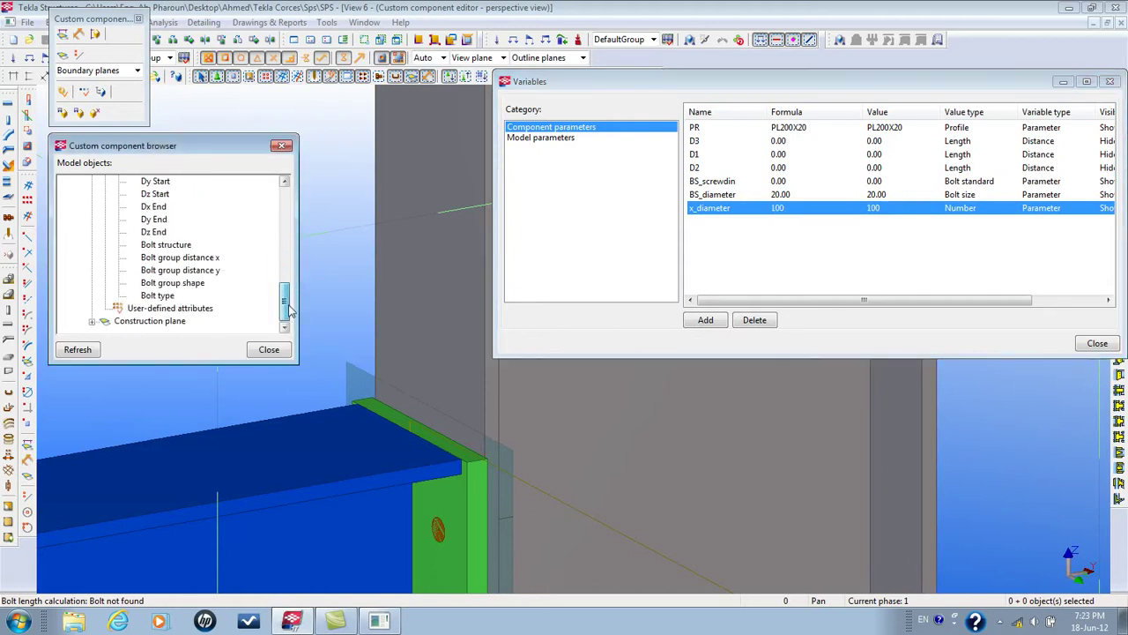
right_click(205, 259)
left_click(251, 271)
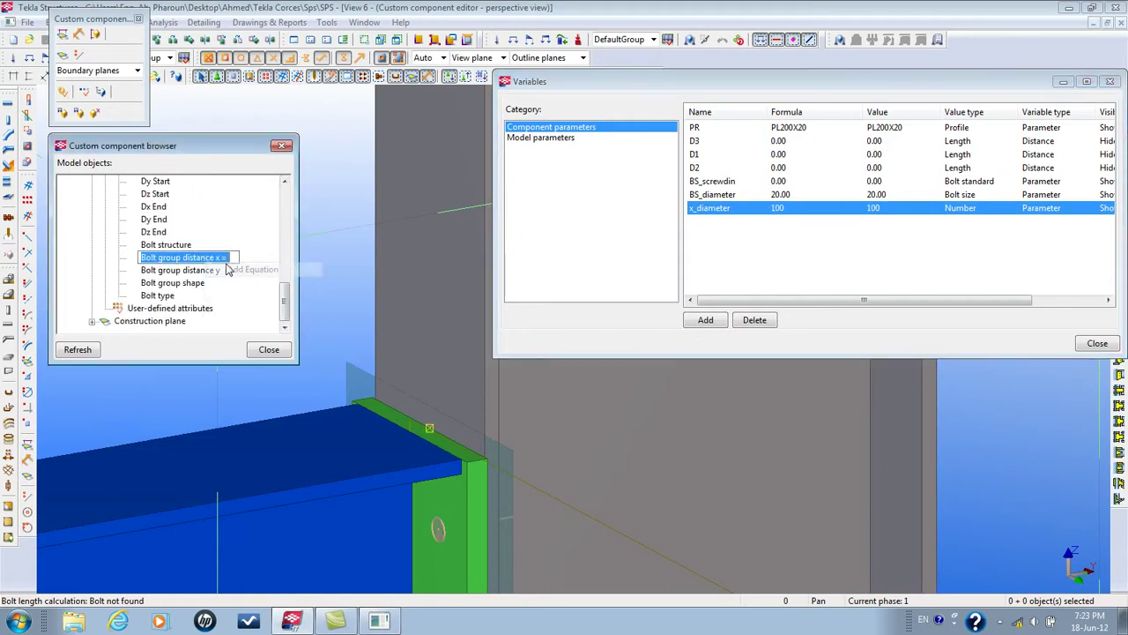
left_click(702, 215)
left_click(701, 215)
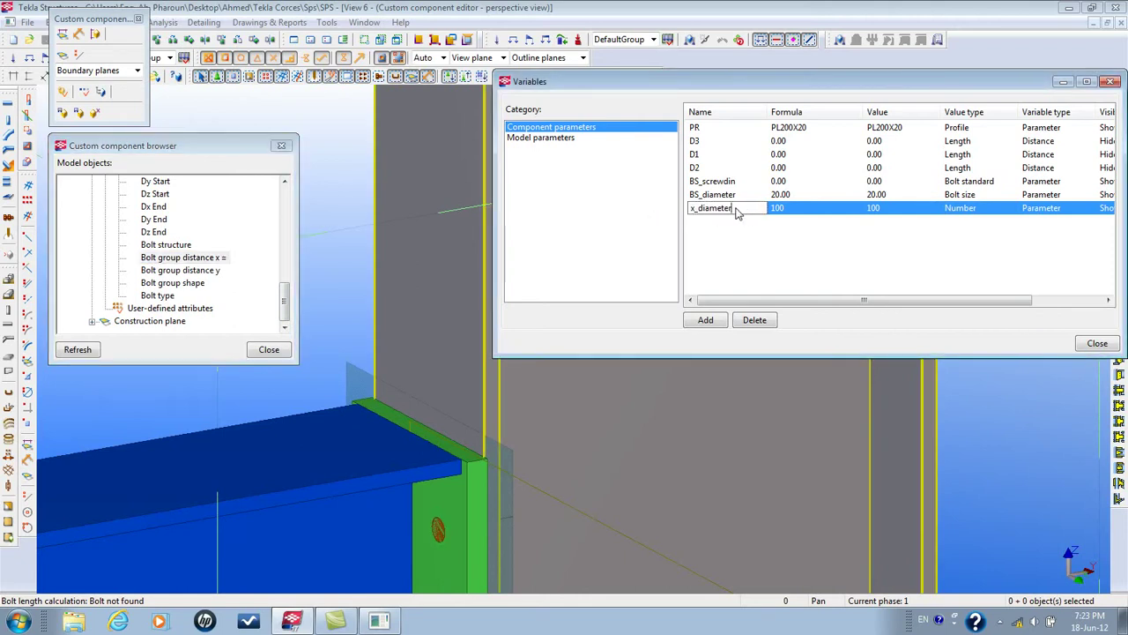
key("ctrl+a")
type("B")
left_click(231, 258)
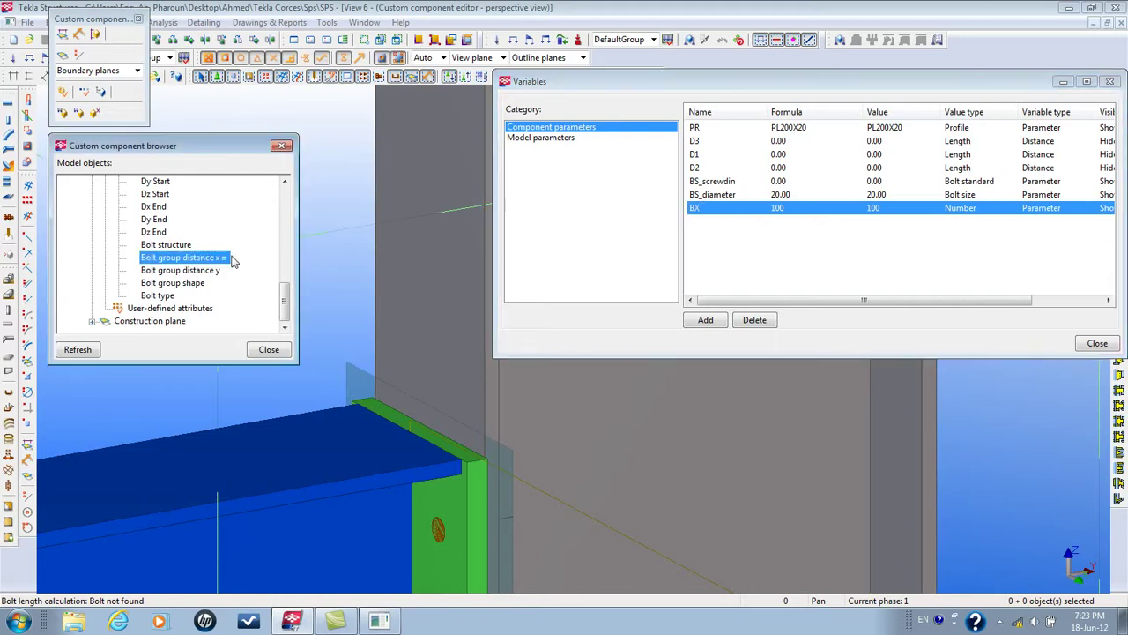
left_click(231, 259)
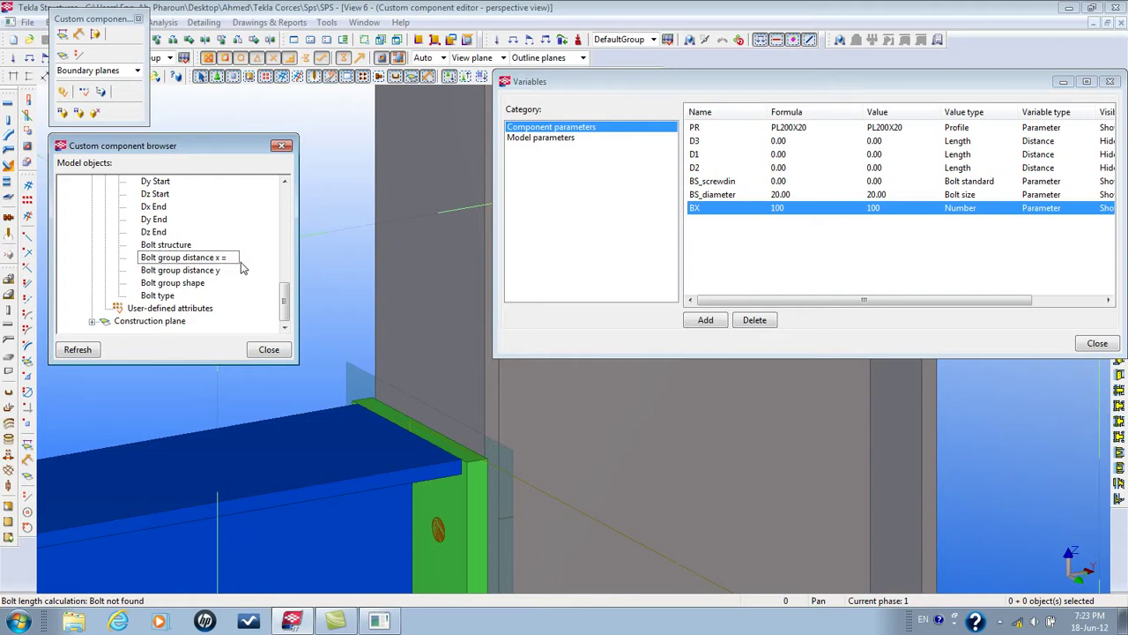
key("Return")
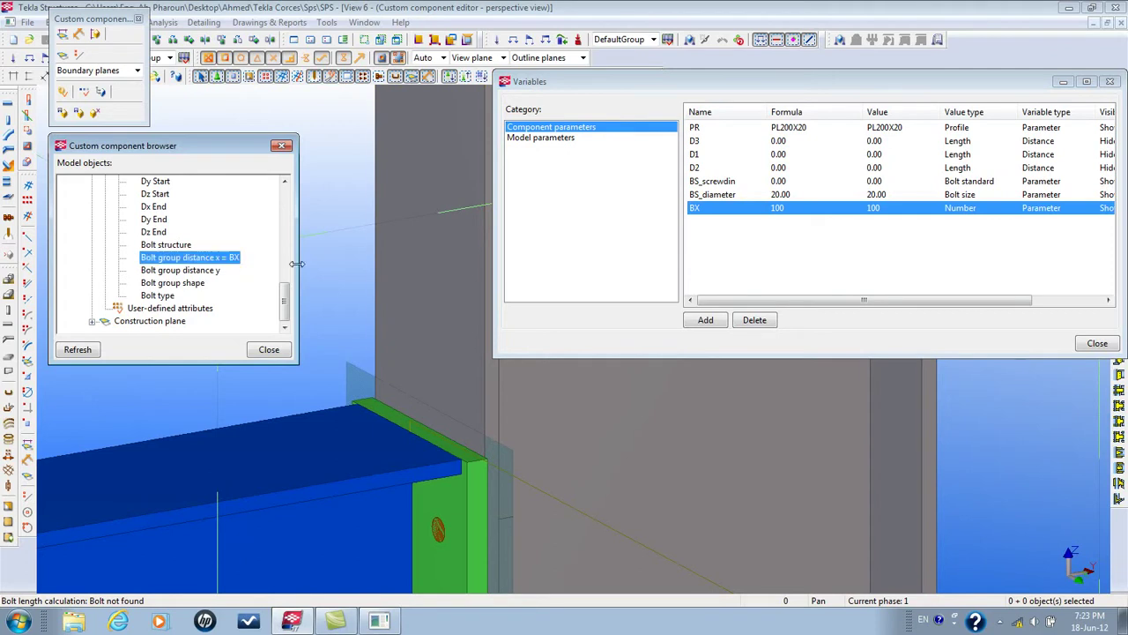
Try a BX formula of 3*75 and reduce it to 3
scroll(426, 242, "down", 5)
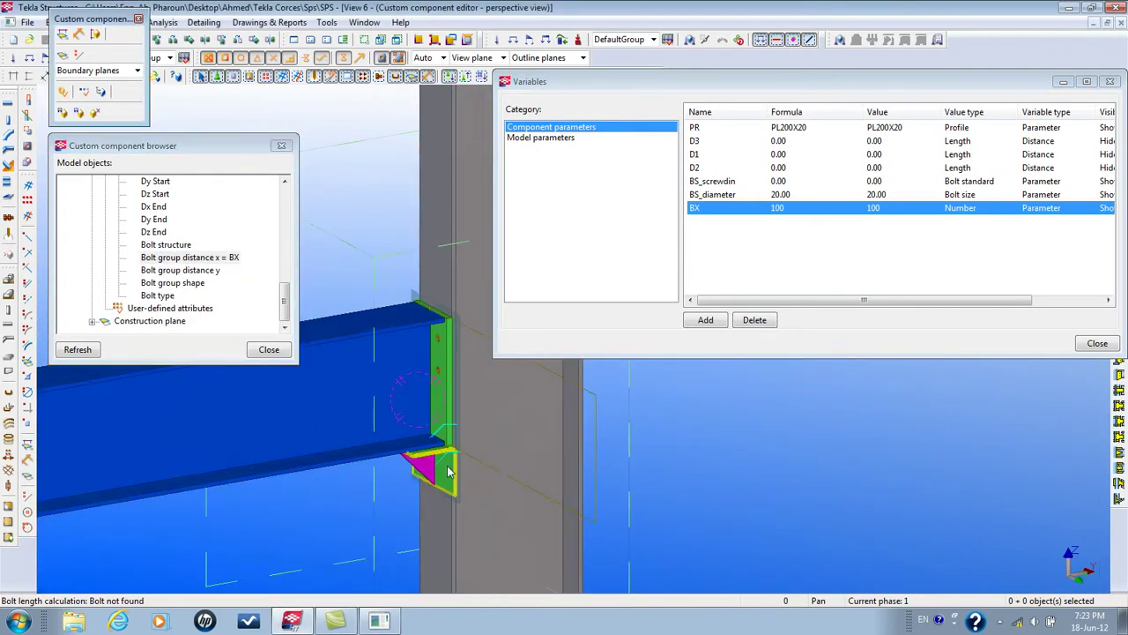
left_click(800, 208)
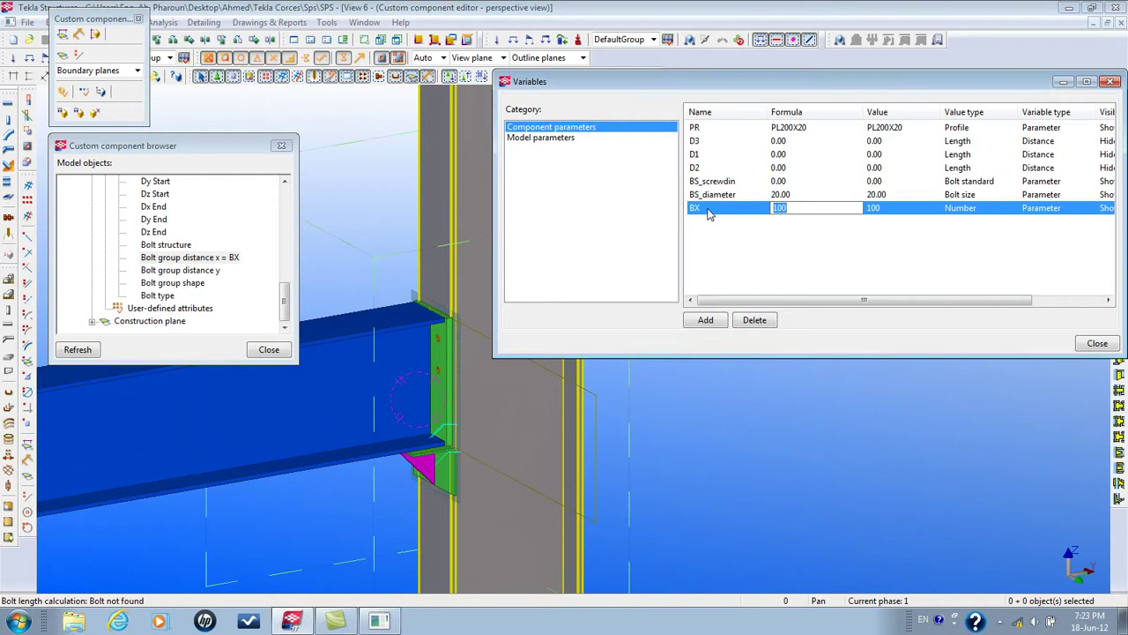
type("3*75")
key("BackSpace")
key("BackSpace")
key("BackSpace")
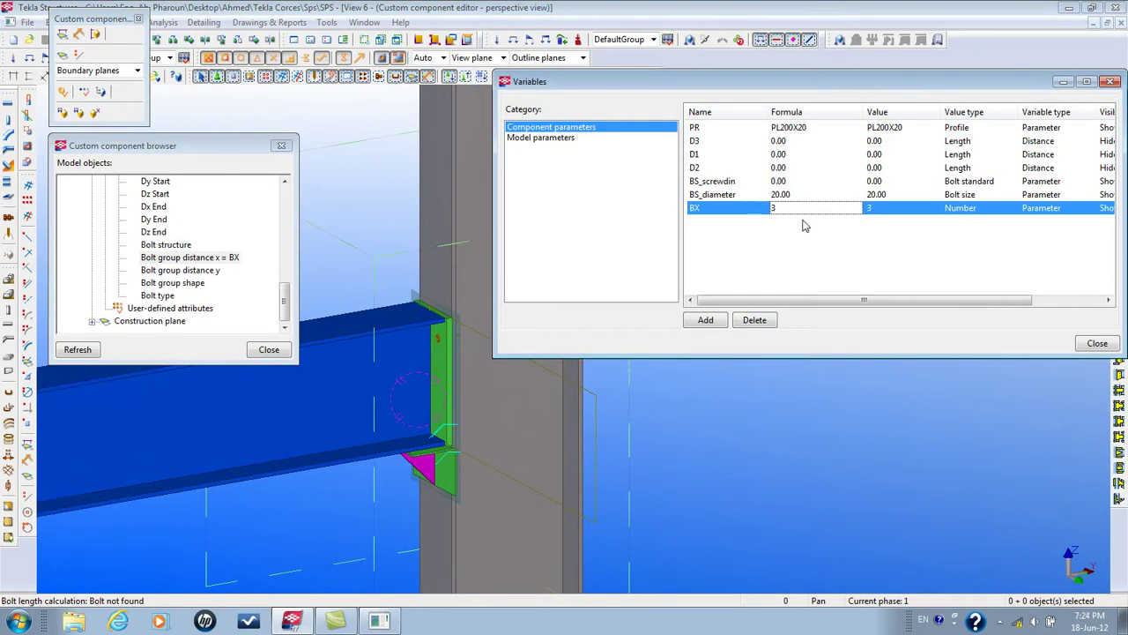
left_click_drag(789, 215, 725, 213)
key("BackSpace")
key("BackSpace")
key("BackSpace")
Change the value type of BX to Length and set its formula to 100
left_click(977, 210)
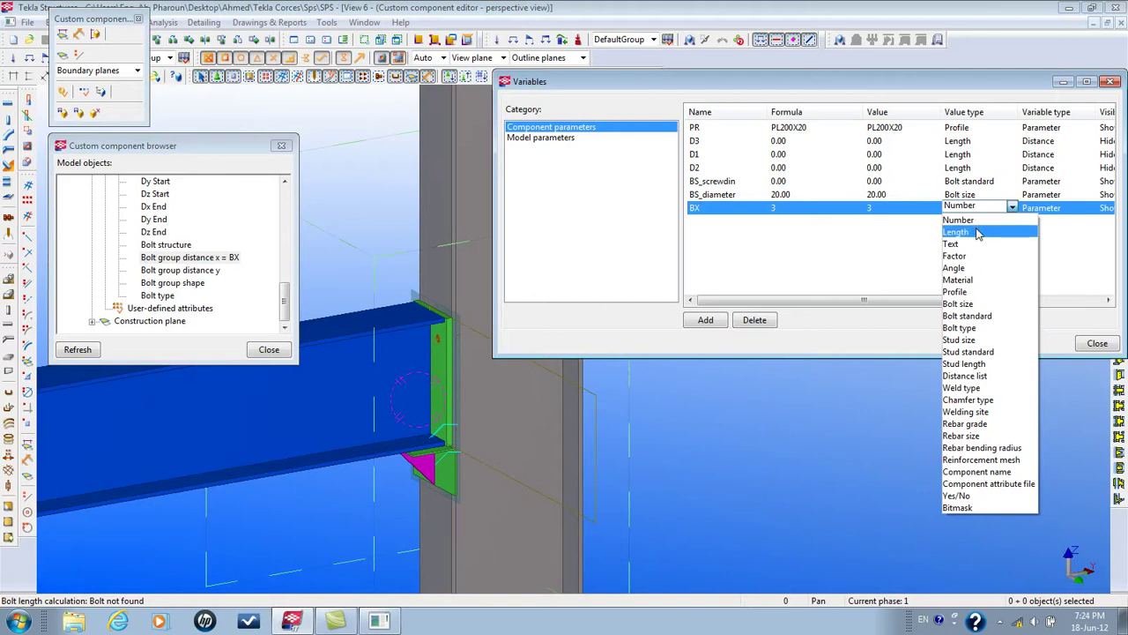
left_click(976, 232)
left_click(793, 212)
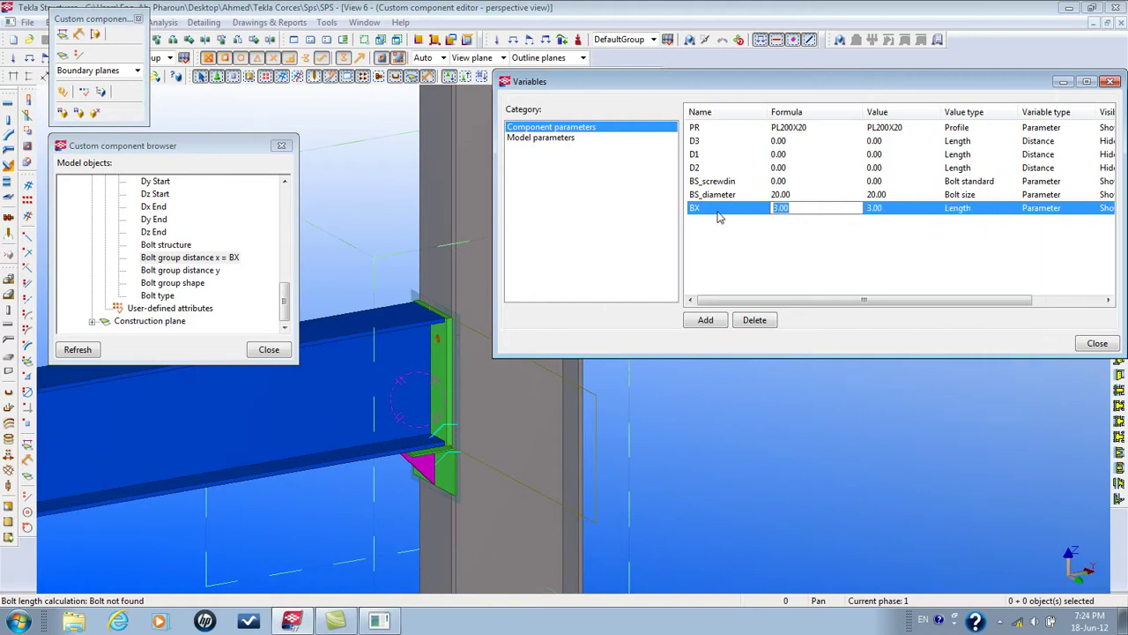
type("3*7")
key("Escape")
left_click(813, 210)
type("100")
key("Return")
Change the value type of BX to Distance list and set its formula to 3*70
left_click(974, 212)
left_click(1012, 207)
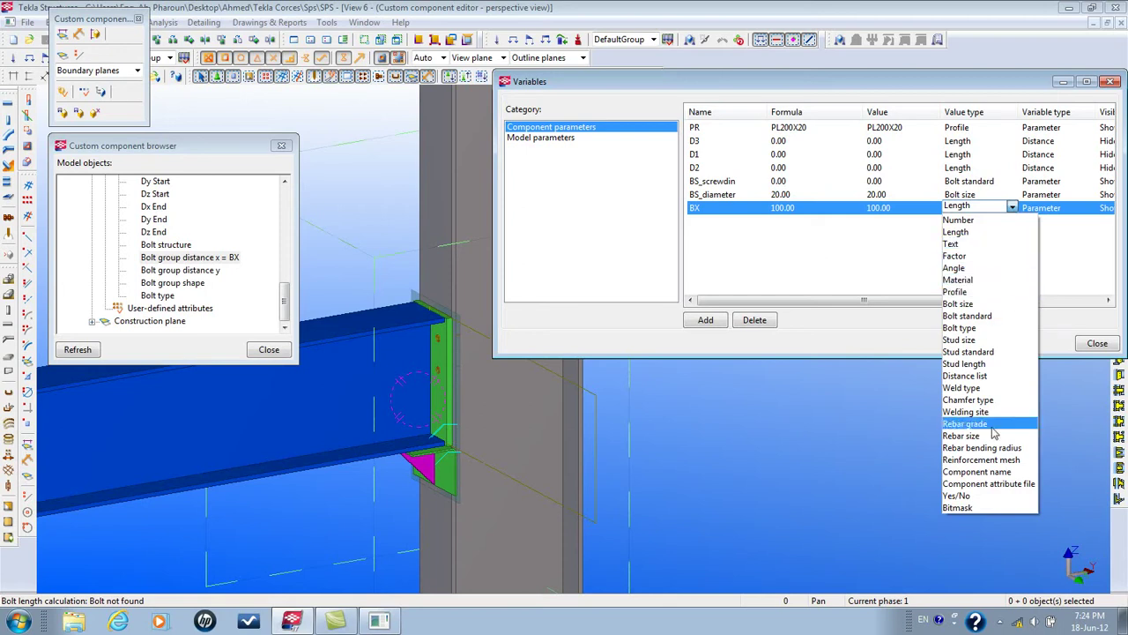
left_click(978, 378)
left_click(788, 216)
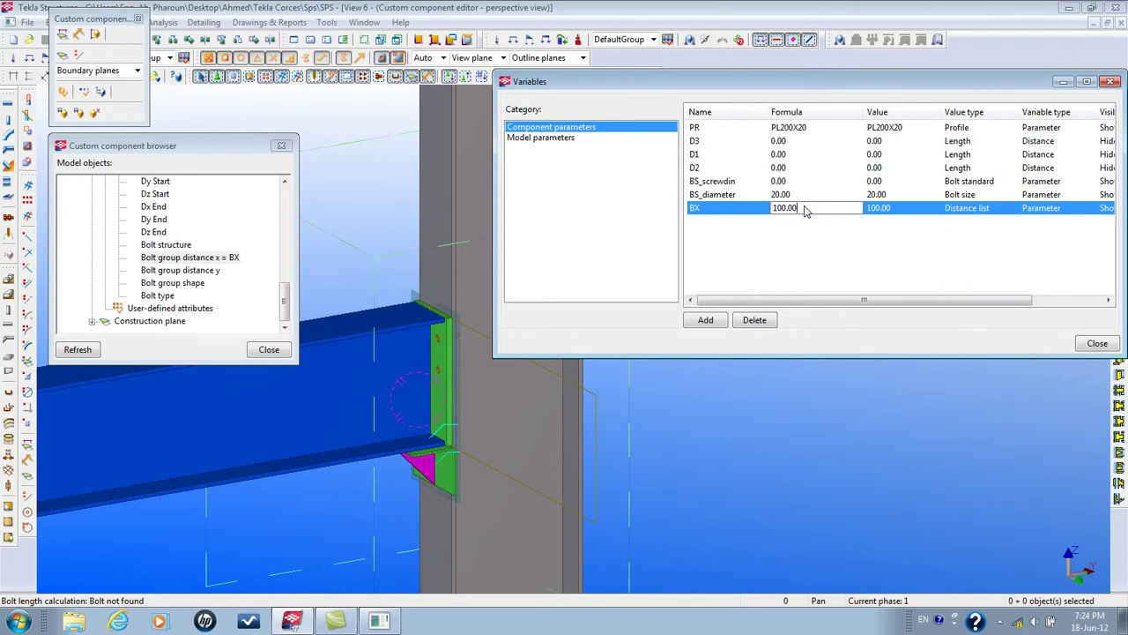
double_click(809, 209)
type("3*70")
left_click(740, 227)
Close the custom component editor, saving the changes and replacing all occurrences of SPS1 in the model
left_click(137, 20)
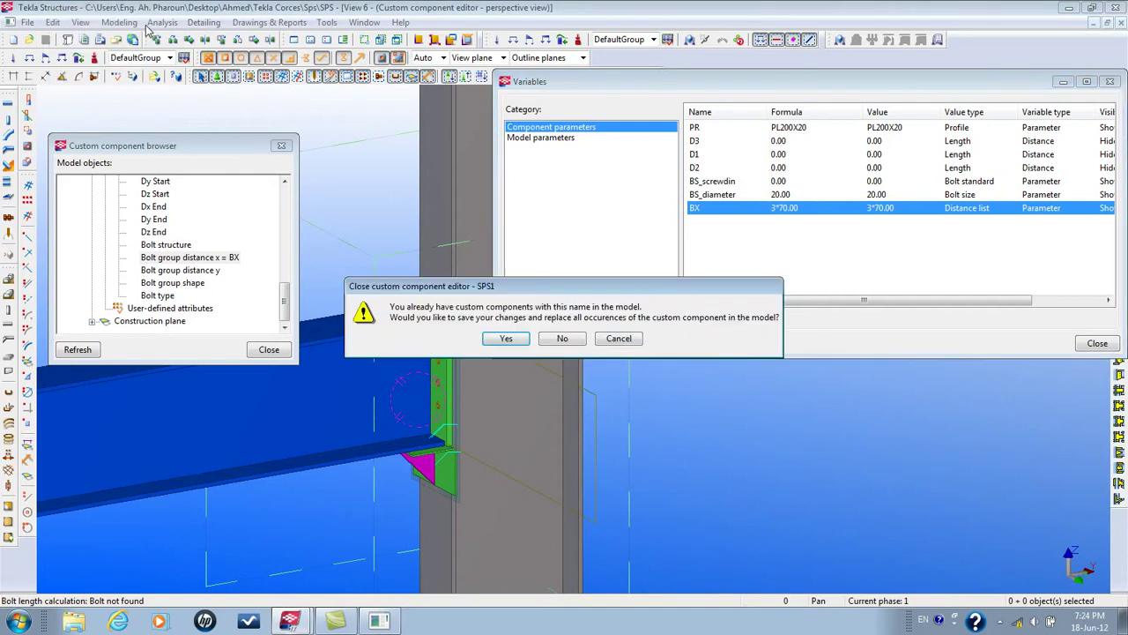
left_click(504, 338)
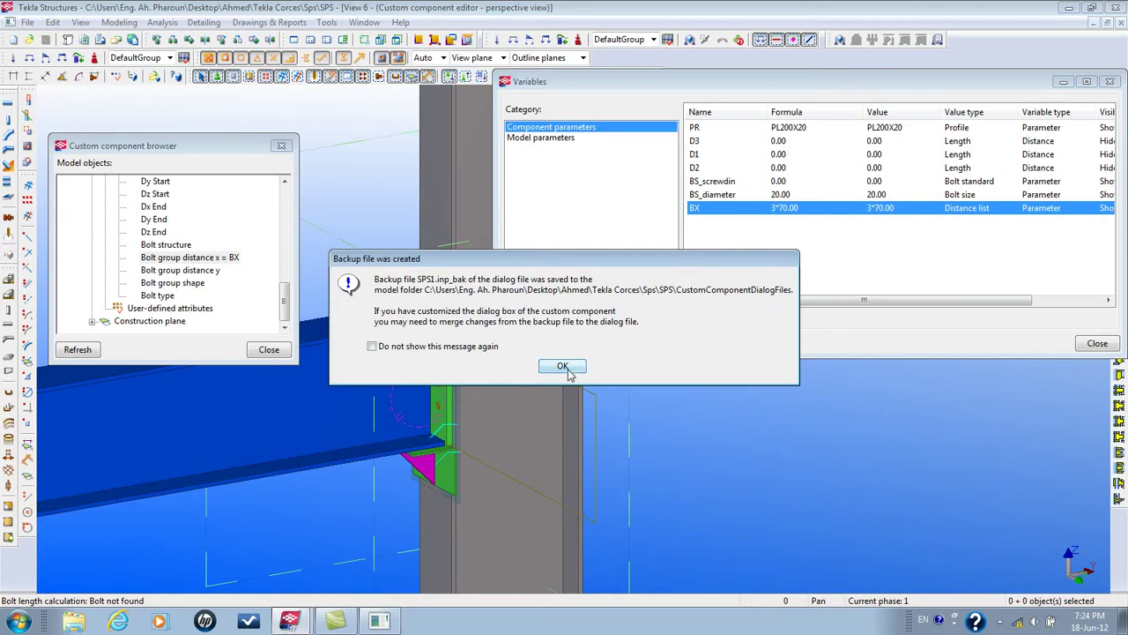
left_click(563, 365)
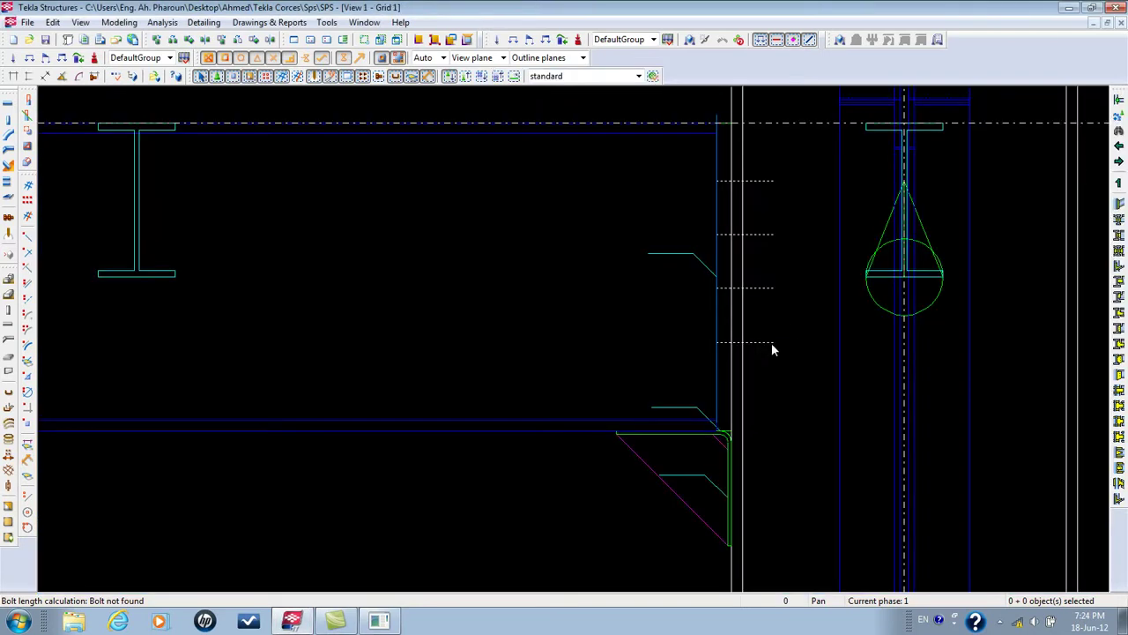
Set the placed SPS1 connection's bolt standard to 6914 and bolt size to 16, and apply the modification
double_click(769, 349)
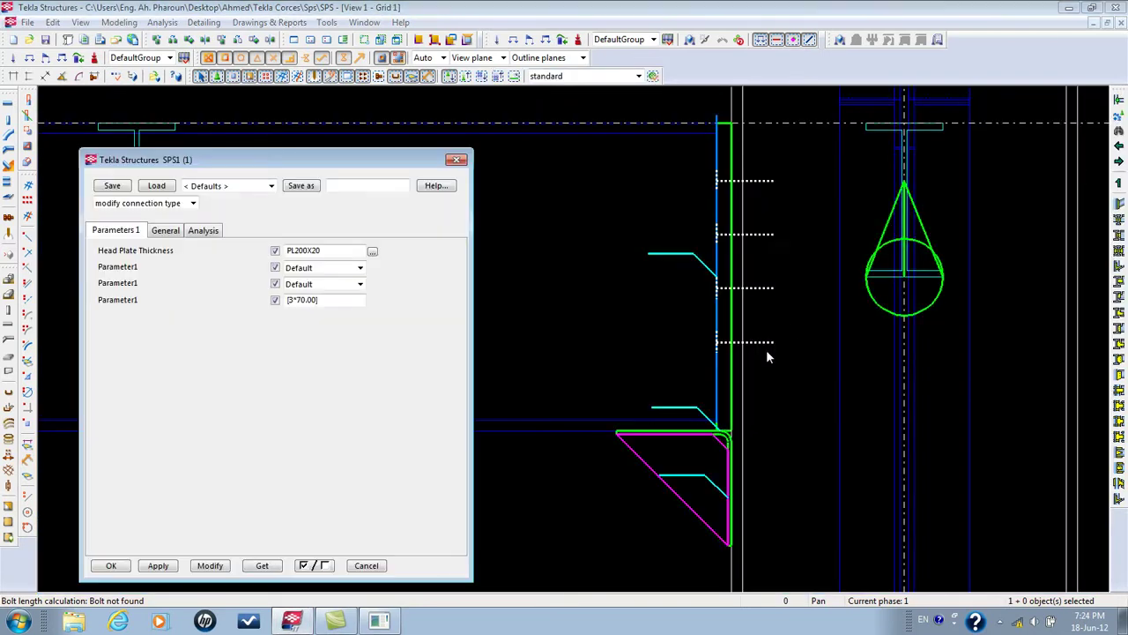
left_click(360, 273)
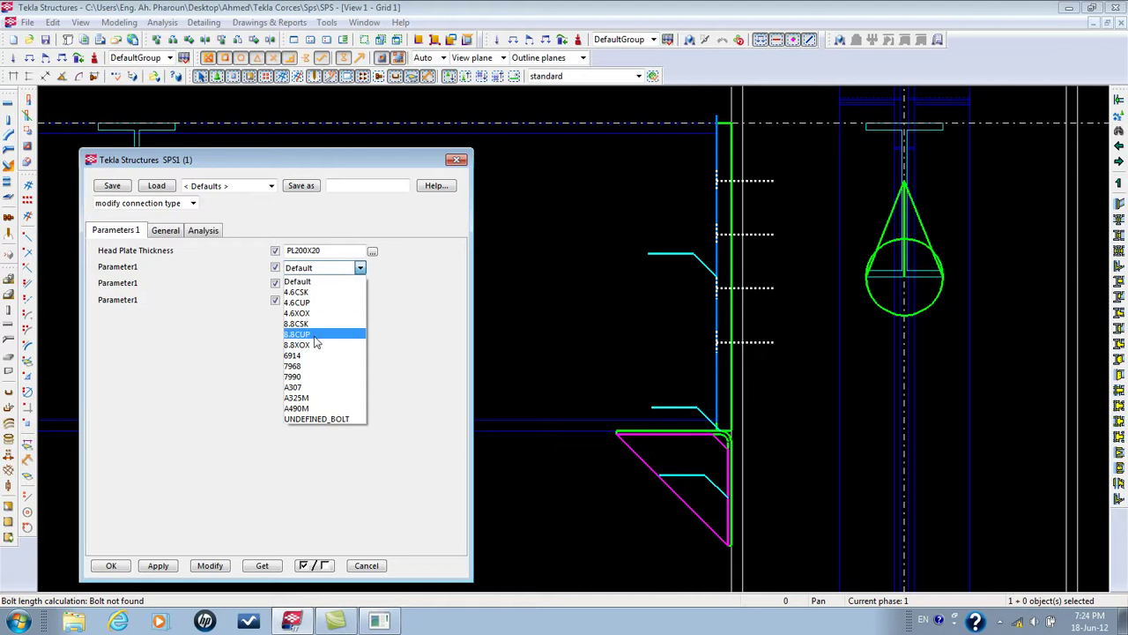
left_click(304, 356)
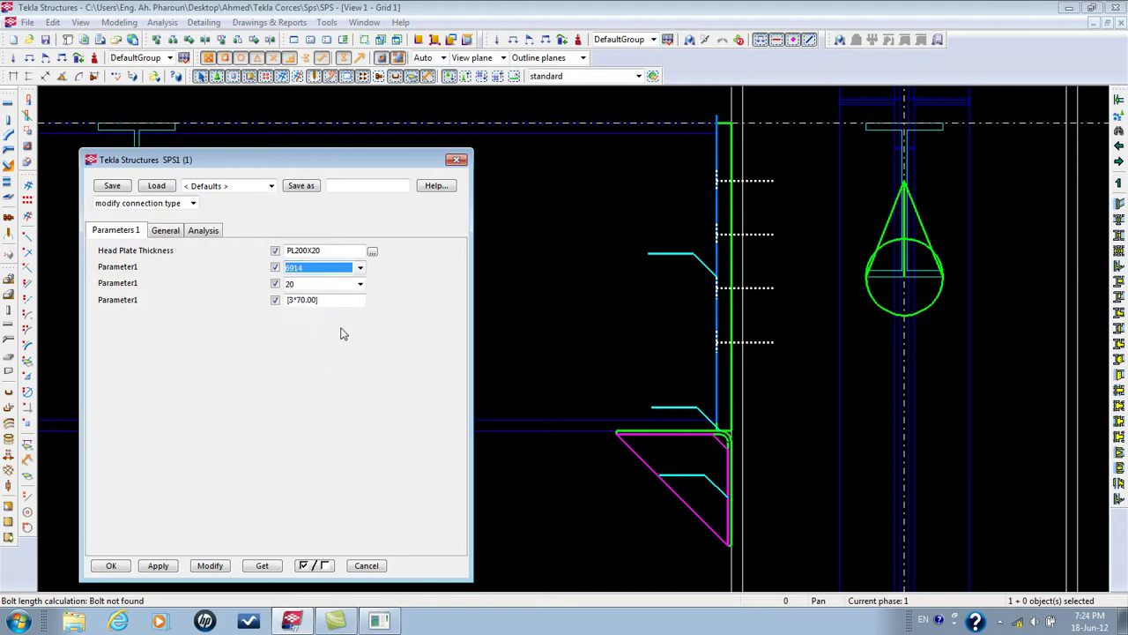
left_click(360, 283)
left_click(308, 319)
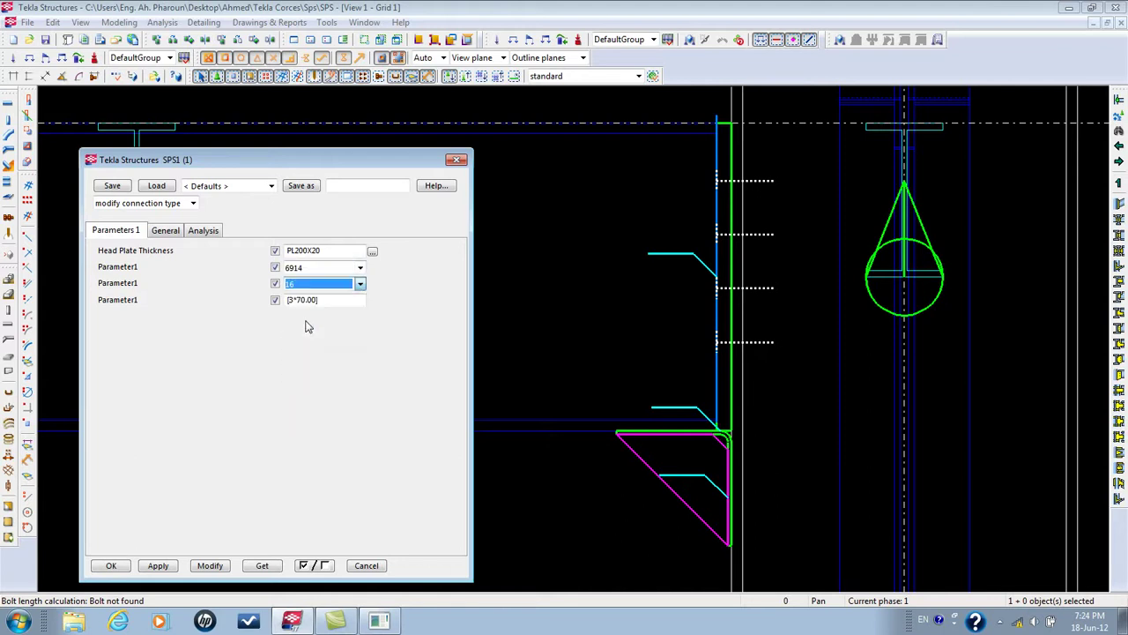
left_click(212, 568)
middle_click_drag(732, 282, 754, 288)
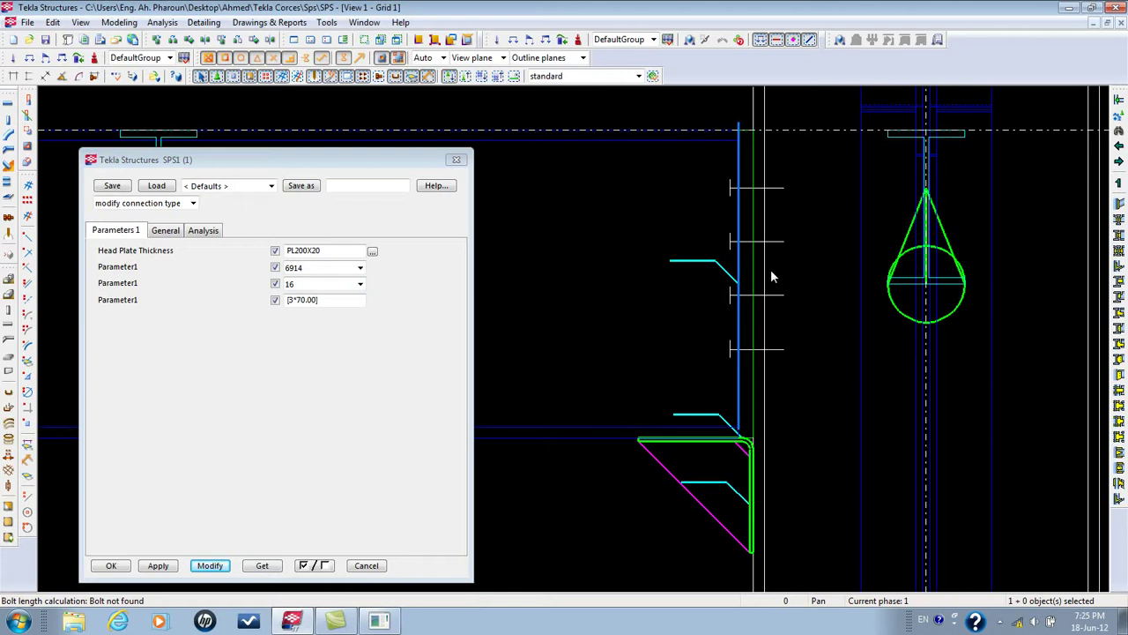
Set the connection's bolt spacing parameter to 100.00, apply the modification and close its properties
left_click(310, 298)
left_click_drag(324, 300, 189, 310)
type("1")
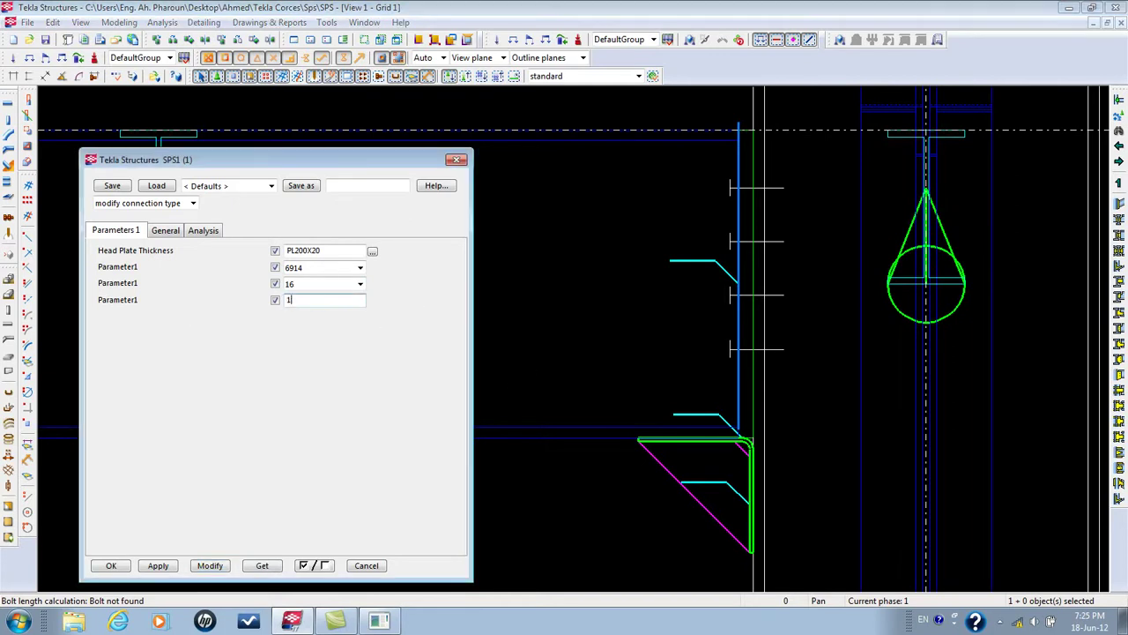
type("00.00")
left_click(210, 565)
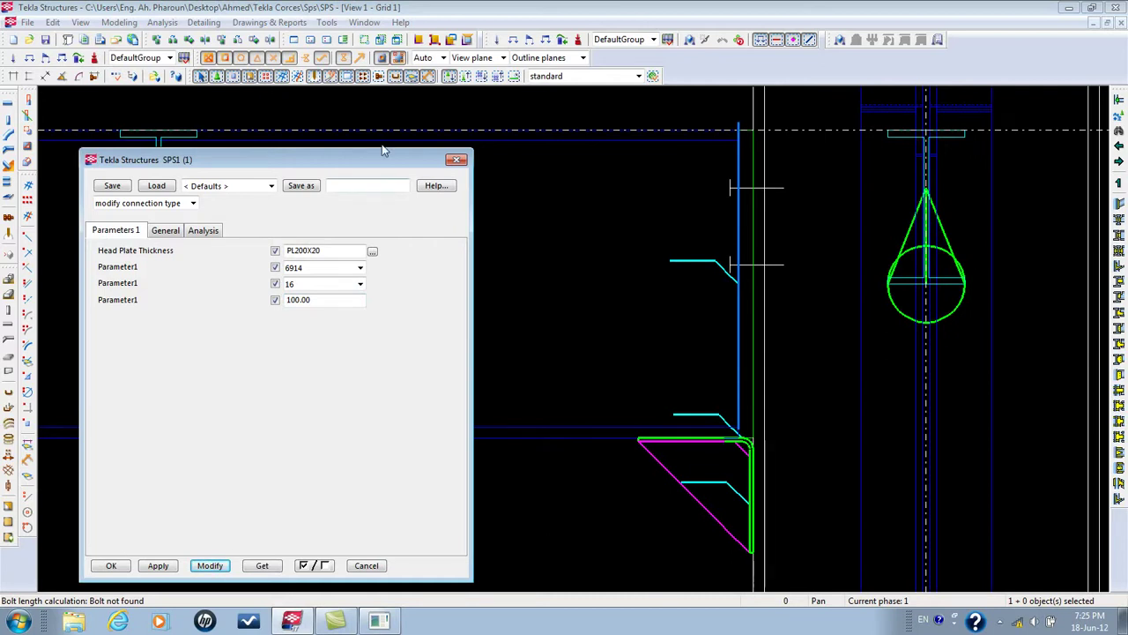
left_click(457, 159)
Reopen the SPS1 connection in the custom component editor and display the full variables table including the dialog labels
right_click(780, 269)
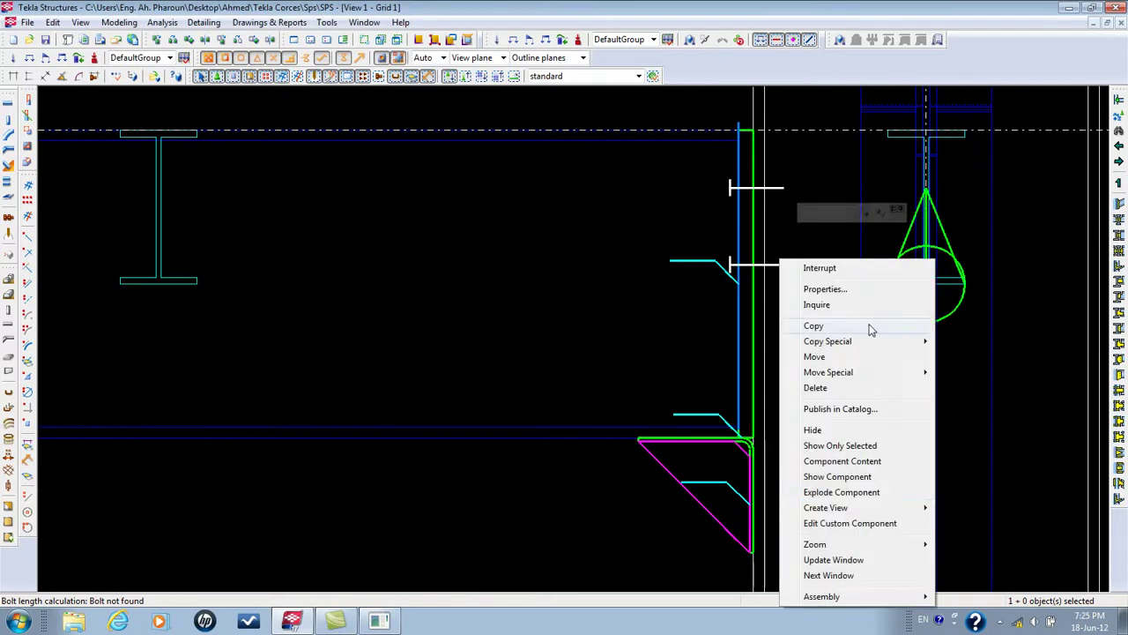
left_click(852, 522)
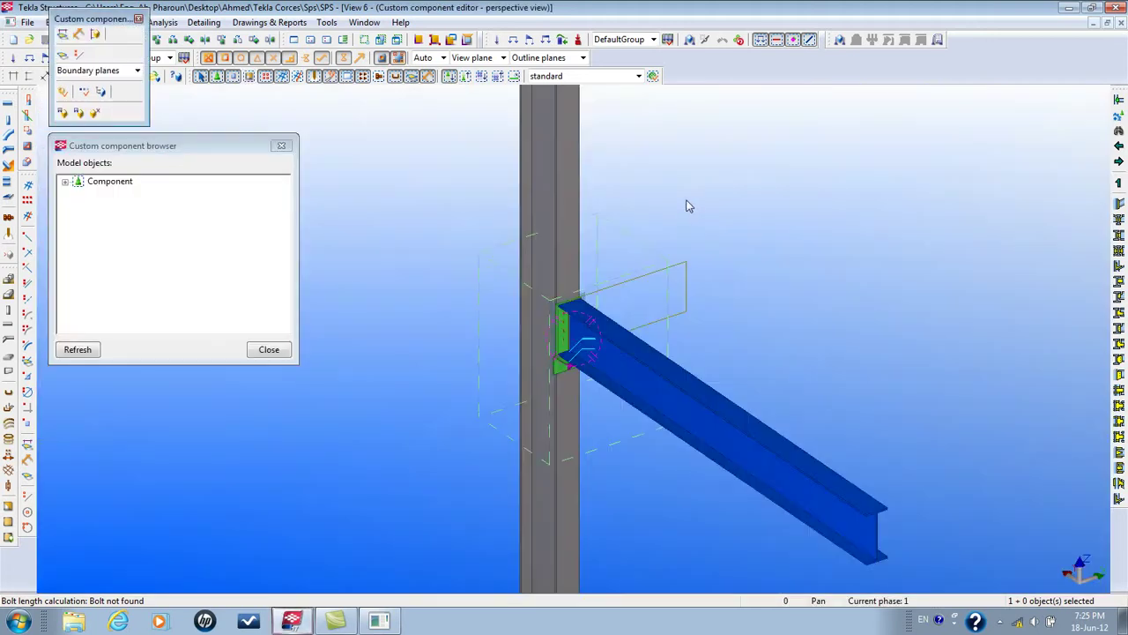
left_click(84, 93)
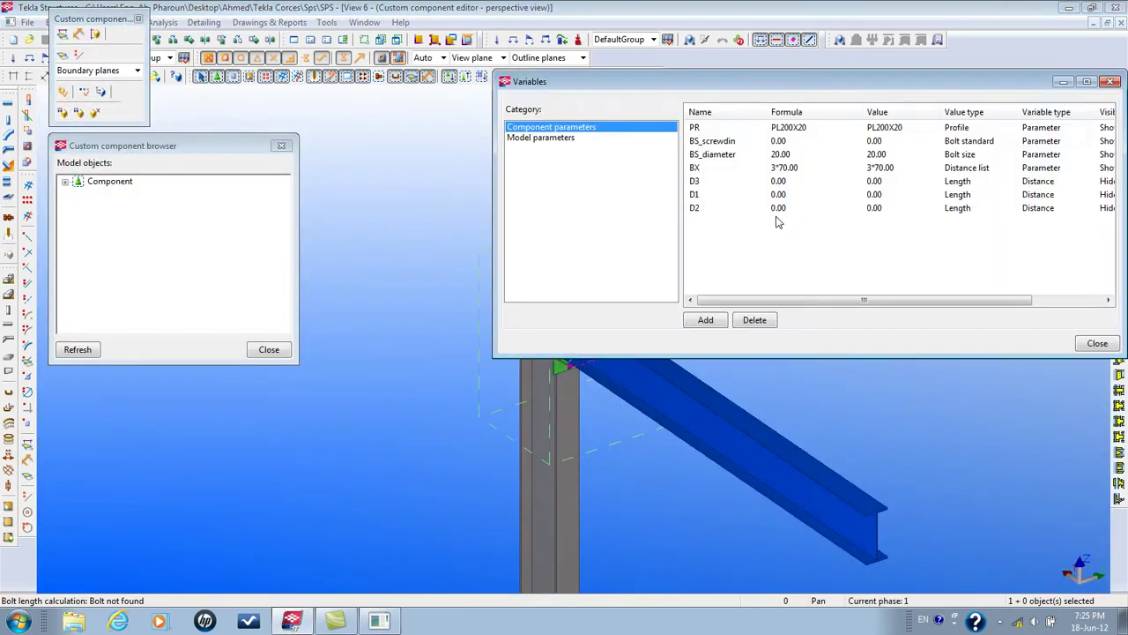
left_click_drag(852, 300, 881, 302)
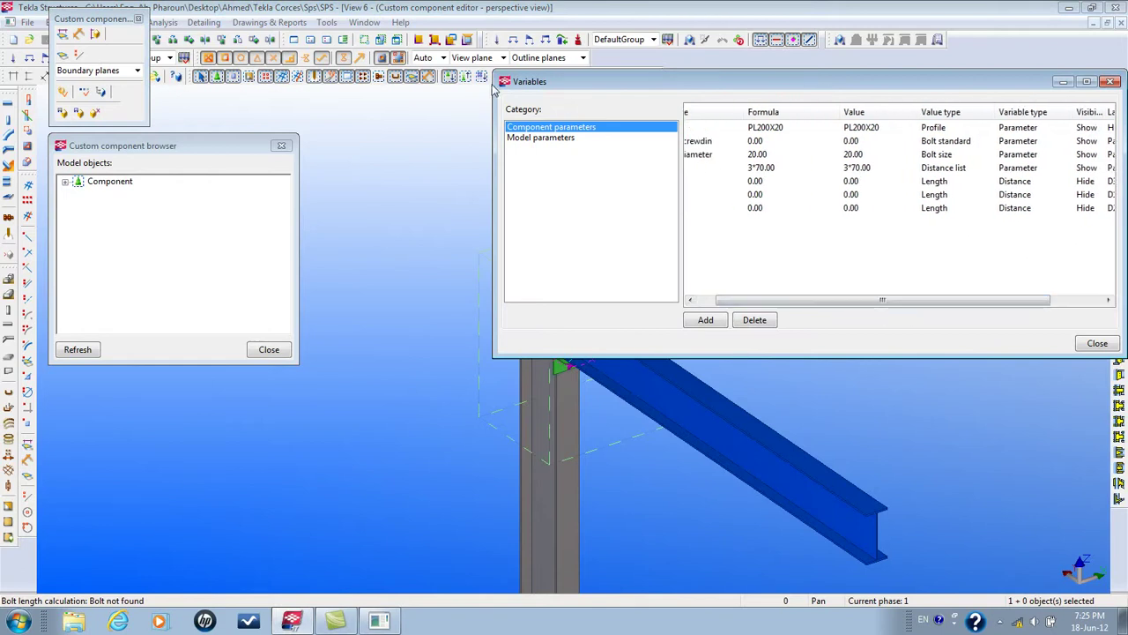
left_click_drag(491, 82, 279, 82)
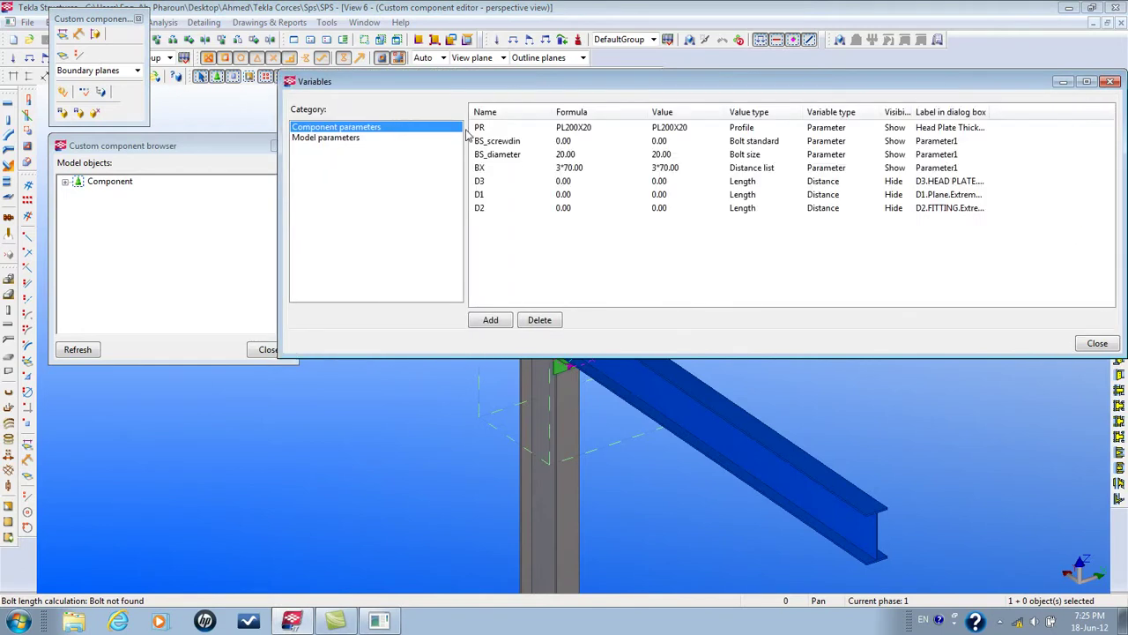
Label BS_screwdin as "Bolt Standared" and BS_diameter as "Bolt Diameter" for the component's dialog box
left_click(949, 143)
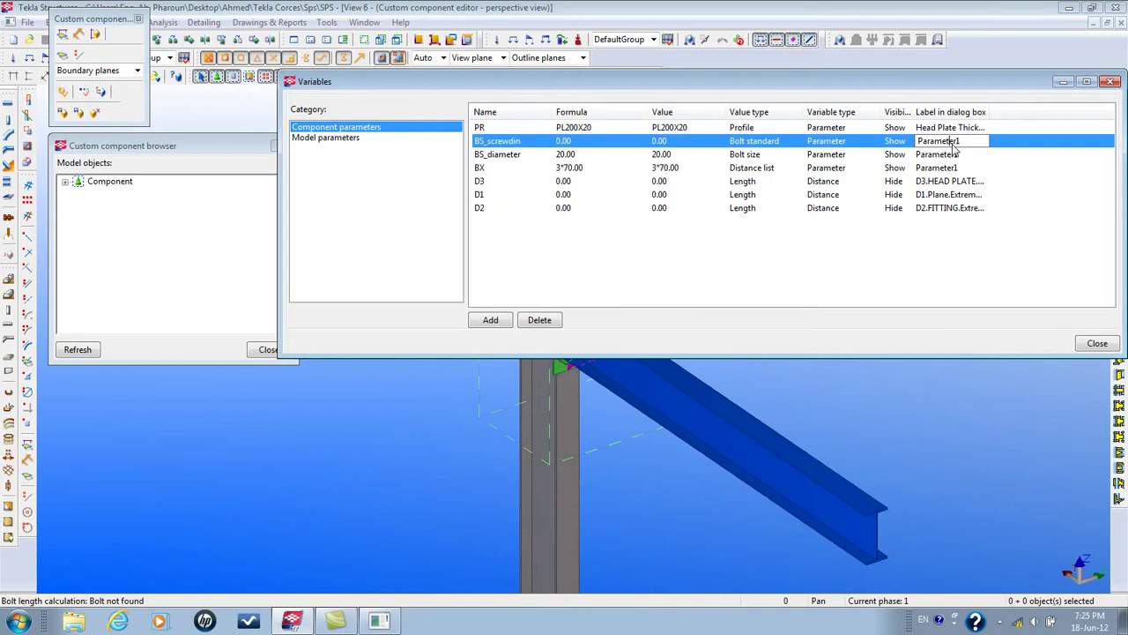
left_click(970, 143)
type("Bolt Standard")
left_click(1086, 156)
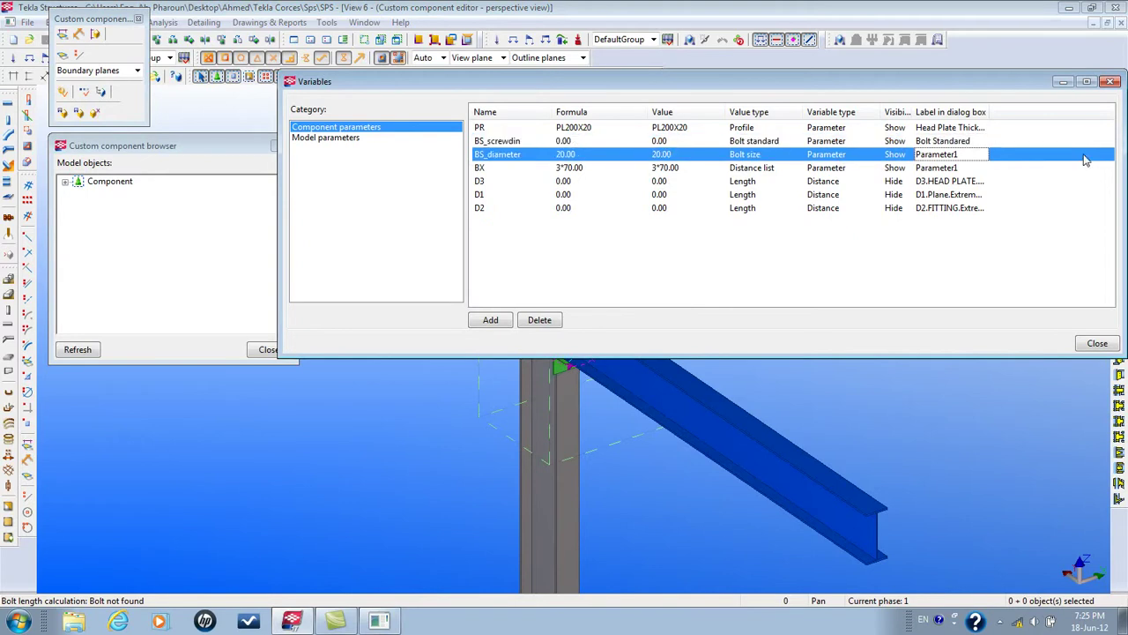
double_click(959, 156)
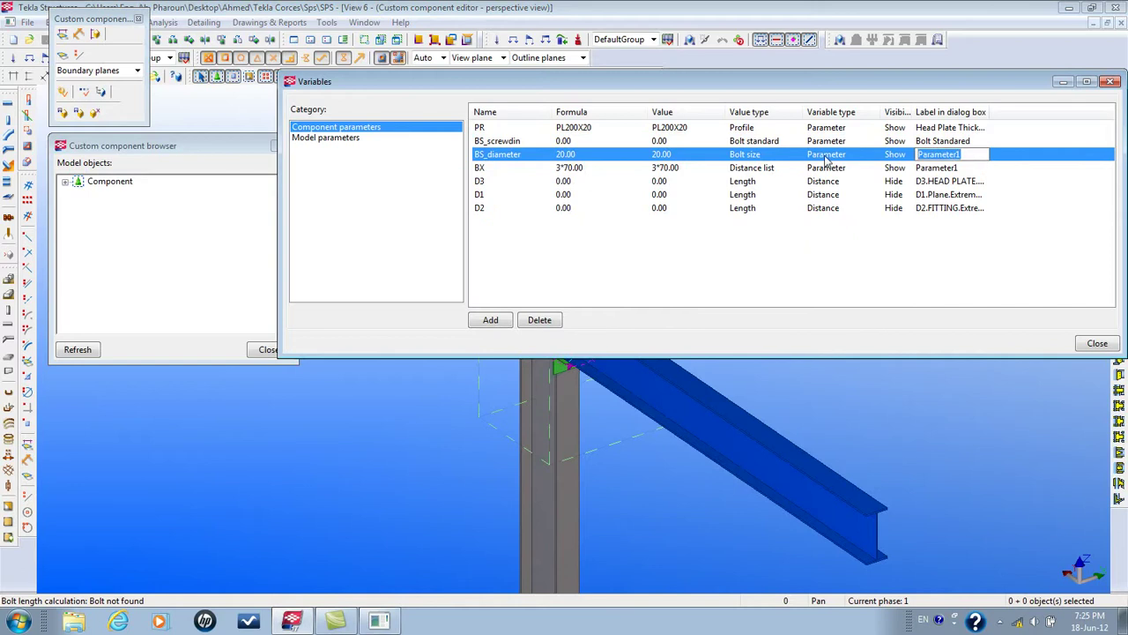
type("Bolt Diameter")
key("Return")
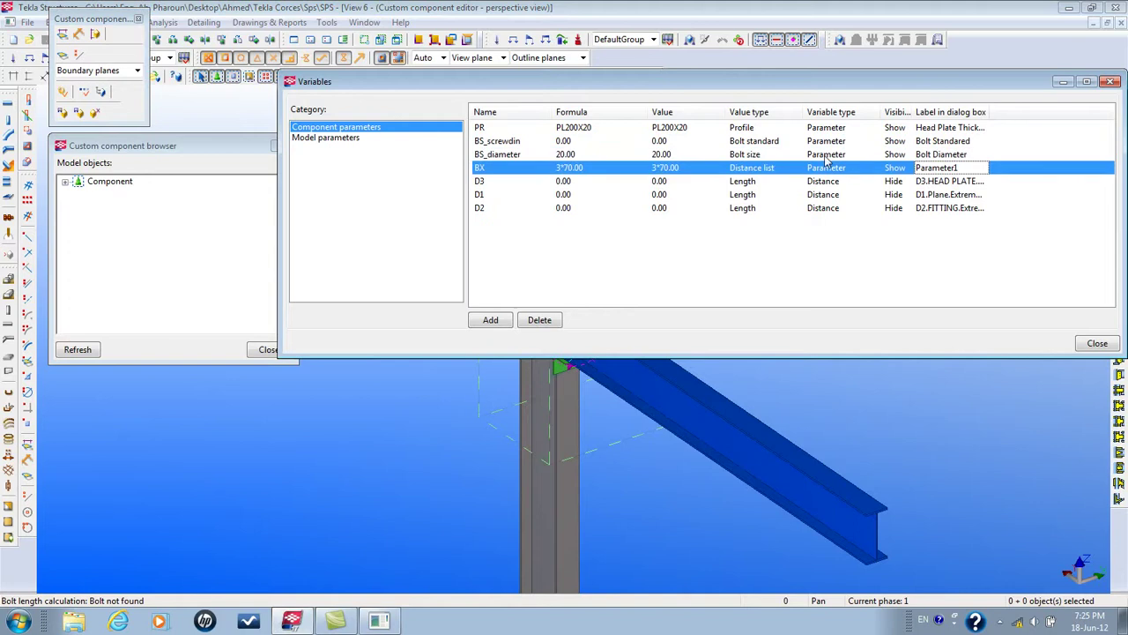
Set the dialog box label of BX to "X Bolt Distance"
left_click(970, 167)
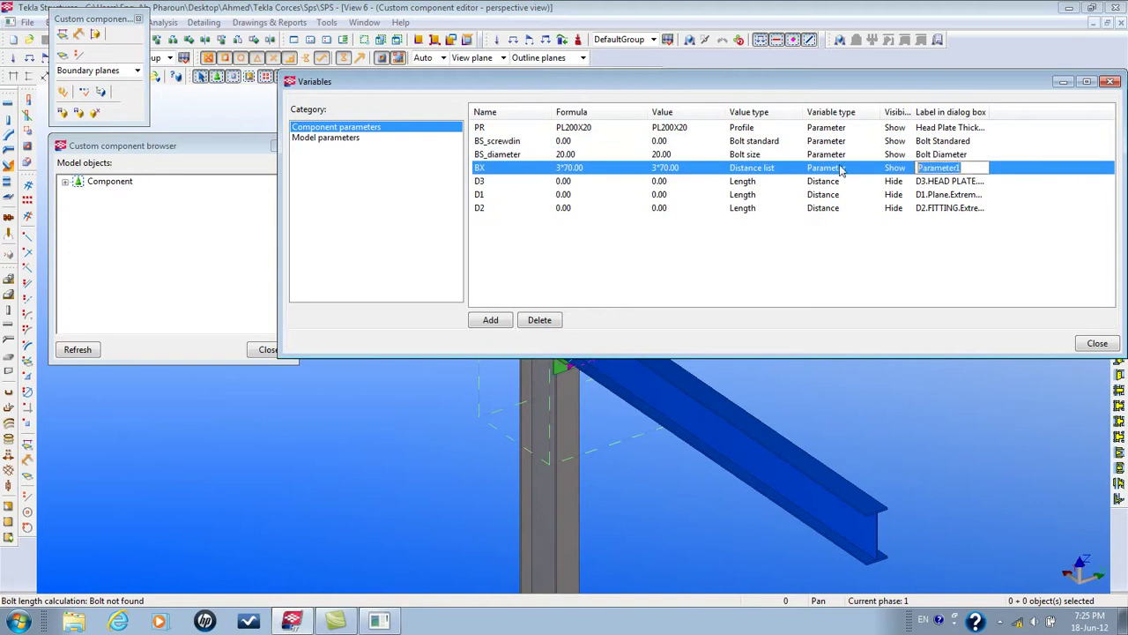
type("Bolt distance")
left_click(919, 168)
type("X")
left_click(942, 168)
key("Delete")
key("Delete")
type("D")
Save the edited component over all its occurrences and check the parameter labels in the placed connection's properties
left_click(1102, 347)
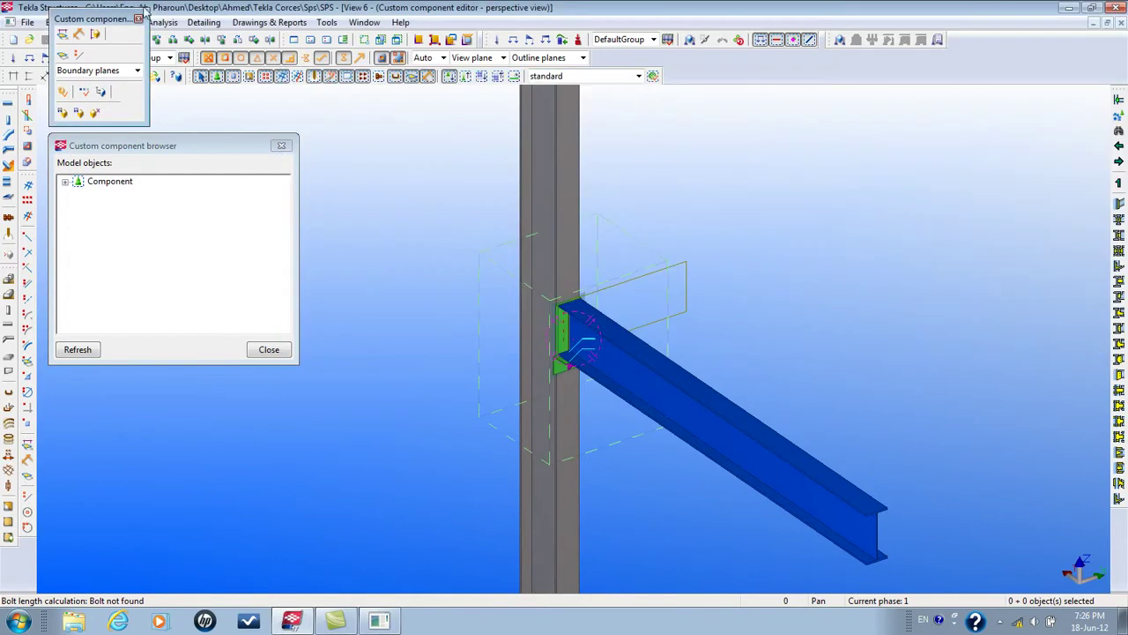
left_click(138, 18)
left_click(506, 339)
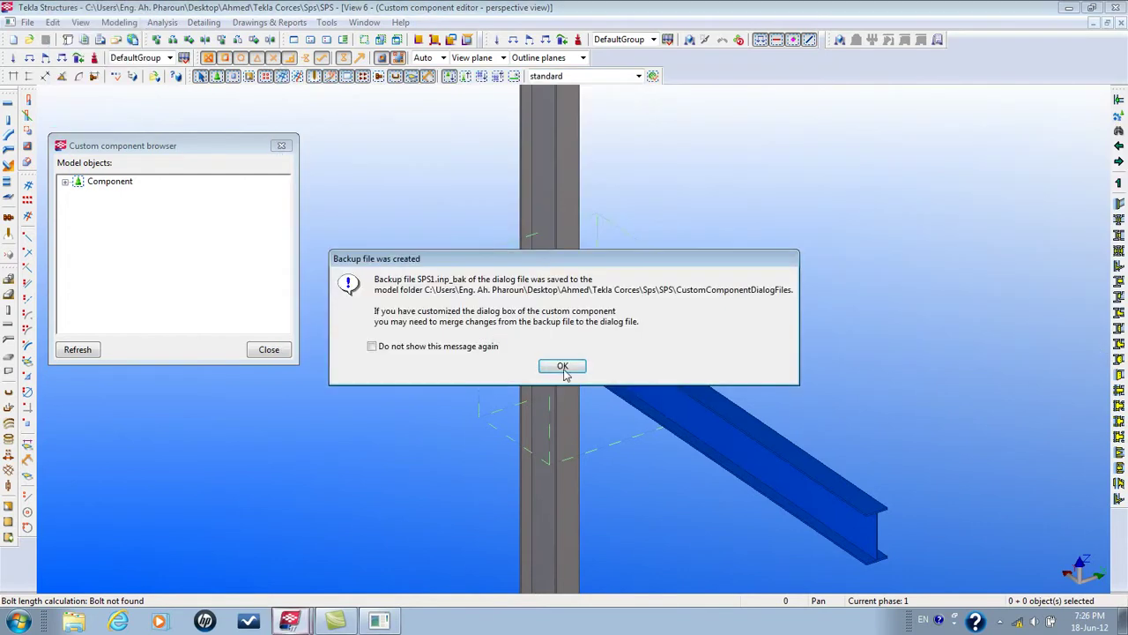
left_click(565, 370)
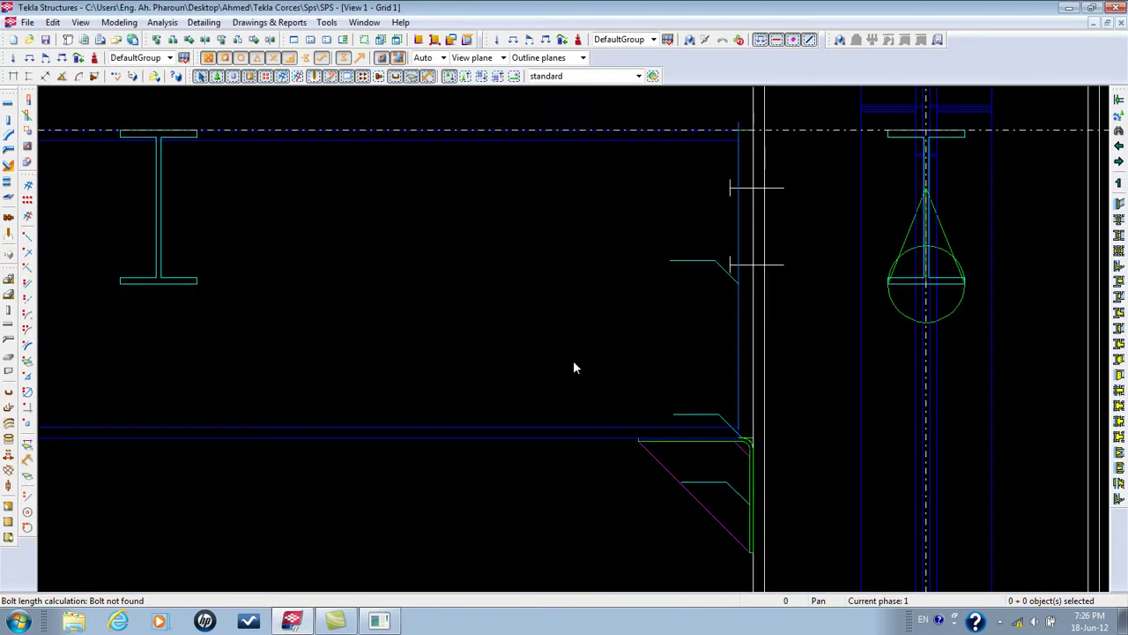
double_click(776, 270)
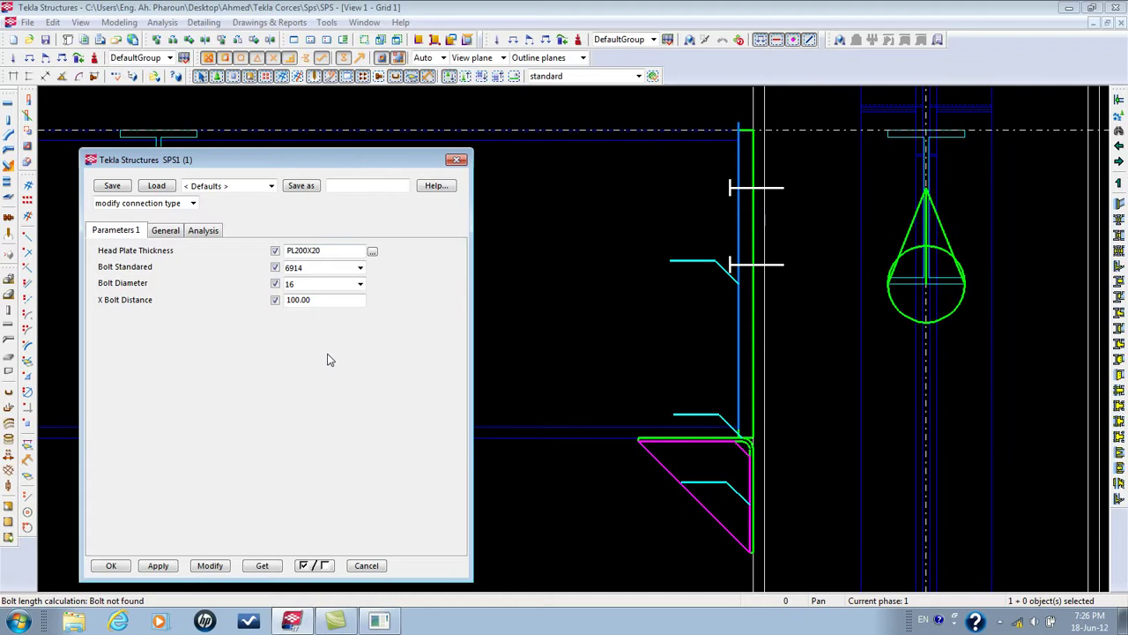
left_click(456, 160)
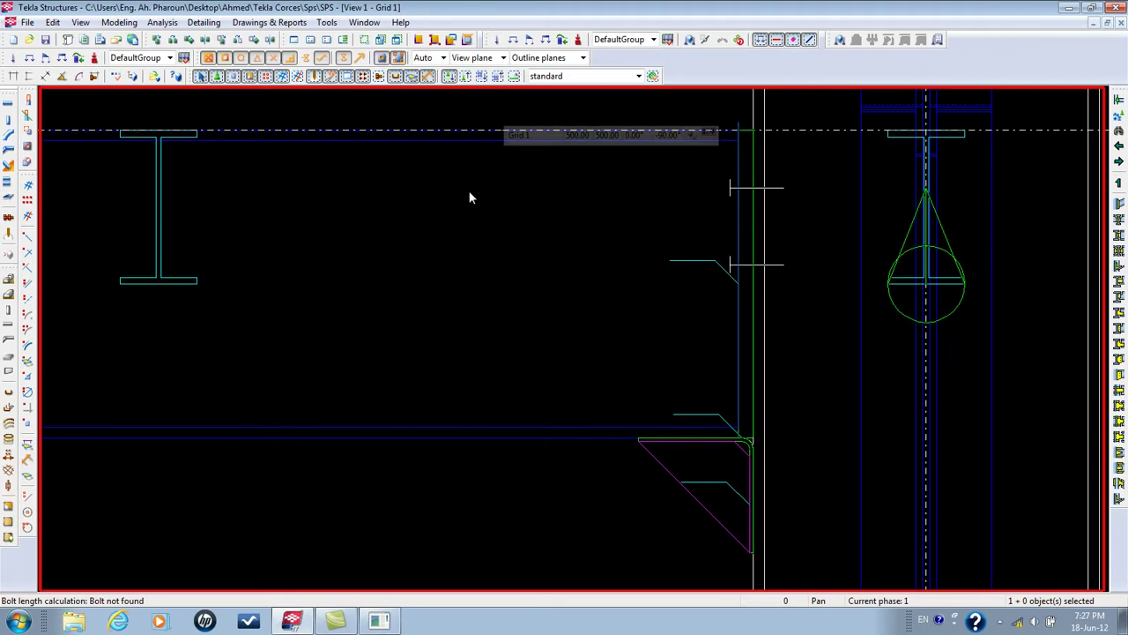
Examine the picture and plate settings of the End plate (144) connection from the component catalog as a reference
key("ctrl+f")
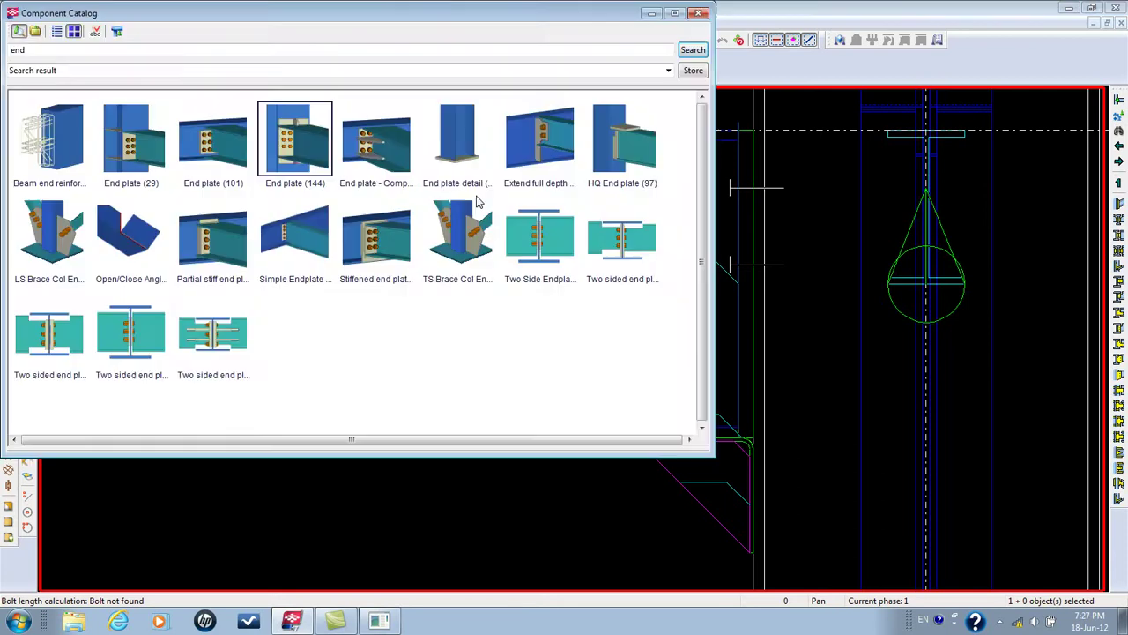
double_click(285, 145)
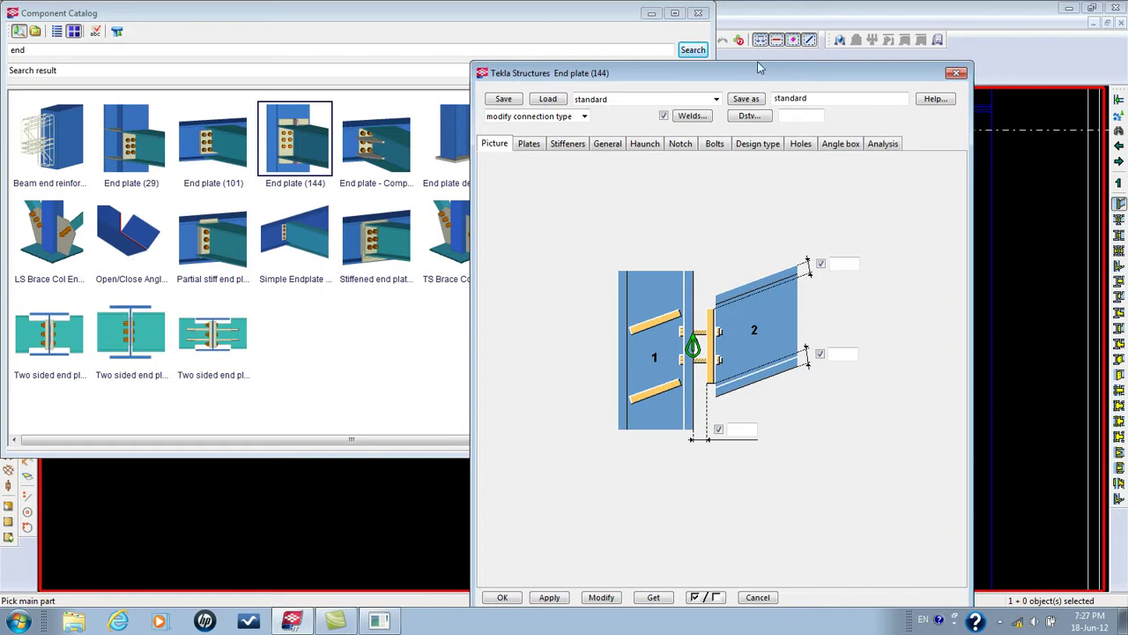
left_click_drag(758, 67, 571, 7)
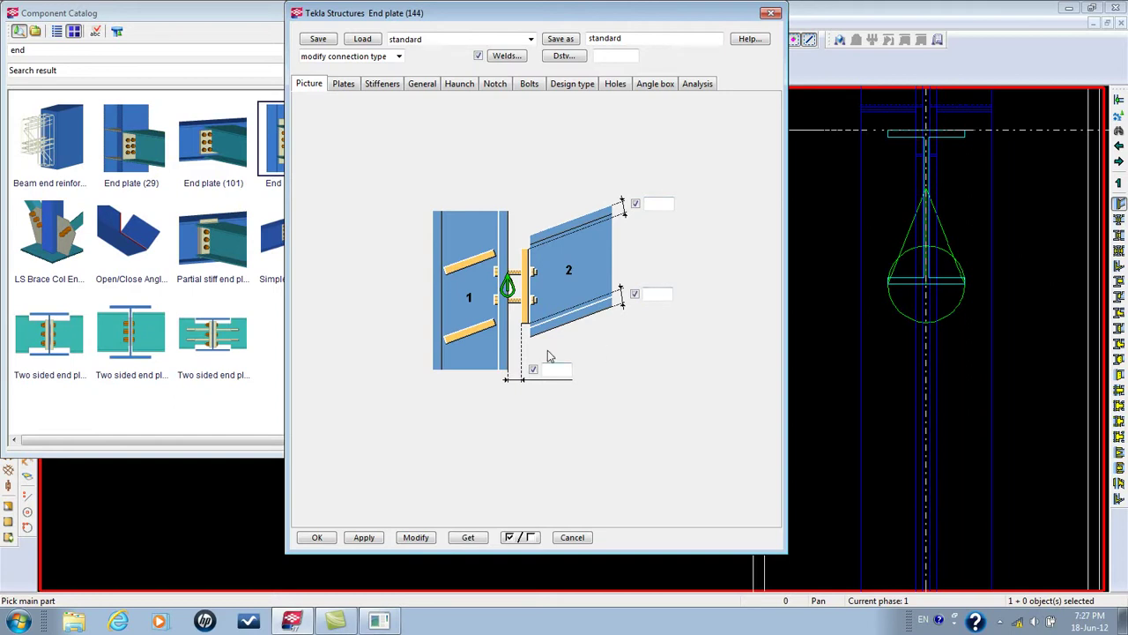
left_click(344, 84)
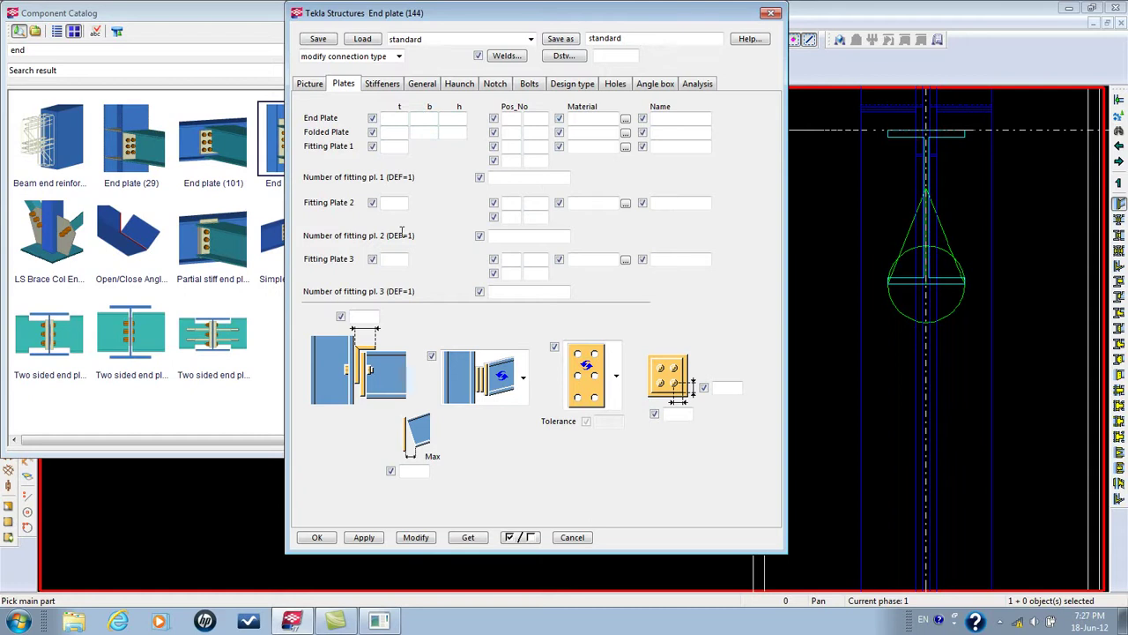
left_click(771, 12)
left_click(703, 14)
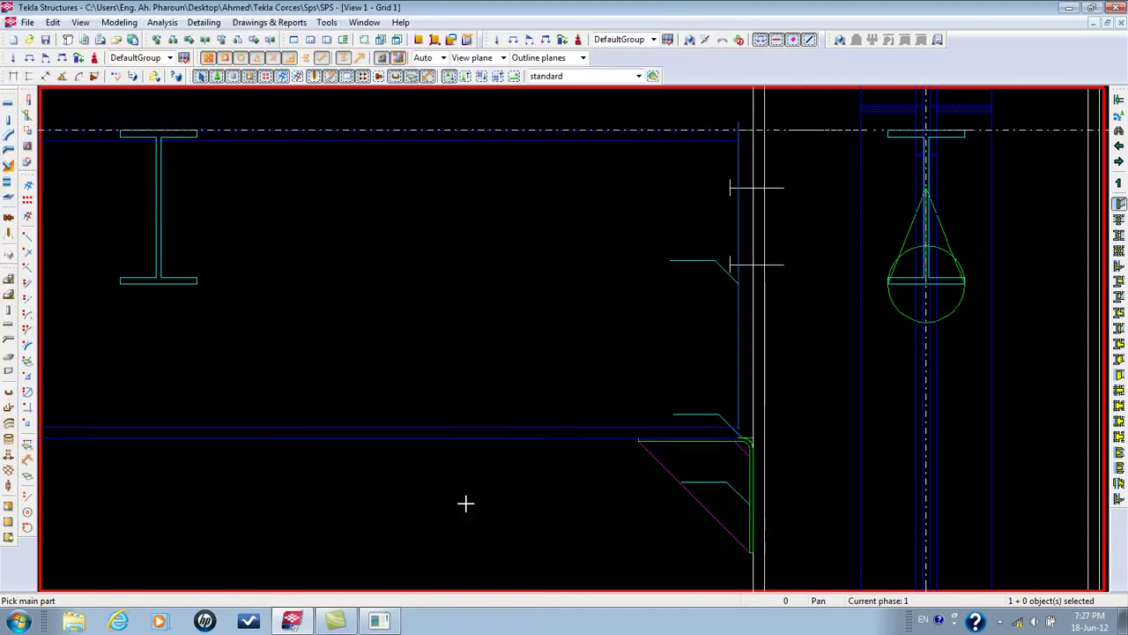
scroll(783, 323, "down", 1)
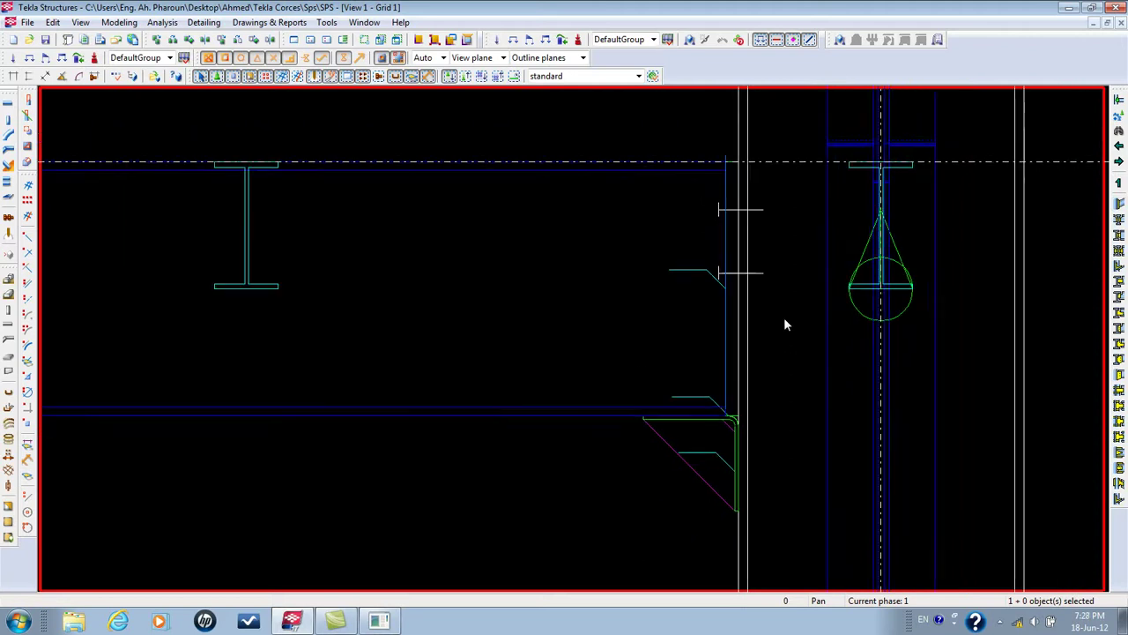
middle_click_drag(784, 322, 641, 314)
scroll(641, 314, "down", 1)
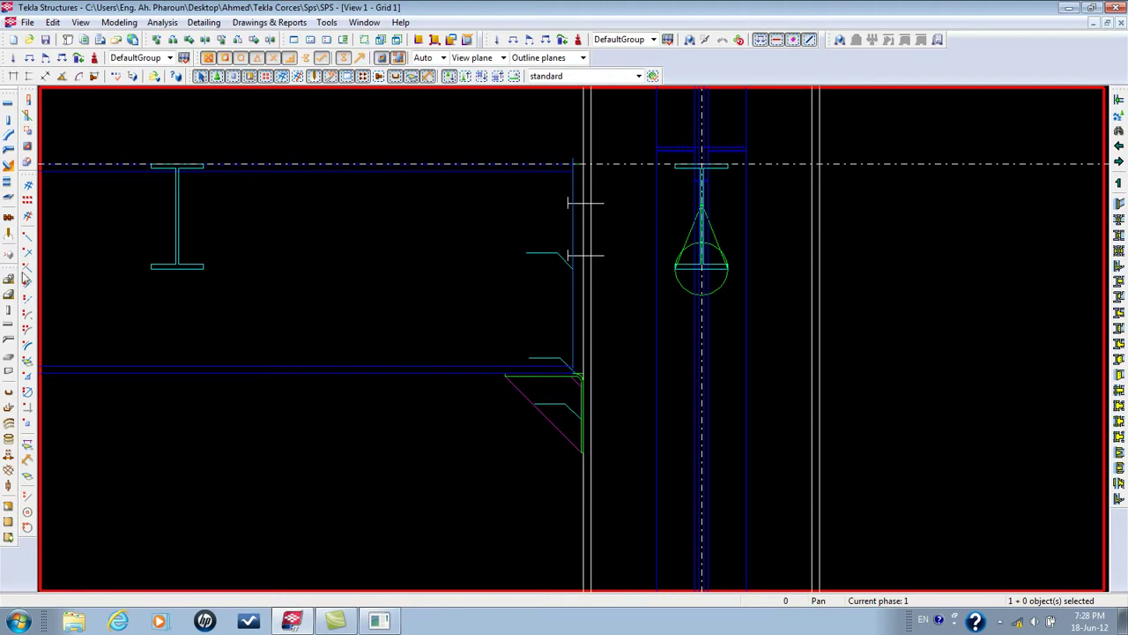
Open the X-STEEL Model (1) PDF from the Sps folder inside Tekla Corces and review the course outline chart
left_click(1069, 8)
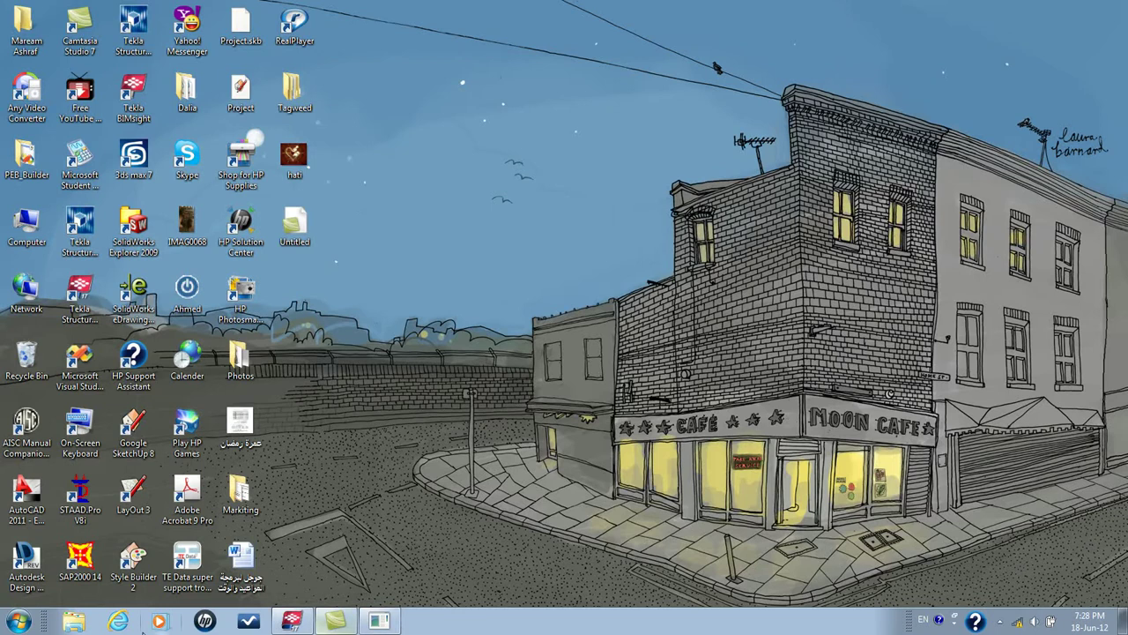
double_click(187, 291)
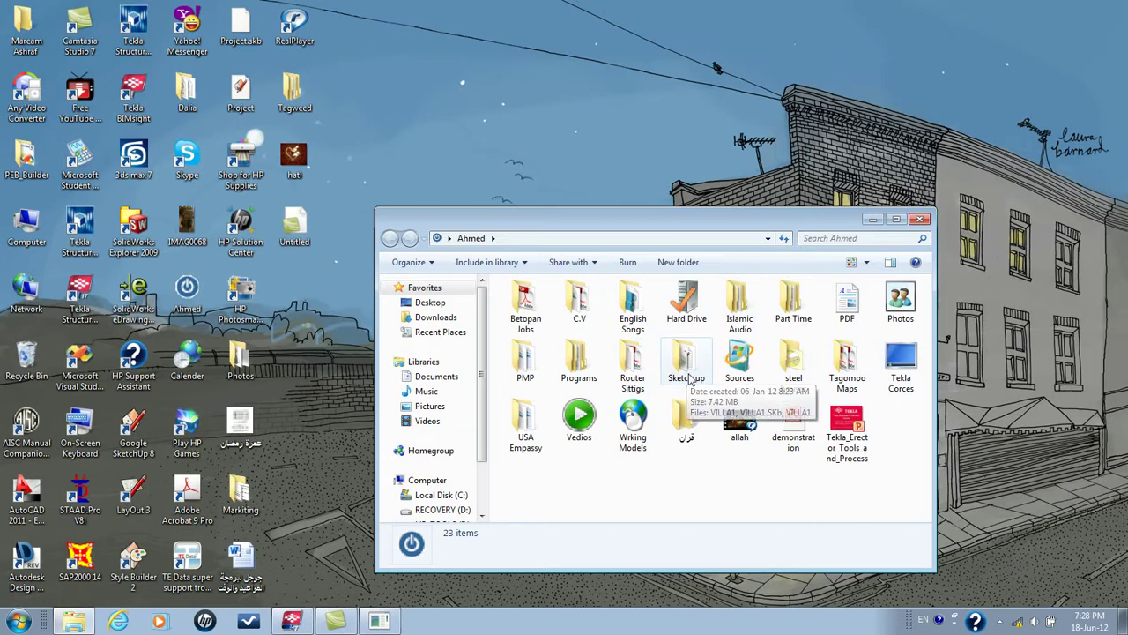
left_click(901, 377)
double_click(901, 377)
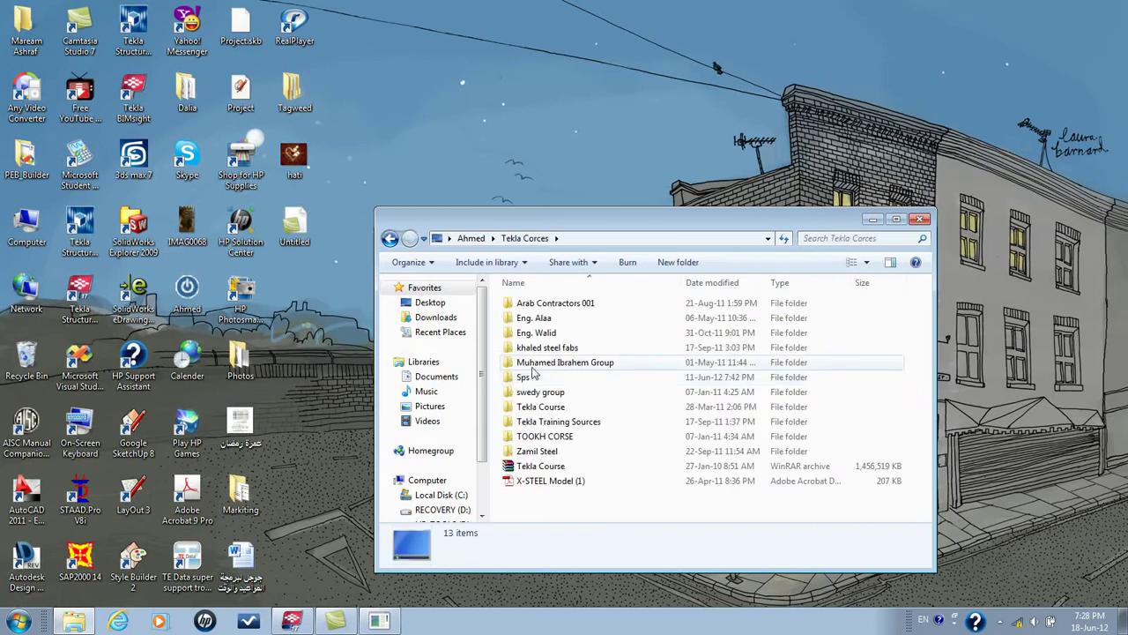
double_click(550, 379)
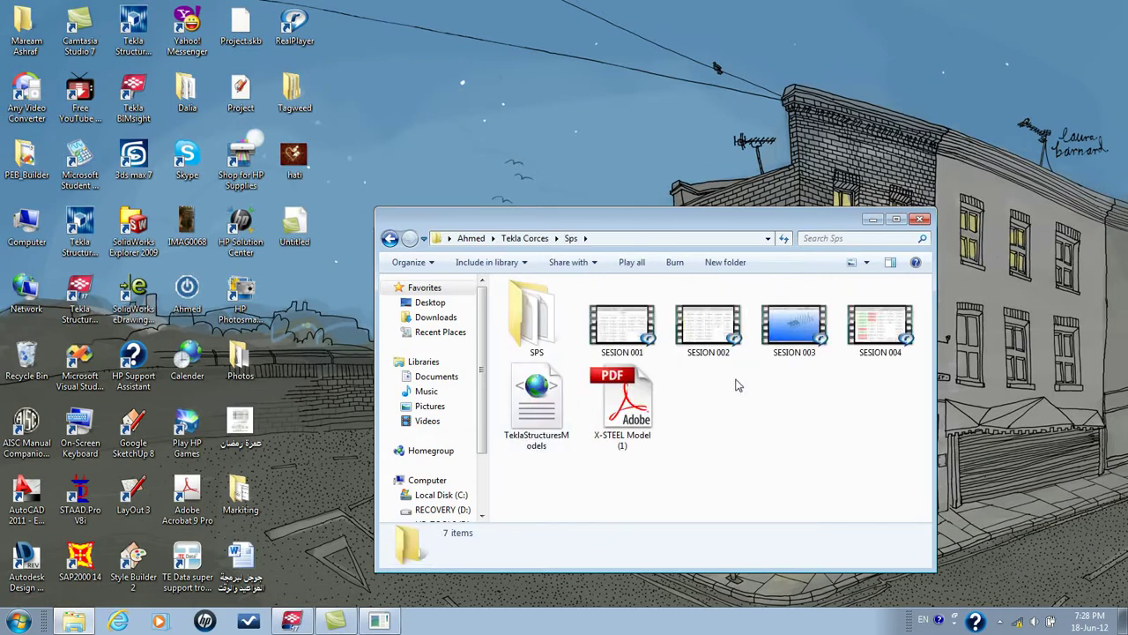
left_click(608, 401)
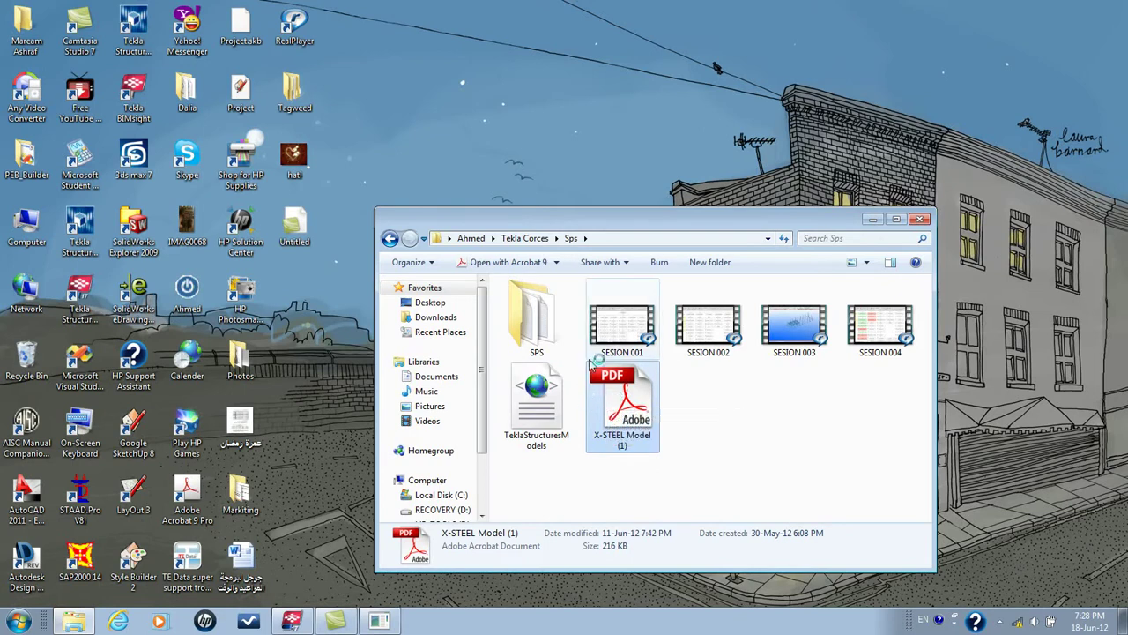
double_click(591, 386)
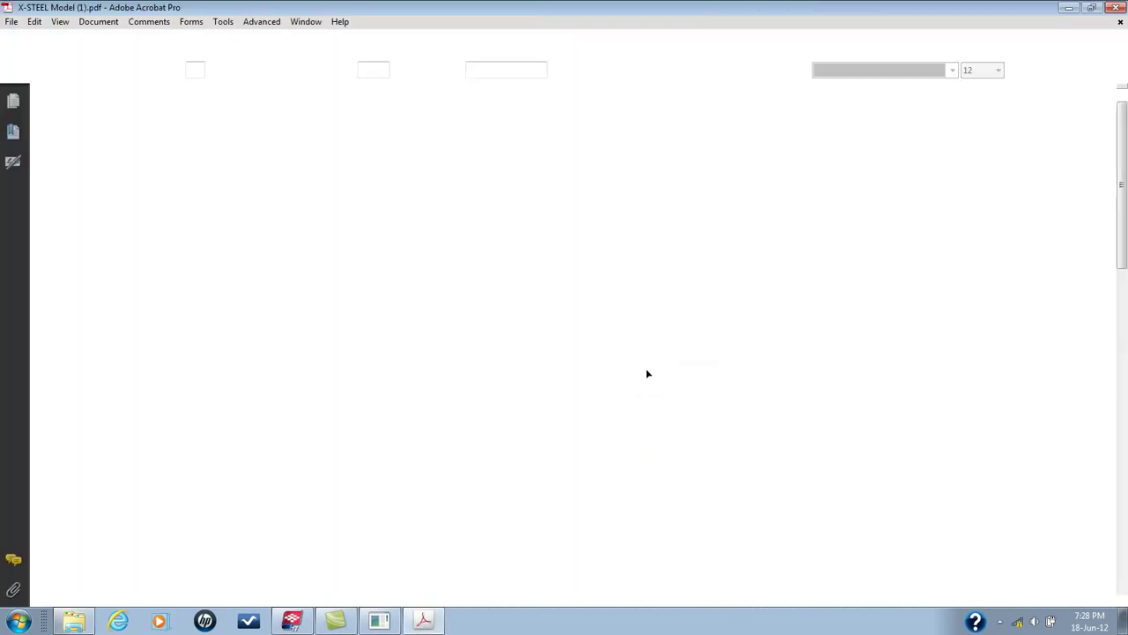
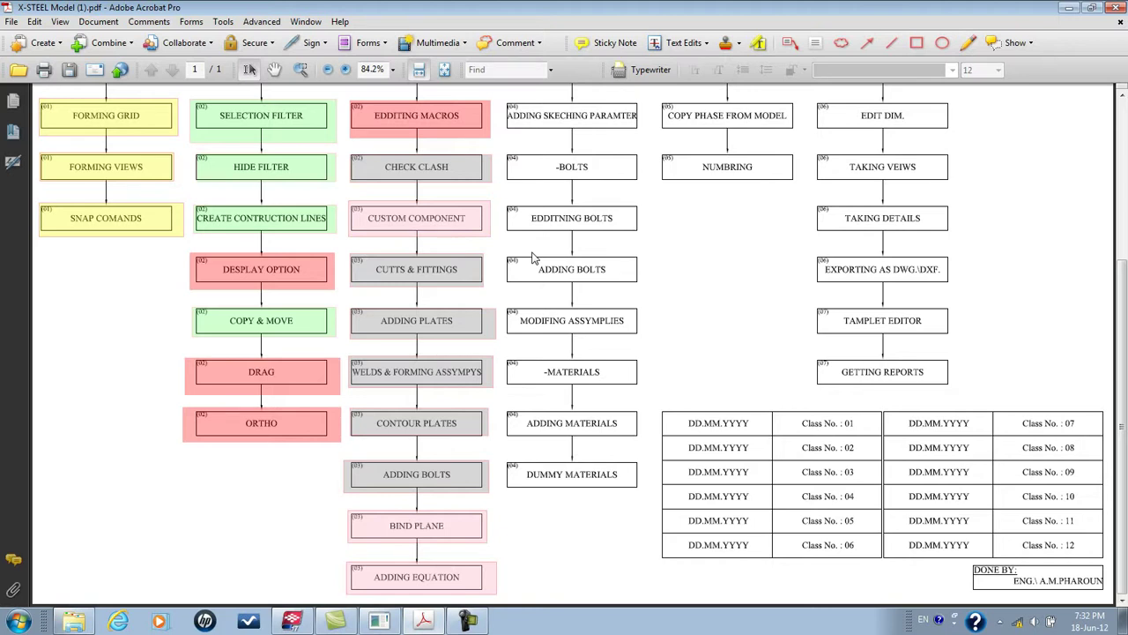
scroll(469, 245, "up", 5)
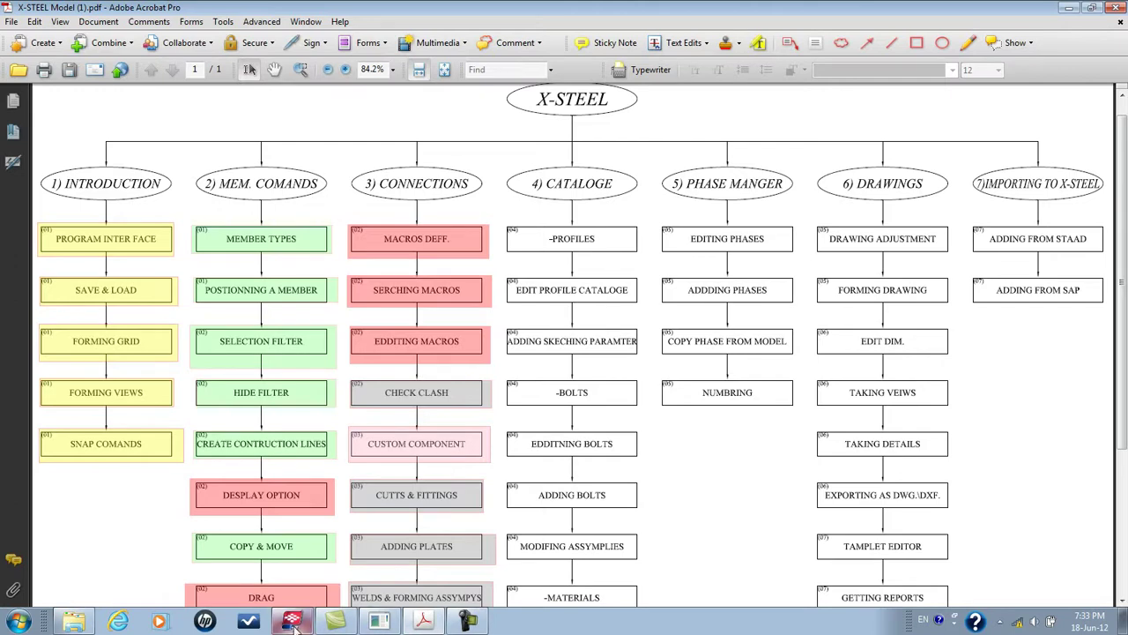
Switch back to Tekla Structures, export the profile catalog to the SPS model folder as "cop", and close the catalog
left_click(342, 622)
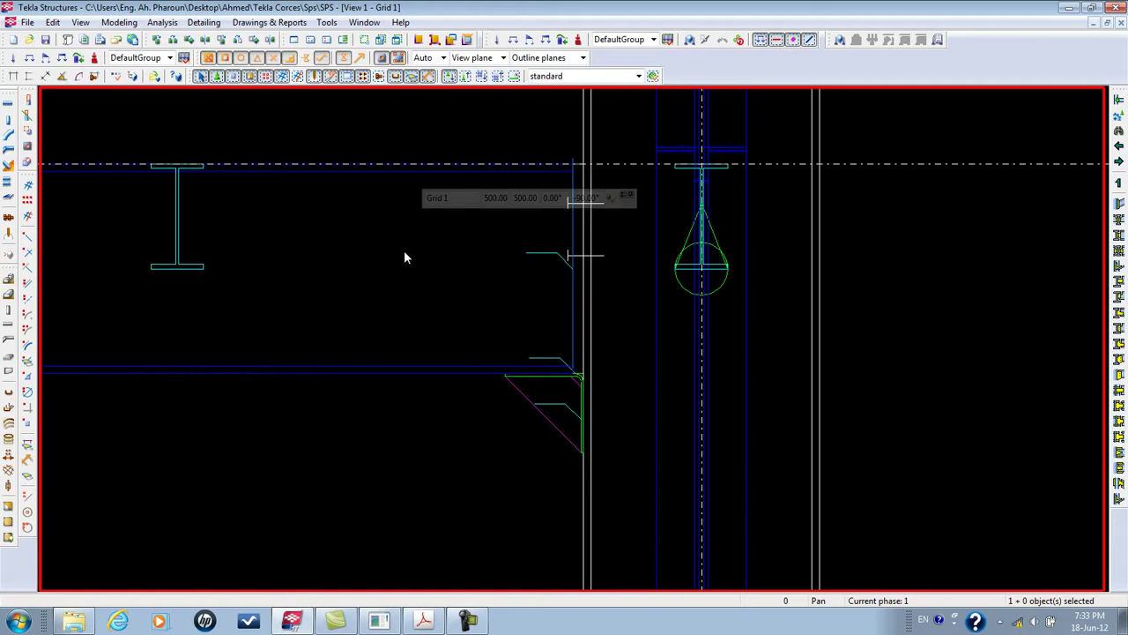
left_click(129, 24)
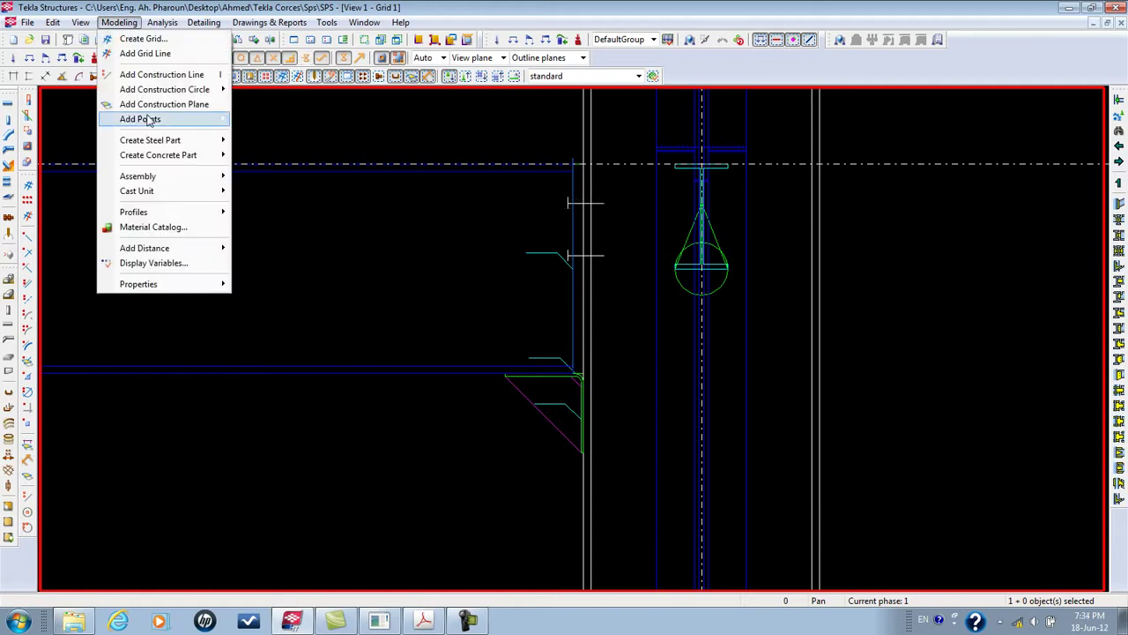
mouse_move(157, 218)
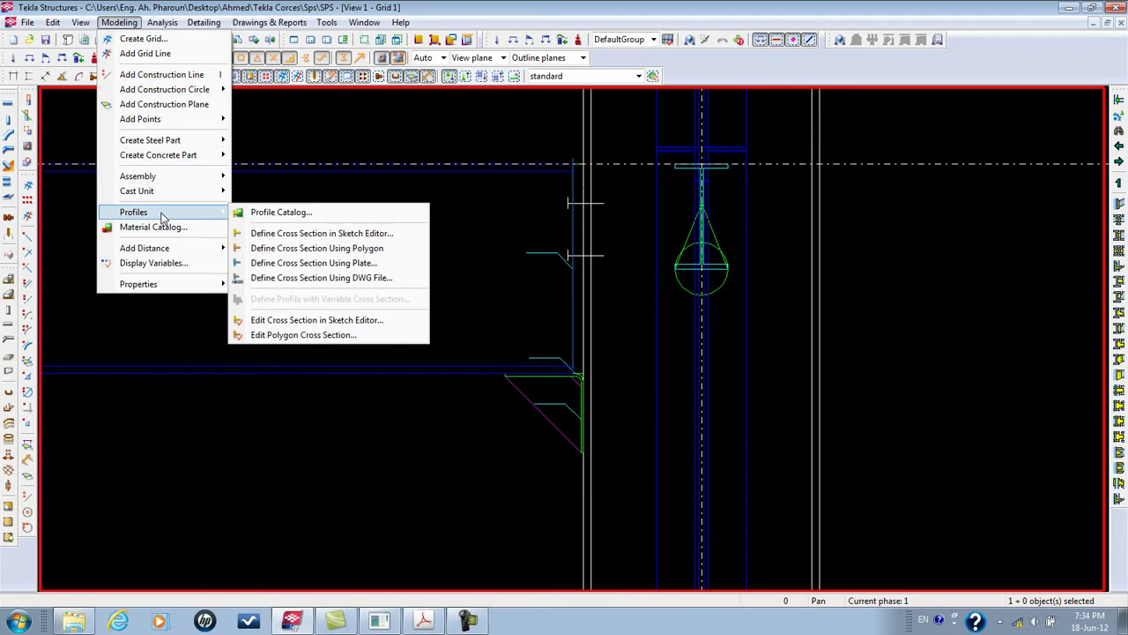
left_click(300, 211)
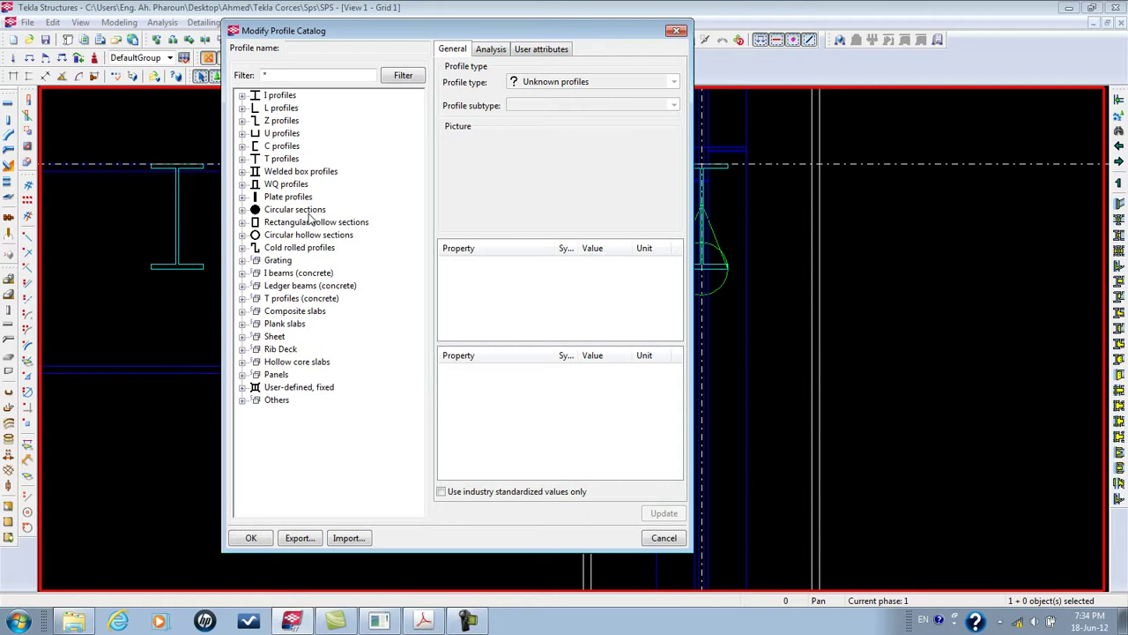
left_click(300, 538)
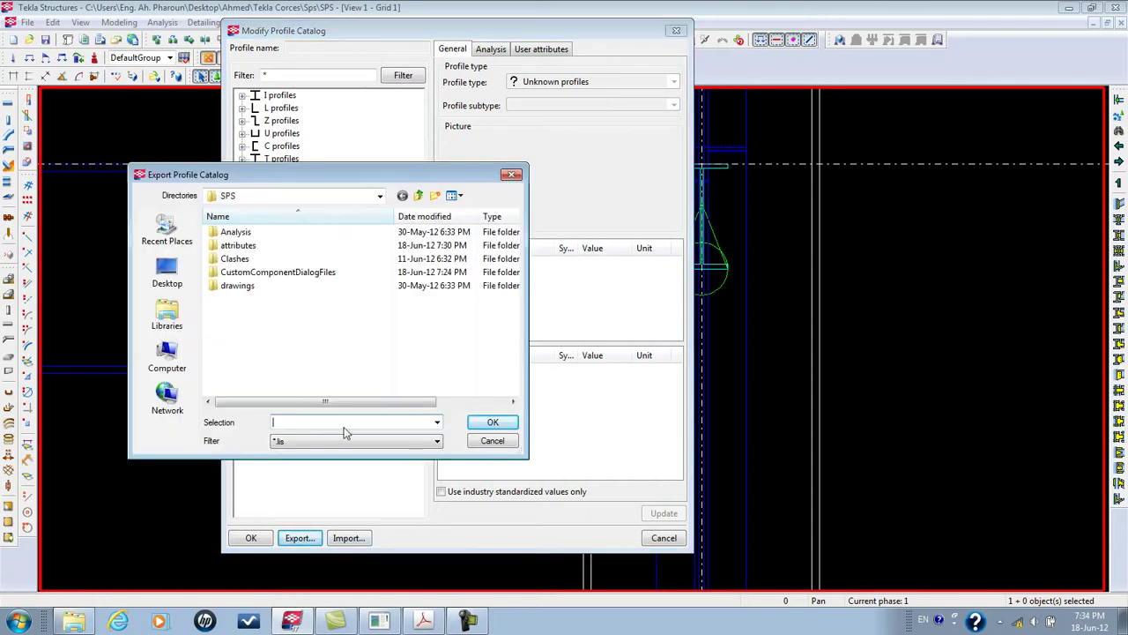
type("c")
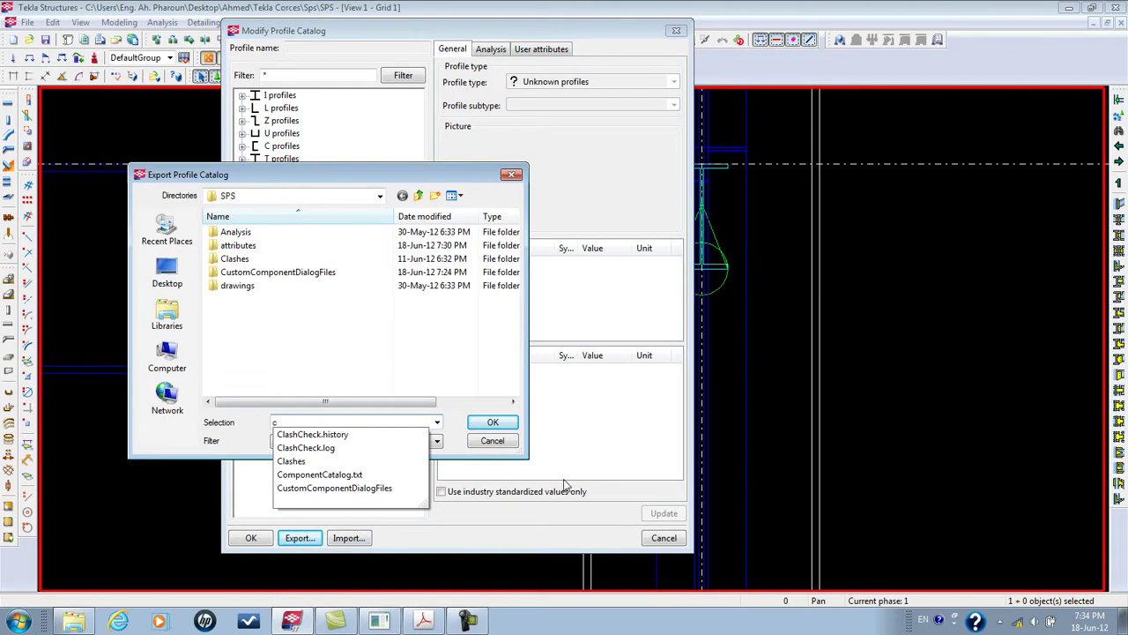
type("op")
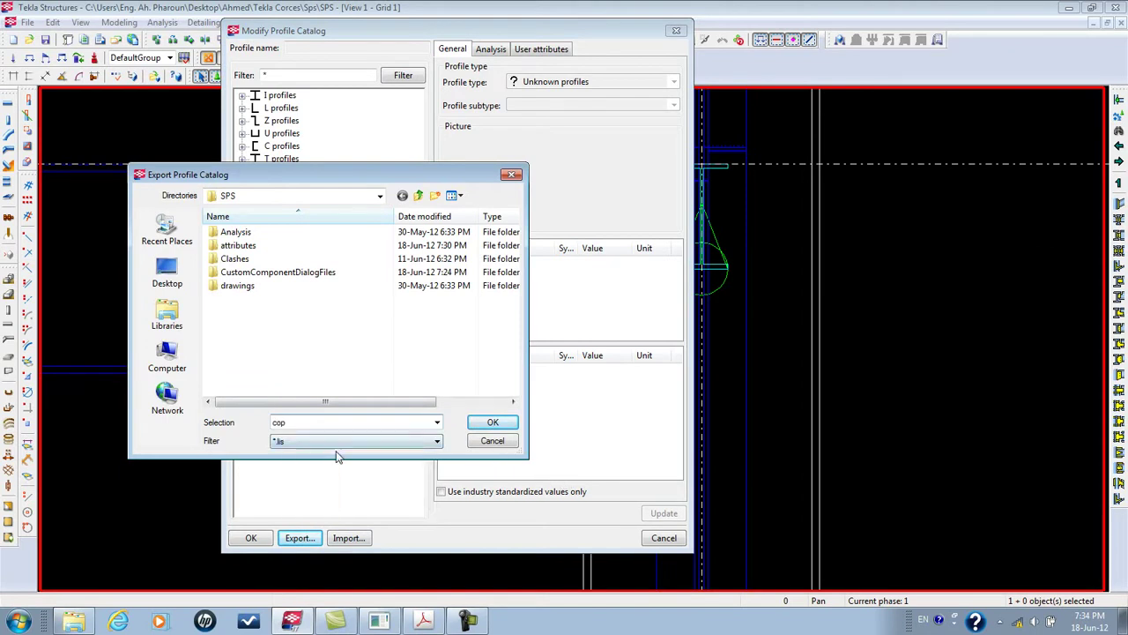
left_click(492, 423)
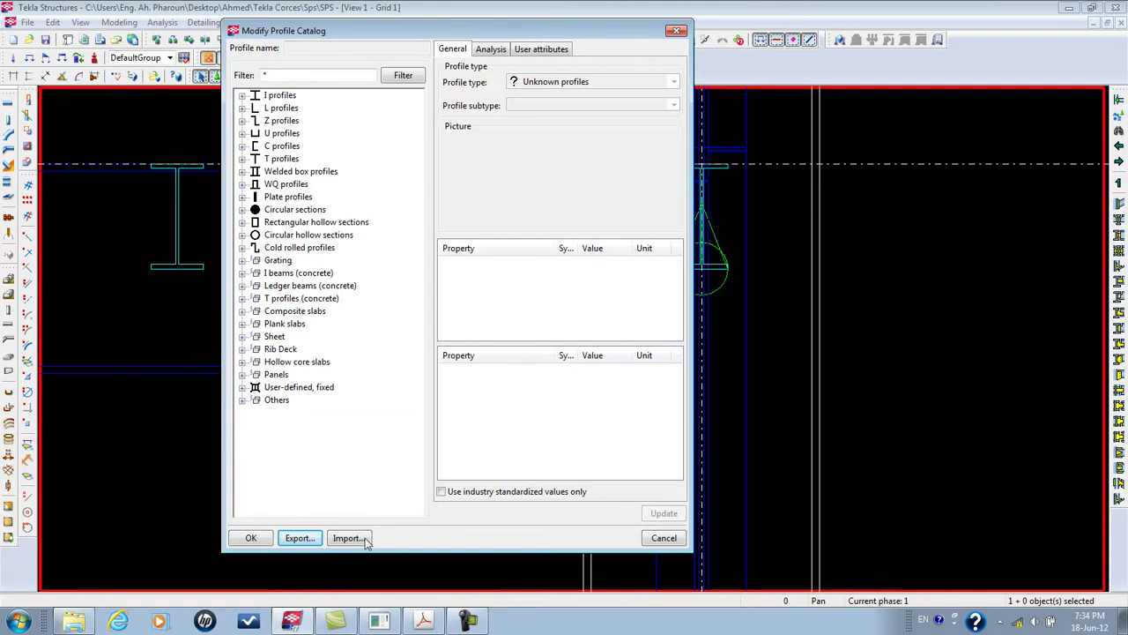
left_click(662, 538)
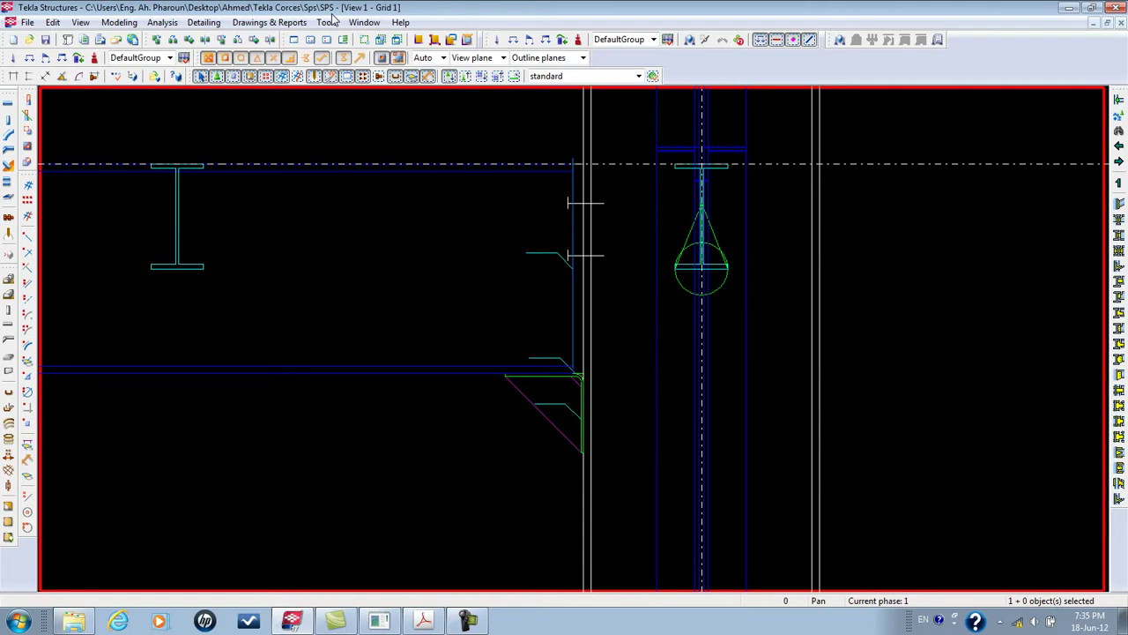
double_click(33, 7)
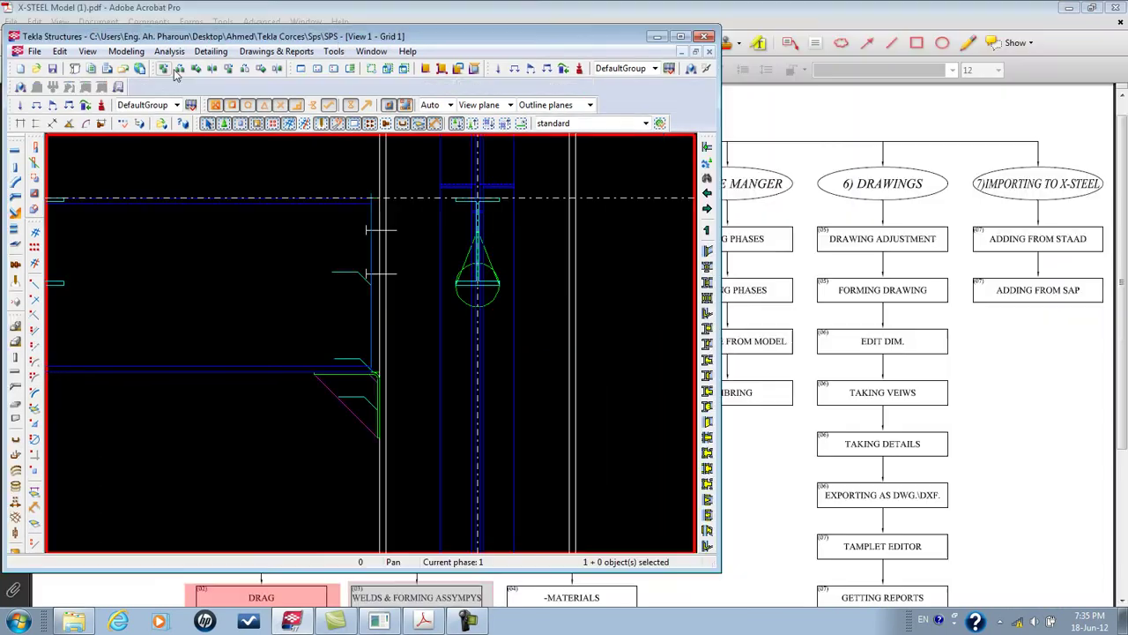
double_click(580, 37)
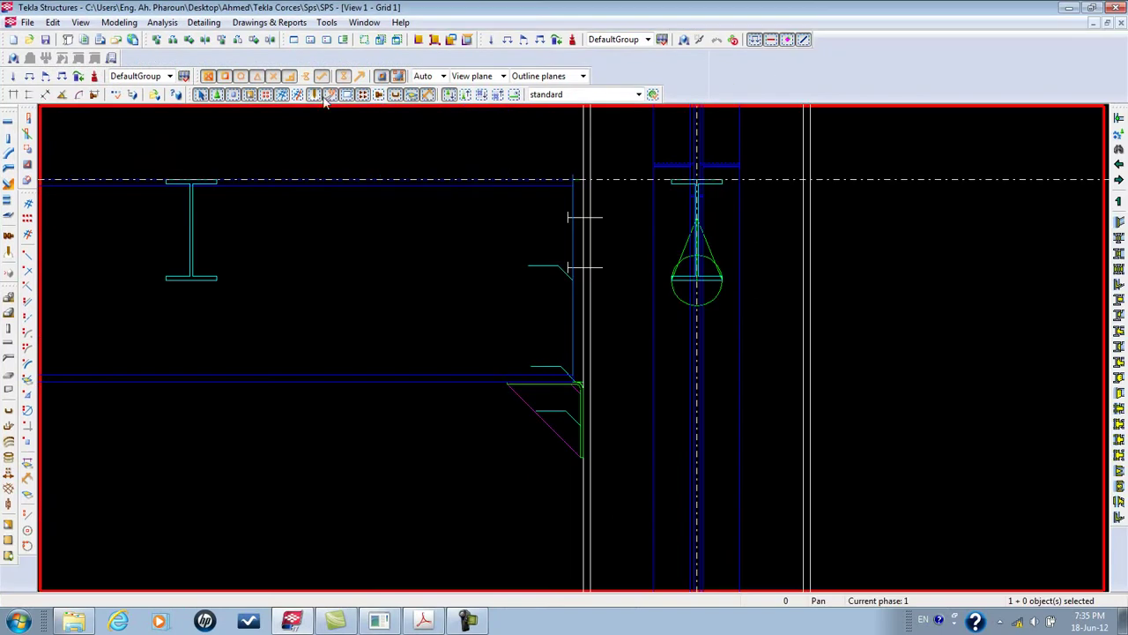
Open the profile selection from the steel beam's properties and look through the H-JIS group of I profiles
double_click(7, 123)
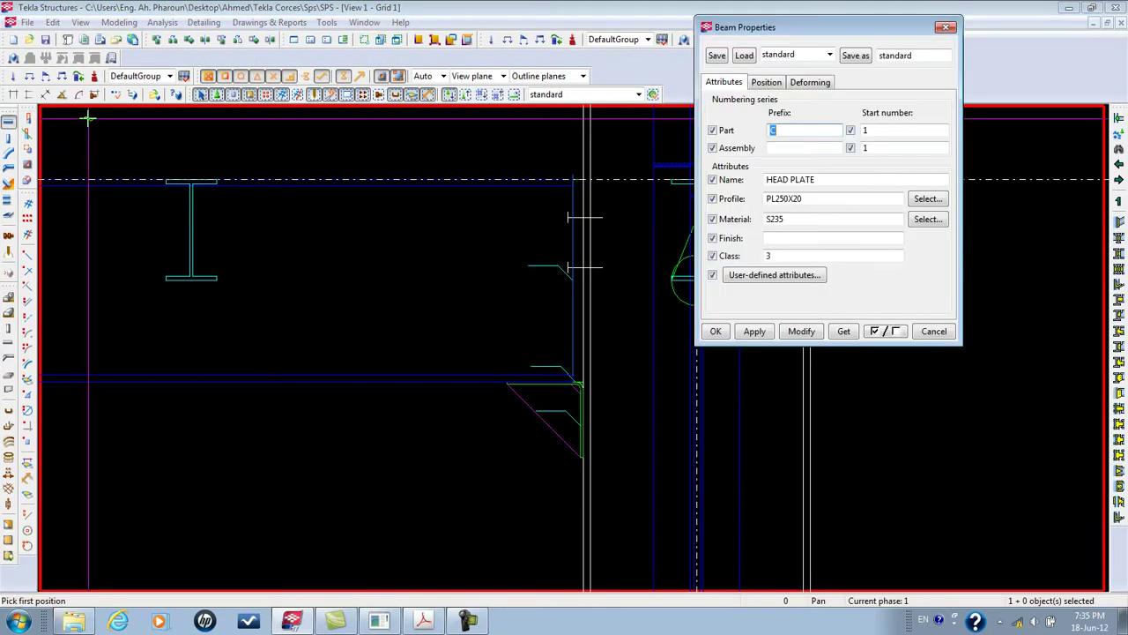
left_click(930, 202)
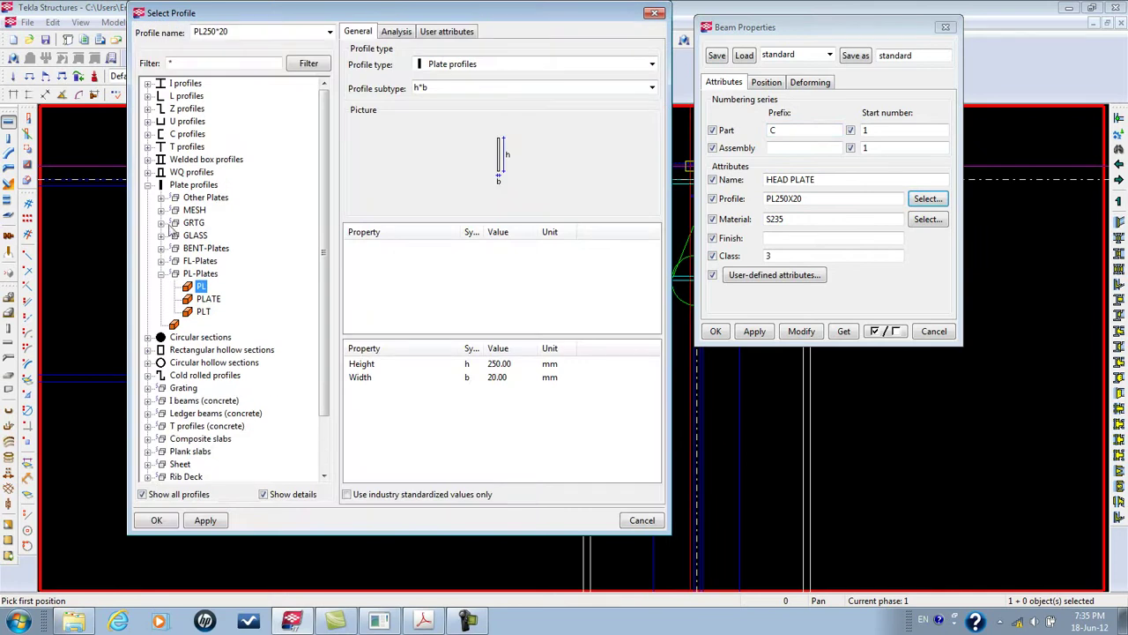
left_click(147, 185)
left_click(147, 83)
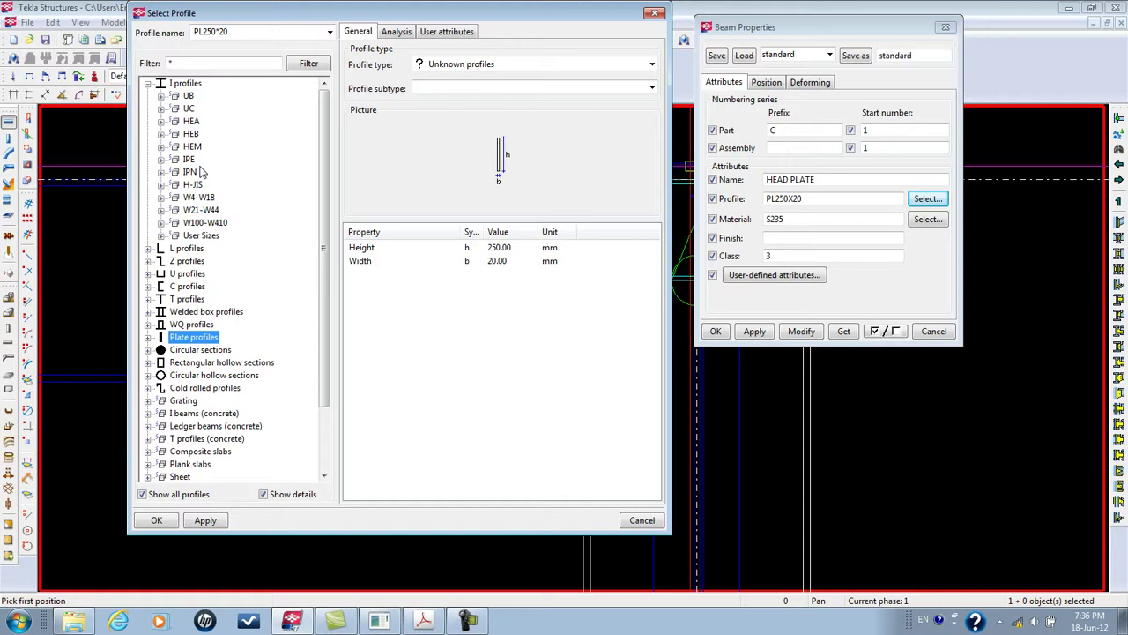
left_click(161, 185)
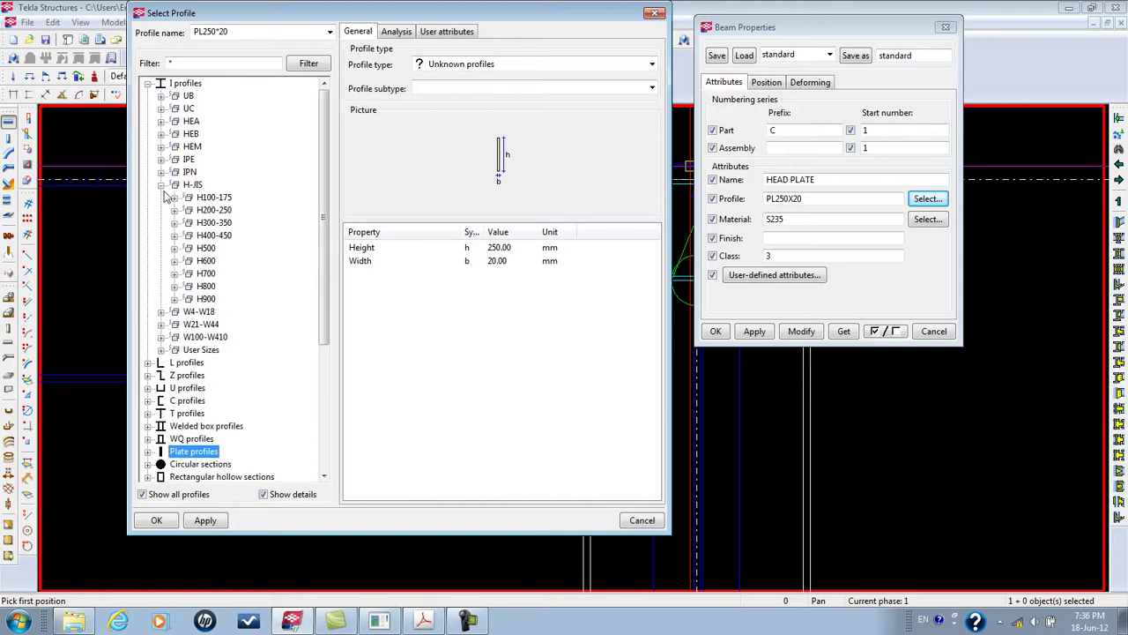
left_click(162, 185)
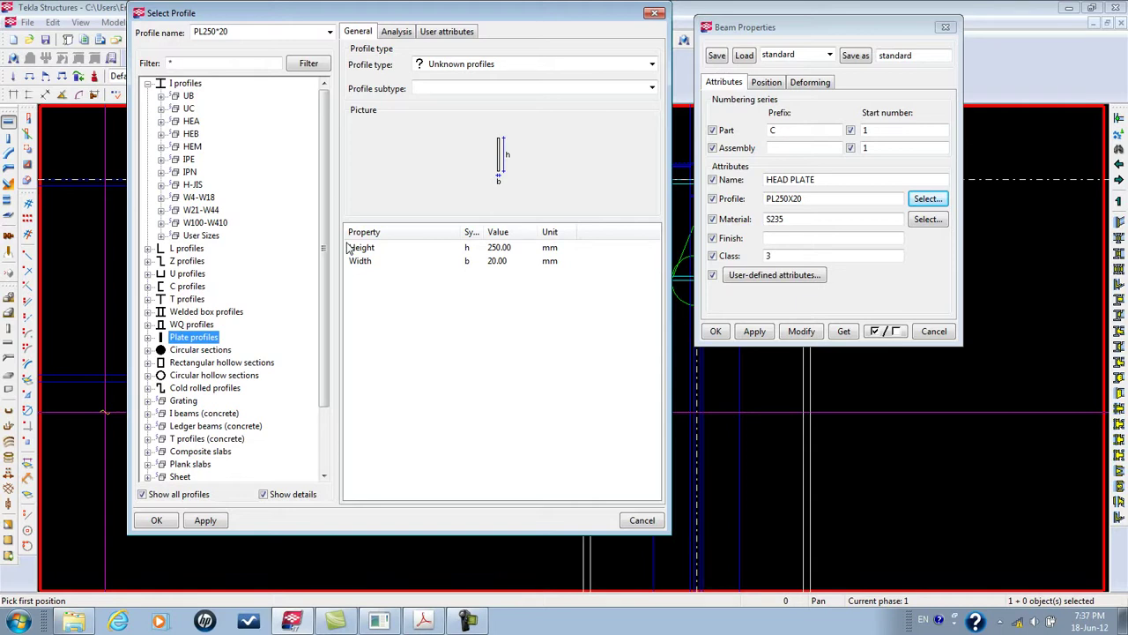
Inspect the properties of the UB127*76*13 profile, then close the profile selection and beam properties without applying
left_click(161, 95)
left_click(174, 109)
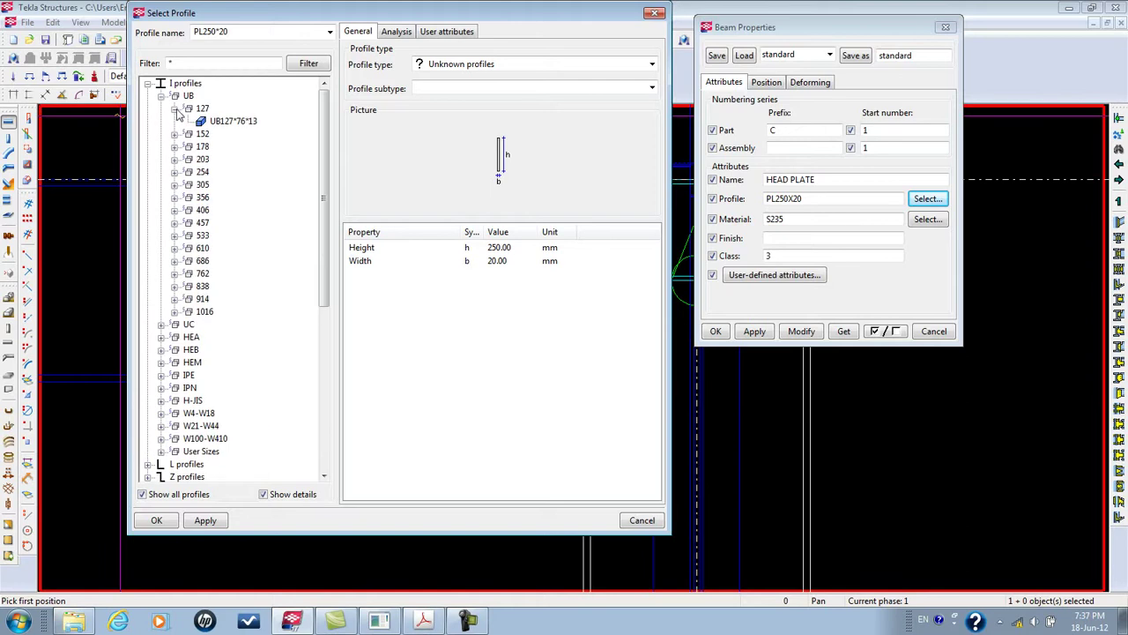
left_click(201, 123)
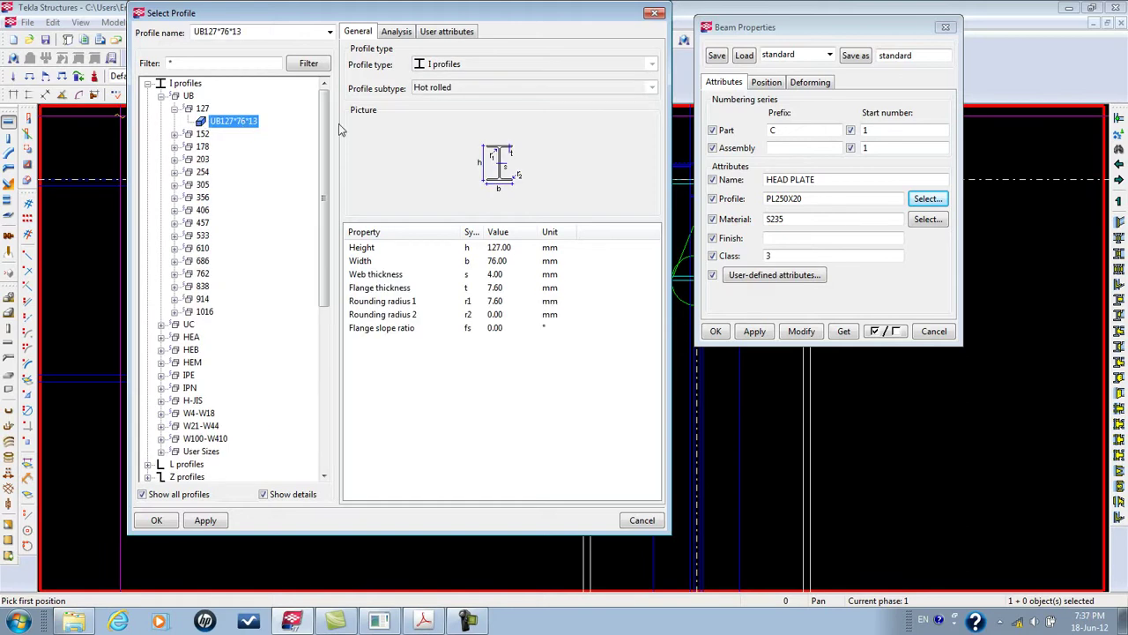
left_click(656, 14)
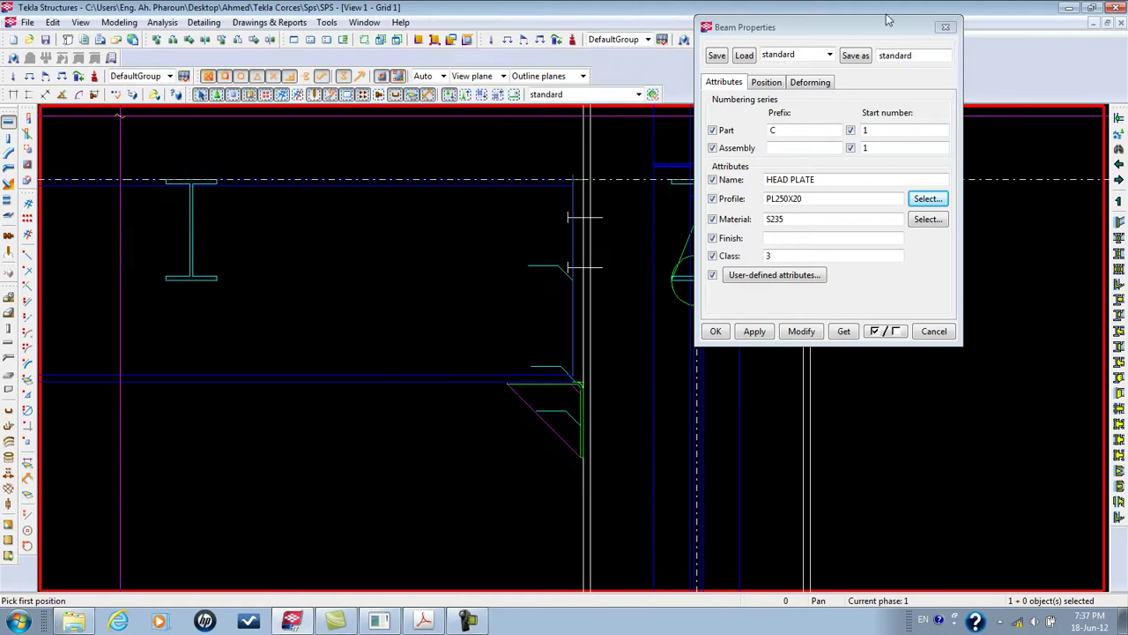
left_click(946, 27)
Open the profile catalog for modification and add a new I profile starting from IPE80 in the IPE group
left_click(119, 22)
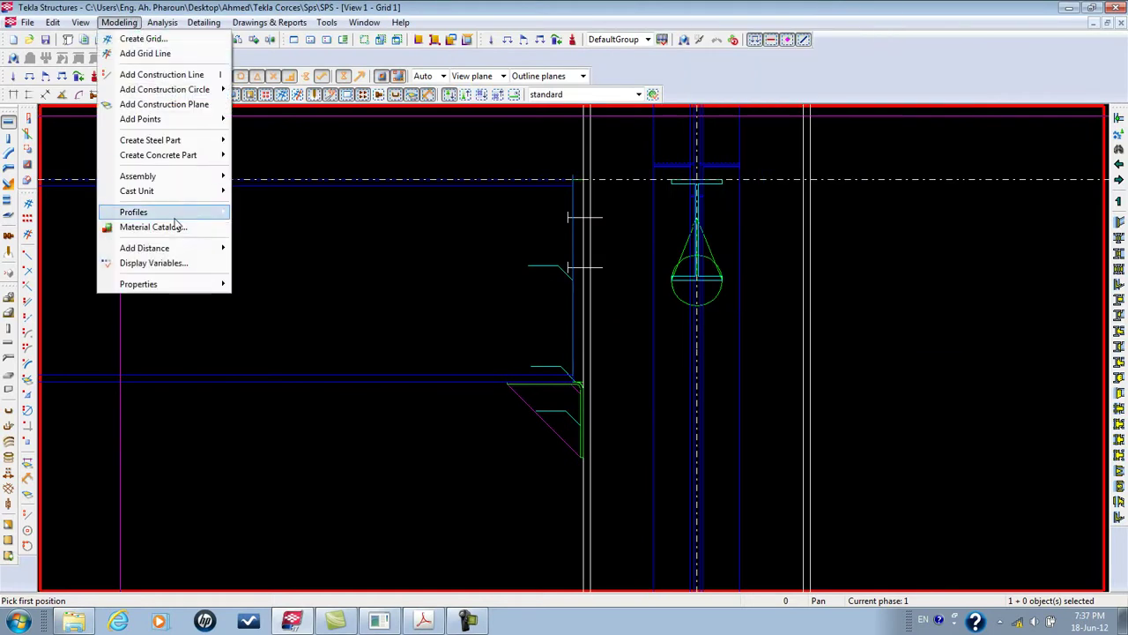
mouse_move(176, 212)
left_click(303, 213)
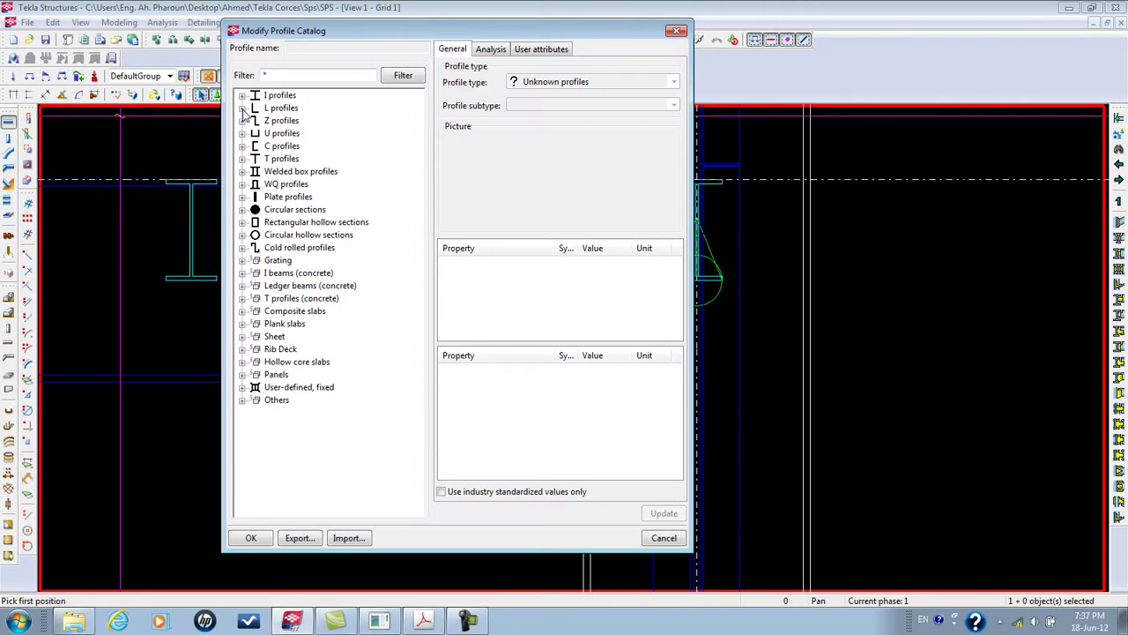
left_click(245, 108)
left_click(243, 108)
left_click(243, 95)
left_click(256, 171)
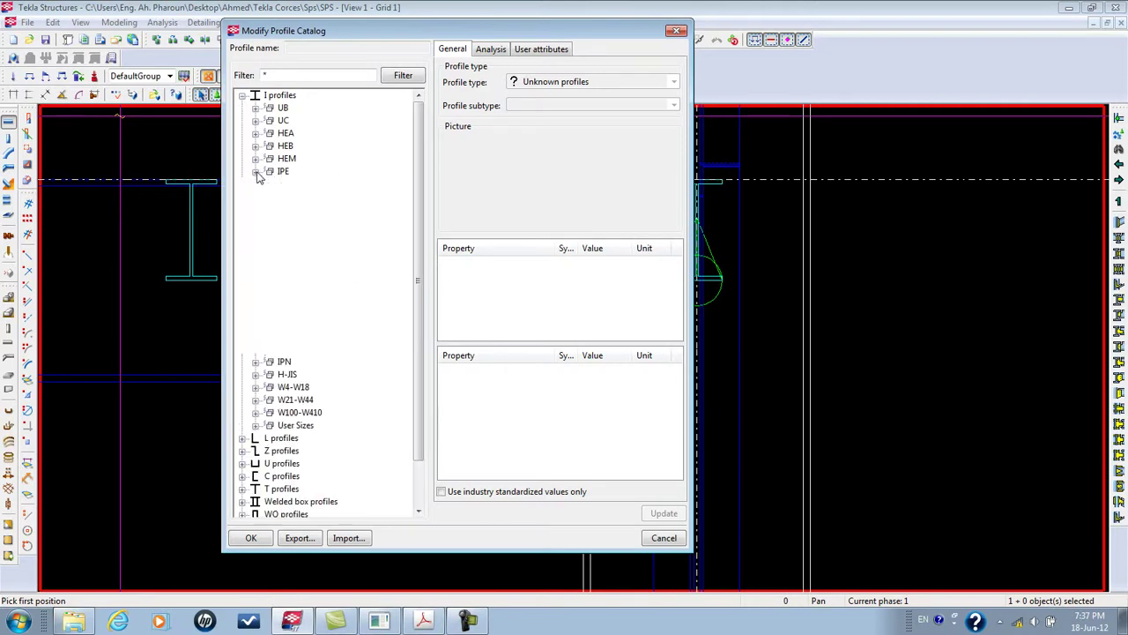
left_click(301, 184)
right_click(304, 184)
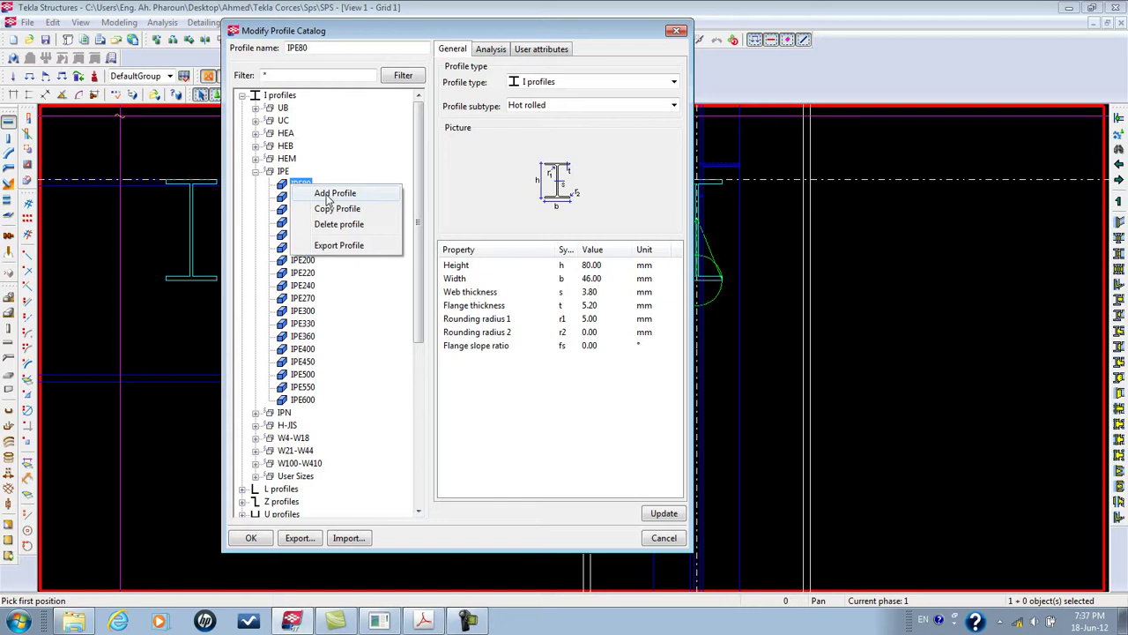
left_click(328, 208)
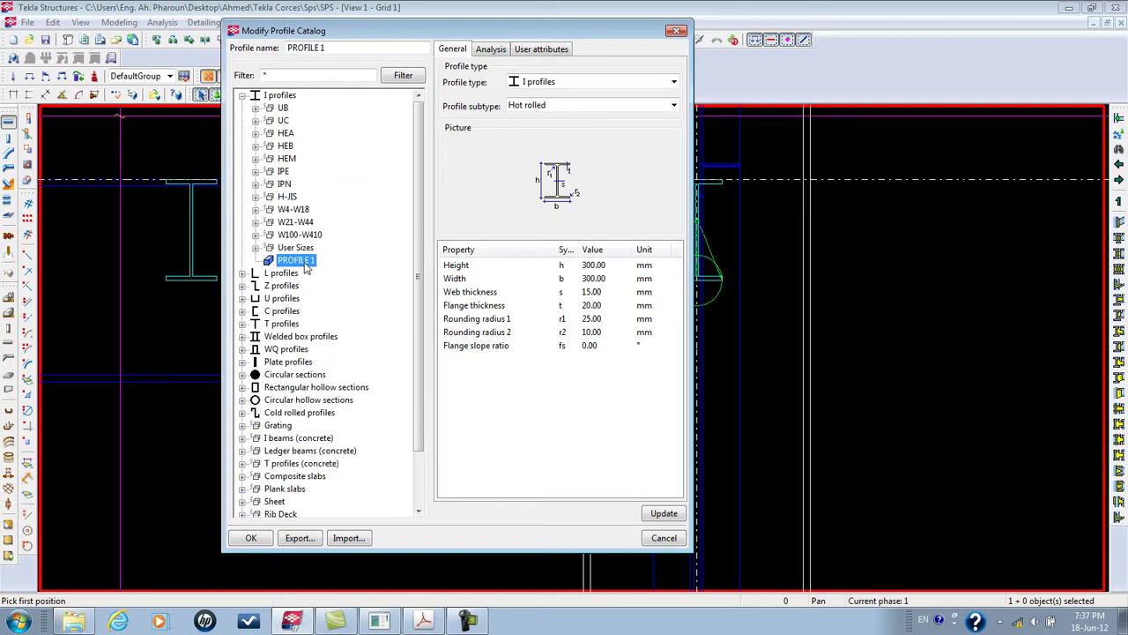
Try to name the new I profile IPE300
double_click(342, 47)
key("BackSpace")
type("IOE")
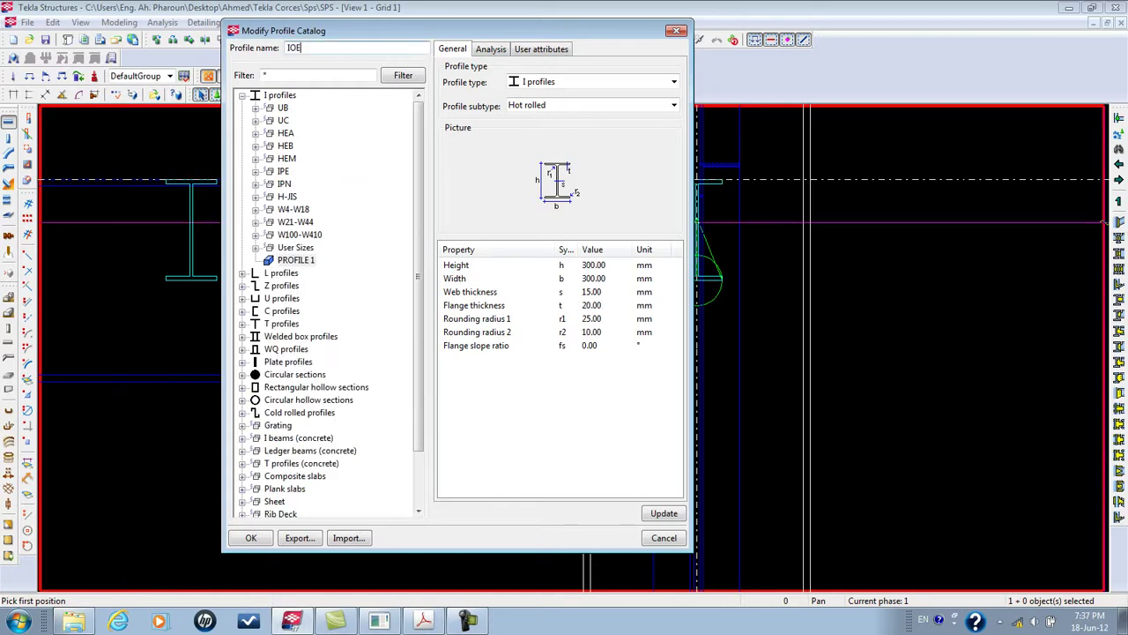
key("BackSpace")
key("BackSpace")
type("PE300")
key("Return")
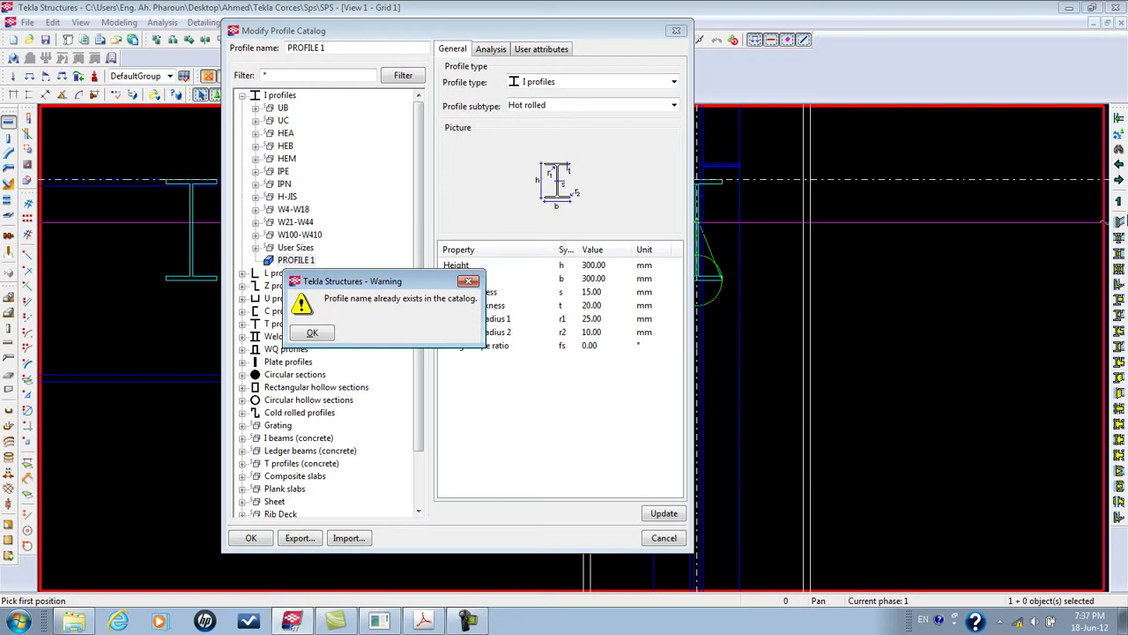
left_click(311, 331)
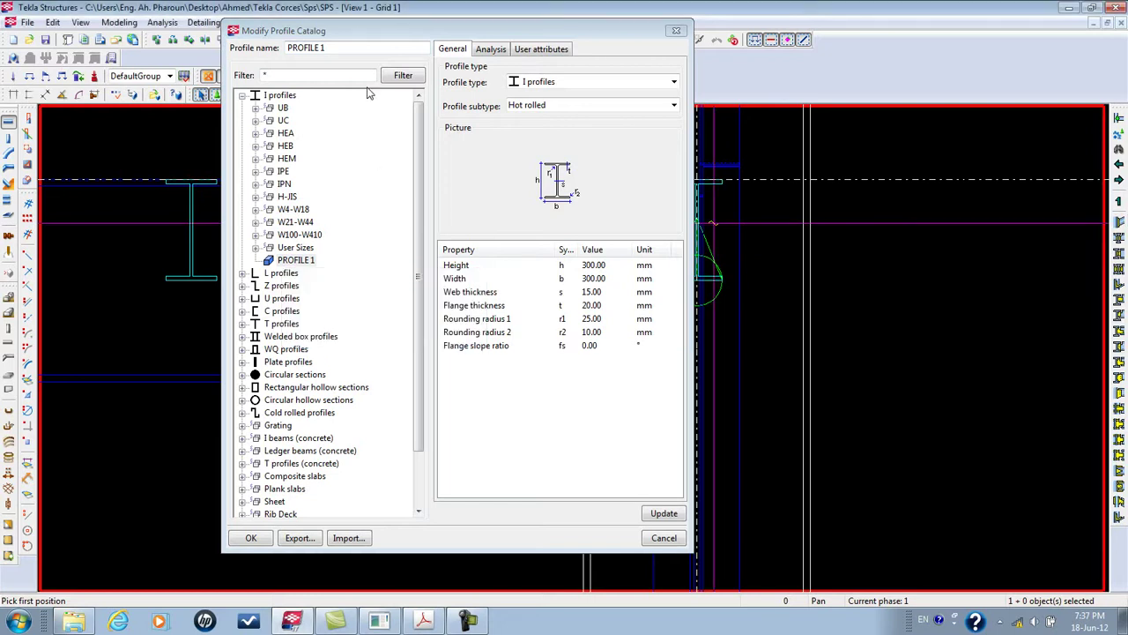
Name the new I profile IPE350 and set its height to 350 mm
double_click(353, 46)
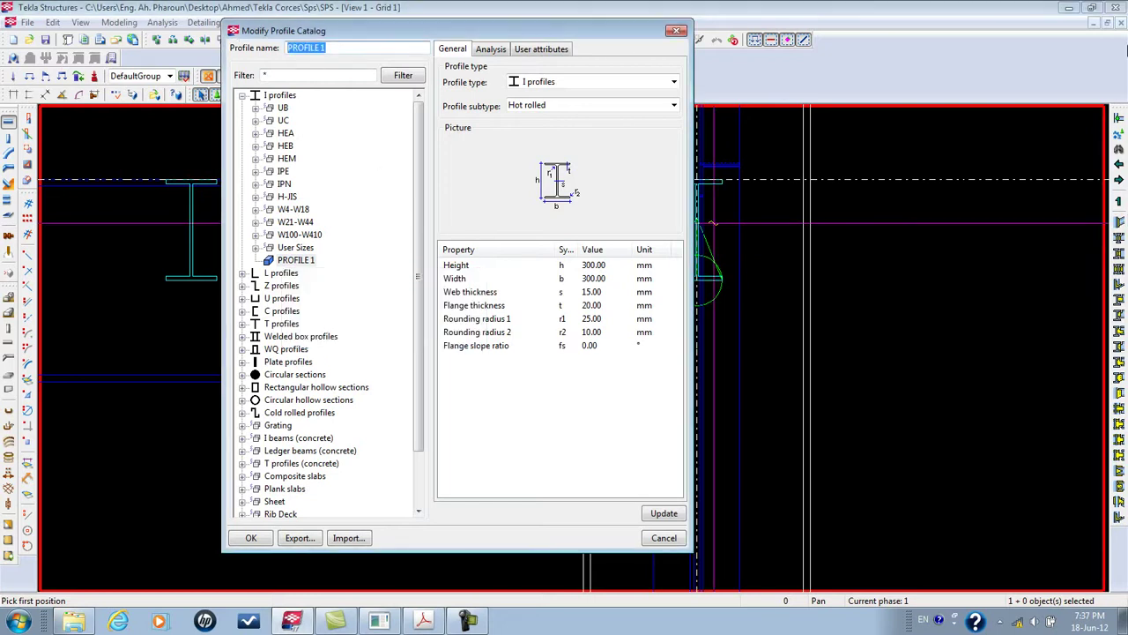
type("IPE350")
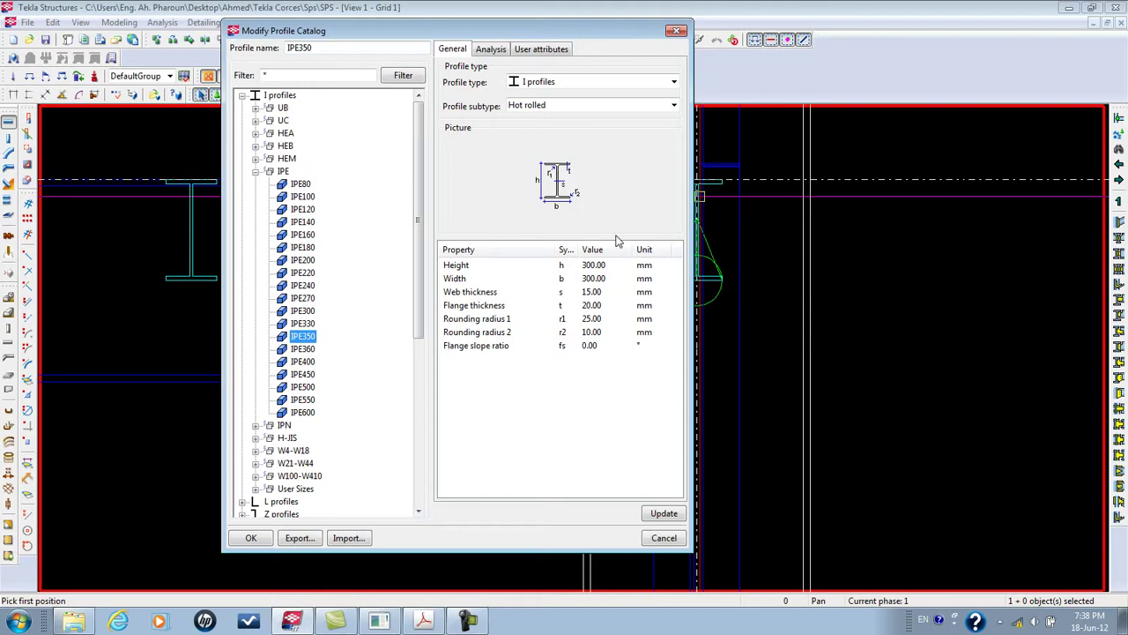
left_click(599, 265)
left_click(600, 265)
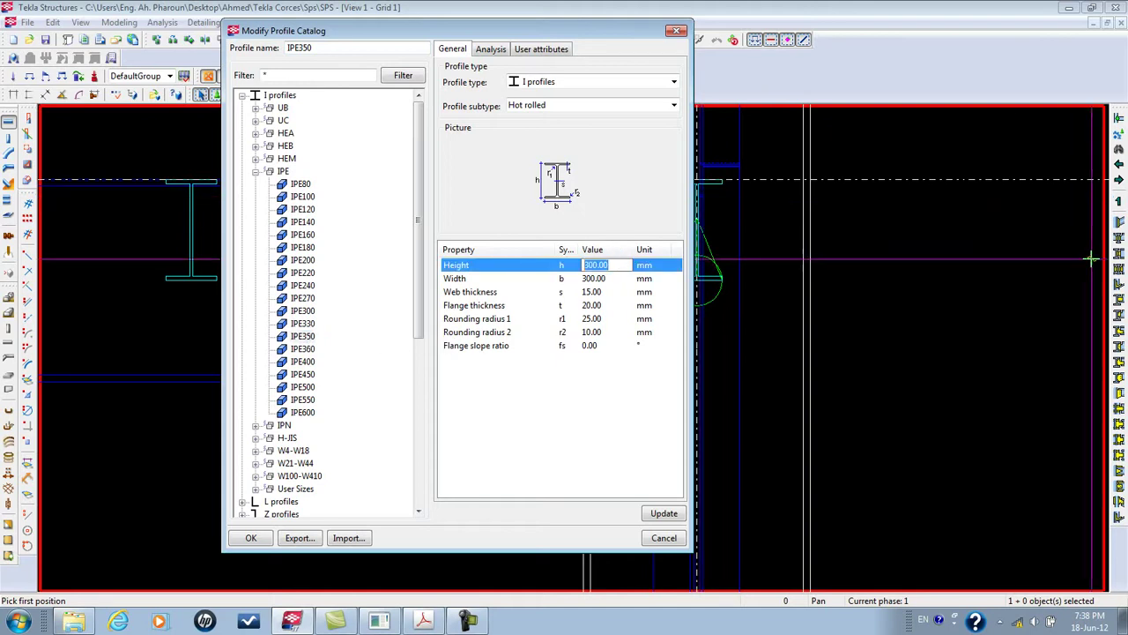
type("350")
key("Tab")
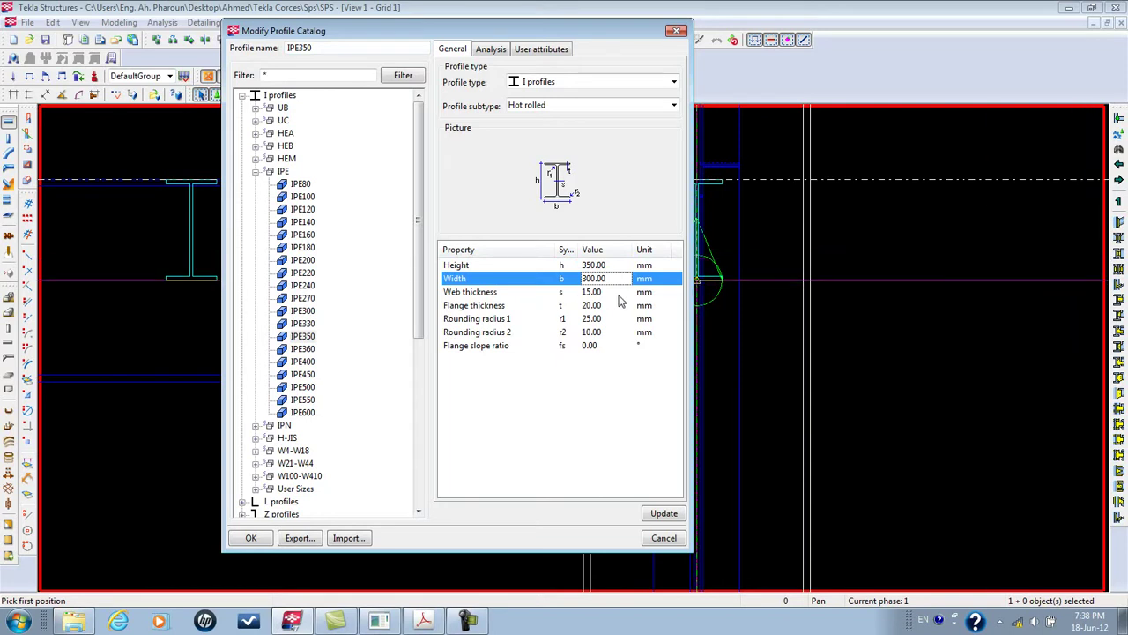
Look at the analysis properties of IPE350 and open its weight per unit length for editing
left_click(491, 50)
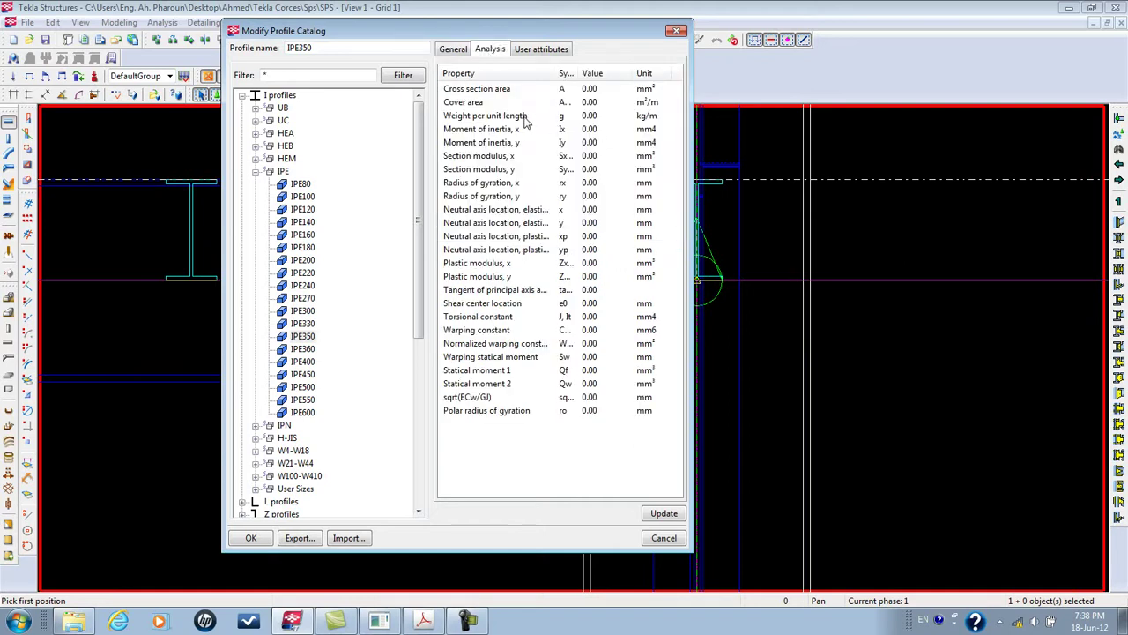
left_click(618, 116)
double_click(618, 116)
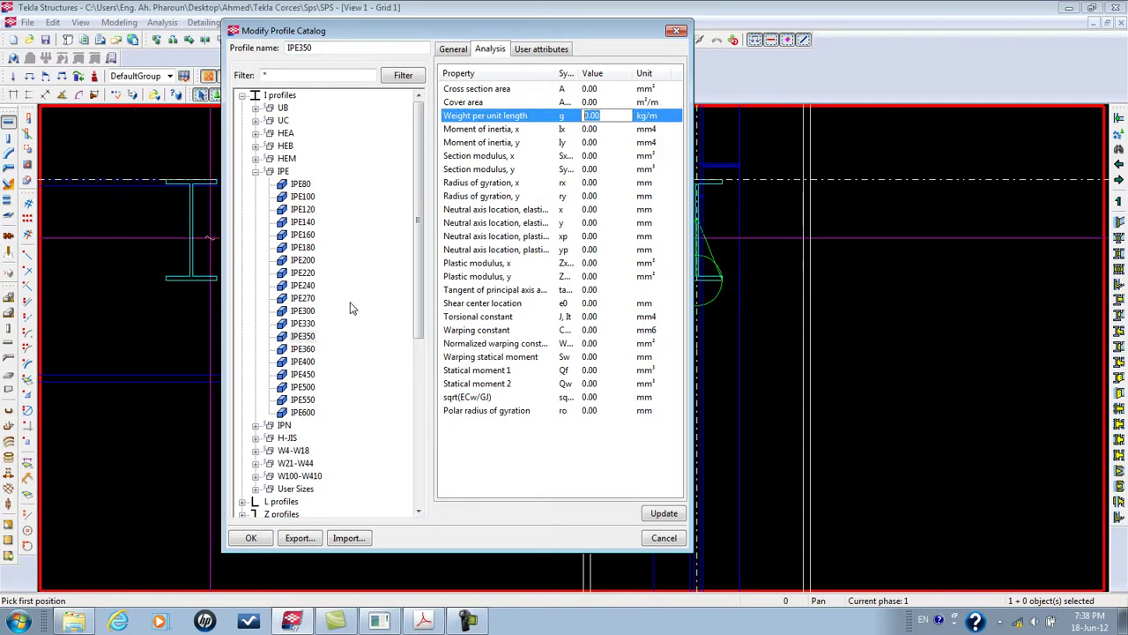
left_click(350, 264)
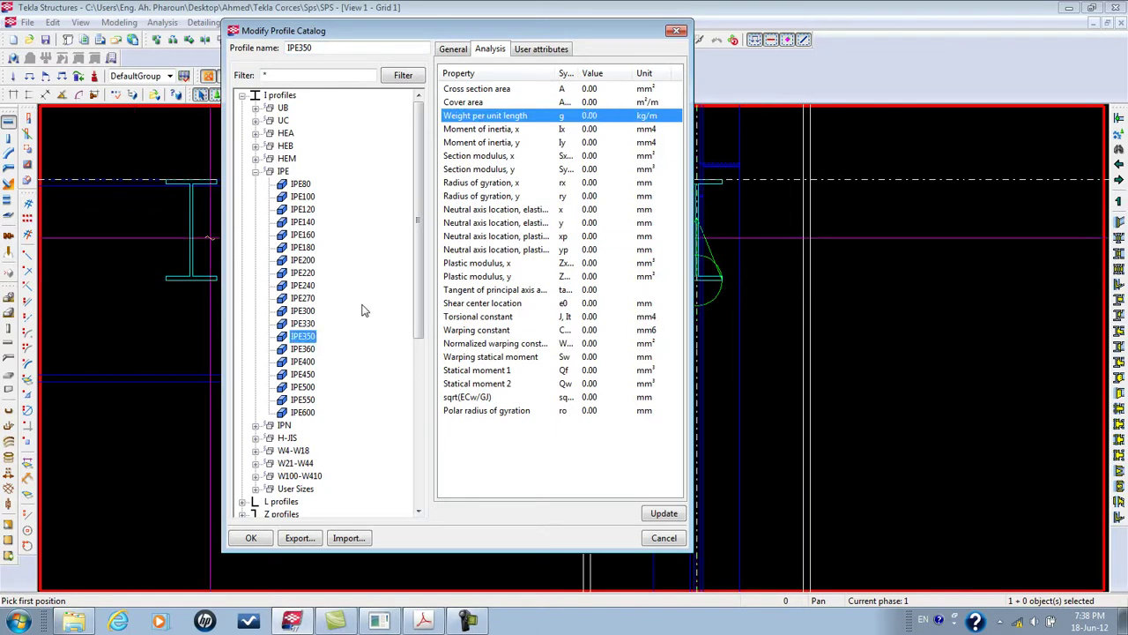
Decline updating IPE350, close the profile catalog without saving, and leave the active modeling command
left_click(257, 171)
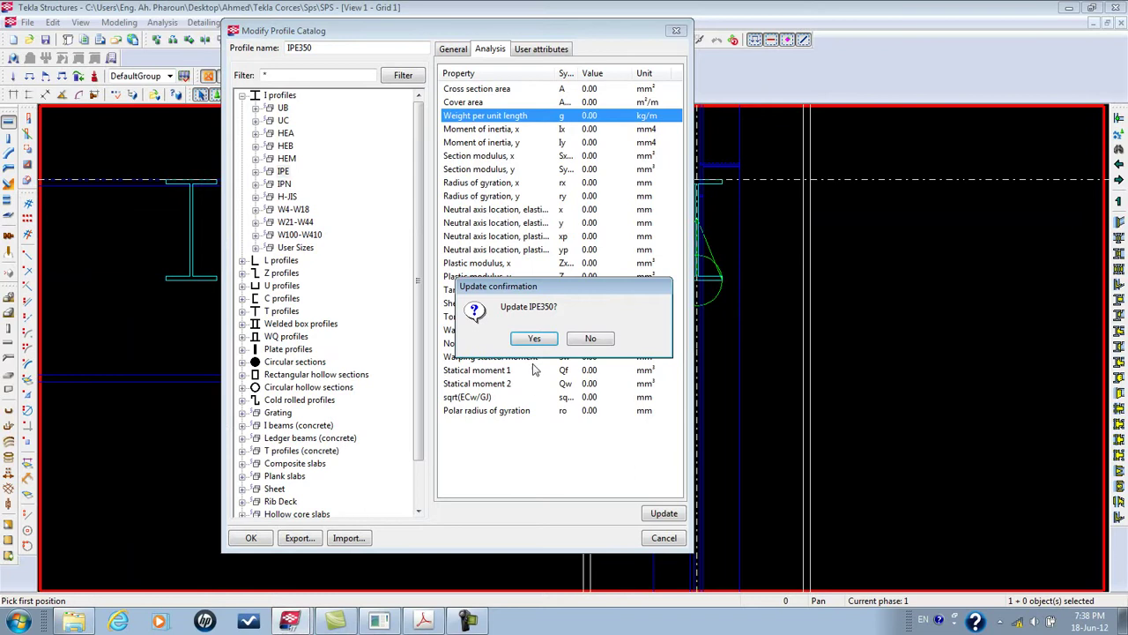
left_click(592, 340)
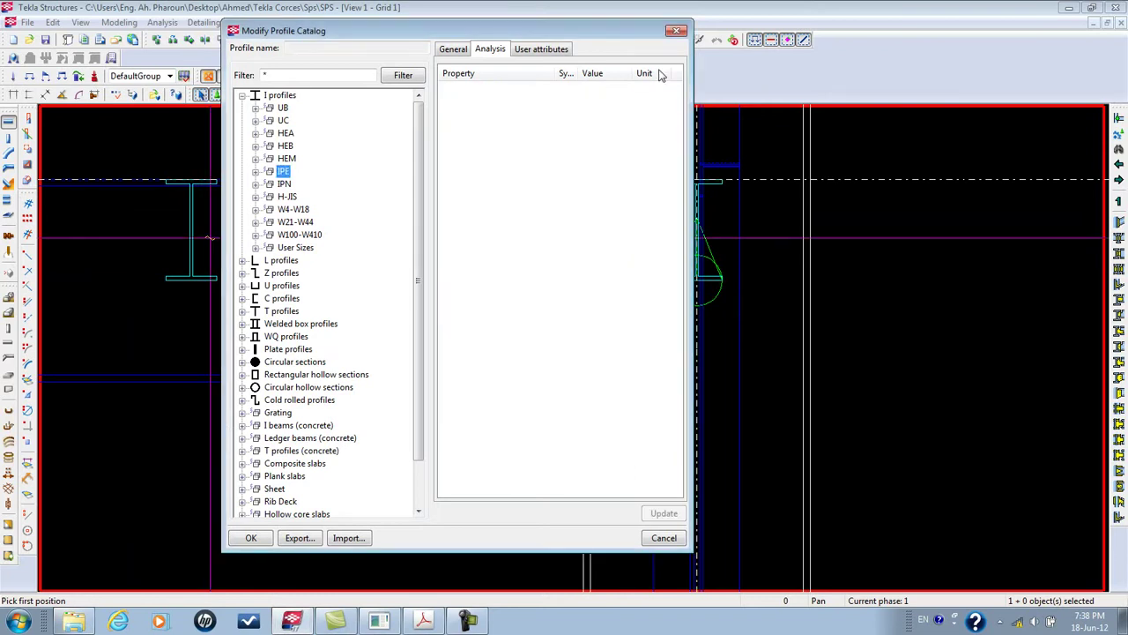
left_click(677, 31)
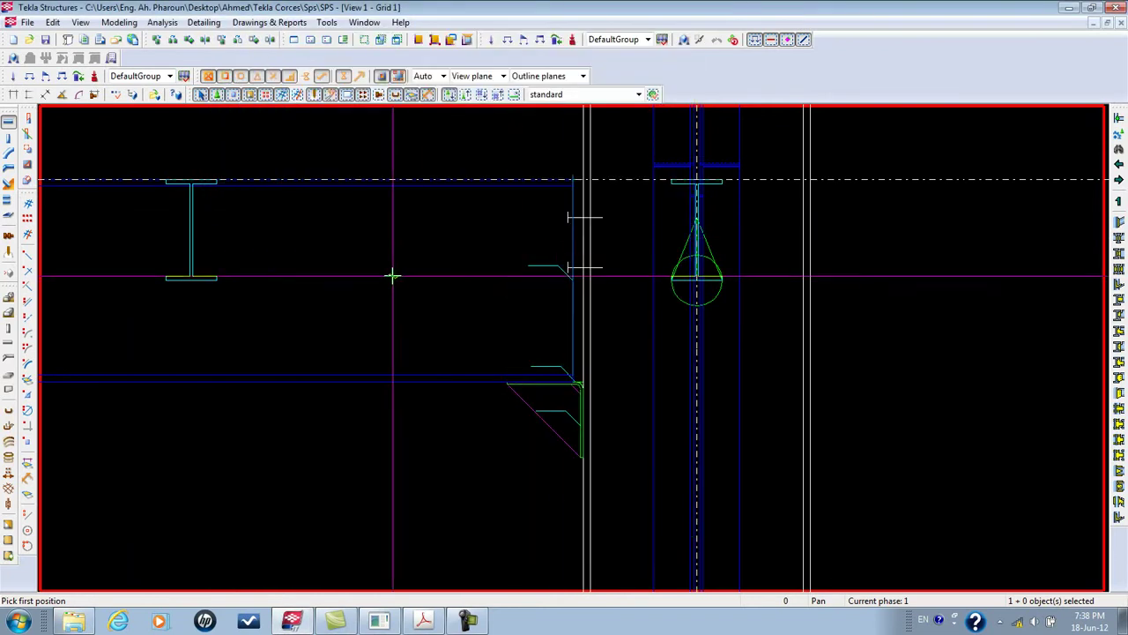
key("Escape")
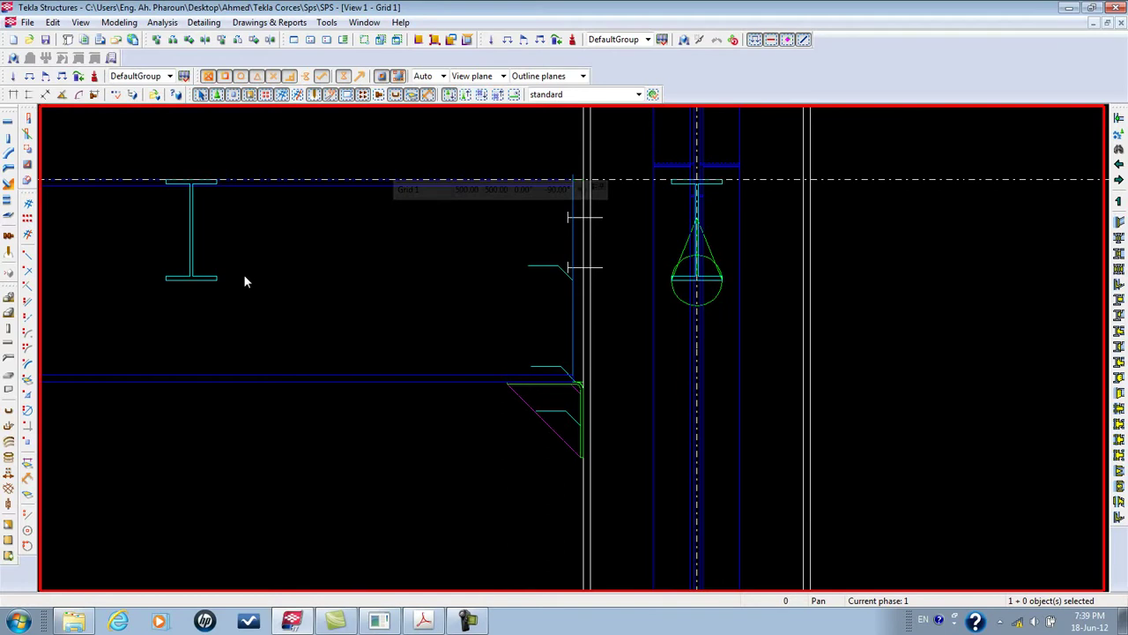
Open the cross section sketch editor for a new profile and move the Variables window clear of the sketch view
left_click(125, 23)
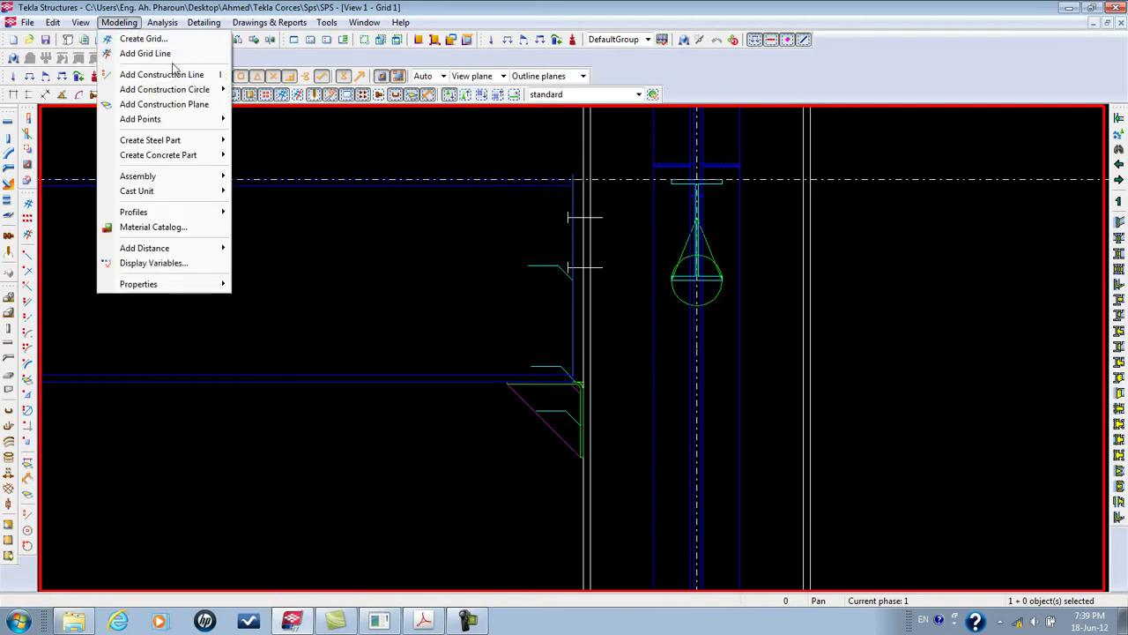
mouse_move(166, 214)
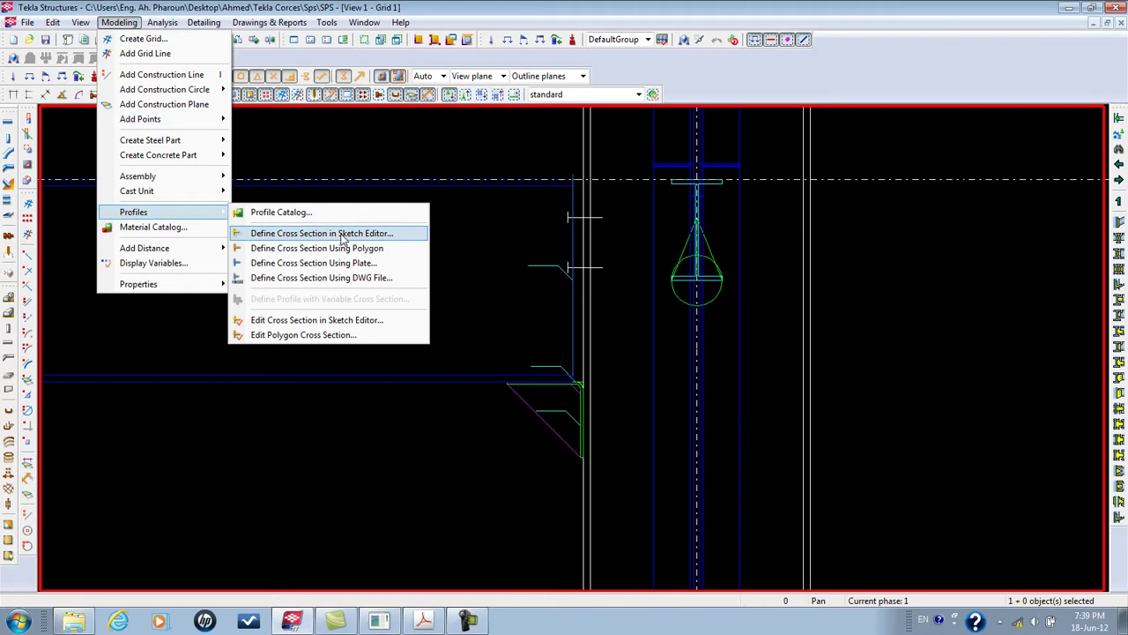
left_click(342, 234)
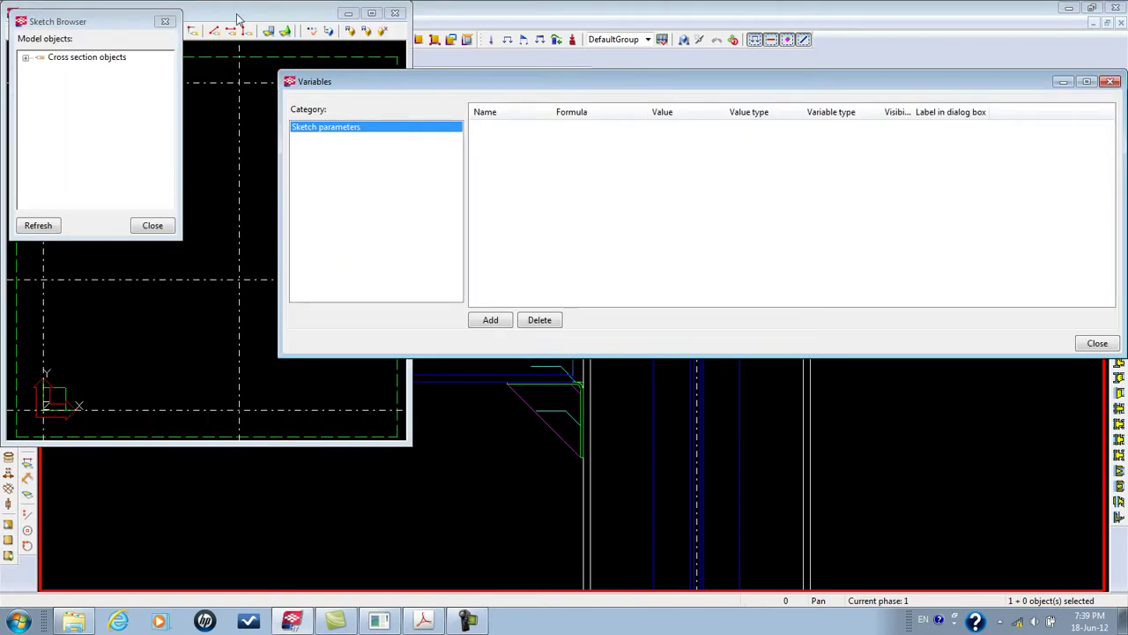
left_click_drag(366, 83, 532, 25)
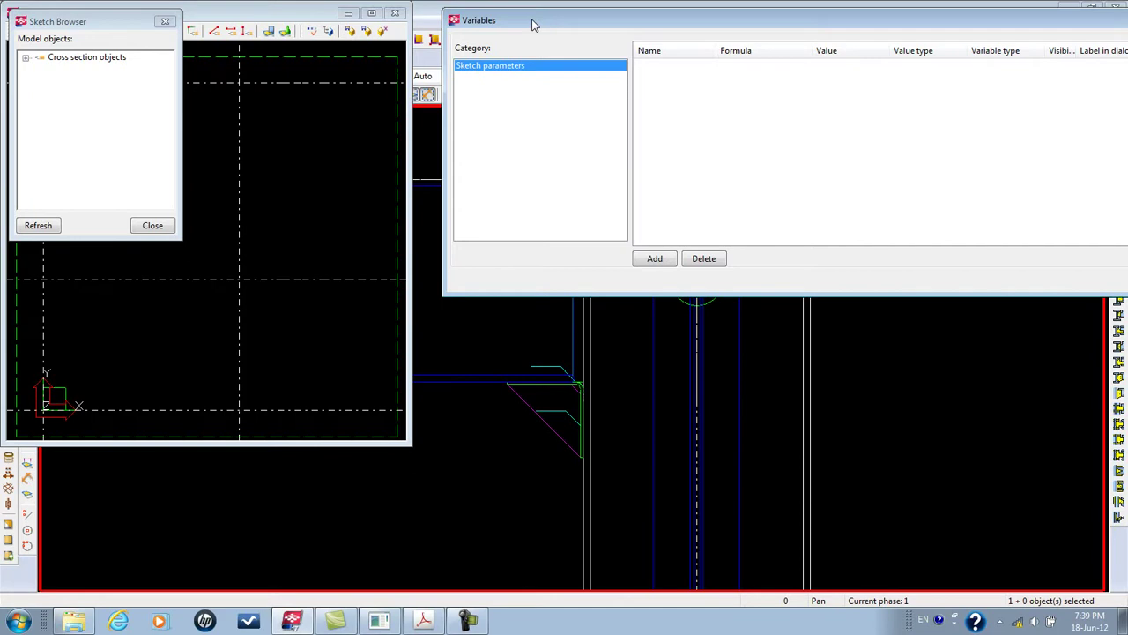
Arrange the sketch view between the Sketch Browser and the Variables window, with the sketch view in front
left_click(303, 16)
scroll(210, 122, "down", 1)
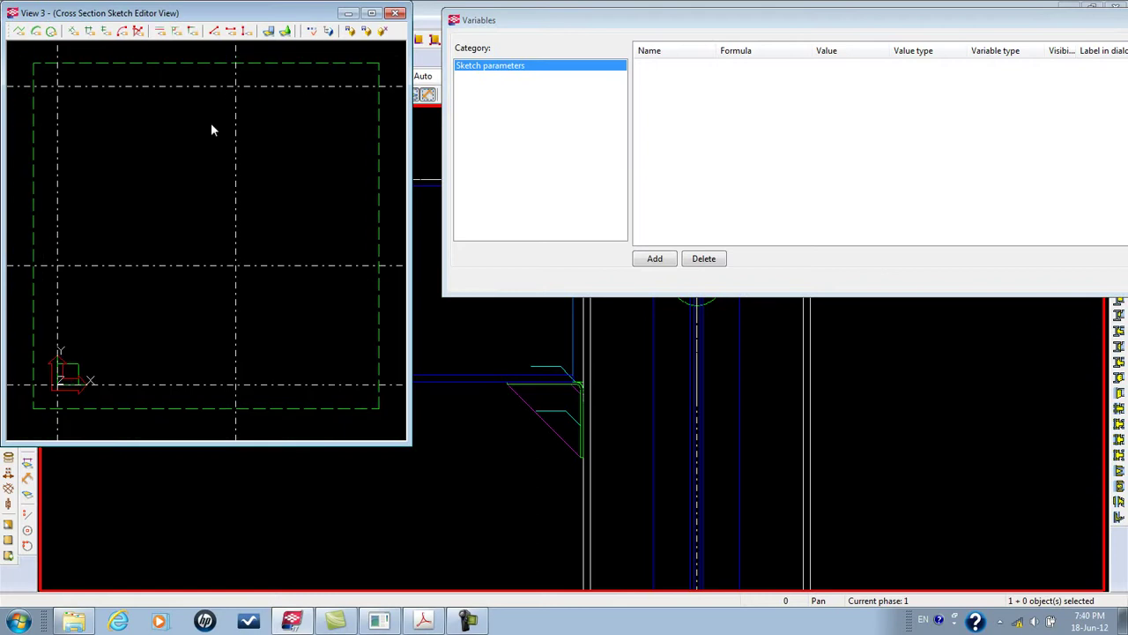
mouse_move(228, 15)
left_mouse_down()
mouse_move(391, 81)
mouse_move(309, 76)
left_mouse_up()
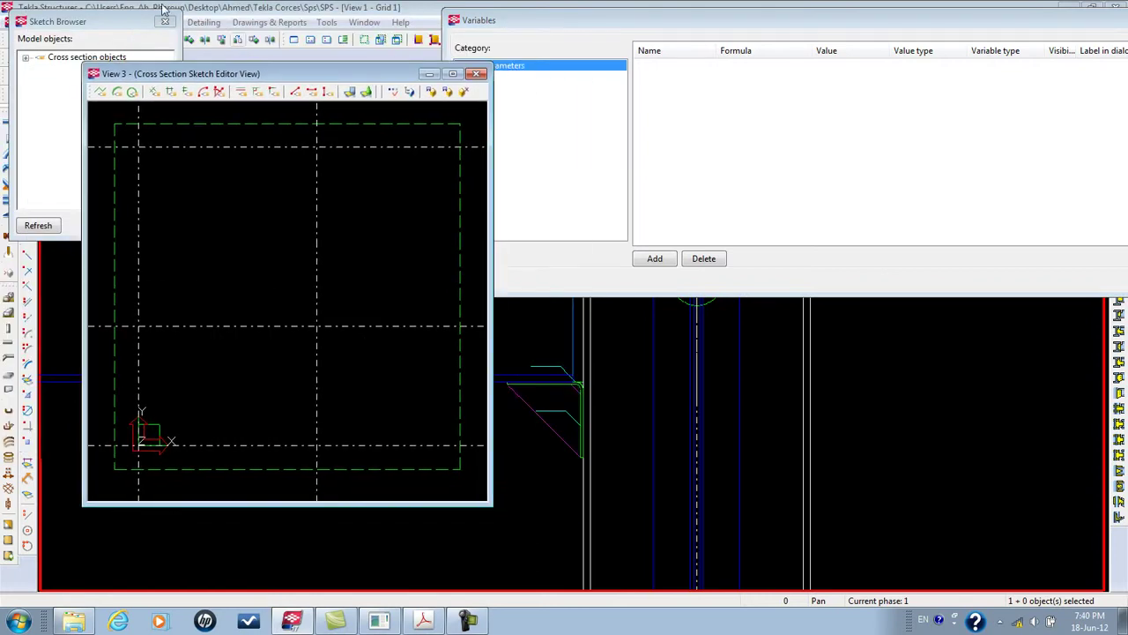
left_click(83, 42)
left_click_drag(84, 42, 35, 86)
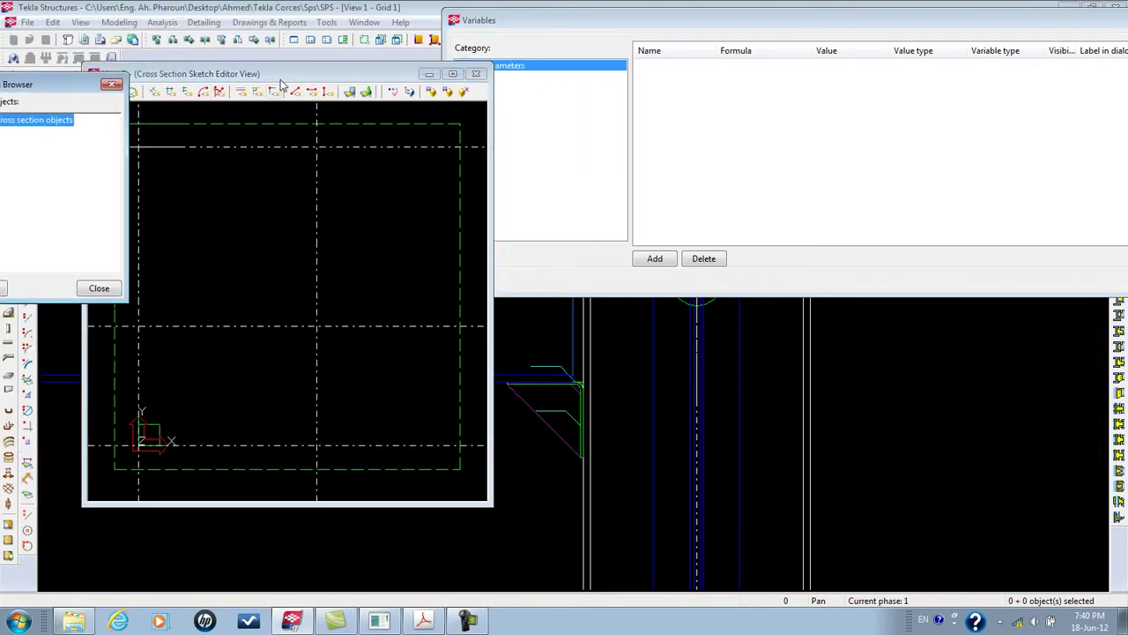
left_click_drag(280, 74, 280, 3)
key("super+Up")
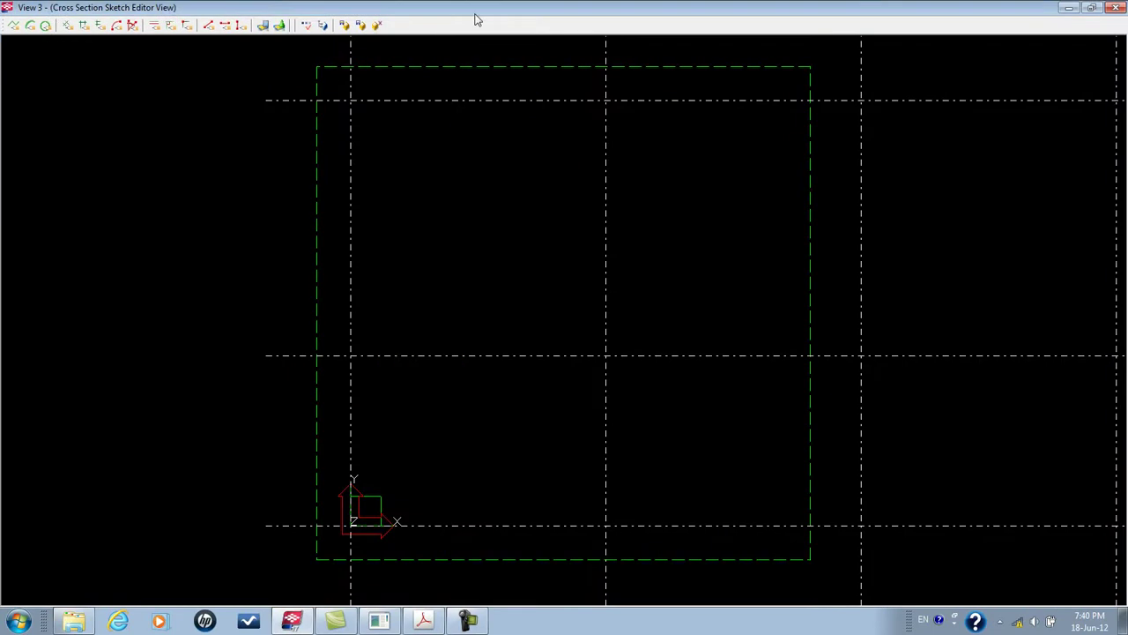
mouse_move(492, 10)
left_mouse_down()
mouse_move(451, 83)
mouse_move(385, 71)
left_mouse_up()
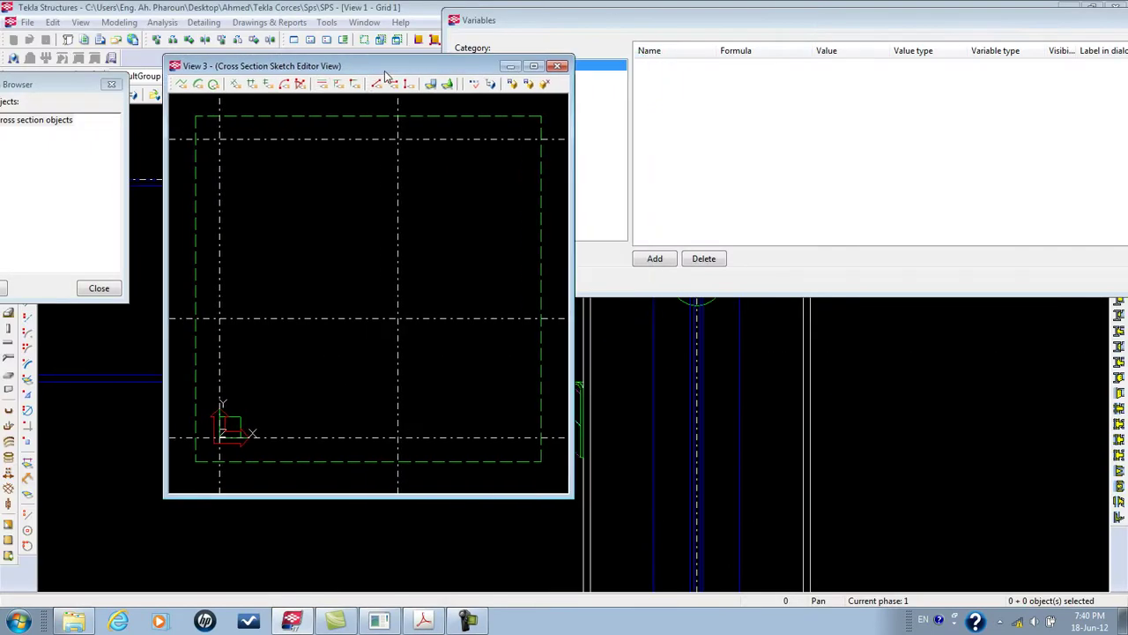
left_click(614, 21)
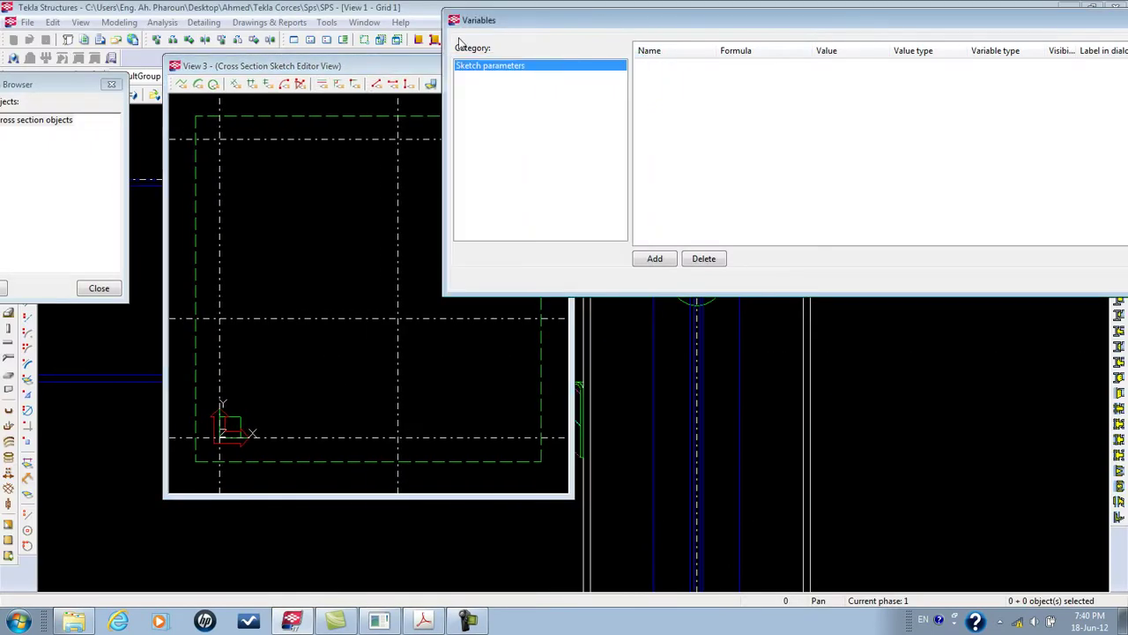
left_click(360, 76)
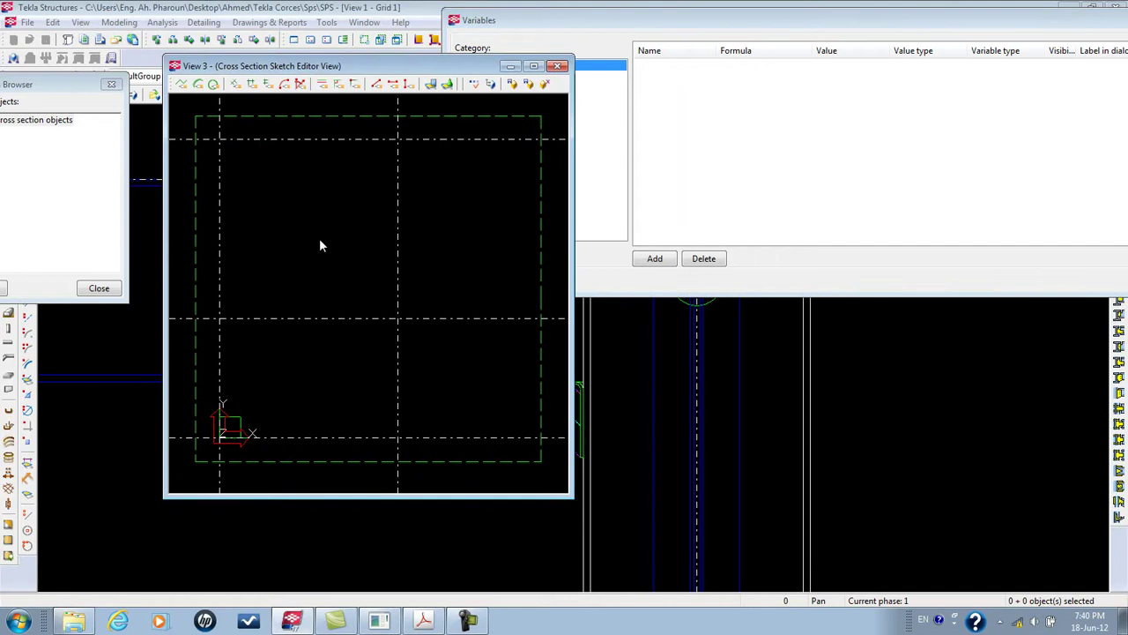
left_click(180, 84)
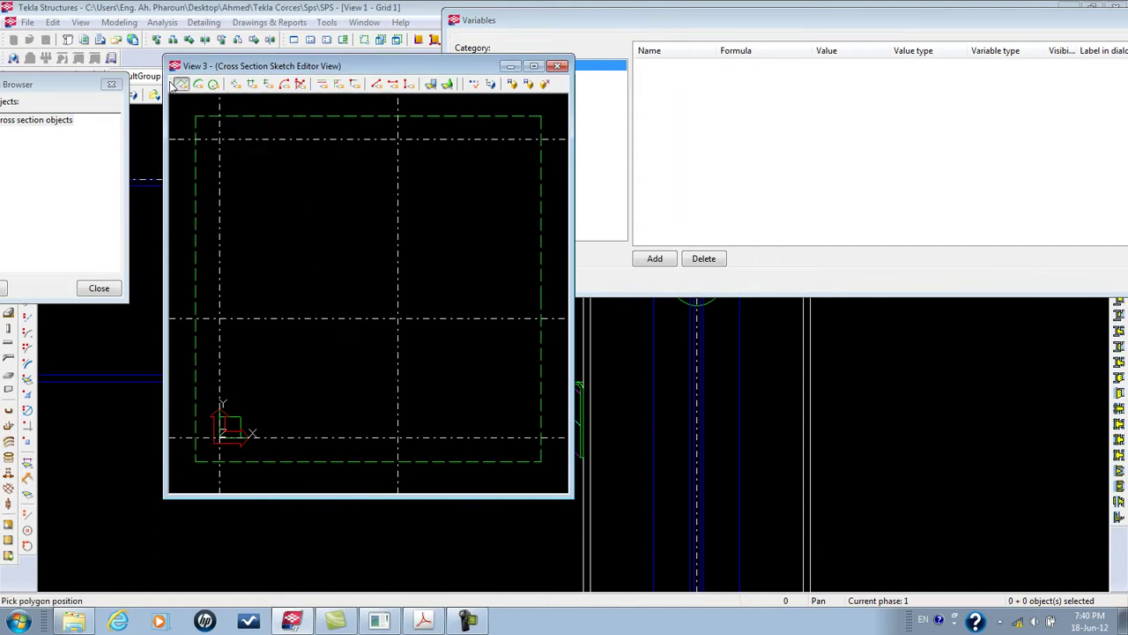
left_click(439, 270)
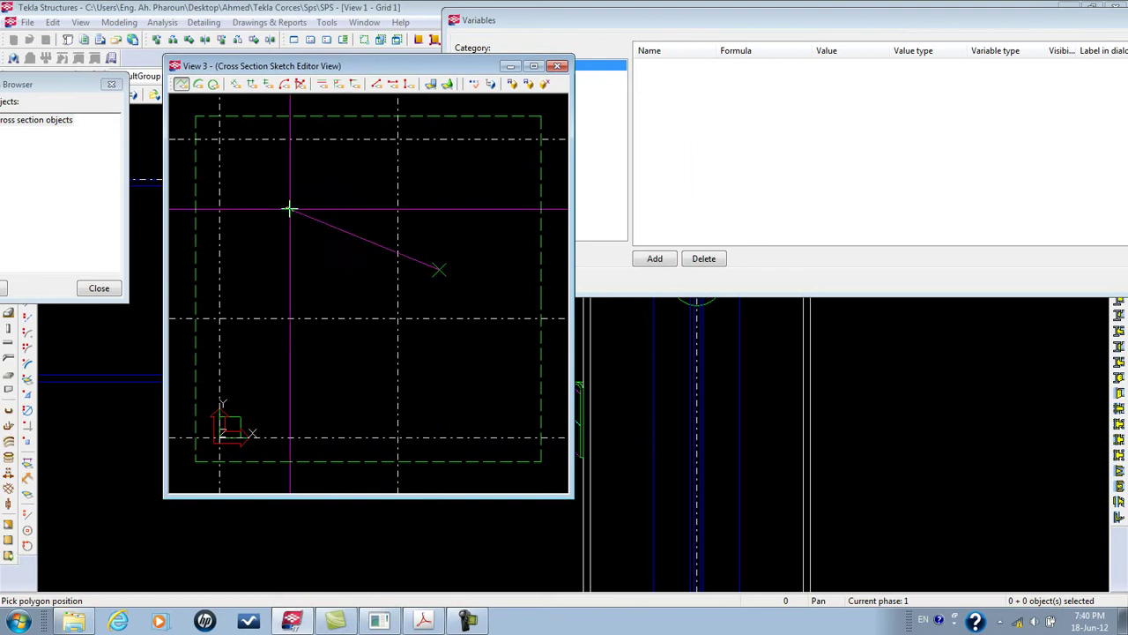
left_click(334, 218)
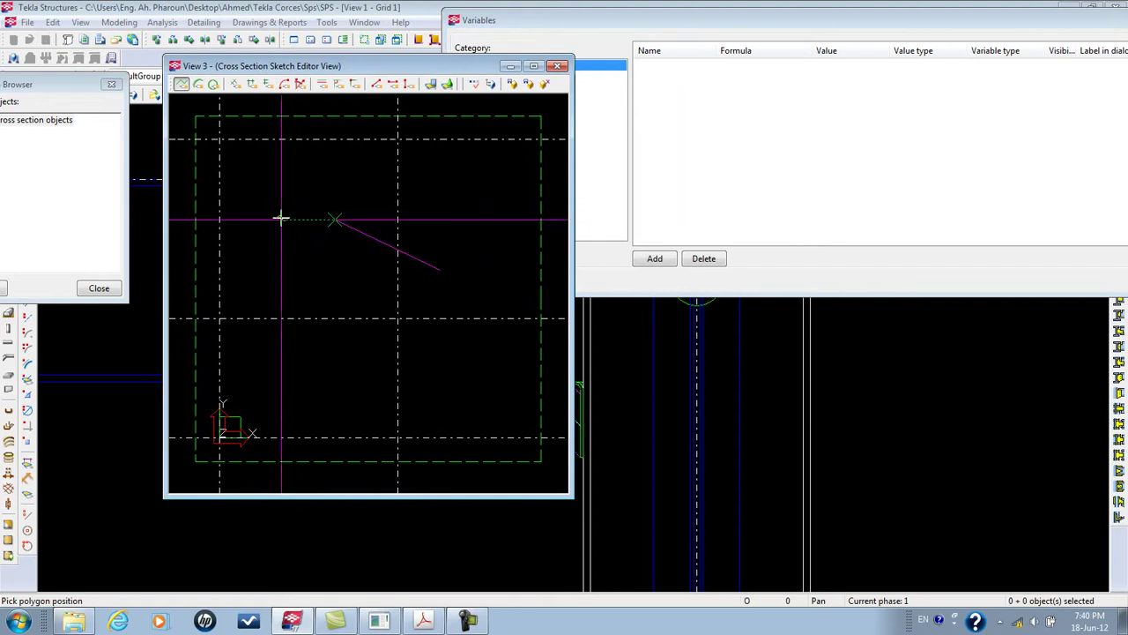
key("Escape")
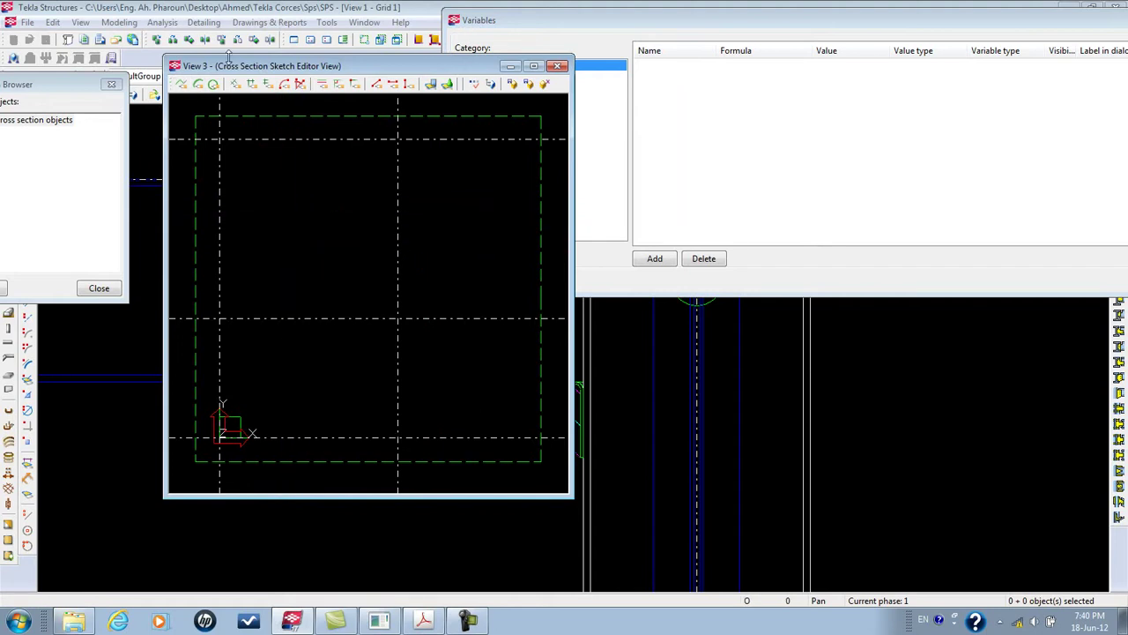
Sketch an open four-segment polyline with a diagonal, a short horizontal, a long vertical, and a horizontal segment ending near the origin
left_click(181, 84)
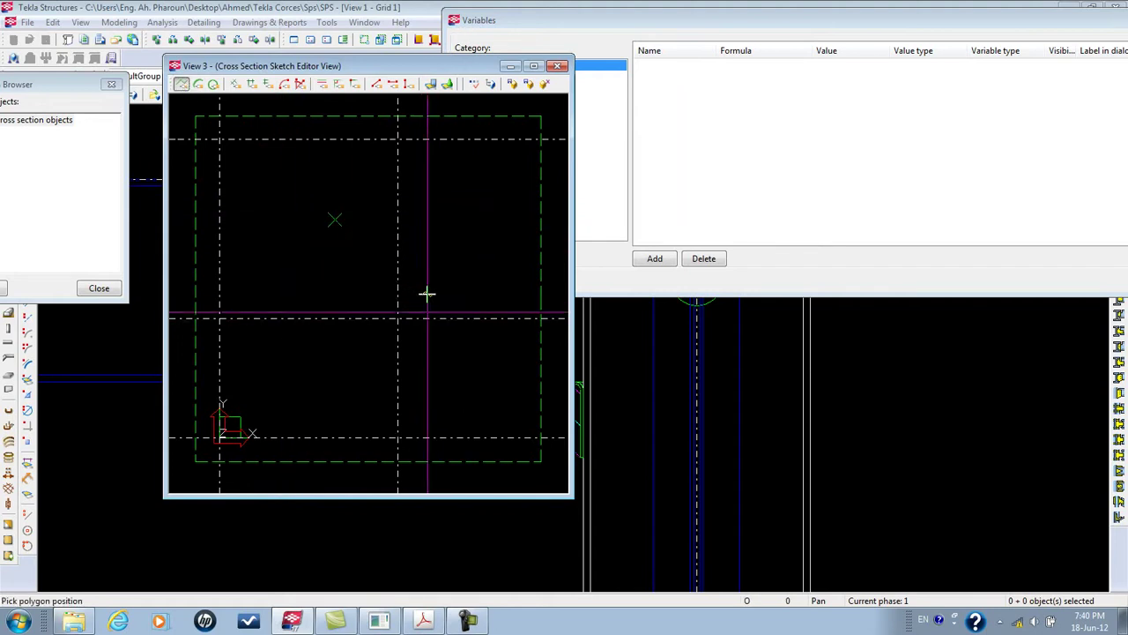
left_click(469, 353)
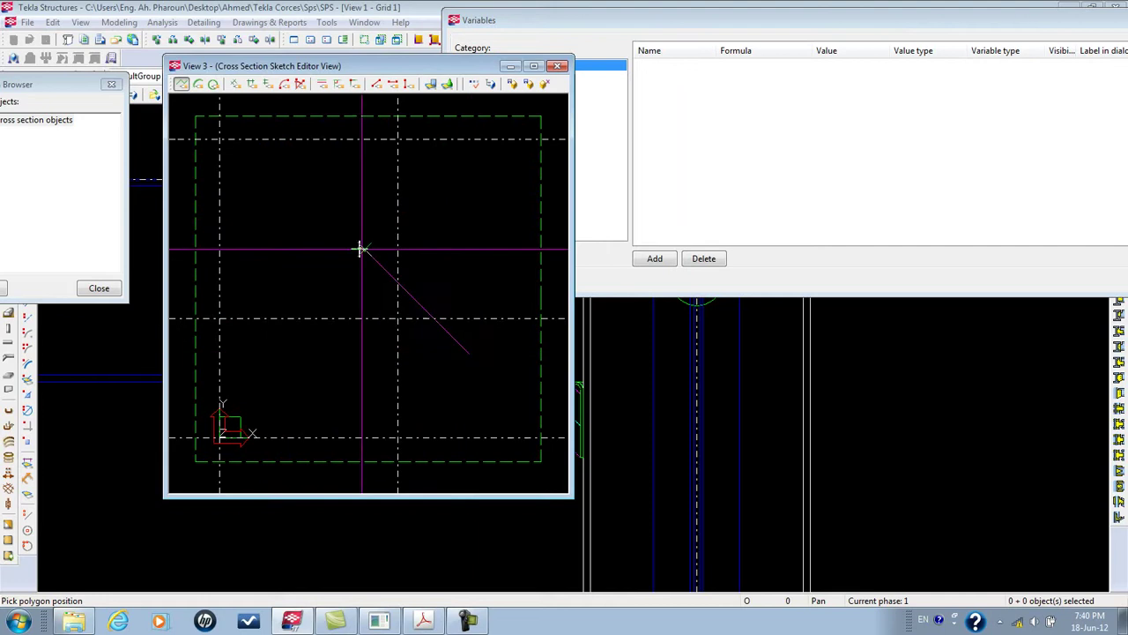
left_click(349, 250)
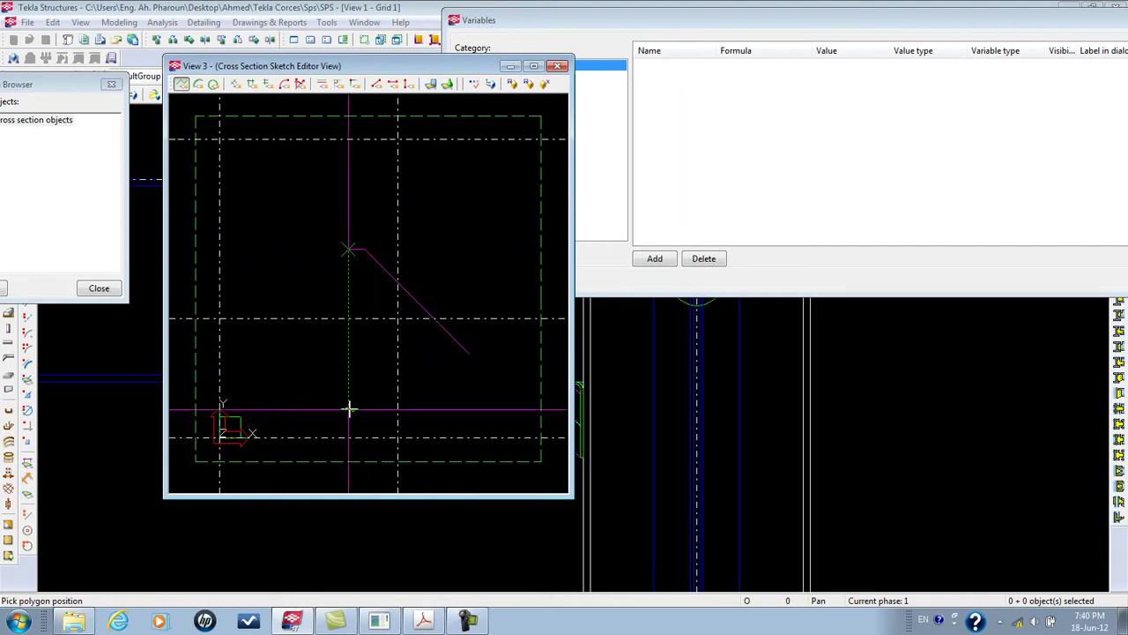
left_click(349, 408)
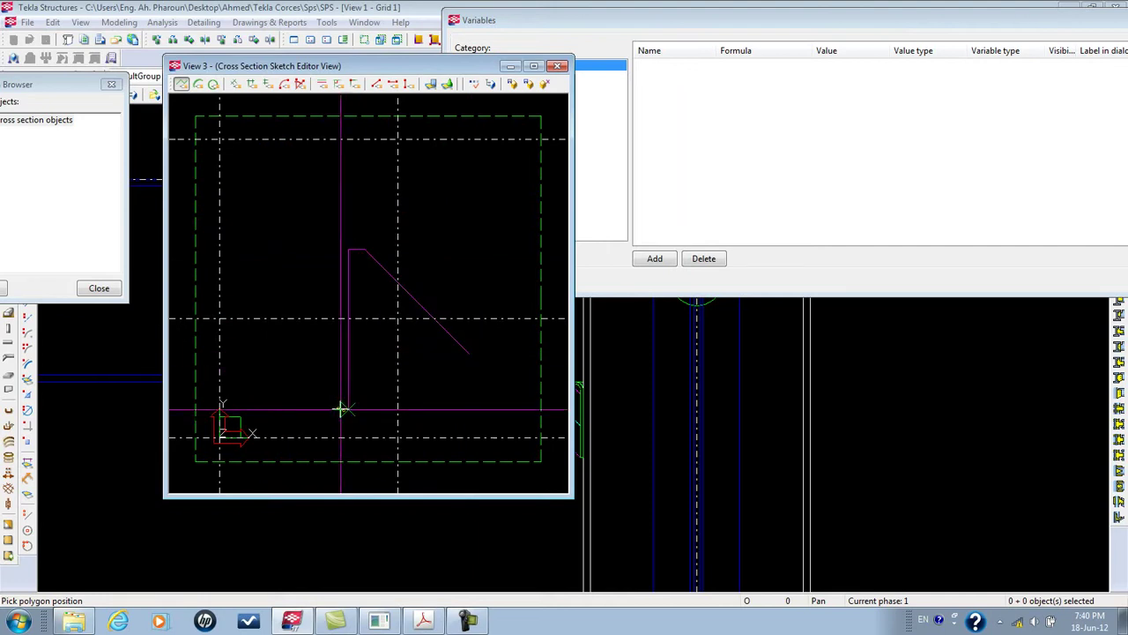
left_click(227, 404)
middle_click(262, 330)
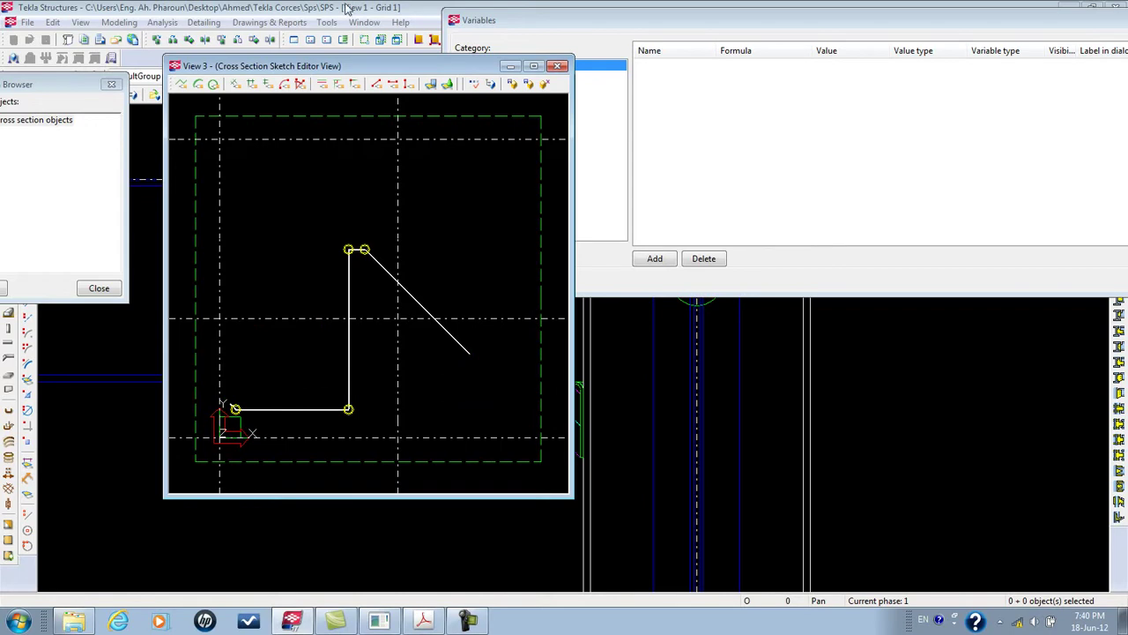
Dimension the lengths of the two diagonal end segments of the polyline, first the upper one and then the small lower one
left_click(236, 84)
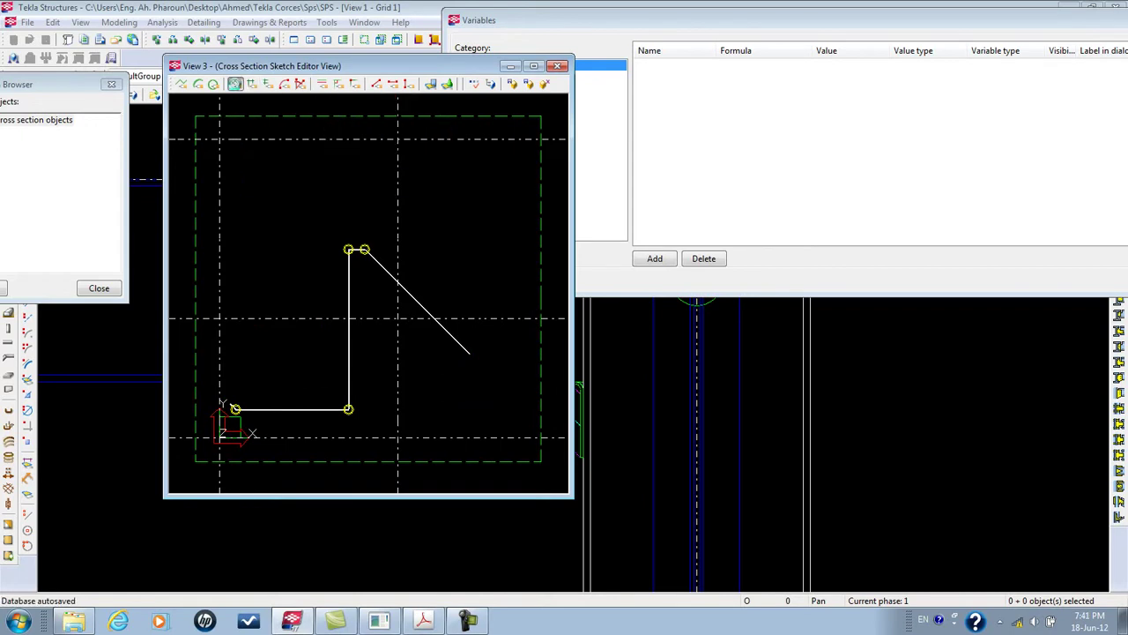
left_click(365, 250)
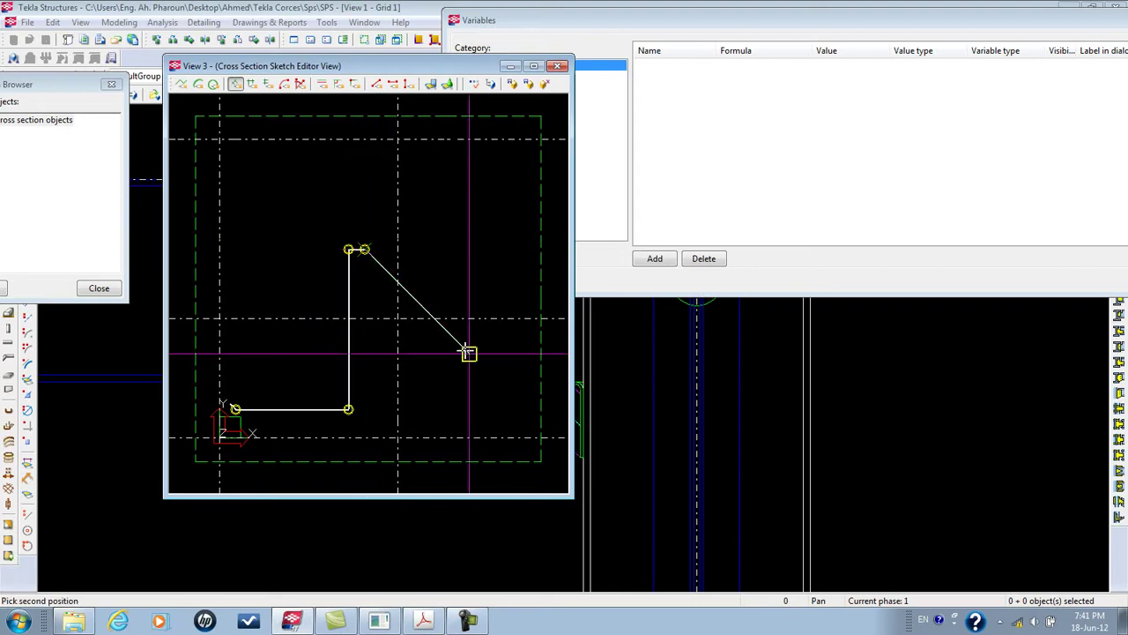
left_click(468, 351)
left_click(490, 281)
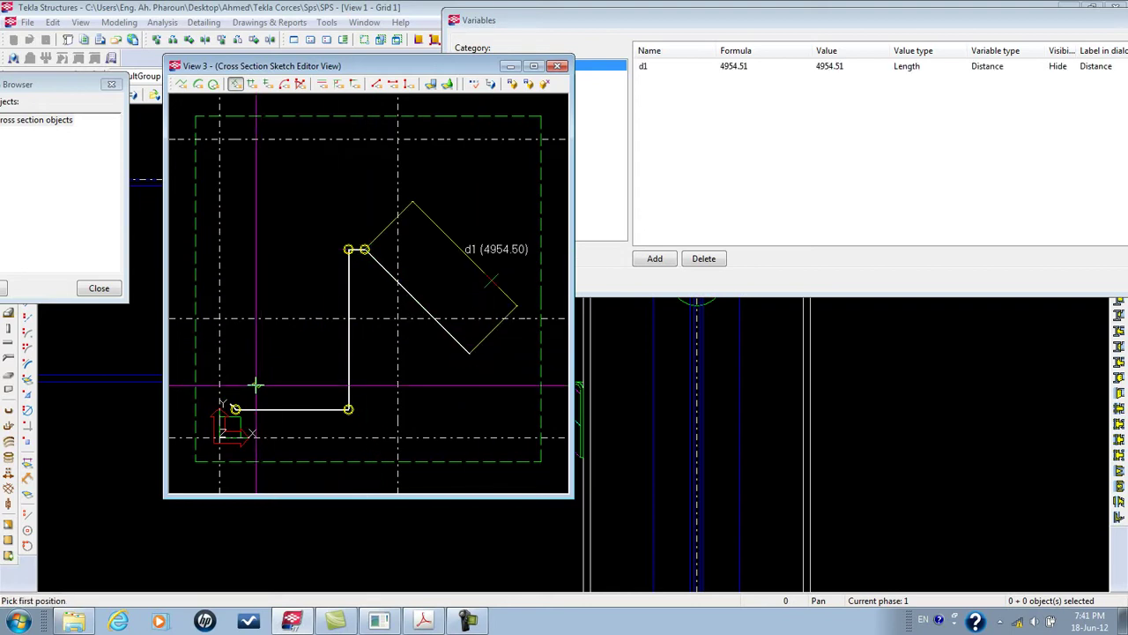
scroll(235, 405, "up", 5)
left_click(200, 381)
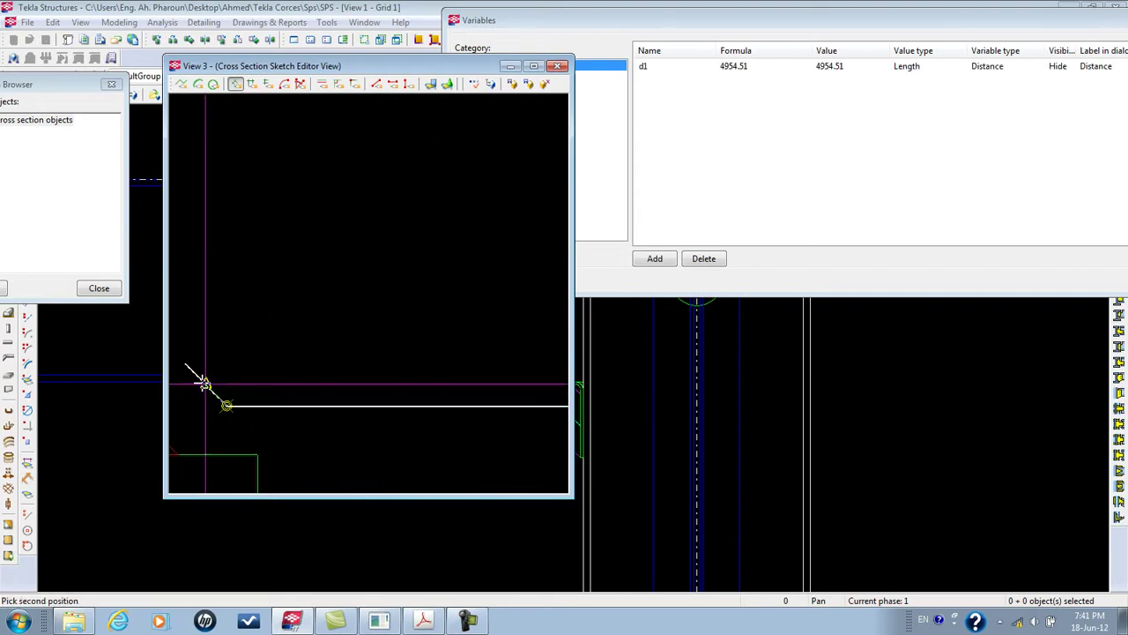
left_click(187, 362)
left_click(242, 367)
scroll(429, 244, "down", 6)
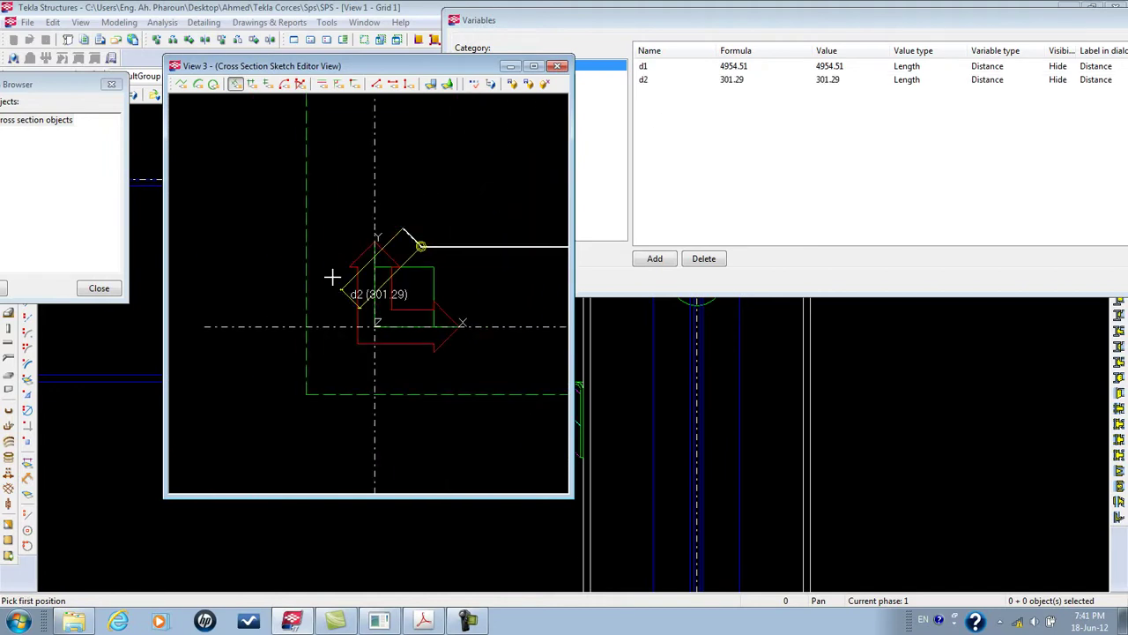
Link the upper diagonal's length variable d1 to the lower one with the formula =d2, and set d2 to 20
double_click(742, 79)
double_click(742, 66)
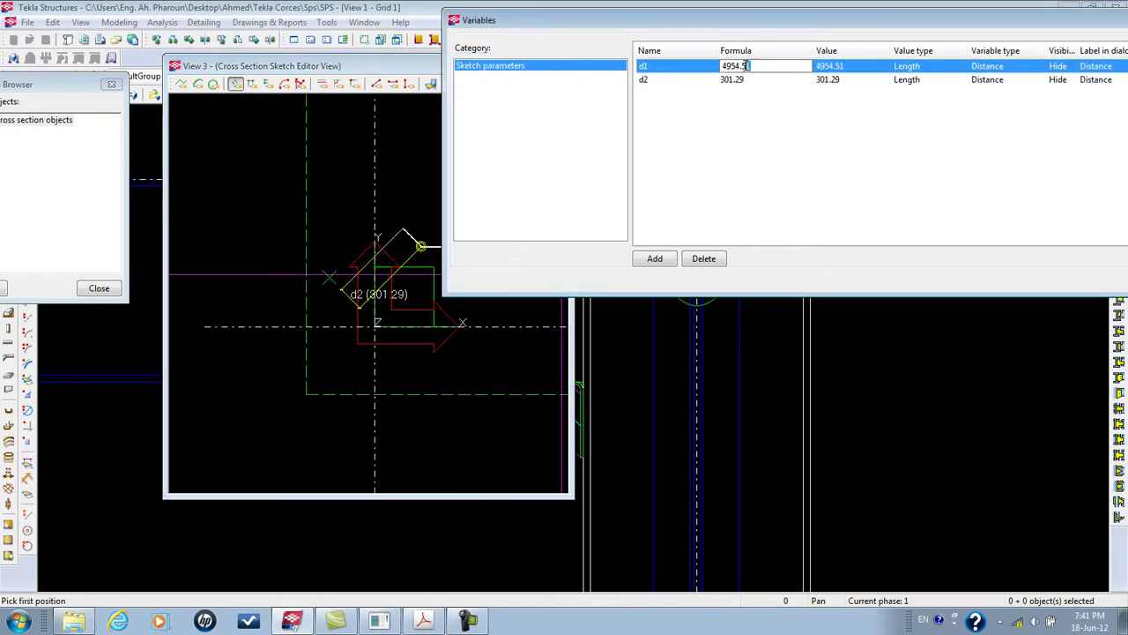
double_click(739, 67)
type("=d2")
key("Return")
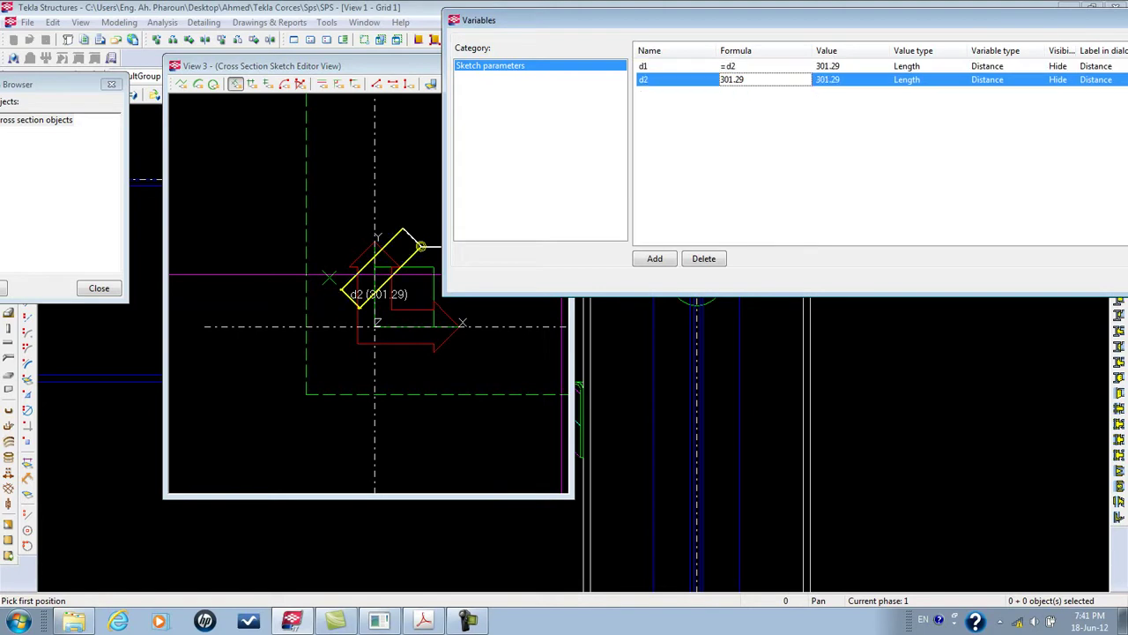
double_click(733, 80)
type("20")
key("Return")
Examine the diagonal lips at the lower and upper ends of the cross section sketch
scroll(221, 323, "up", 5)
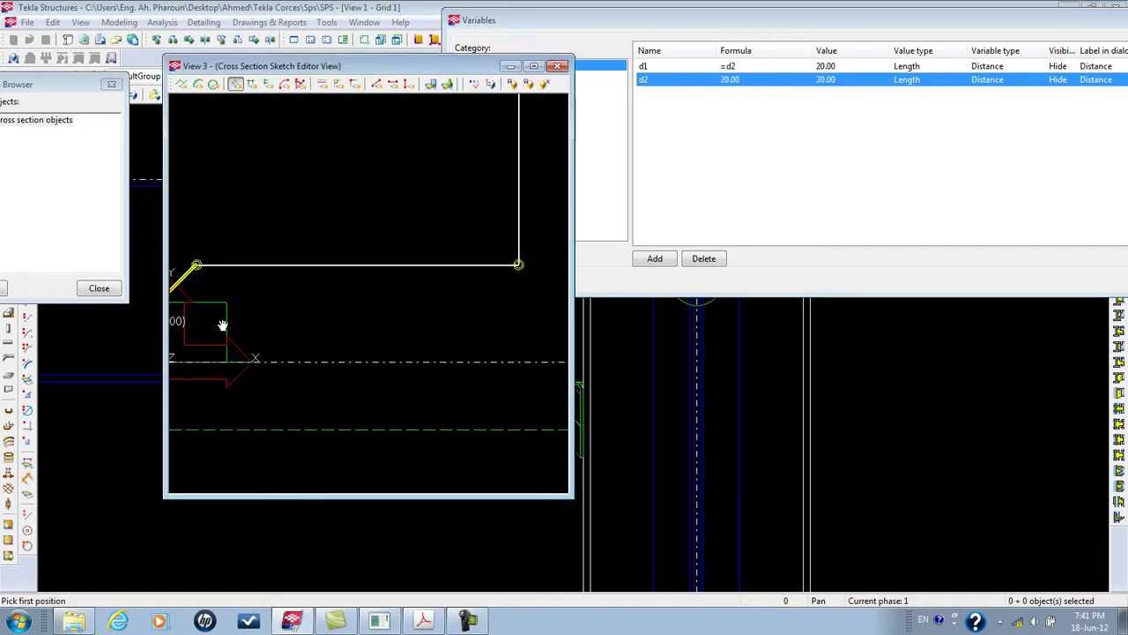
left_click(202, 253)
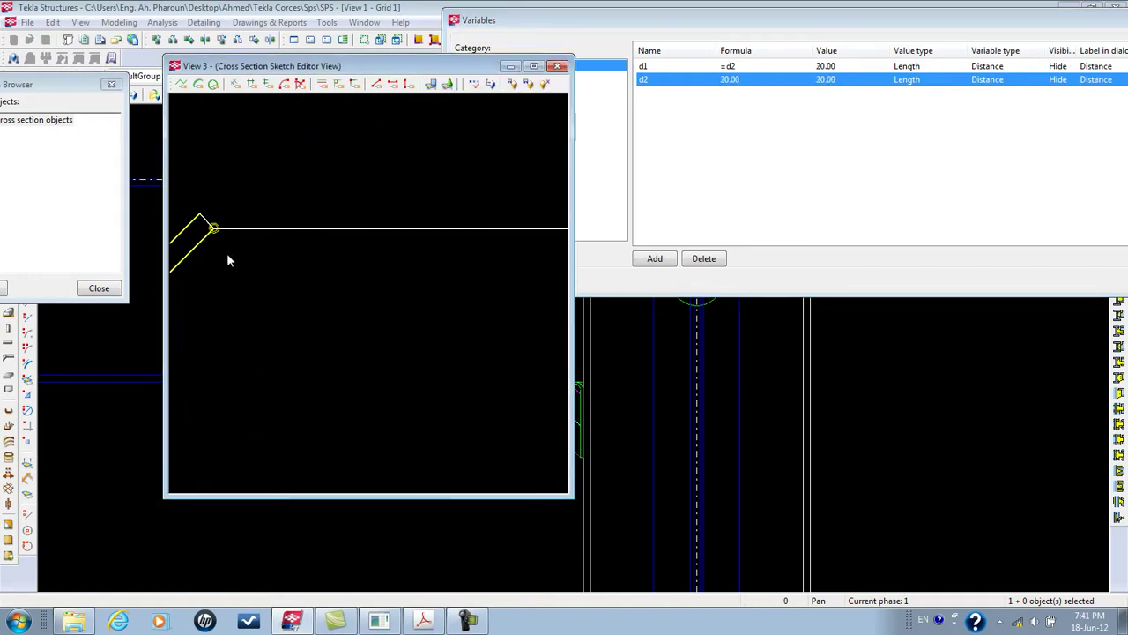
scroll(231, 245, "down", 5)
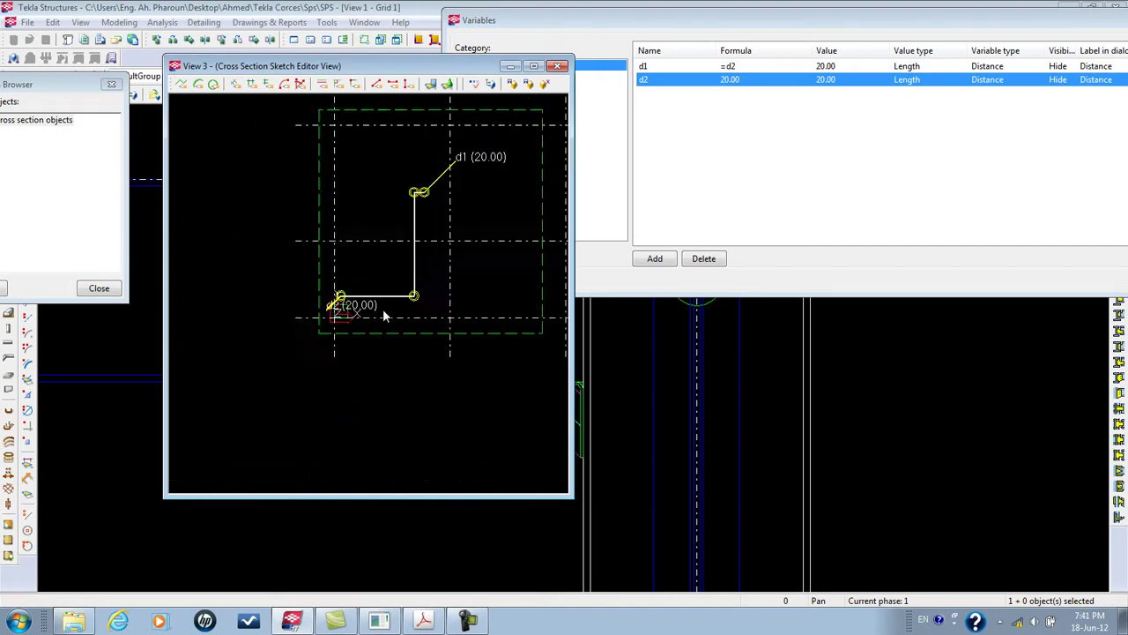
scroll(431, 176, "up", 5)
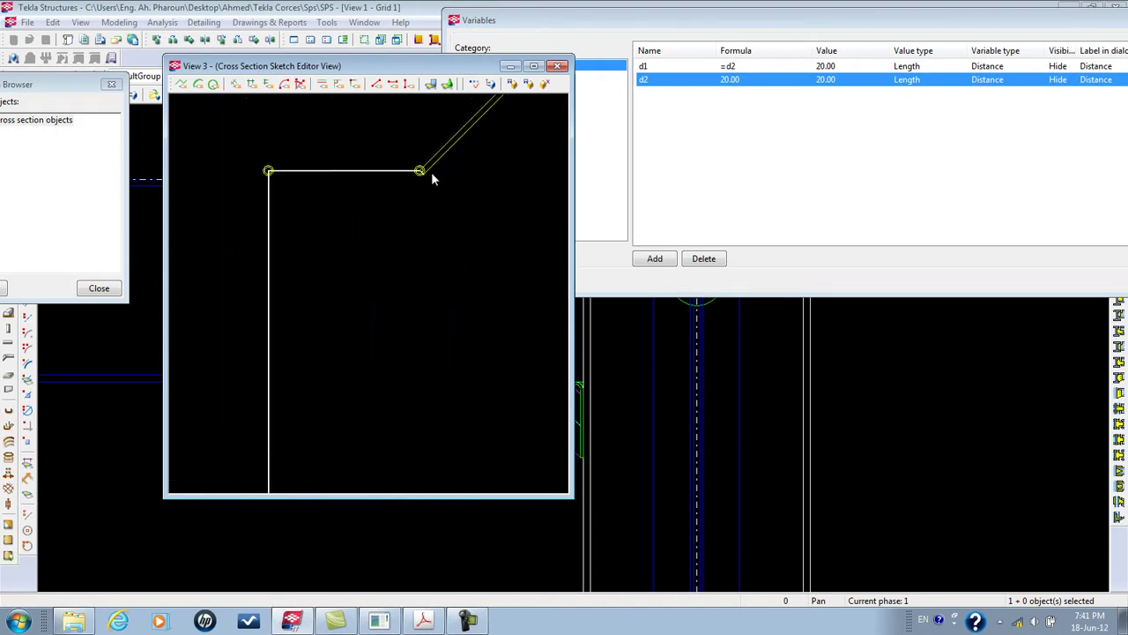
scroll(416, 187, "up", 2)
scroll(419, 181, "down", 4)
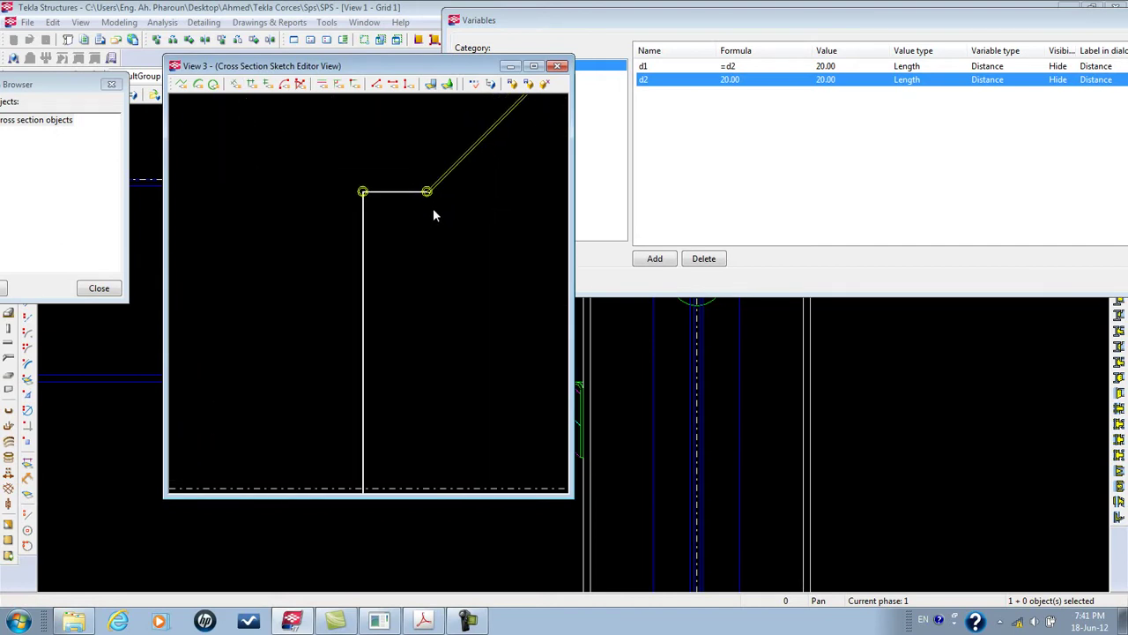
scroll(415, 265, "down", 4)
middle_click_drag(408, 313, 373, 193)
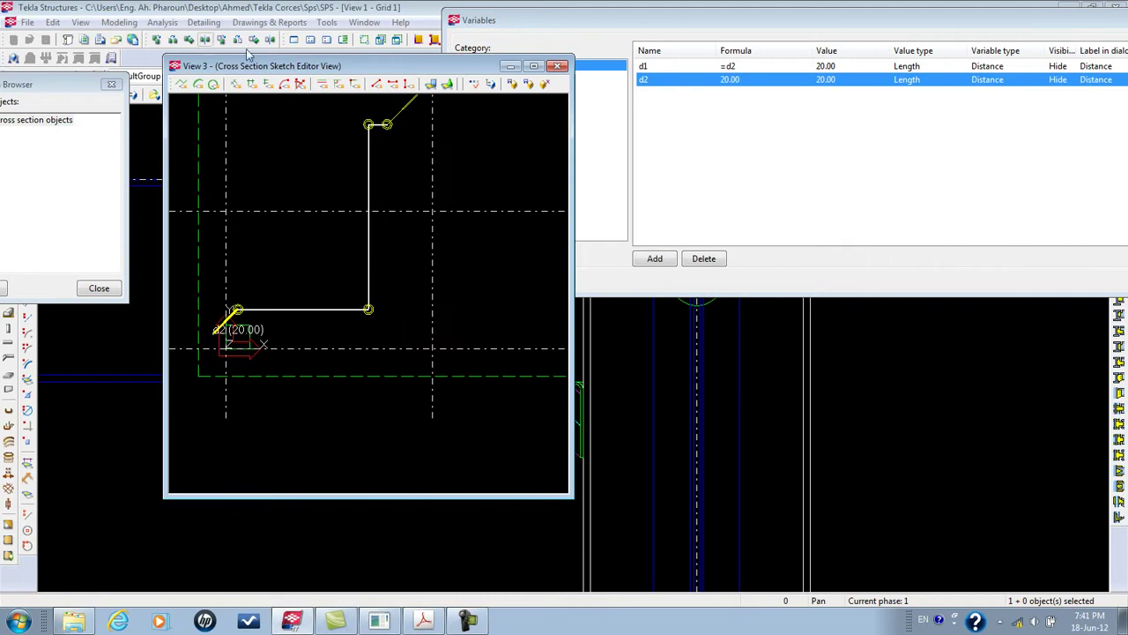
Add a vertical dimension for the height of the long vertical segment, placed on its right side
left_click(268, 82)
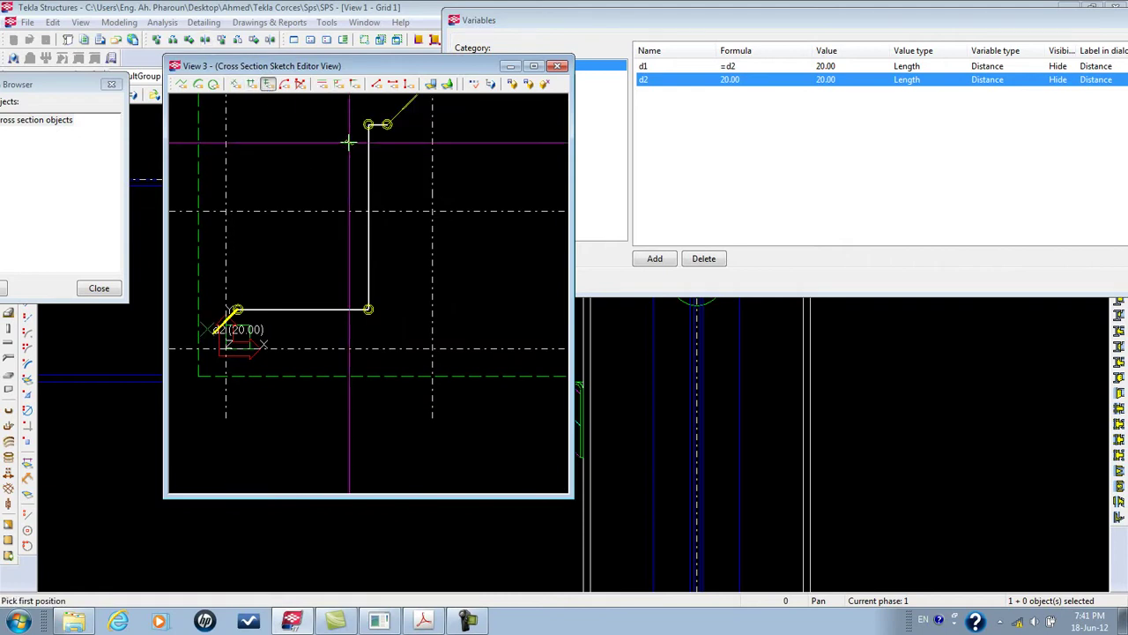
left_click(368, 124)
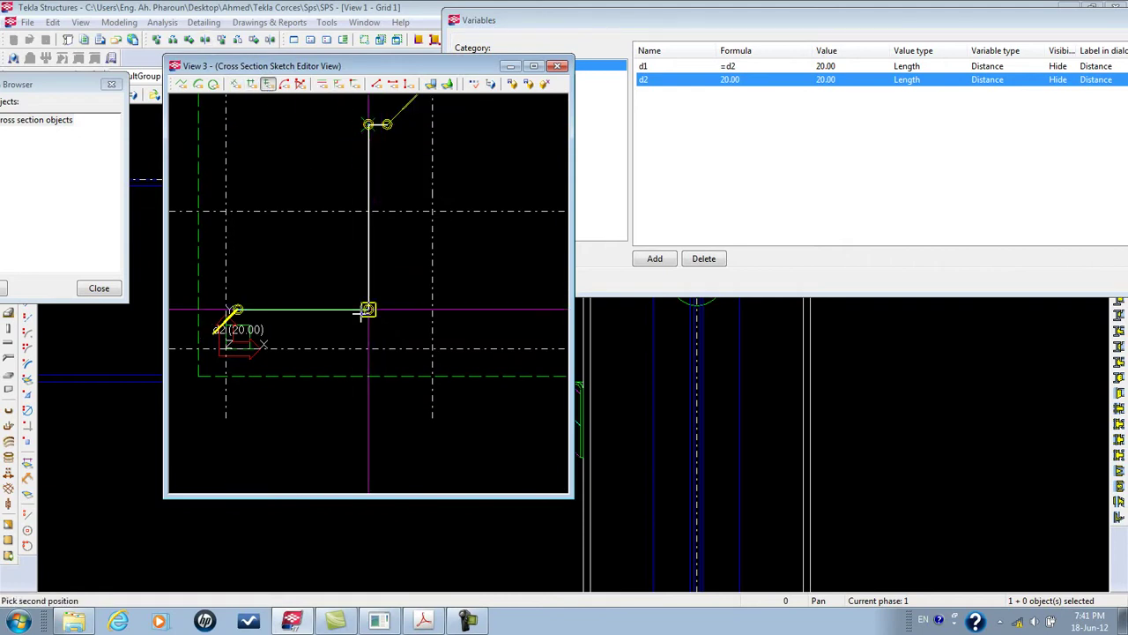
left_click(367, 310)
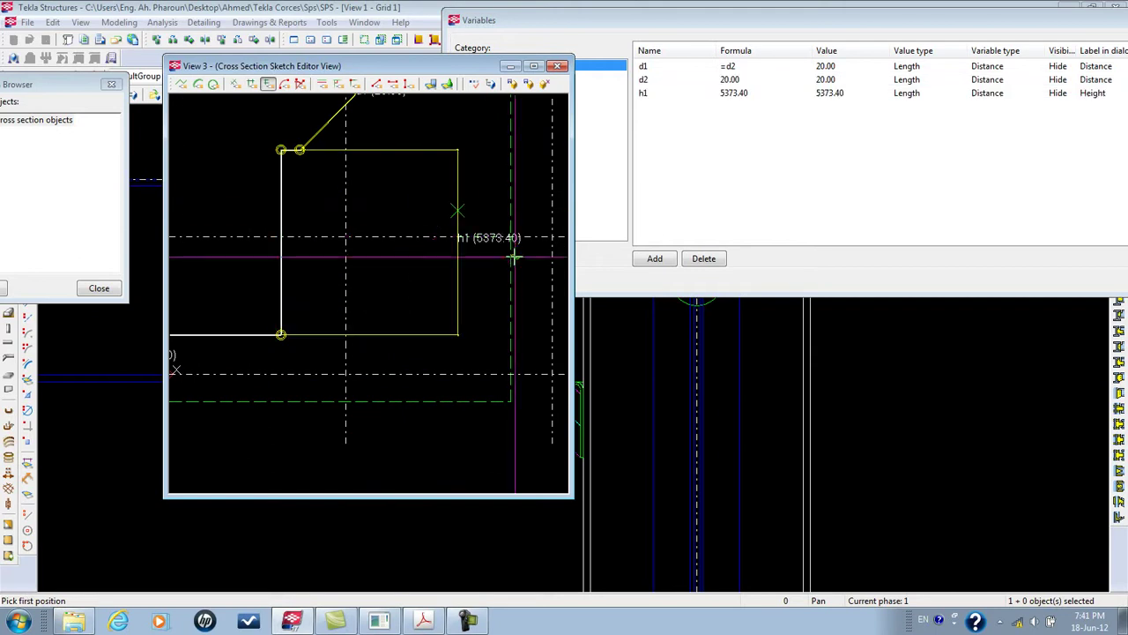
key("Escape")
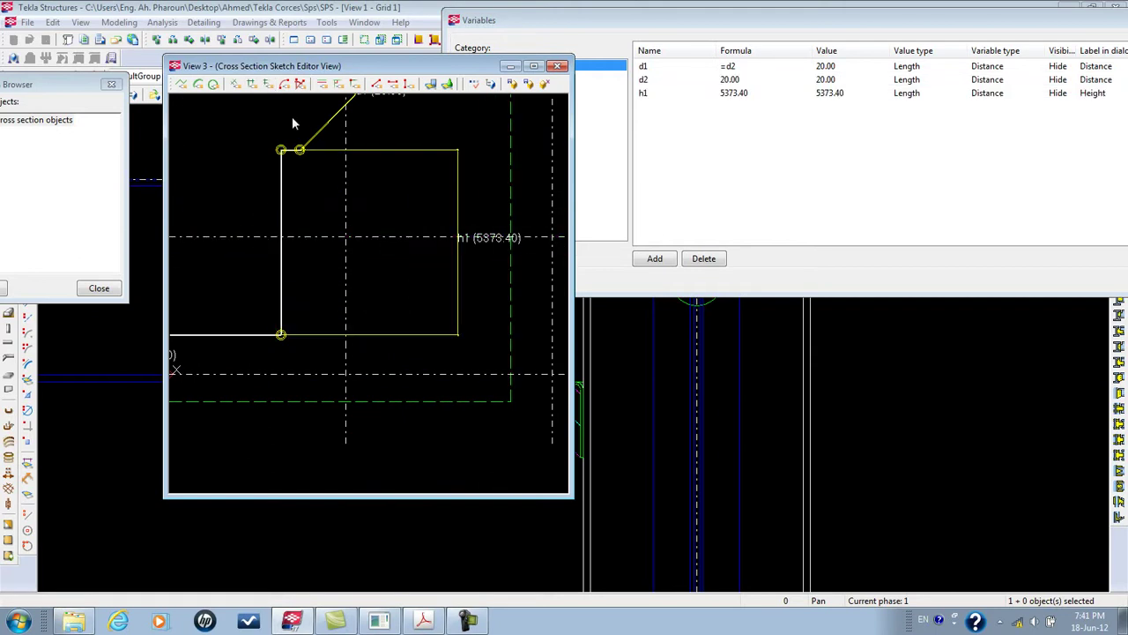
Add a horizontal dimension for the width of the short upper flange segment
left_click(251, 83)
scroll(291, 148, "up", 4)
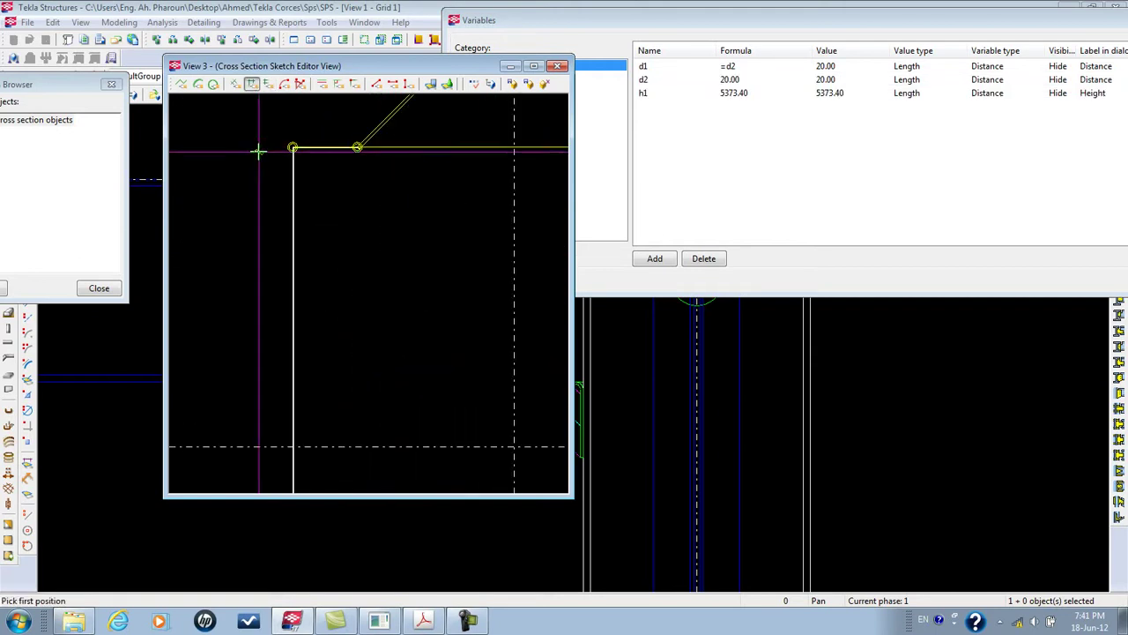
left_click(299, 142)
mouse_move(383, 159)
middle_mouse_down()
mouse_move(421, 119)
mouse_move(444, 132)
middle_mouse_up()
left_click(444, 133)
scroll(365, 202, "down", 3)
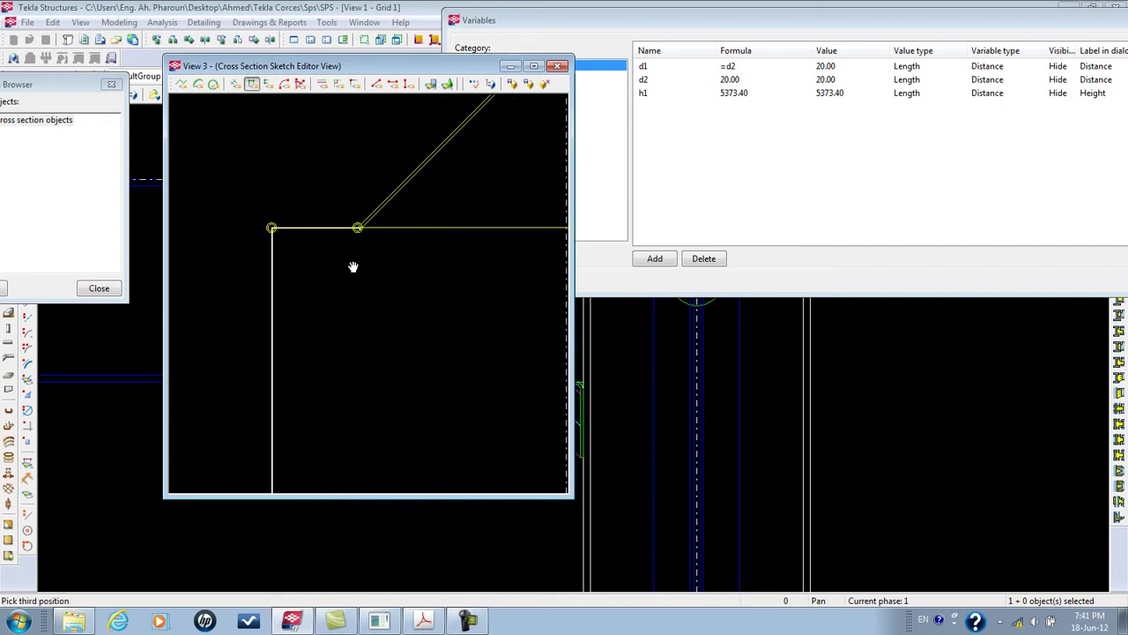
middle_click_drag(429, 256, 378, 272)
scroll(378, 273, "down", 3)
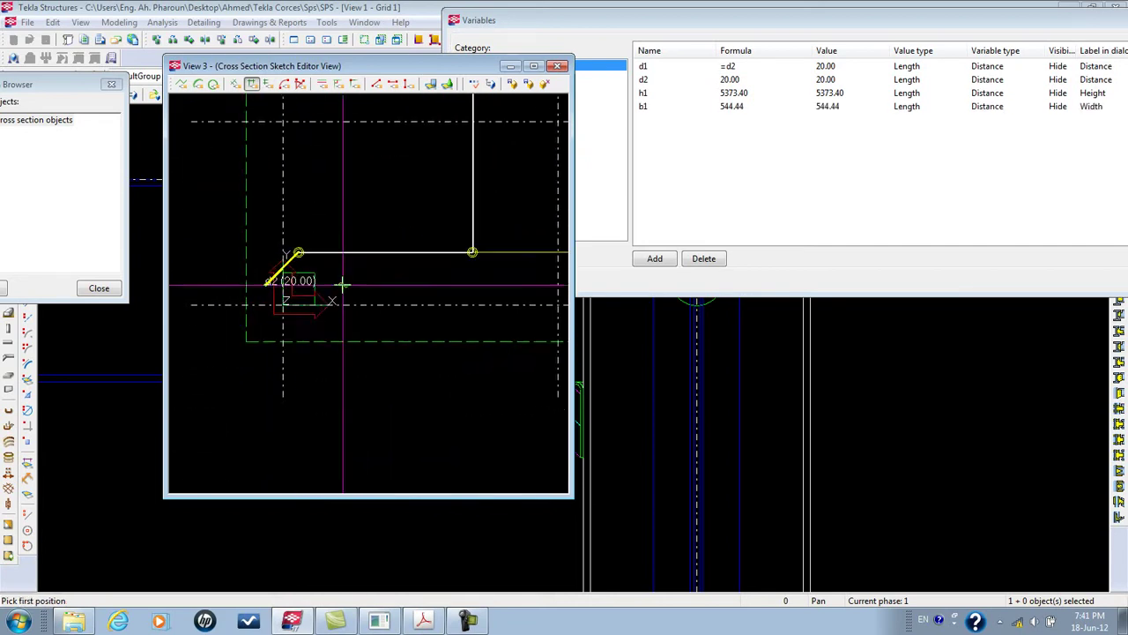
Add a horizontal dimension for the width of the lower flange segment, placed below the sketch
scroll(300, 264, "up", 3)
scroll(235, 232, "up", 2)
middle_click_drag(235, 232, 232, 211)
scroll(226, 188, "up", 3)
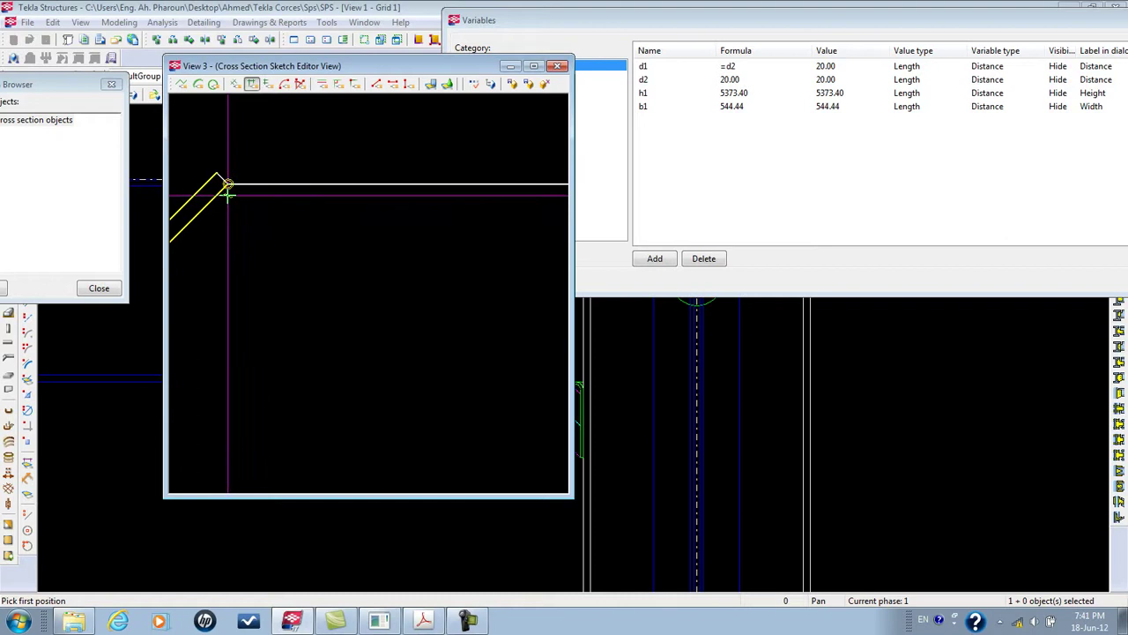
left_click(228, 183)
scroll(375, 313, "down", 2)
middle_click_drag(410, 330, 398, 344)
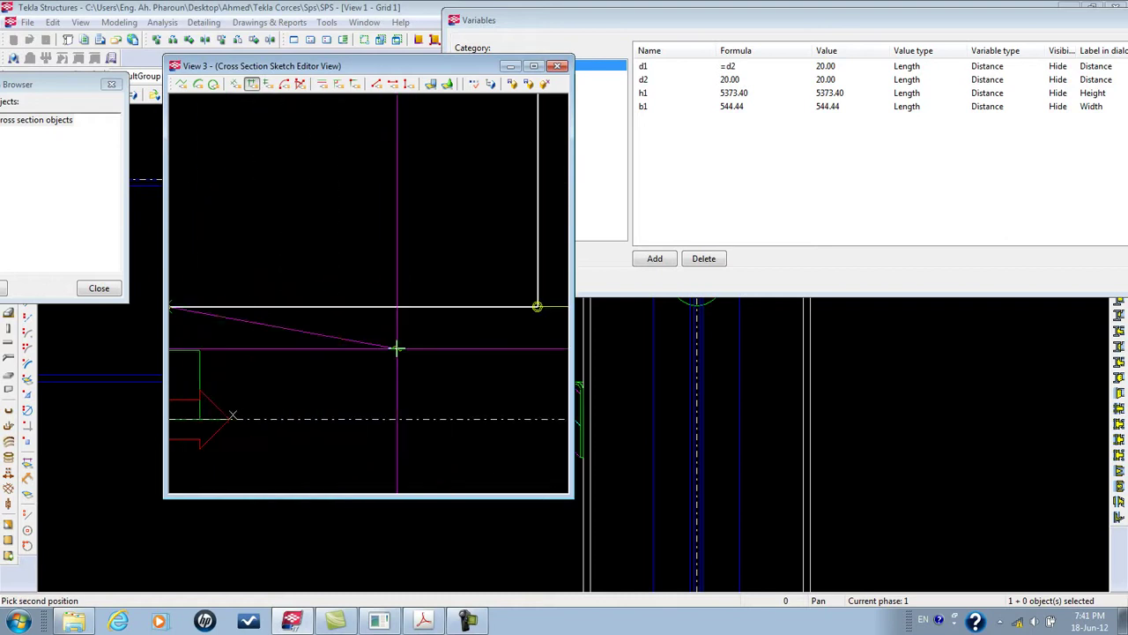
scroll(398, 344, "up", 2)
mouse_move(504, 328)
middle_mouse_down()
mouse_move(421, 330)
mouse_move(494, 176)
middle_mouse_up()
left_click(448, 267)
scroll(397, 343, "down", 2)
scroll(341, 245, "down", 1)
left_click(408, 284)
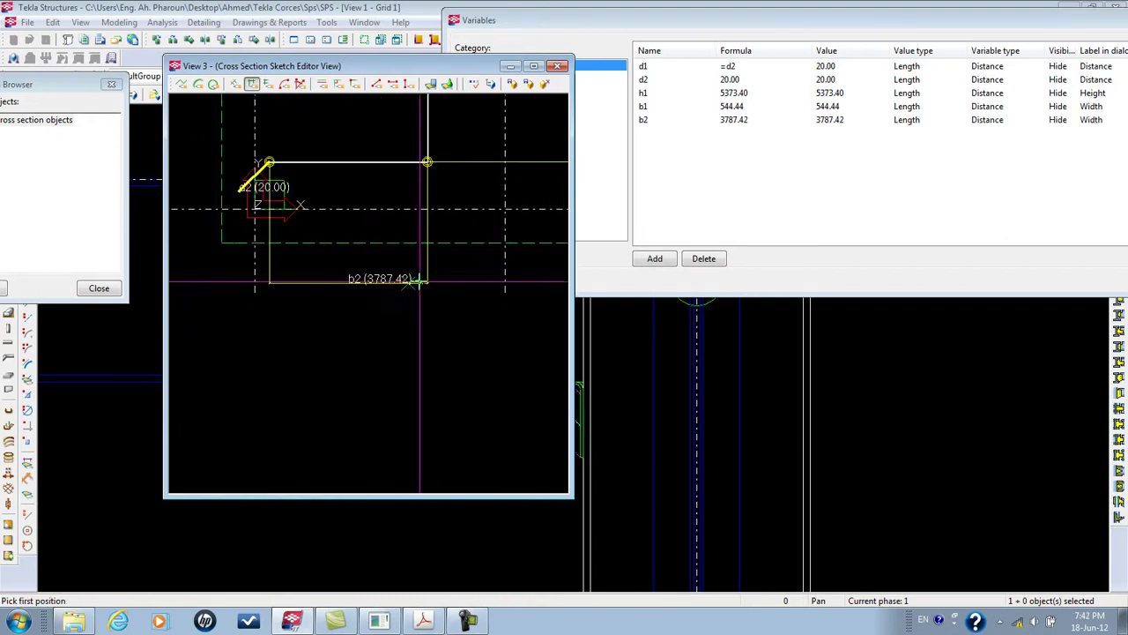
scroll(423, 343, "down", 2)
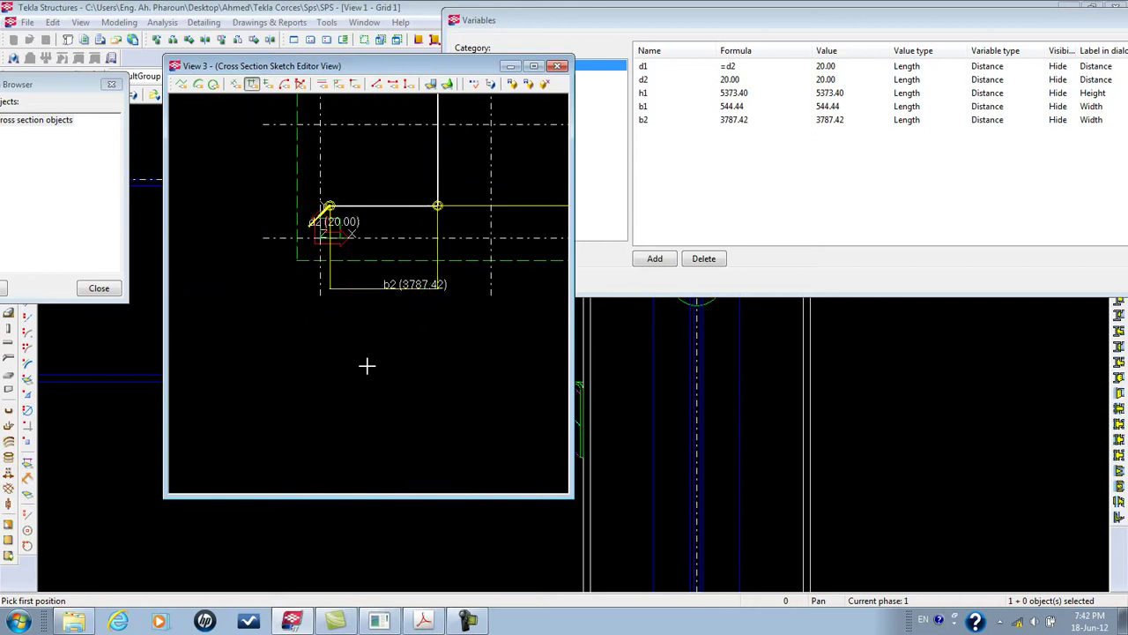
middle_click_drag(367, 367, 340, 372)
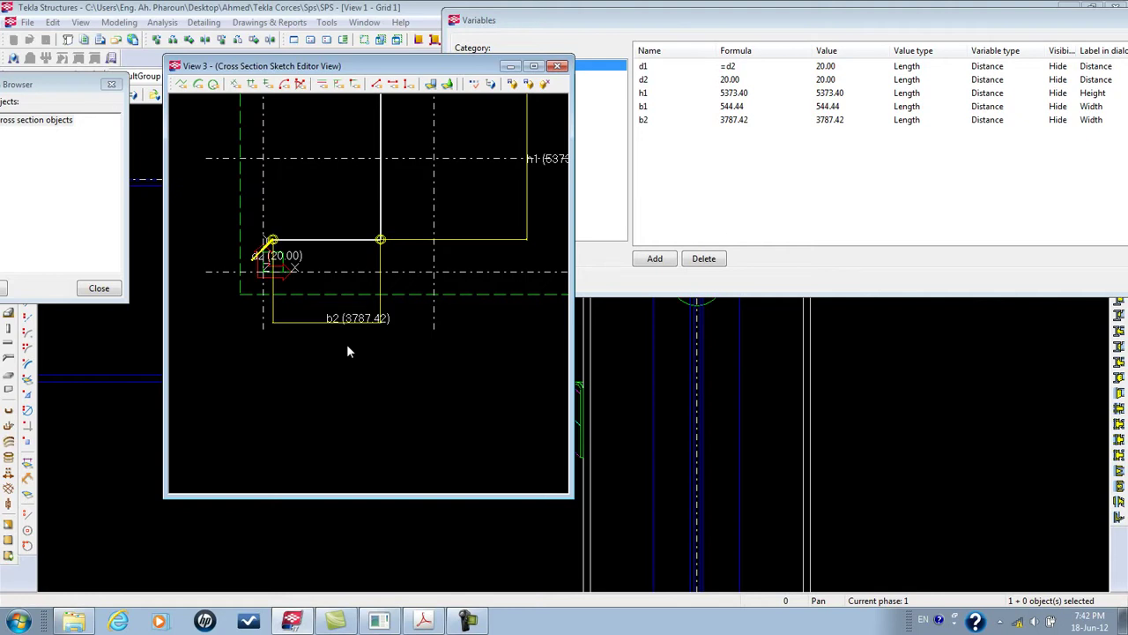
Set the height variable h1 to 200 and link the upper flange width b1 to the lower flange with the formula =b2
middle_click_drag(554, 295, 370, 378)
scroll(370, 378, "down", 2)
scroll(360, 306, "up", 2)
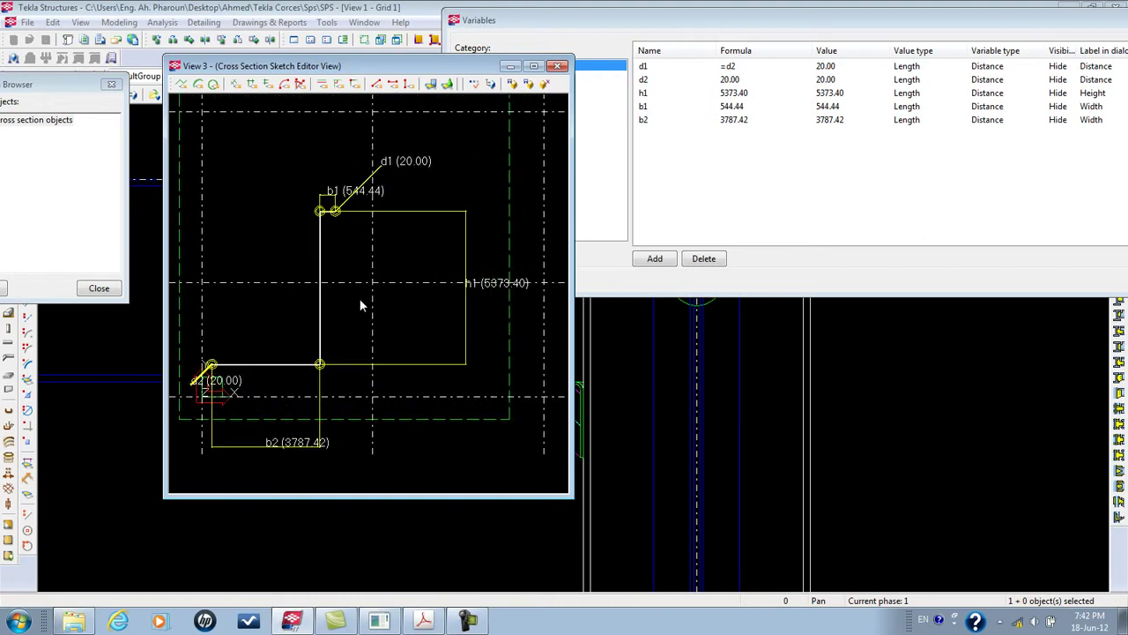
scroll(359, 306, "up", 2)
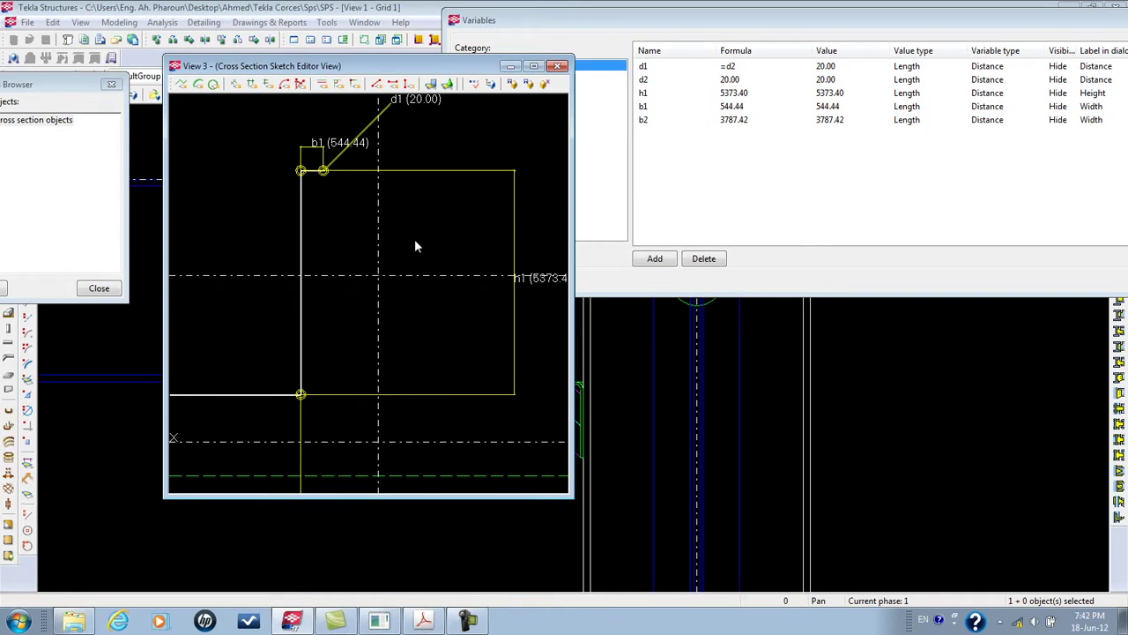
left_click(764, 95)
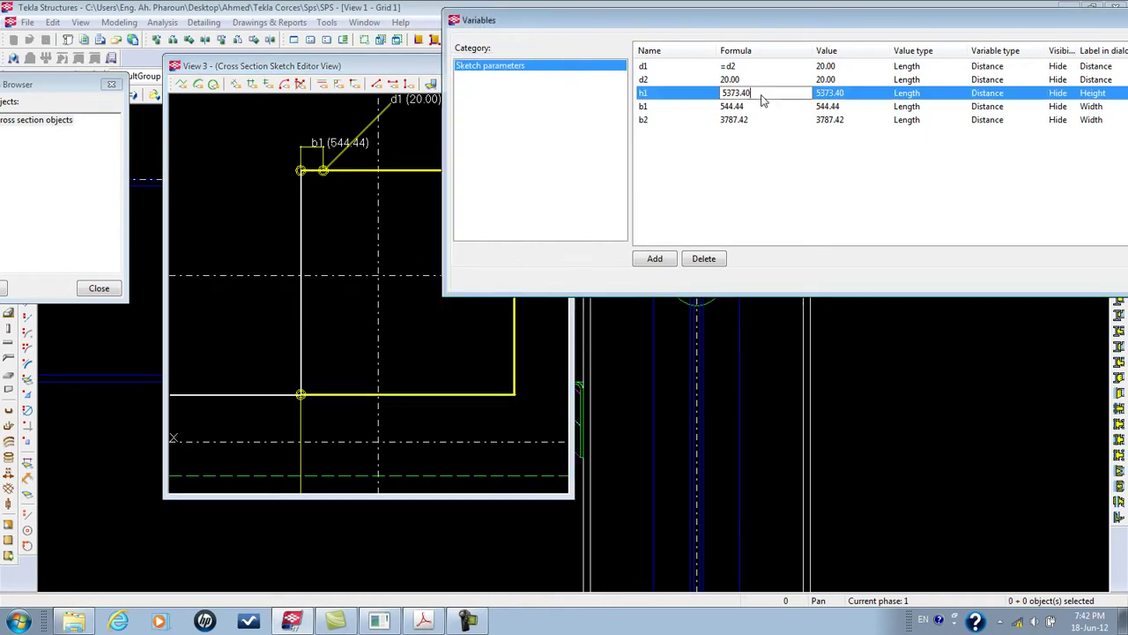
left_click_drag(764, 100, 696, 100)
type("200")
key("Return")
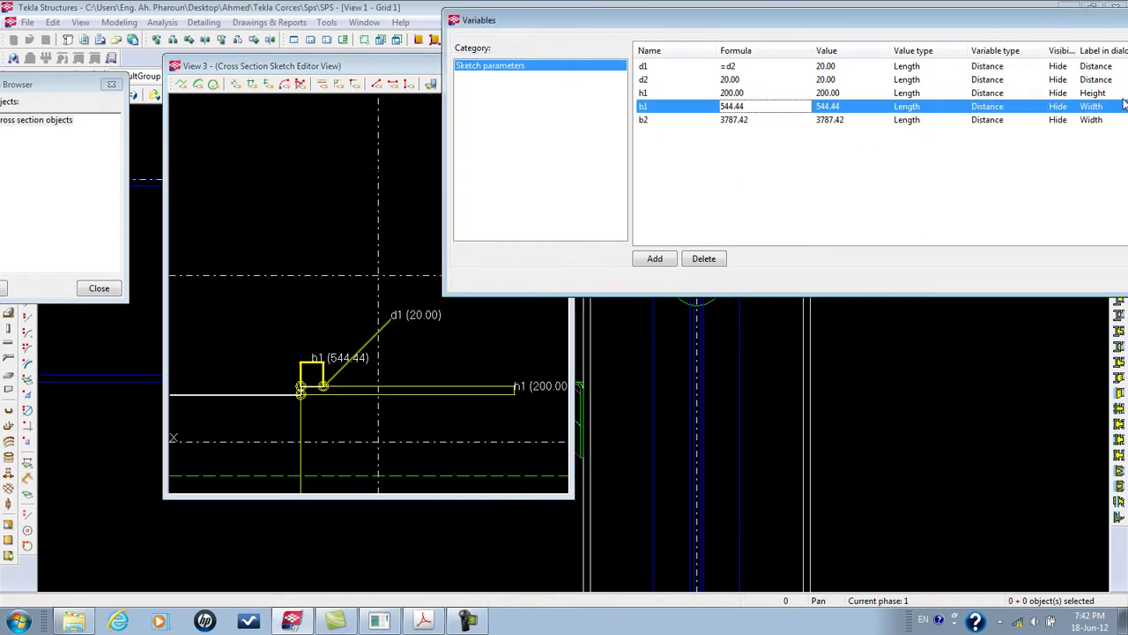
double_click(753, 107)
type("=b2")
key("Return")
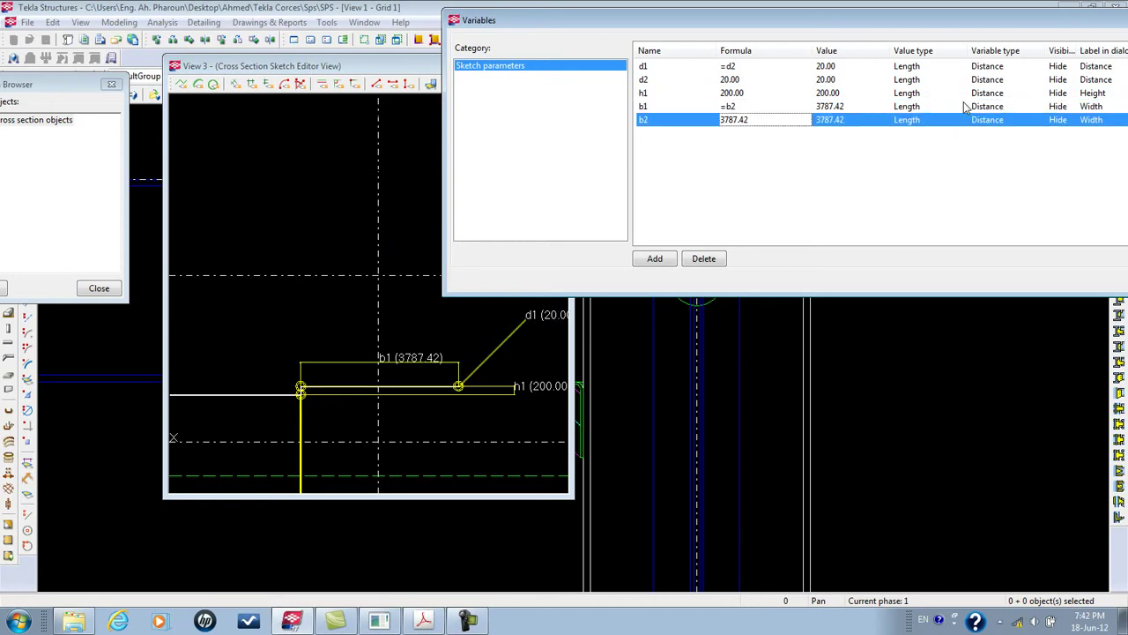
Set the lower flange width variable b2 to 80
double_click(763, 127)
type("80")
key("Return")
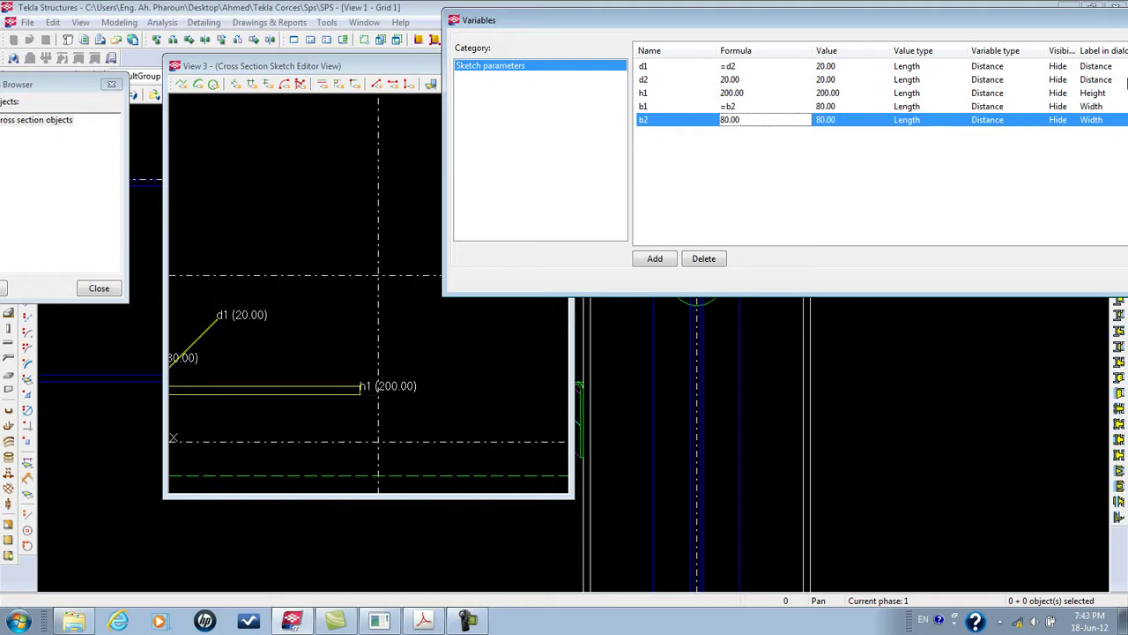
Set the lower flange width variable b2 to 60
double_click(752, 126)
type("60")
key("Return")
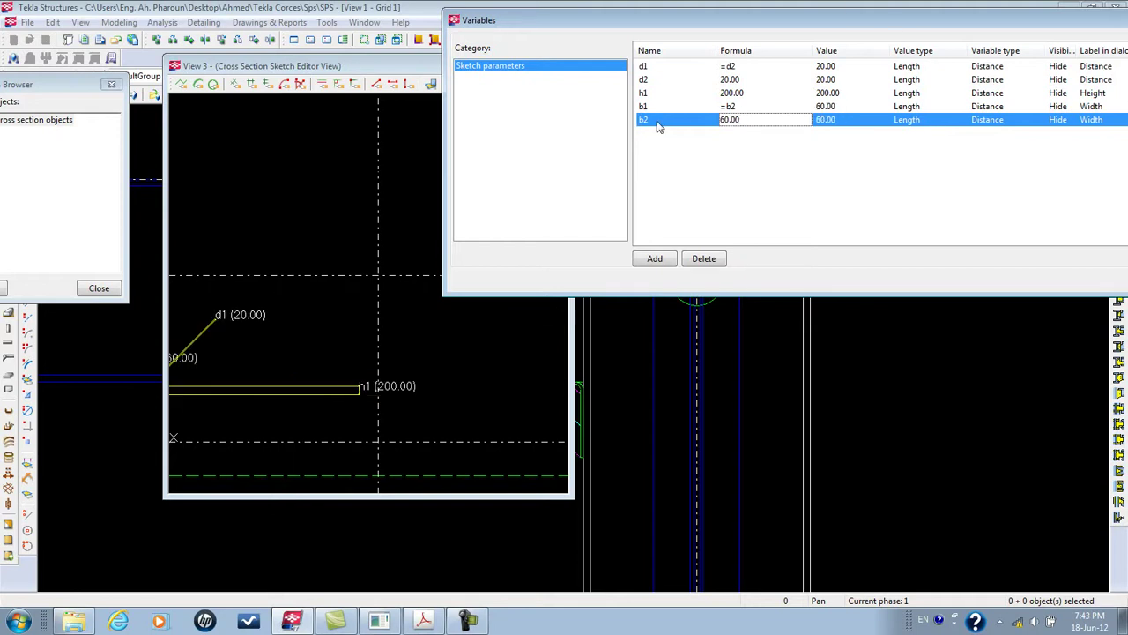
scroll(264, 324, "up", 6)
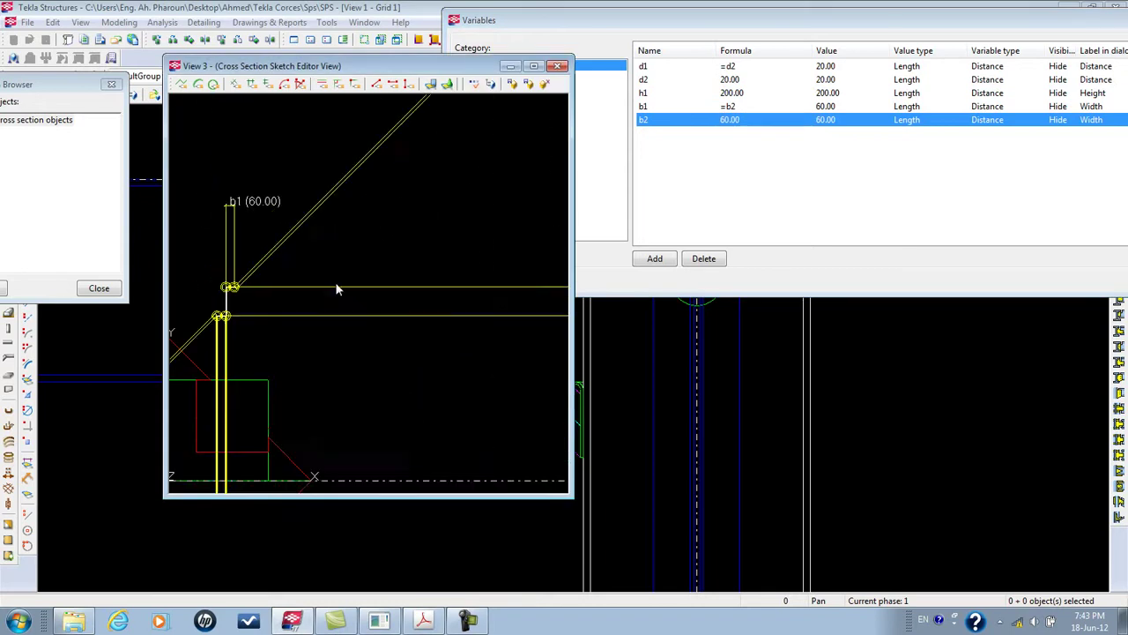
middle_click_drag(263, 320, 472, 267)
scroll(391, 246, "up", 3)
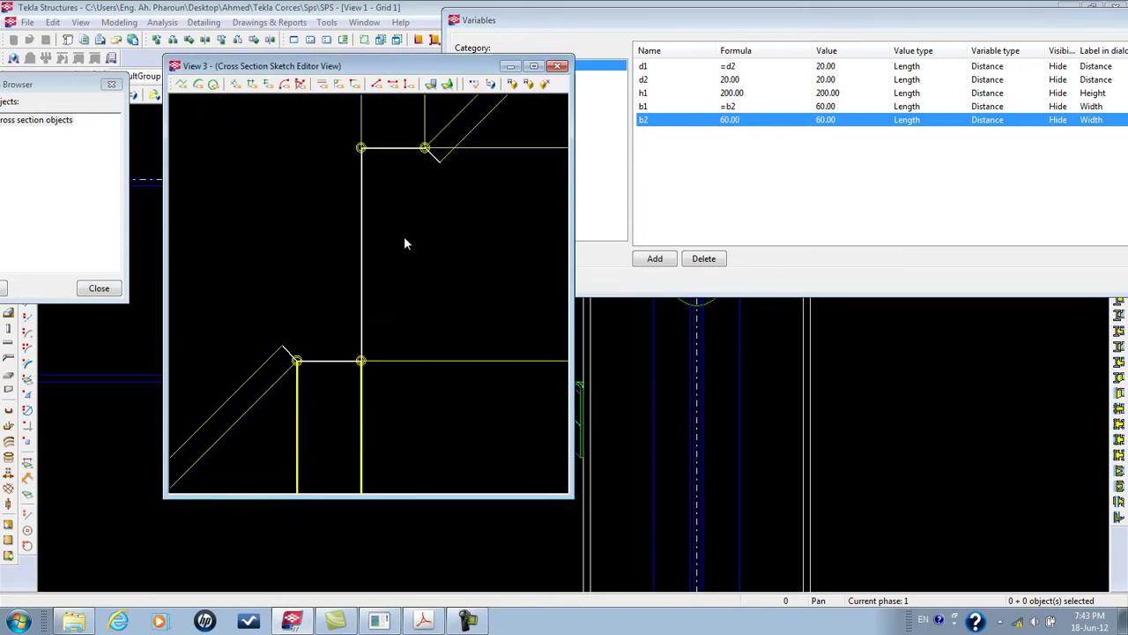
scroll(401, 235, "up", 1)
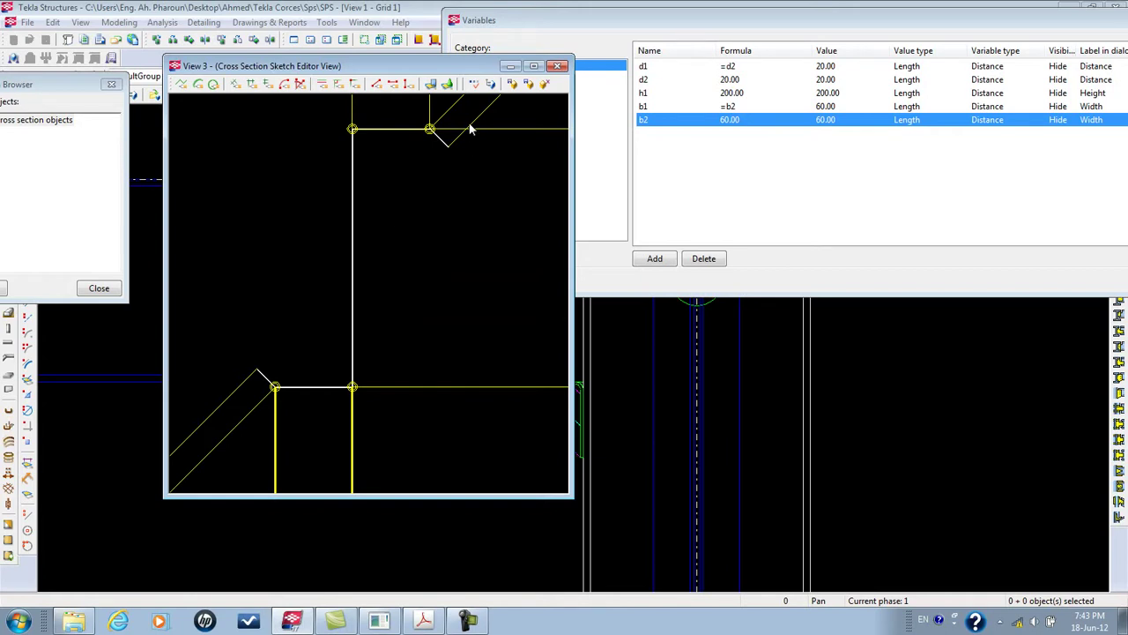
Try an angle dimension between the lower lip and the lower flange, and delete the resulting outer angle
left_click(300, 84)
mouse_move(353, 150)
middle_mouse_down()
mouse_move(420, 209)
mouse_move(318, 300)
mouse_move(273, 182)
middle_mouse_up()
left_click(279, 185)
left_click(349, 216)
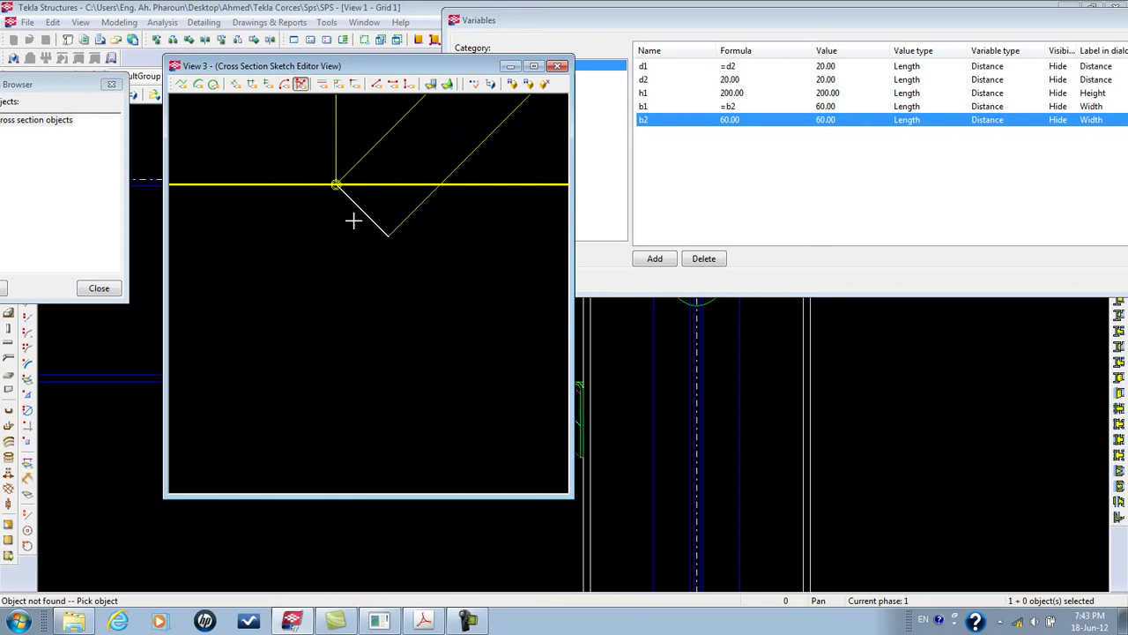
mouse_move(359, 242)
middle_mouse_down()
mouse_move(484, 101)
mouse_move(370, 393)
mouse_move(350, 380)
middle_mouse_up()
scroll(349, 379, "up", 1)
left_click(323, 323)
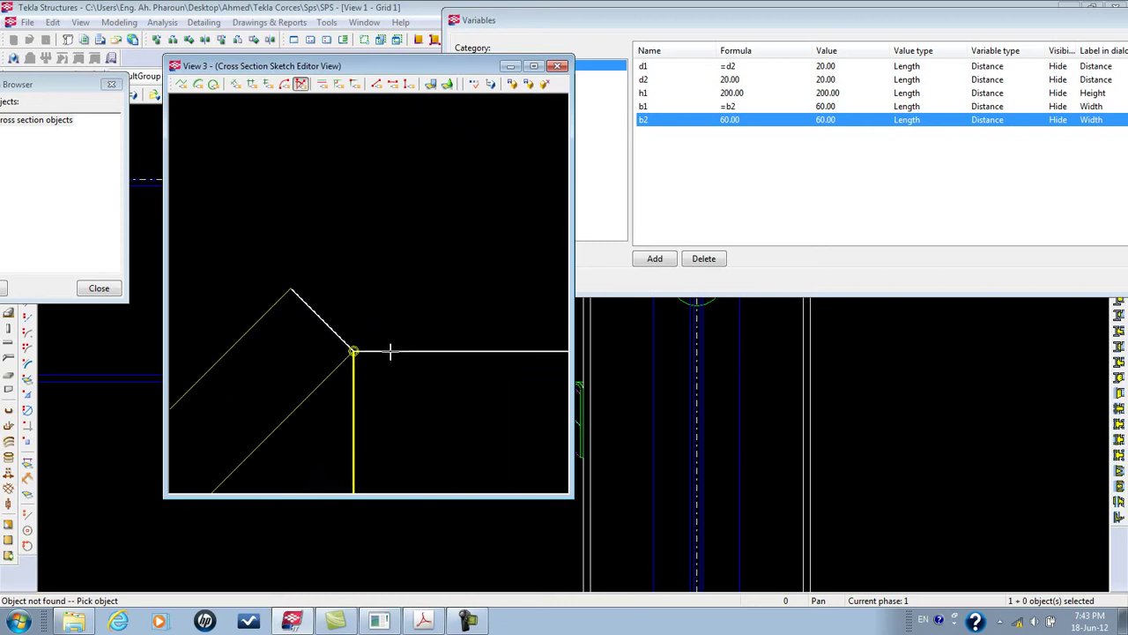
left_click(390, 350)
scroll(353, 353, "down", 2)
scroll(383, 315, "down", 2)
scroll(378, 353, "down", 1)
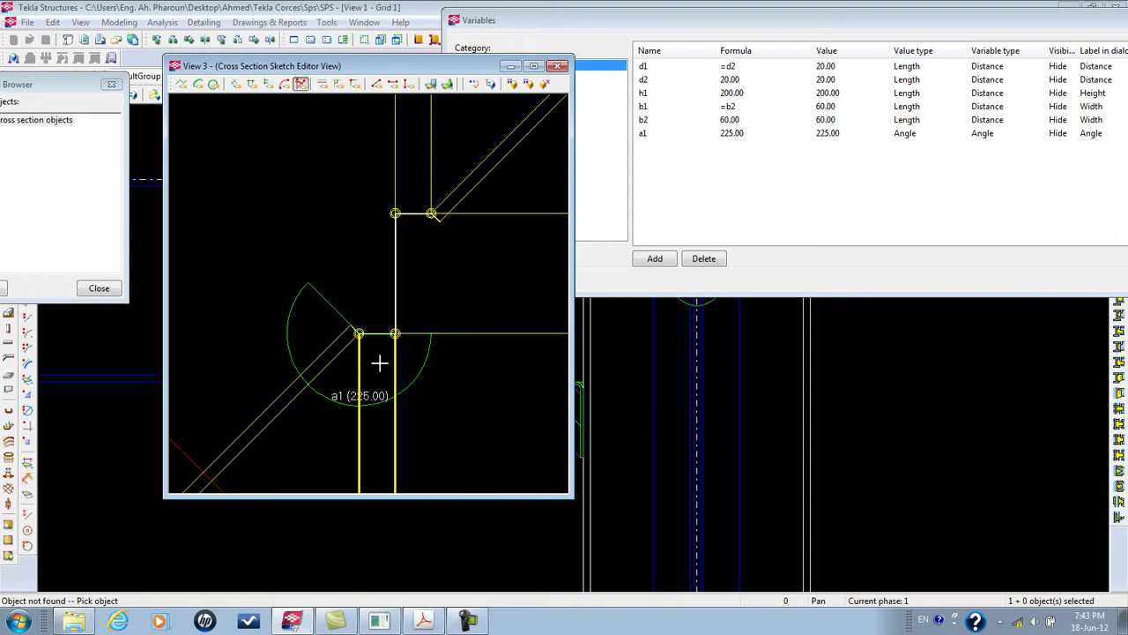
scroll(378, 365, "down", 1)
key("Escape")
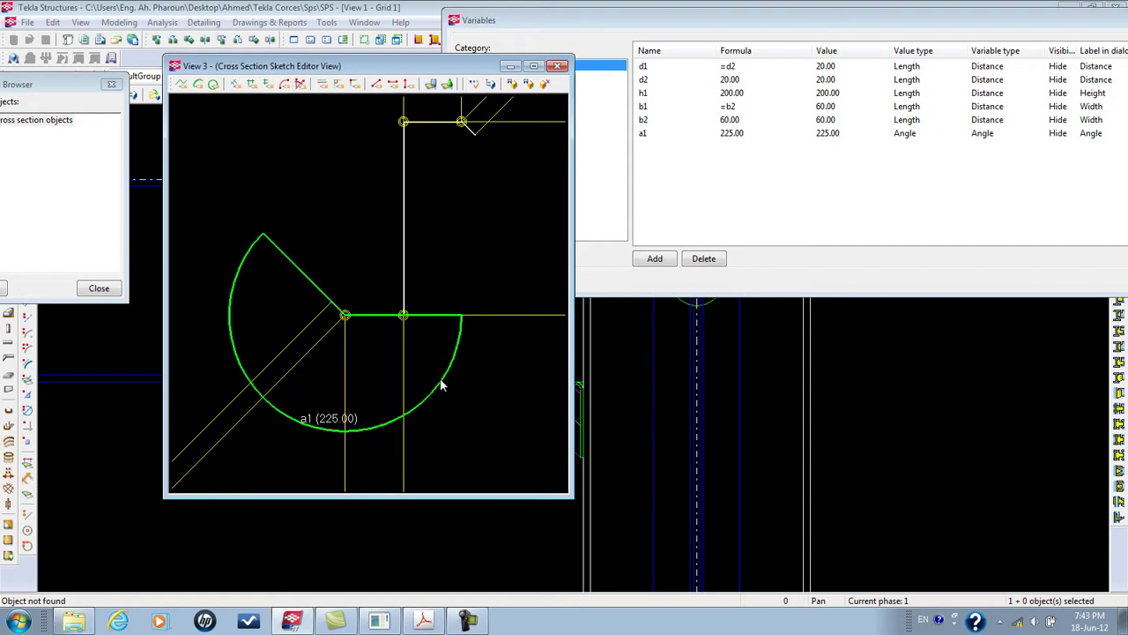
key("Delete")
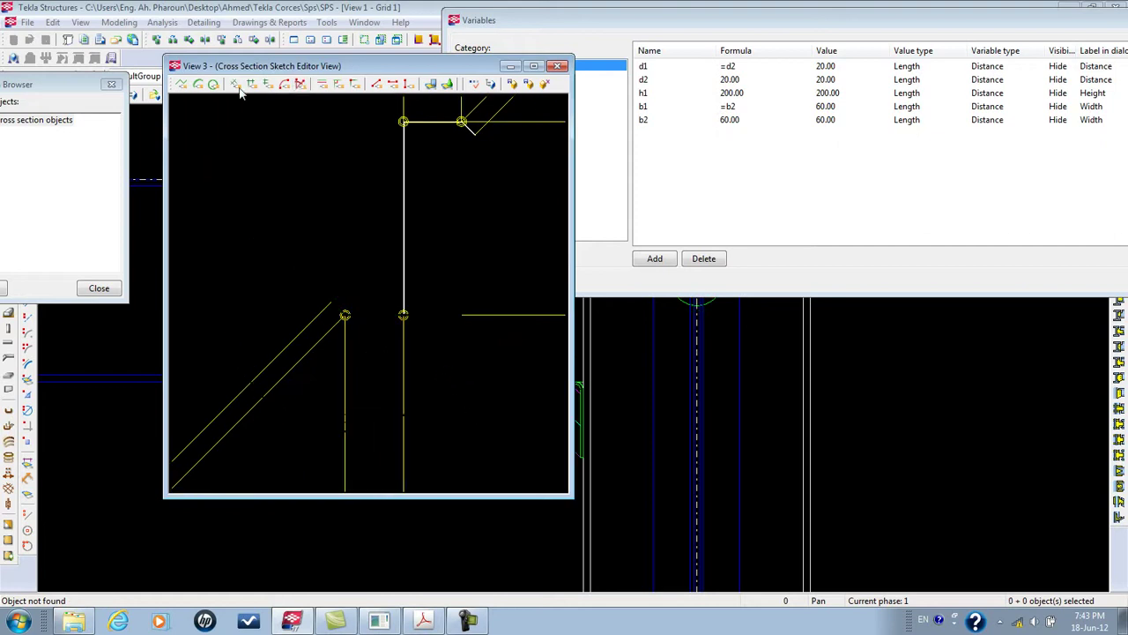
Add an angle dimension on the inner side between the lower lip and the lower flange
left_click(301, 84)
scroll(375, 316, "up", 2)
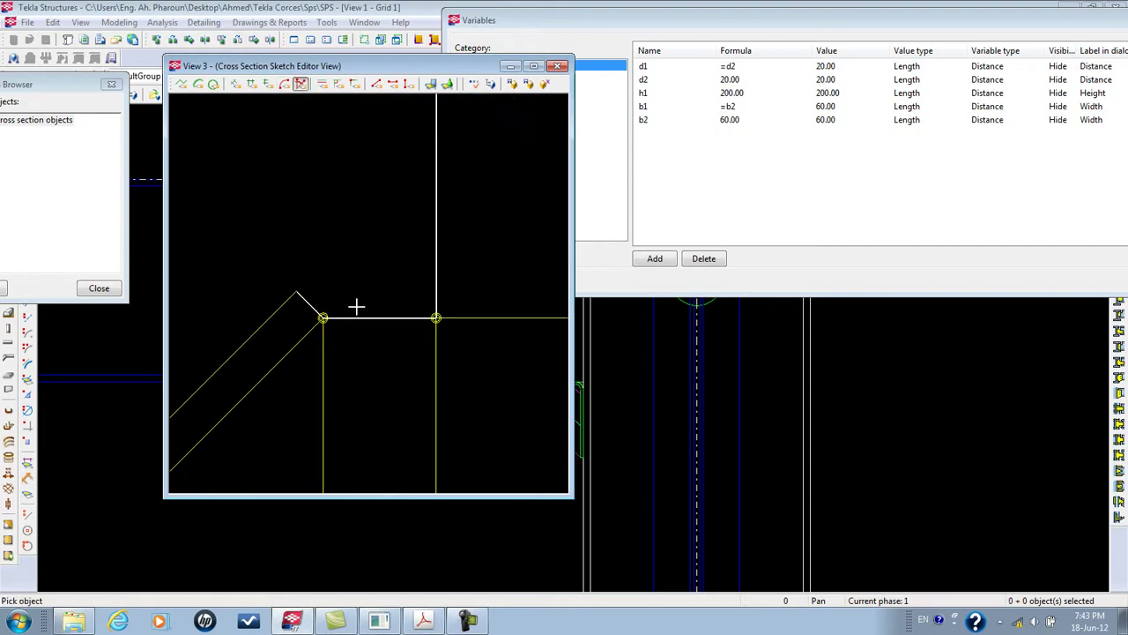
scroll(313, 304, "up", 1)
left_click(309, 308)
scroll(371, 343, "up", 1)
scroll(405, 282, "down", 1)
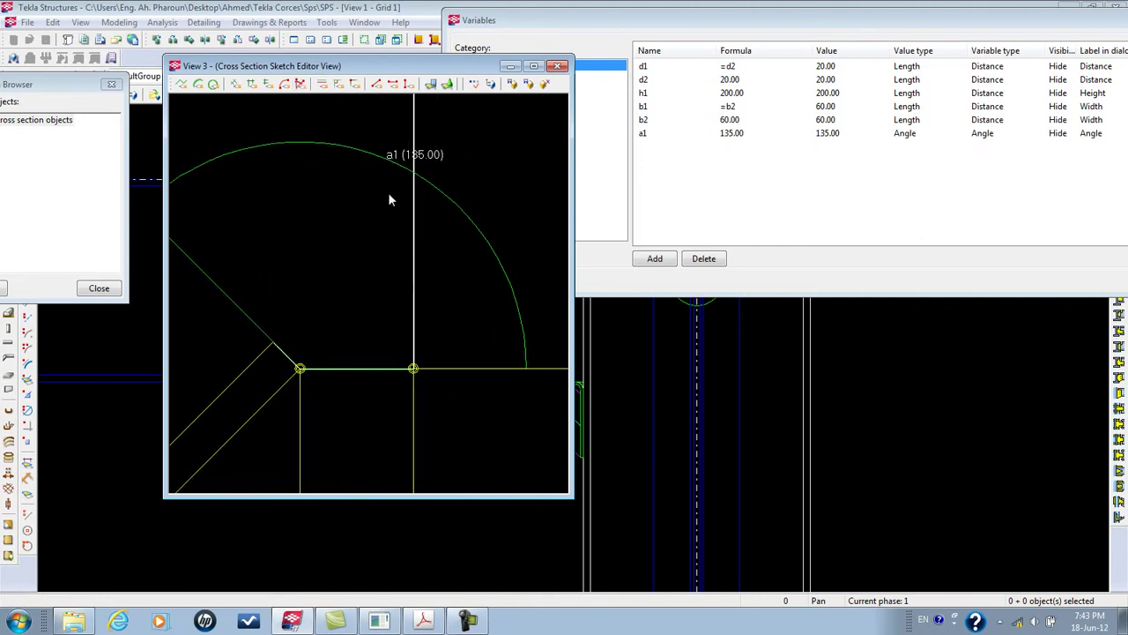
scroll(388, 188, "down", 5)
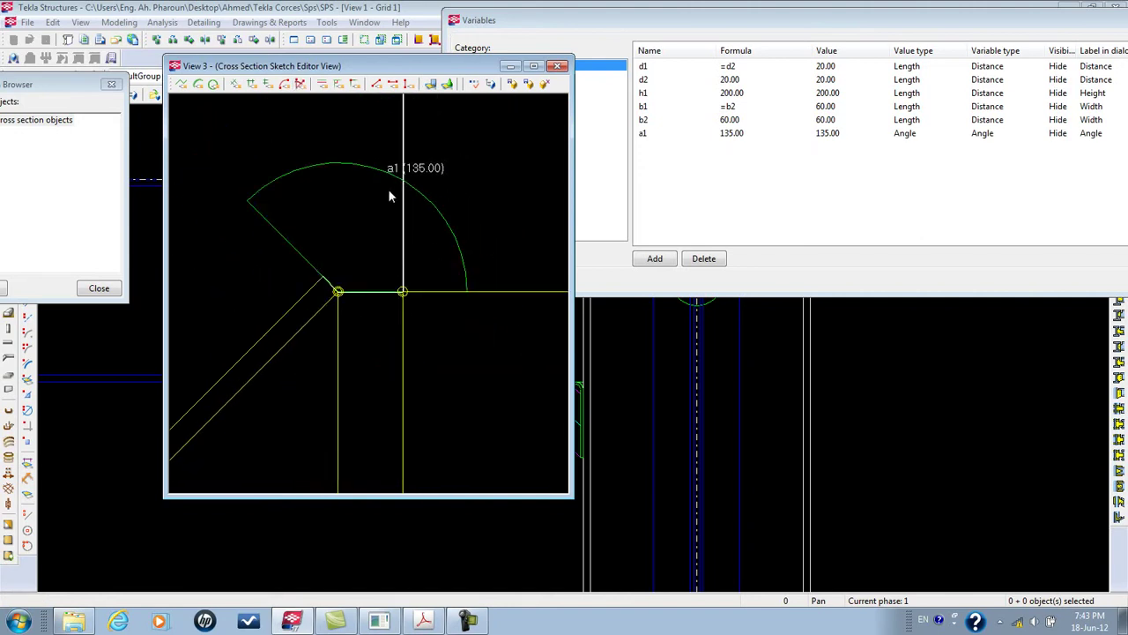
Add an angle dimension on the inner side between the upper flange and the upper lip
scroll(388, 265, "up", 3)
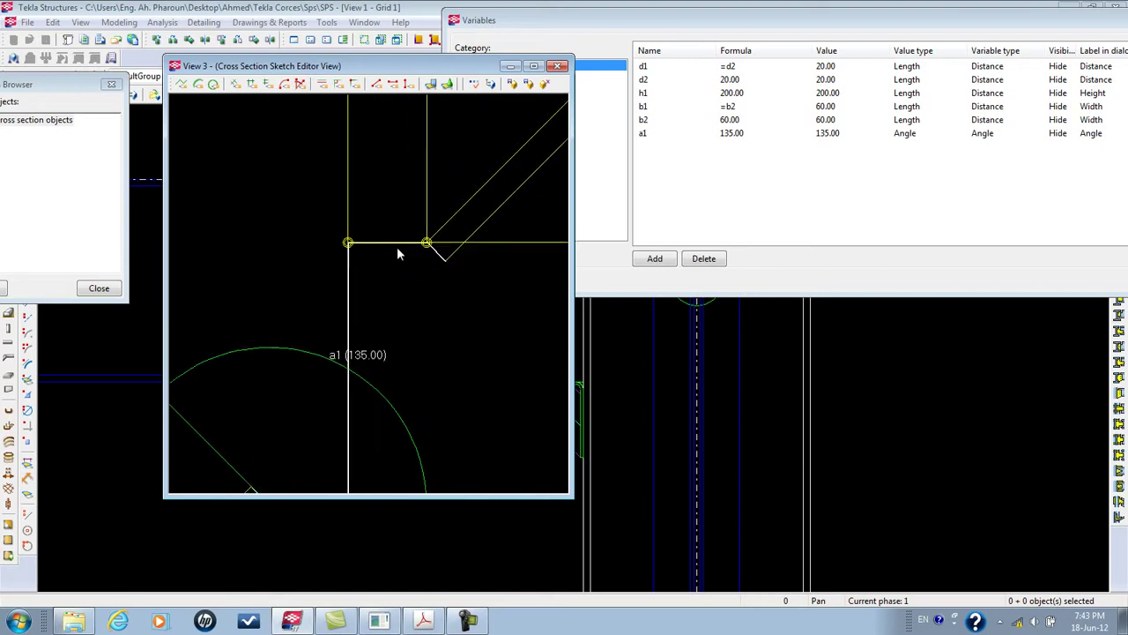
scroll(420, 251, "up", 4)
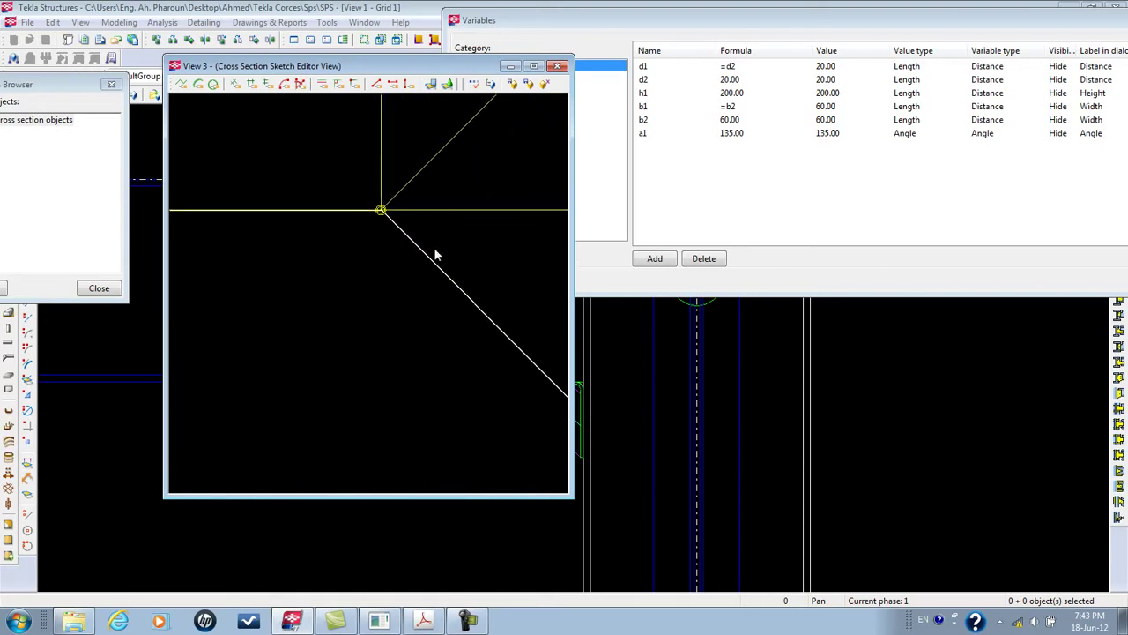
left_click(421, 209)
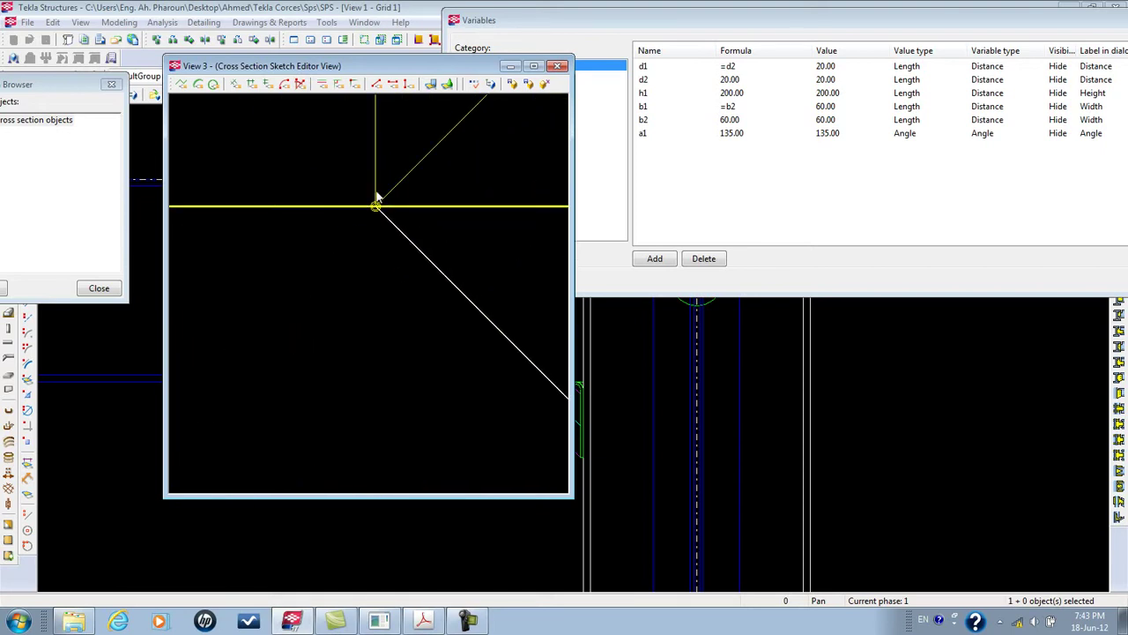
right_click(422, 212)
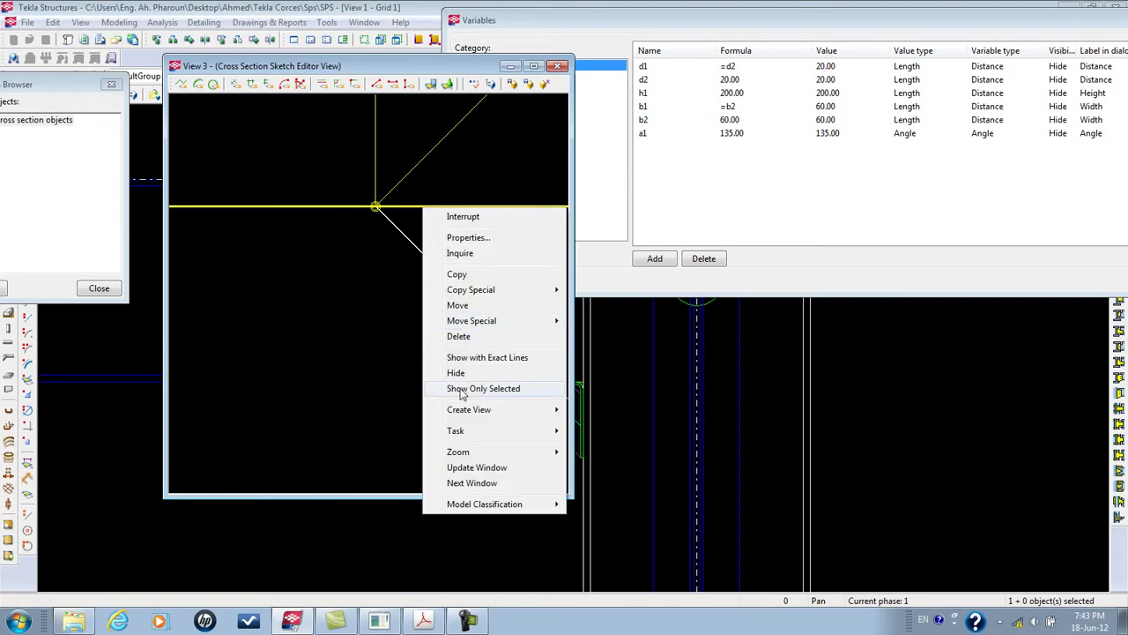
left_click(322, 288)
scroll(322, 288, "down", 3)
left_click(327, 290)
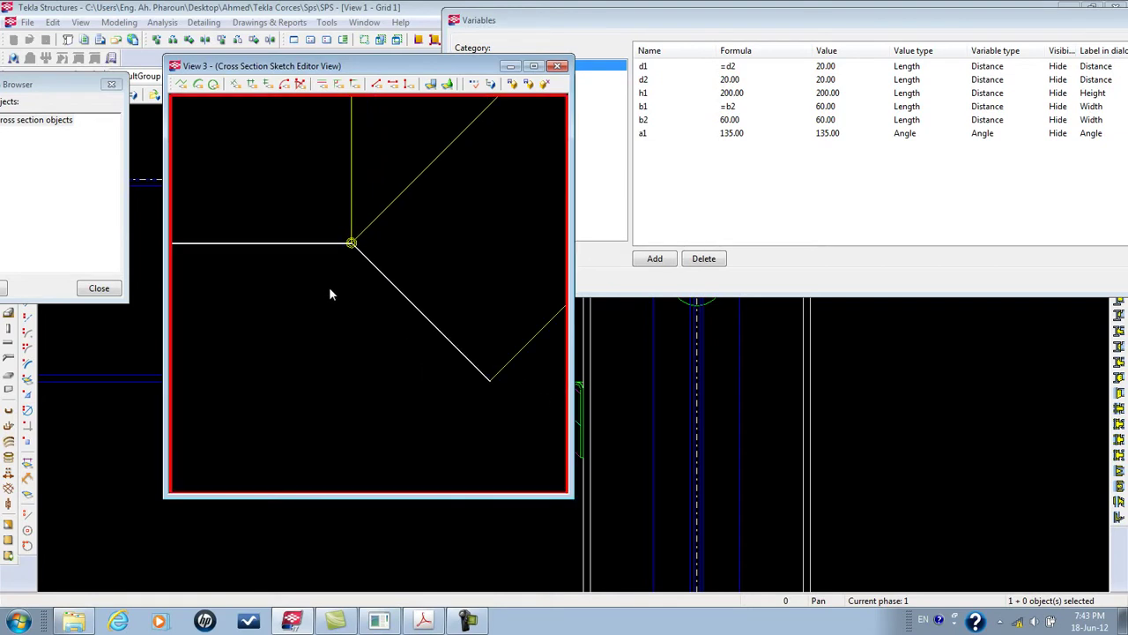
left_click(300, 83)
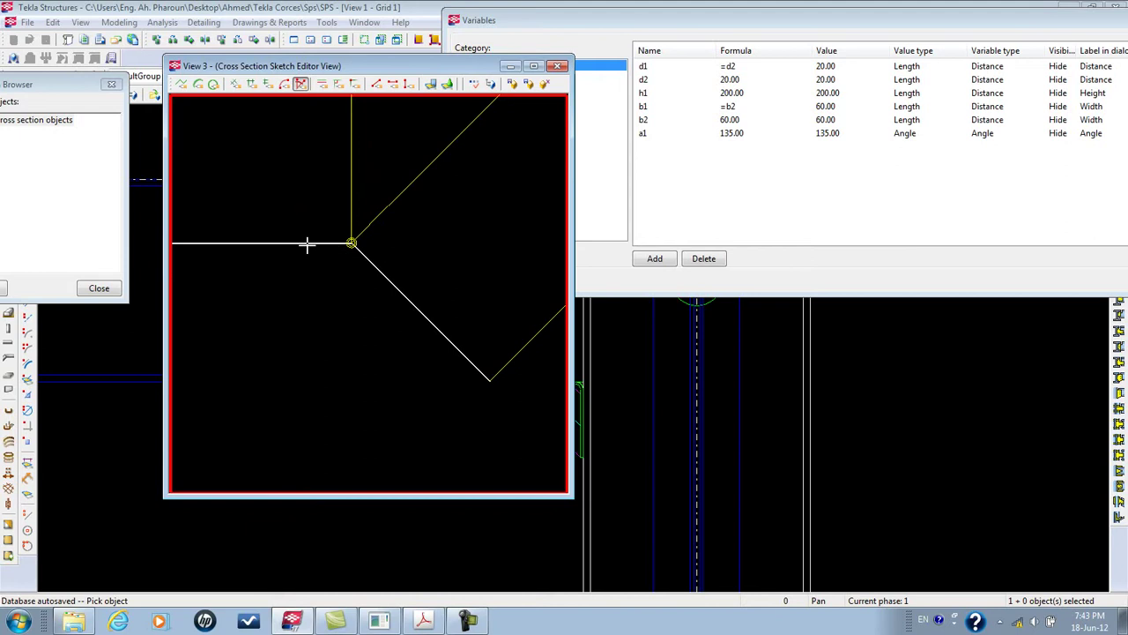
left_click(307, 242)
left_click(378, 279)
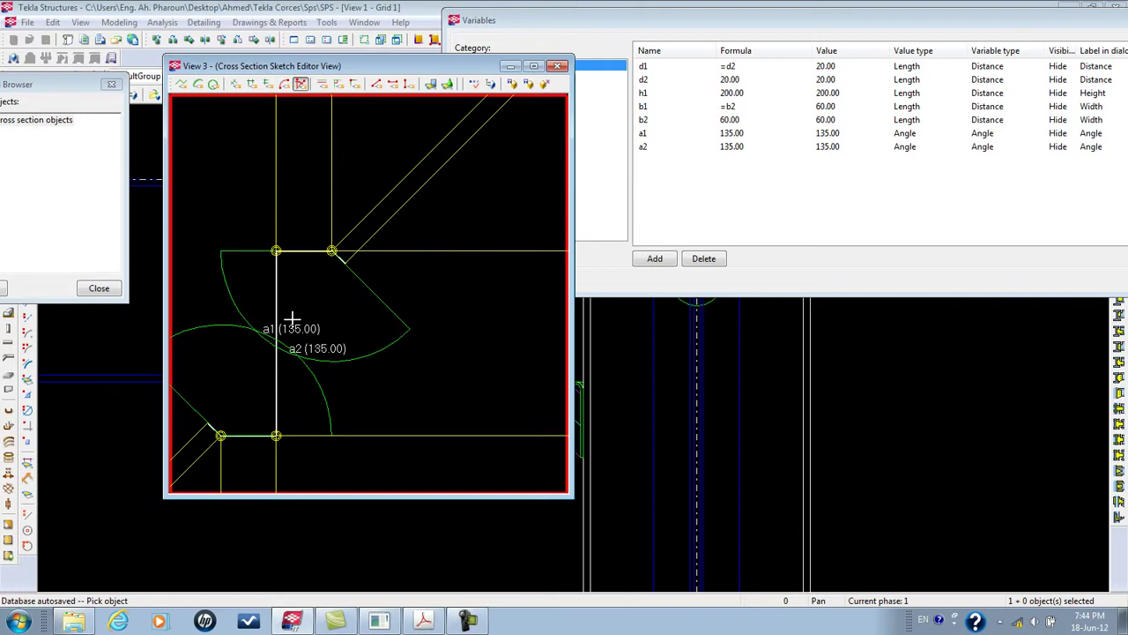
middle_click_drag(308, 315, 264, 378)
scroll(357, 348, "up", 1)
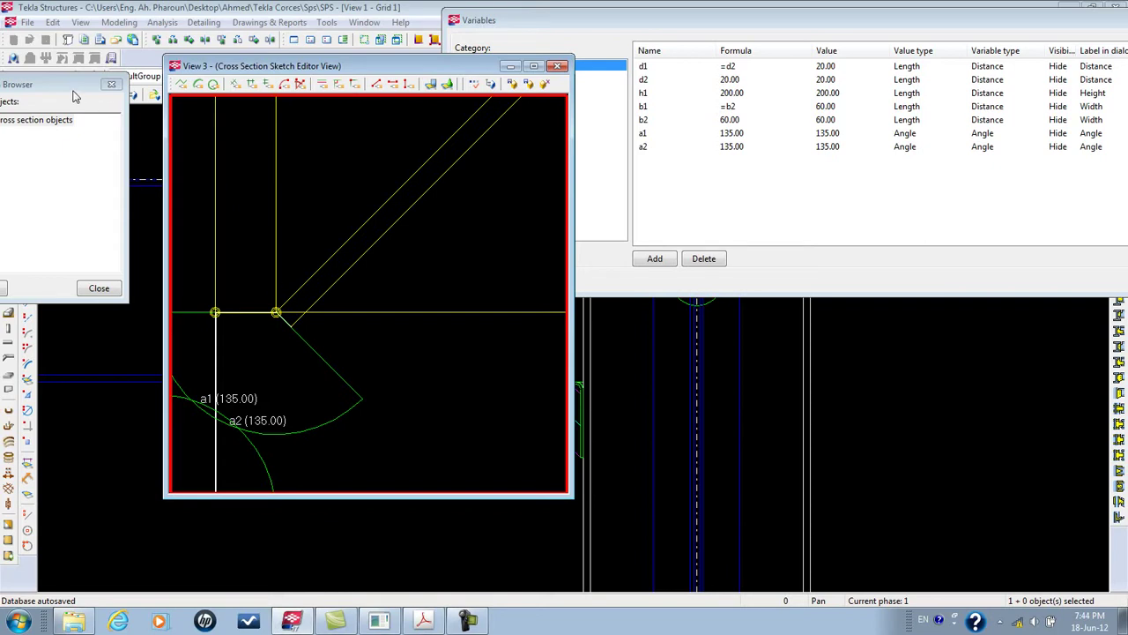
Add a new length parameter to the sketch variables and name it t
mouse_move(74, 94)
left_mouse_down()
mouse_move(248, 82)
mouse_move(217, 74)
left_mouse_up()
left_click(655, 259)
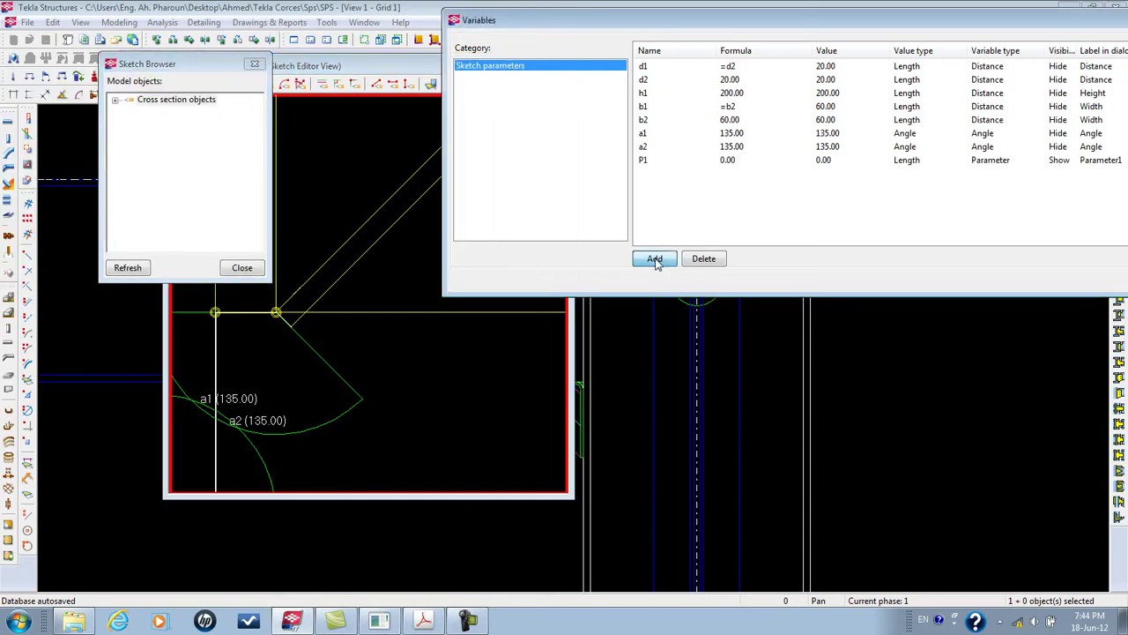
left_click(655, 163)
type("t")
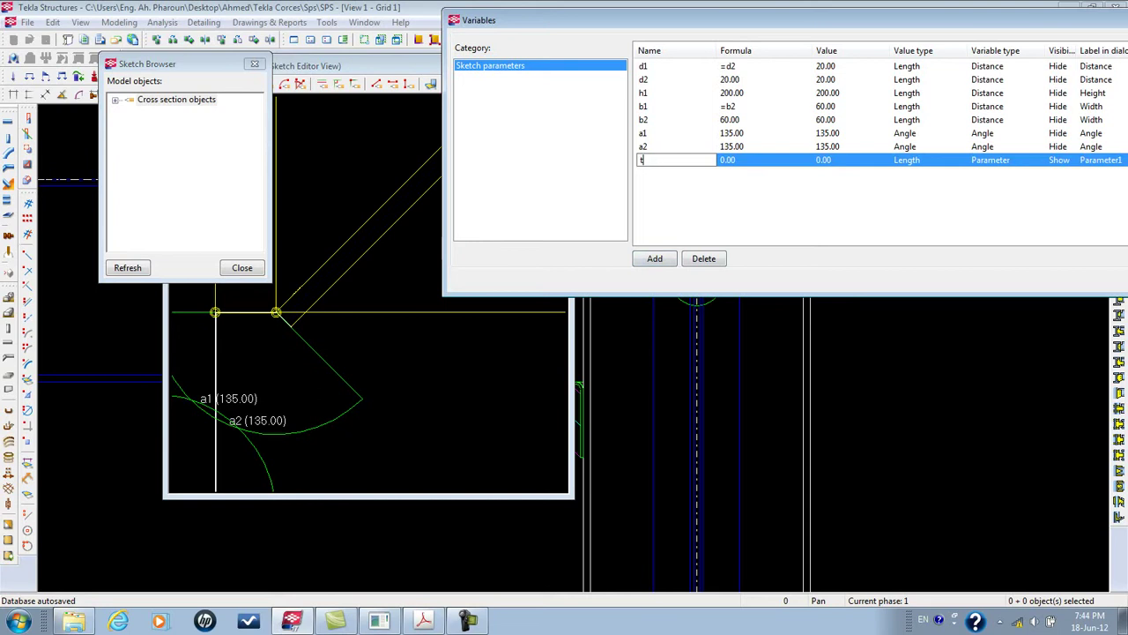
key("Return")
Link the sketch's Thickness property to the variable t in the Sketch Browser
left_click(113, 103)
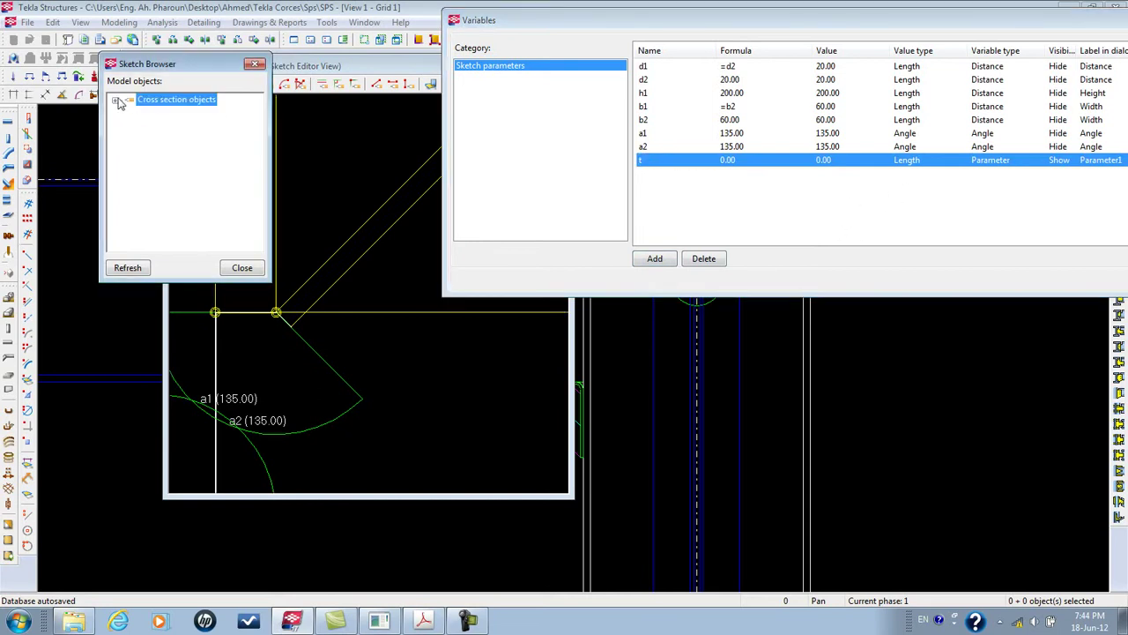
left_click(115, 100)
left_click(129, 112)
left_click(142, 124)
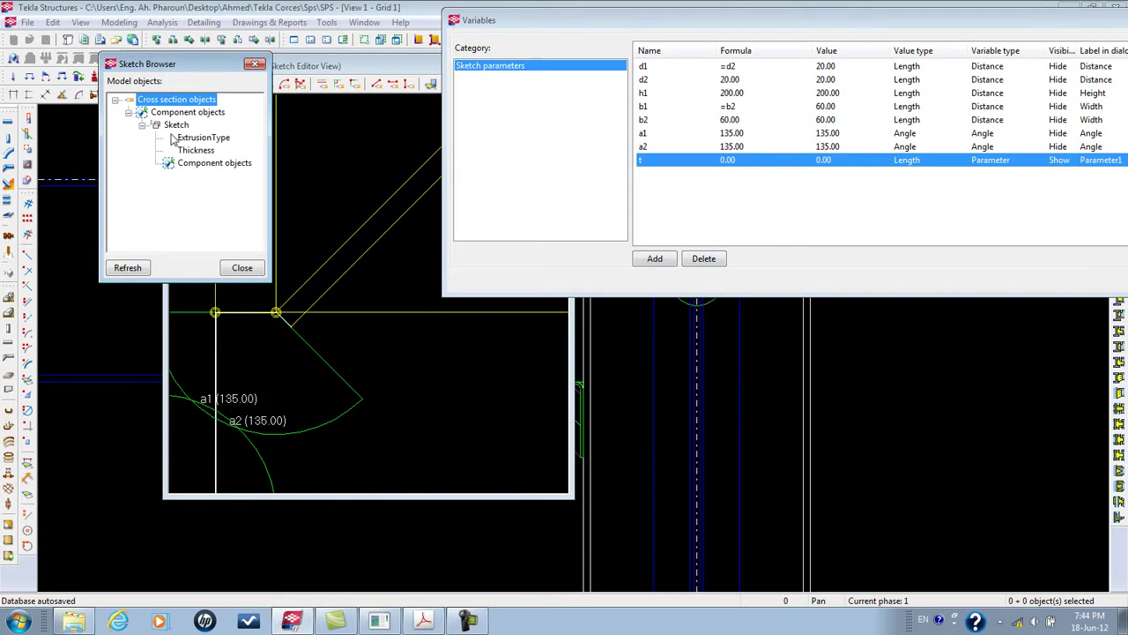
left_click(186, 151)
right_click(186, 151)
left_click(237, 157)
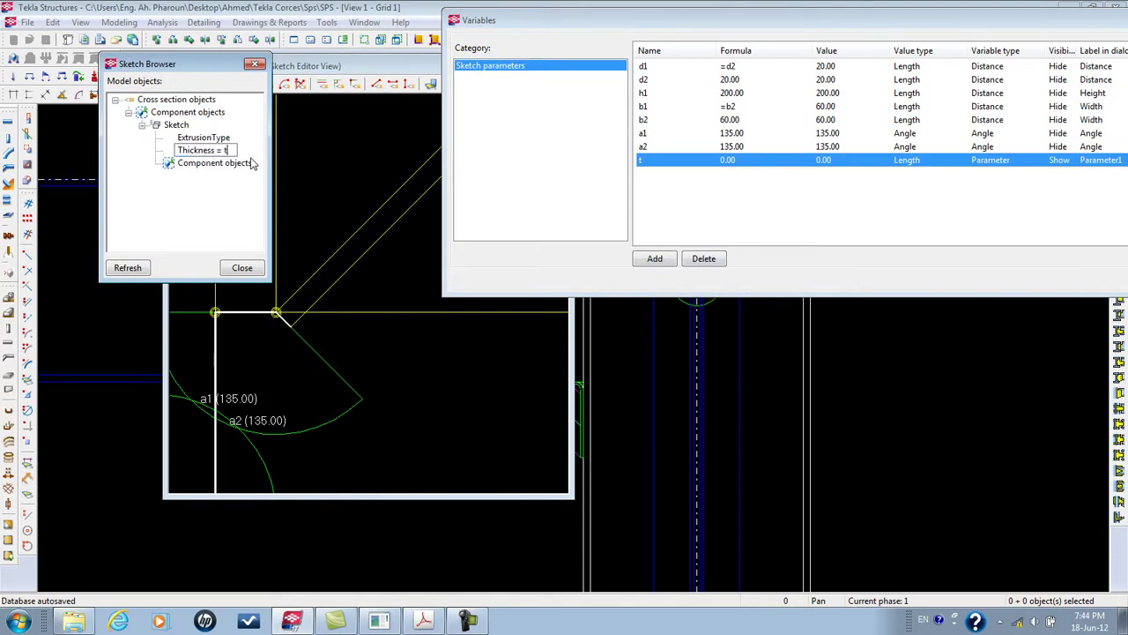
key("Return")
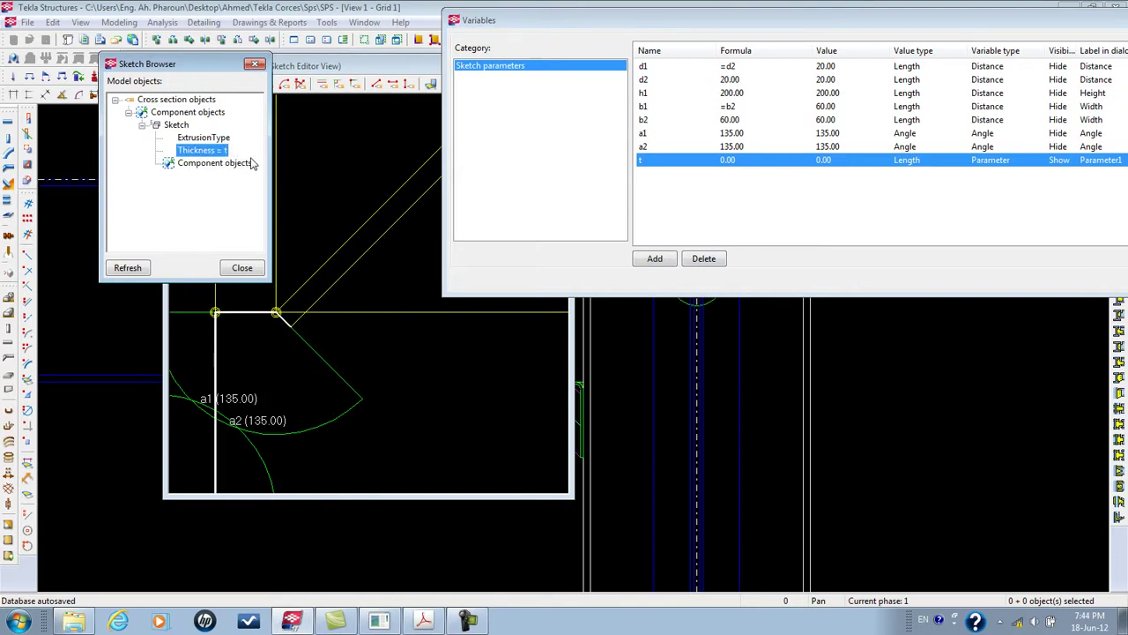
Set the thickness variable t to 100 and check the section outline in the sketch
left_click(749, 161)
type("100")
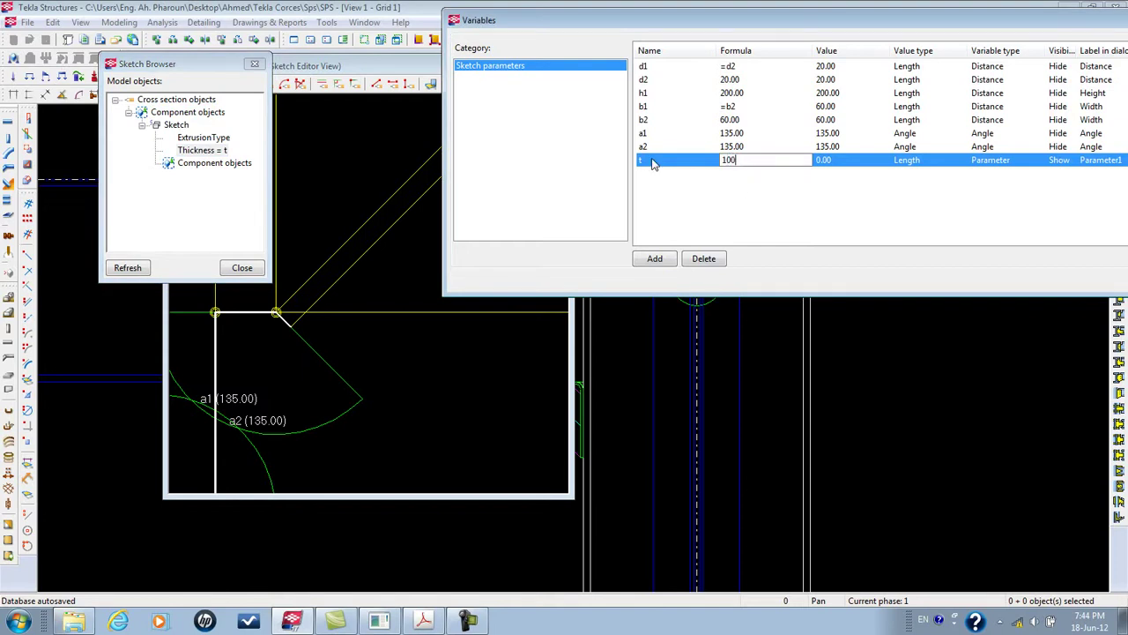
key("Return")
left_click(492, 364)
middle_click_drag(410, 493, 372, 296)
scroll(372, 296, "up", 6)
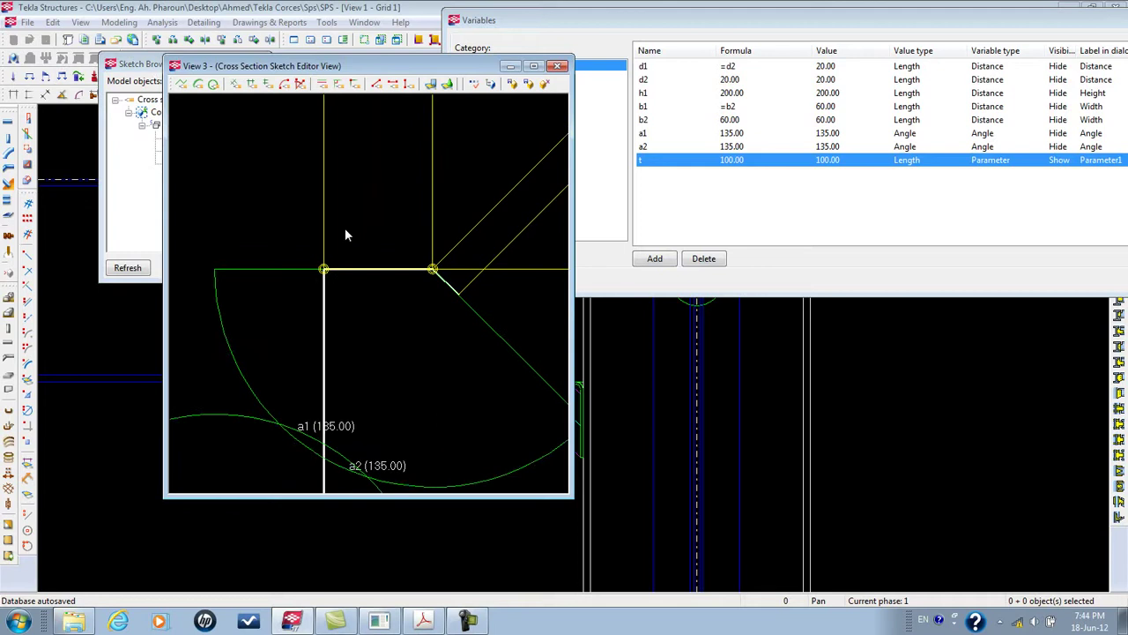
scroll(415, 332, "down", 2)
left_click(143, 63)
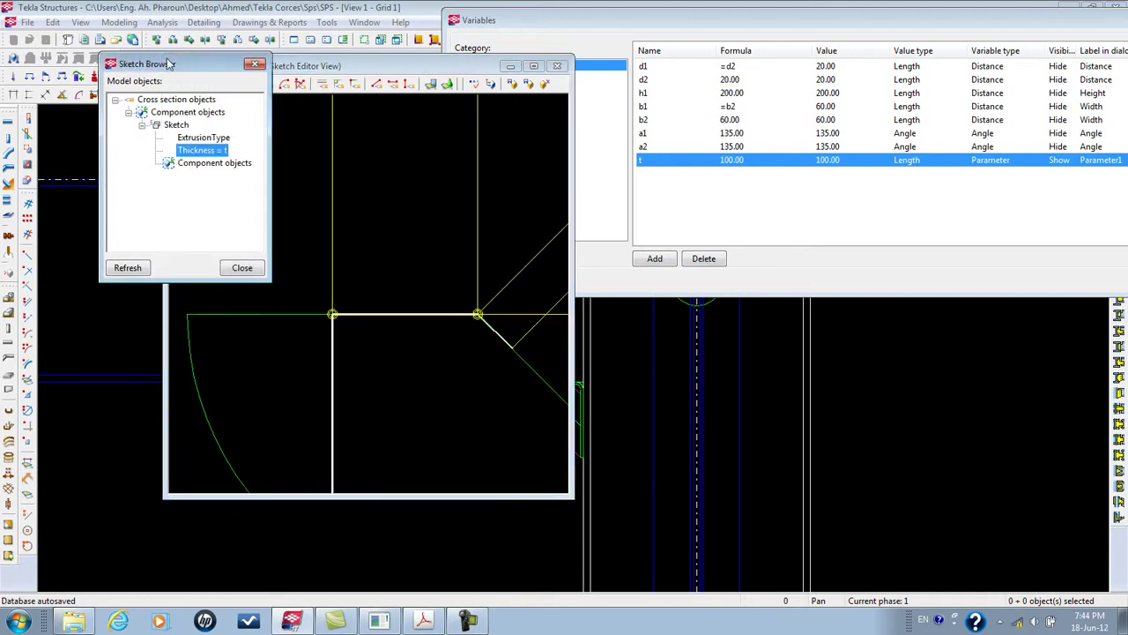
left_click_drag(163, 67, 138, 62)
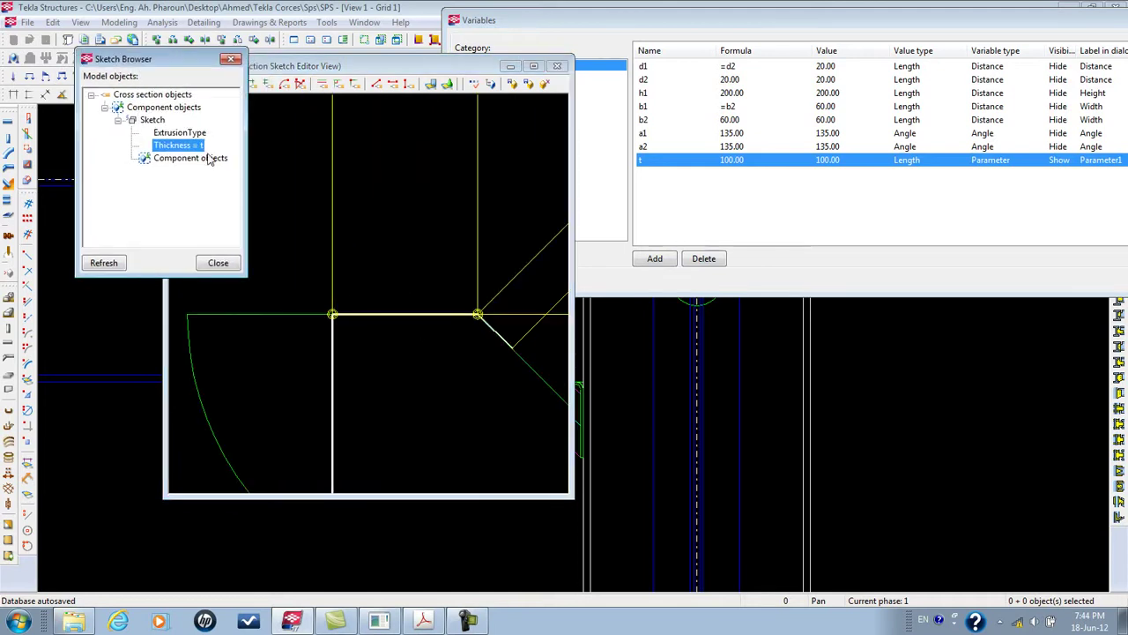
Keep the value type of t as Length and try values of 200 and 50 for it
left_click(943, 161)
left_click(944, 163)
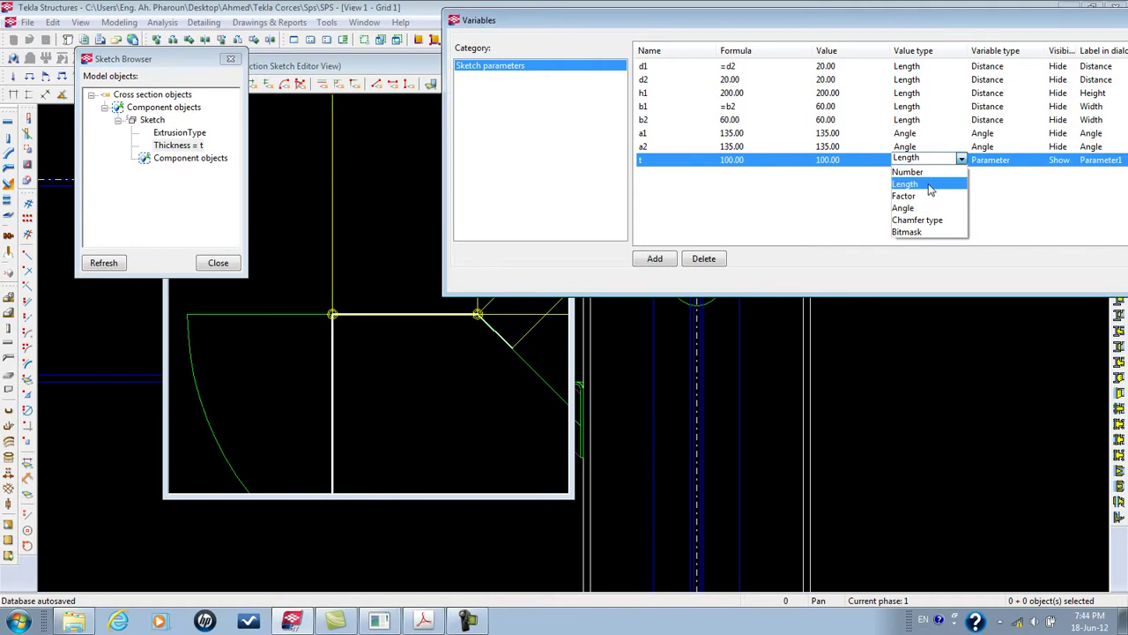
left_click(930, 190)
left_click(746, 162)
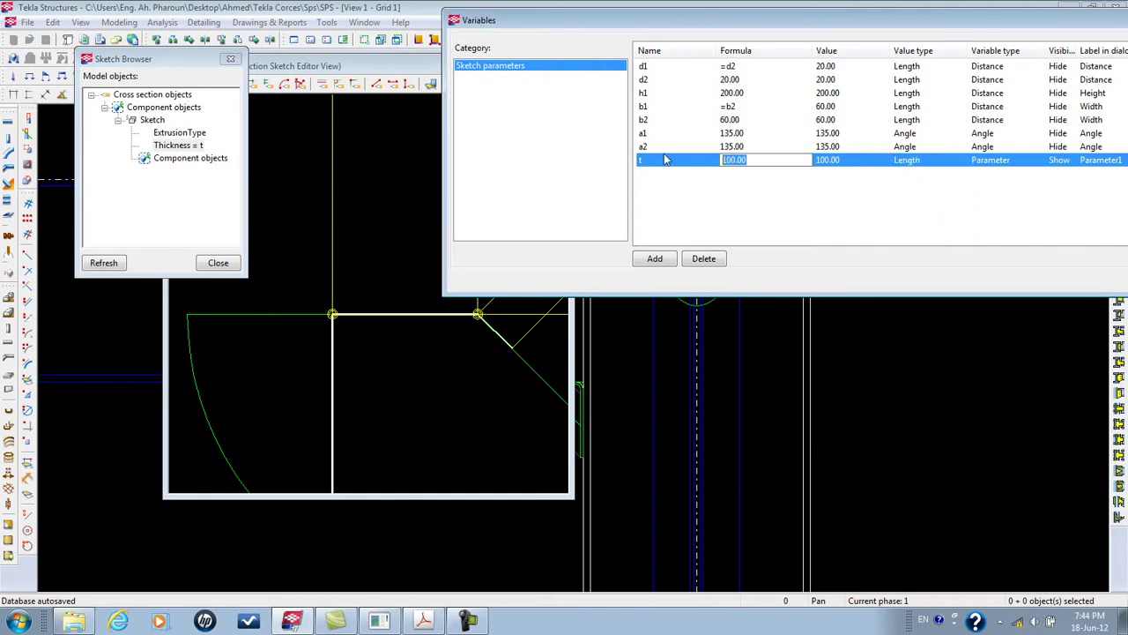
type("200")
key("Return")
left_click(765, 161)
type("50")
key("Return")
Change the value type of variable t to Number and set its value to 200
left_click(930, 161)
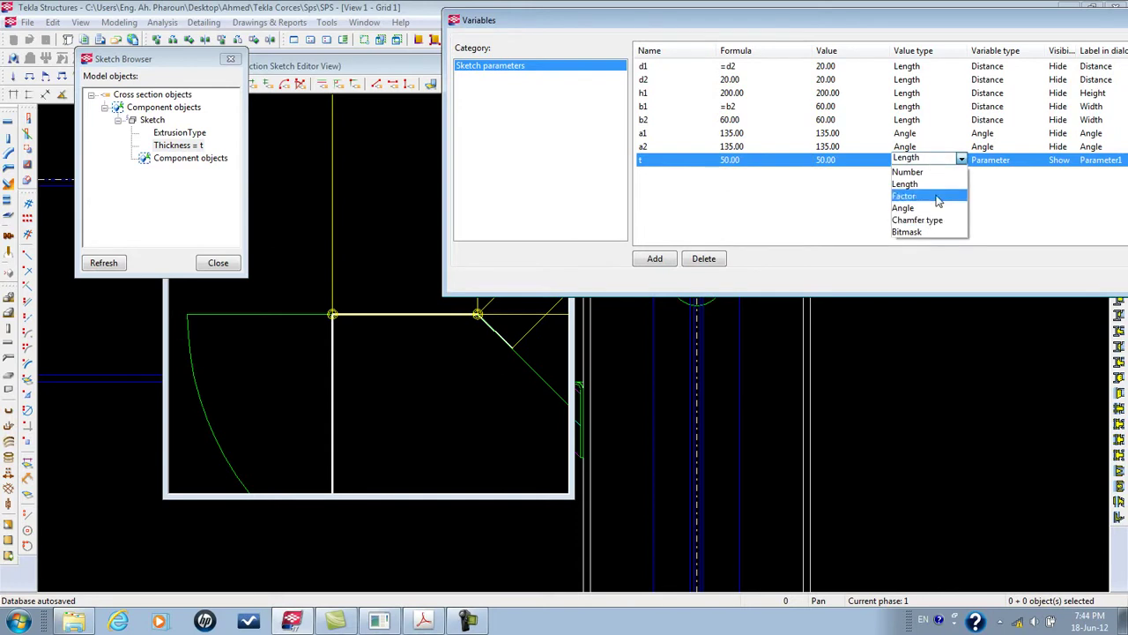
left_click(932, 172)
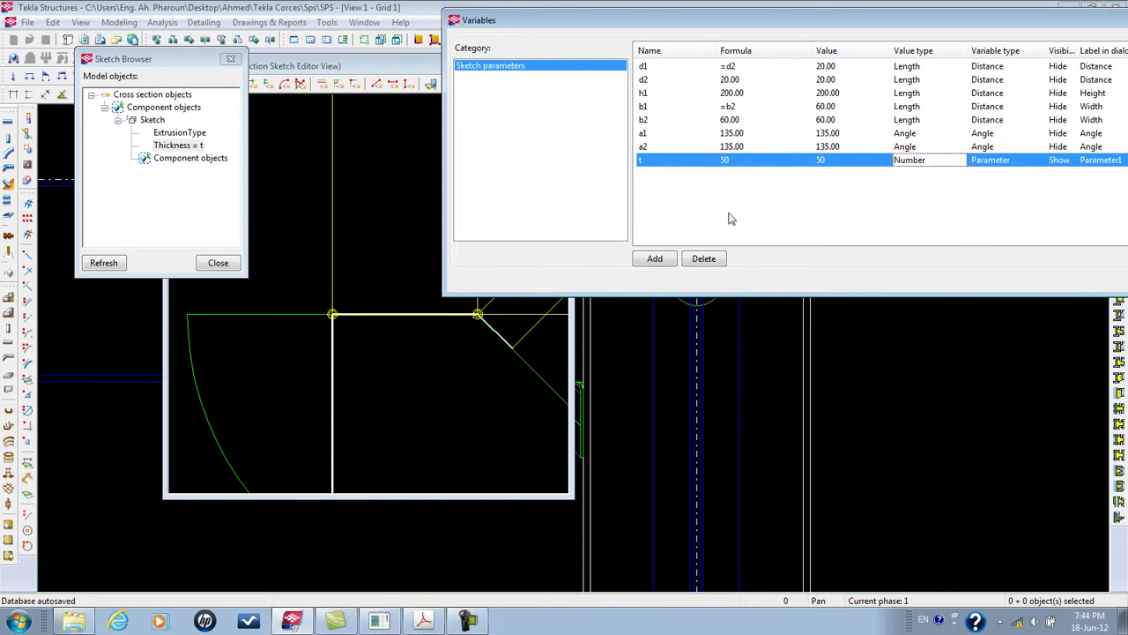
left_click(771, 188)
left_click(775, 164)
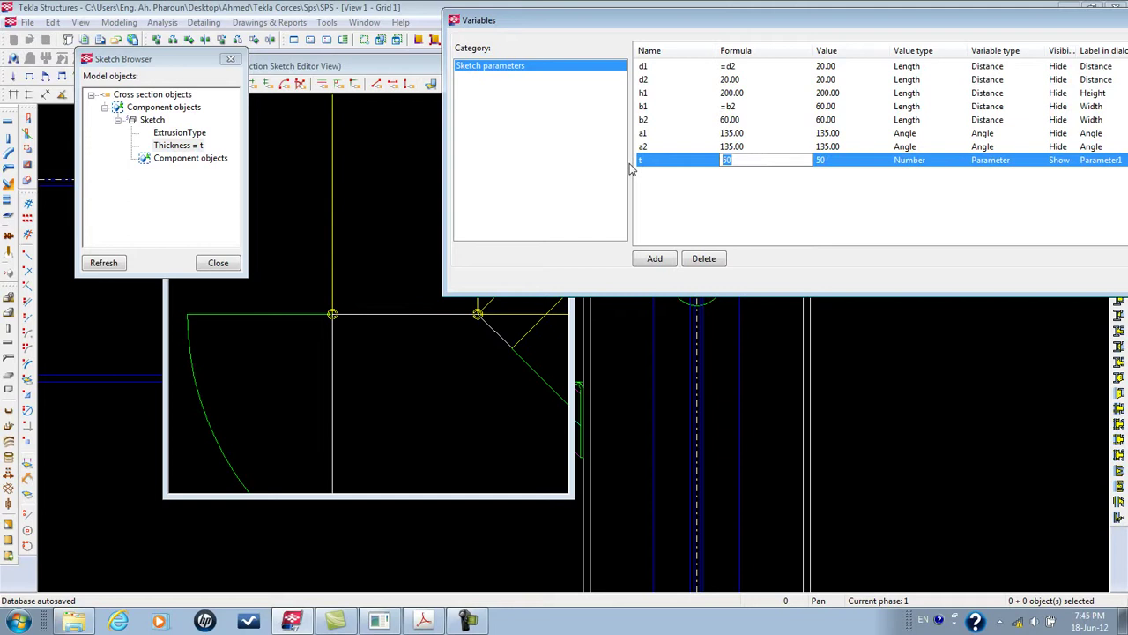
type("200")
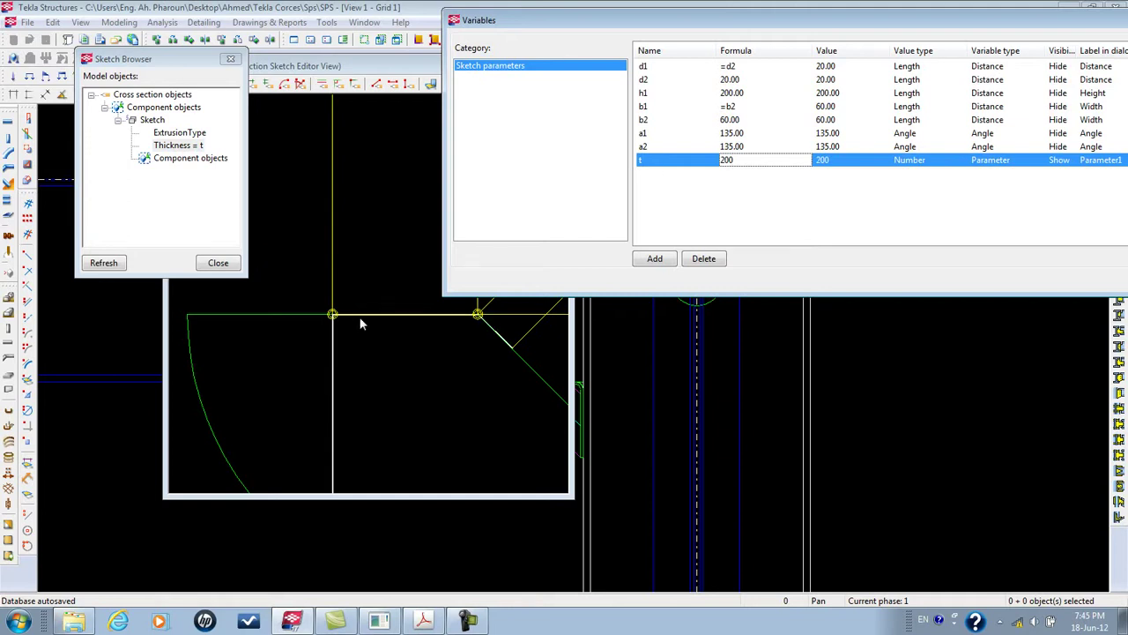
Check the section outline in the sketch and delete the thickness variable t
left_click(361, 325)
scroll(370, 219, "up", 3)
scroll(379, 255, "down", 4)
scroll(415, 307, "up", 2)
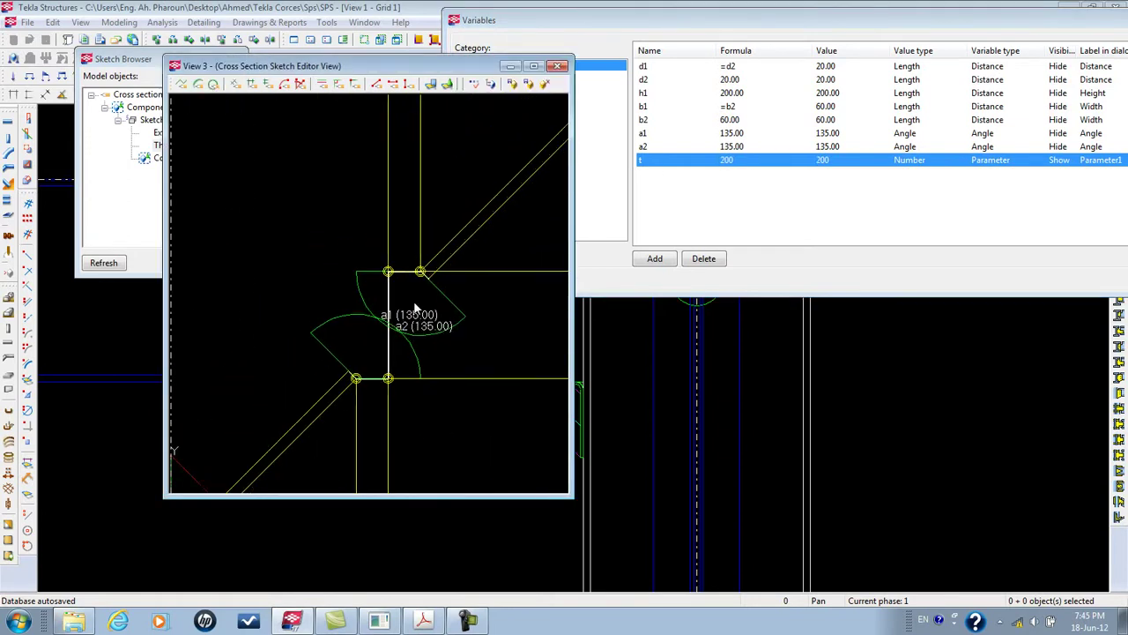
scroll(415, 307, "up", 2)
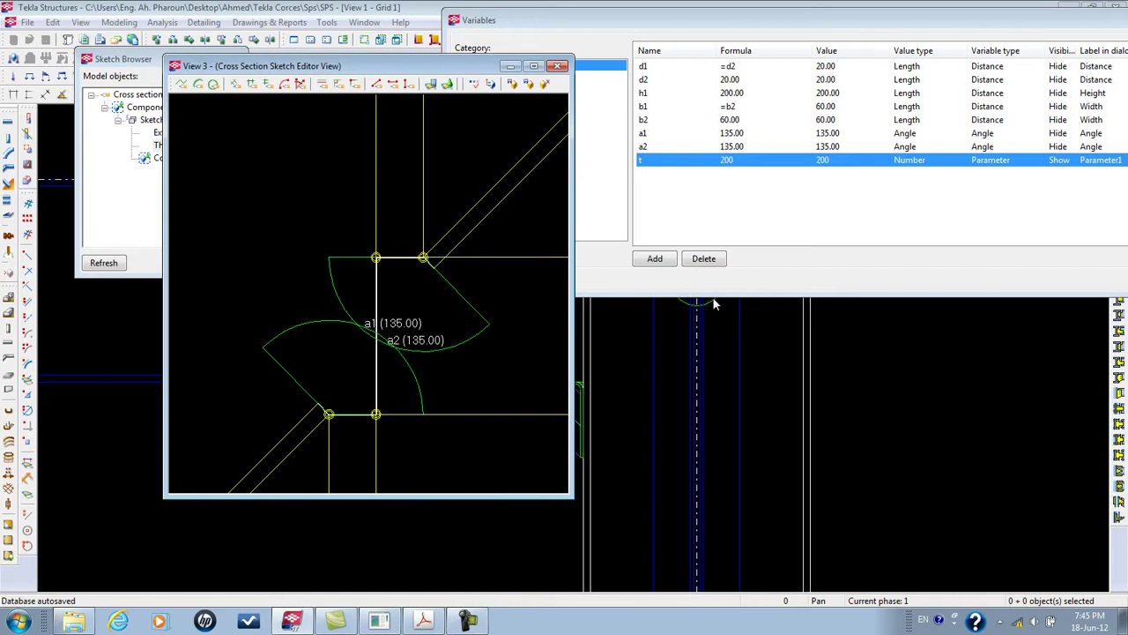
left_click(704, 258)
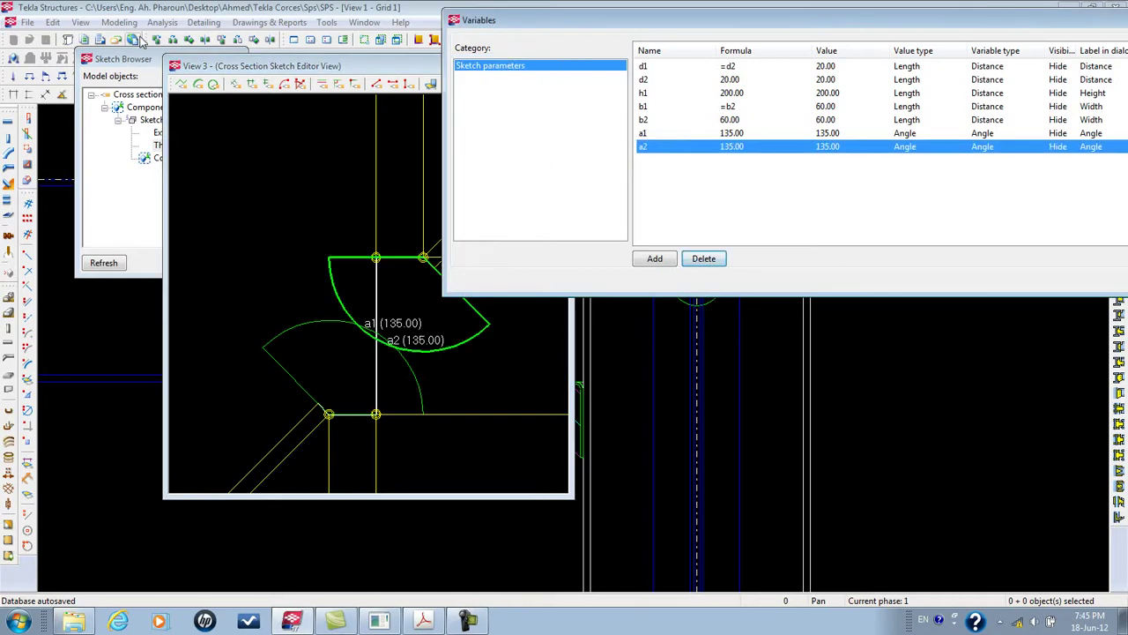
Try a thickness of 100 for the Z section sketch and check the resulting outline
left_click(140, 59)
left_click(203, 148)
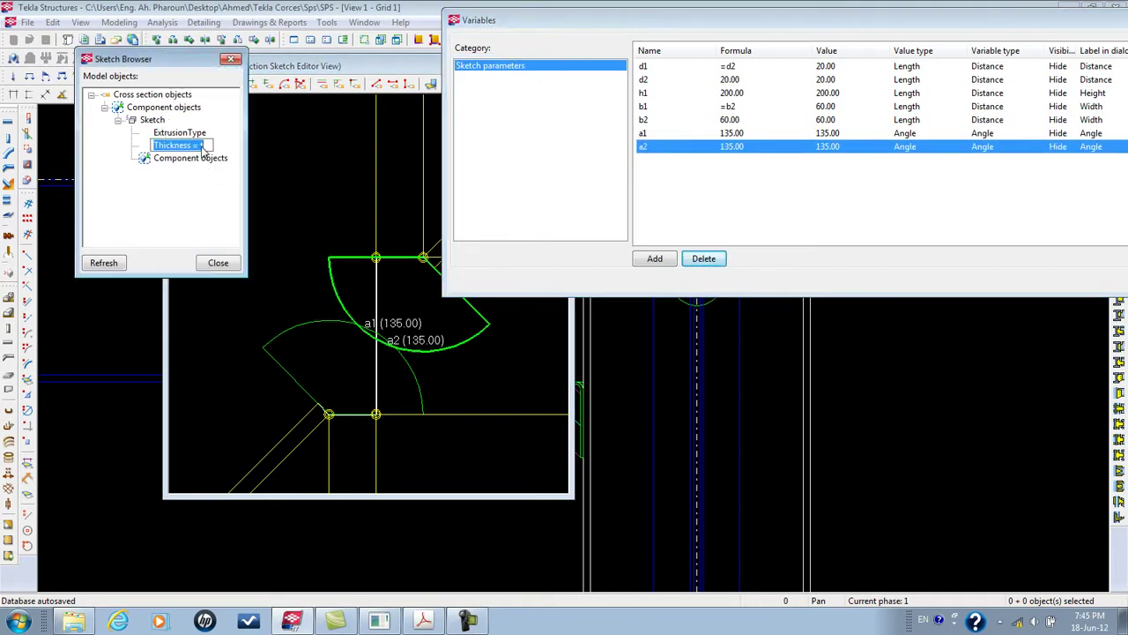
double_click(202, 145)
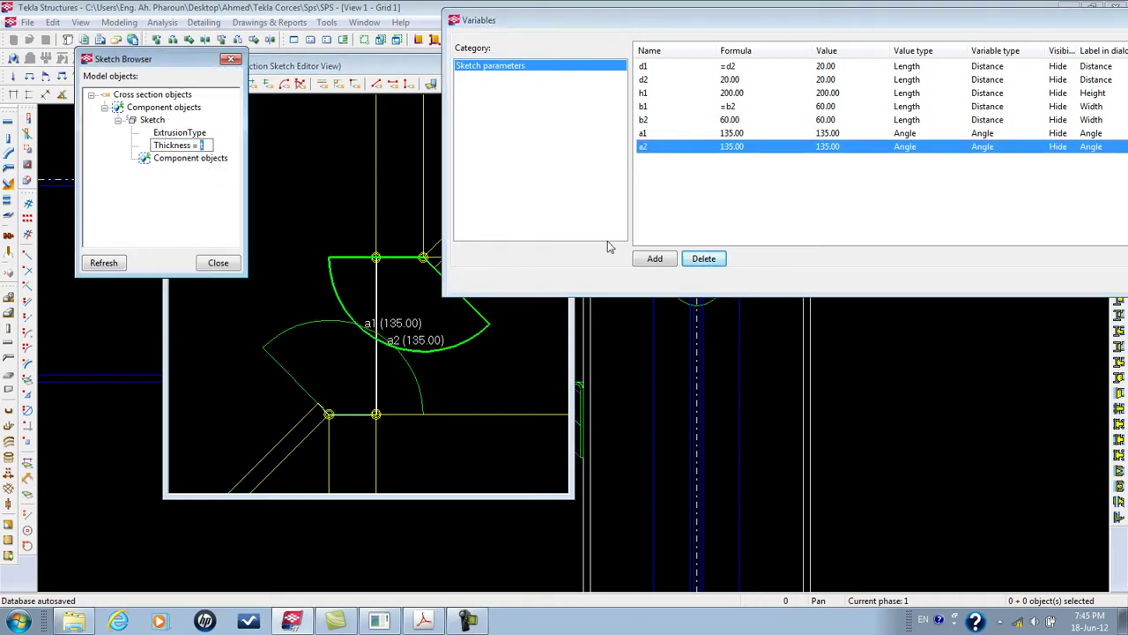
type("10")
key("Return")
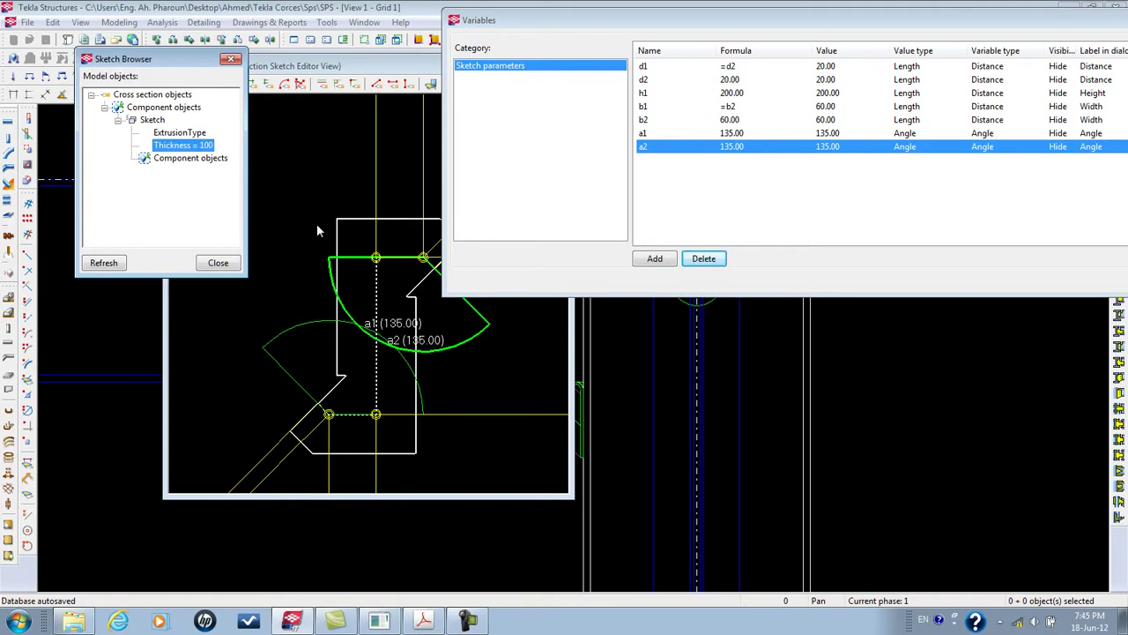
left_click(344, 408)
middle_click_drag(344, 407, 290, 380)
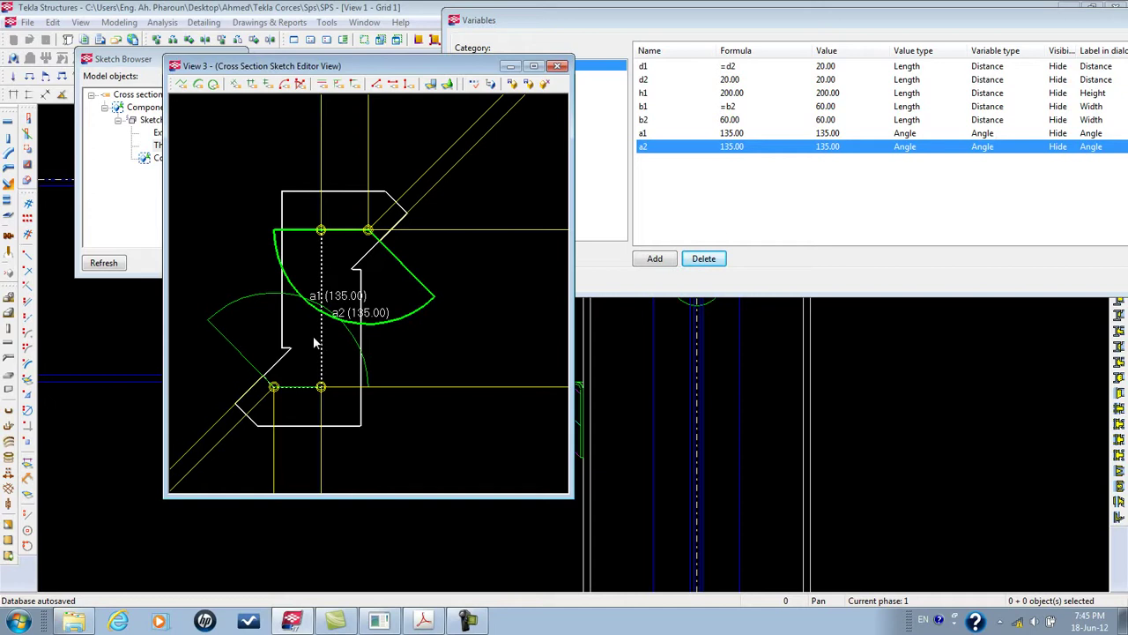
mouse_move(355, 260)
middle_mouse_down()
mouse_move(335, 281)
mouse_move(317, 346)
mouse_move(324, 300)
middle_mouse_up()
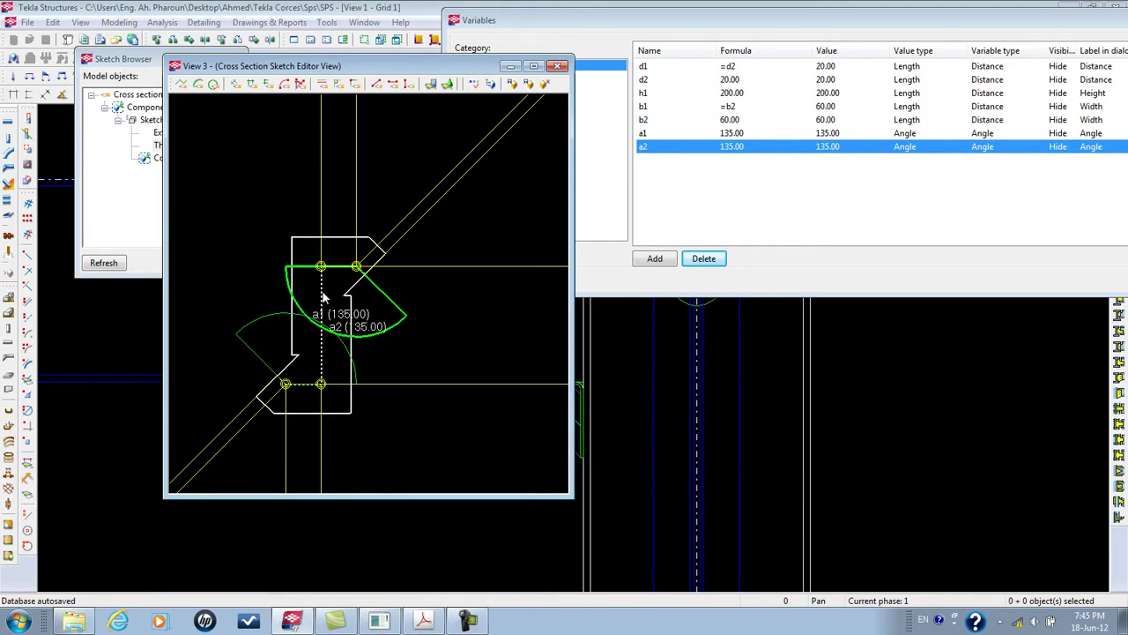
Set the sketch thickness to 2 and check the outline at the flange and lip corner
left_click(126, 59)
left_click(196, 146)
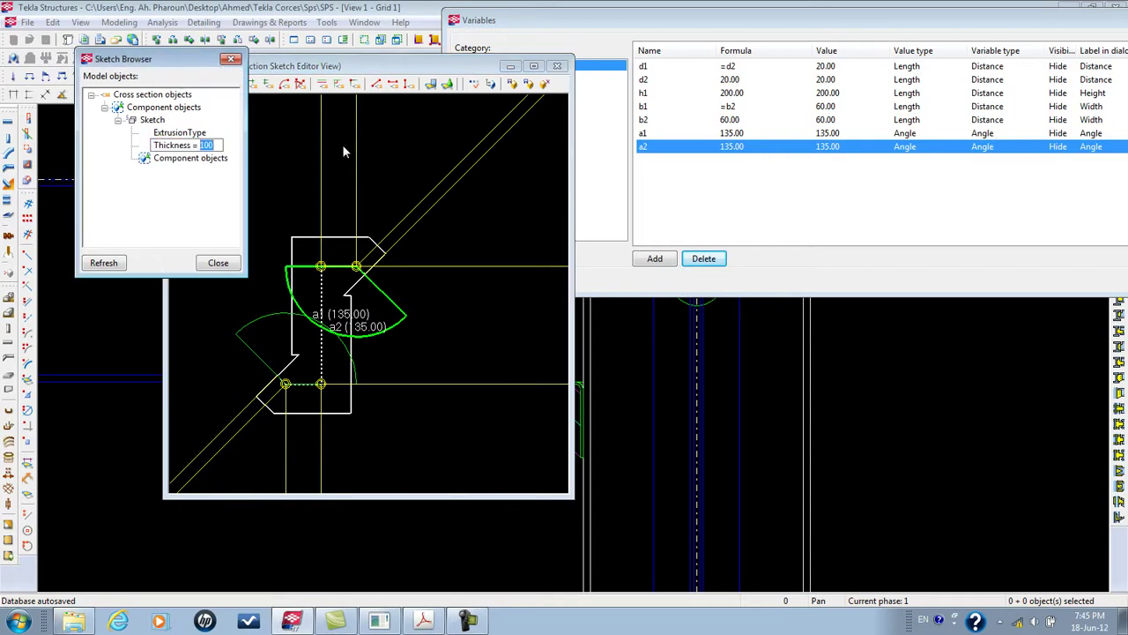
key("Return")
left_click(346, 271)
scroll(346, 271, "up", 3)
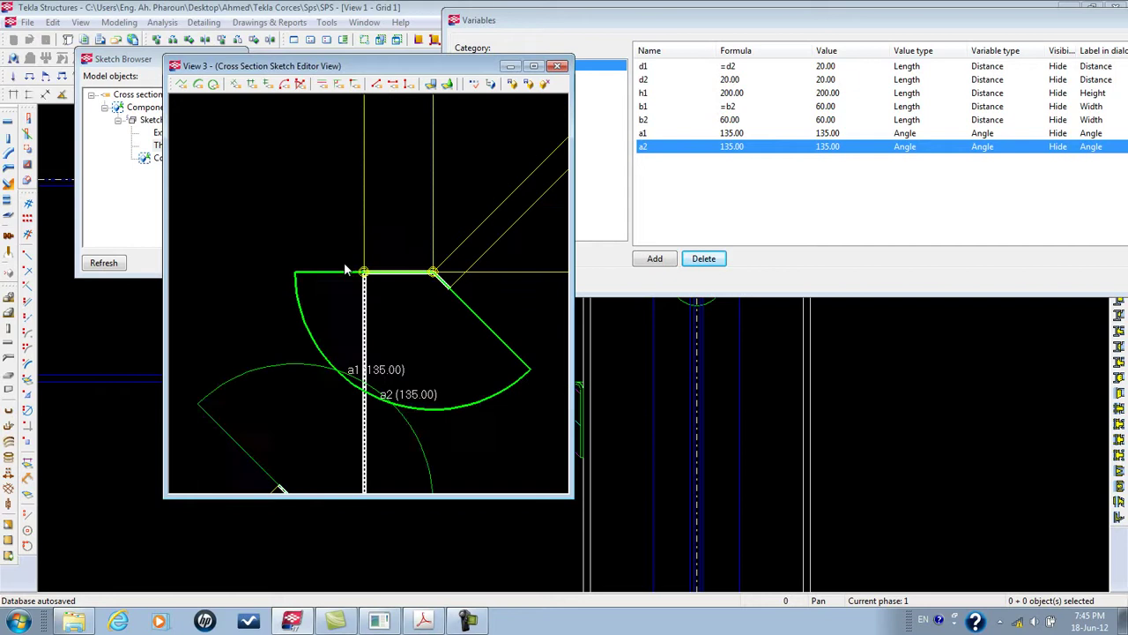
scroll(347, 331, "up", 6)
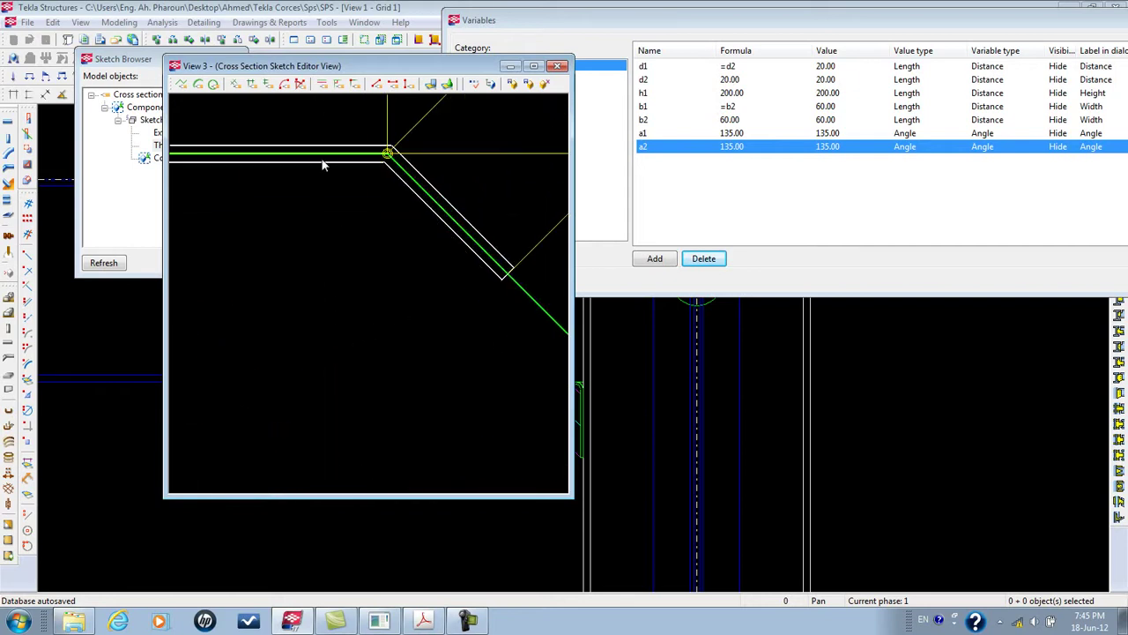
scroll(323, 165, "down", 5)
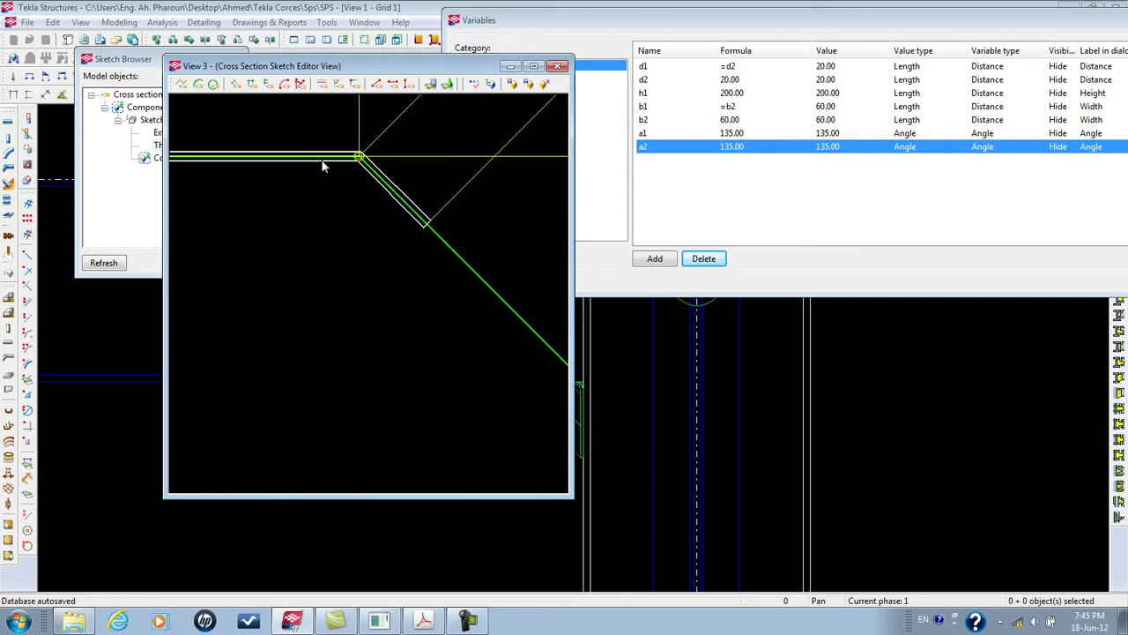
scroll(347, 182, "down", 1)
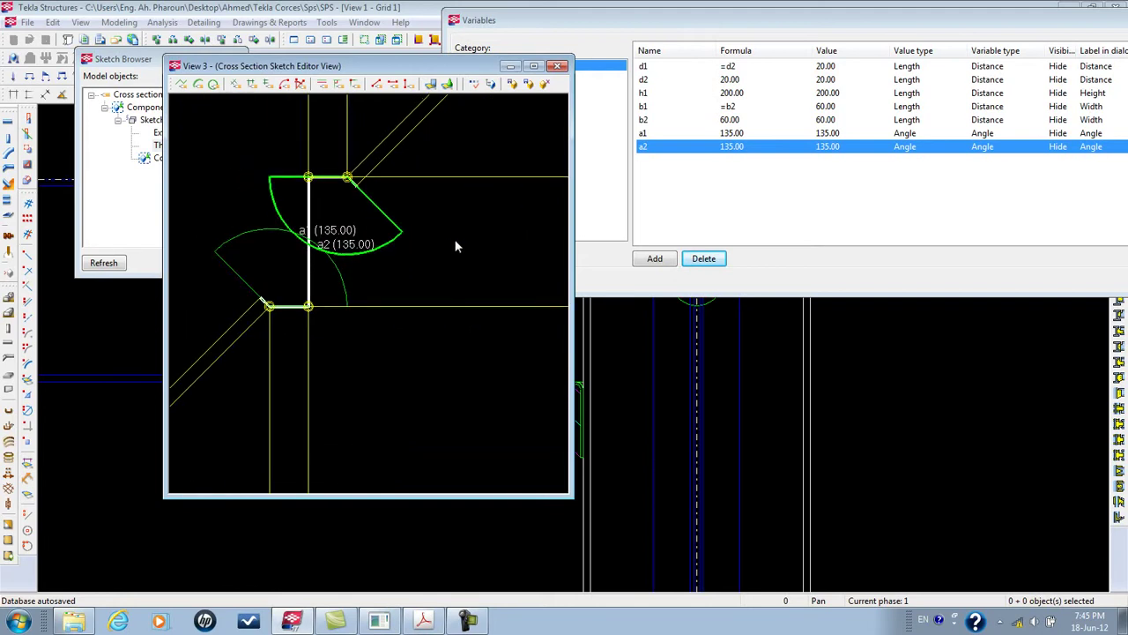
Review the h1 height formula, the sketch's thickness entry and the other sketch variables
double_click(736, 93)
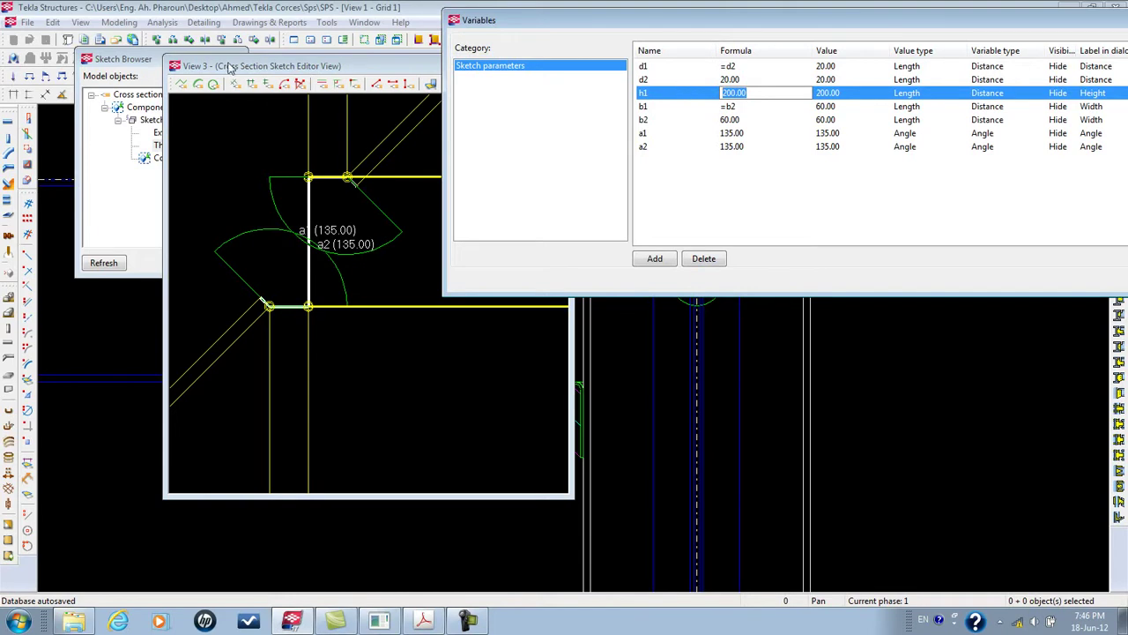
left_click(147, 72)
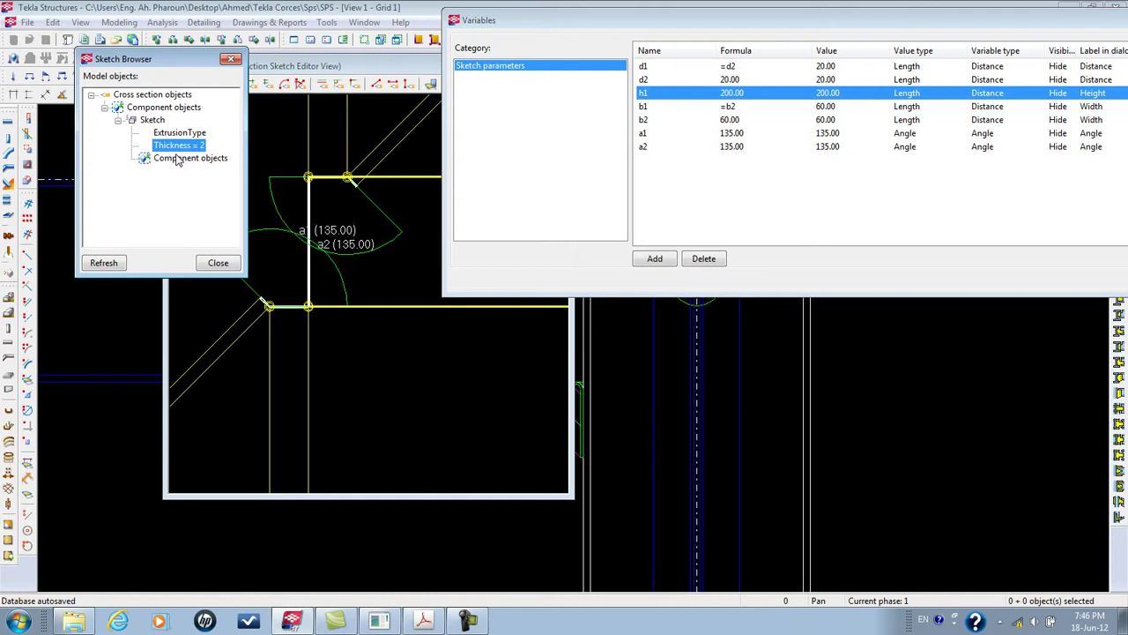
left_click(204, 147)
double_click(202, 145)
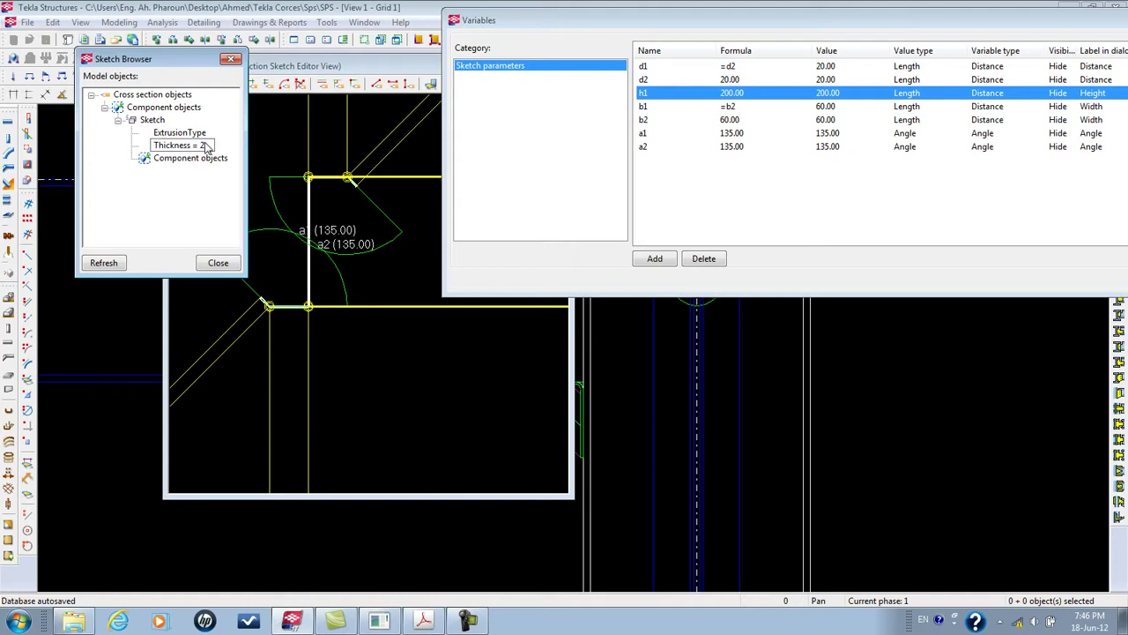
left_click(203, 209)
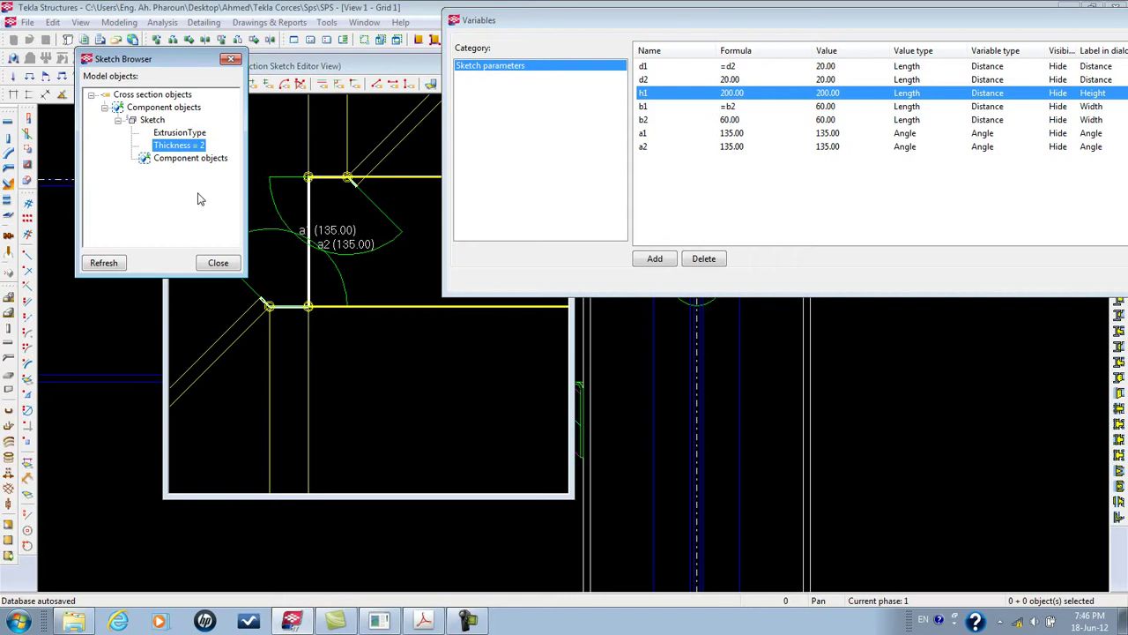
left_click_drag(862, 19, 626, 25)
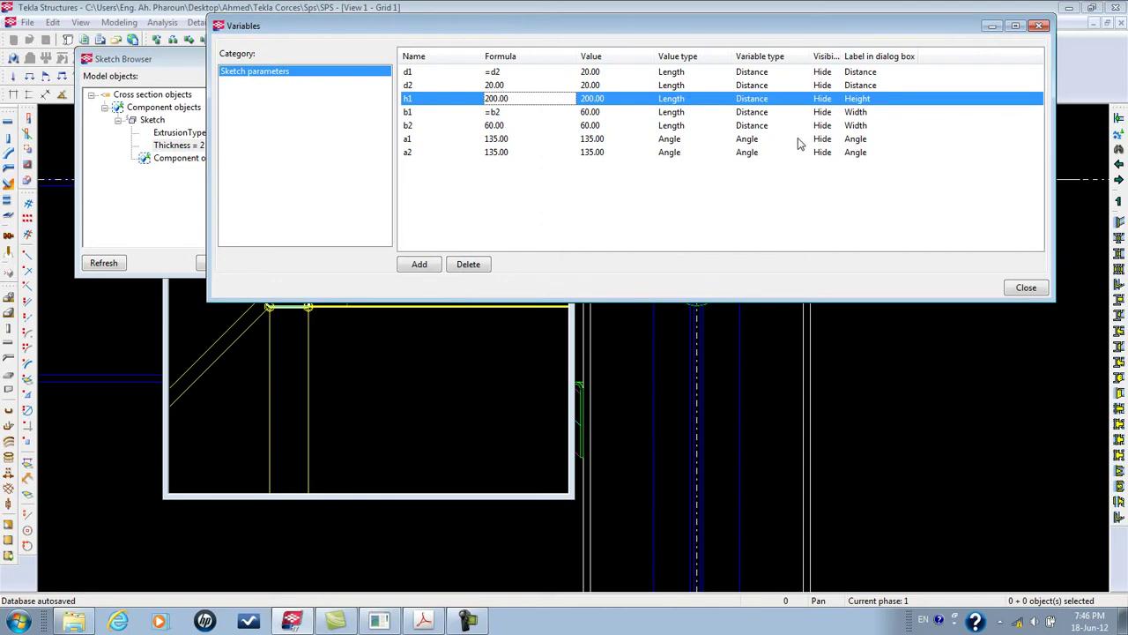
left_click_drag(716, 29, 890, 4)
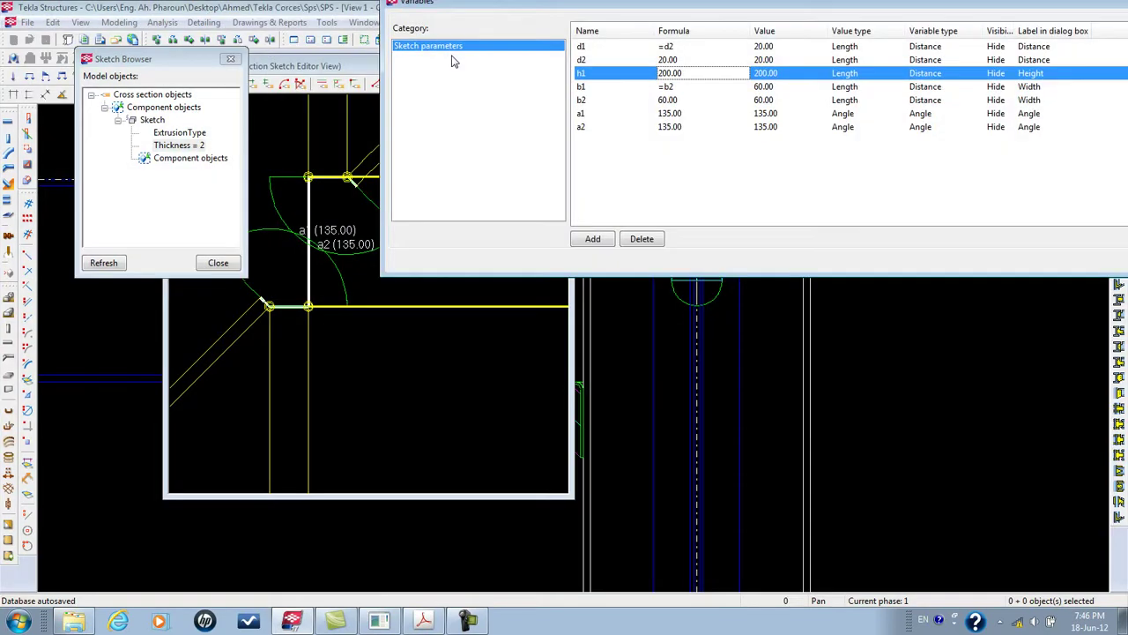
double_click(461, 7)
left_click_drag(461, 7, 395, 63)
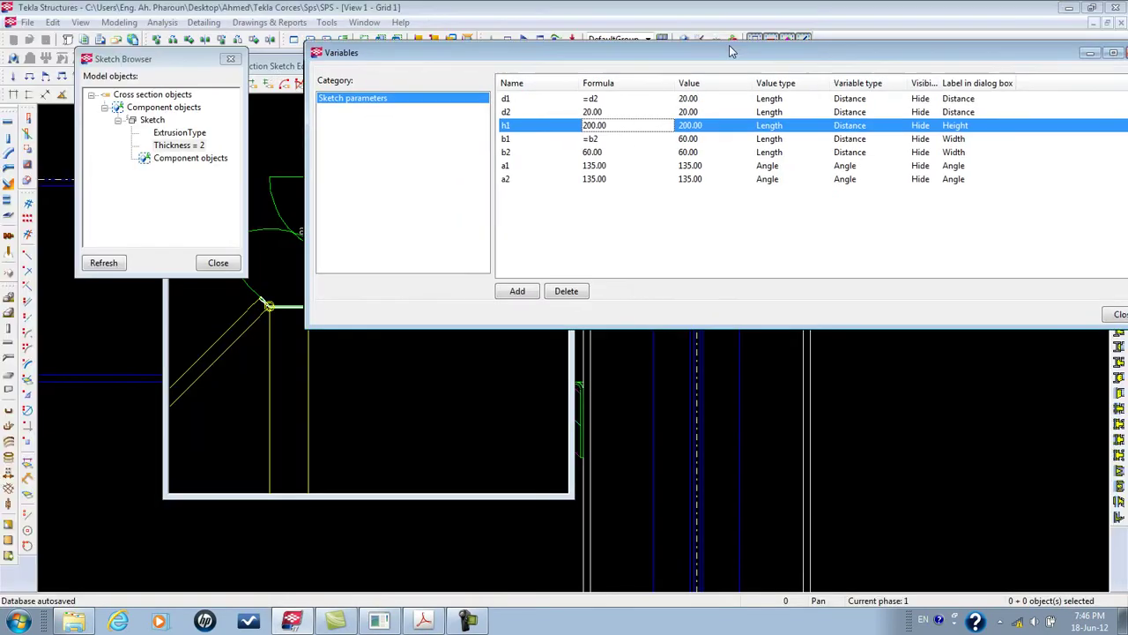
Close the cross section sketch and save it as a user profile with the prefix ZCFS
left_click(240, 70)
left_click(237, 69)
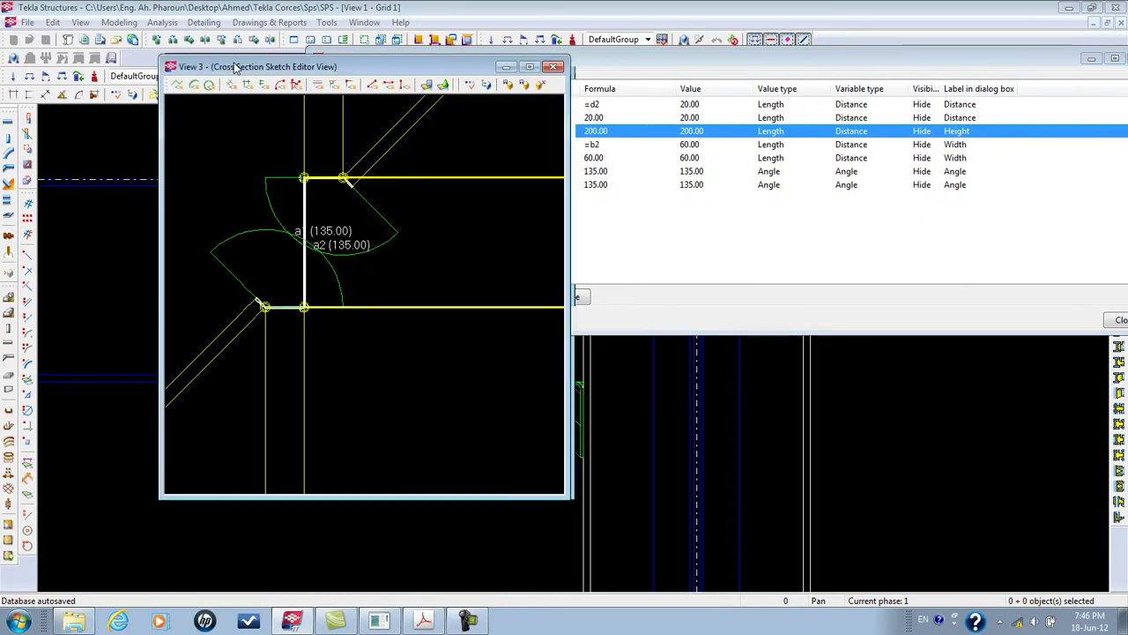
left_click_drag(237, 69, 110, 70)
left_click(423, 67)
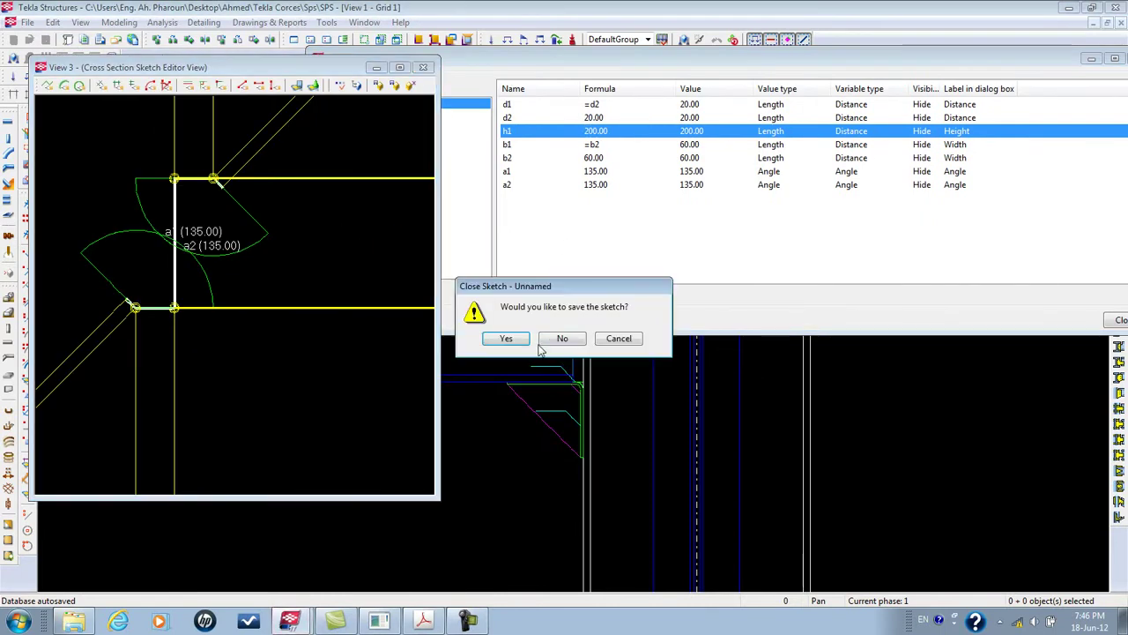
left_click(510, 339)
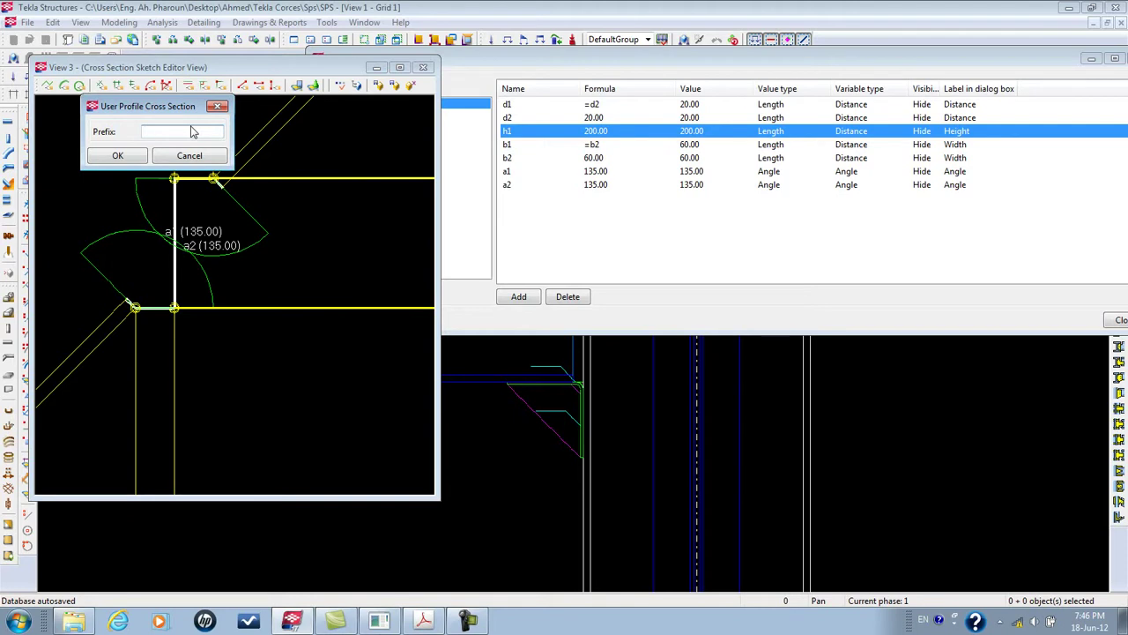
type("C")
type("Z")
left_click(115, 156)
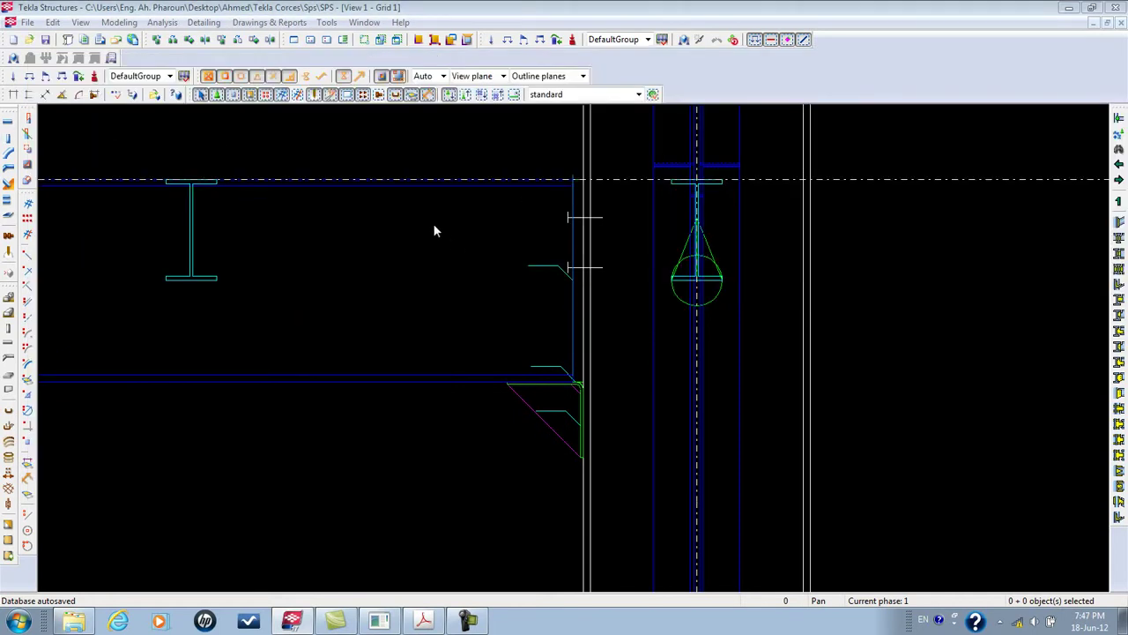
Filter the profile catalog by z* and choose the user-defined ZCFS profile in the beam properties
double_click(7, 123)
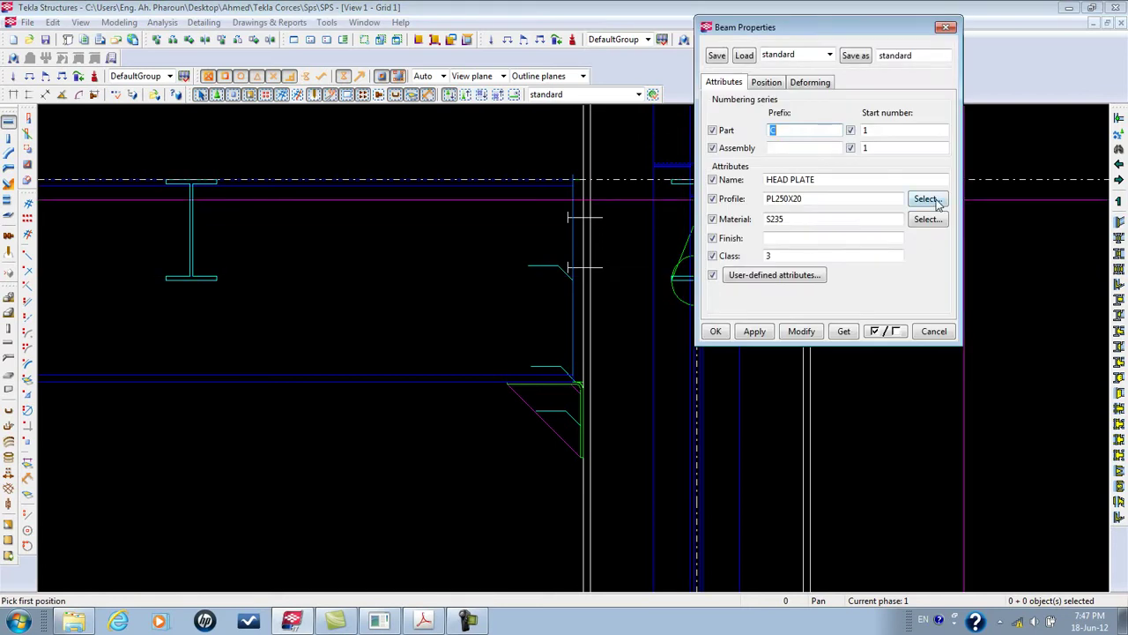
left_click(935, 200)
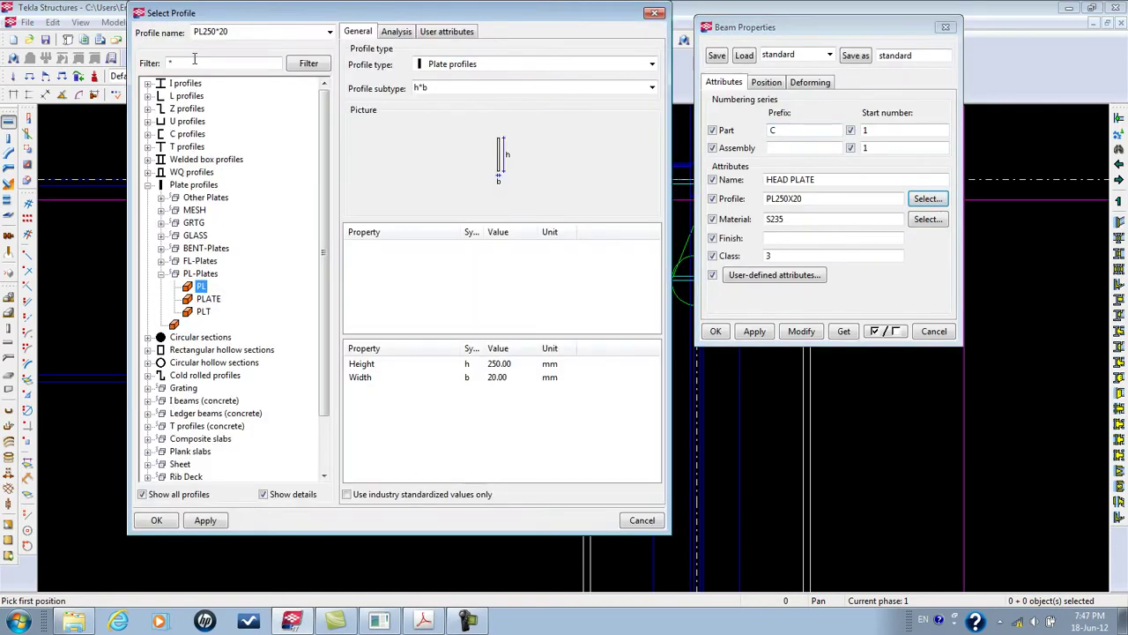
left_click(176, 62)
type("z")
key("Return")
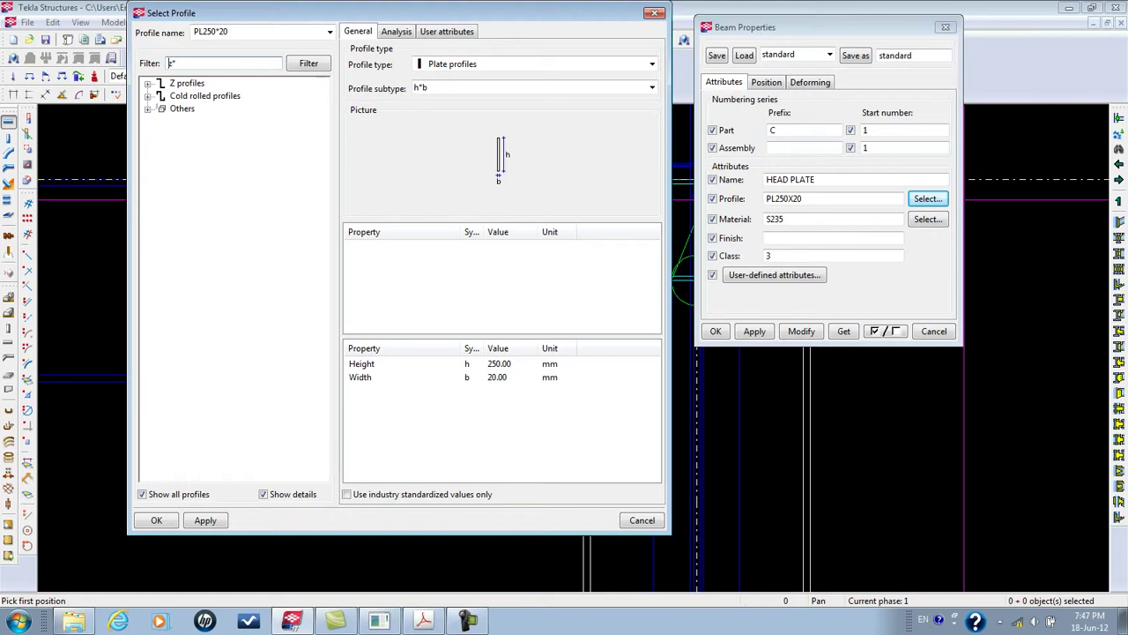
left_click(149, 110)
left_click(184, 122)
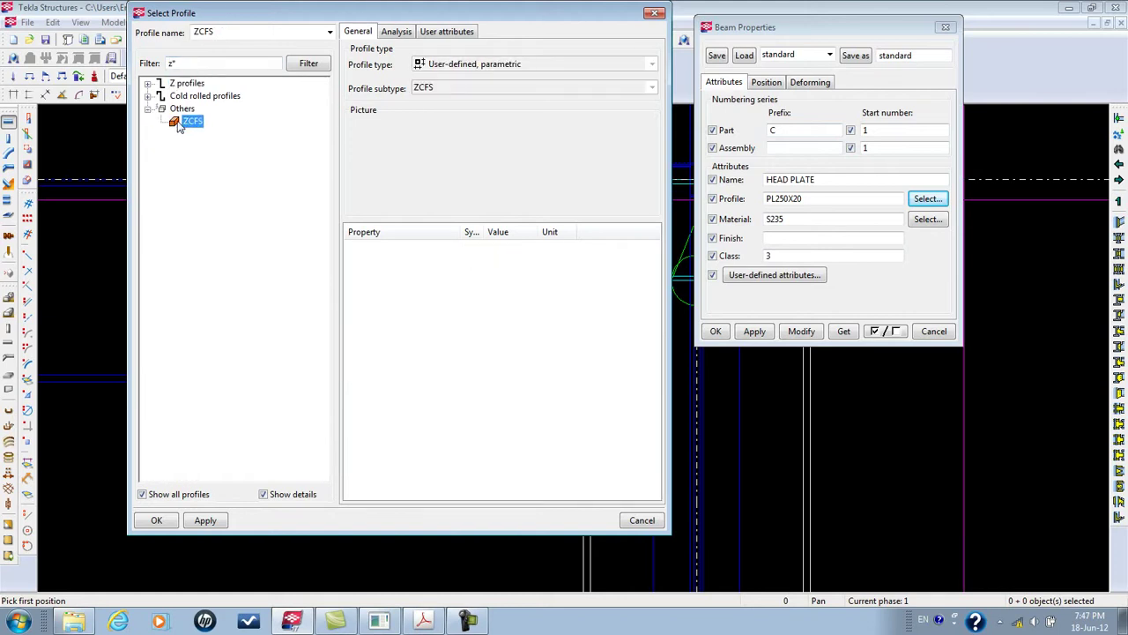
key("Return")
Place a short horizontal beam along the EL+5.000 level line outside the column and accept the beam properties
scroll(83, 358, "up", 3)
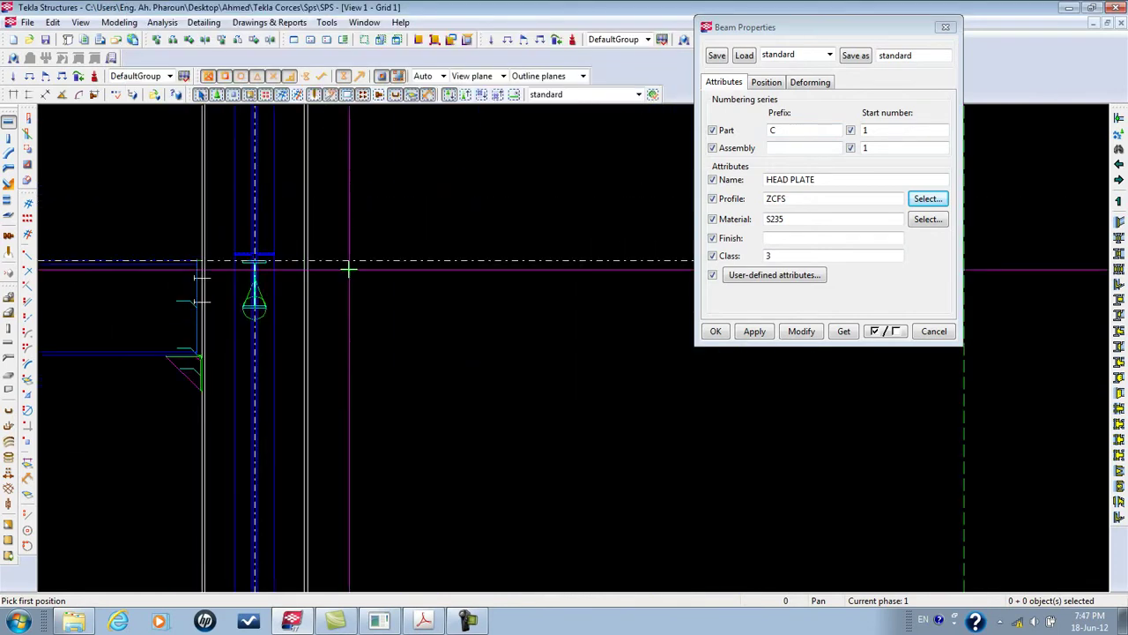
left_click(364, 261)
left_click(563, 260)
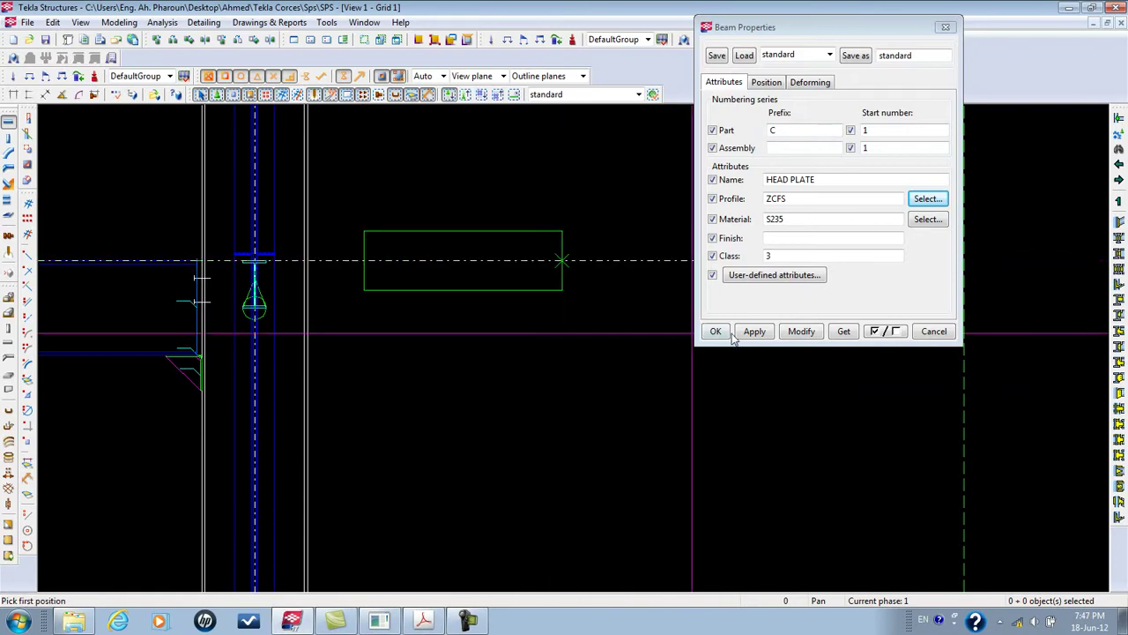
left_click(716, 333)
scroll(403, 373, "down", 4)
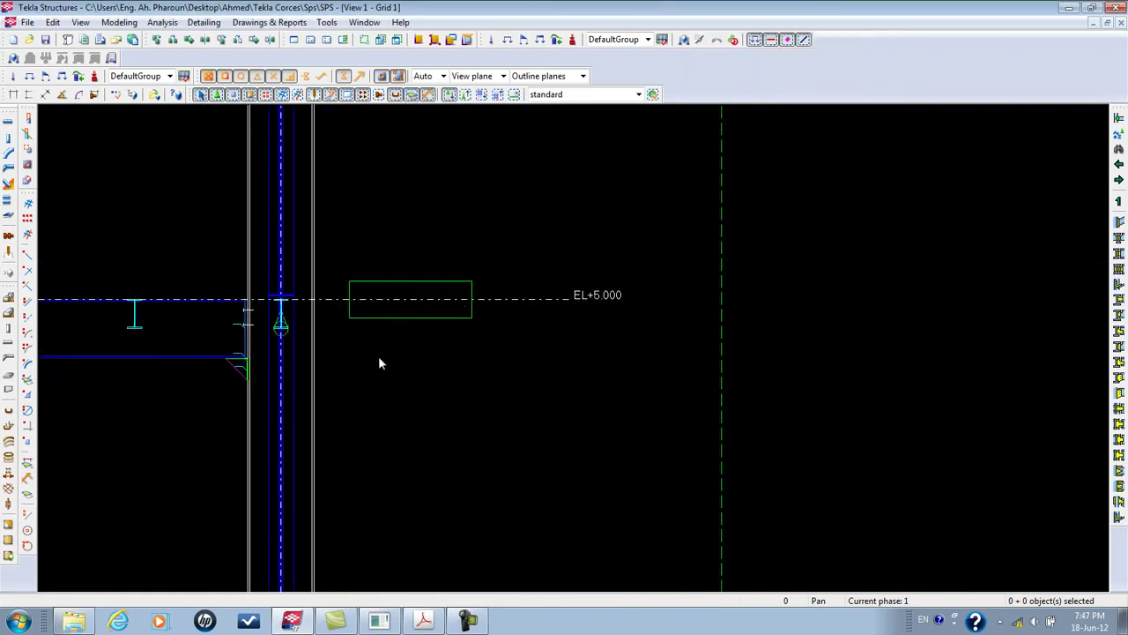
Switch to the main 3D view and examine the new beam's cross section from its end
key("ctrl+Tab")
scroll(438, 352, "down", 2)
scroll(417, 473, "up", 5)
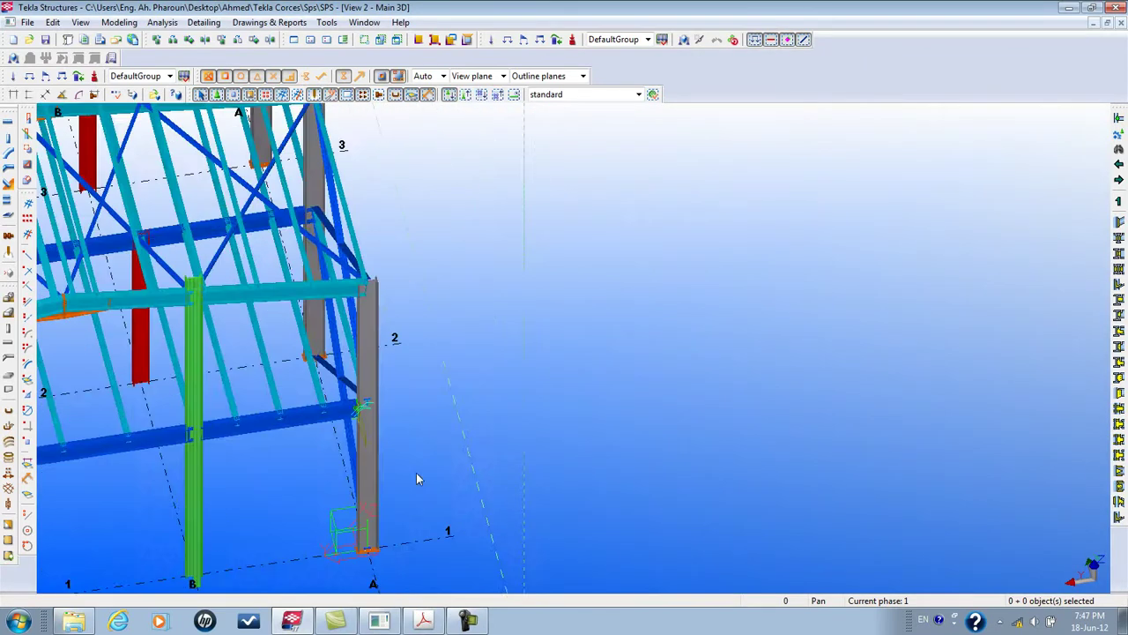
scroll(368, 428, "down", 5)
scroll(334, 394, "up", 8)
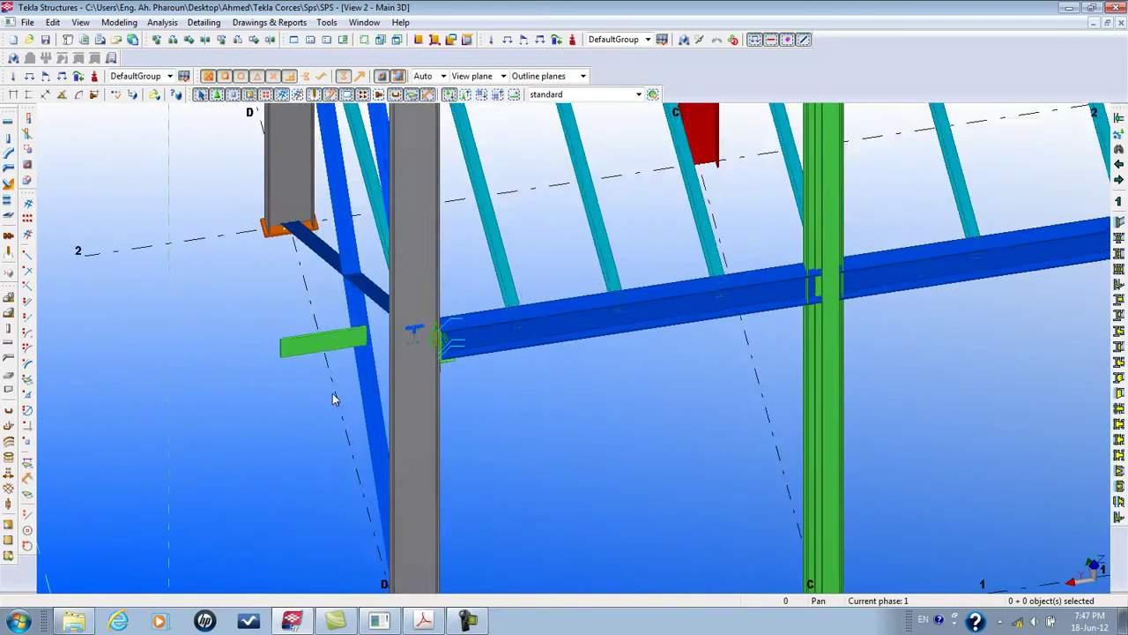
key("v")
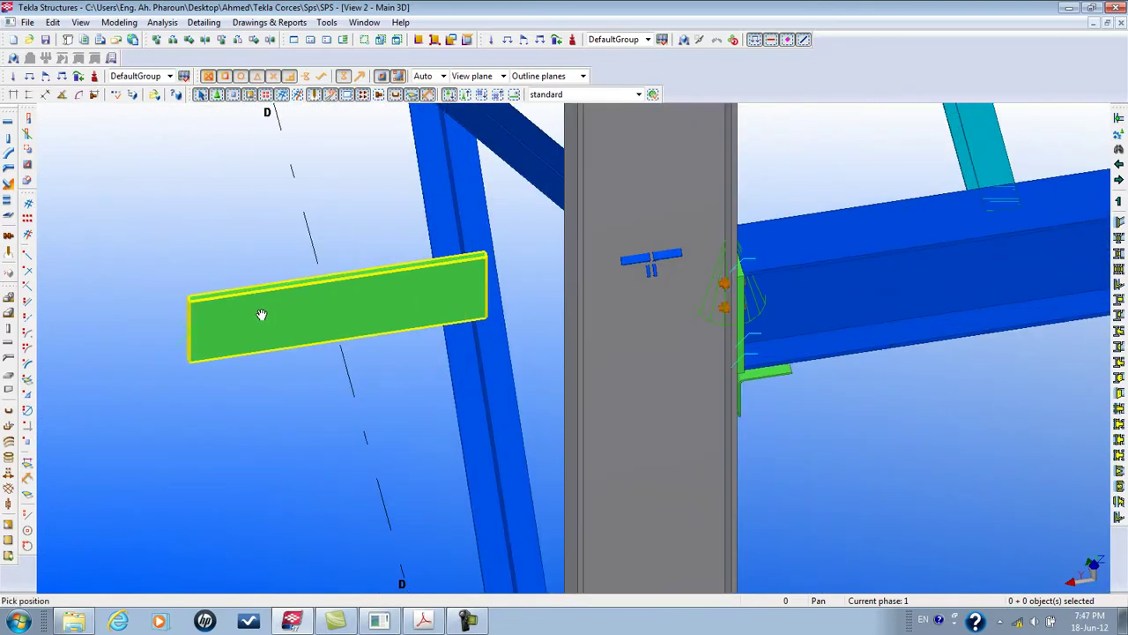
middle_click_drag(203, 336, 289, 302, "ctrl")
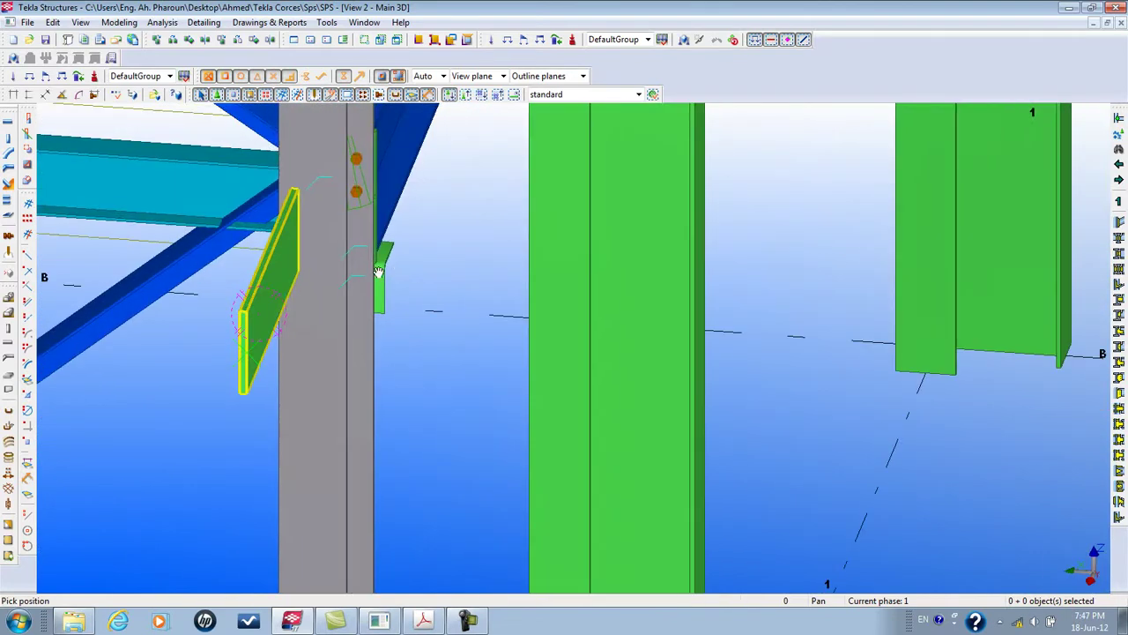
Filter the profile catalog by z* and apply the ZCFS profile to the head plate beside the column
double_click(263, 306)
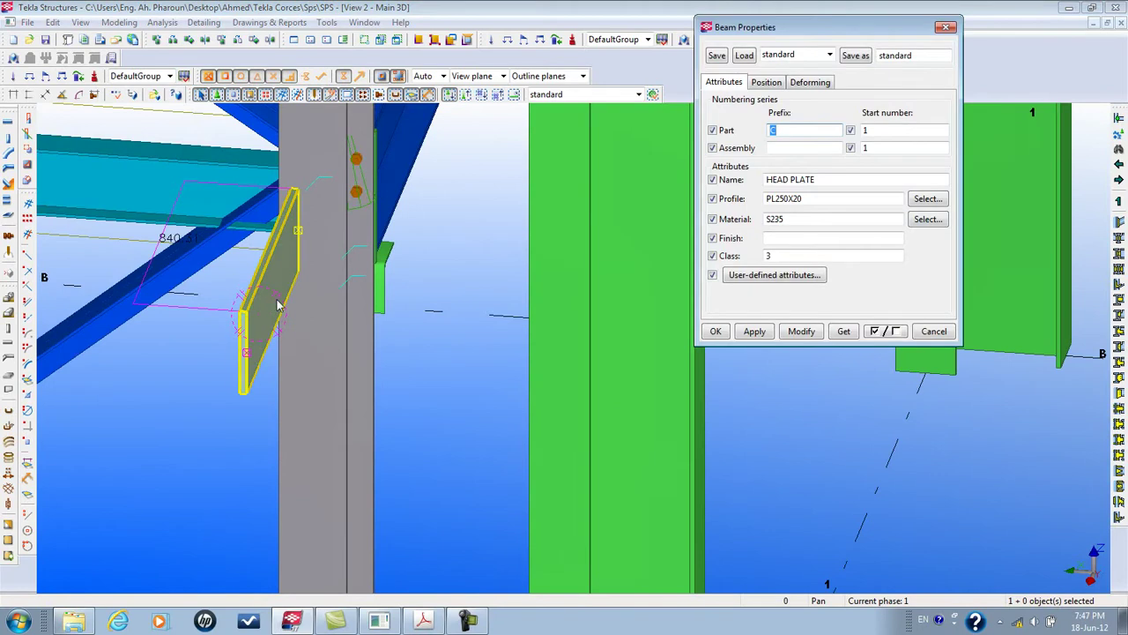
left_click(928, 199)
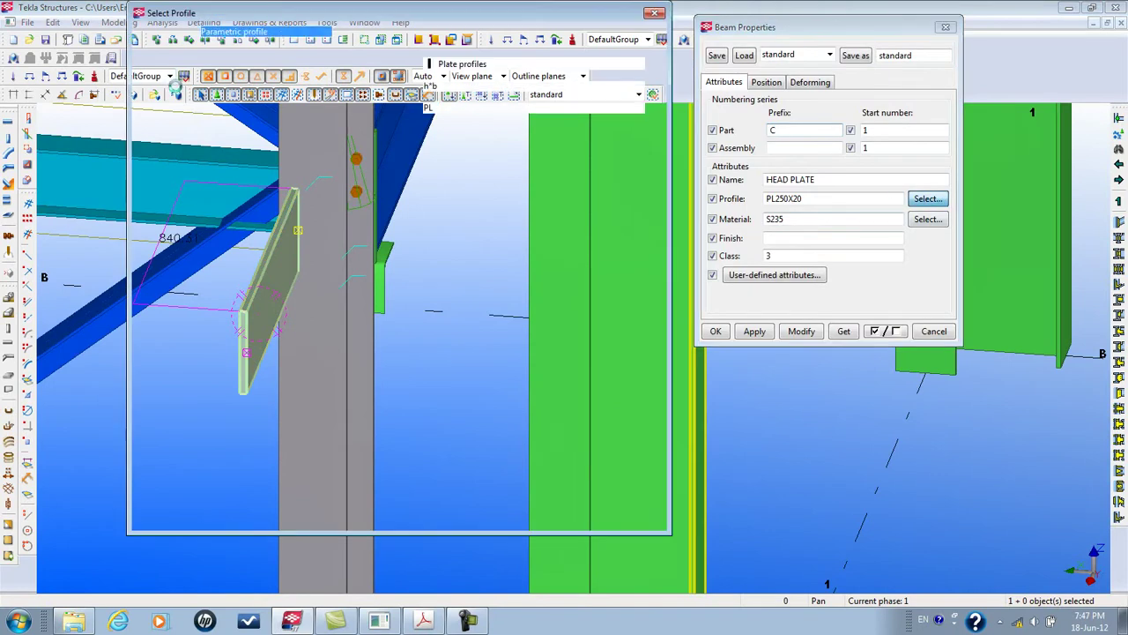
left_click(197, 62)
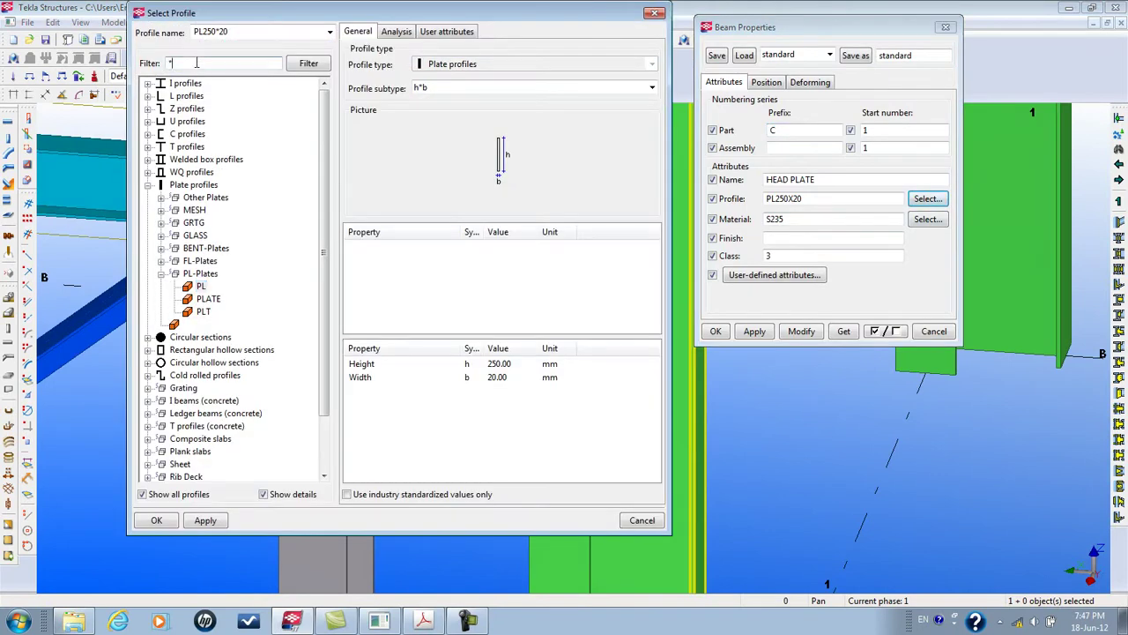
type("z")
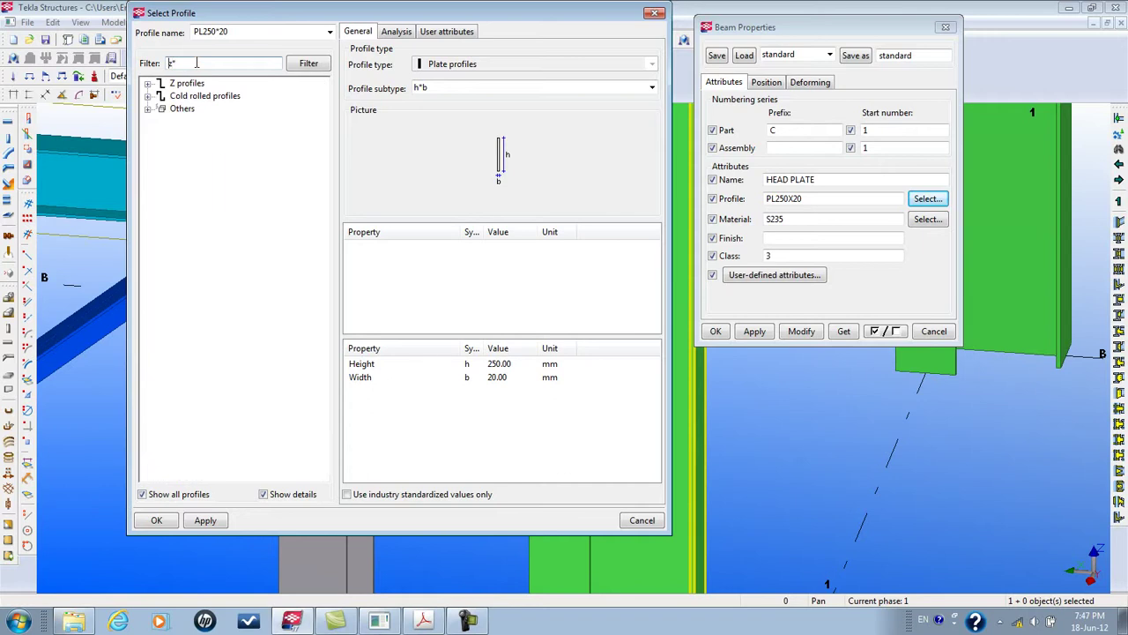
left_click(148, 108)
double_click(190, 121)
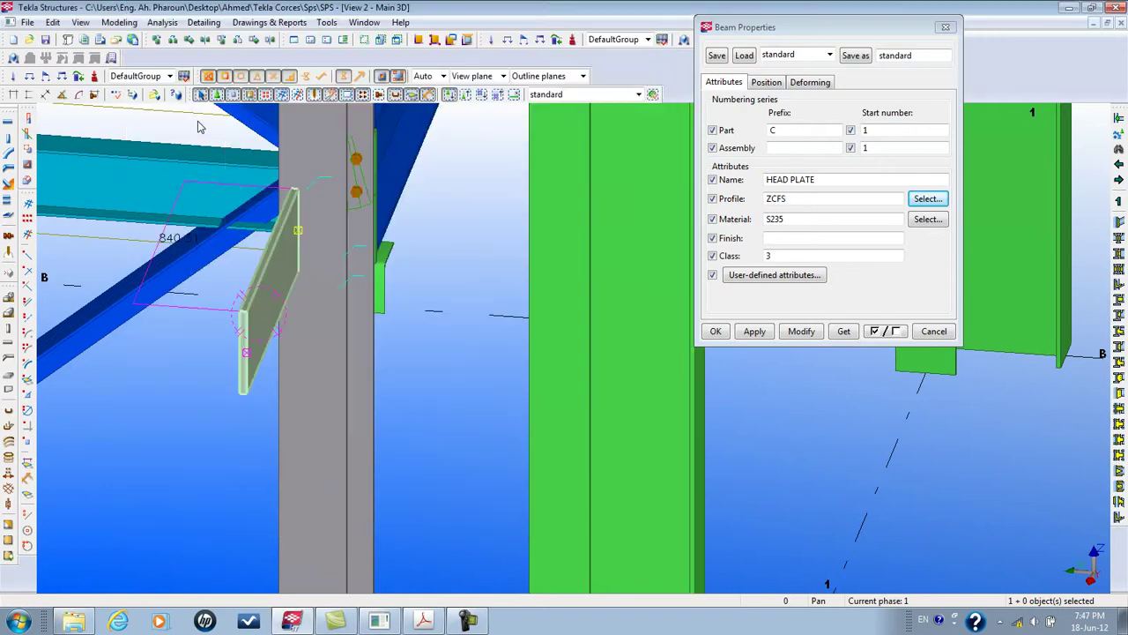
left_click(801, 331)
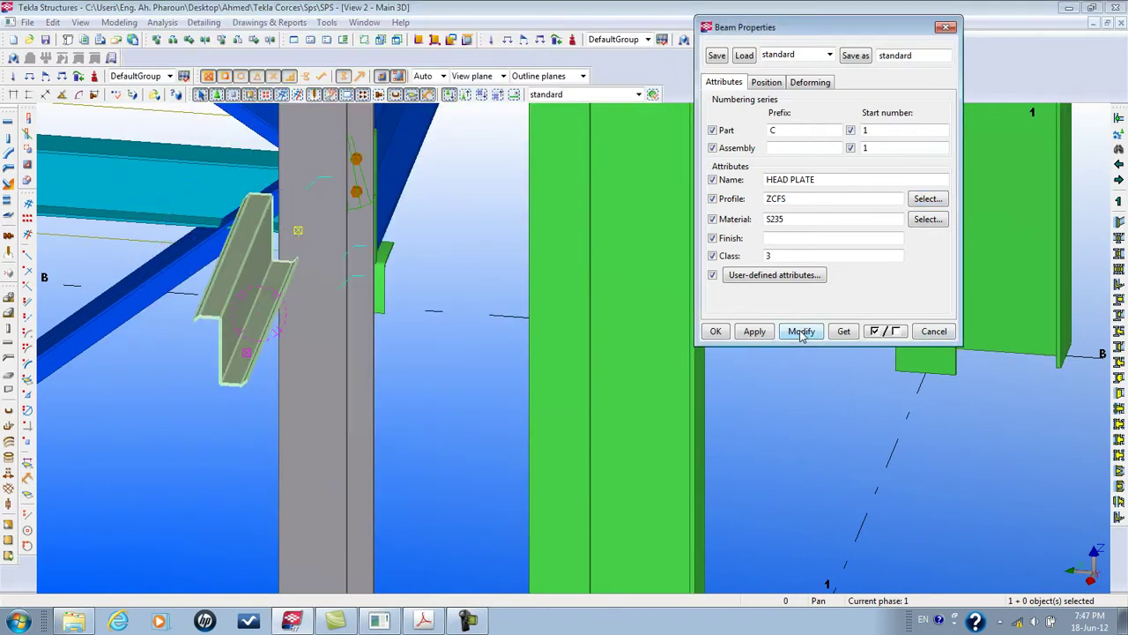
Set the Z-shaped beam's rotation to Front and accept its properties
left_click(765, 82)
left_click(803, 138)
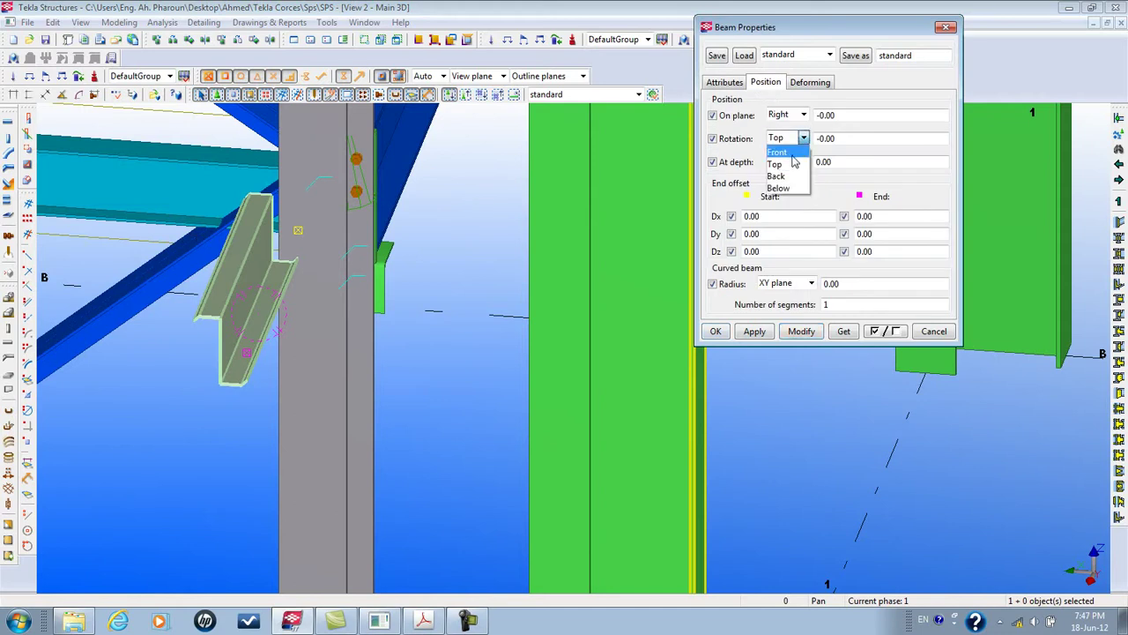
left_click(779, 164)
left_click(801, 332)
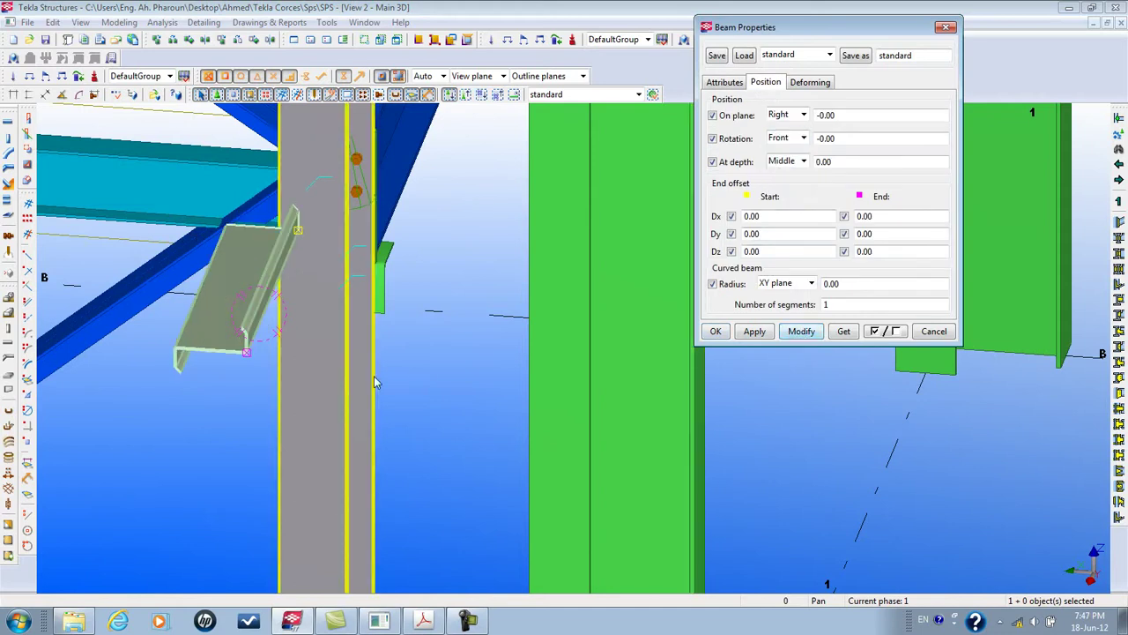
left_click(716, 331)
Examine the Z-shaped beam's end section and delete the beam from the model
scroll(207, 357, "up", 3)
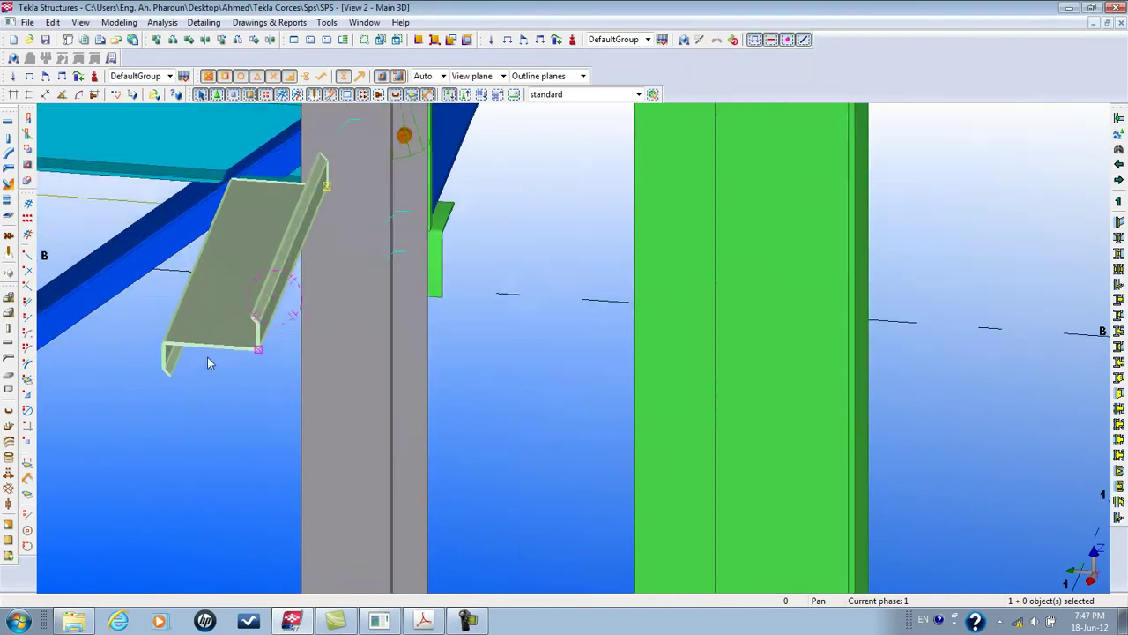
middle_click_drag(207, 357, 324, 374)
scroll(324, 375, "up", 4)
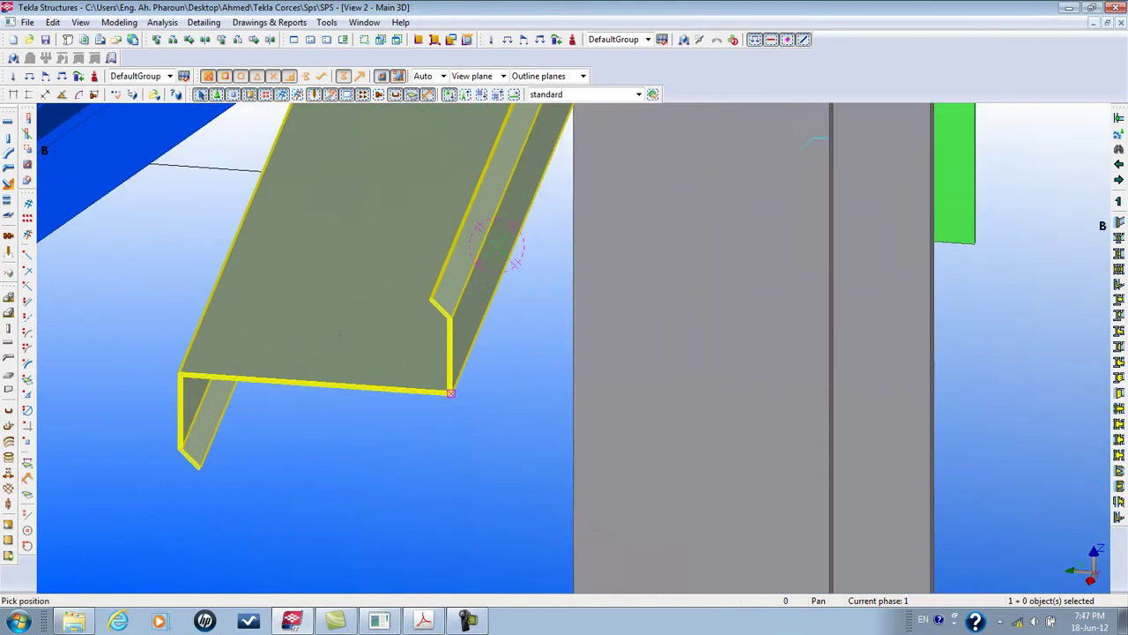
middle_click_drag(290, 383, 443, 320, "ctrl")
middle_click_drag(635, 292, 528, 353, "ctrl")
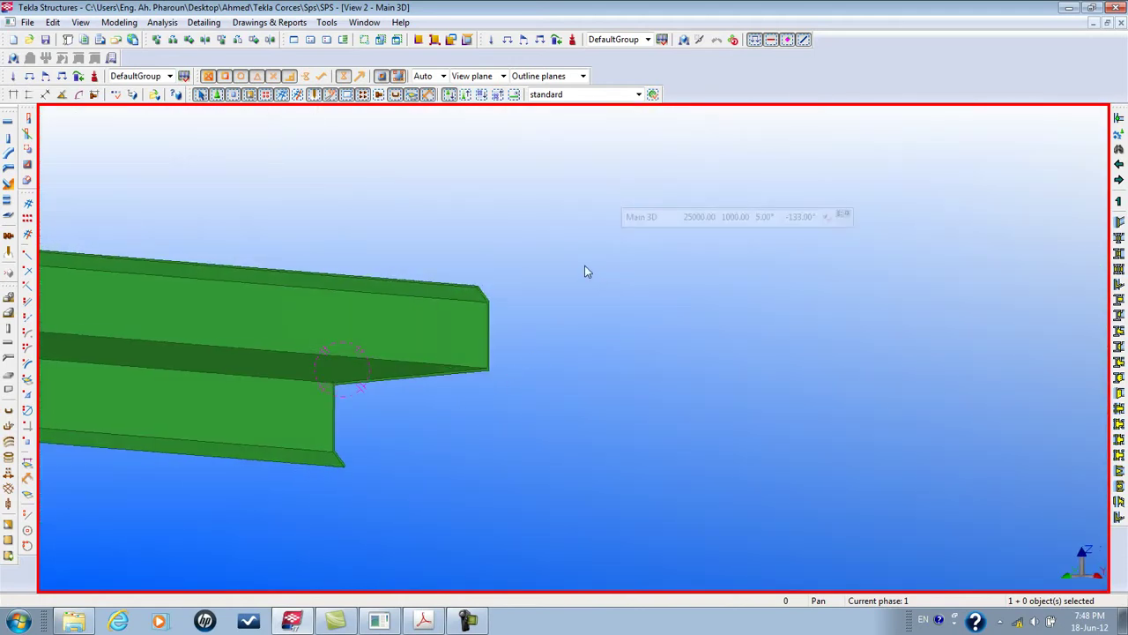
left_click(369, 363)
key("Delete")
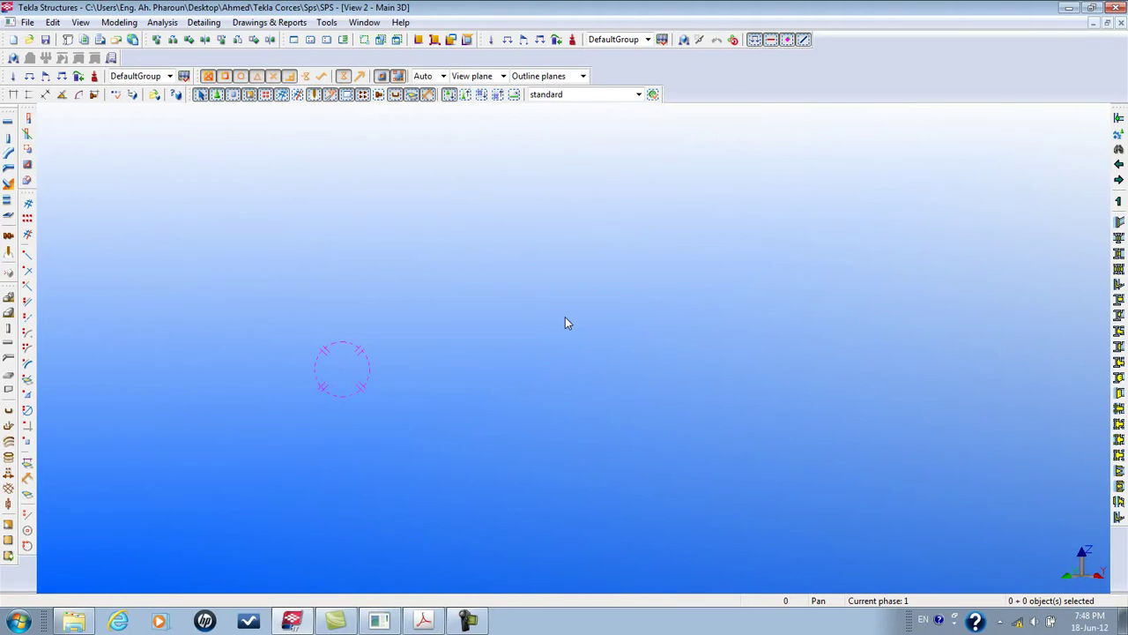
Export the sketched profile ZCFS from the component catalog to the SPS folder under the file name Z
key("ctrl+f")
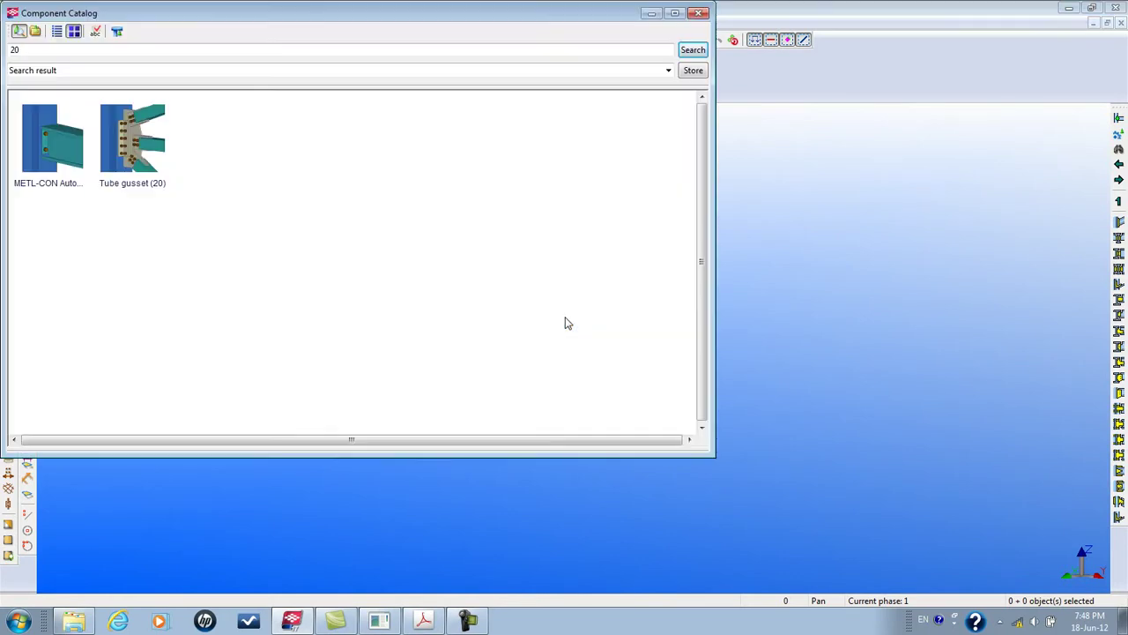
left_click(229, 72)
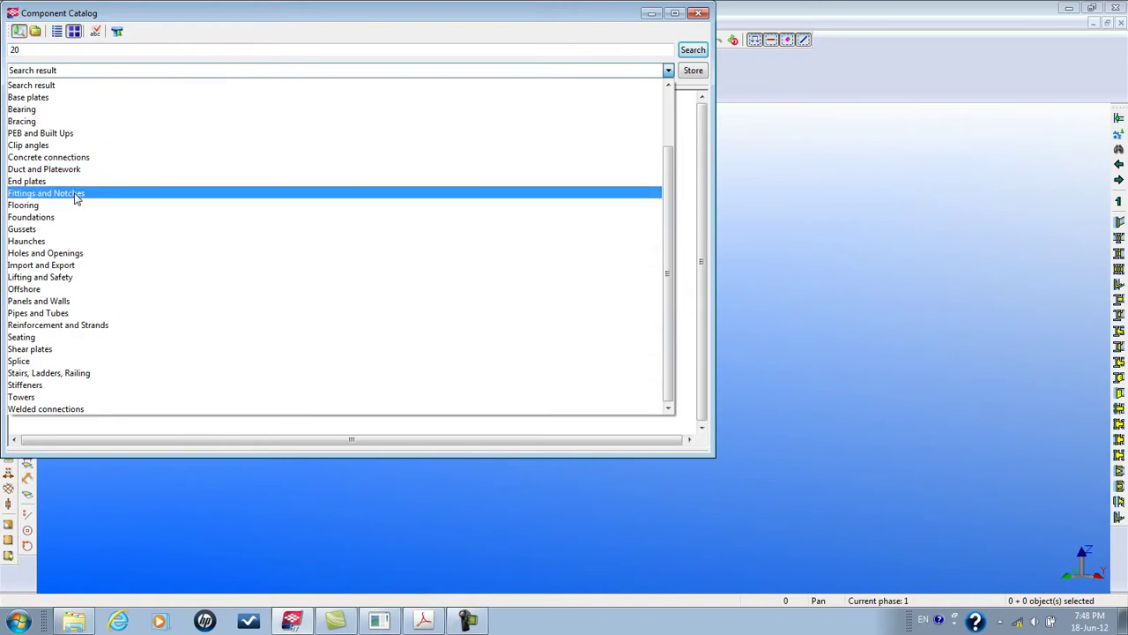
scroll(78, 167, "up", 2)
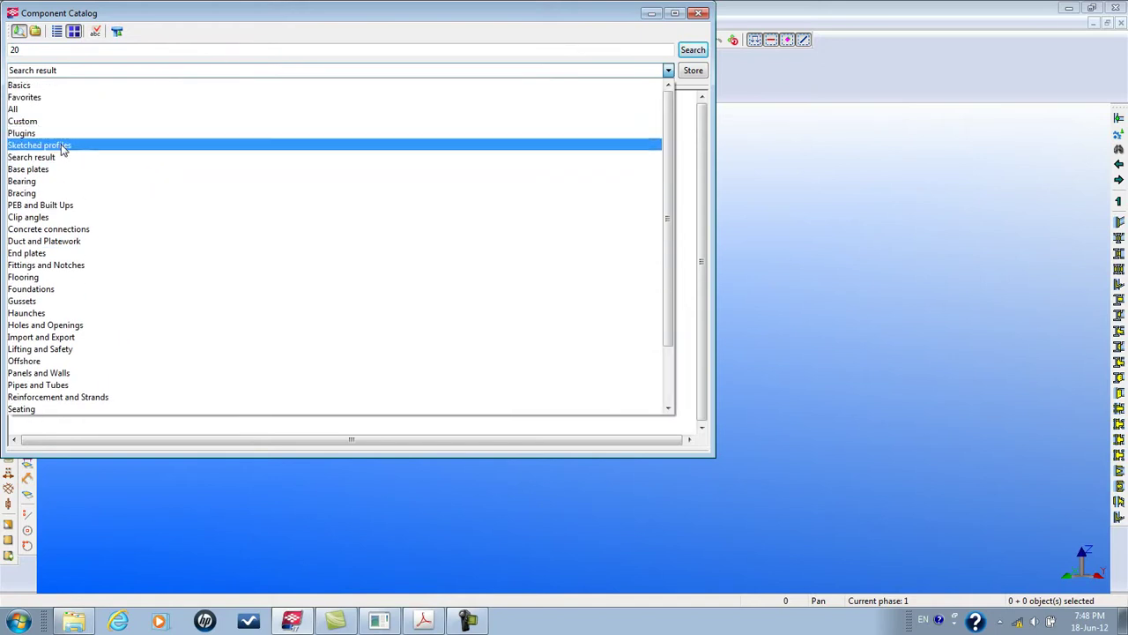
left_click(62, 148)
left_click(47, 156)
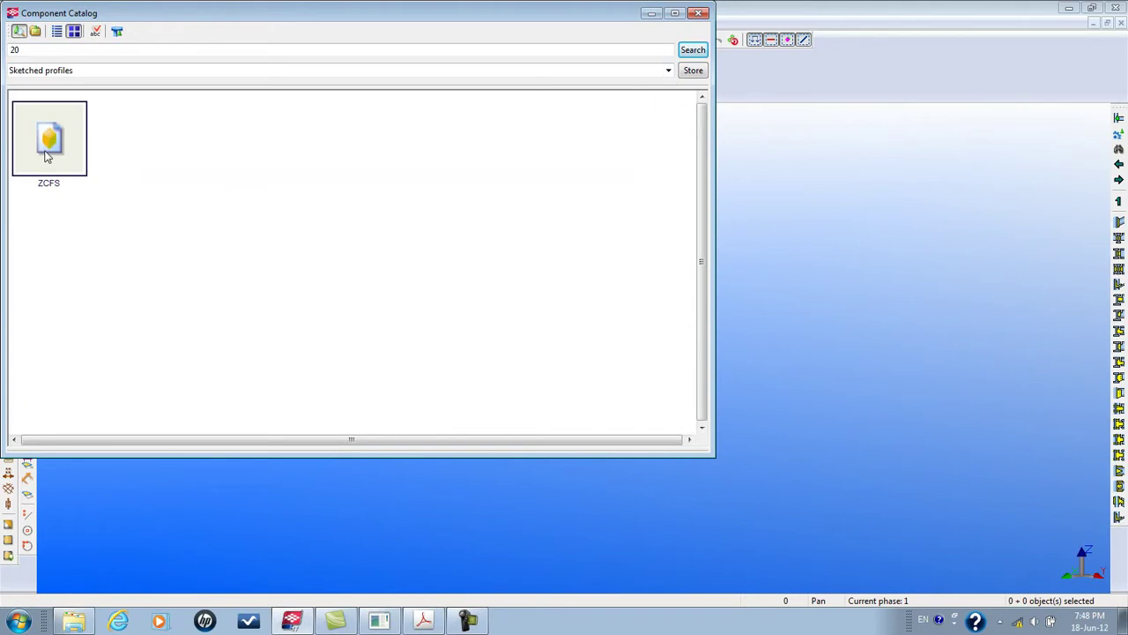
right_click(47, 156)
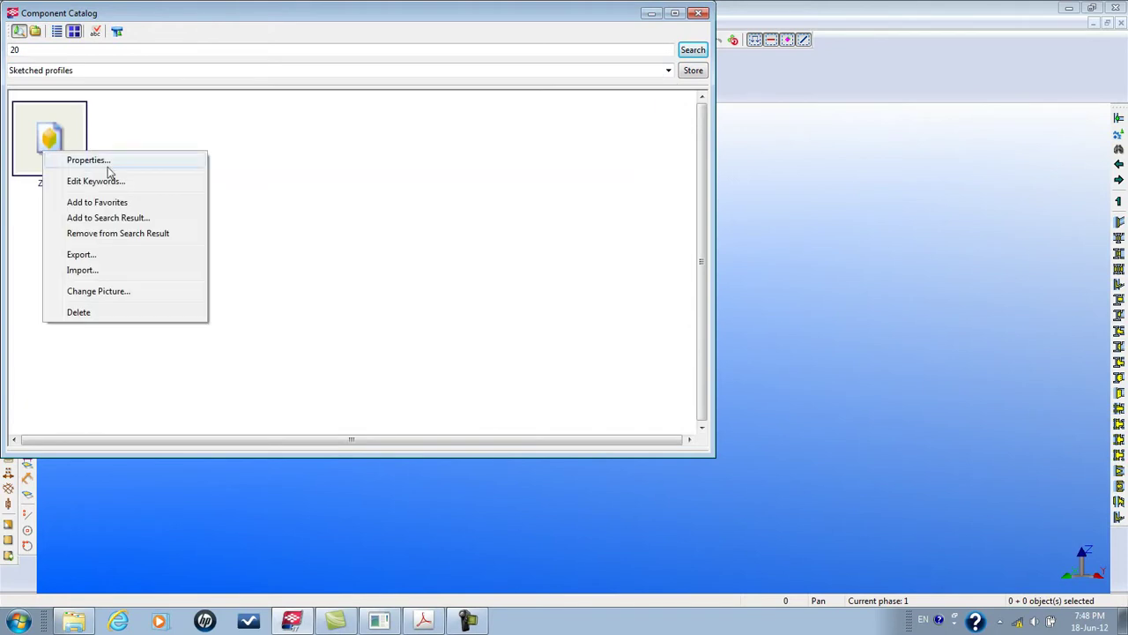
left_click(81, 255)
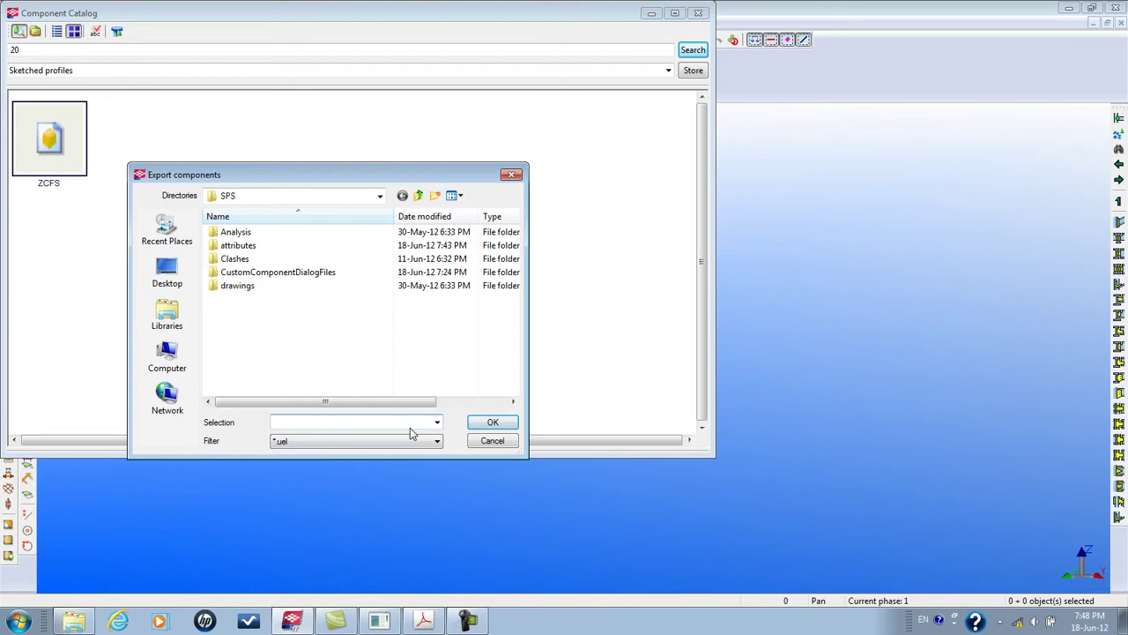
type("Z")
left_click(492, 423)
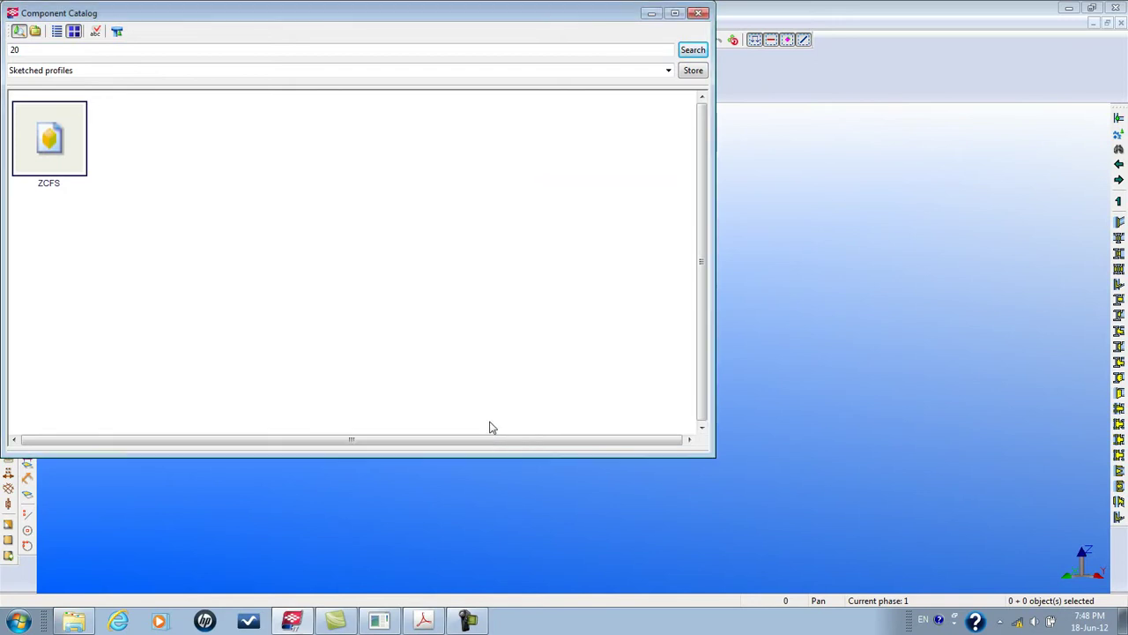
Check the SPS folder for Z.uel as an importable sketched profile, and close the catalog without importing
right_click(224, 205)
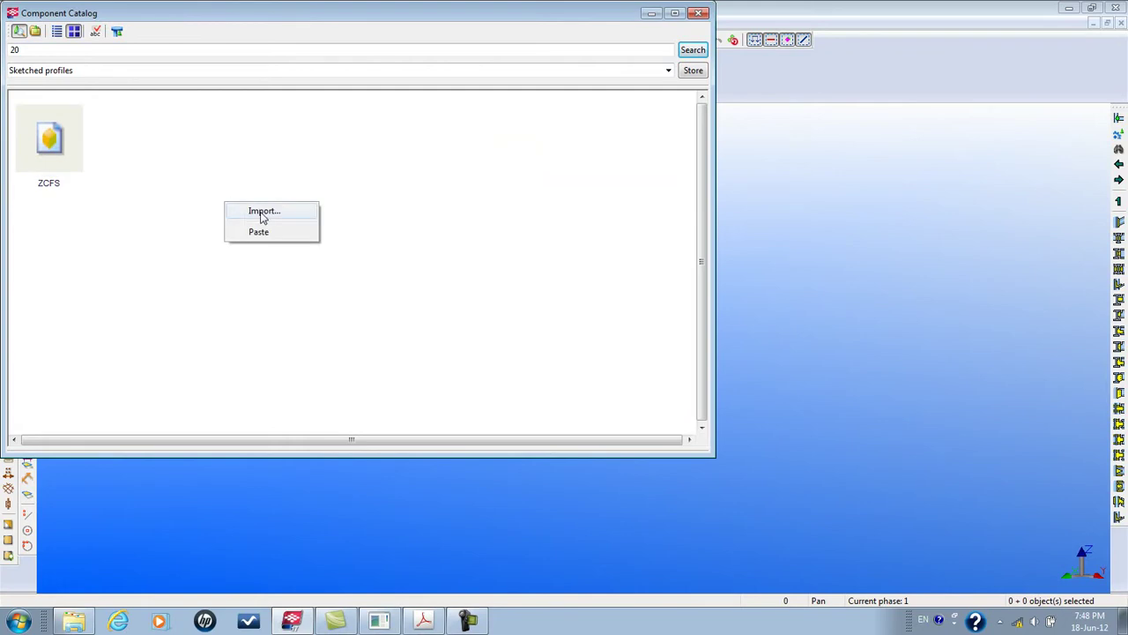
left_click(262, 212)
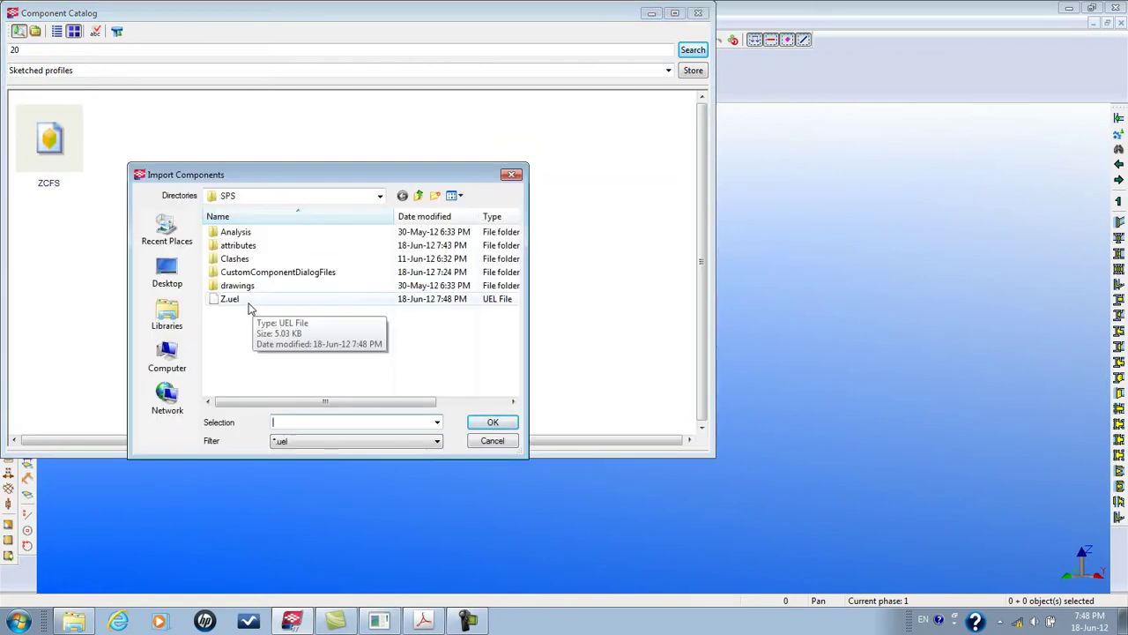
left_click(511, 174)
key("Escape")
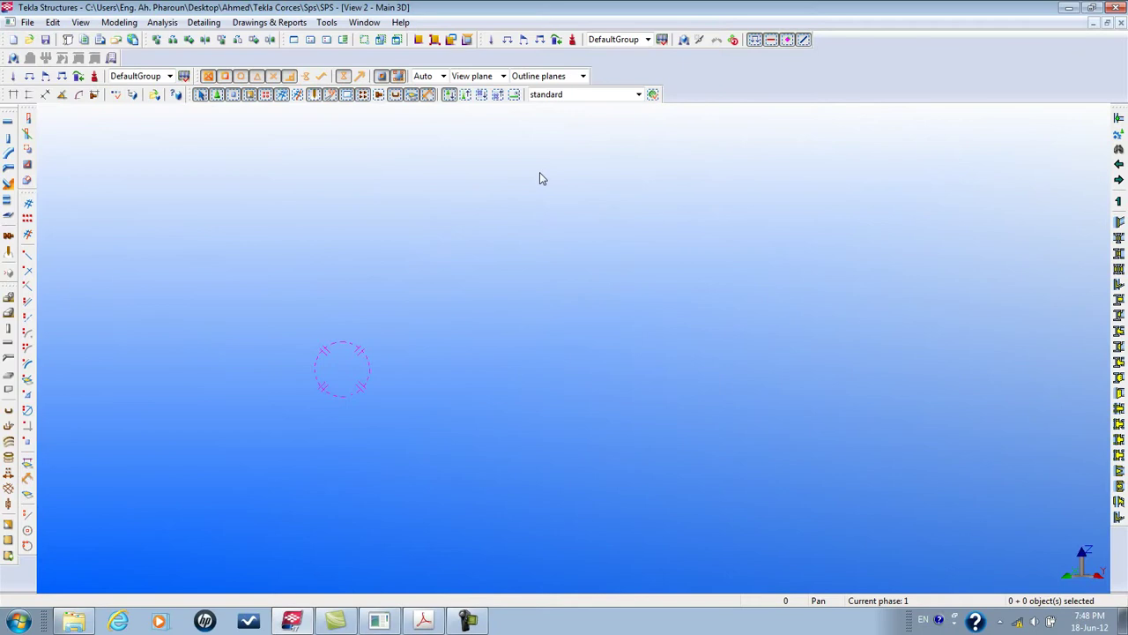
Export the custom component SPS1 from the component catalog to the SPS folder under the file name SPS
left_click(271, 334)
key("ctrl+f")
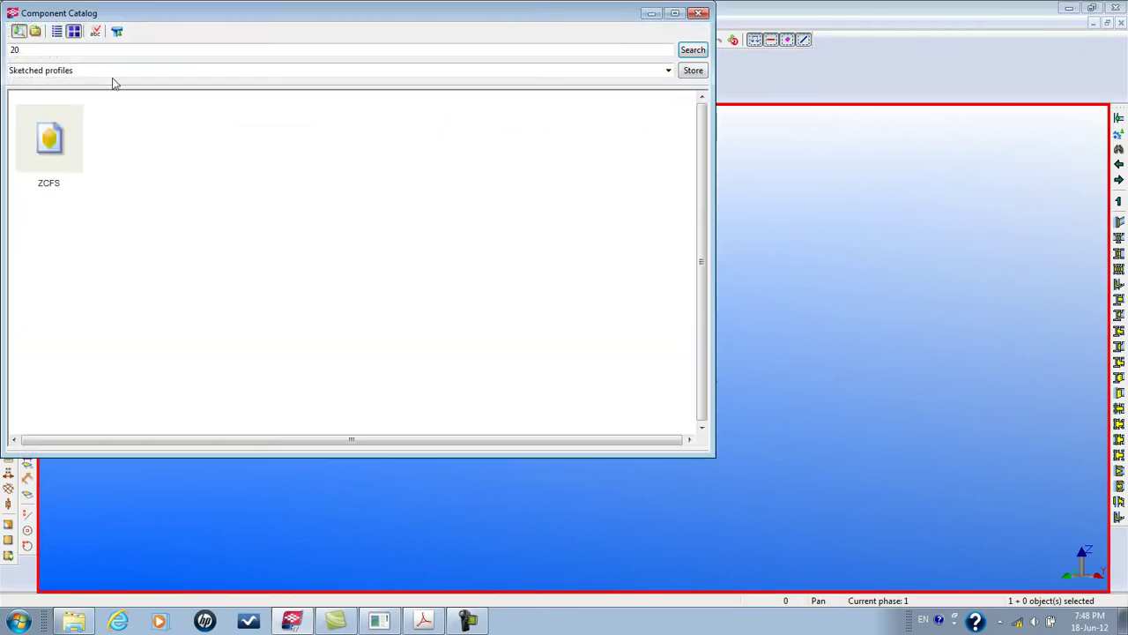
left_click(92, 69)
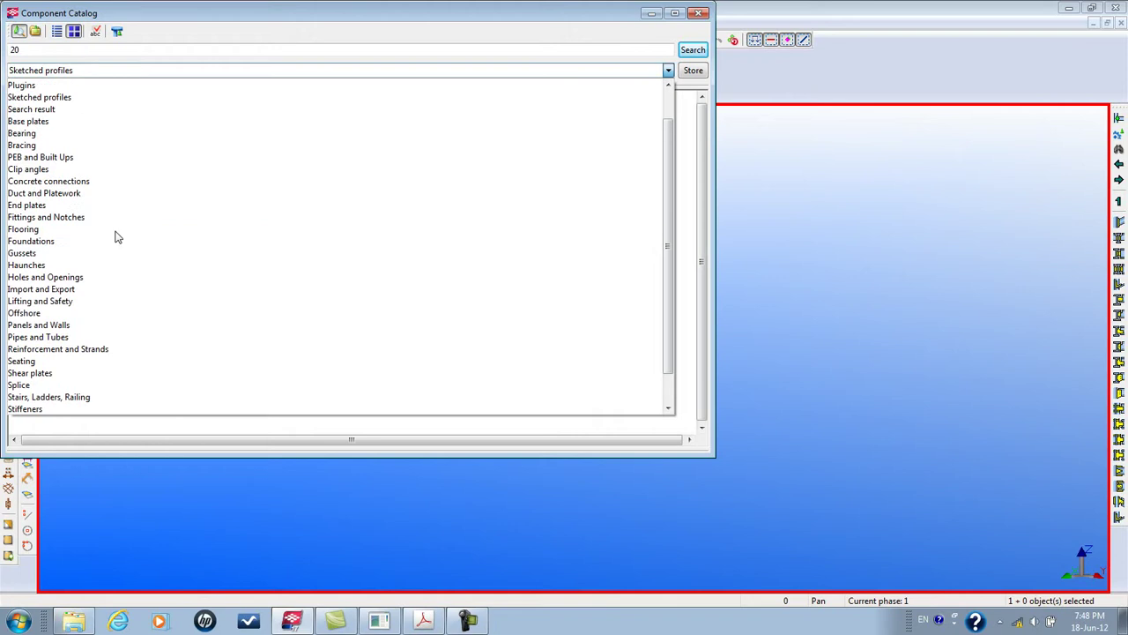
scroll(110, 231, "up", 2)
left_click(63, 128)
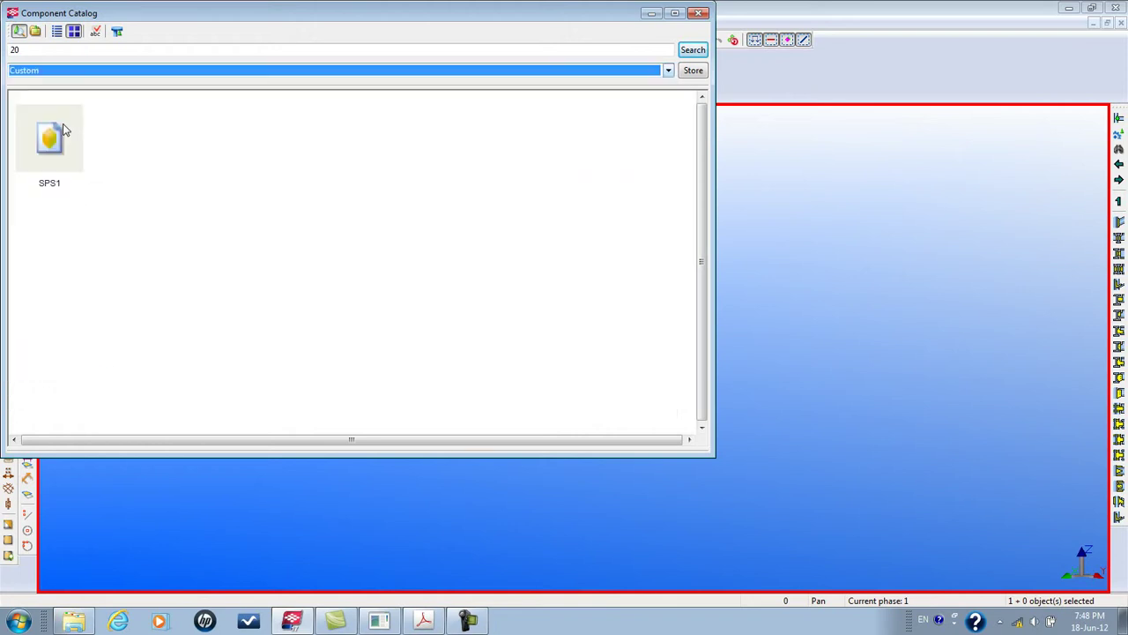
left_click(64, 150)
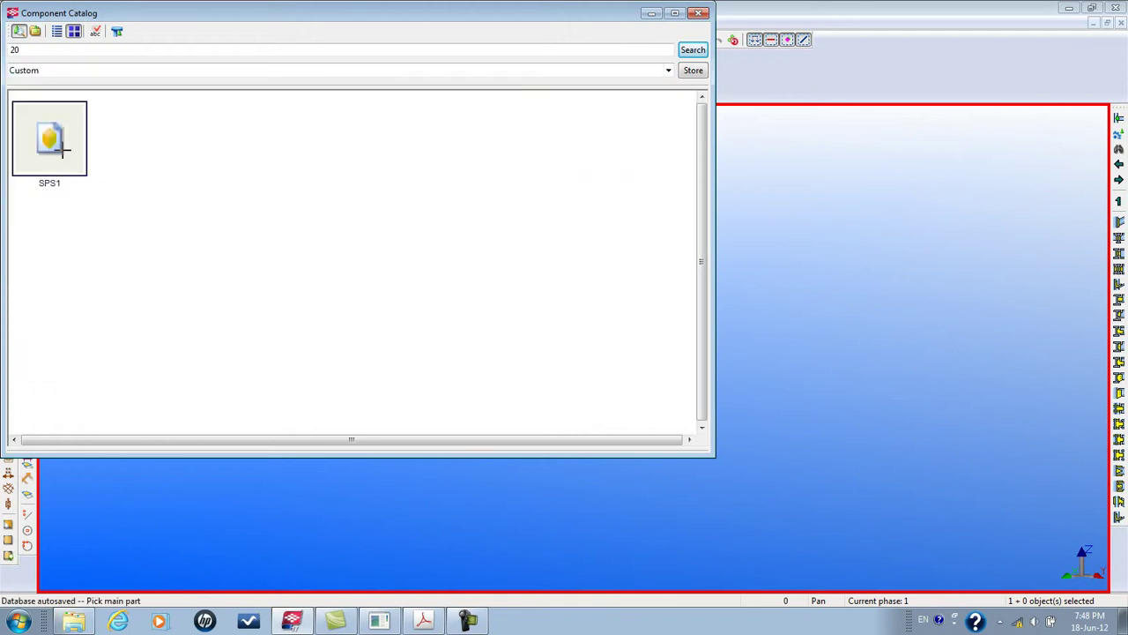
right_click(63, 150)
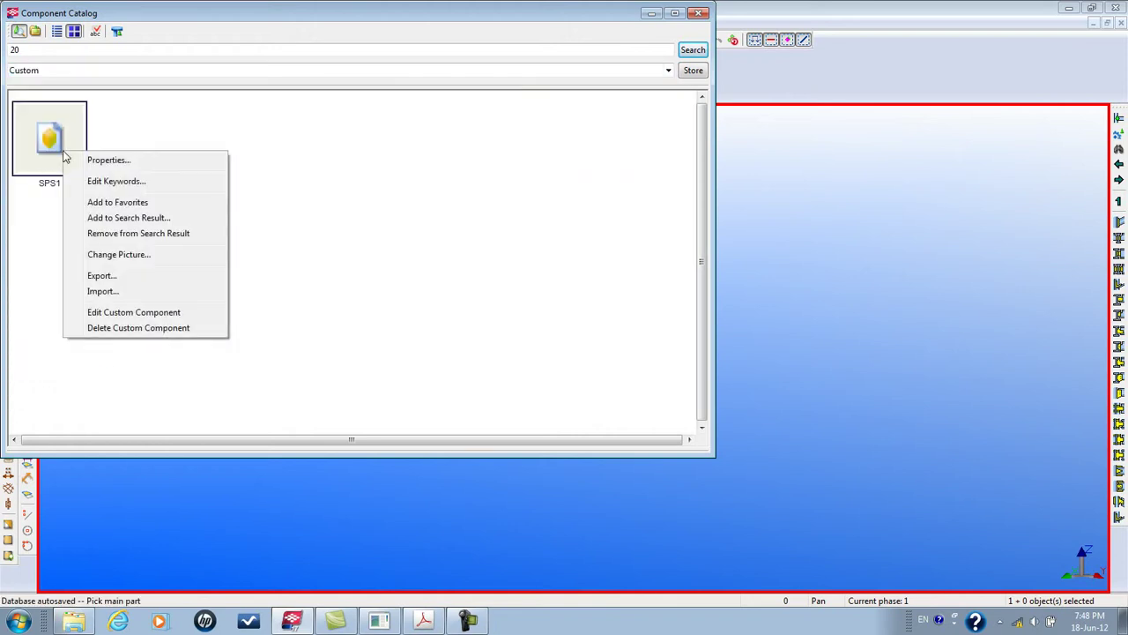
left_click(139, 278)
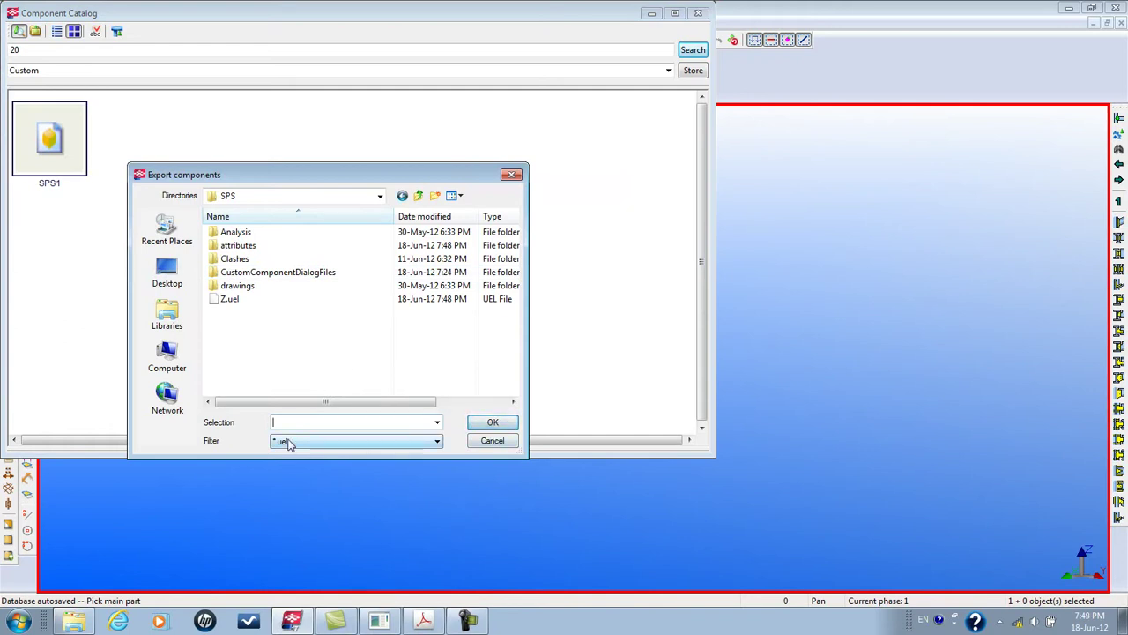
type("SPS")
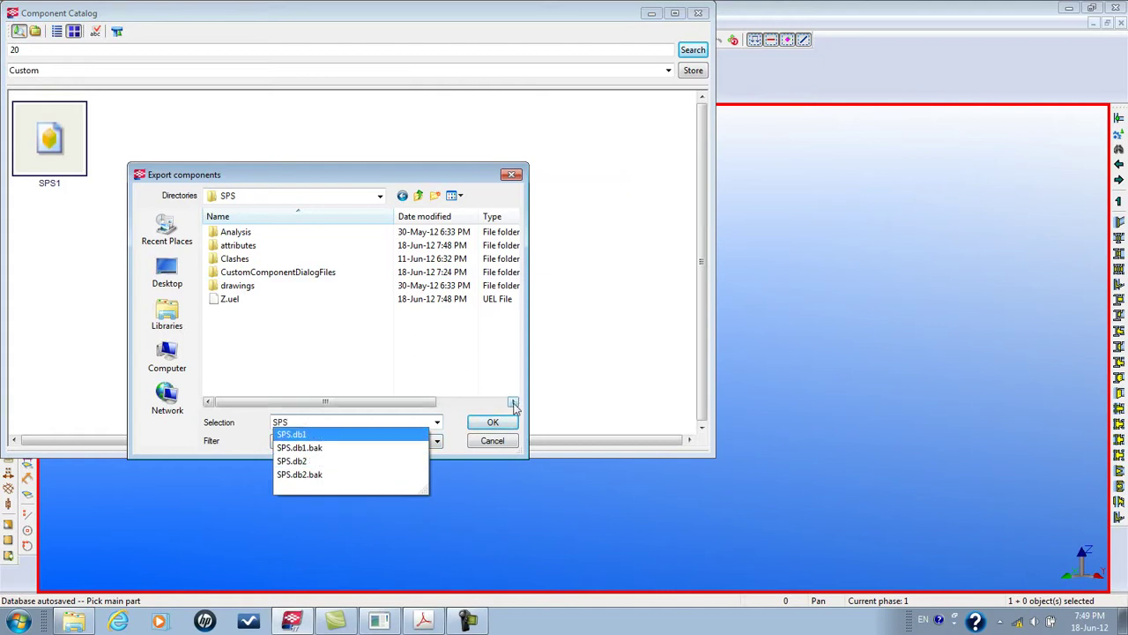
left_click(493, 422)
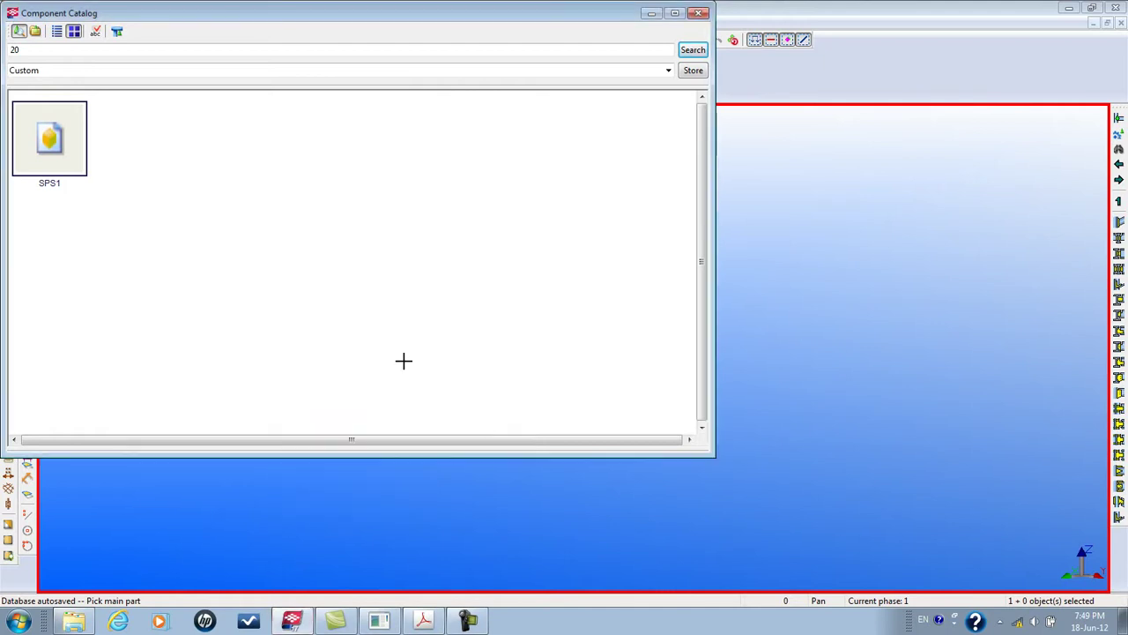
Check the SPS folder for SPS.uel as an importable custom component, and close the catalog without importing
right_click(353, 291)
left_click(403, 305)
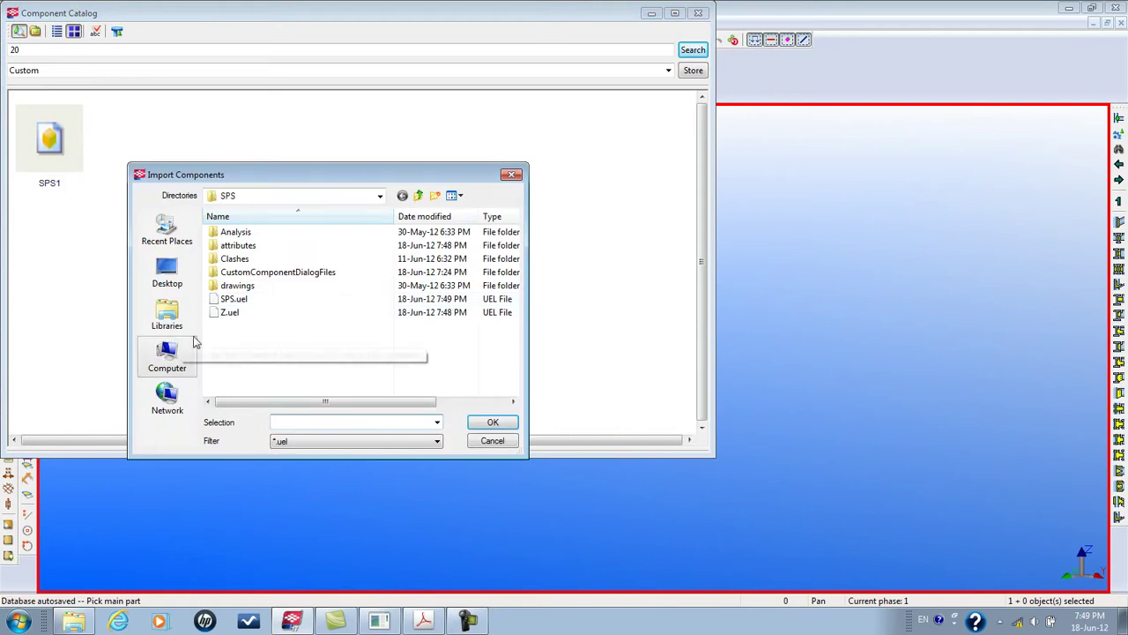
left_click(512, 175)
key("Escape")
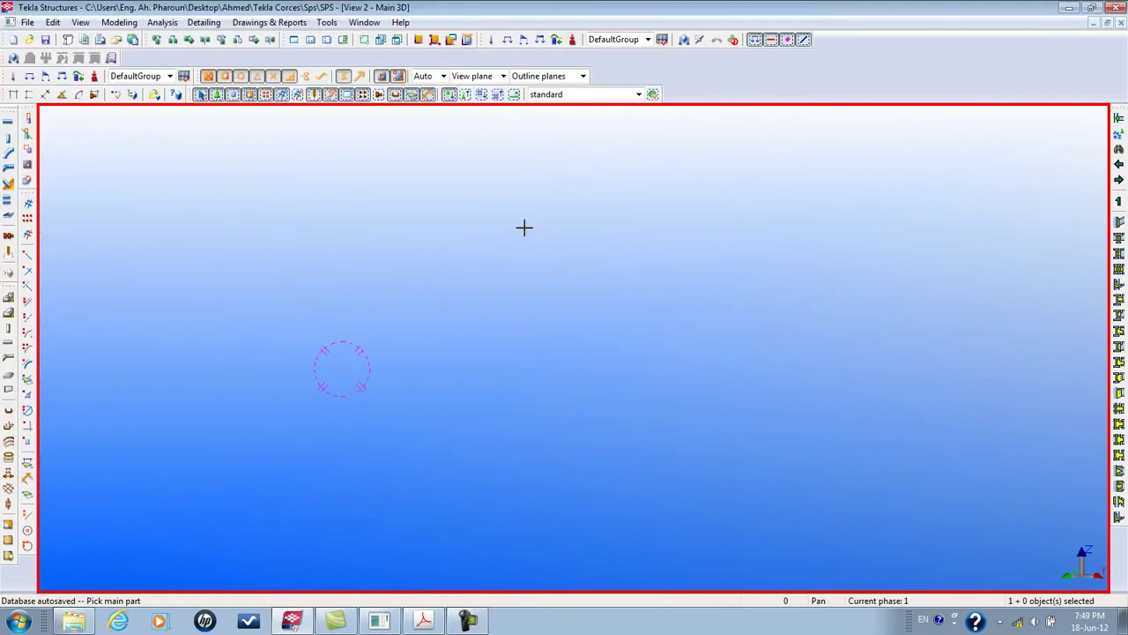
Open the current model's SPS folder in the file explorer and move its window higher over the model view
key("ctrl+Left")
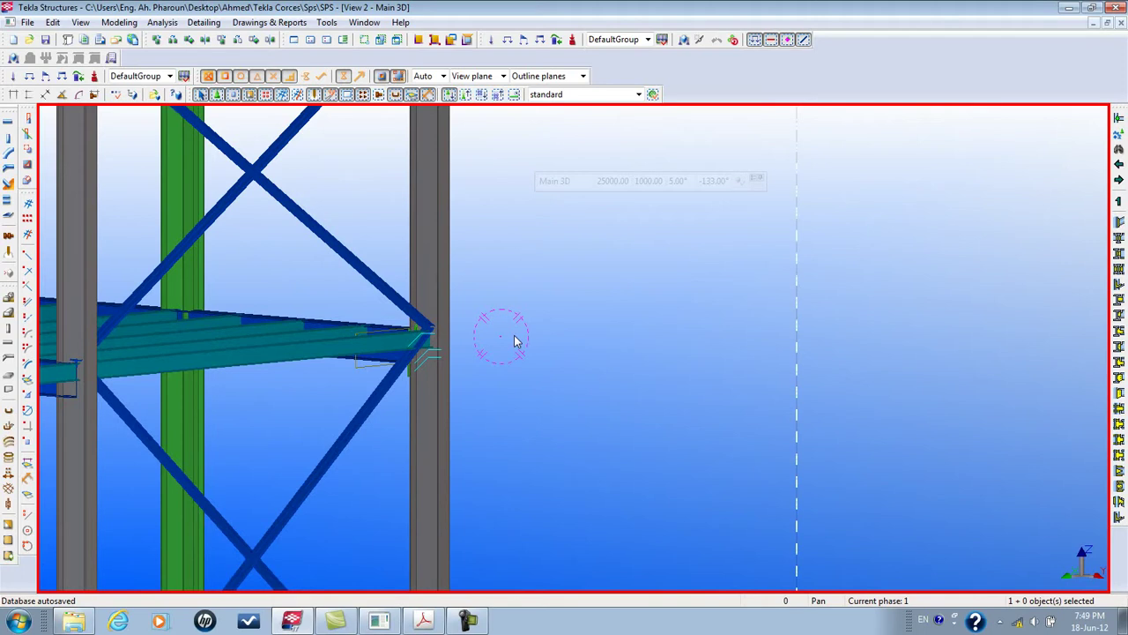
left_click(158, 99)
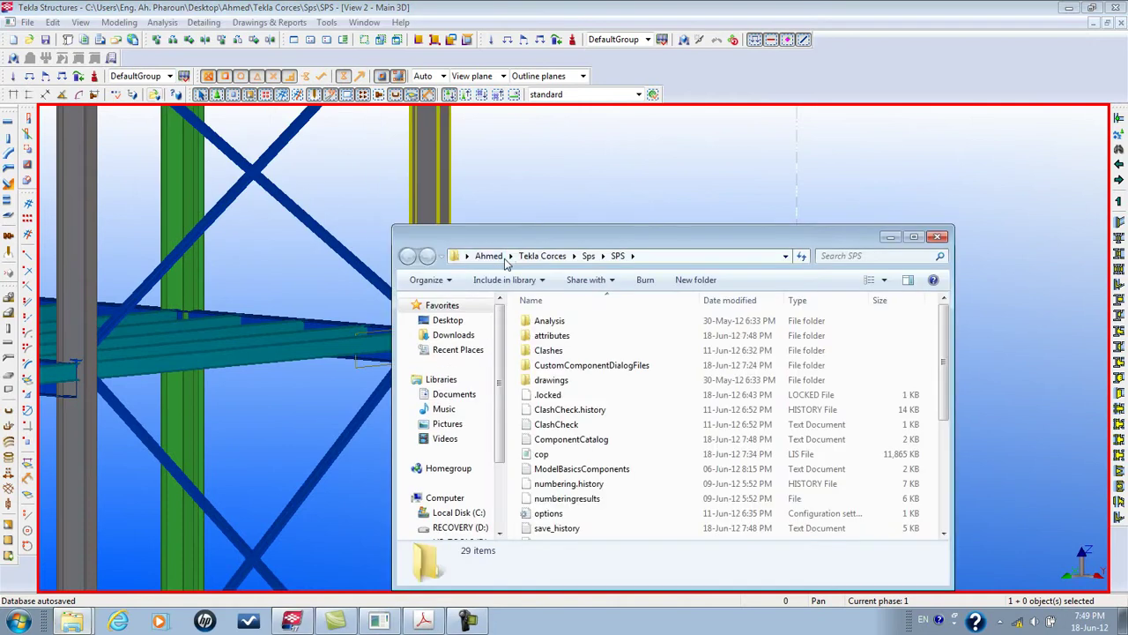
left_click_drag(673, 240, 636, 127)
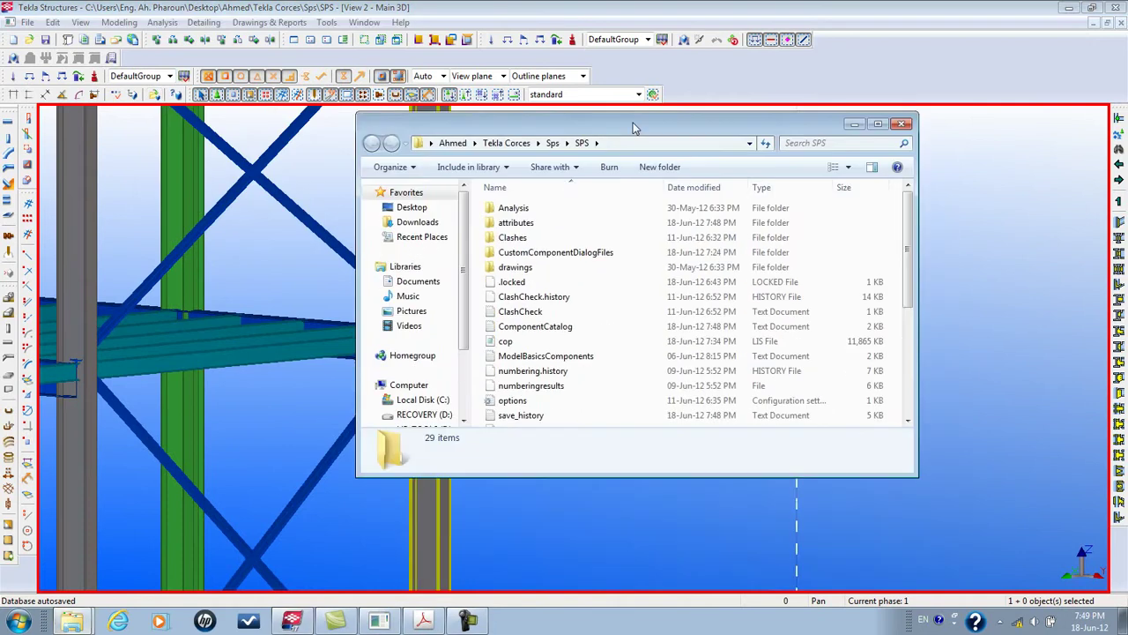
Examine the attribute files saved in the SPS model's attributes folder, including BPL01.j1047, MC.clm, MZ.clm and purlin, and close the file explorer
double_click(534, 224)
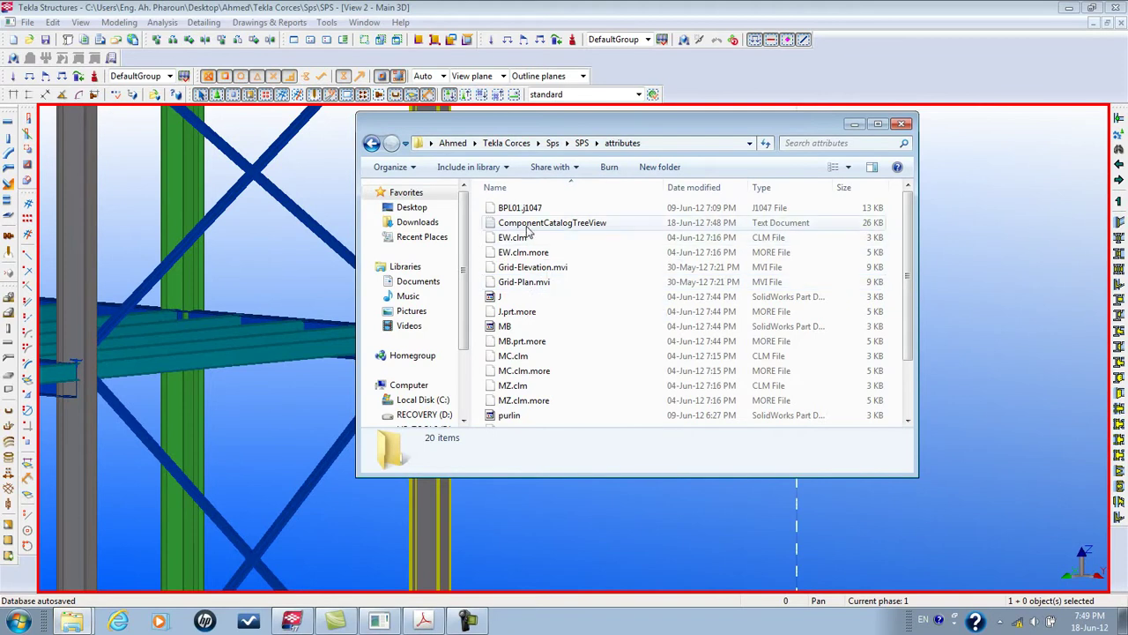
scroll(547, 264, "down", 2)
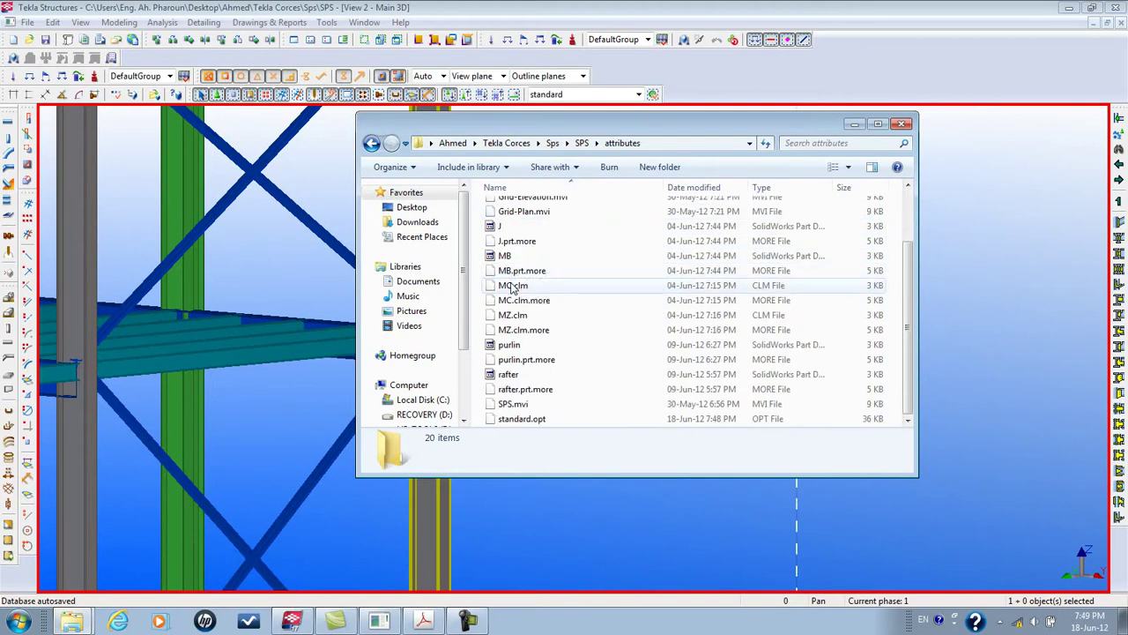
scroll(578, 391, "up", 2)
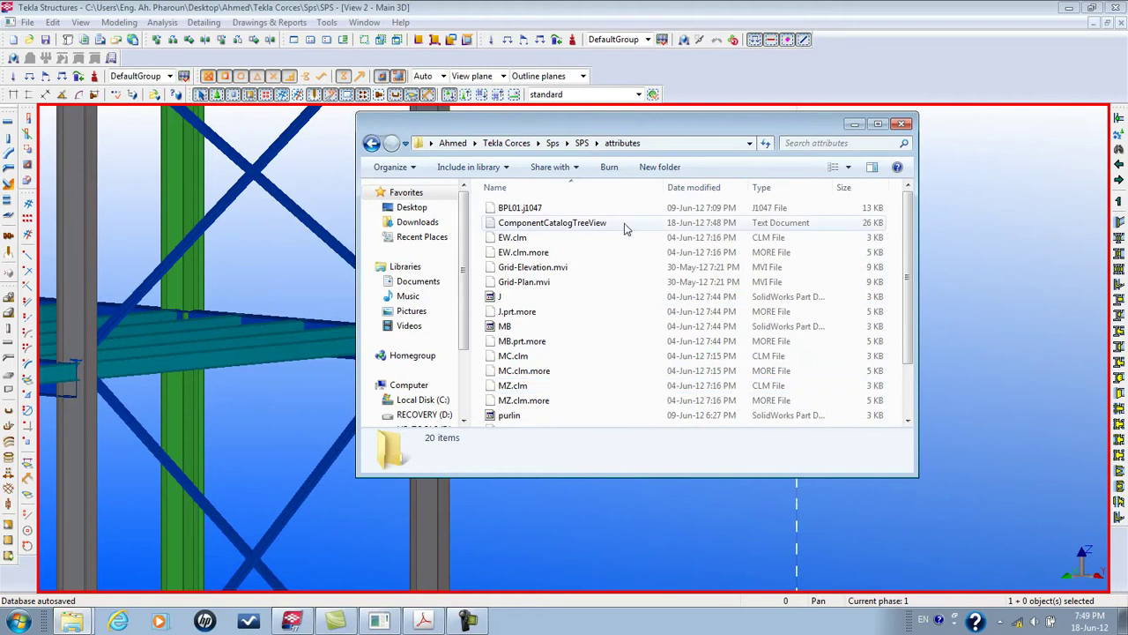
left_click(517, 212)
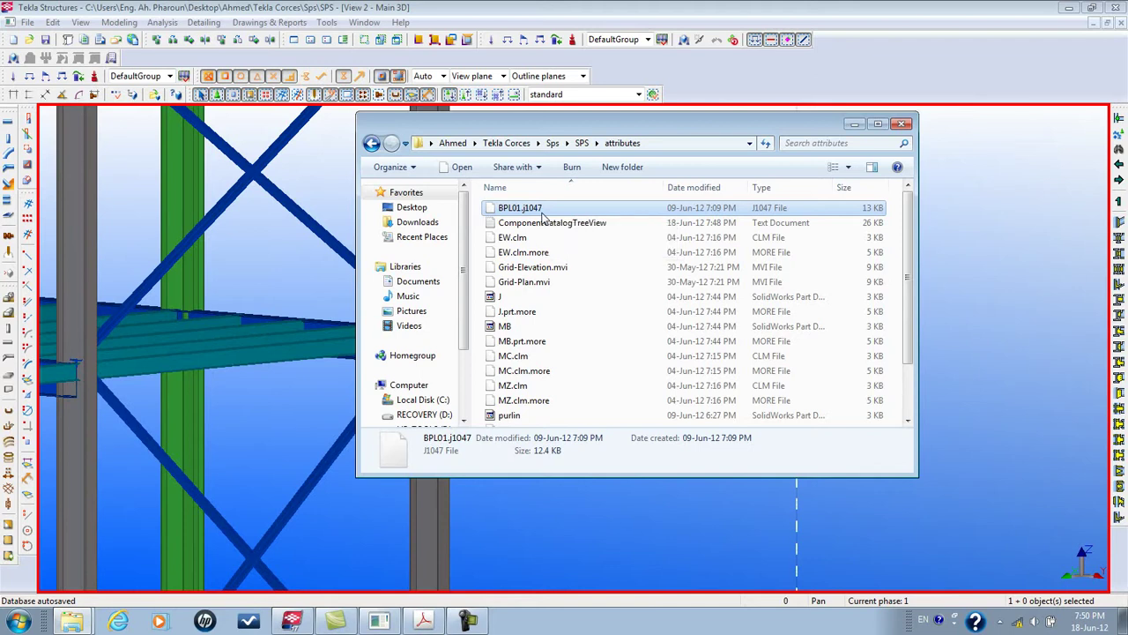
left_click(522, 360)
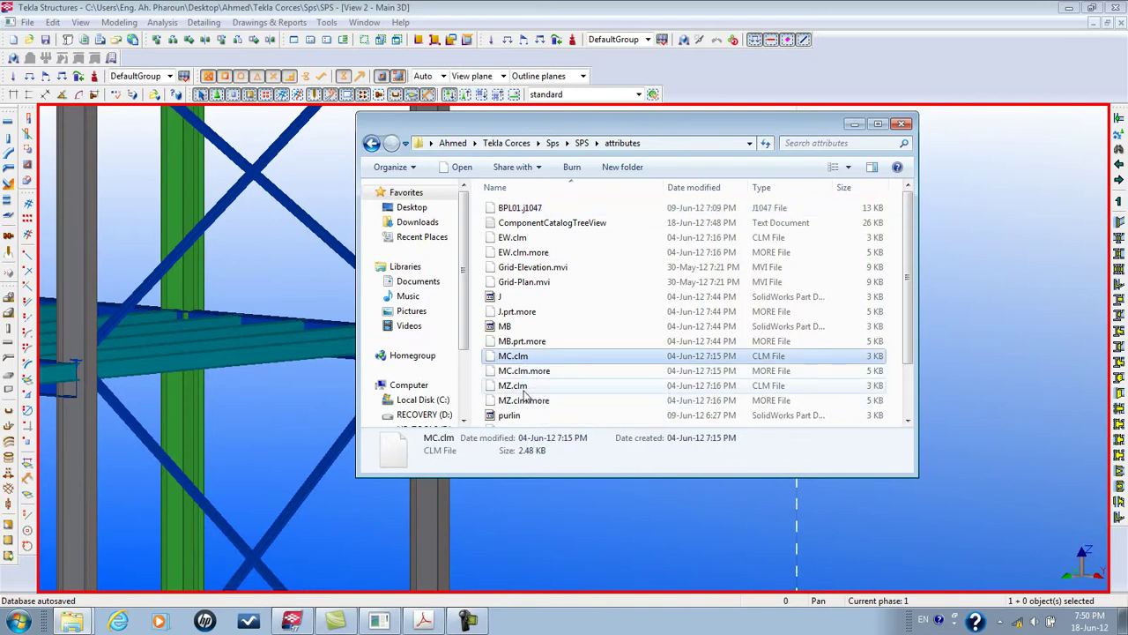
left_click(523, 388)
scroll(525, 397, "down", 1)
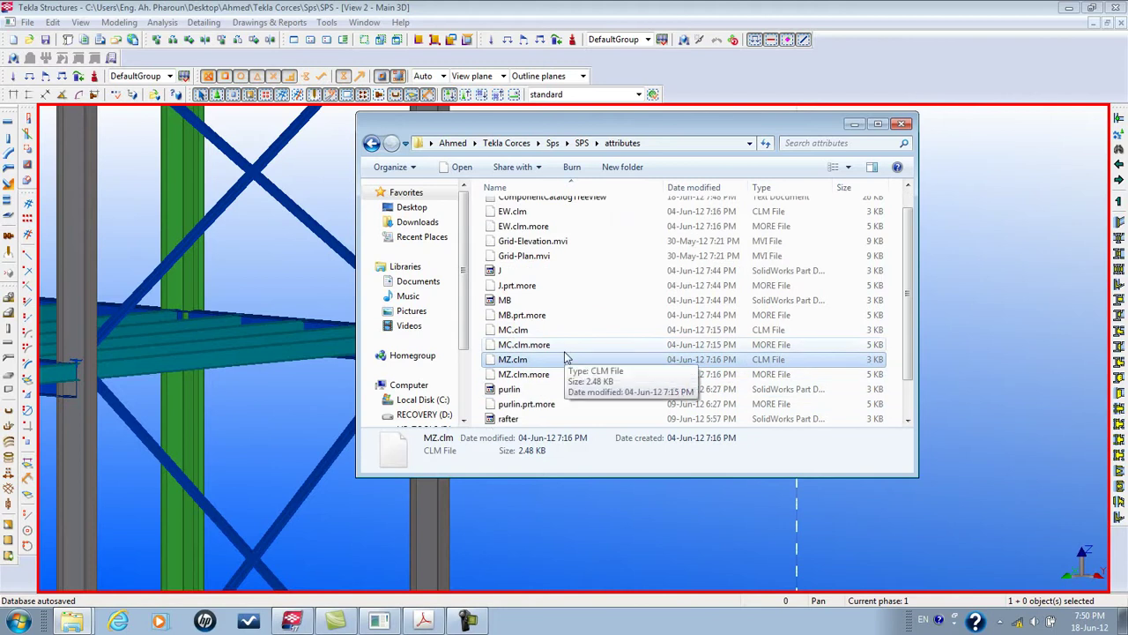
left_click(527, 392)
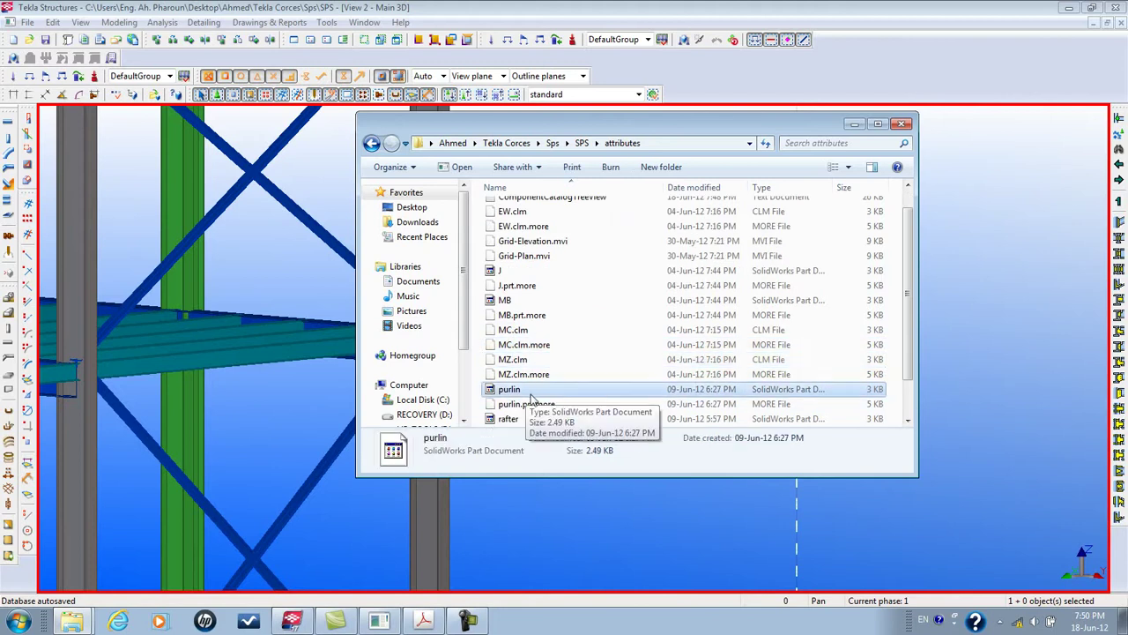
scroll(532, 399, "down", 1)
scroll(538, 402, "up", 2)
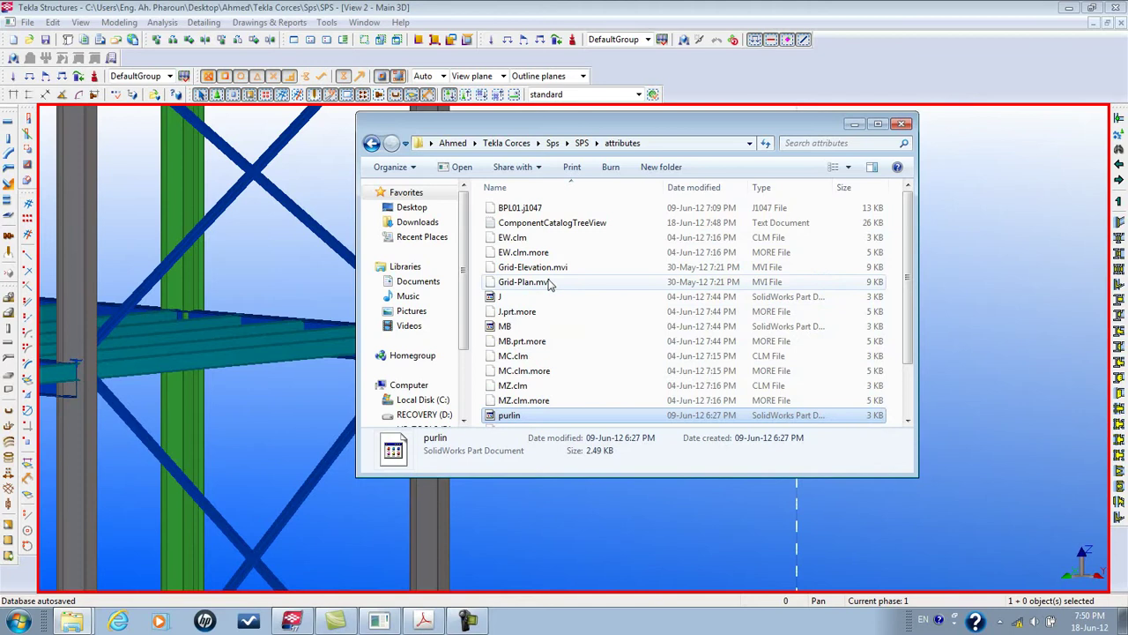
scroll(541, 284, "down", 2)
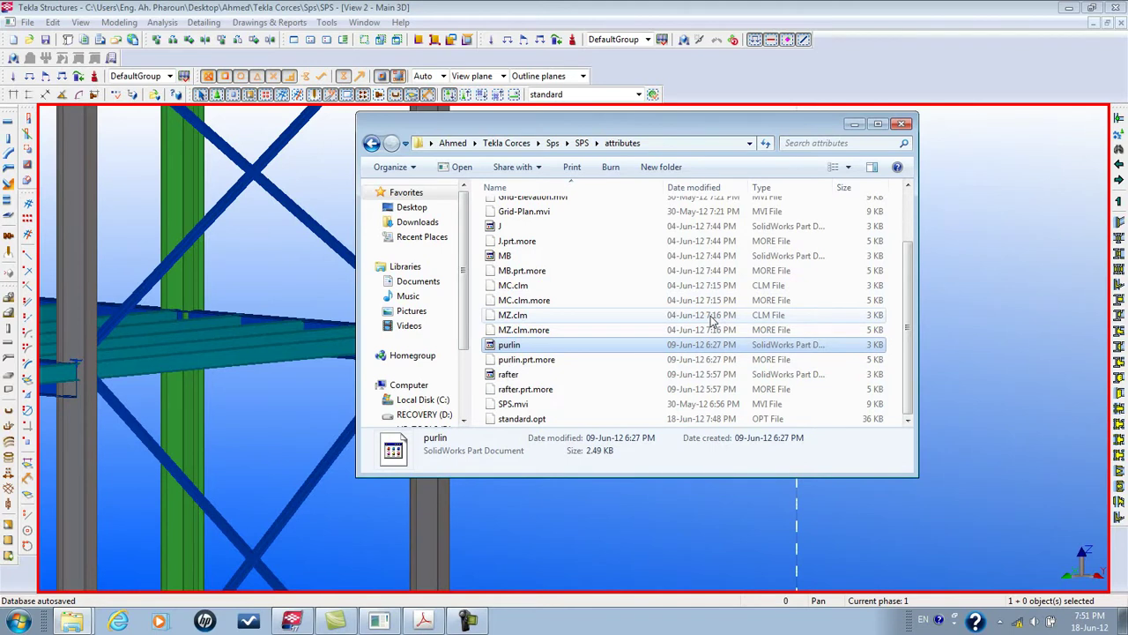
left_click(903, 123)
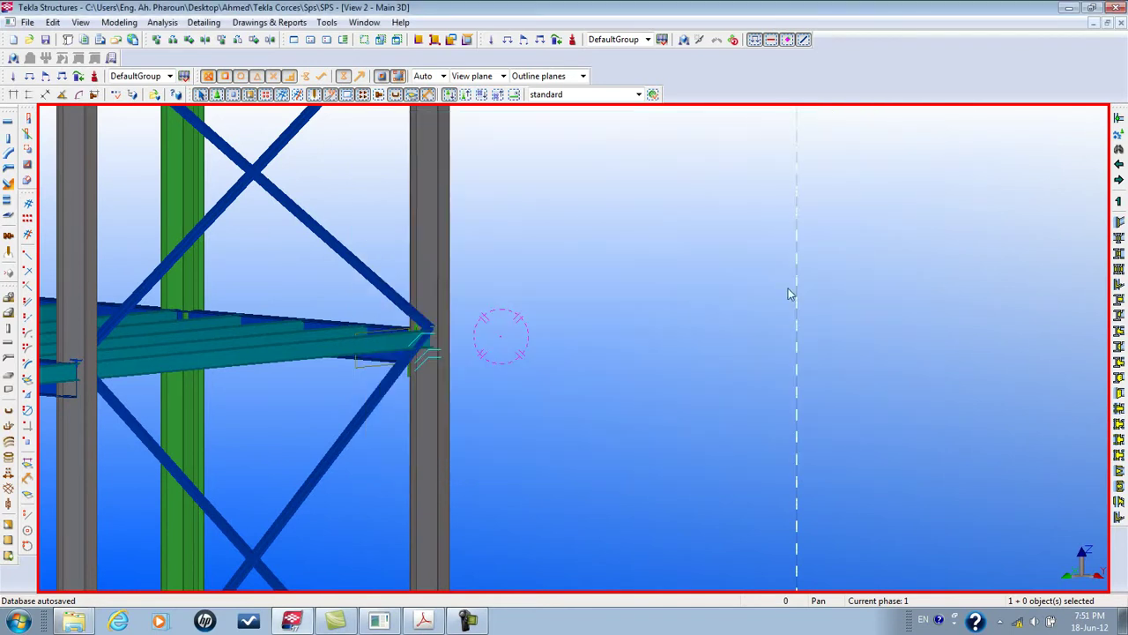
Switch to the X-STEEL course outline in Adobe Acrobat and mark Profiles, Edit Profile Cataloge and Adding Skeching Paramter with rectangles
left_click(423, 620)
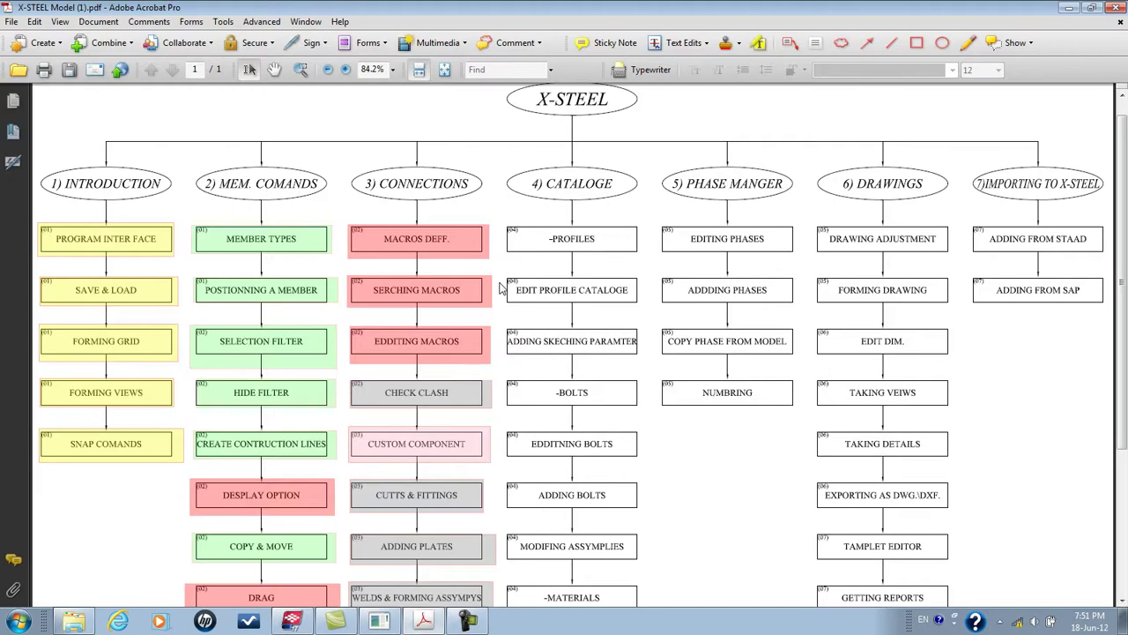
left_click(916, 42)
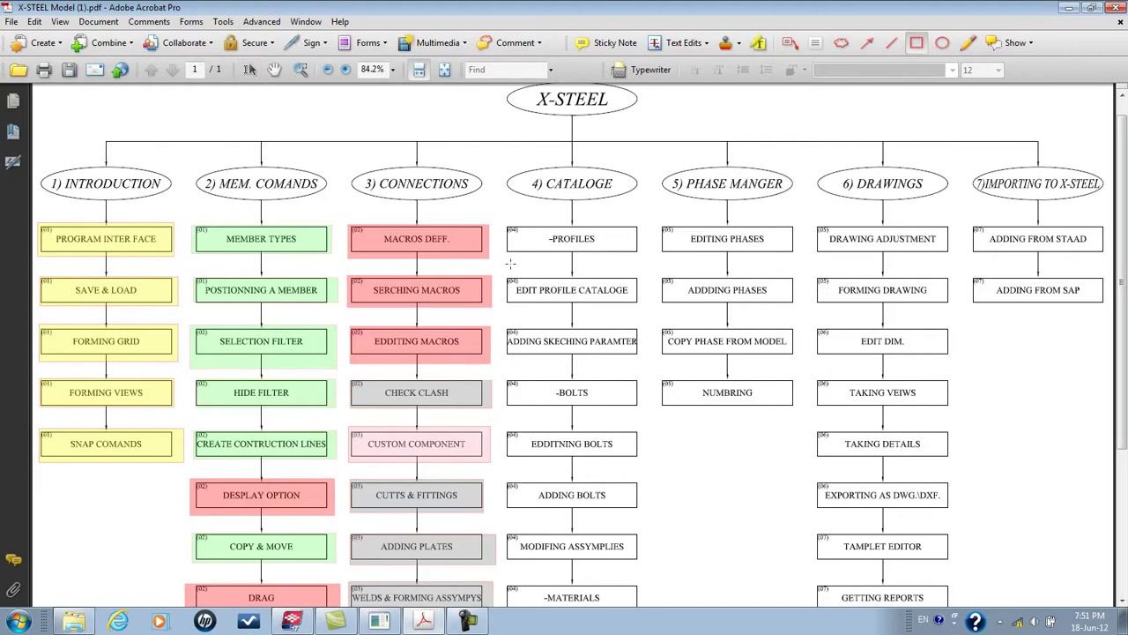
left_click_drag(504, 224, 652, 257)
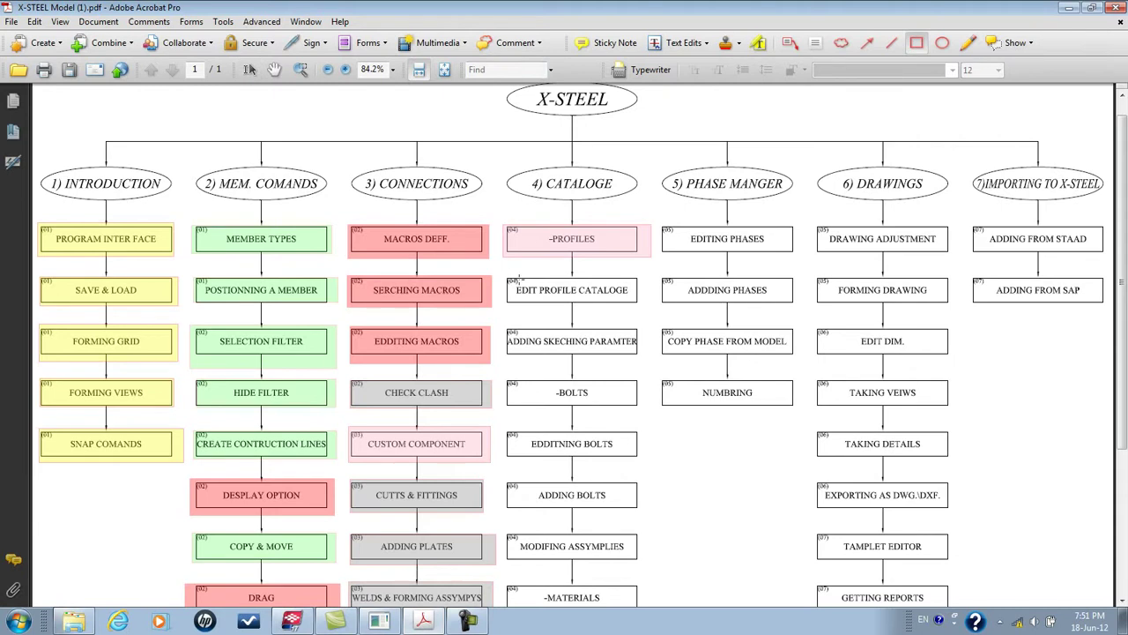
mouse_move(503, 273)
left_mouse_down()
mouse_move(672, 316)
mouse_move(650, 314)
left_mouse_up()
left_click(916, 42)
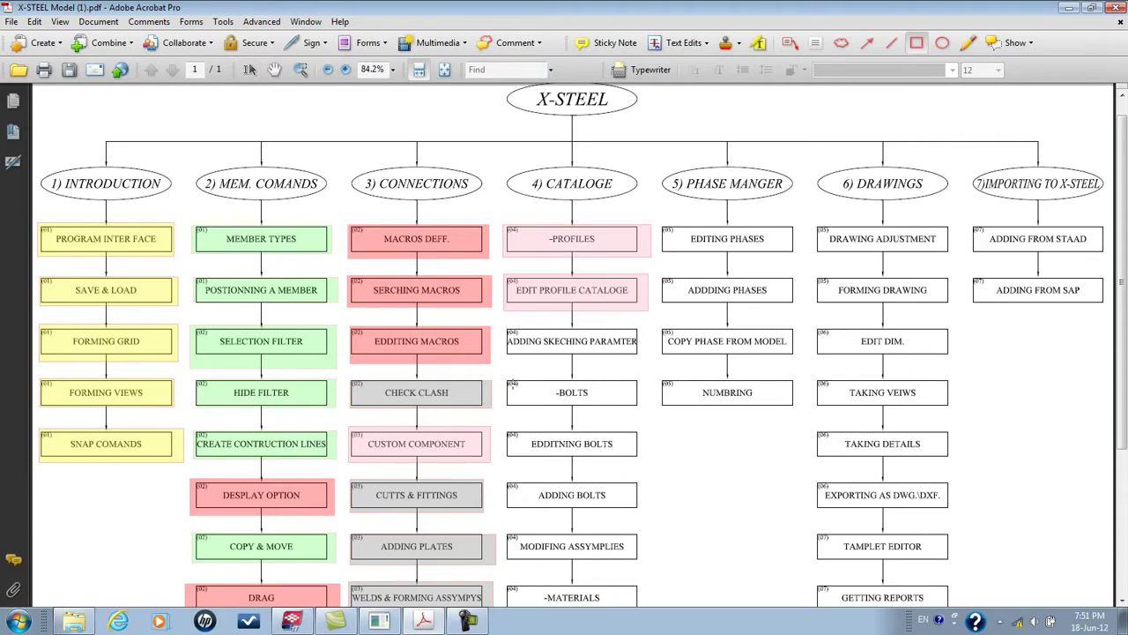
left_click_drag(503, 327, 650, 364)
scroll(652, 364, "down", 5)
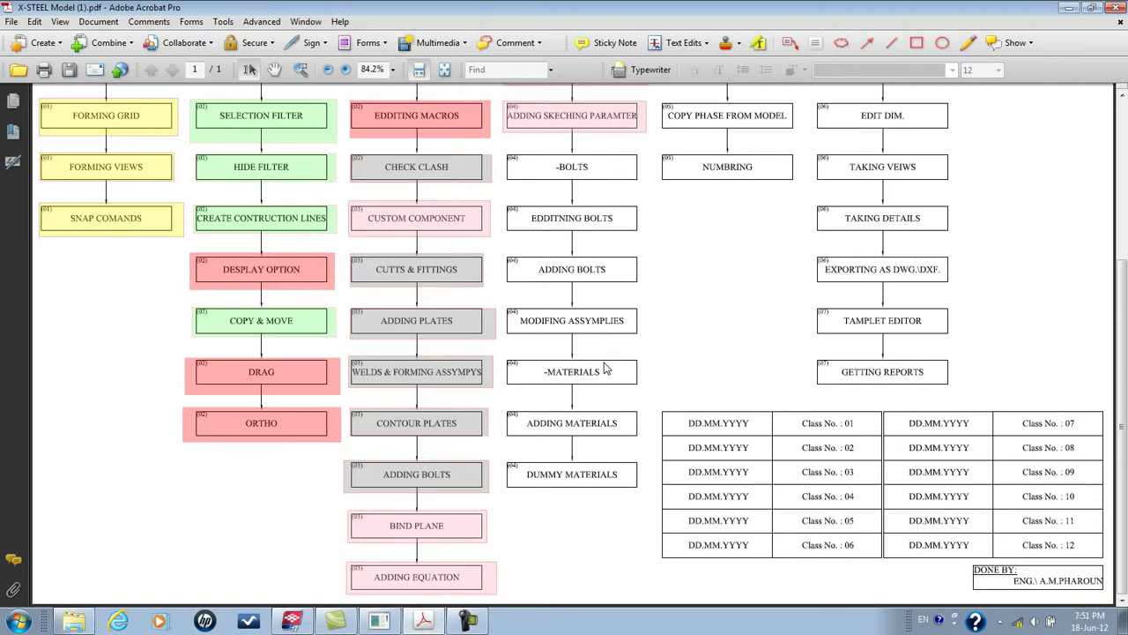
scroll(606, 369, "up", 5)
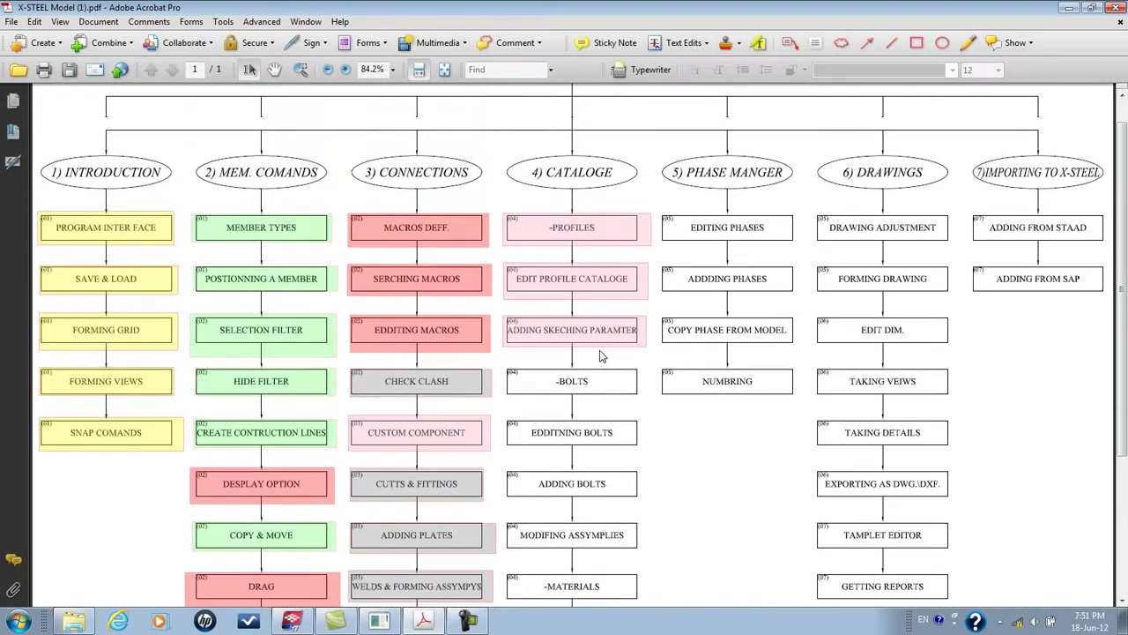
scroll(599, 355, "down", 4)
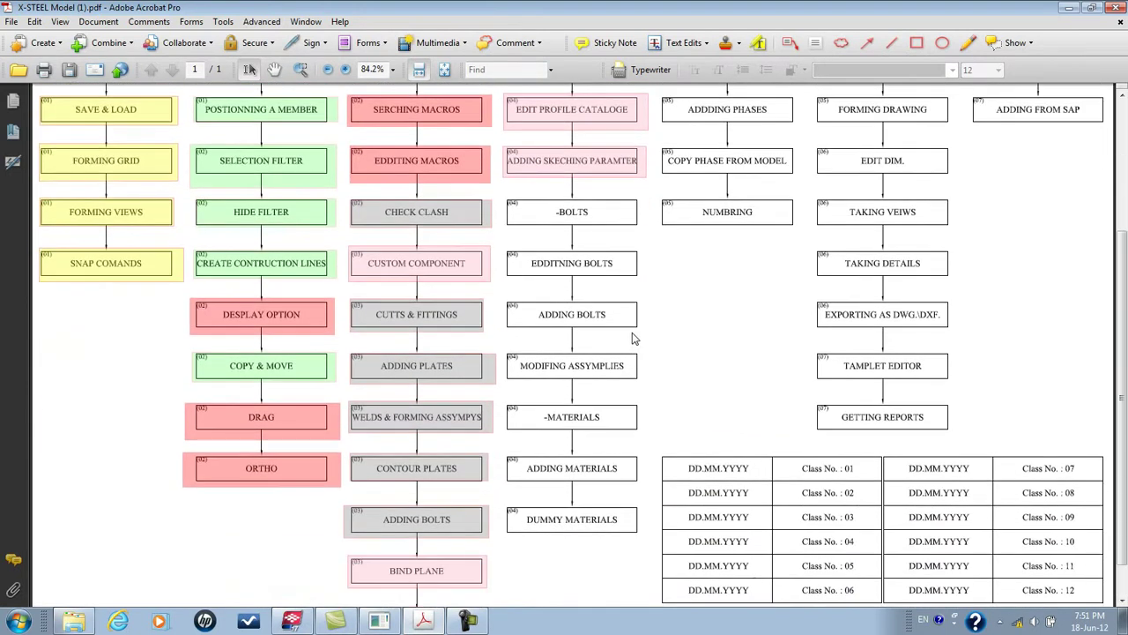
scroll(639, 331, "up", 2)
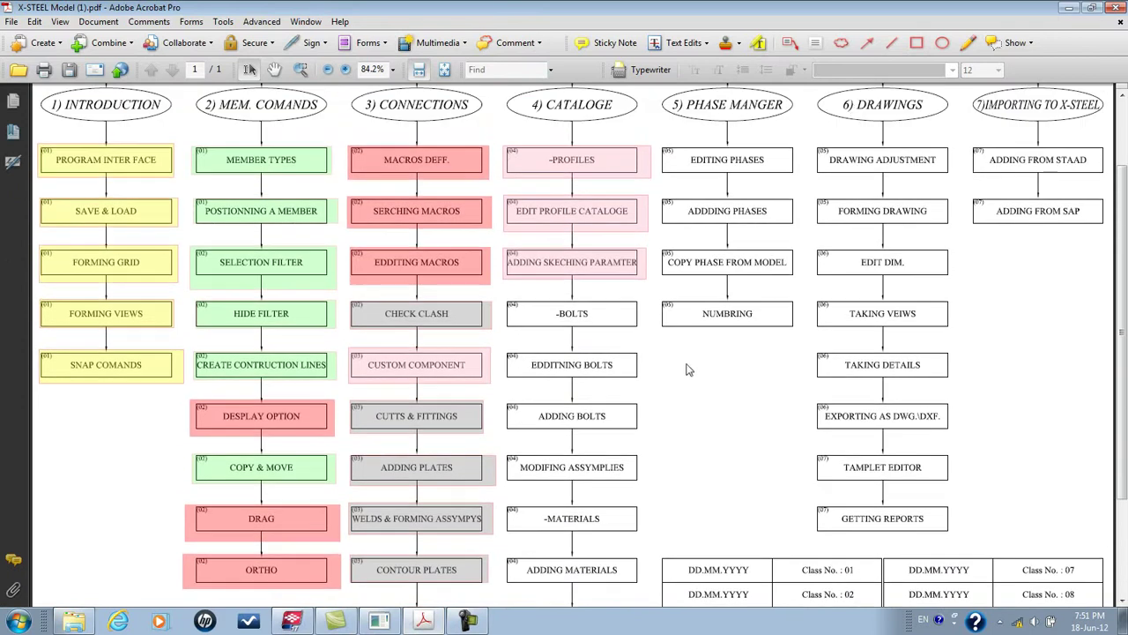
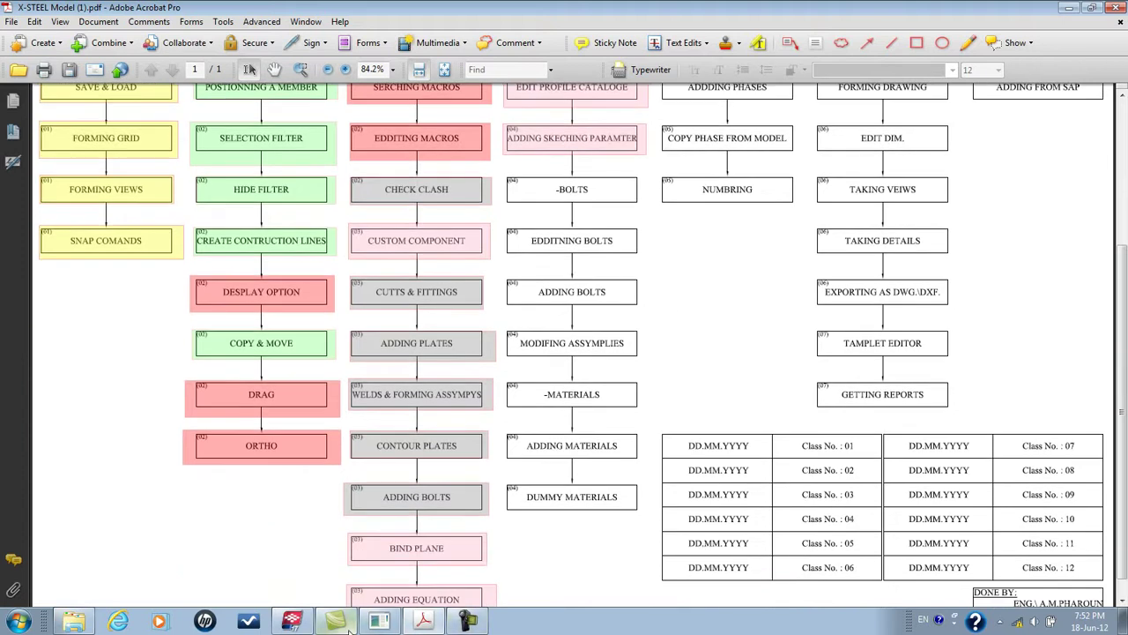
Switch back to Tekla Structures, select the grey column beside the braces, and open the material catalog for modification
left_click(379, 621)
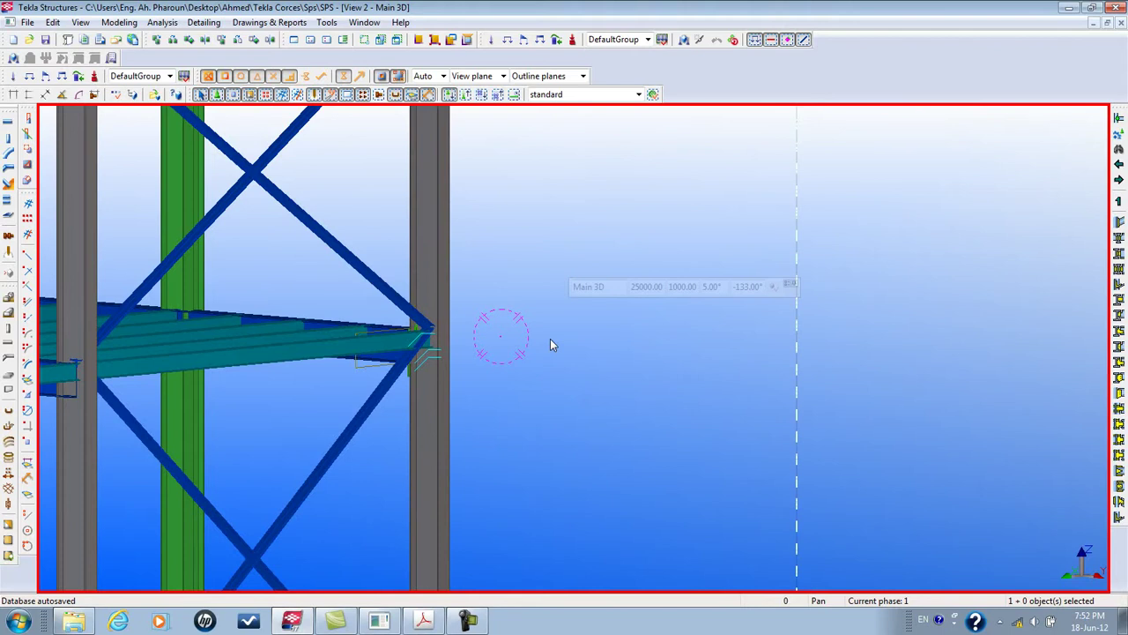
left_click(428, 123)
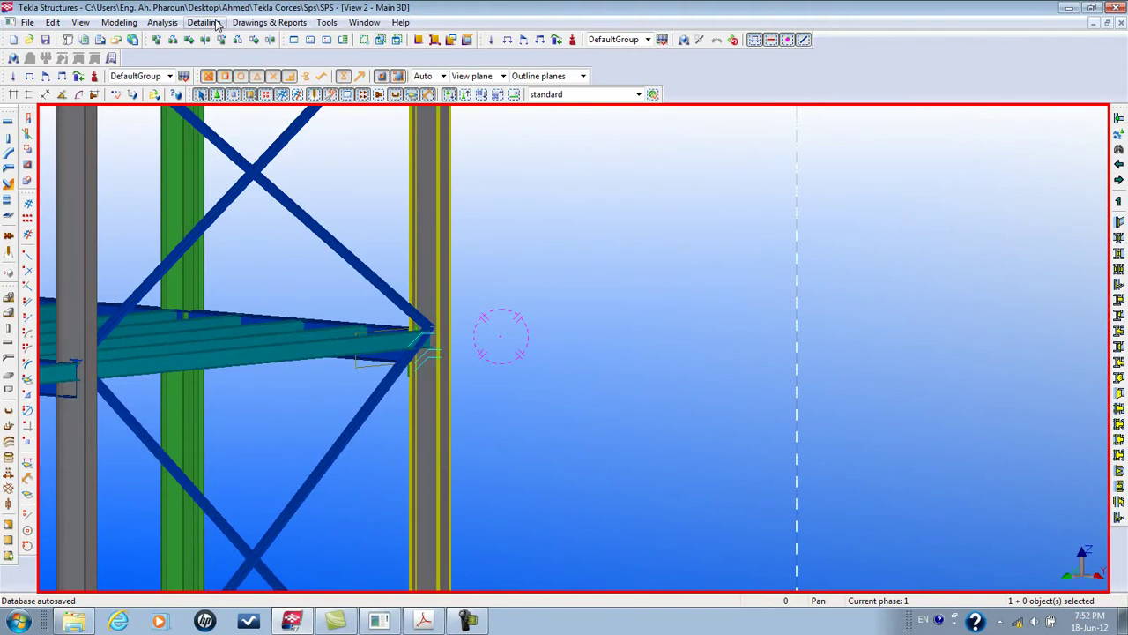
left_click(119, 22)
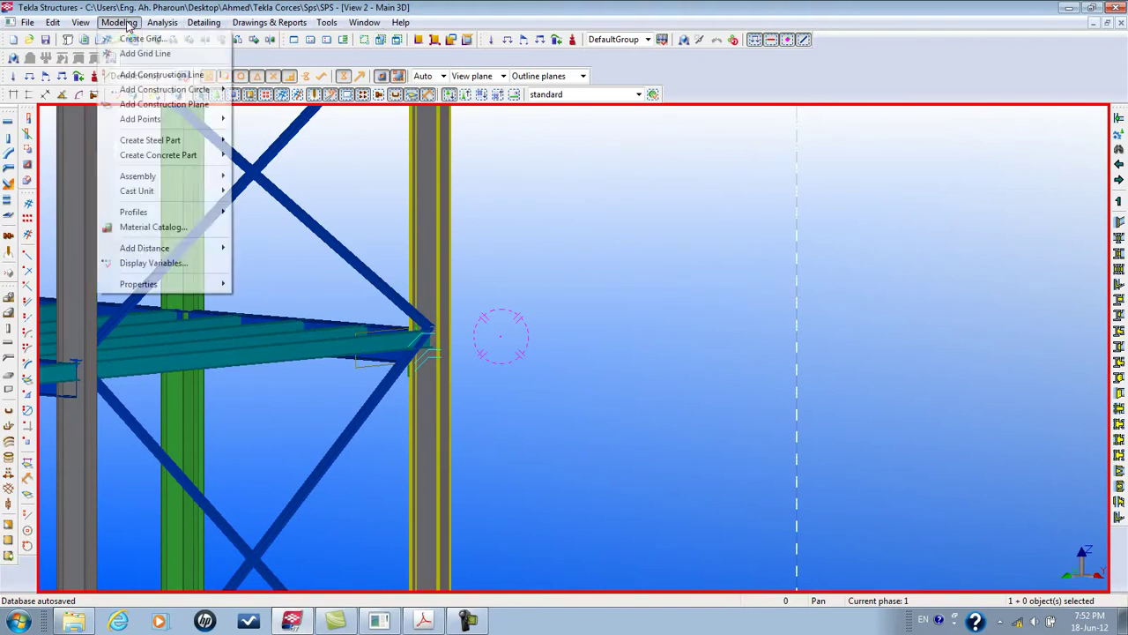
left_click(162, 228)
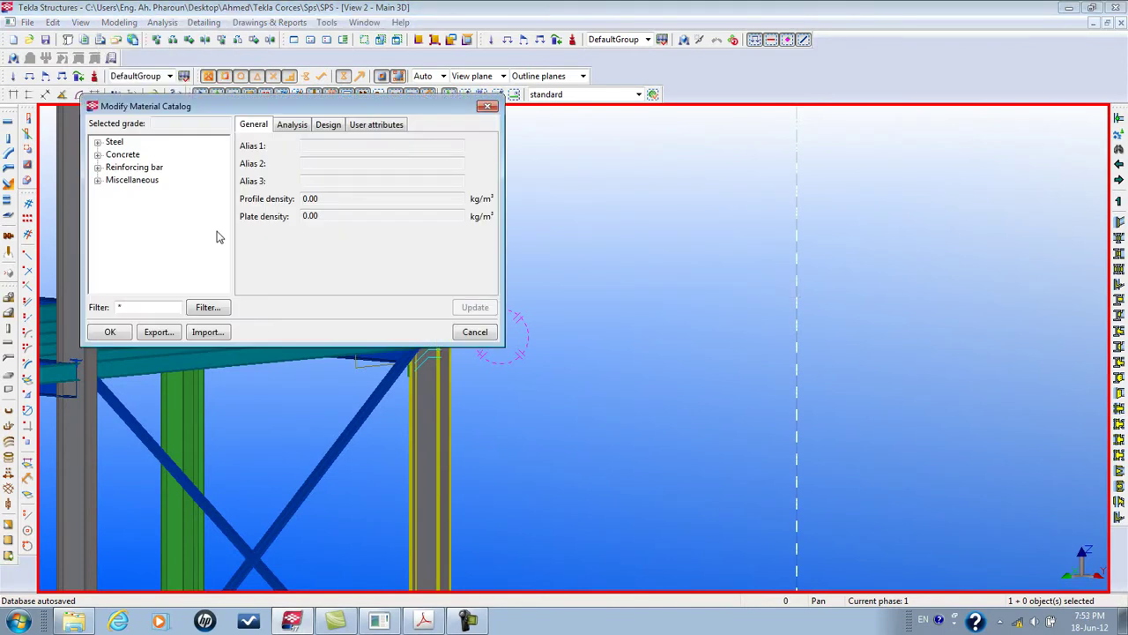
Add a new steel grade to the material catalog and name it ST52
left_click(97, 142)
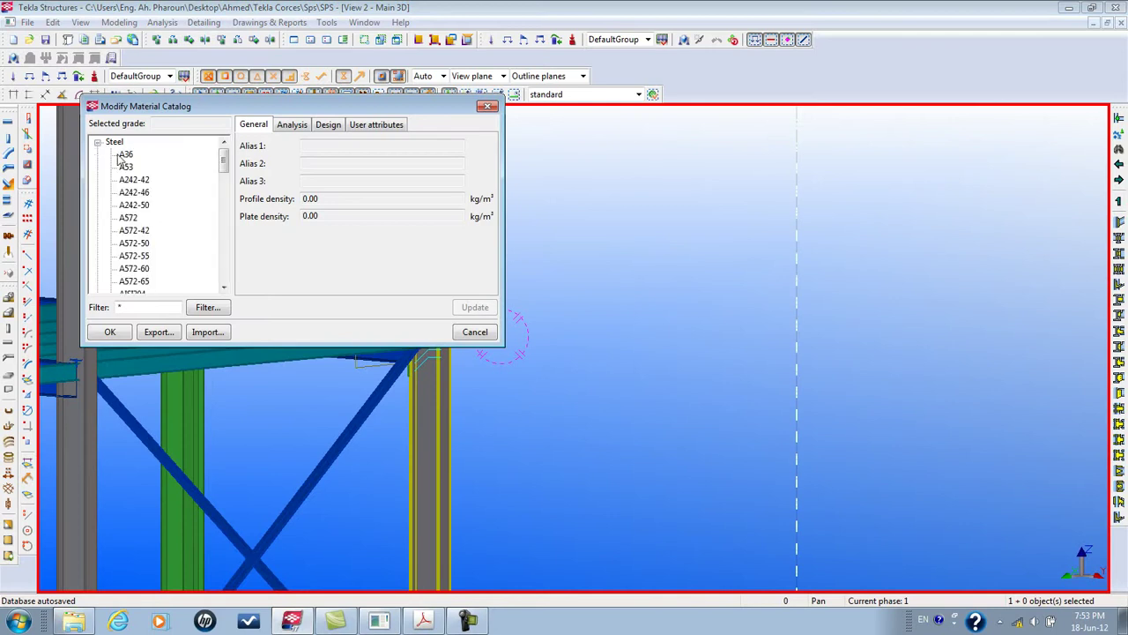
left_click(129, 155)
right_click(134, 165)
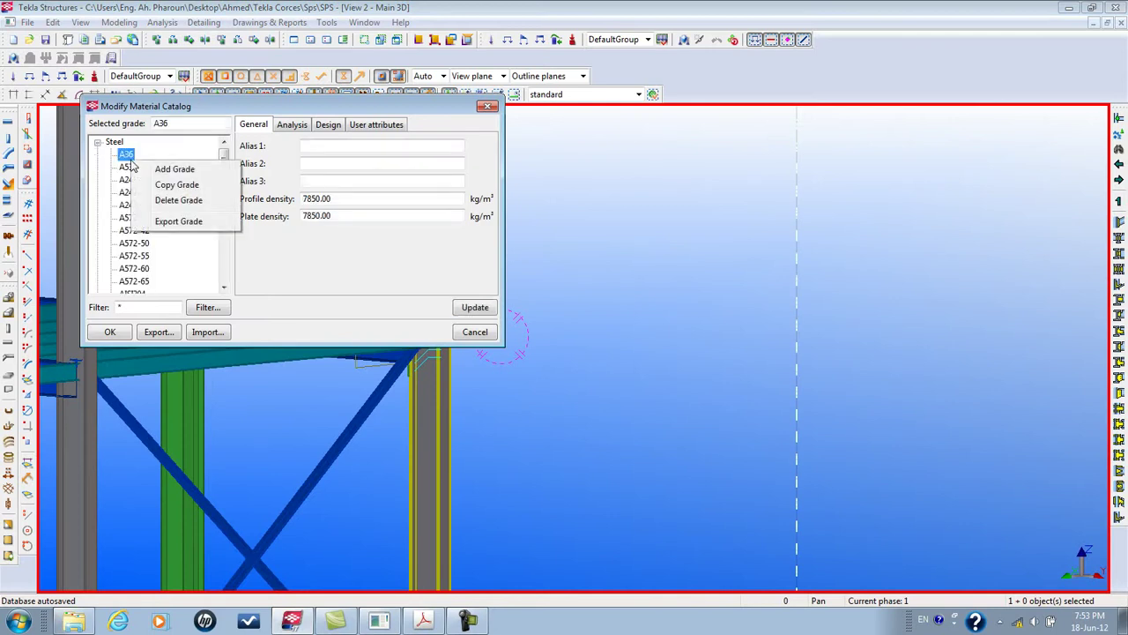
left_click(172, 166)
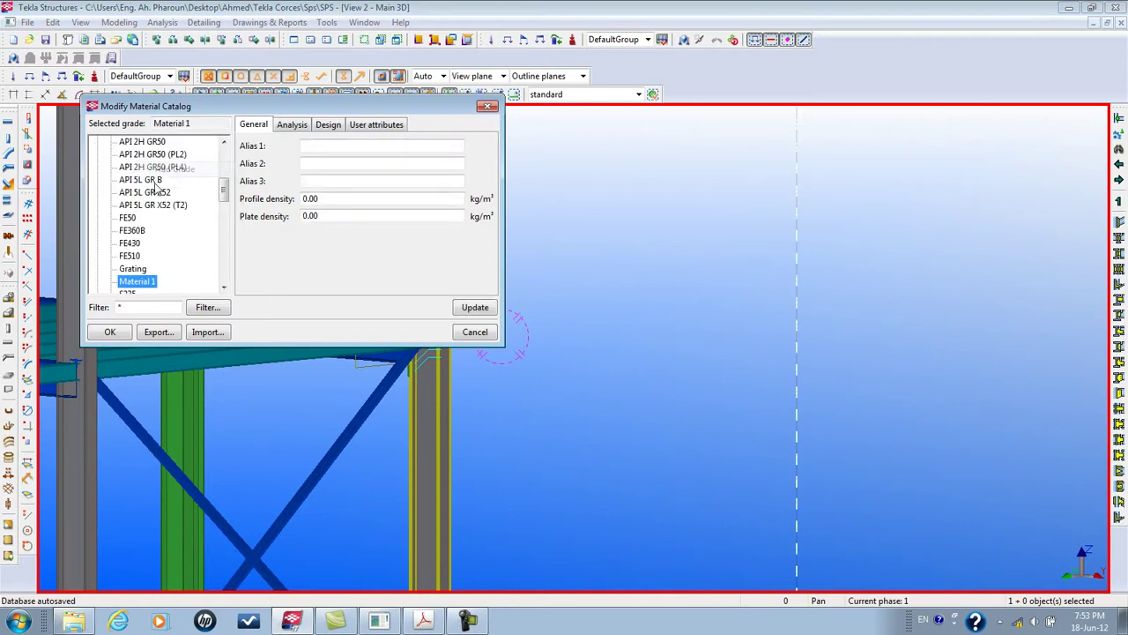
left_click(147, 282)
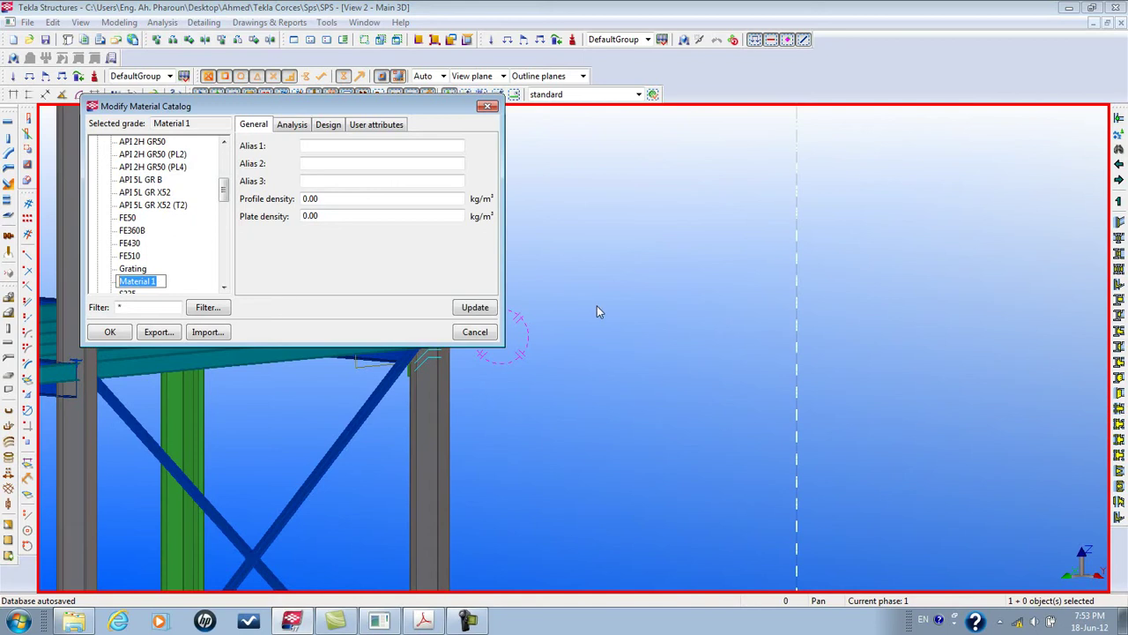
type("ST52")
key("Return")
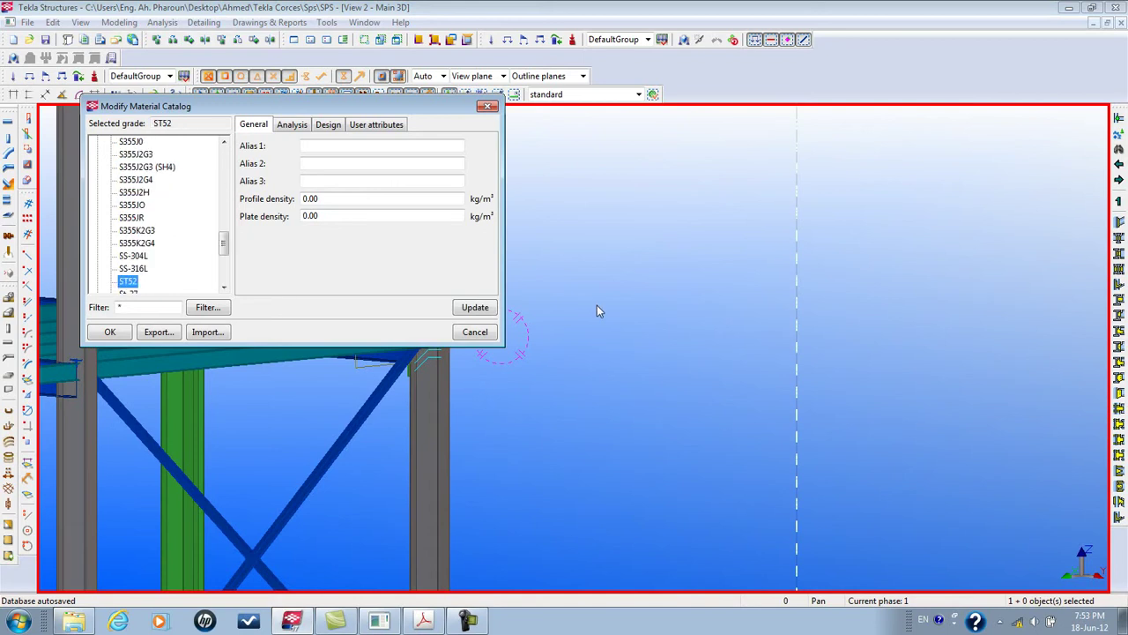
Compare the profile and plate density settings of the steel grades ST52, SS-304L, S355J2H and St-52
double_click(310, 198)
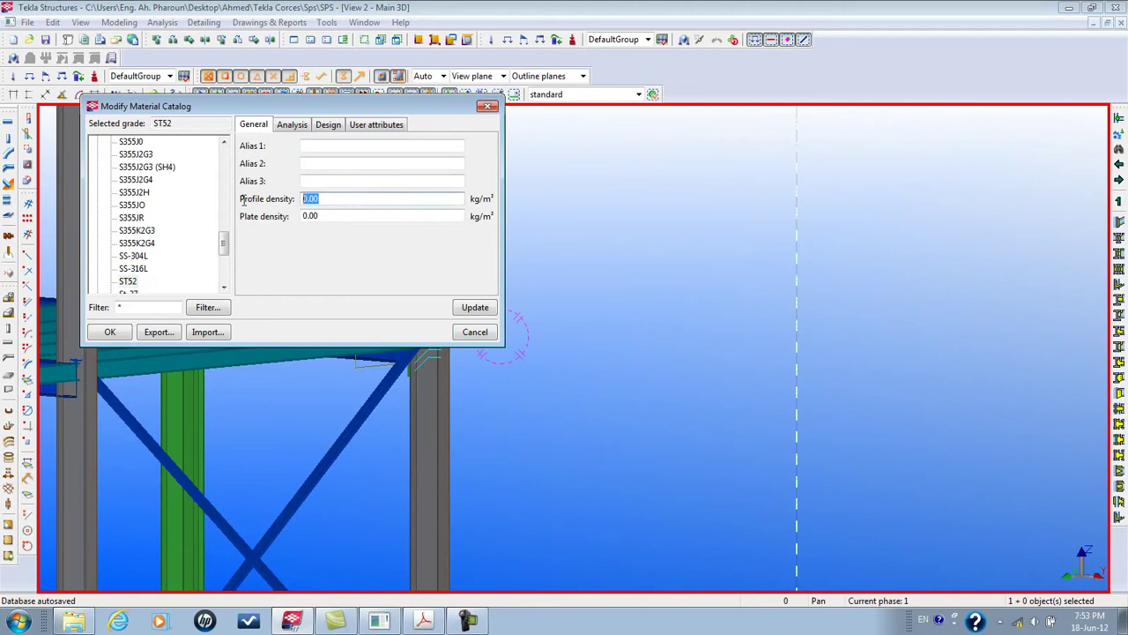
double_click(339, 216)
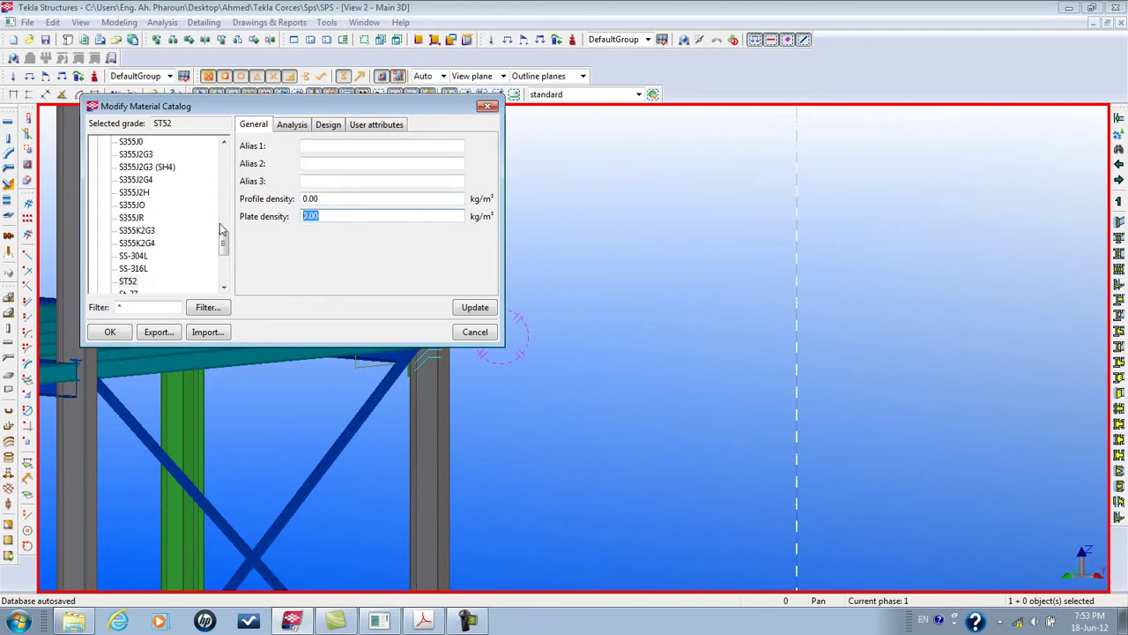
left_click(142, 257)
left_click(262, 241)
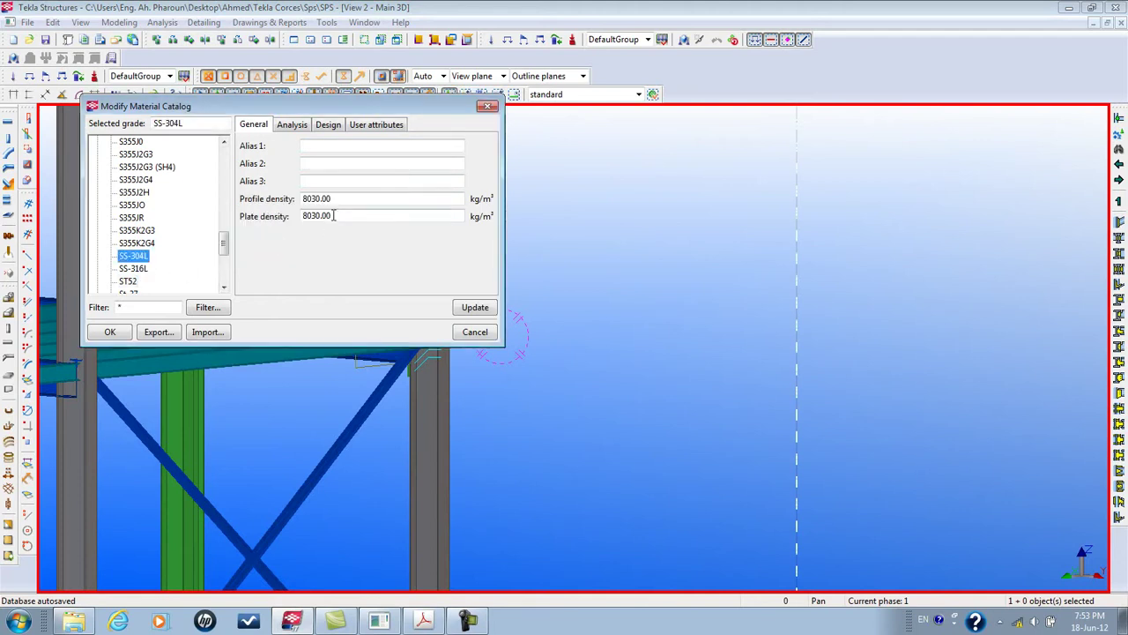
left_click(136, 191)
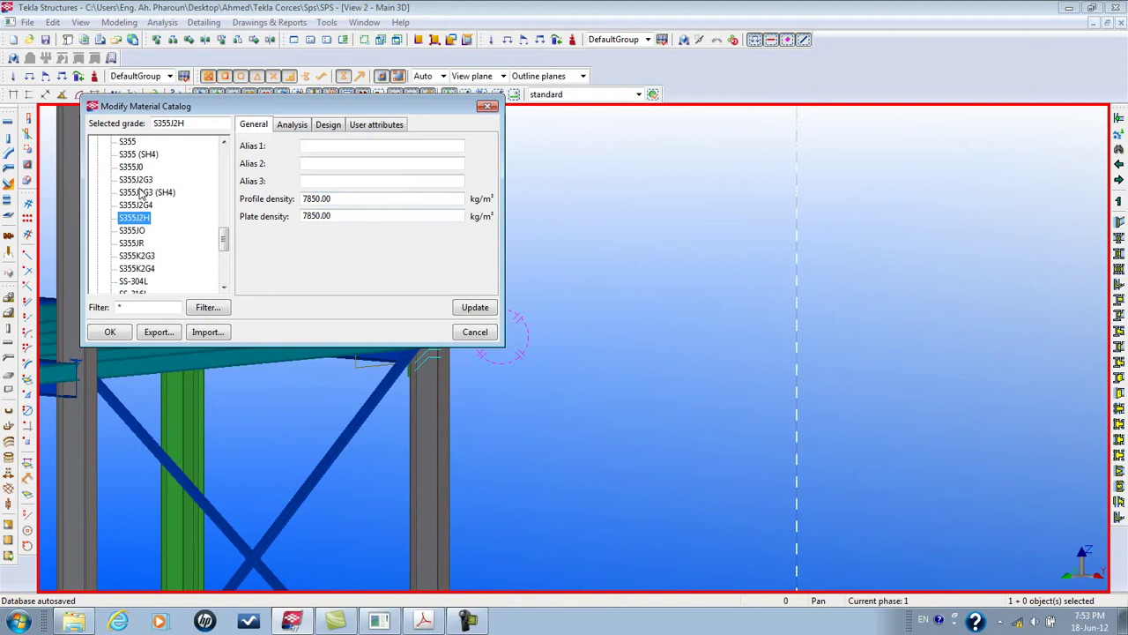
scroll(141, 216, "up", 6)
double_click(345, 198)
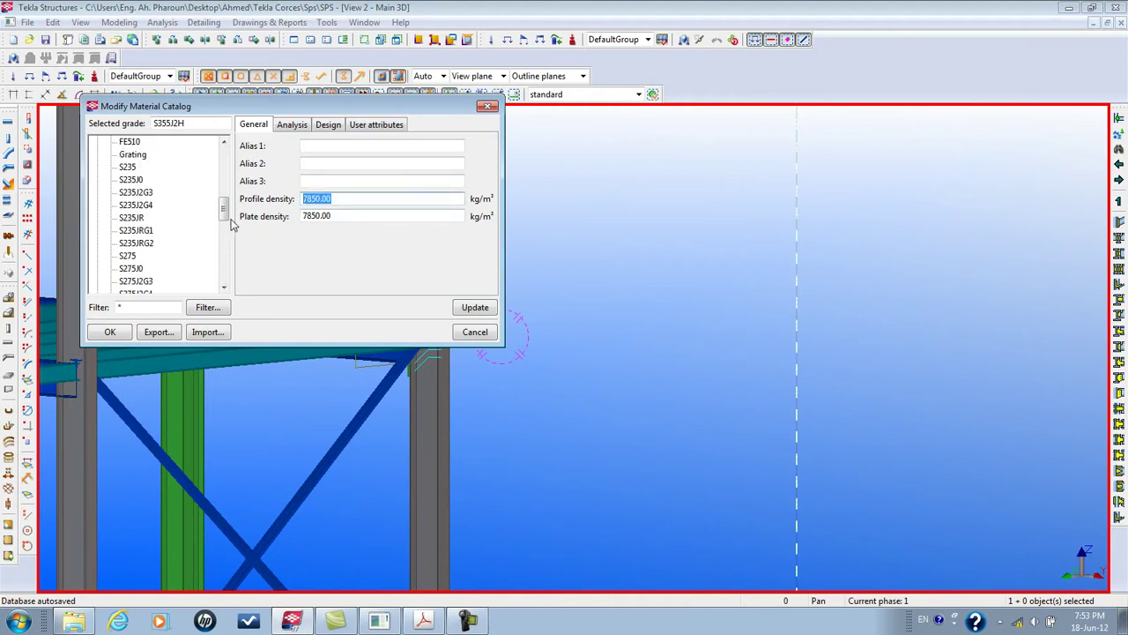
left_click_drag(223, 209, 225, 282)
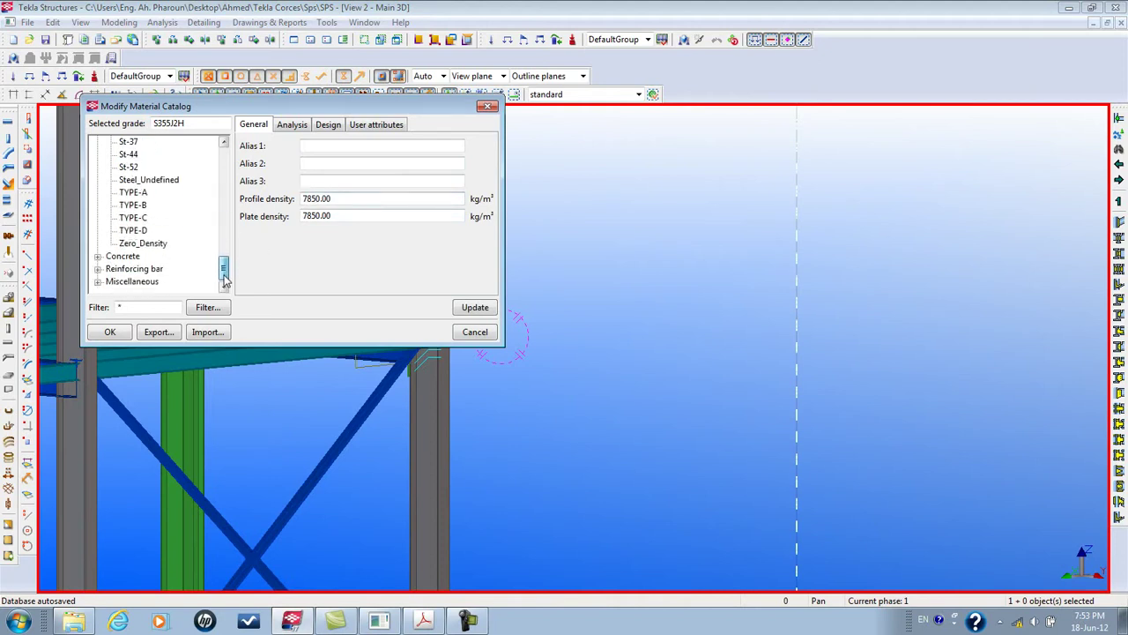
left_click(141, 177)
left_click(264, 241)
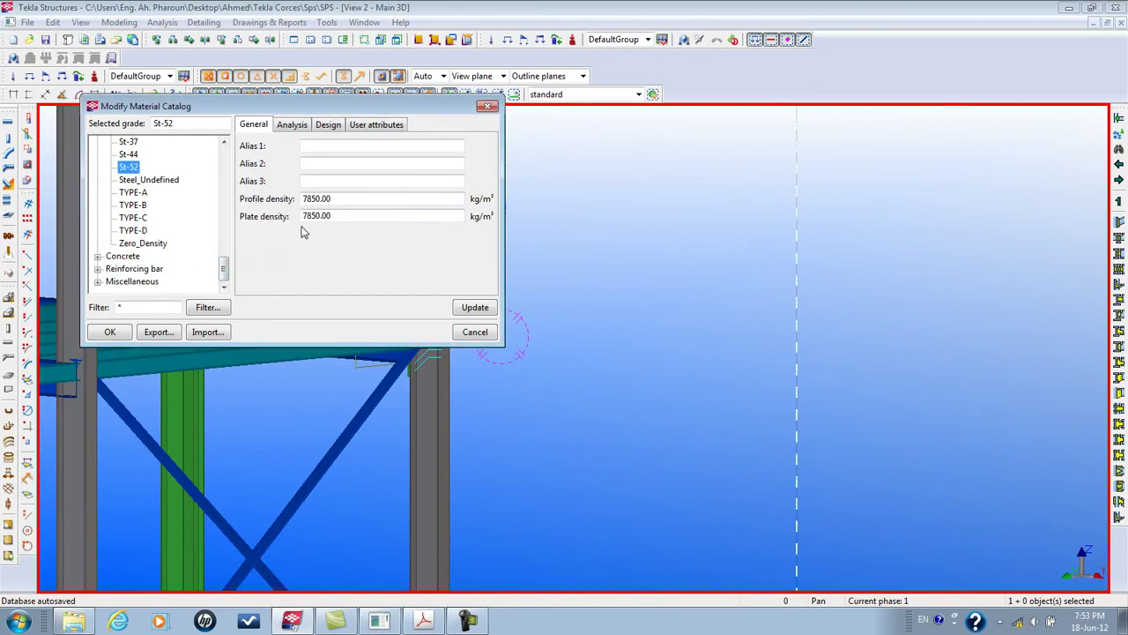
Set the profile and plate densities of the ST52 steel grade to 7850.00 kg/m³ and update the grade
left_click(131, 168)
scroll(161, 211, "up", 5)
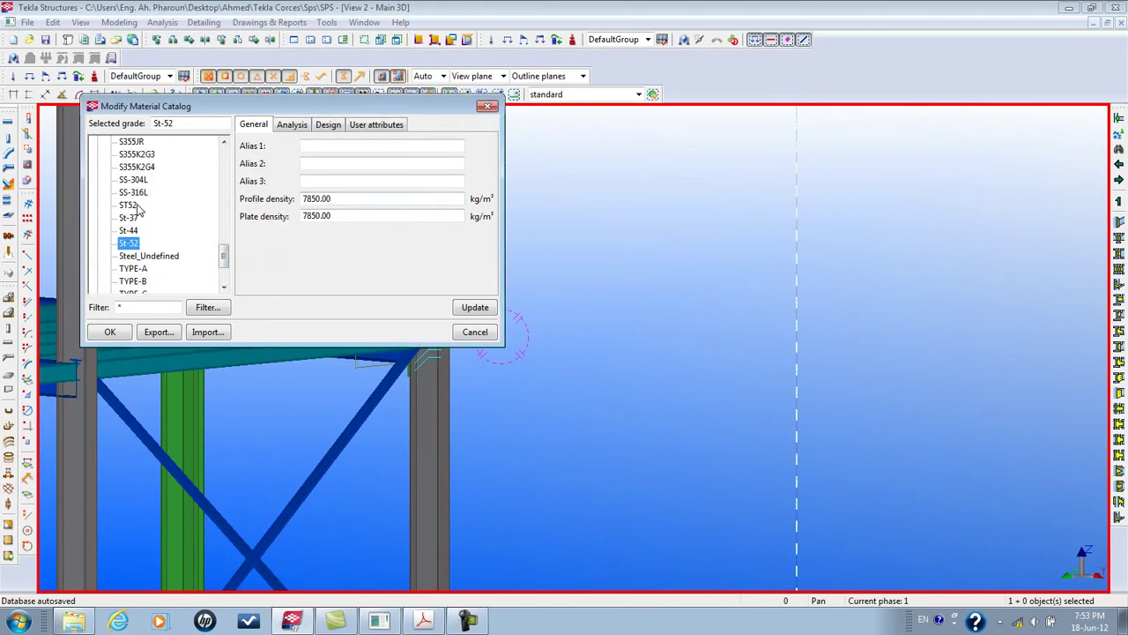
scroll(161, 207, "up", 2)
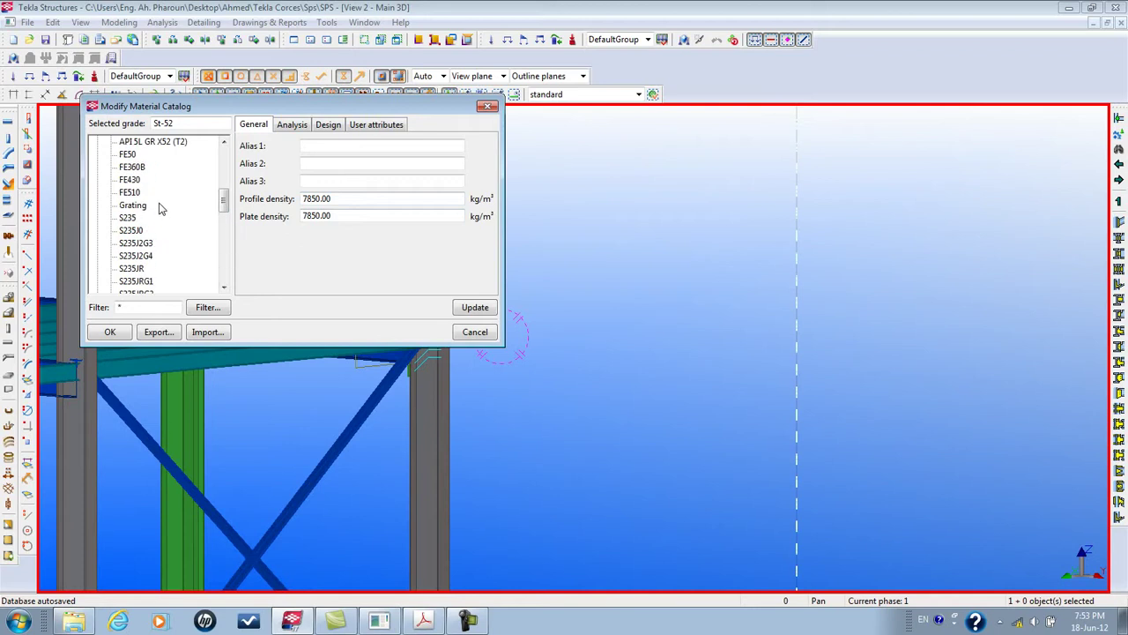
scroll(160, 208, "down", 2)
scroll(160, 208, "down", 2)
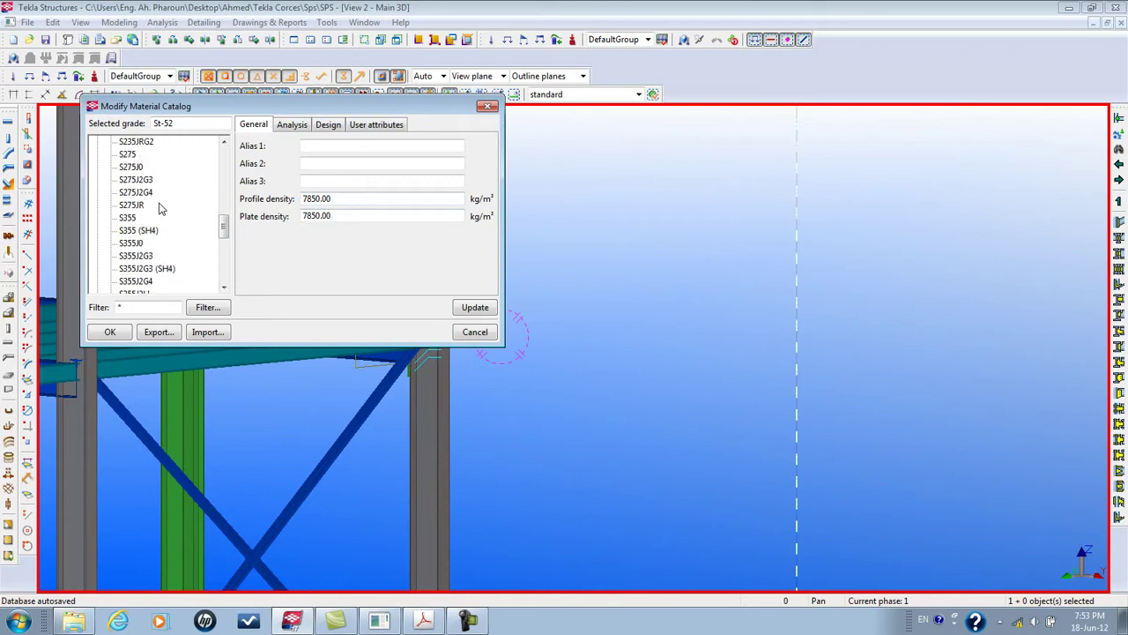
scroll(161, 208, "down", 4)
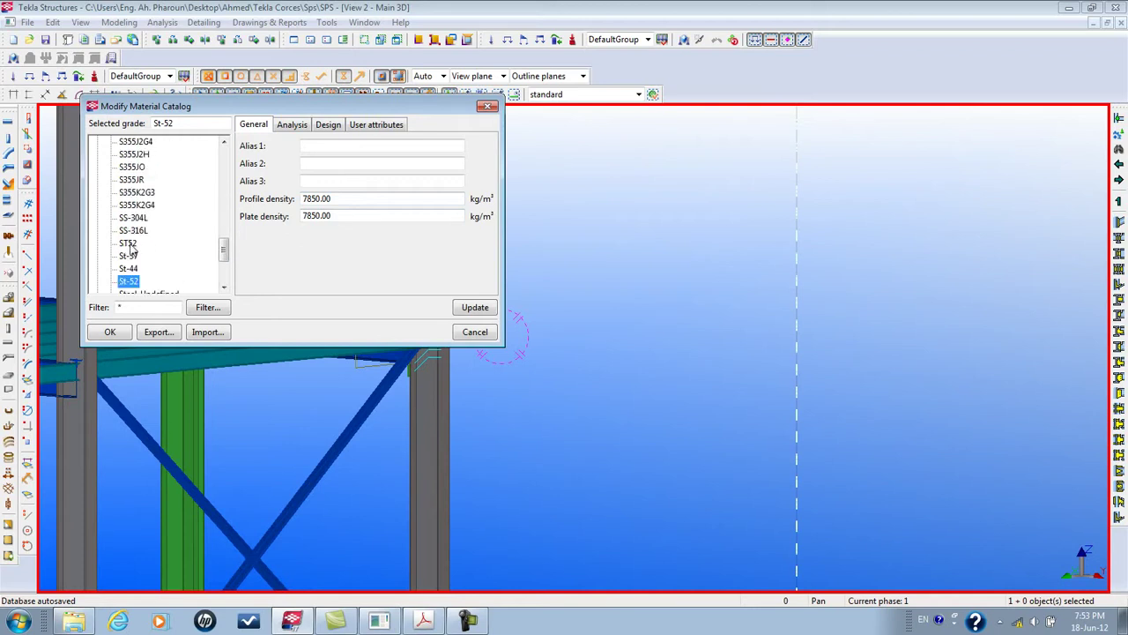
left_click(129, 243)
left_click_drag(319, 199, 238, 203)
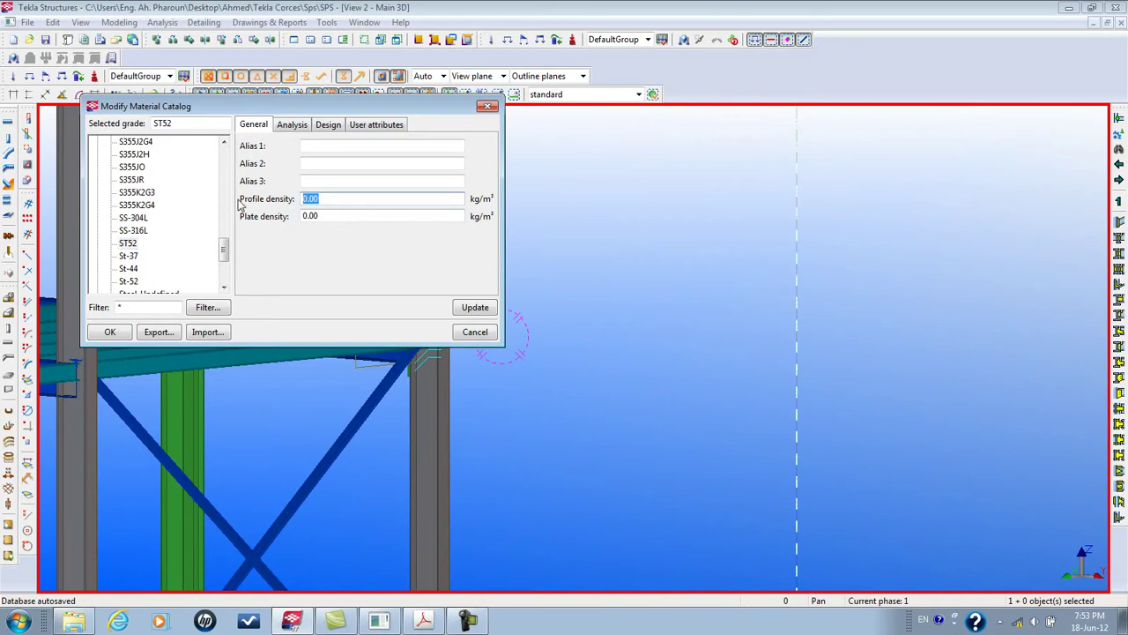
type("7850.00")
left_click_drag(331, 216, 207, 217)
type("7850.00")
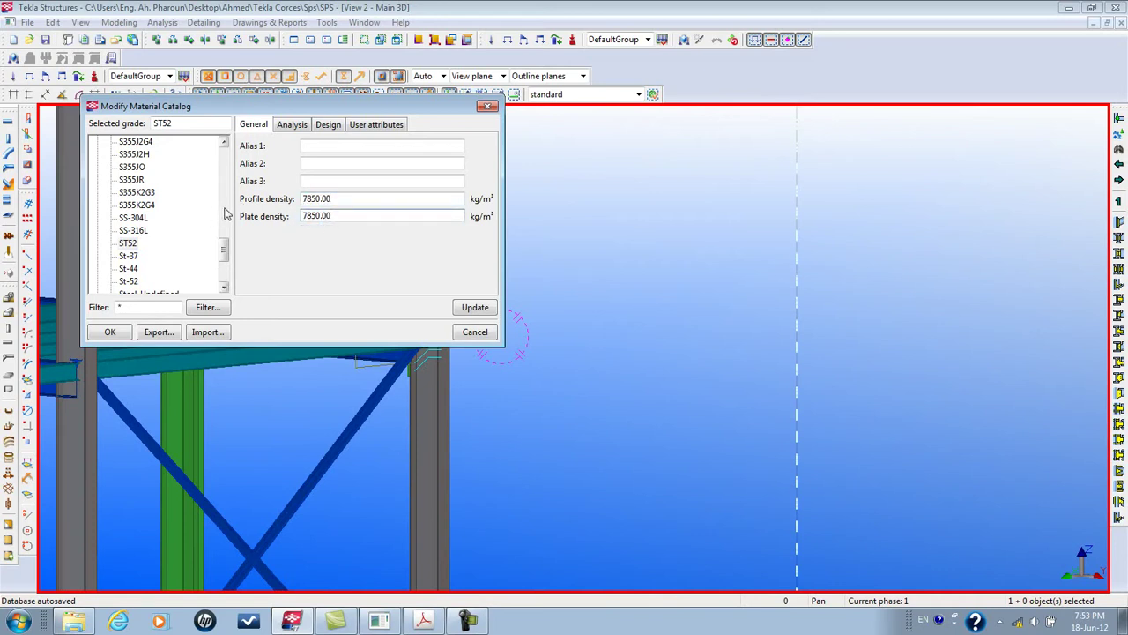
left_click(472, 312)
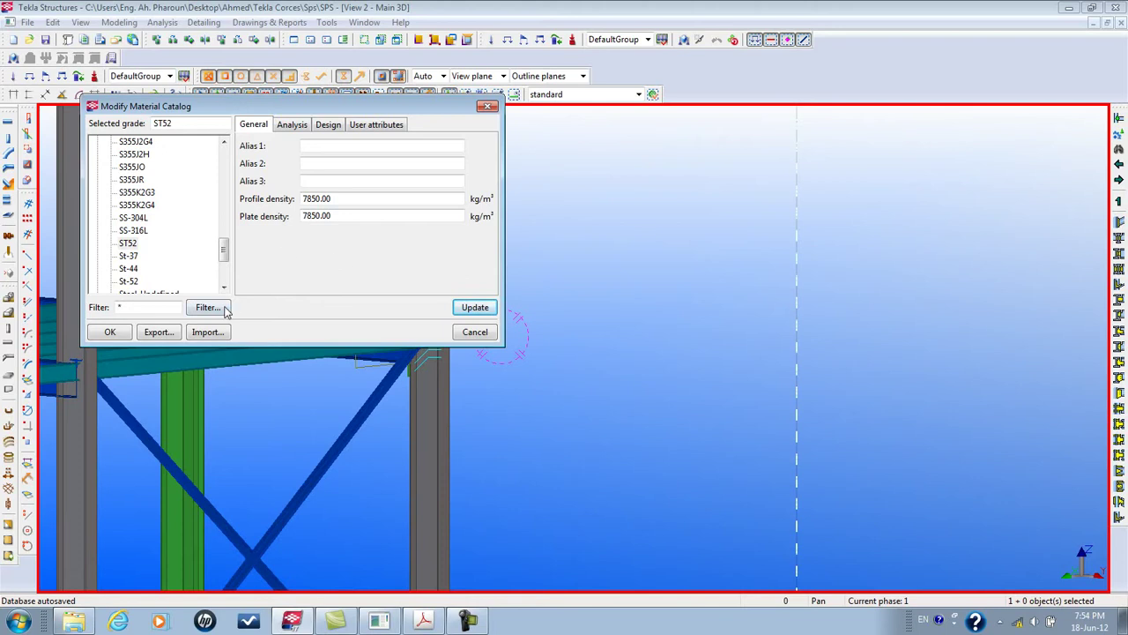
Review the steel grades and the analysis and design properties in the material catalog, and close the catalog
left_click_drag(223, 251, 151, 279)
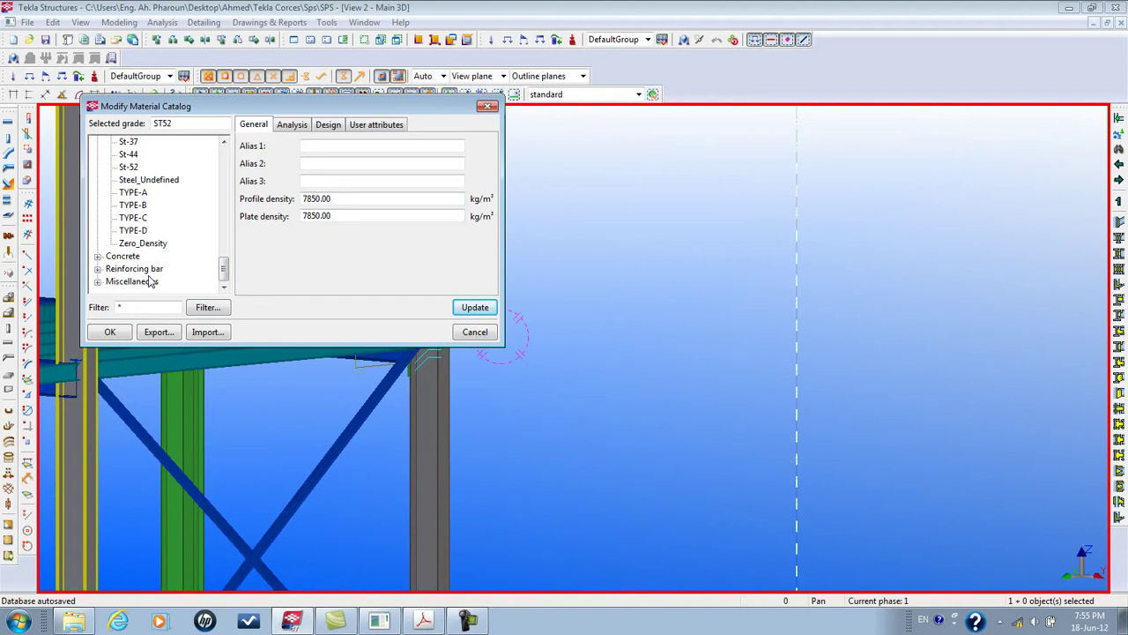
left_click(133, 191)
scroll(137, 185, "up", 5)
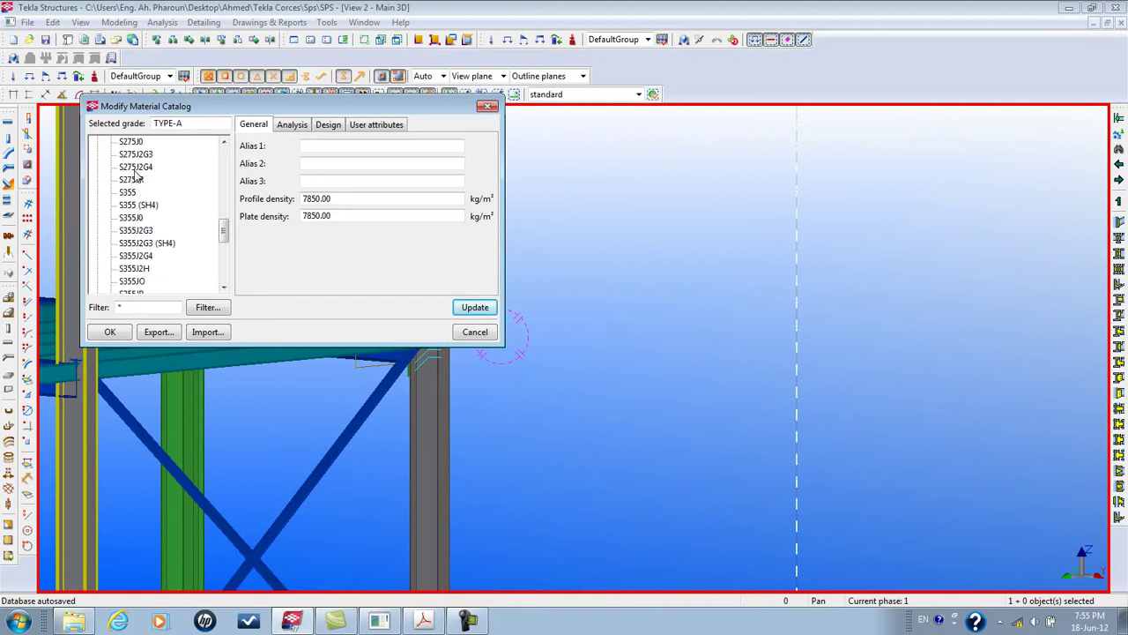
scroll(135, 175, "up", 10)
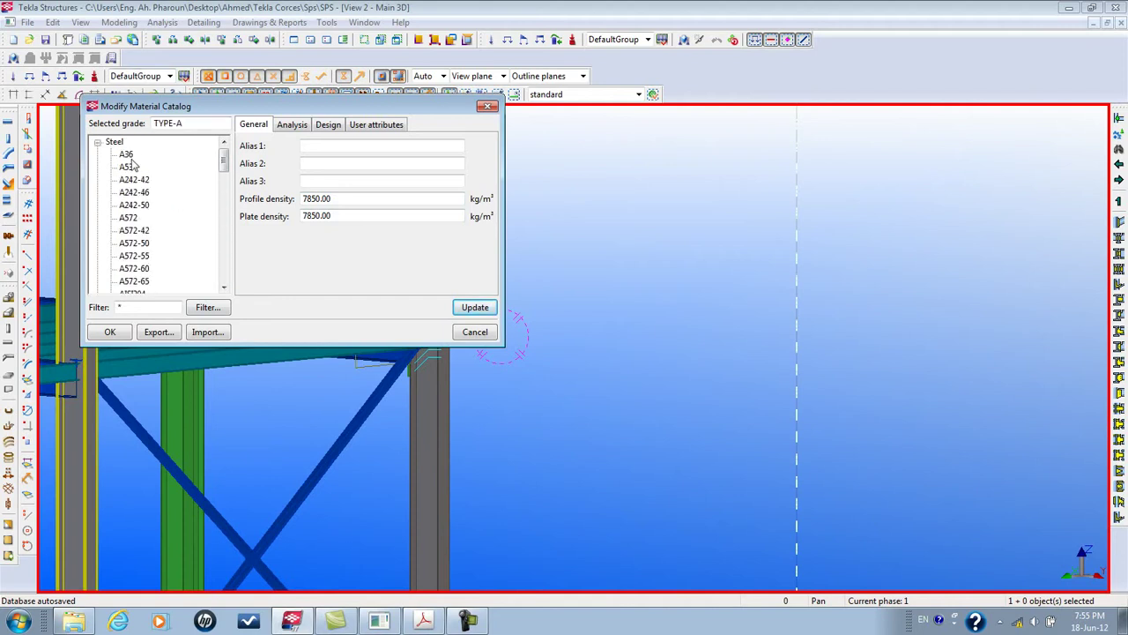
left_click(97, 143)
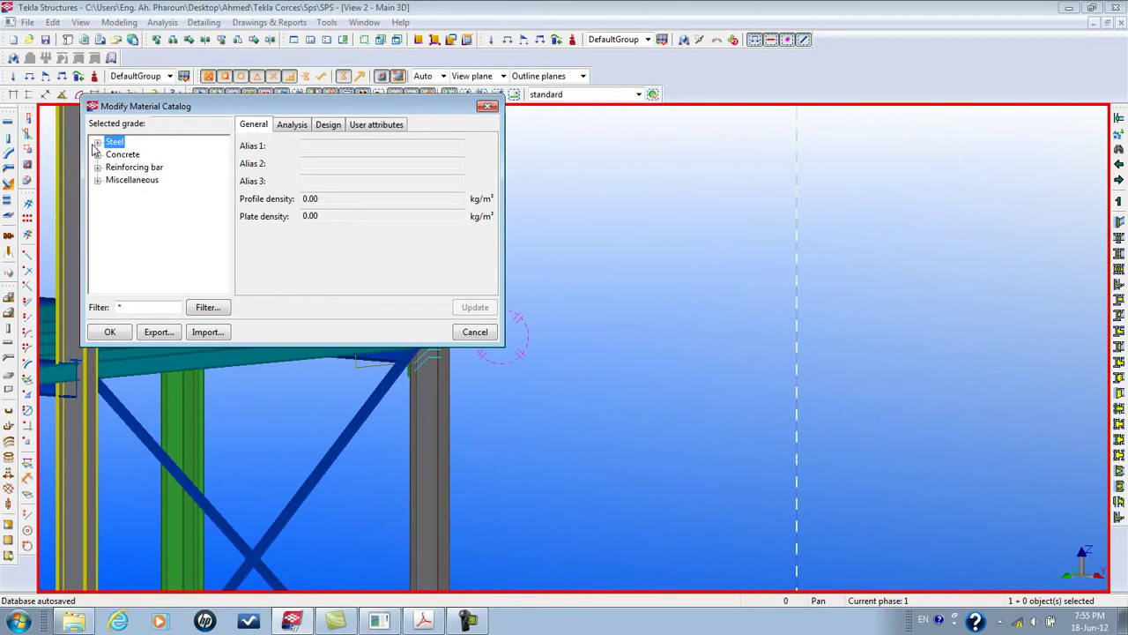
left_click(295, 127)
left_click(326, 126)
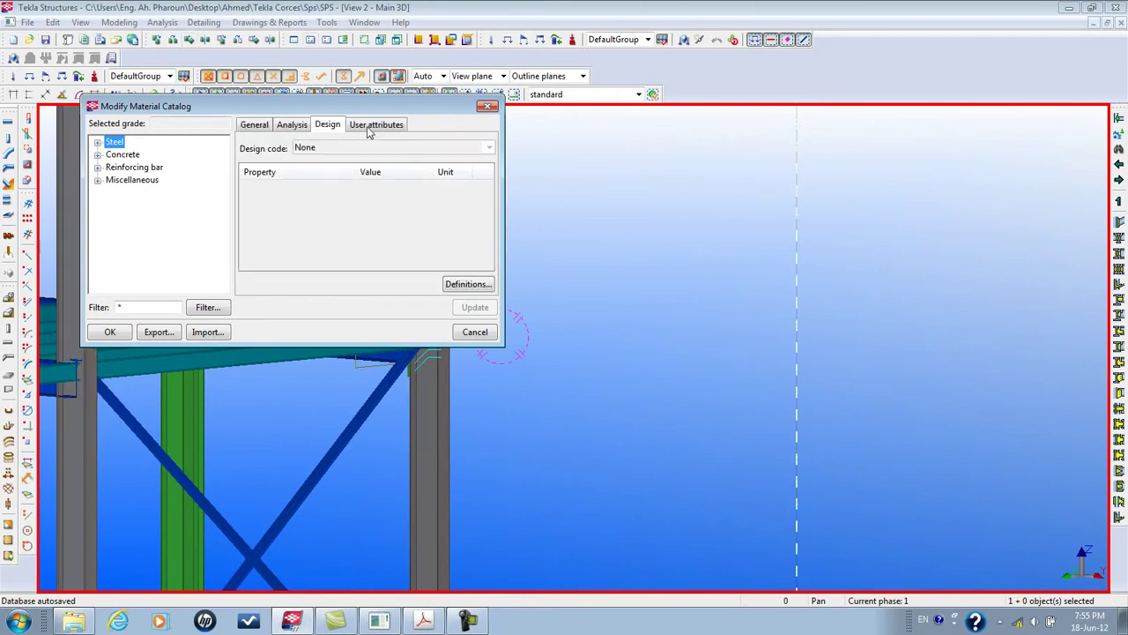
left_click(298, 127)
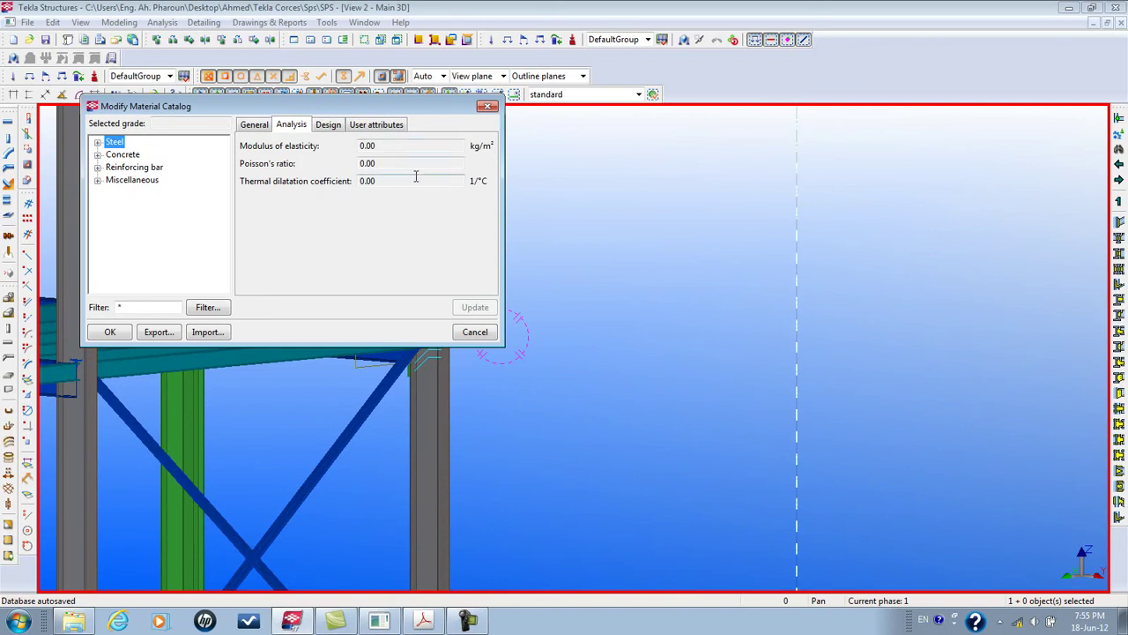
left_click(487, 106)
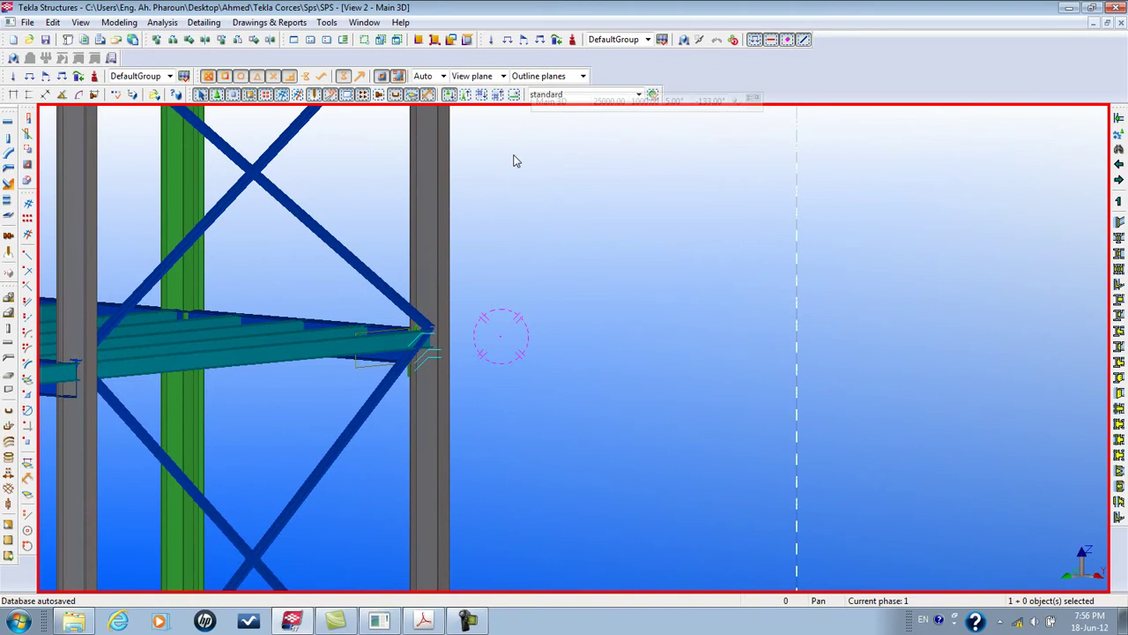
Examine the available tools and the toolbar customization settings, and close the settings
left_click(327, 23)
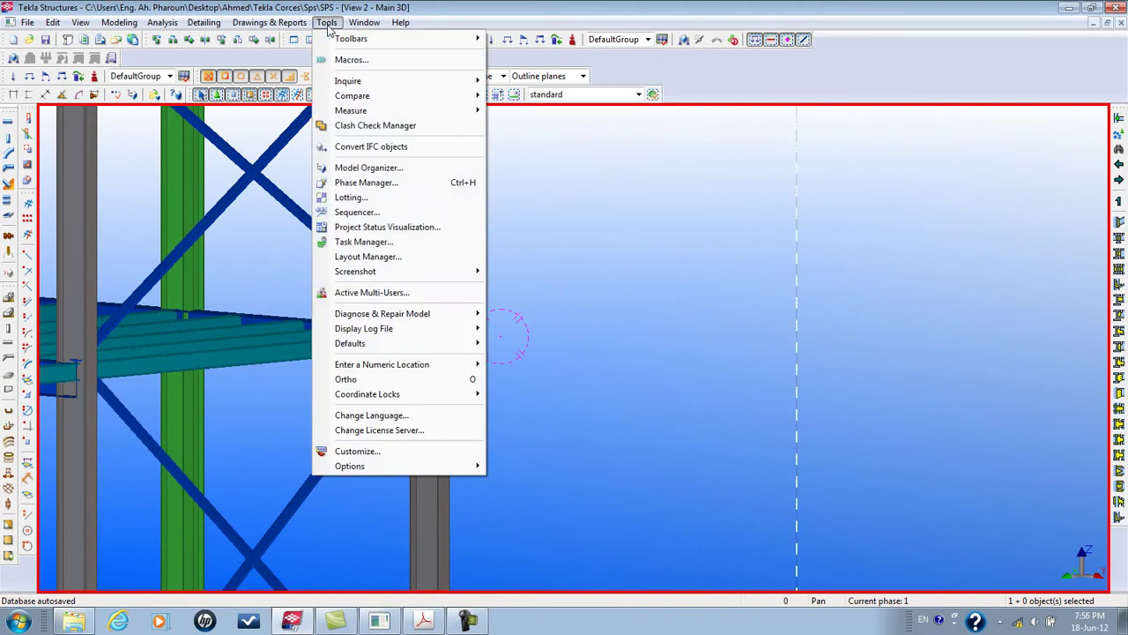
mouse_move(484, 44)
mouse_move(404, 44)
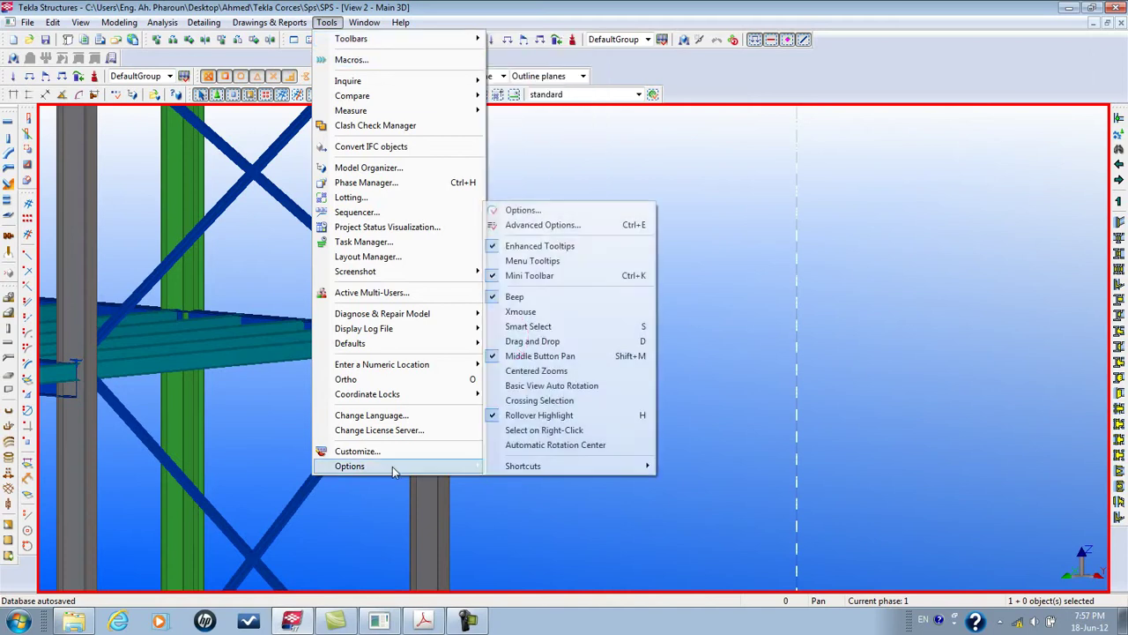
left_click(357, 450)
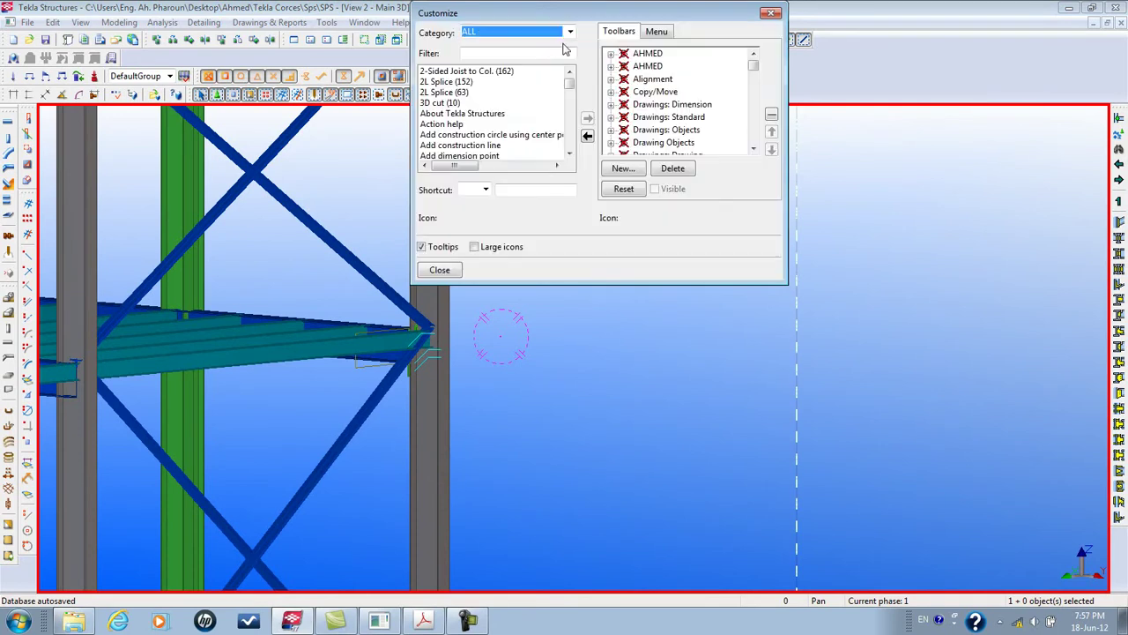
left_click(772, 13)
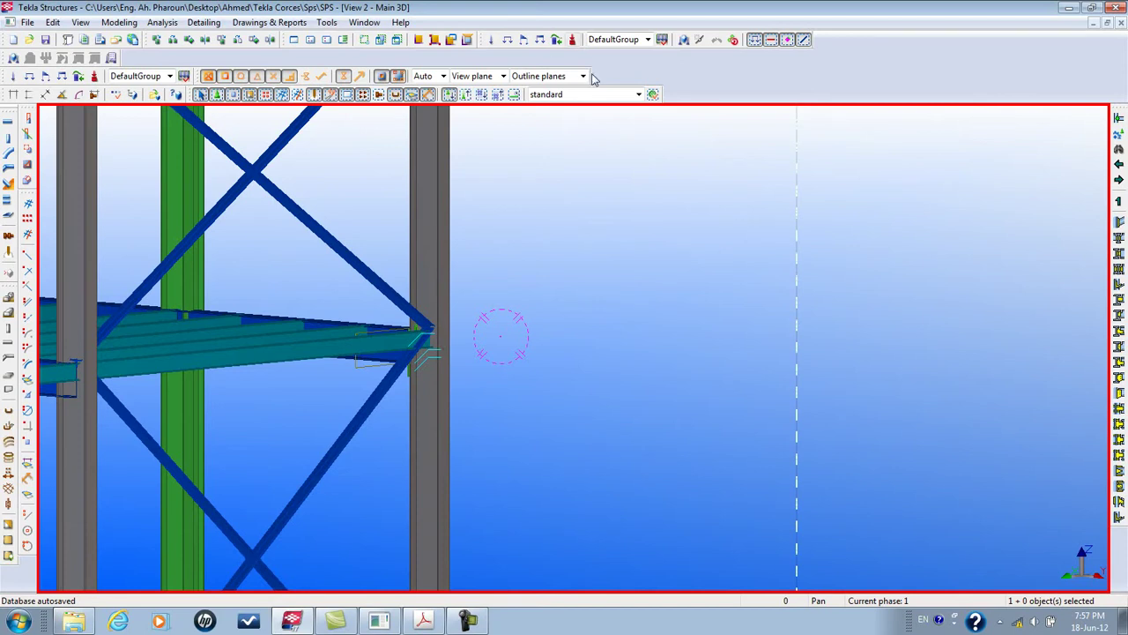
Start recording a new local macro named checked, with the grey outer column on grid line 3 selected
mouse_move(638, 431)
middle_mouse_down("ctrl")
mouse_move(634, 373)
mouse_move(668, 346)
middle_mouse_up("ctrl")
scroll(667, 346, "down", 10)
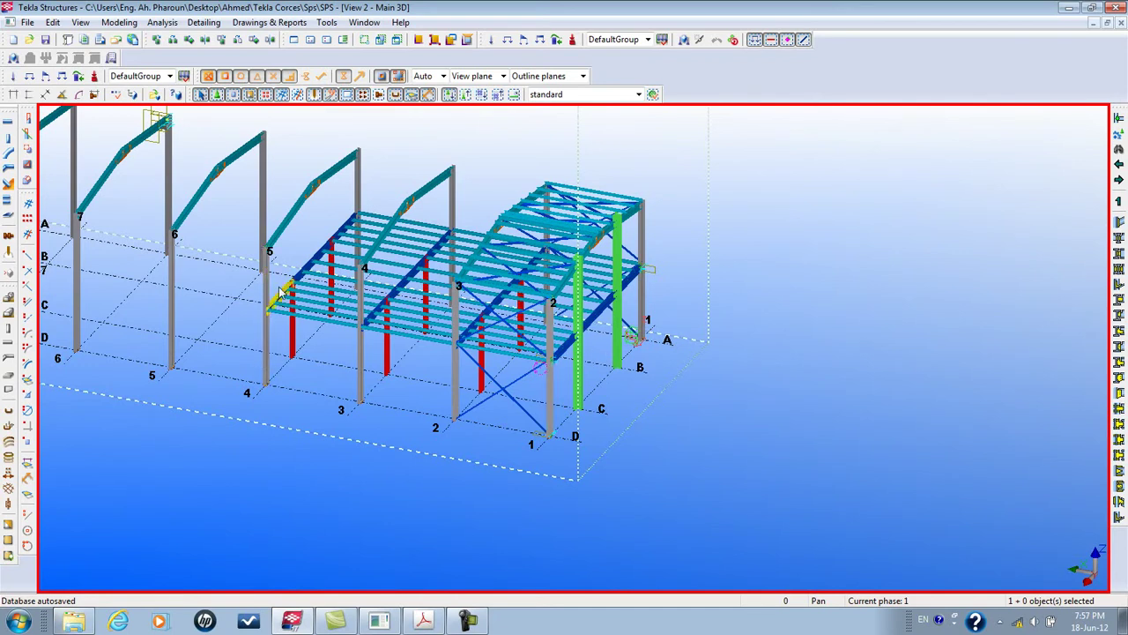
middle_click_drag(590, 454, 529, 282)
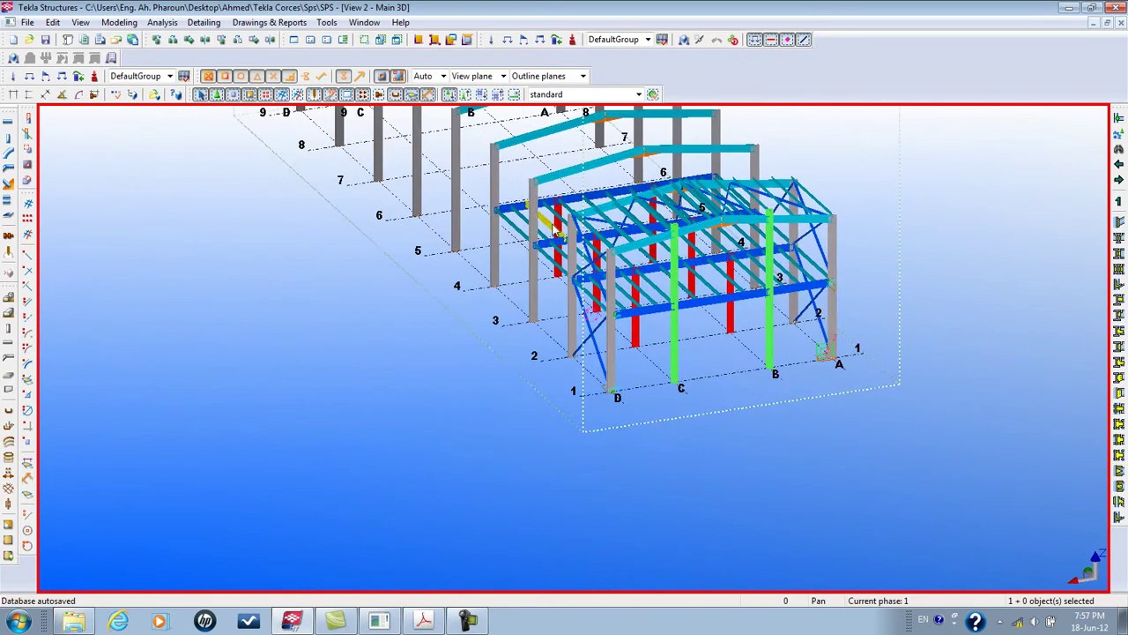
scroll(526, 212, "up", 5)
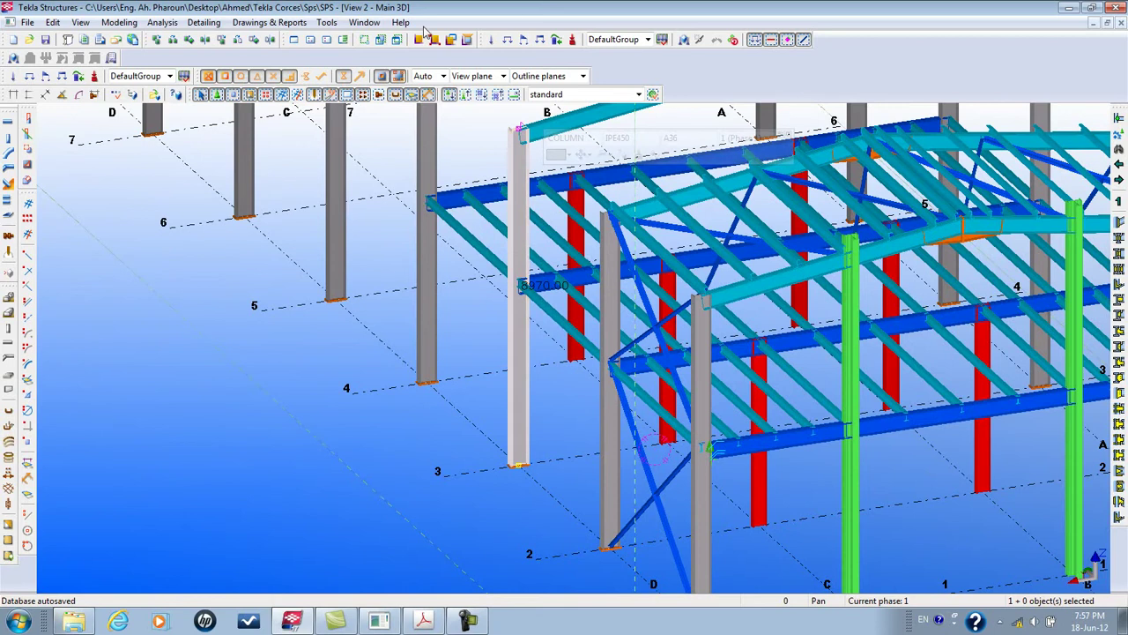
left_click(326, 22)
left_click(342, 60)
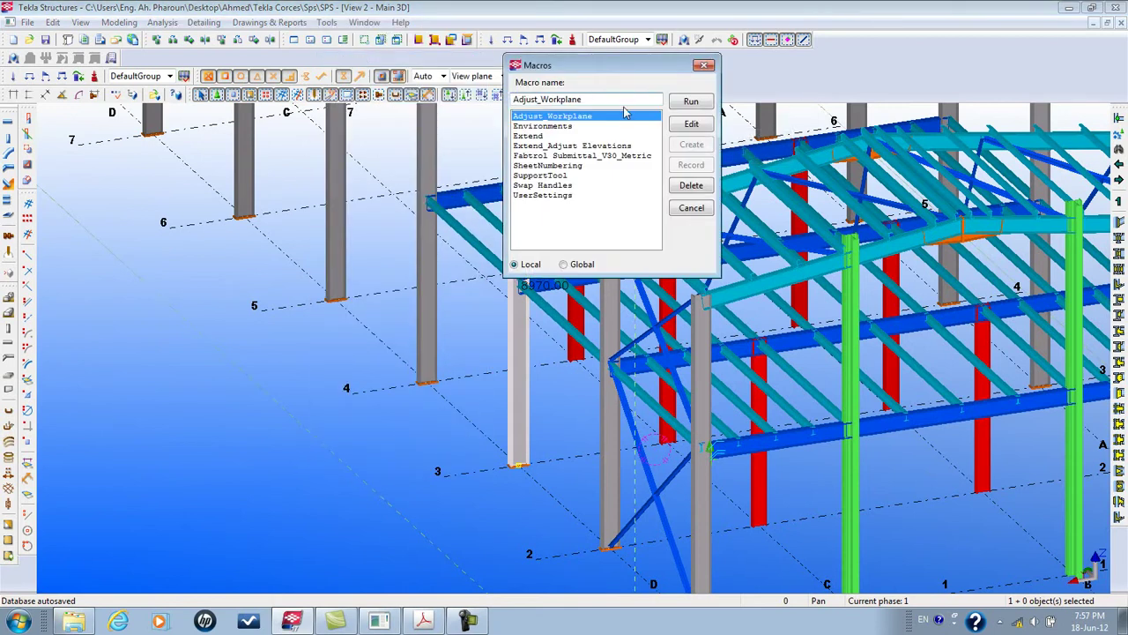
key("shift+Left")
key("shift+Left")
key("shift+Left")
key("shift+Home")
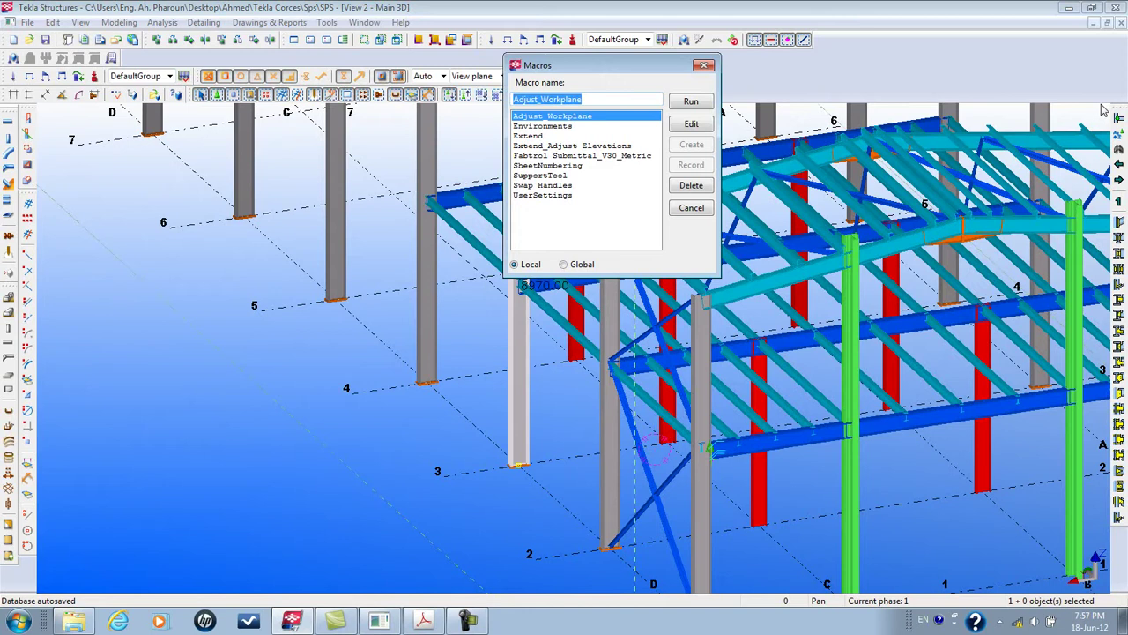
type("checked")
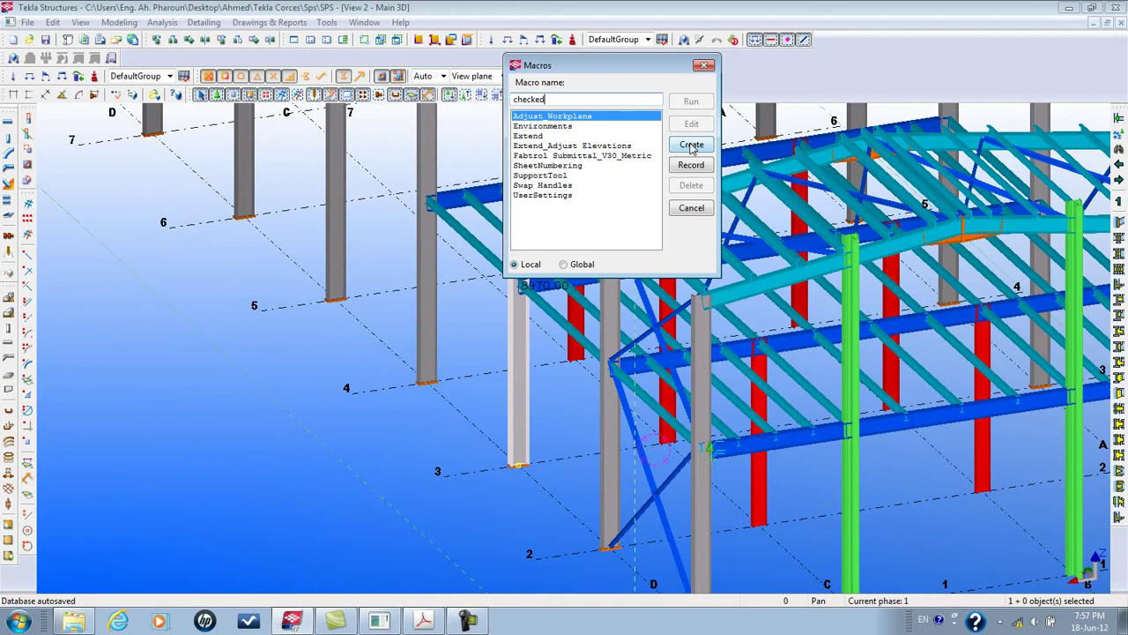
left_click(698, 170)
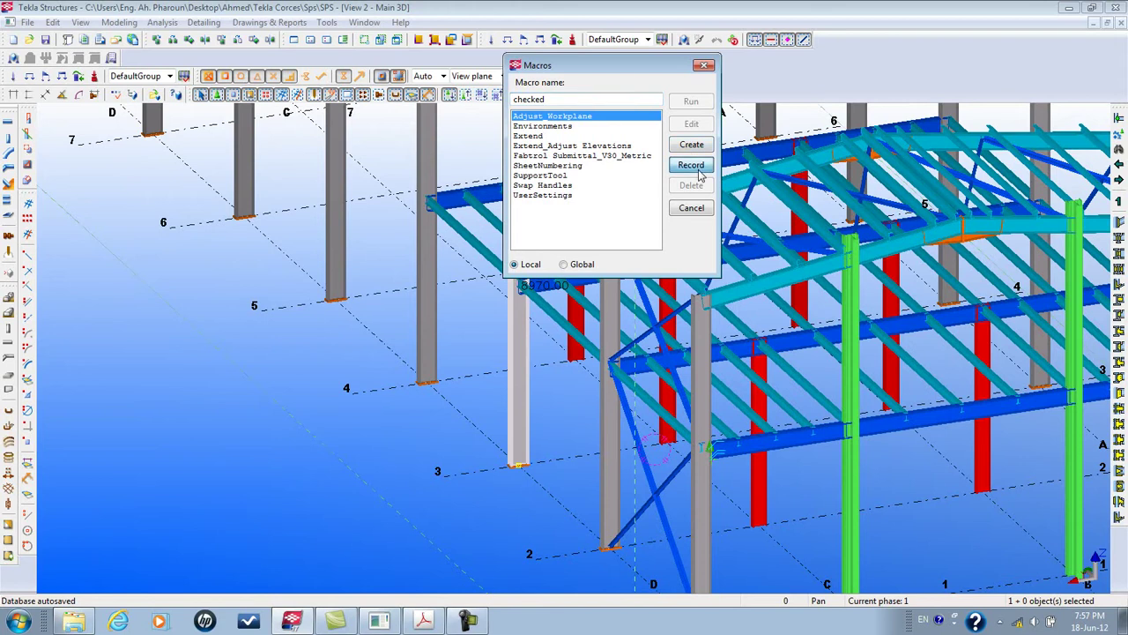
Set the class of the selected column on grid line 3 to 2 in its properties
left_click(449, 414)
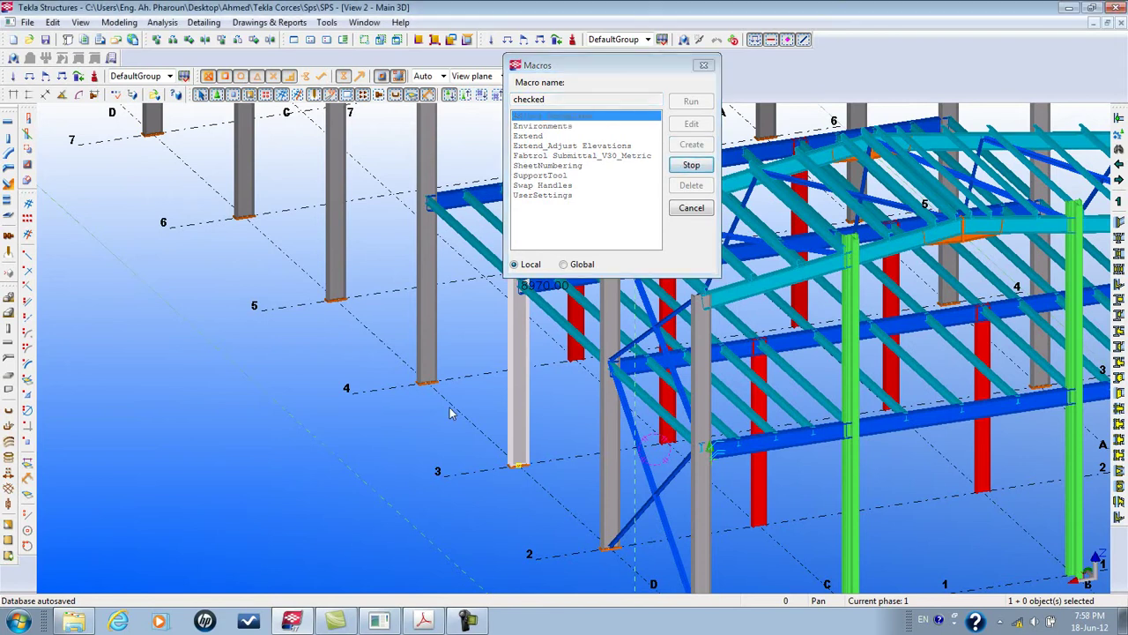
middle_click_drag(449, 415, 375, 413)
right_click(434, 384)
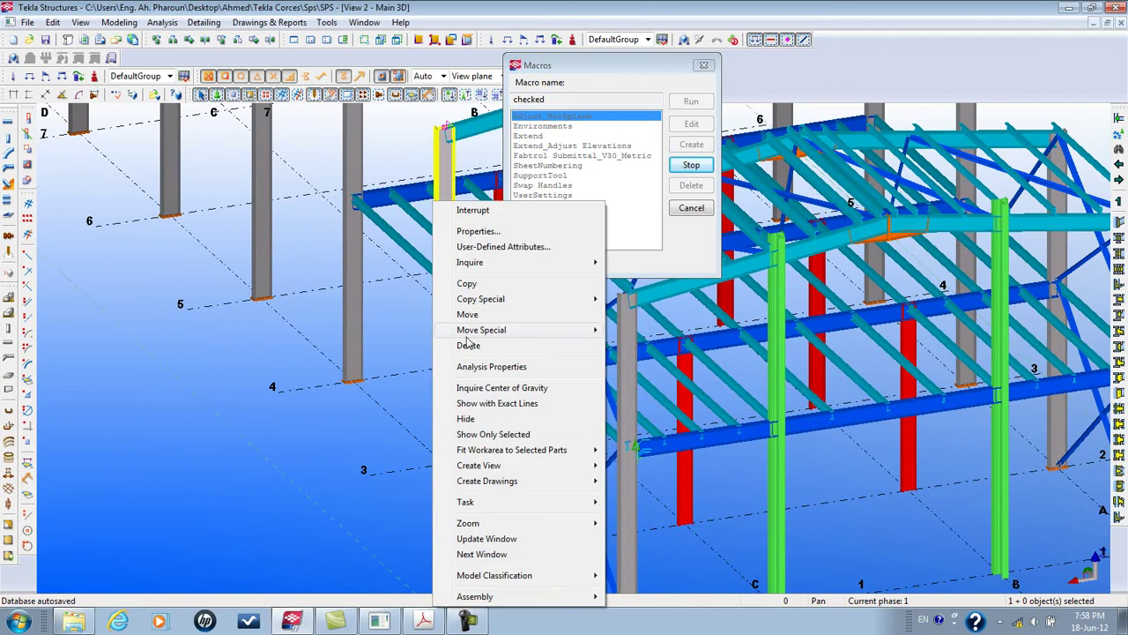
left_click(490, 232)
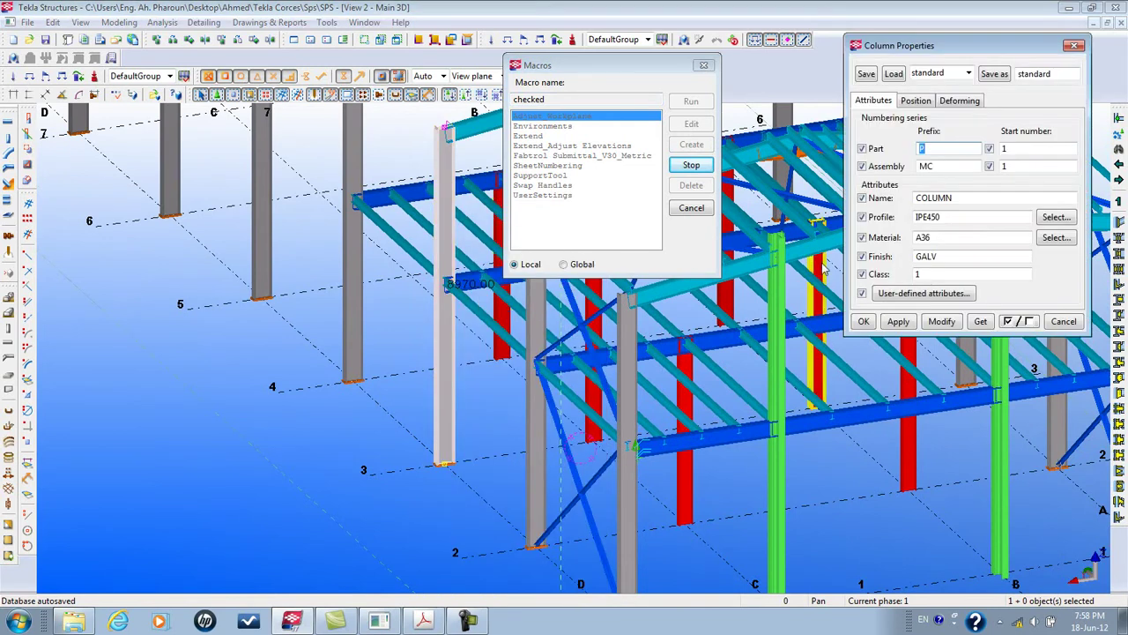
double_click(965, 273)
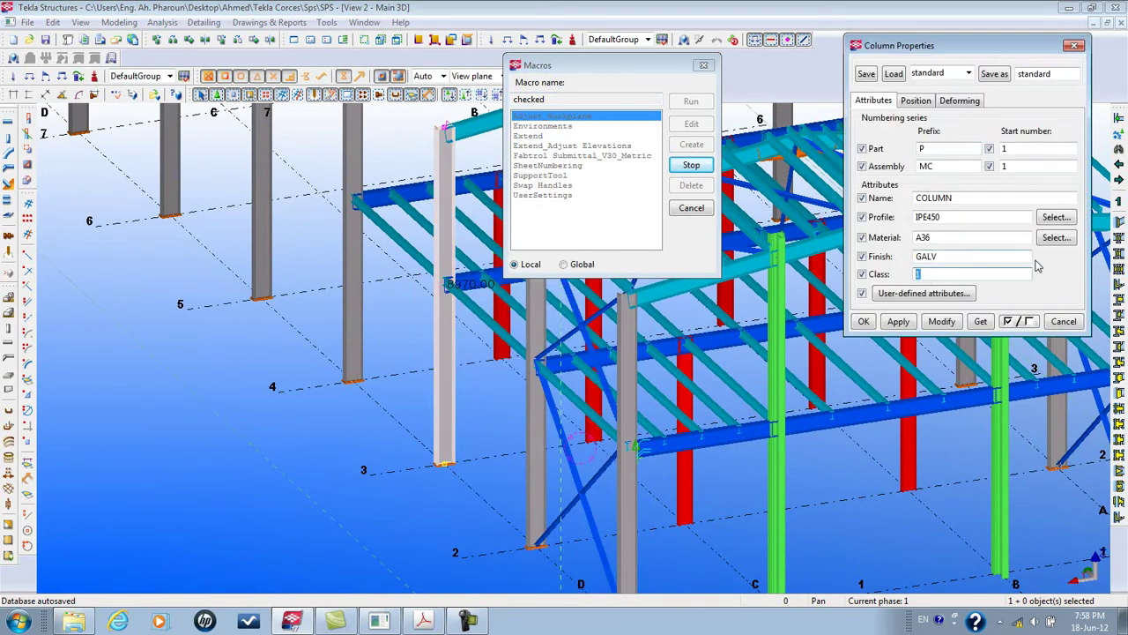
type("2")
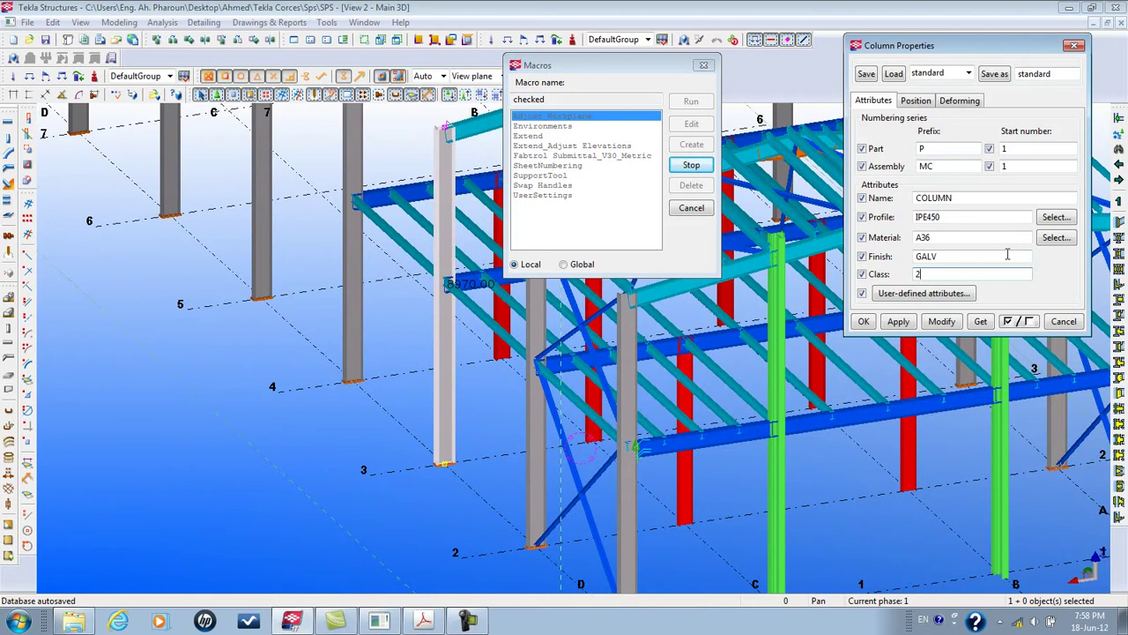